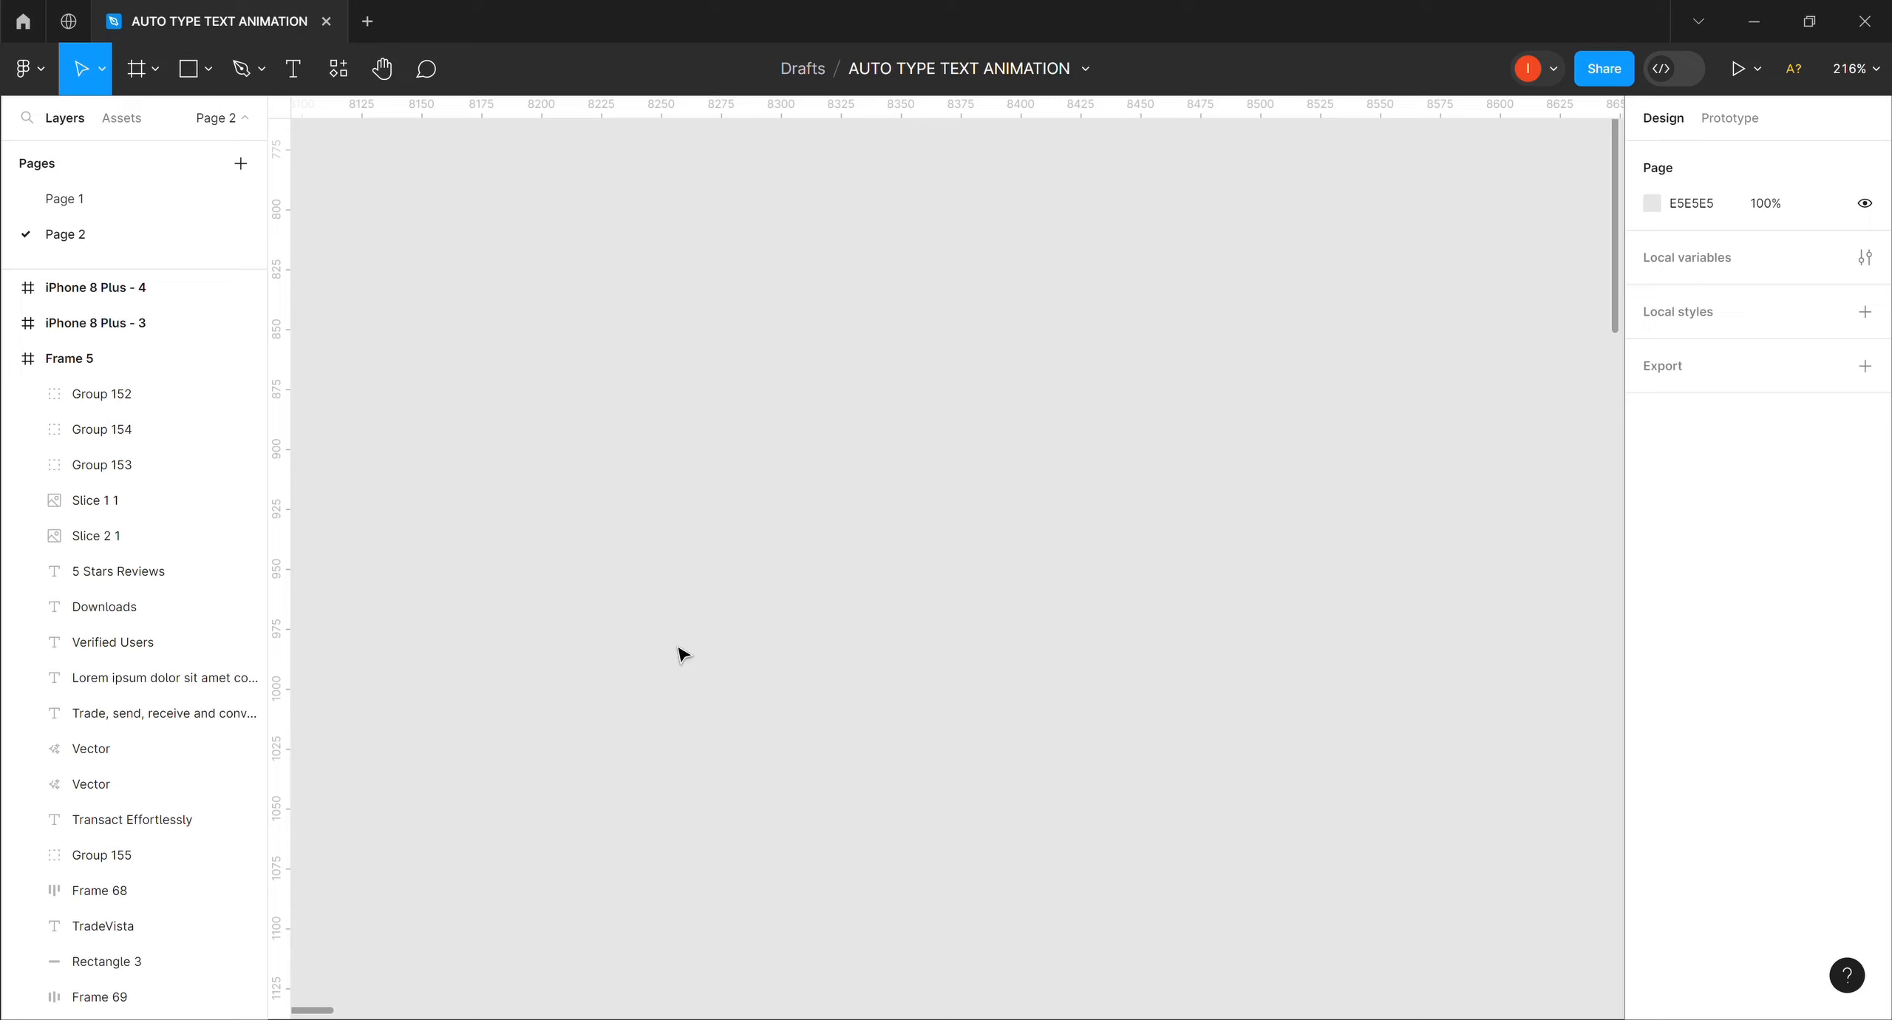
Draw a thin vertical frame on the empty canvas and set its size to 3 wide by 45 high.
{"action": "left_click", "coordinate": [144, 71]}
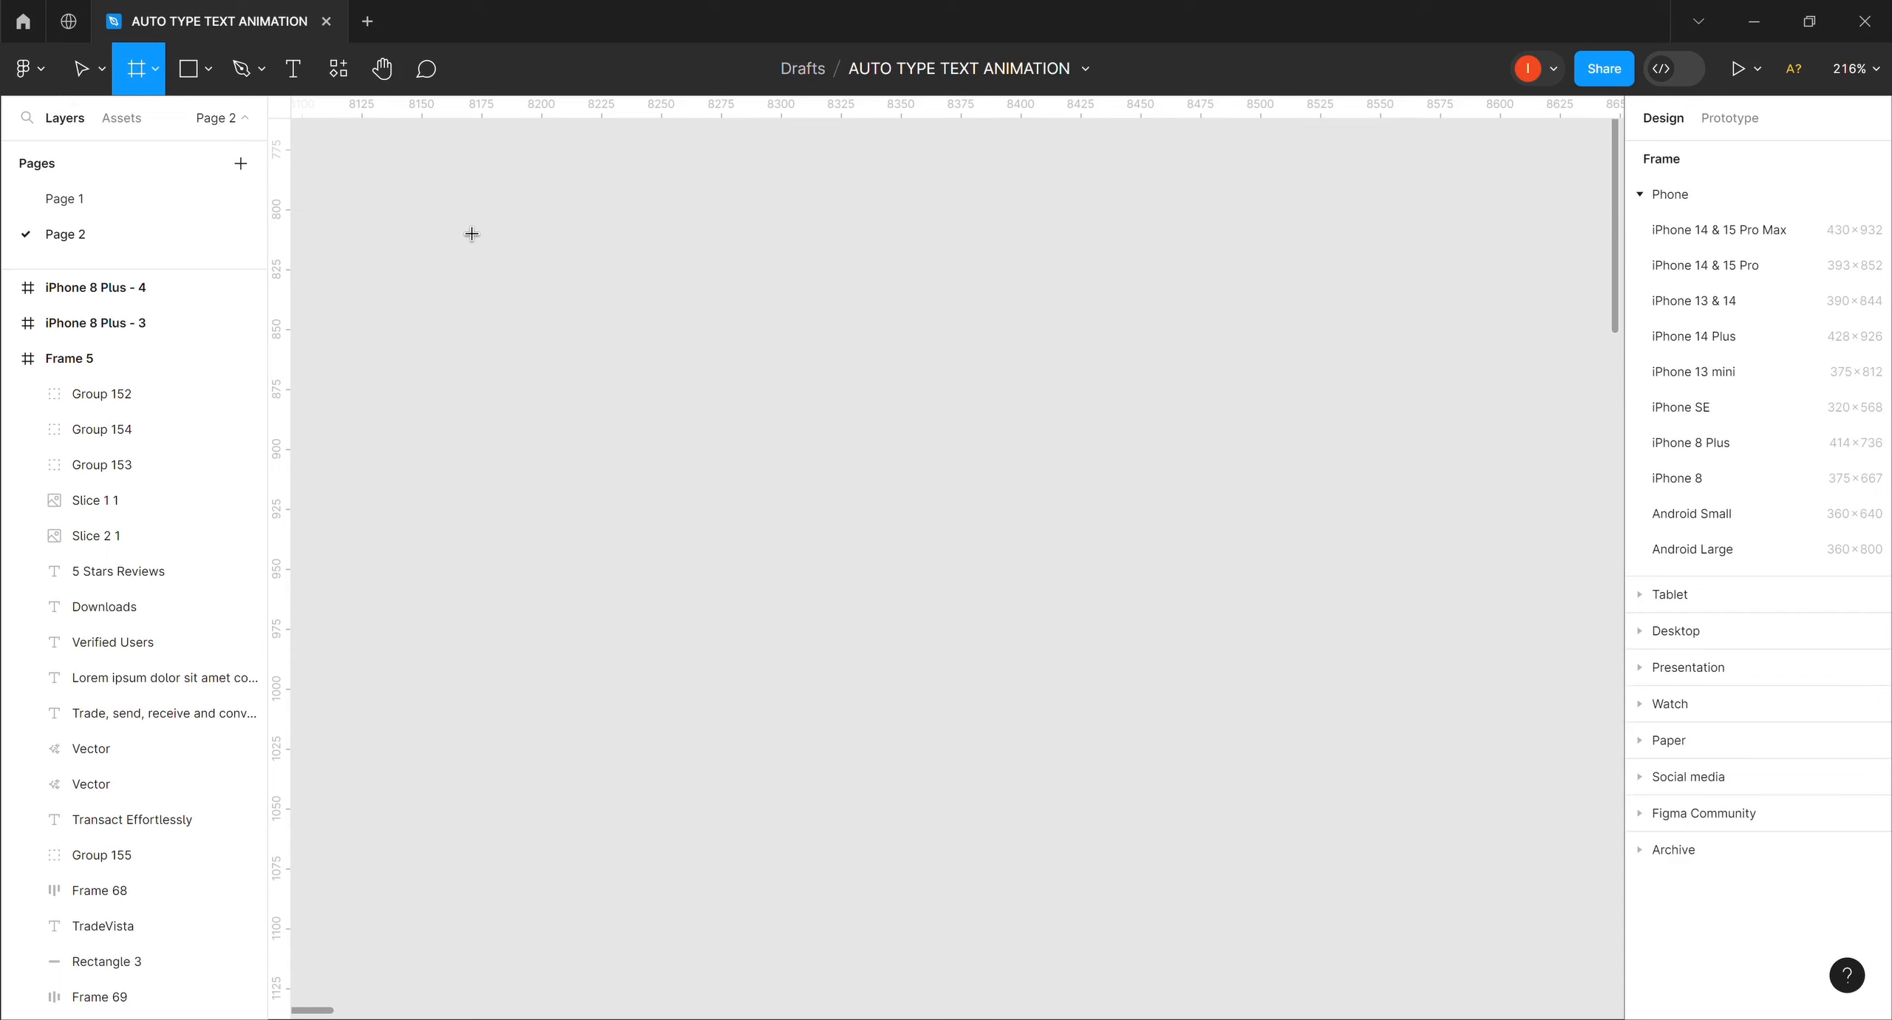
{"action": "left_click_drag", "start_coordinate": [457, 216], "coordinate": [460, 297]}
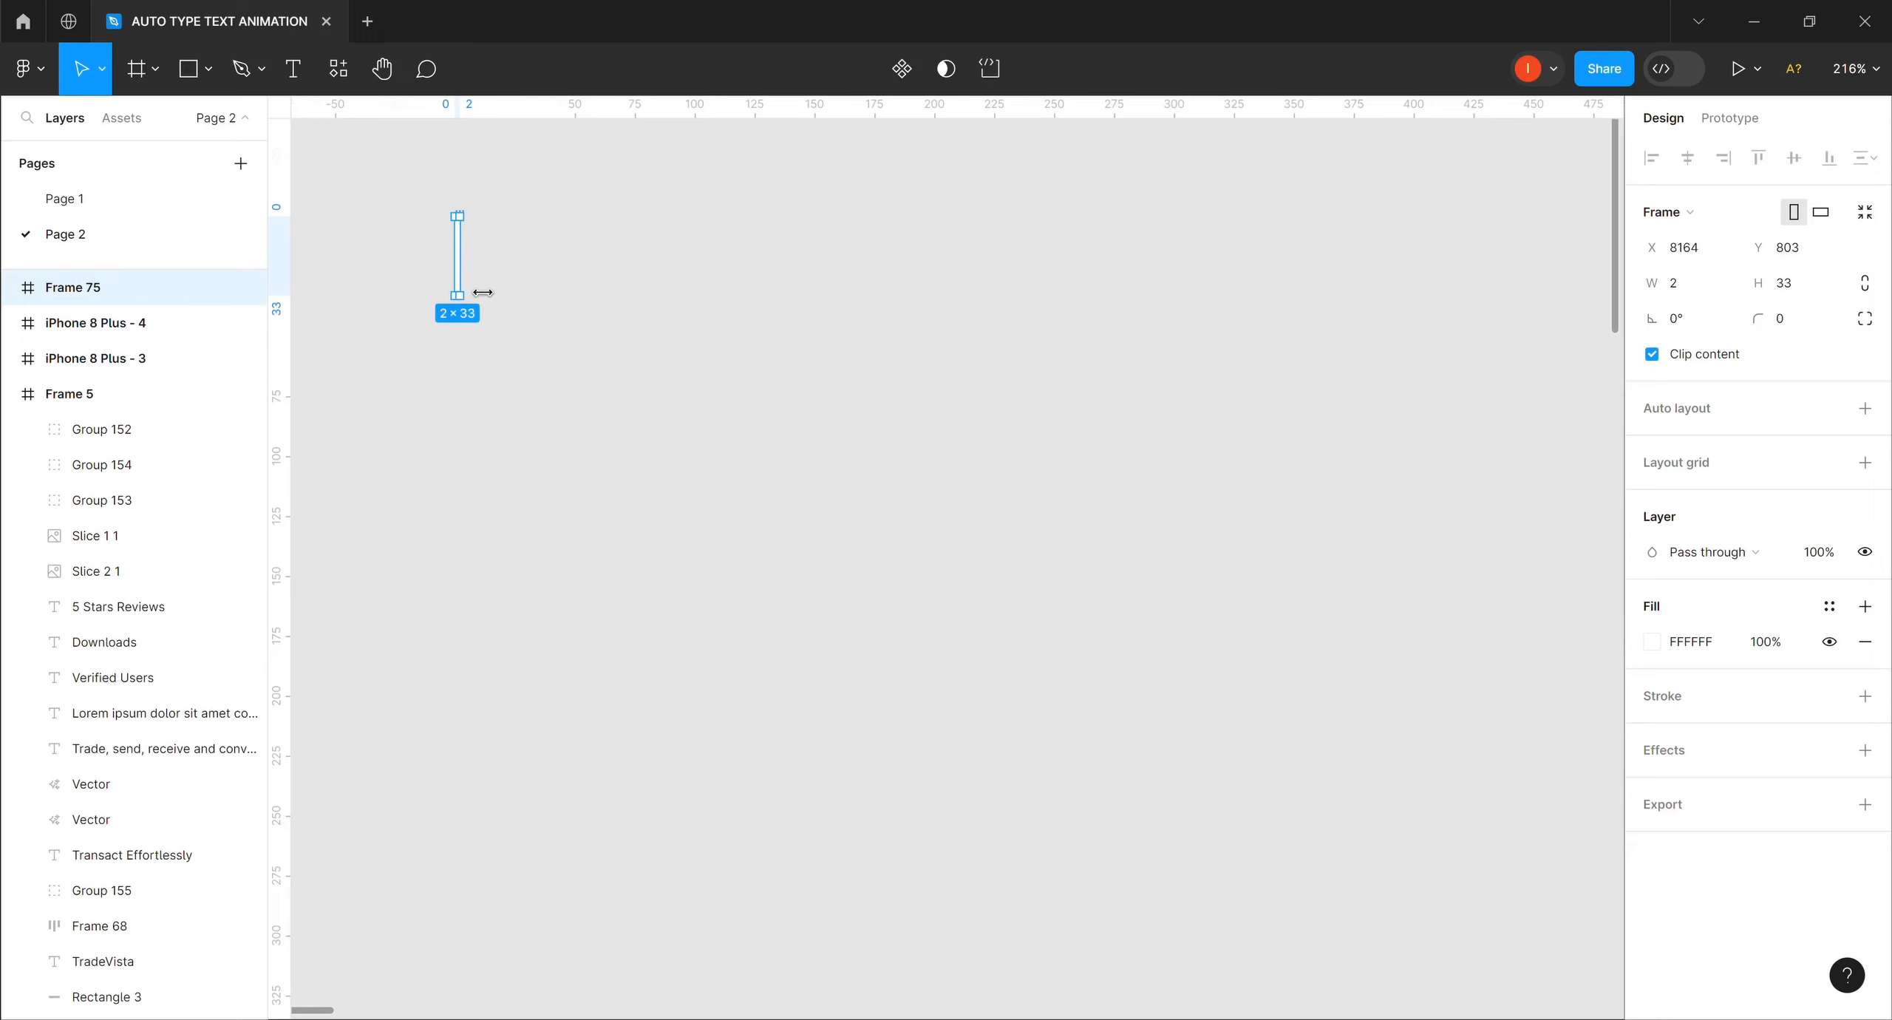
{"action": "left_click", "coordinate": [1784, 288]}
{"action": "type", "text": "45"}
{"action": "key", "text": "Return"}
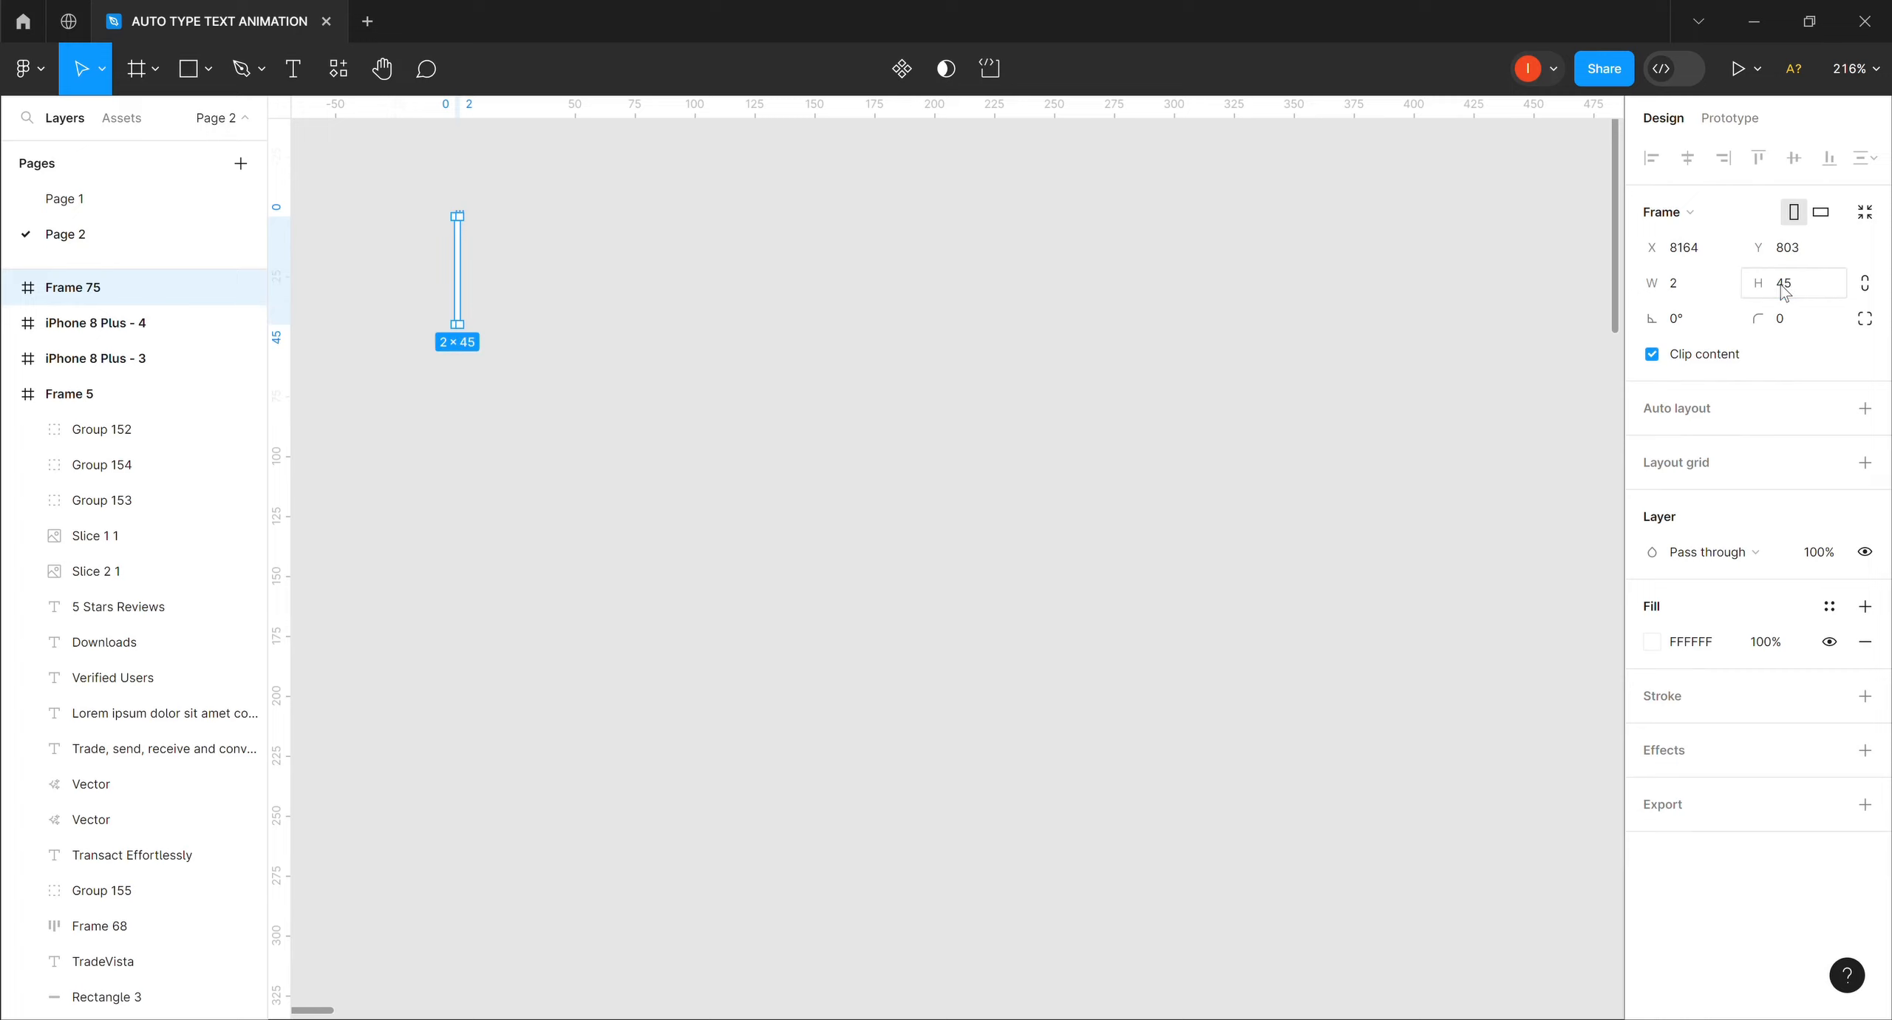
{"action": "left_click", "coordinate": [1681, 294]}
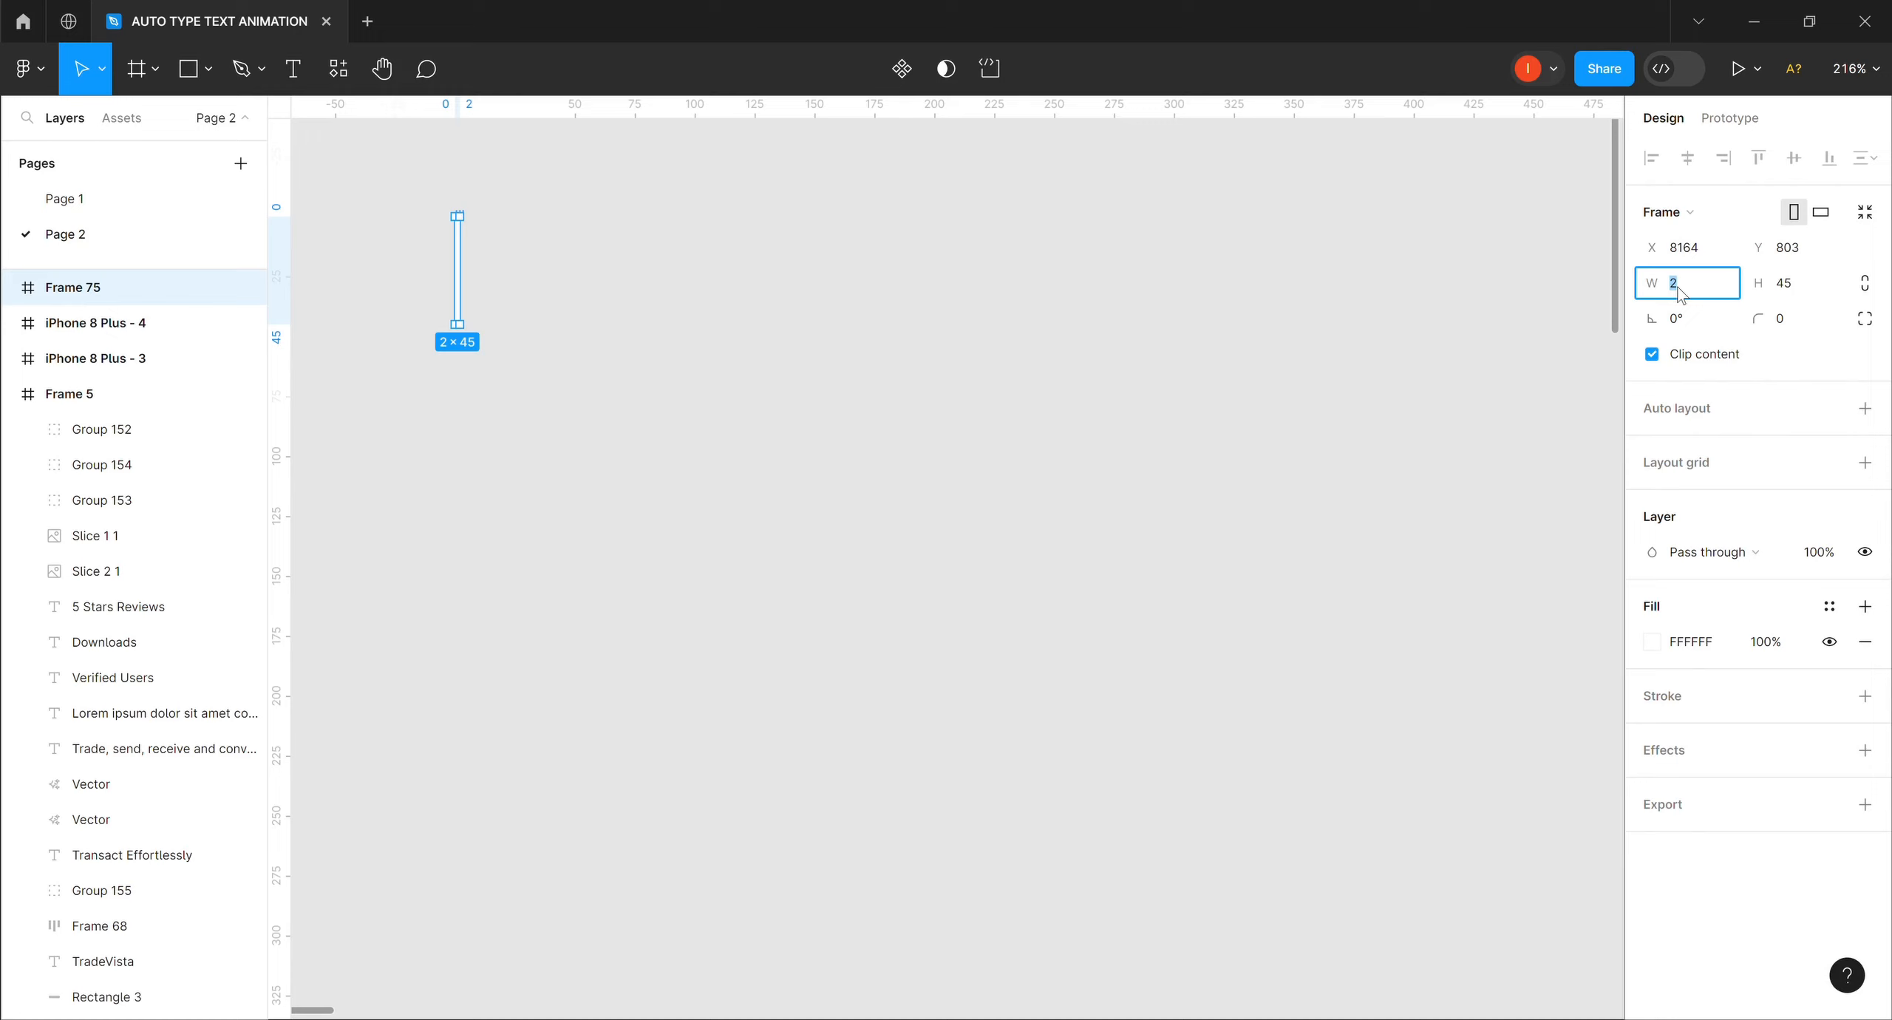
{"action": "type", "text": "3"}
{"action": "key", "text": "Return"}
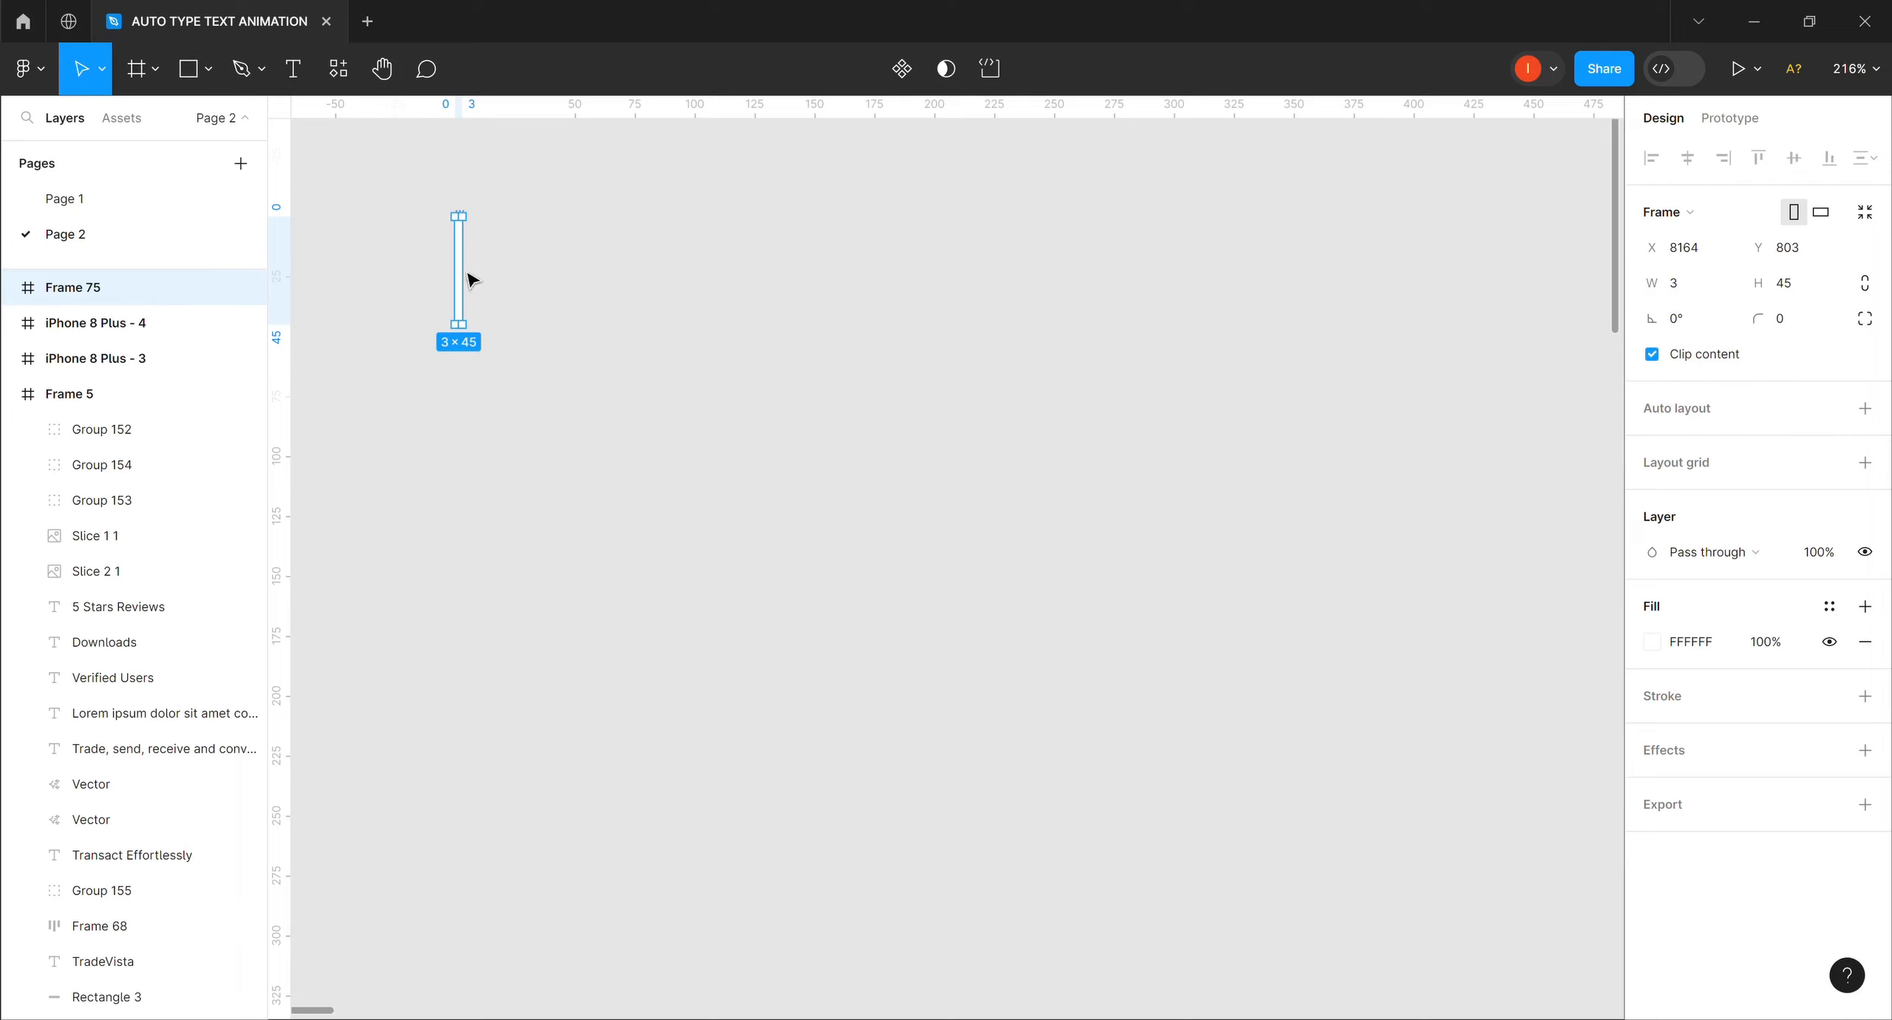
Rename the thin frame as Cursor and change its fill to orange FF8700.
{"action": "double_click", "coordinate": [95, 293]}
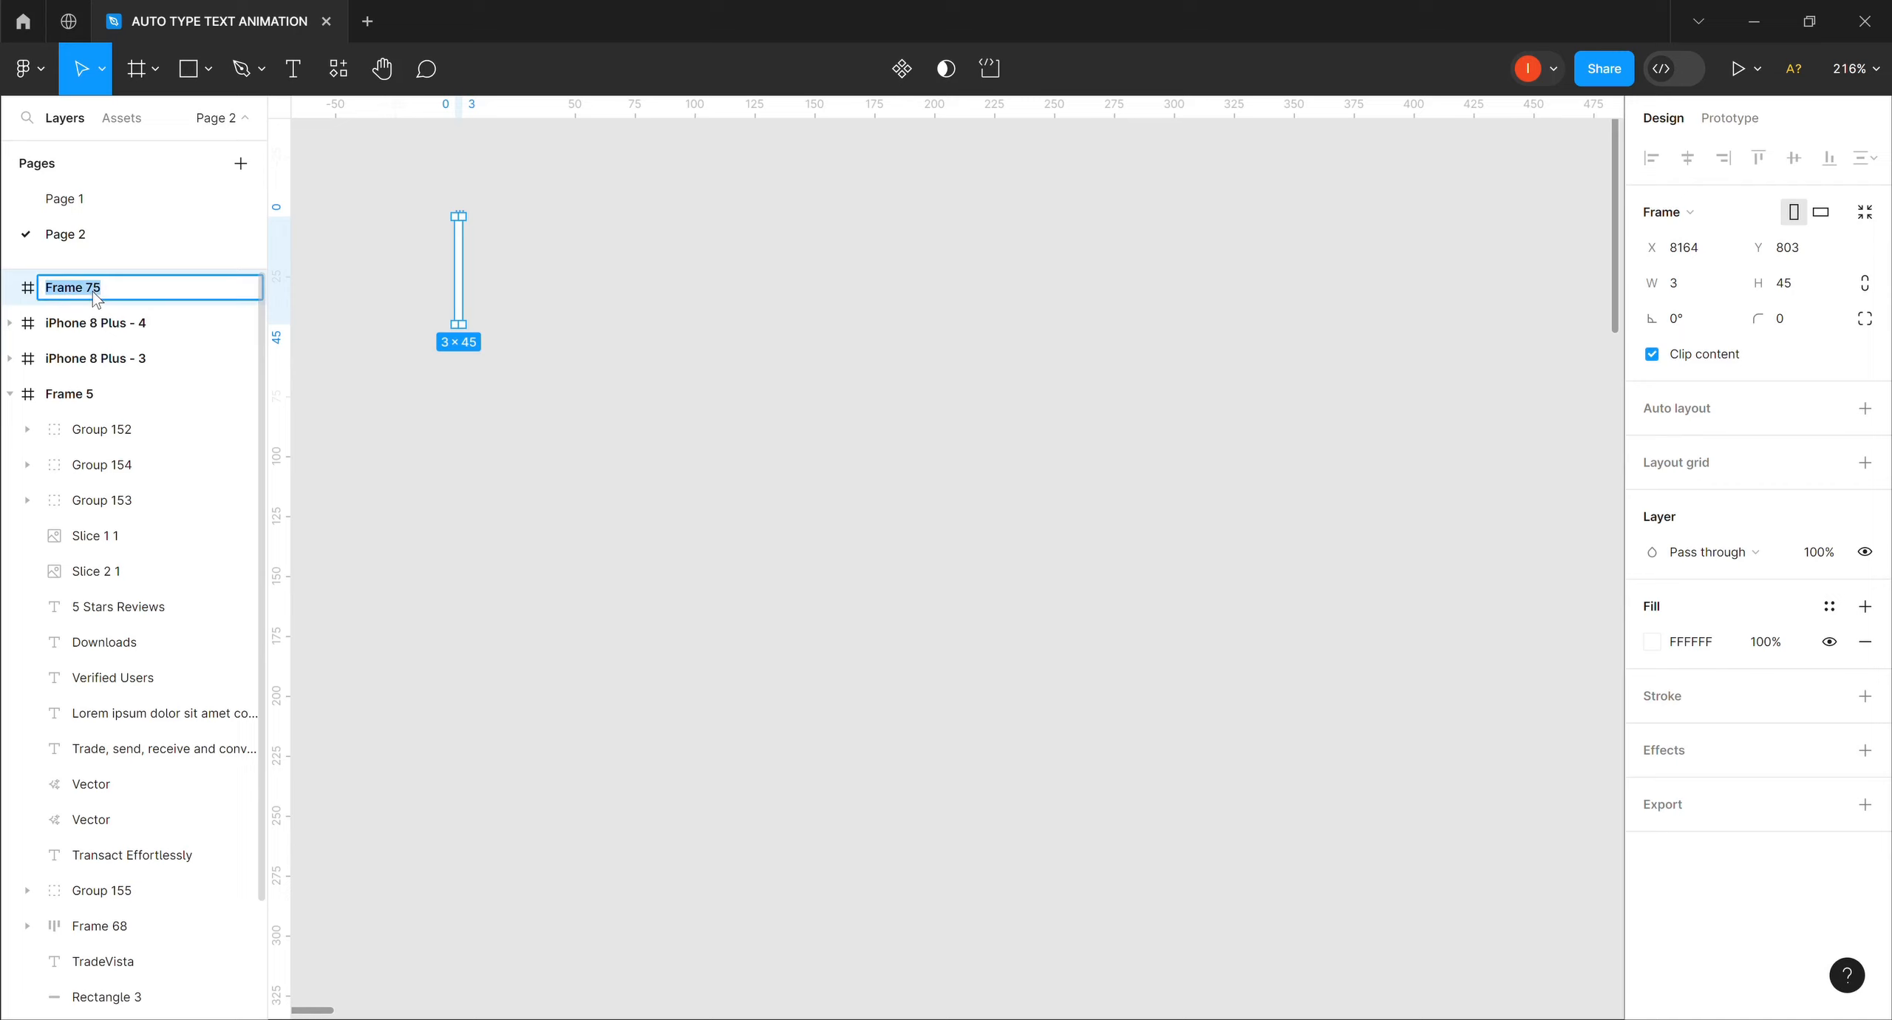
{"action": "type", "text": "Cursor"}
{"action": "key", "text": "Return"}
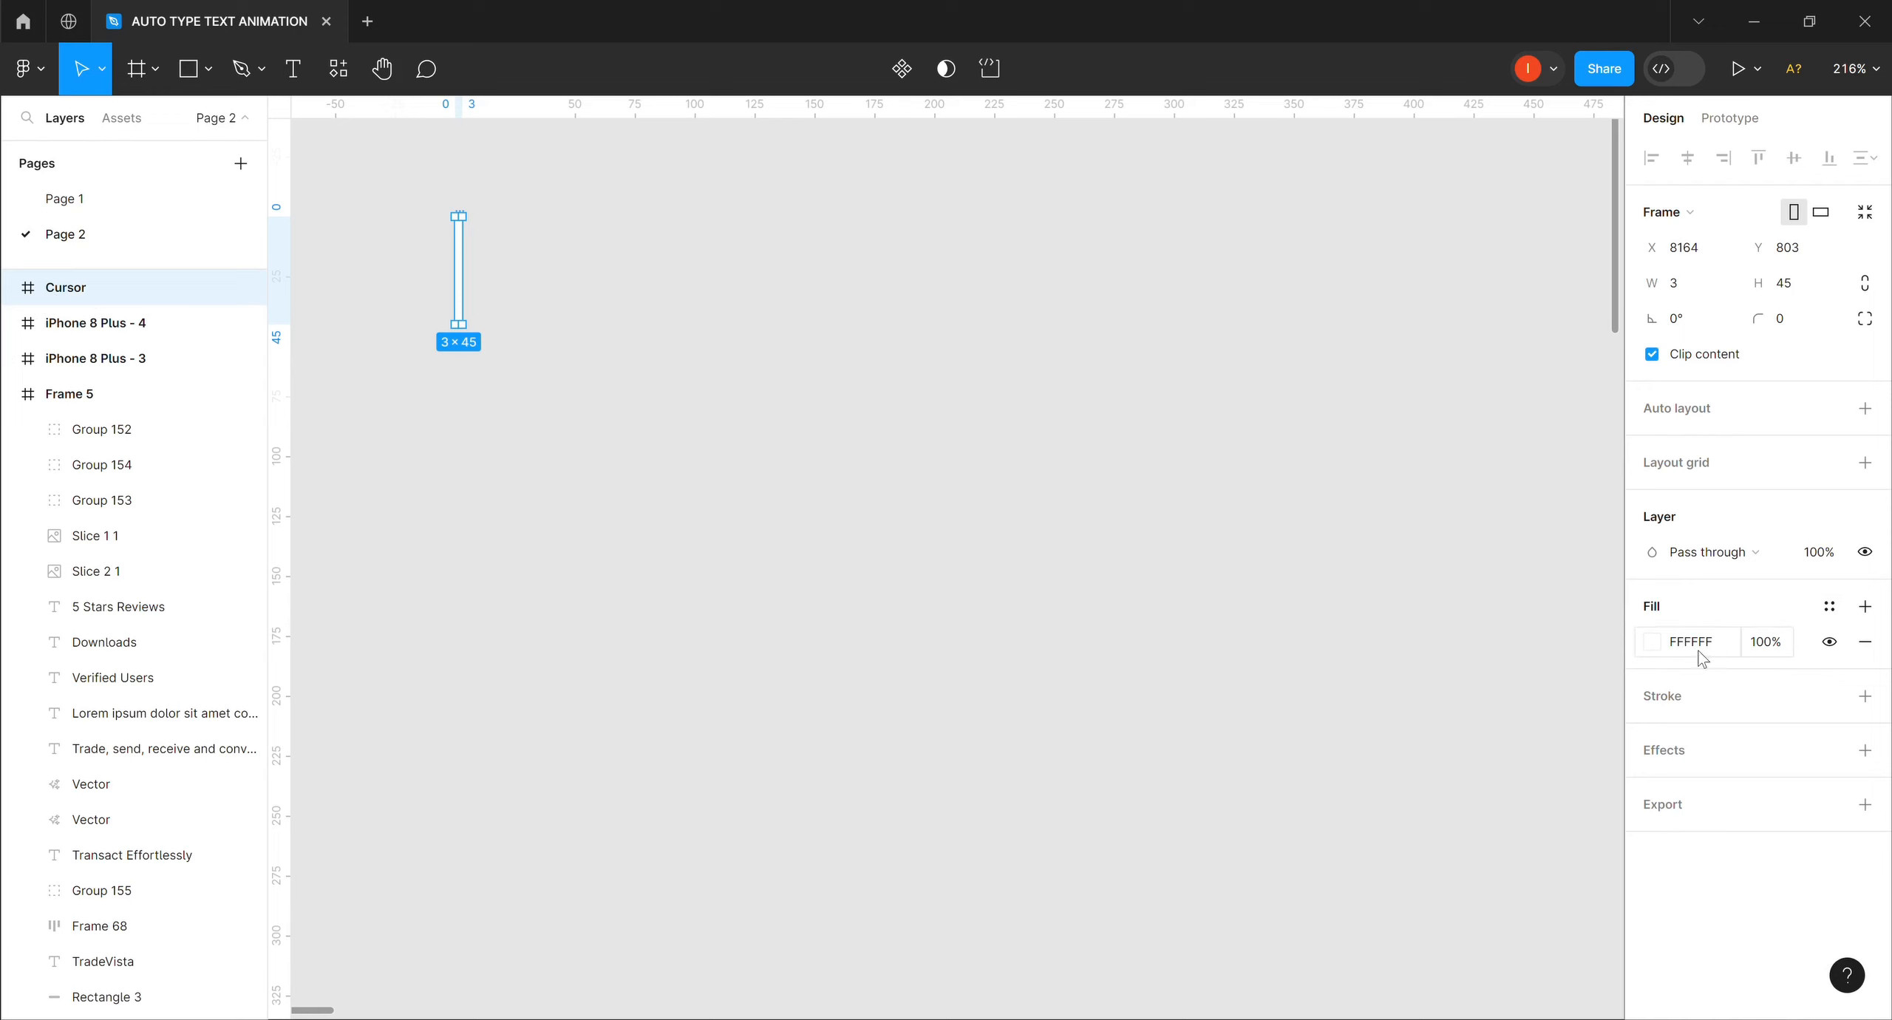
{"action": "left_click", "coordinate": [1652, 642]}
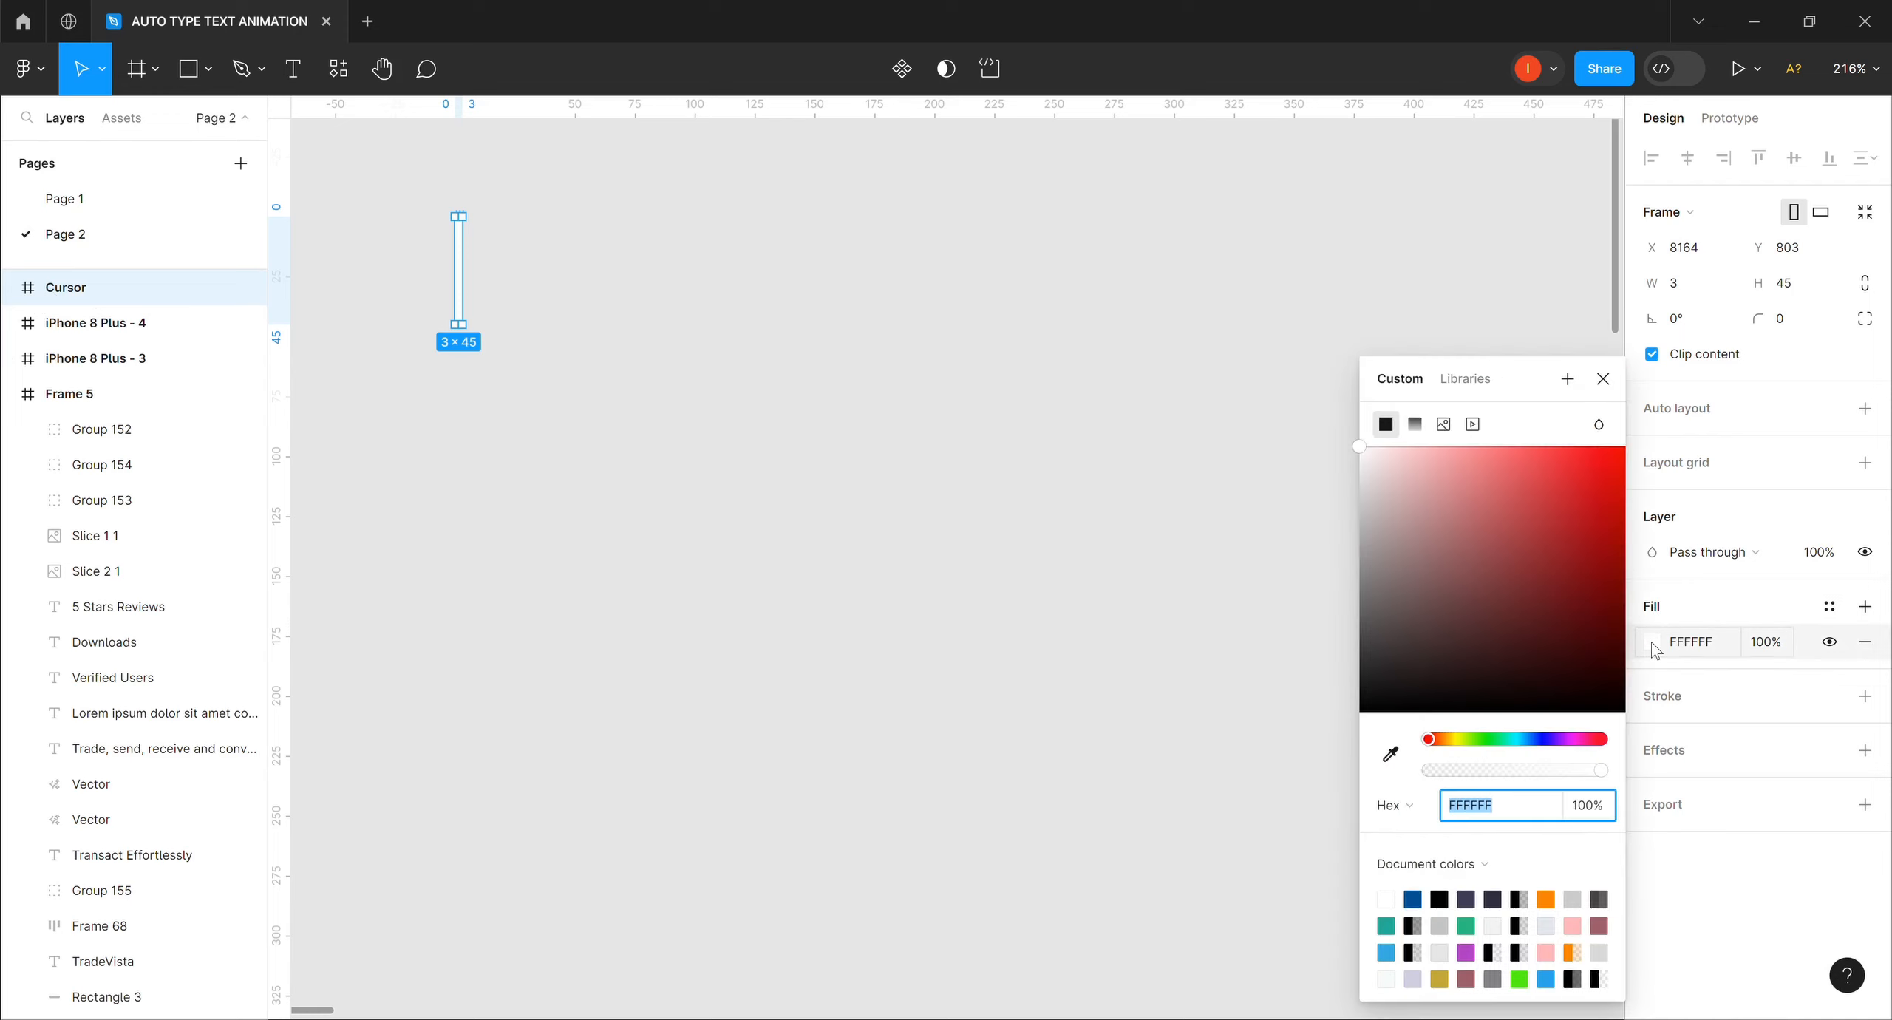
{"action": "left_click", "coordinate": [1559, 920]}
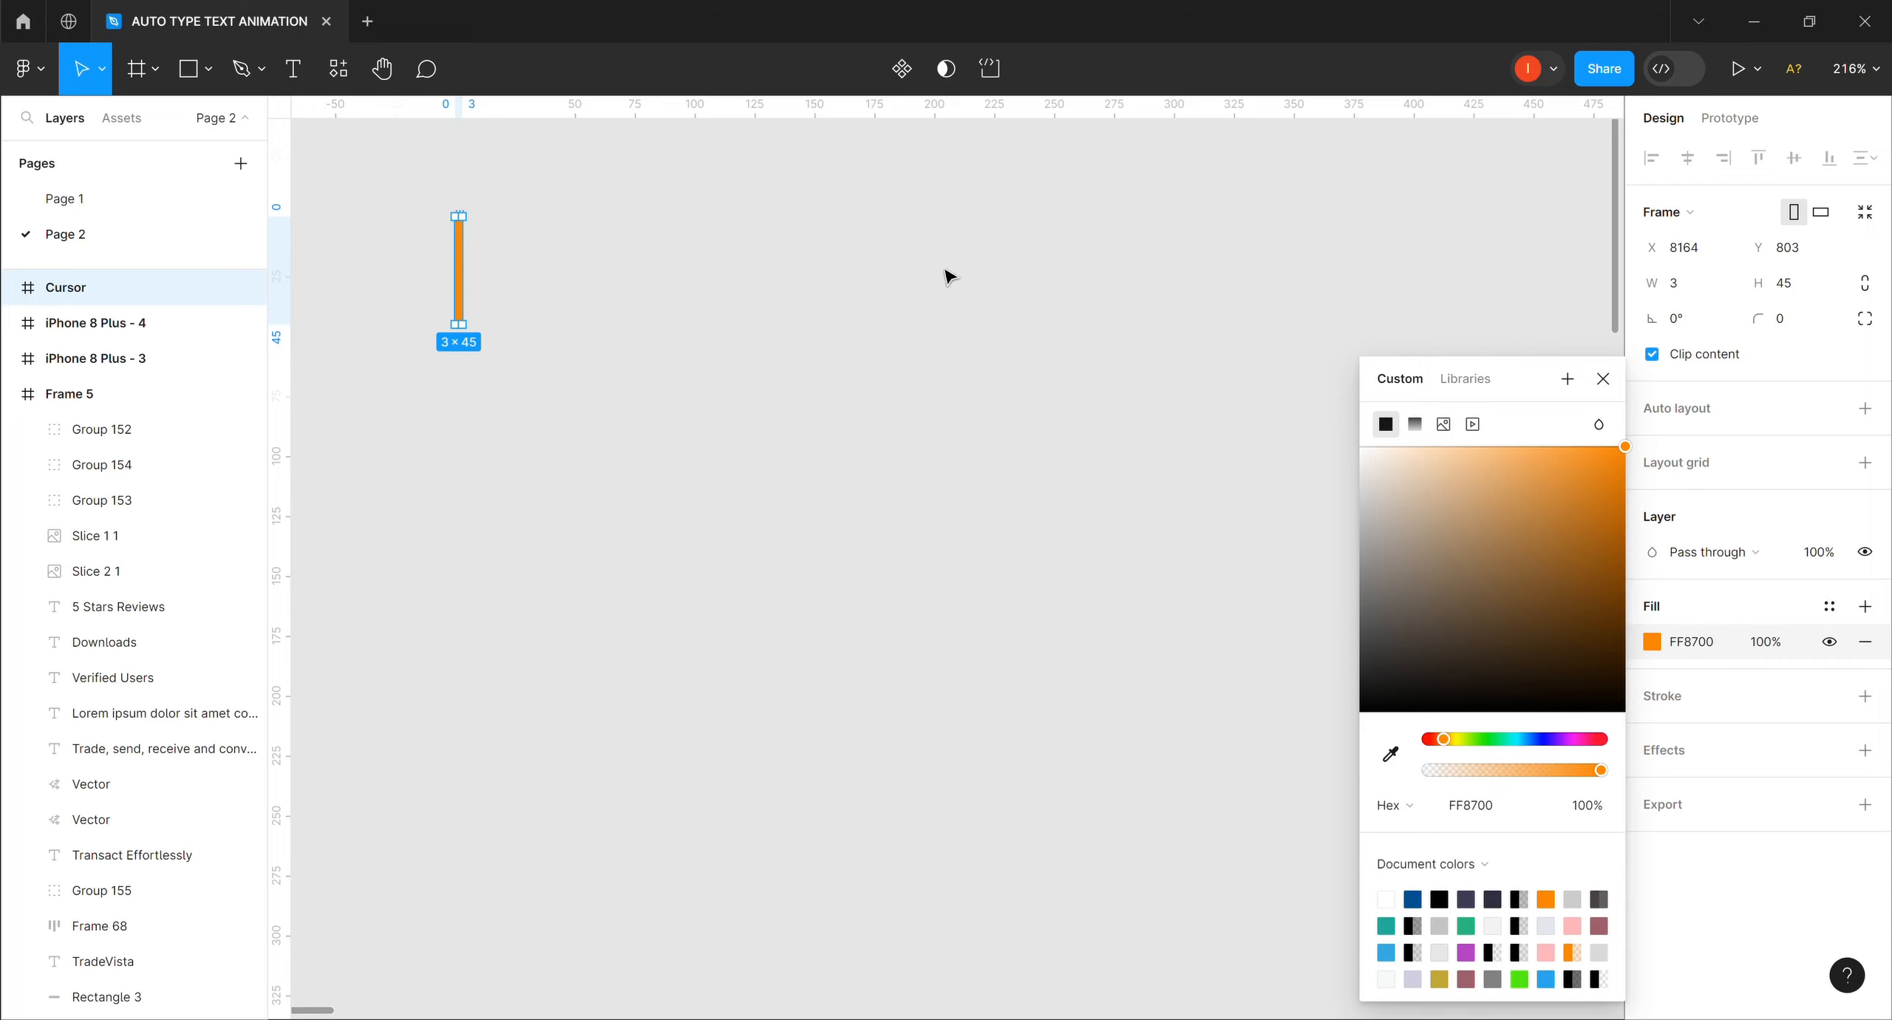
{"action": "left_click", "coordinate": [681, 255]}
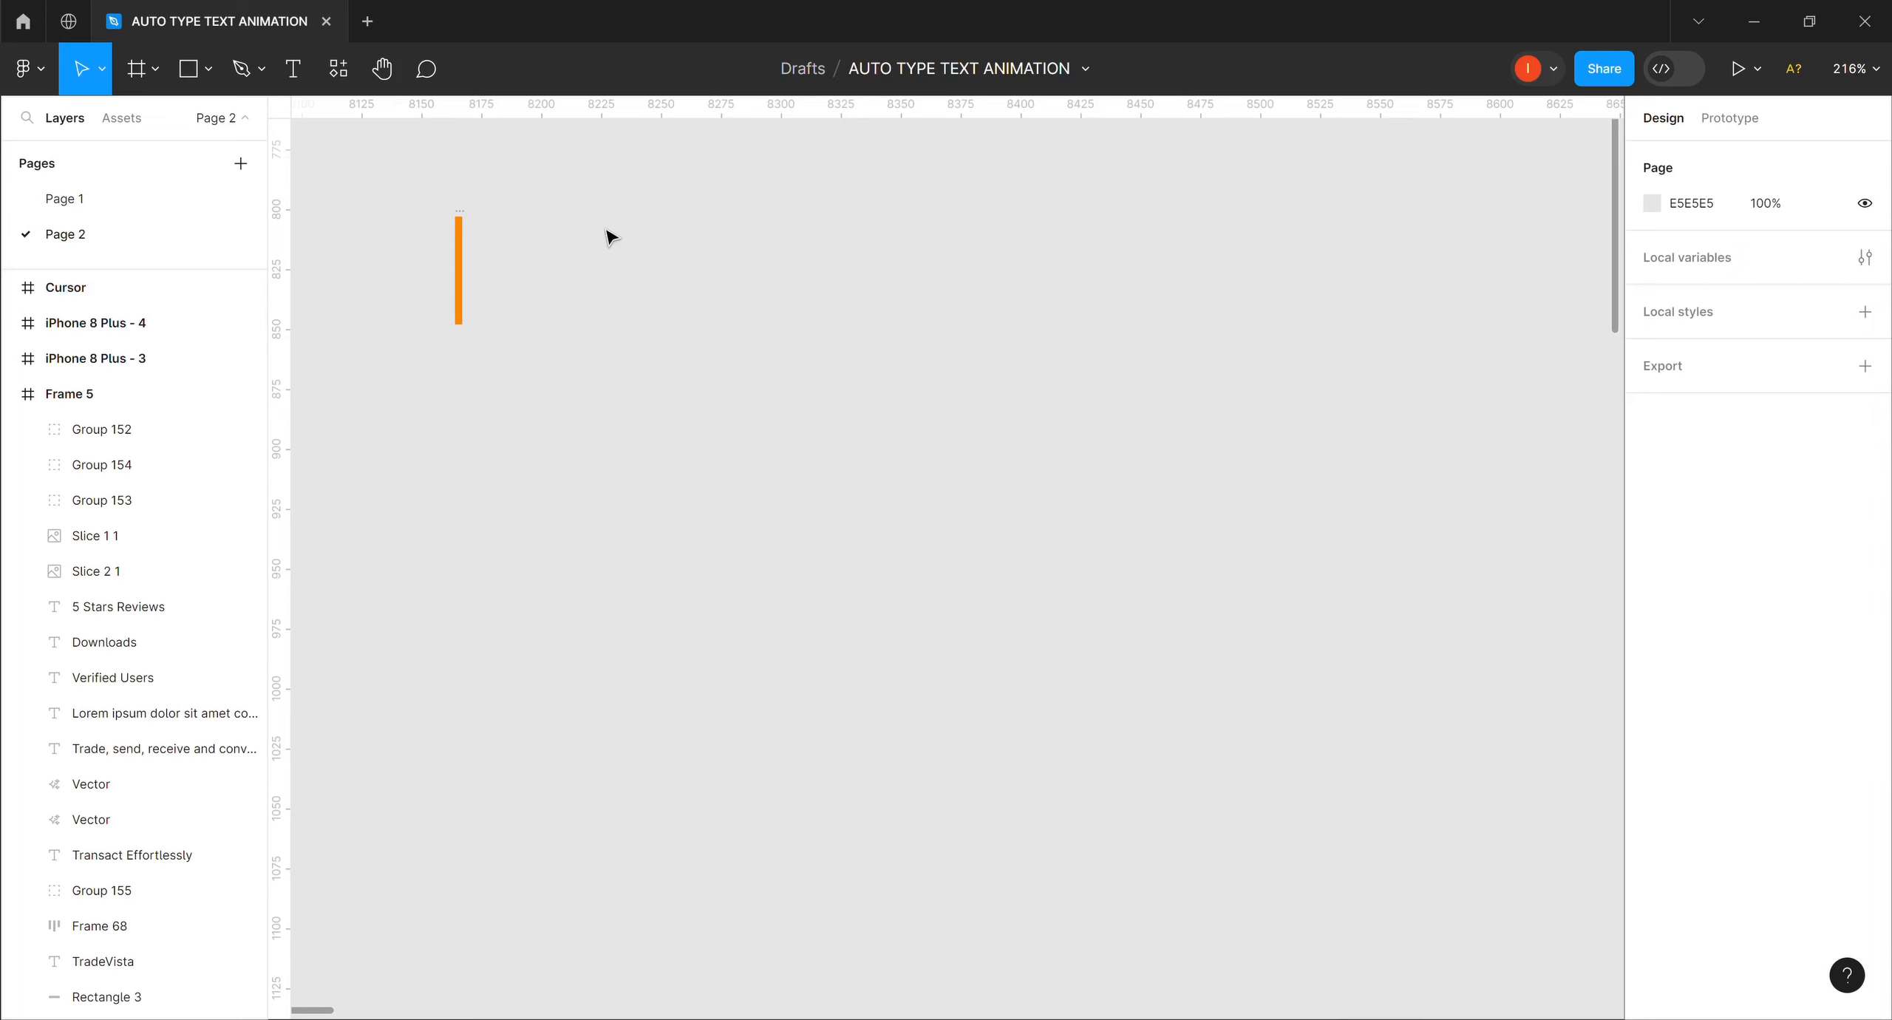
Turn the orange Cursor frame into a component and add a second variant to it.
{"action": "left_click", "coordinate": [465, 267]}
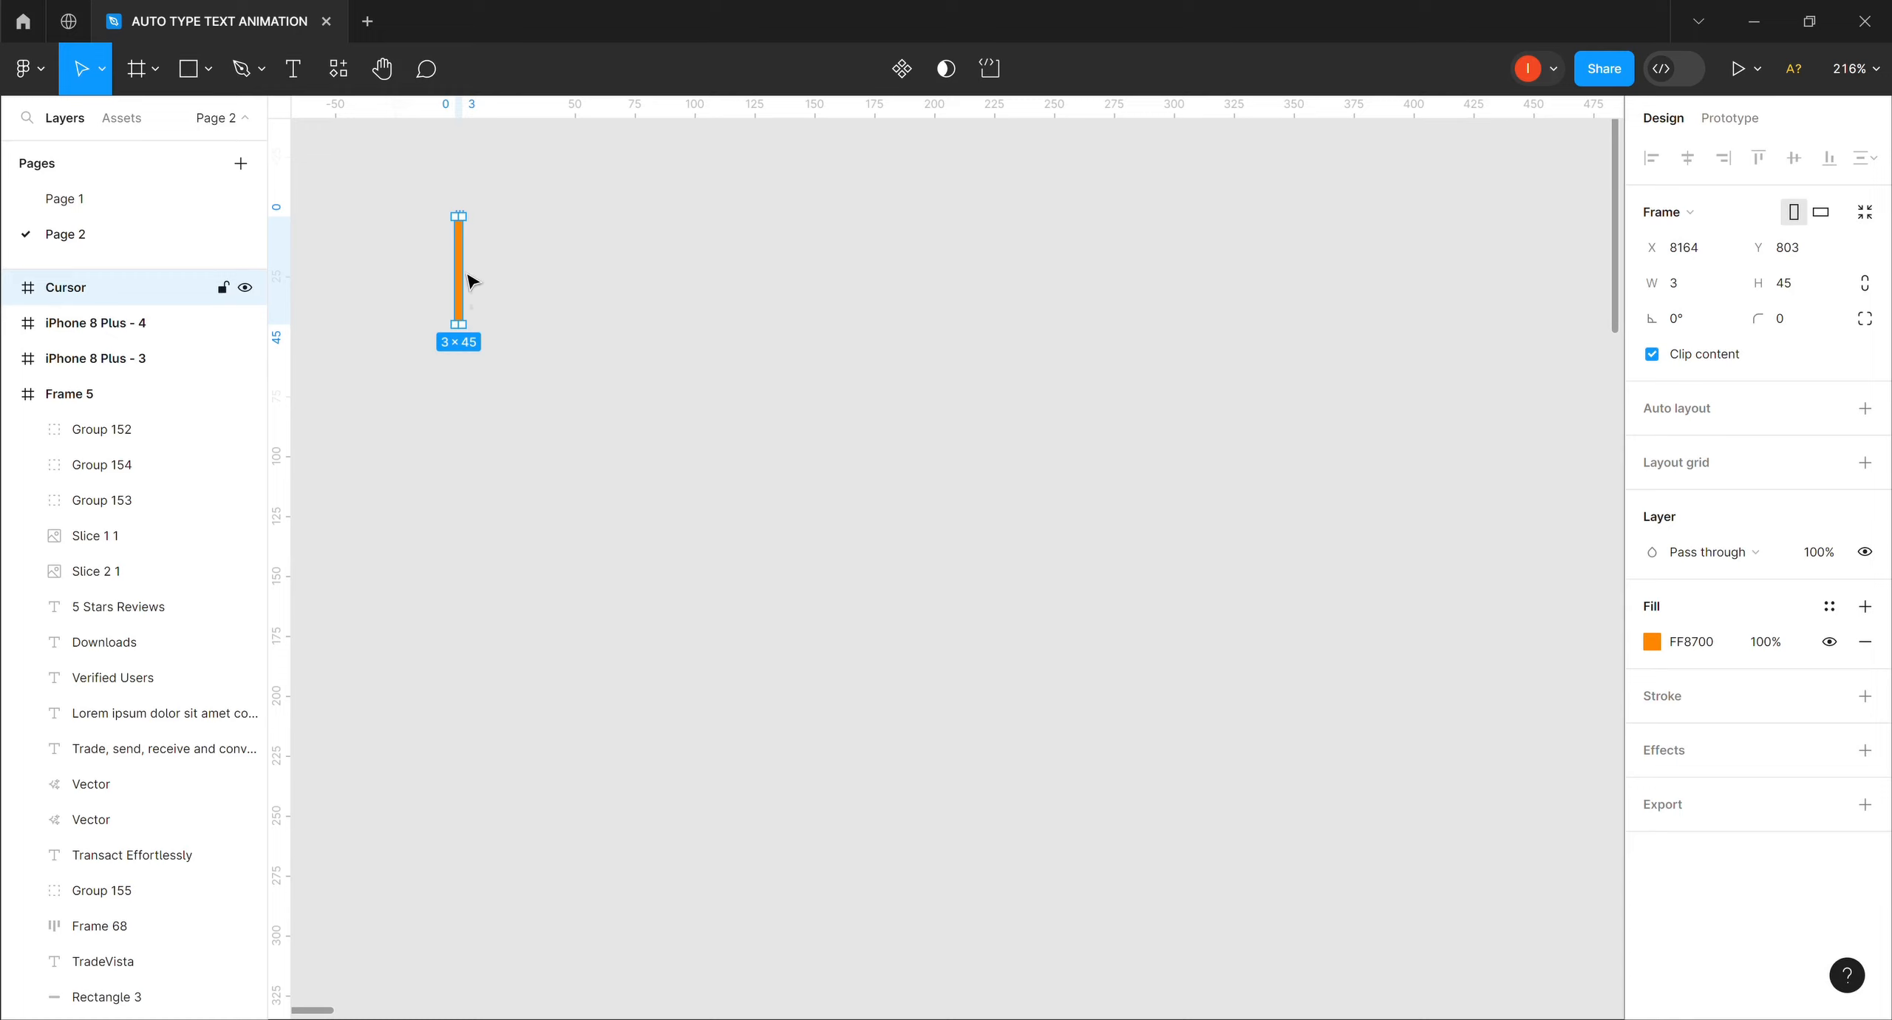
{"action": "left_click", "coordinate": [904, 70]}
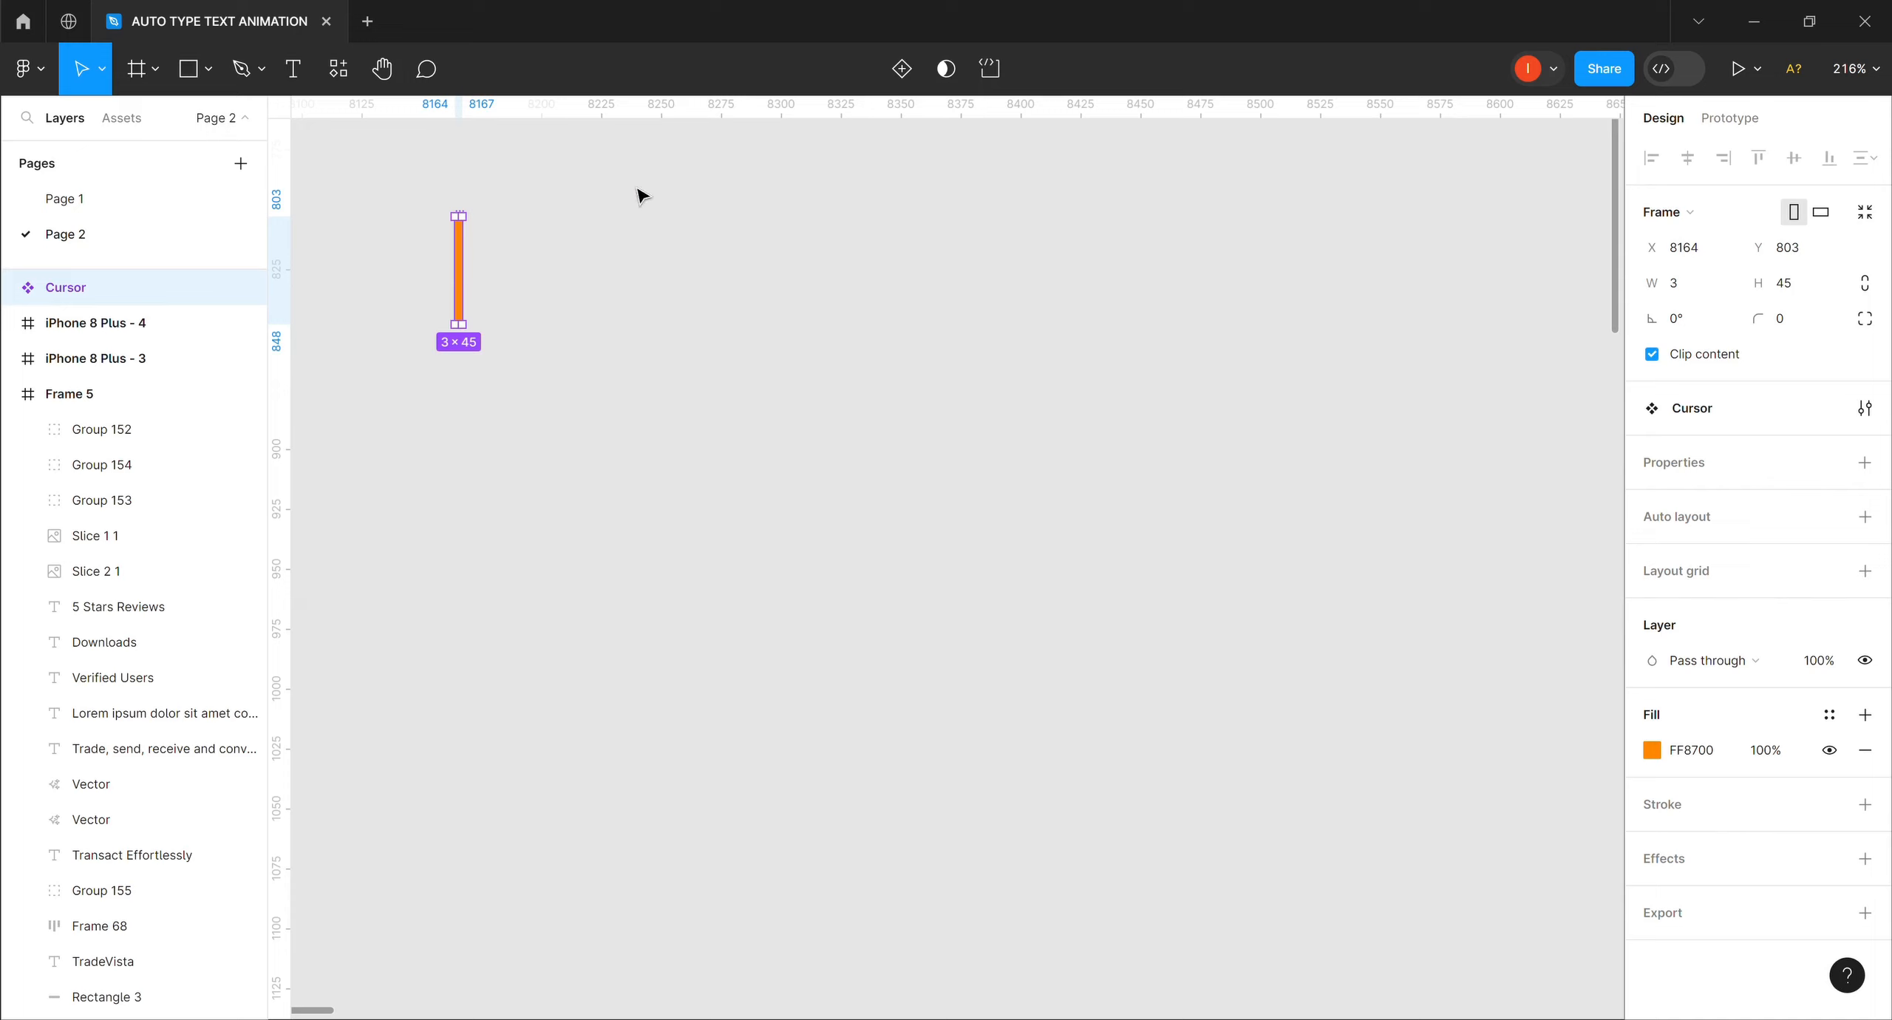
{"action": "left_click", "coordinate": [903, 70]}
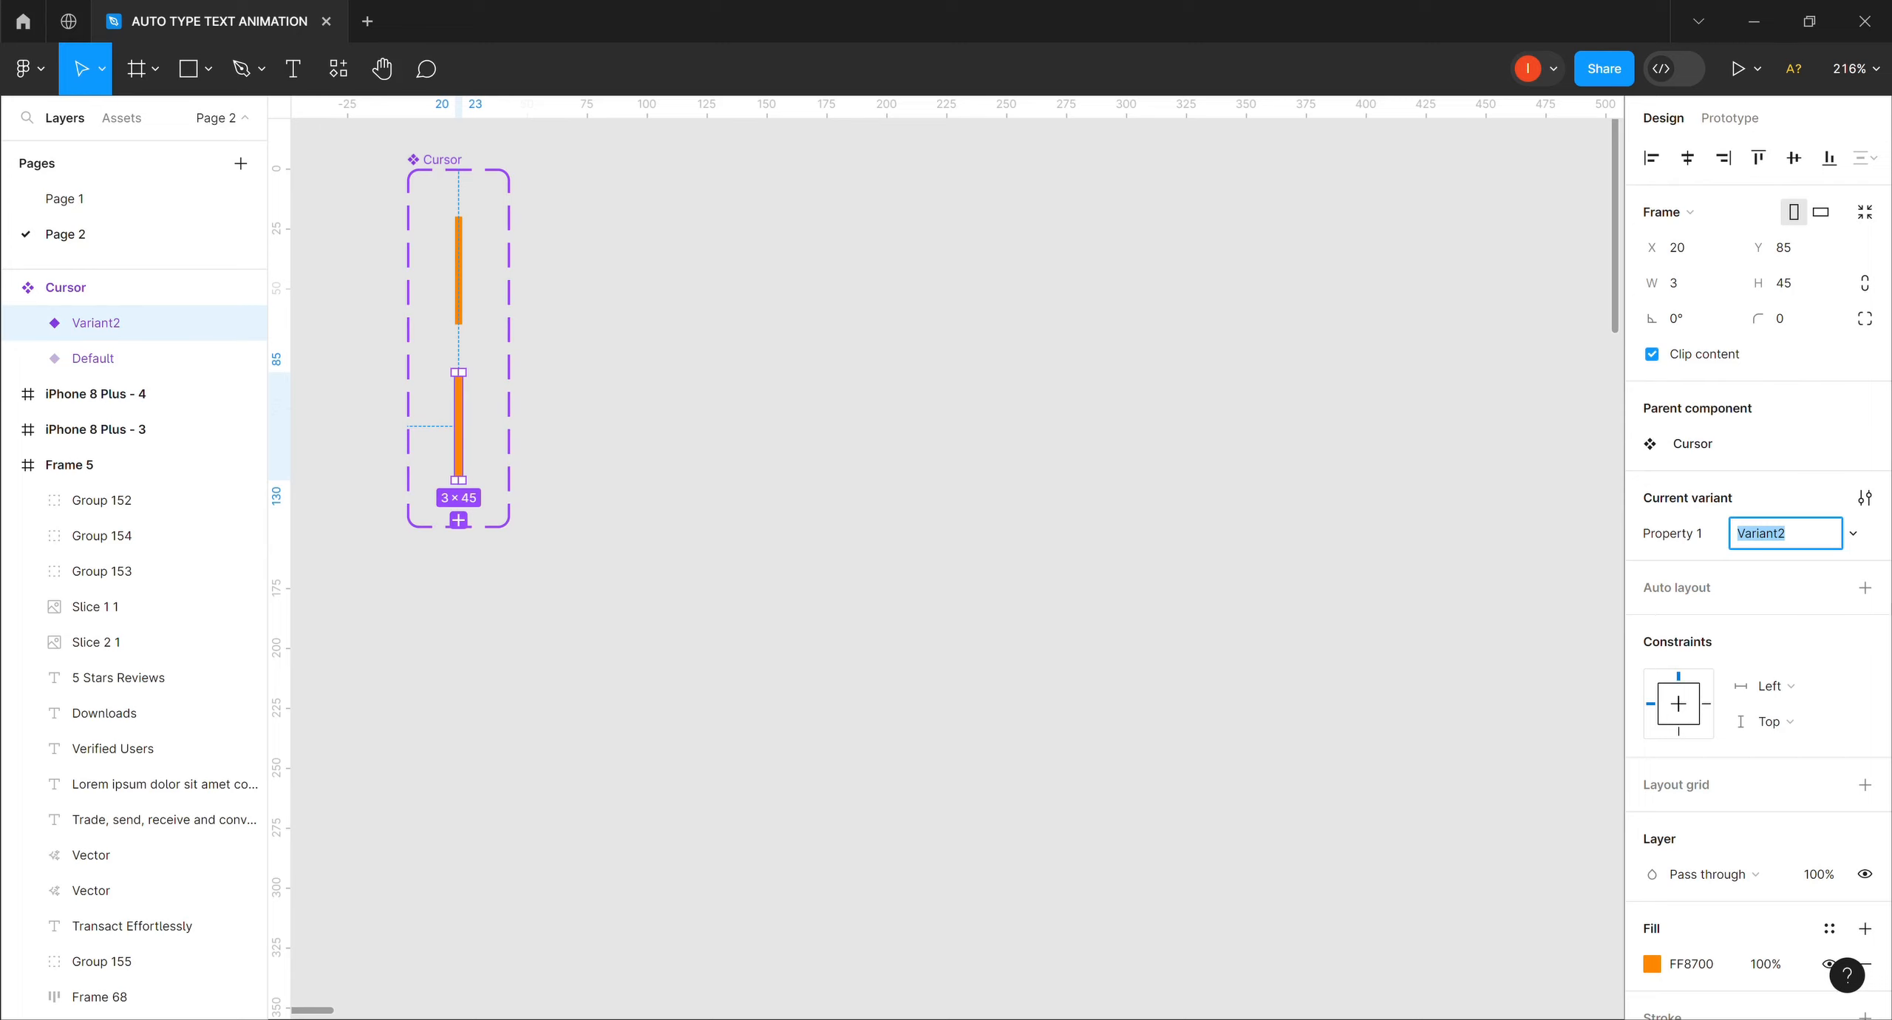
Hide the orange fill of the Cursor component's second variant.
{"action": "mouse_move", "coordinate": [1886, 610]}
{"action": "left_mouse_down"}
{"action": "mouse_move", "coordinate": [1886, 704]}
{"action": "mouse_move", "coordinate": [1887, 646]}
{"action": "left_mouse_up"}
{"action": "scroll", "coordinate": [1752, 562], "scroll_direction": "down", "scroll_amount": 1}
{"action": "scroll", "coordinate": [1774, 665], "scroll_direction": "down", "scroll_amount": 2}
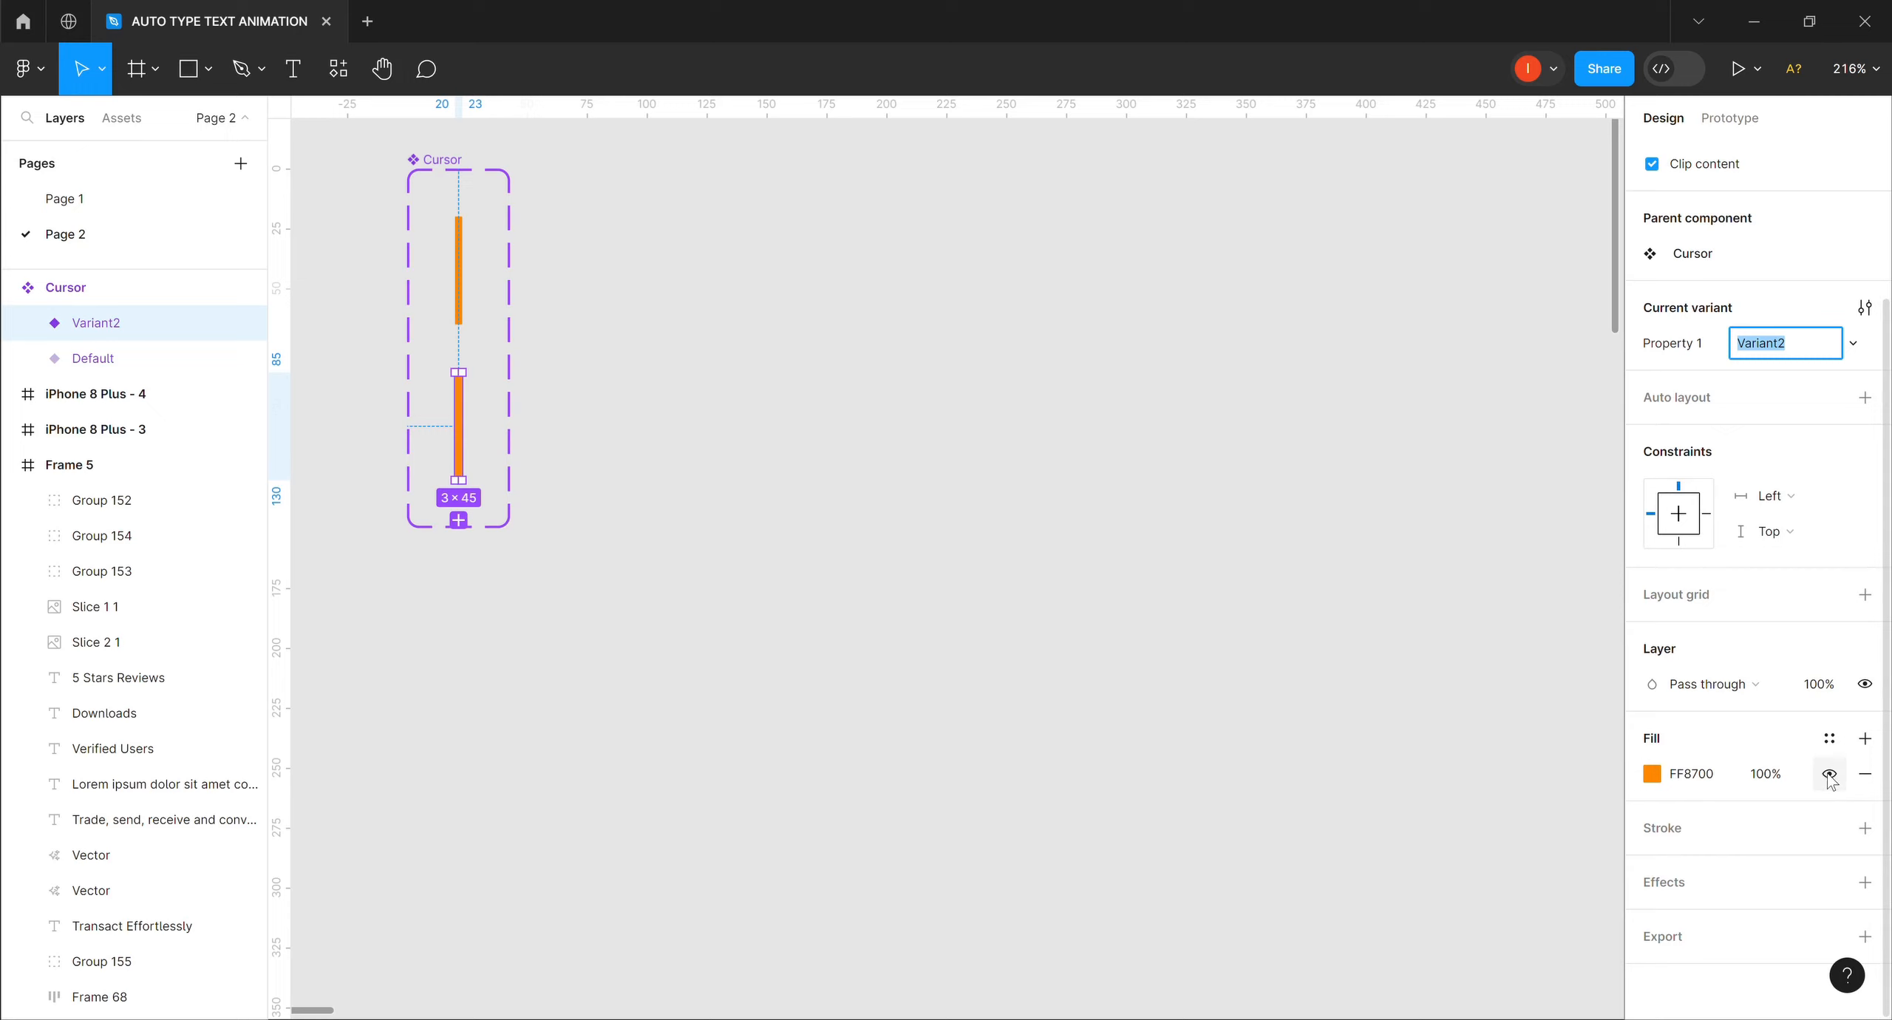
{"action": "left_click", "coordinate": [1829, 773]}
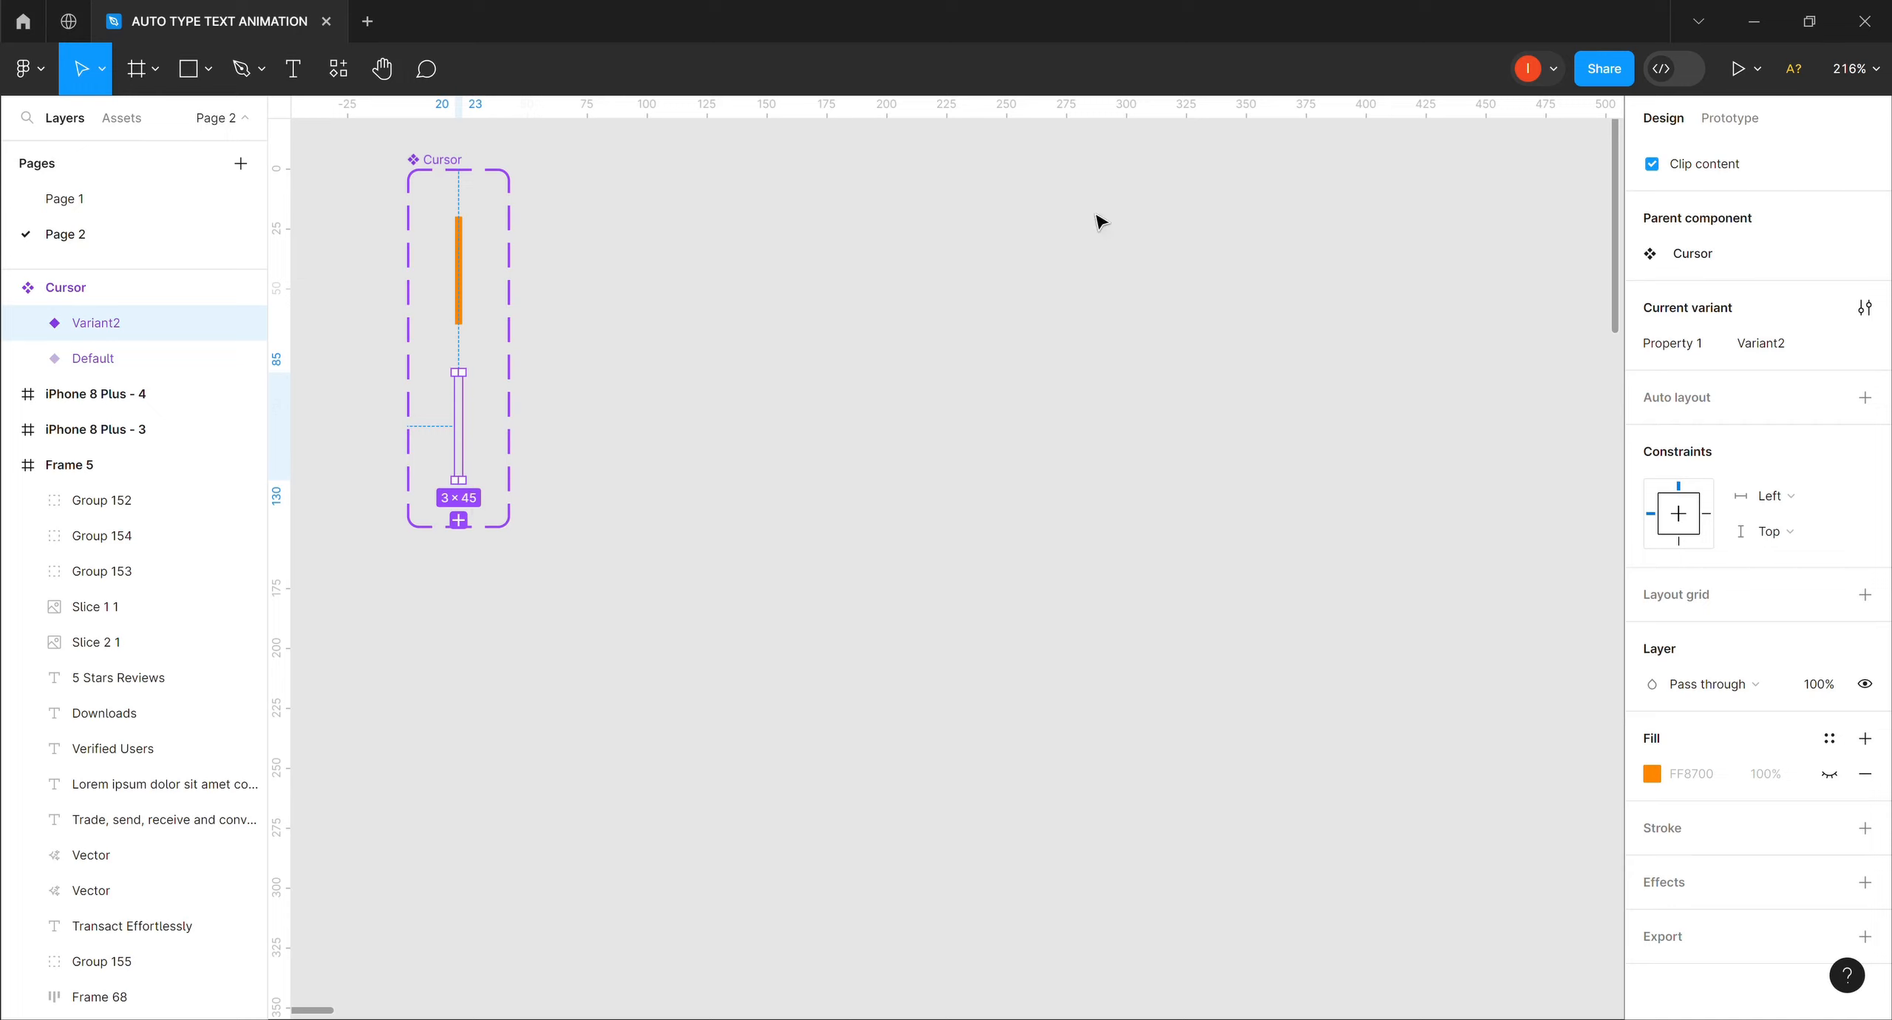
Add a prototype interaction from the Default variant that changes to Variant2 after a 200 ms delay.
{"action": "left_click", "coordinate": [1762, 114]}
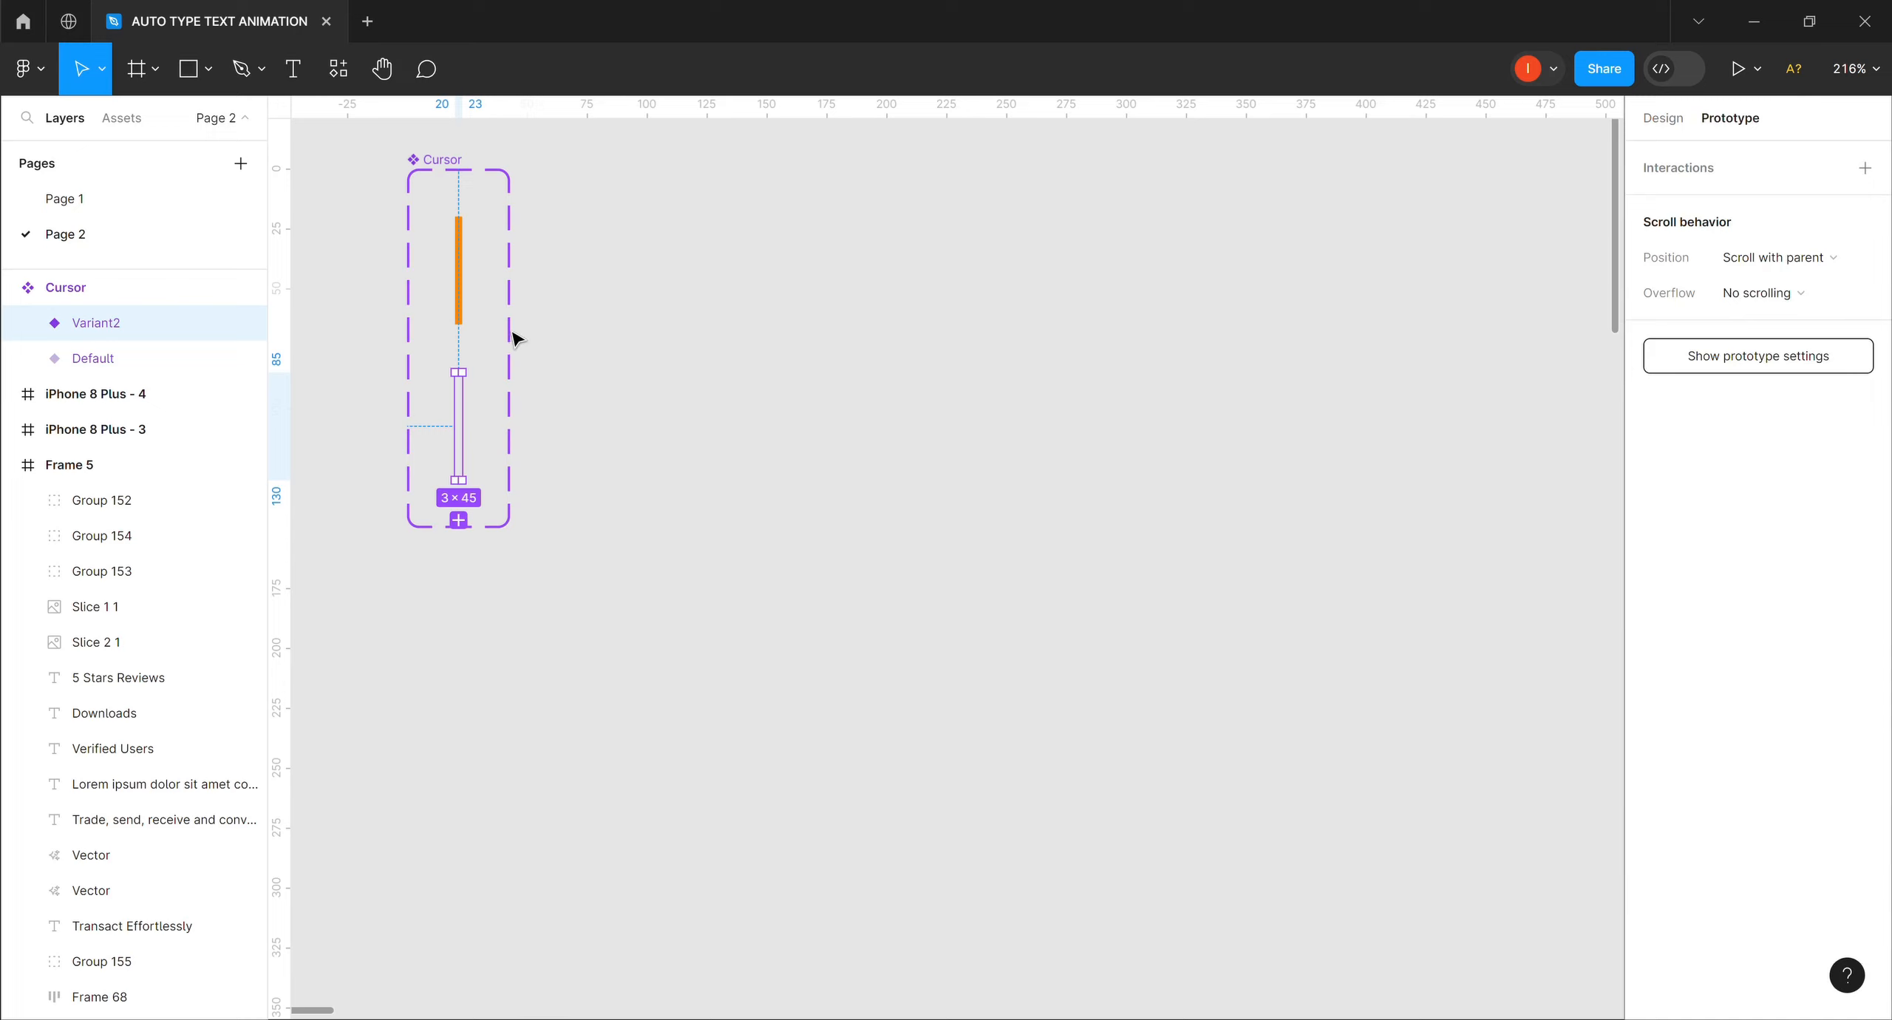
{"action": "left_click", "coordinate": [462, 270]}
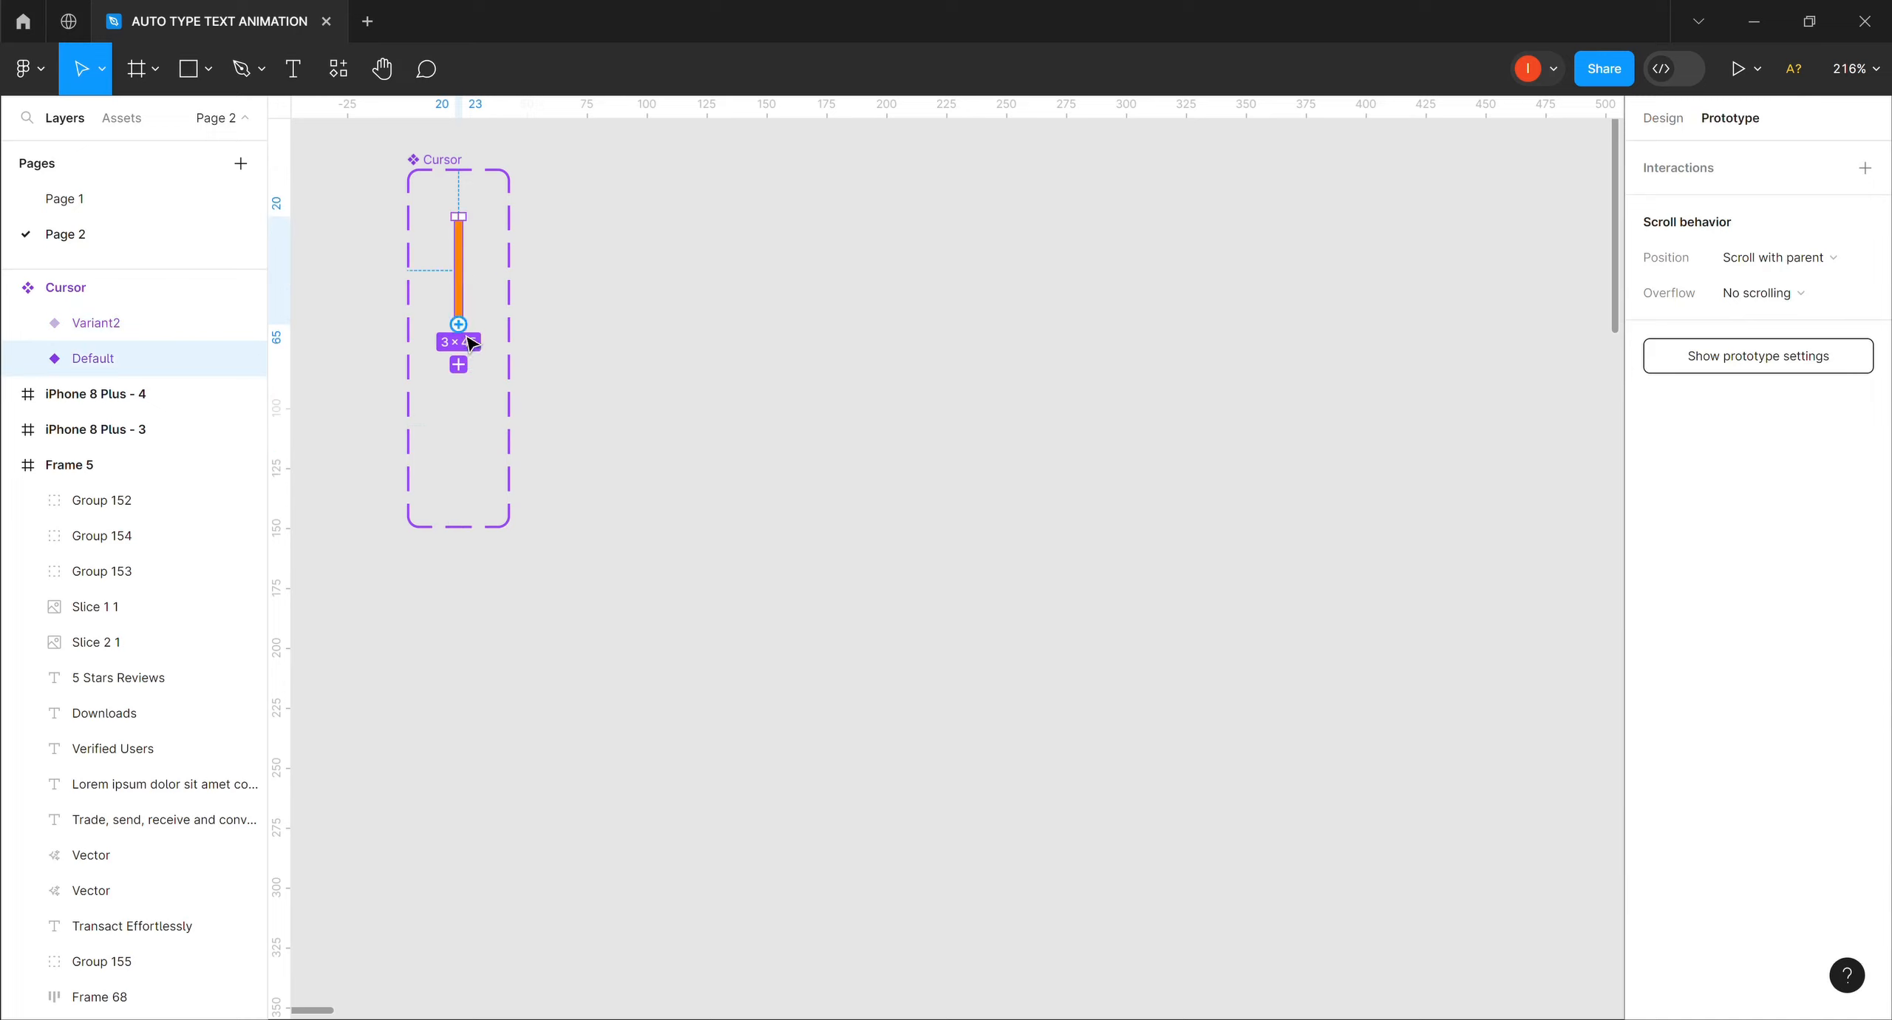
{"action": "left_click_drag", "start_coordinate": [466, 331], "coordinate": [463, 419]}
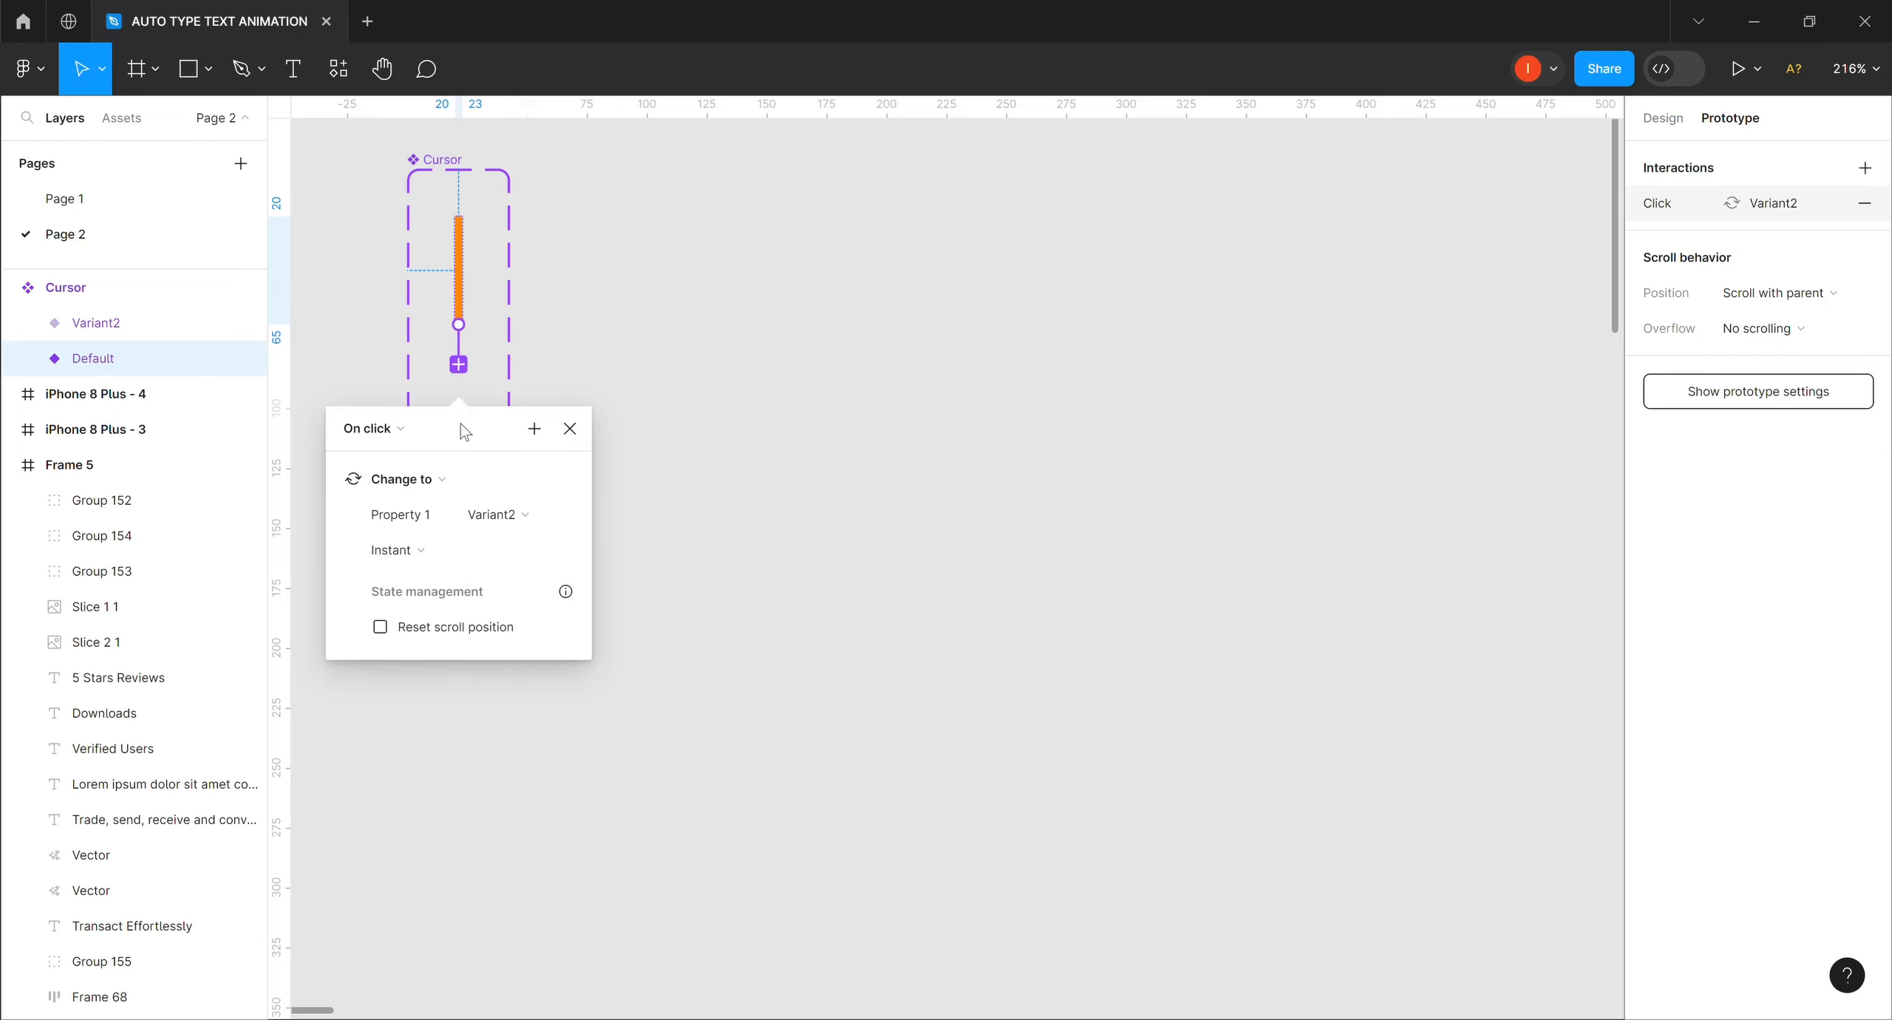
{"action": "left_click", "coordinate": [404, 428]}
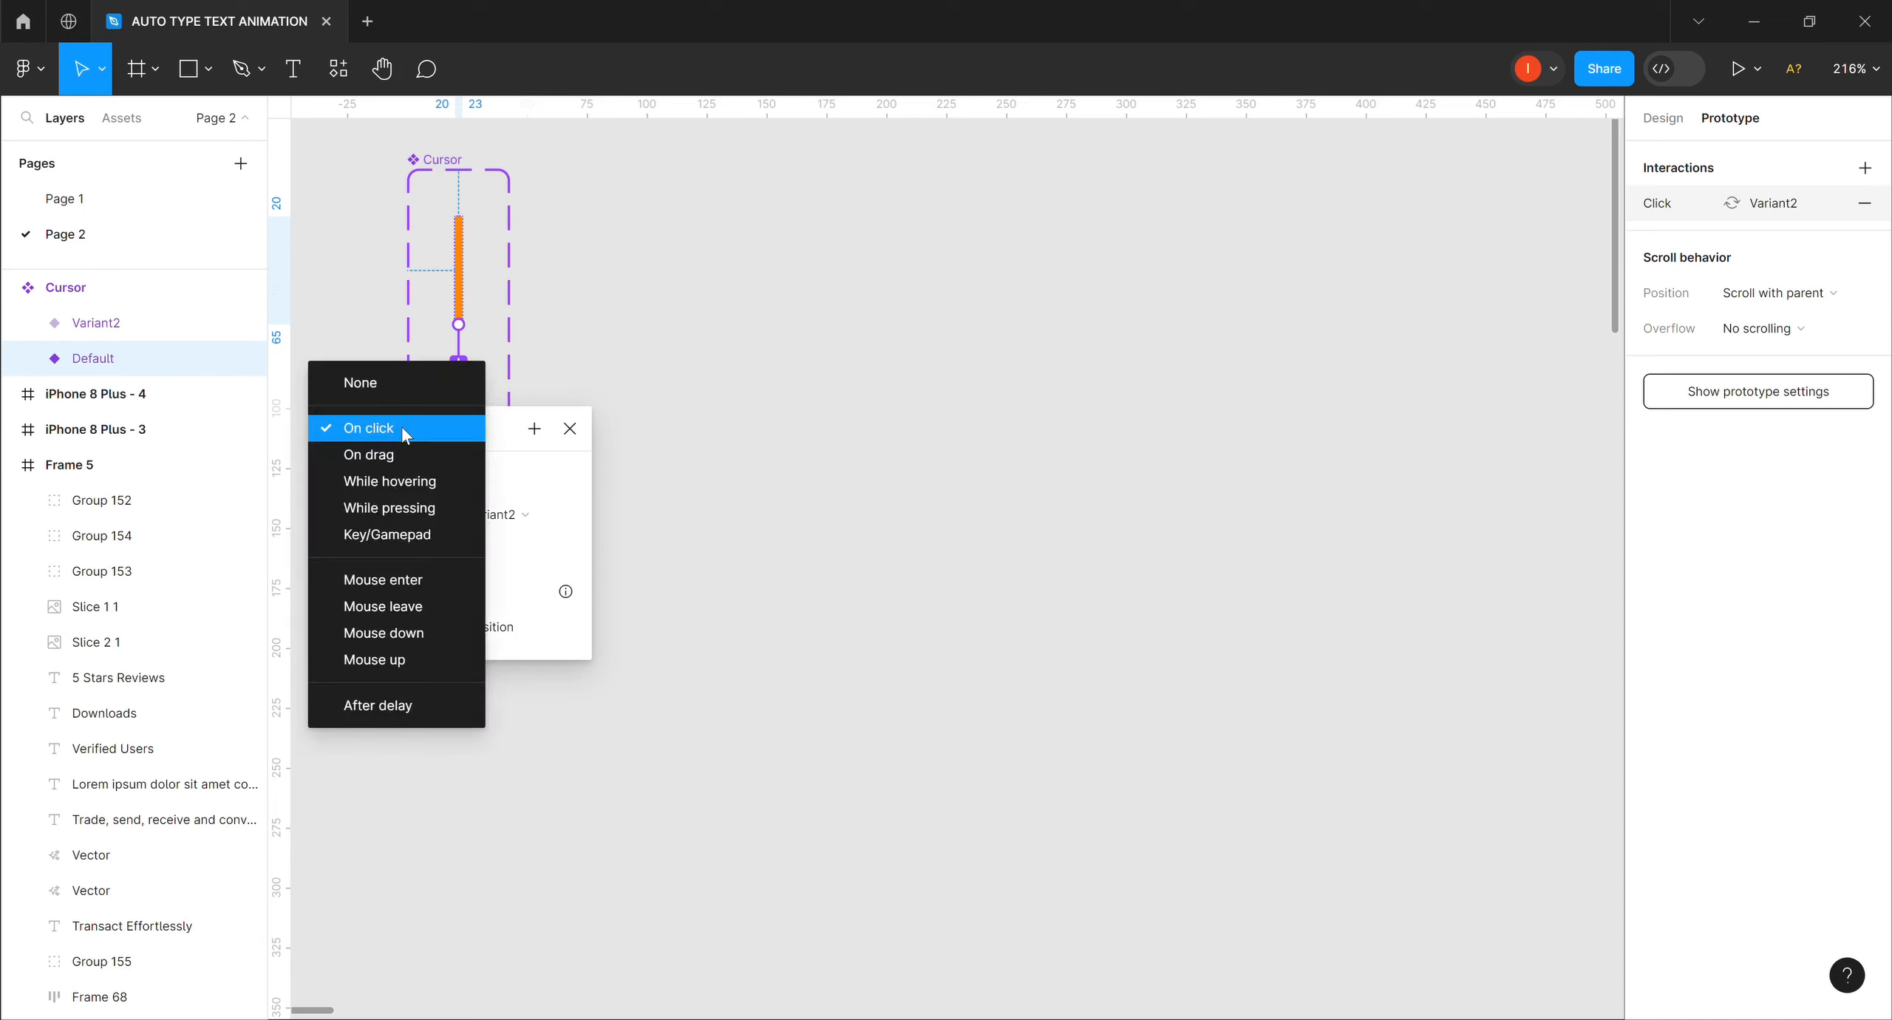
{"action": "left_click", "coordinate": [420, 707]}
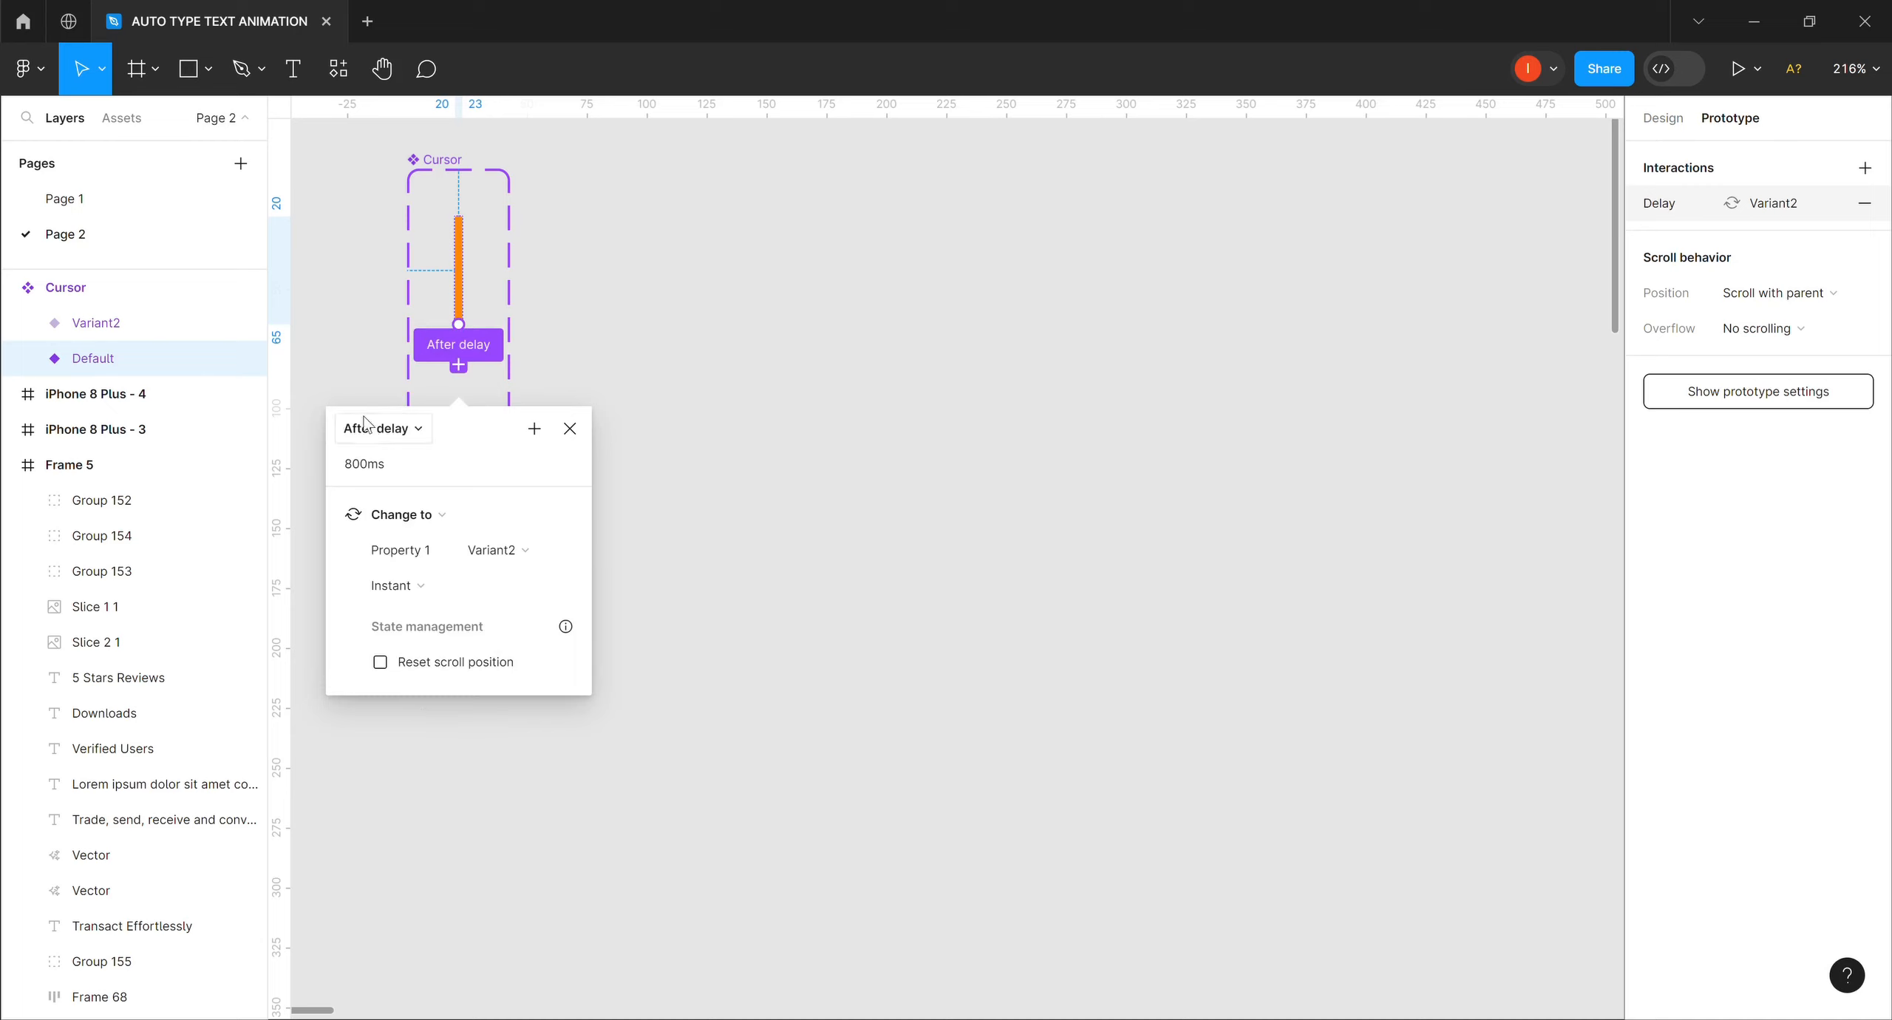
{"action": "left_click", "coordinate": [362, 466]}
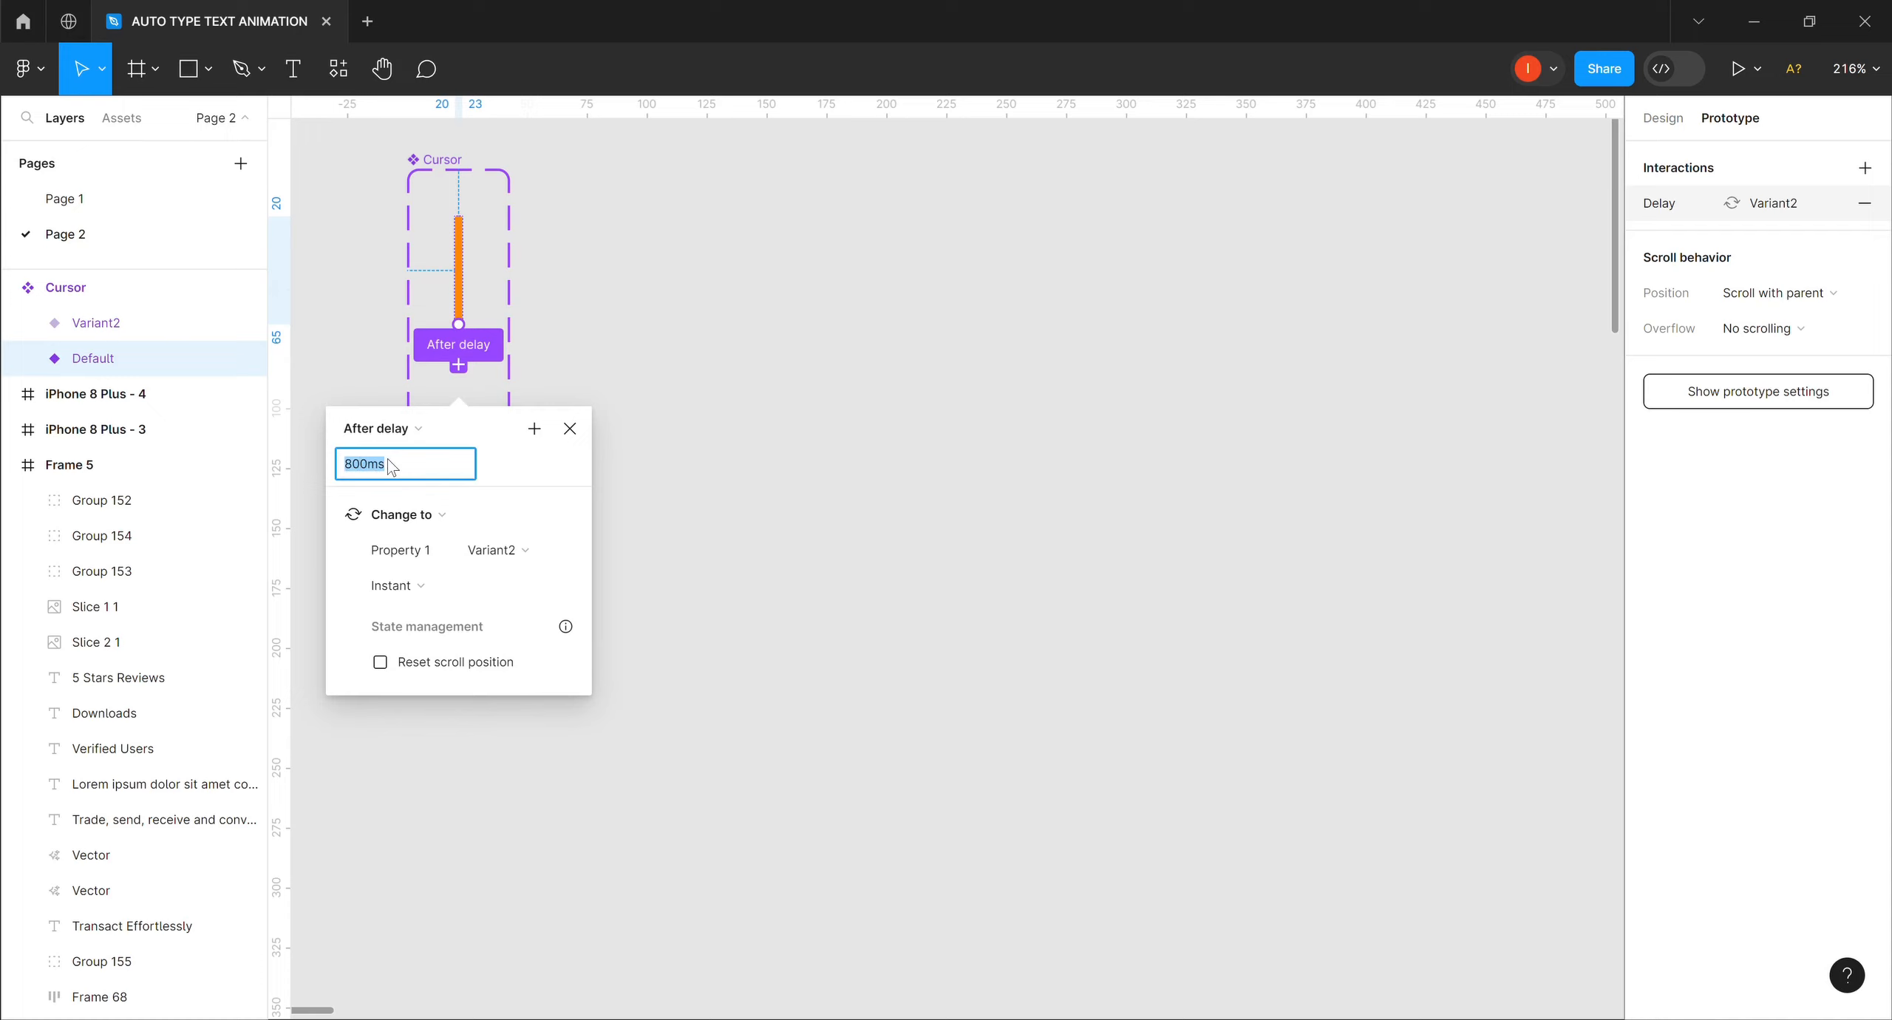
{"action": "type", "text": "200"}
{"action": "key", "text": "Return"}
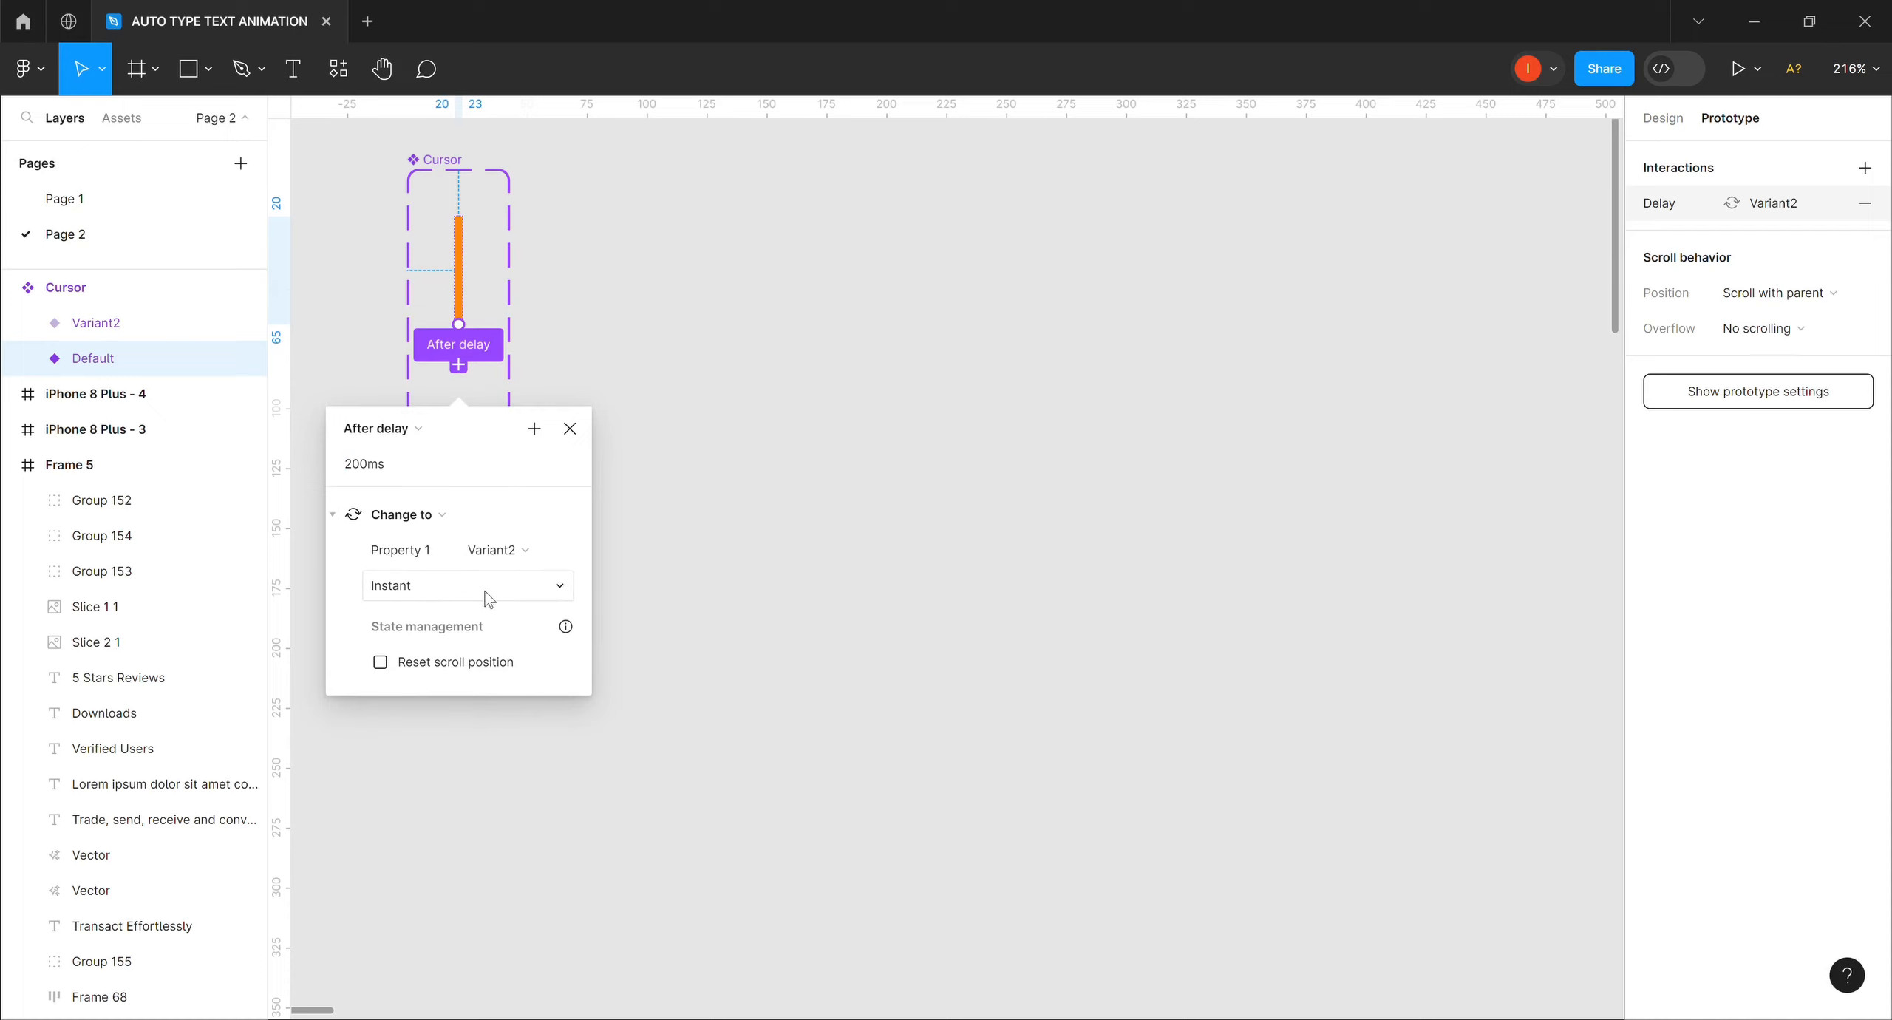
{"action": "key", "text": "Escape"}
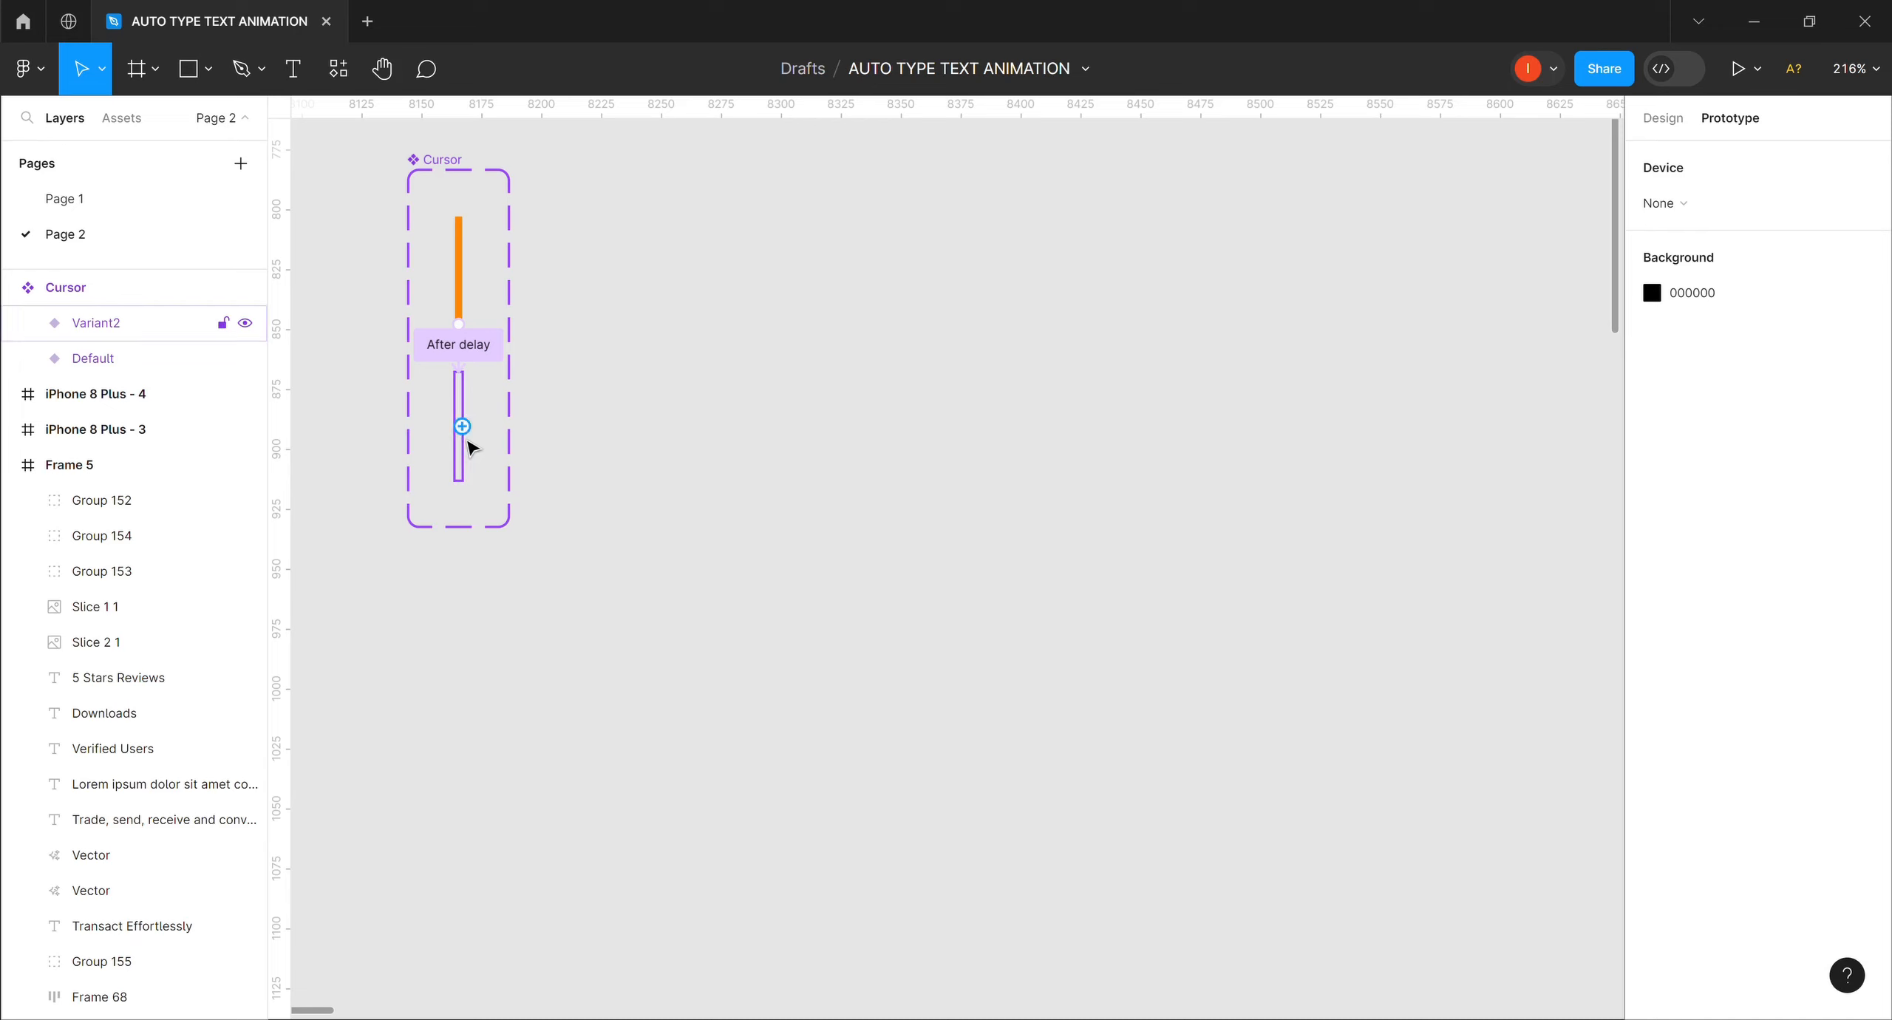
Add a prototype interaction from Variant2 that changes back to Default after a 200 ms delay.
{"action": "left_click", "coordinate": [465, 447]}
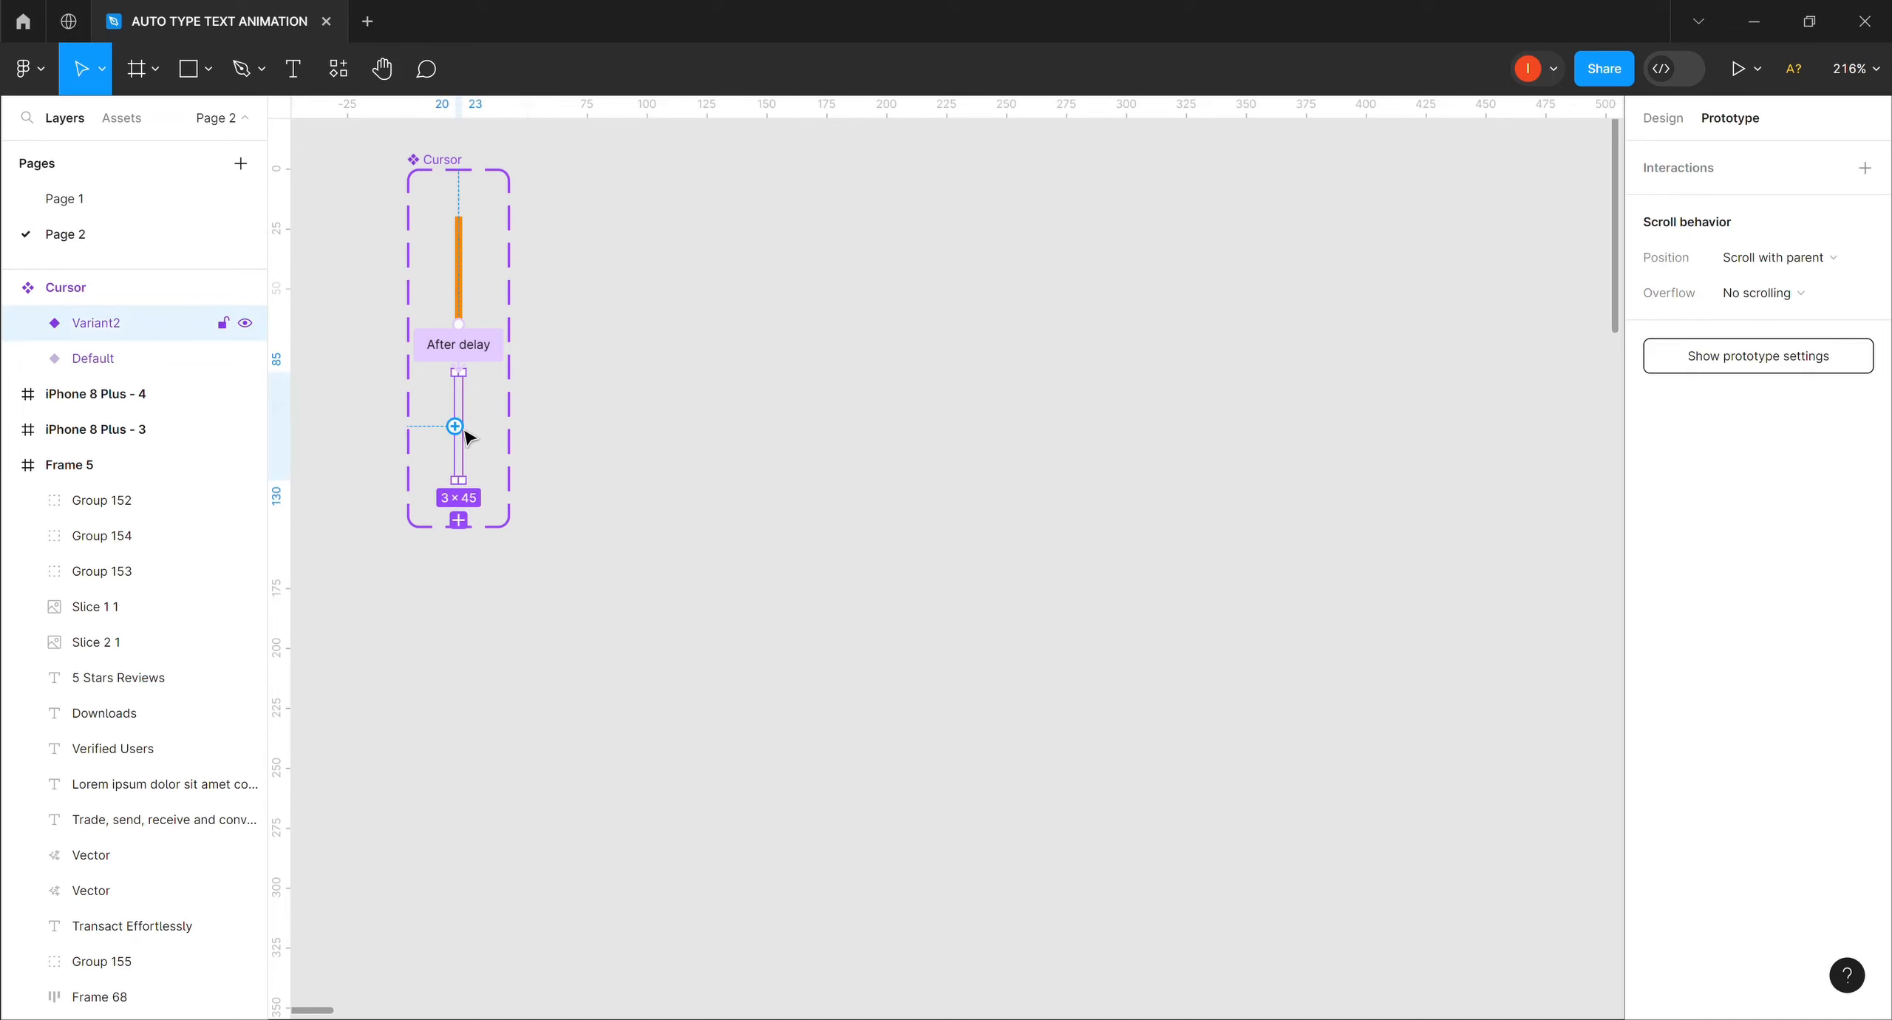
{"action": "left_click_drag", "start_coordinate": [466, 377], "coordinate": [470, 287]}
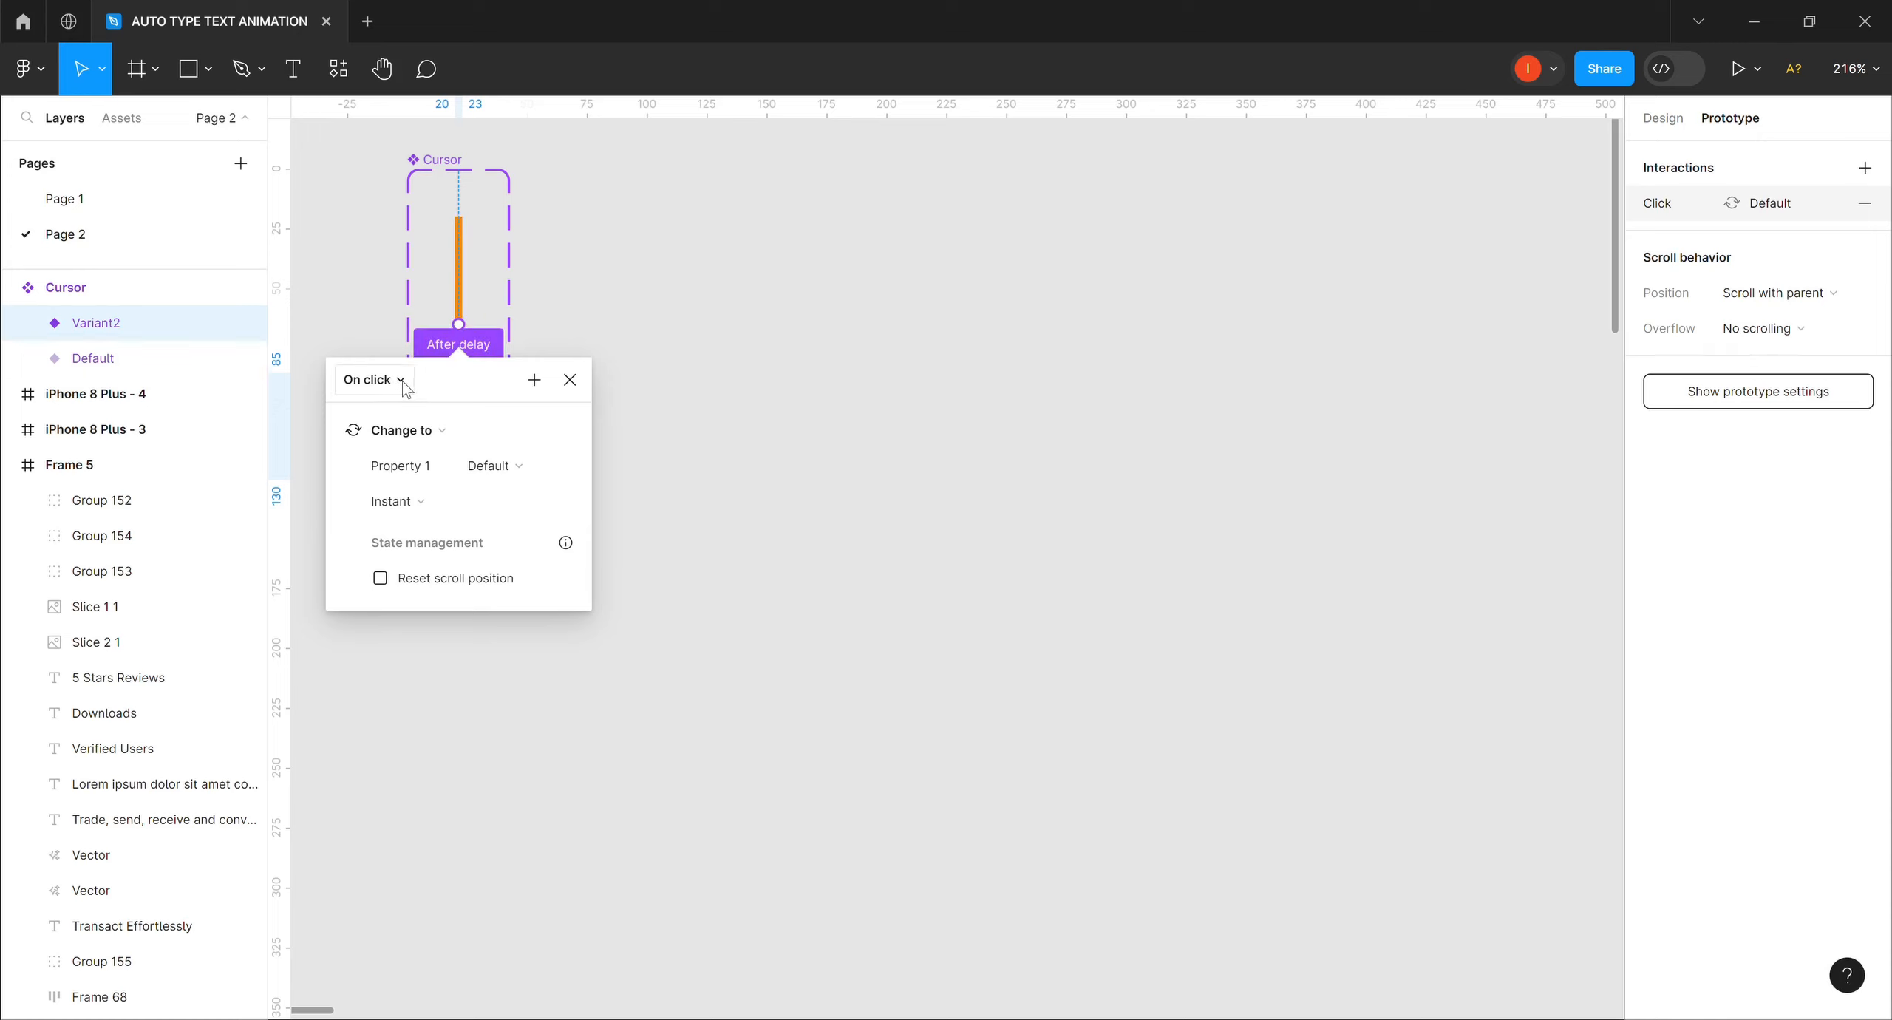
{"action": "left_click", "coordinate": [404, 382]}
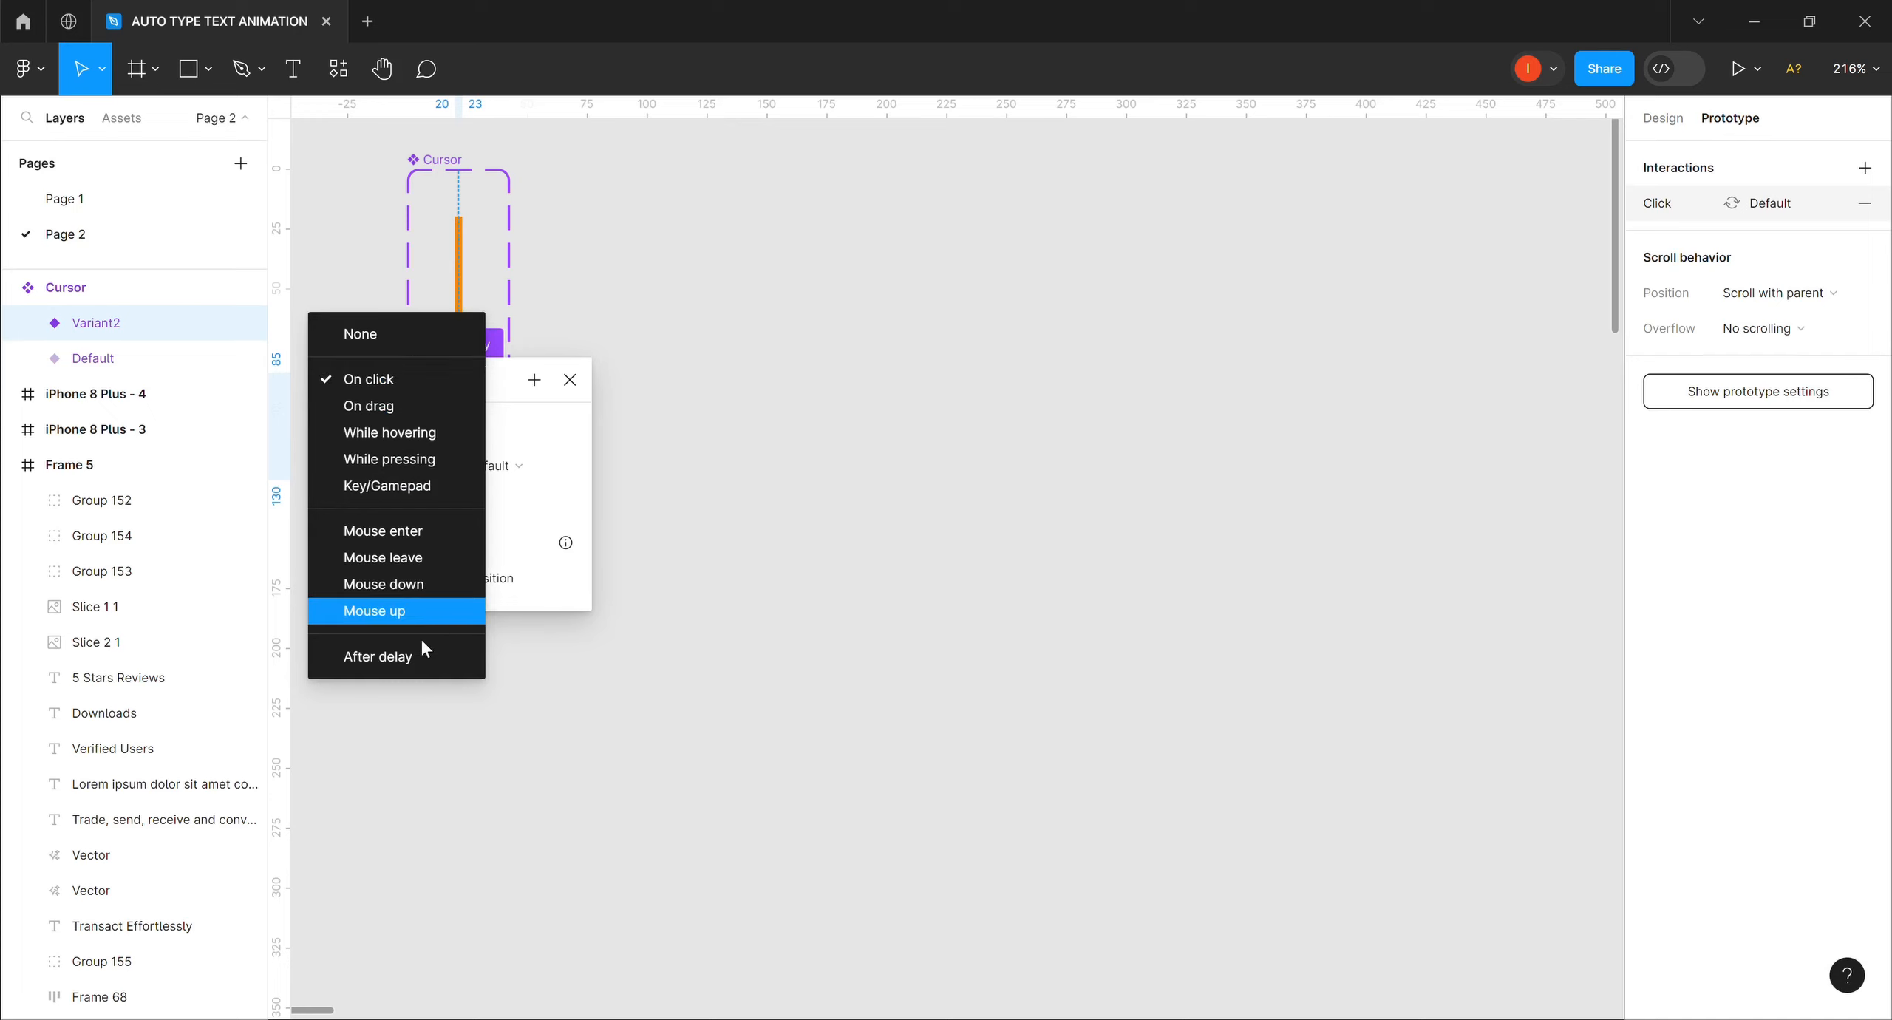
{"action": "left_click", "coordinate": [384, 658]}
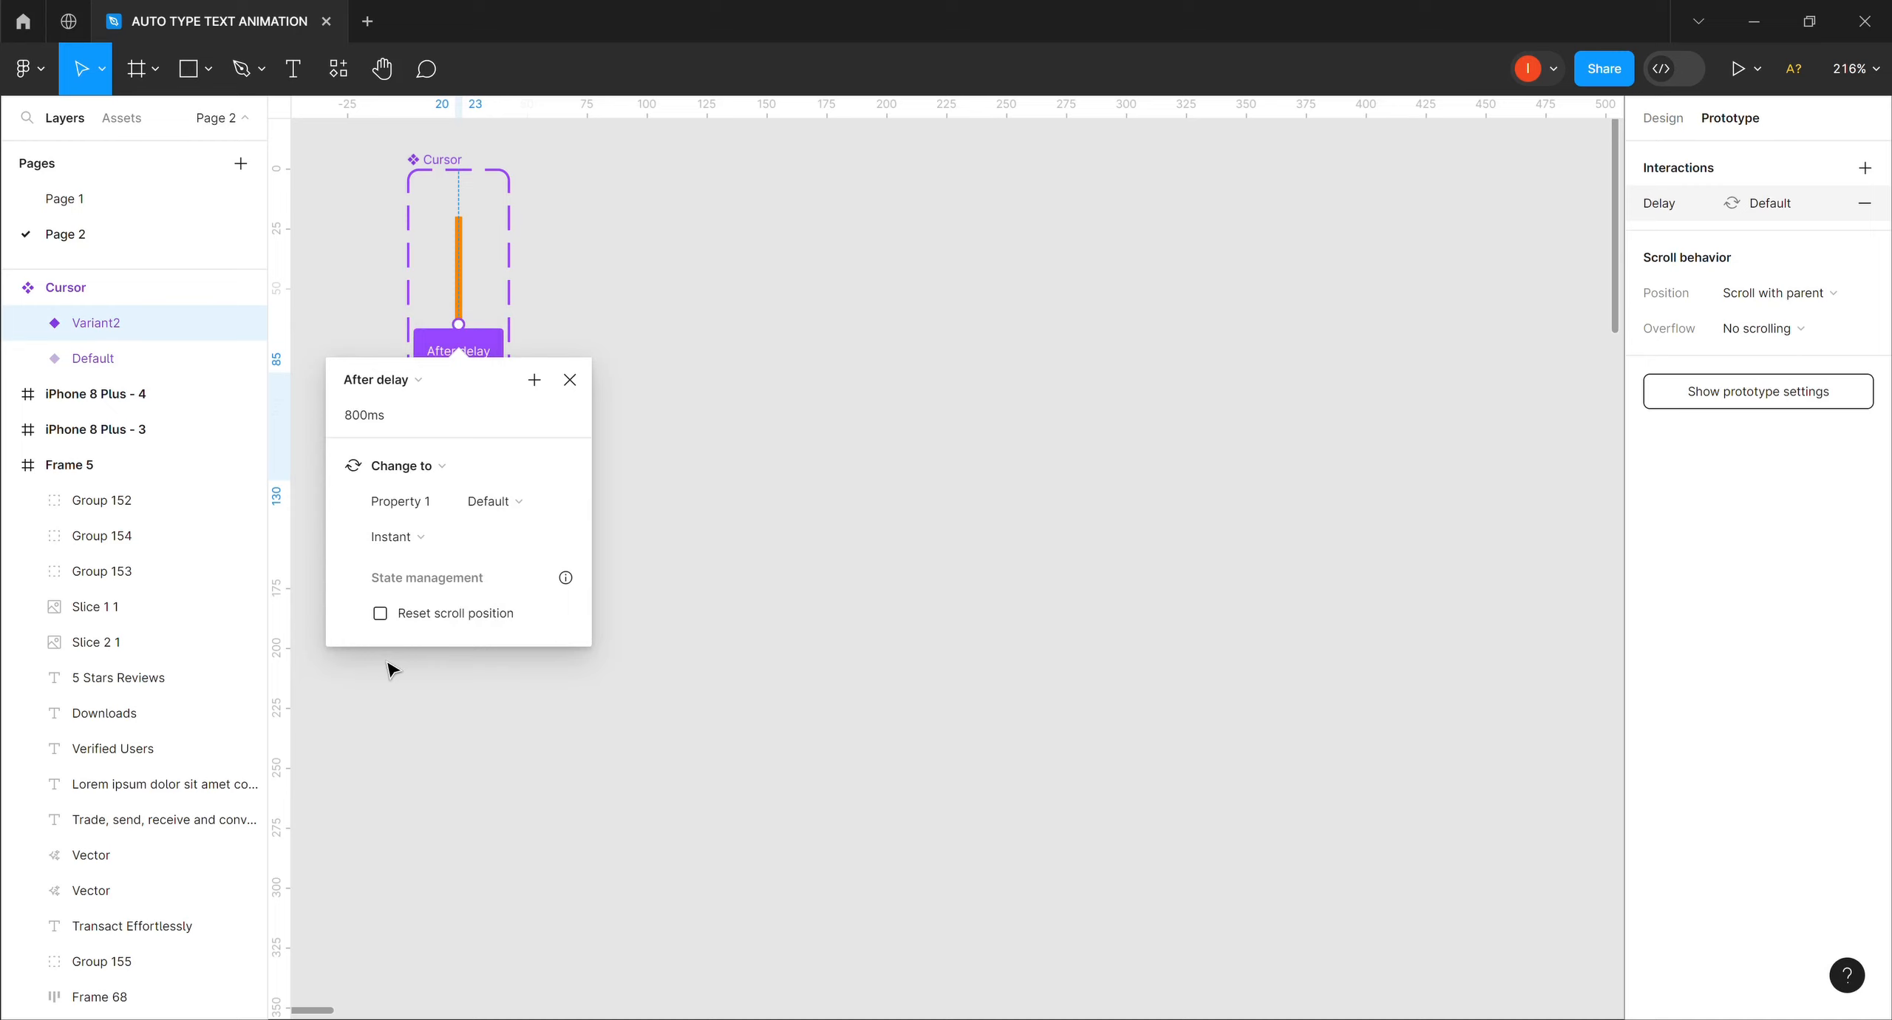
{"action": "left_click", "coordinate": [357, 416]}
{"action": "type", "text": "2"}
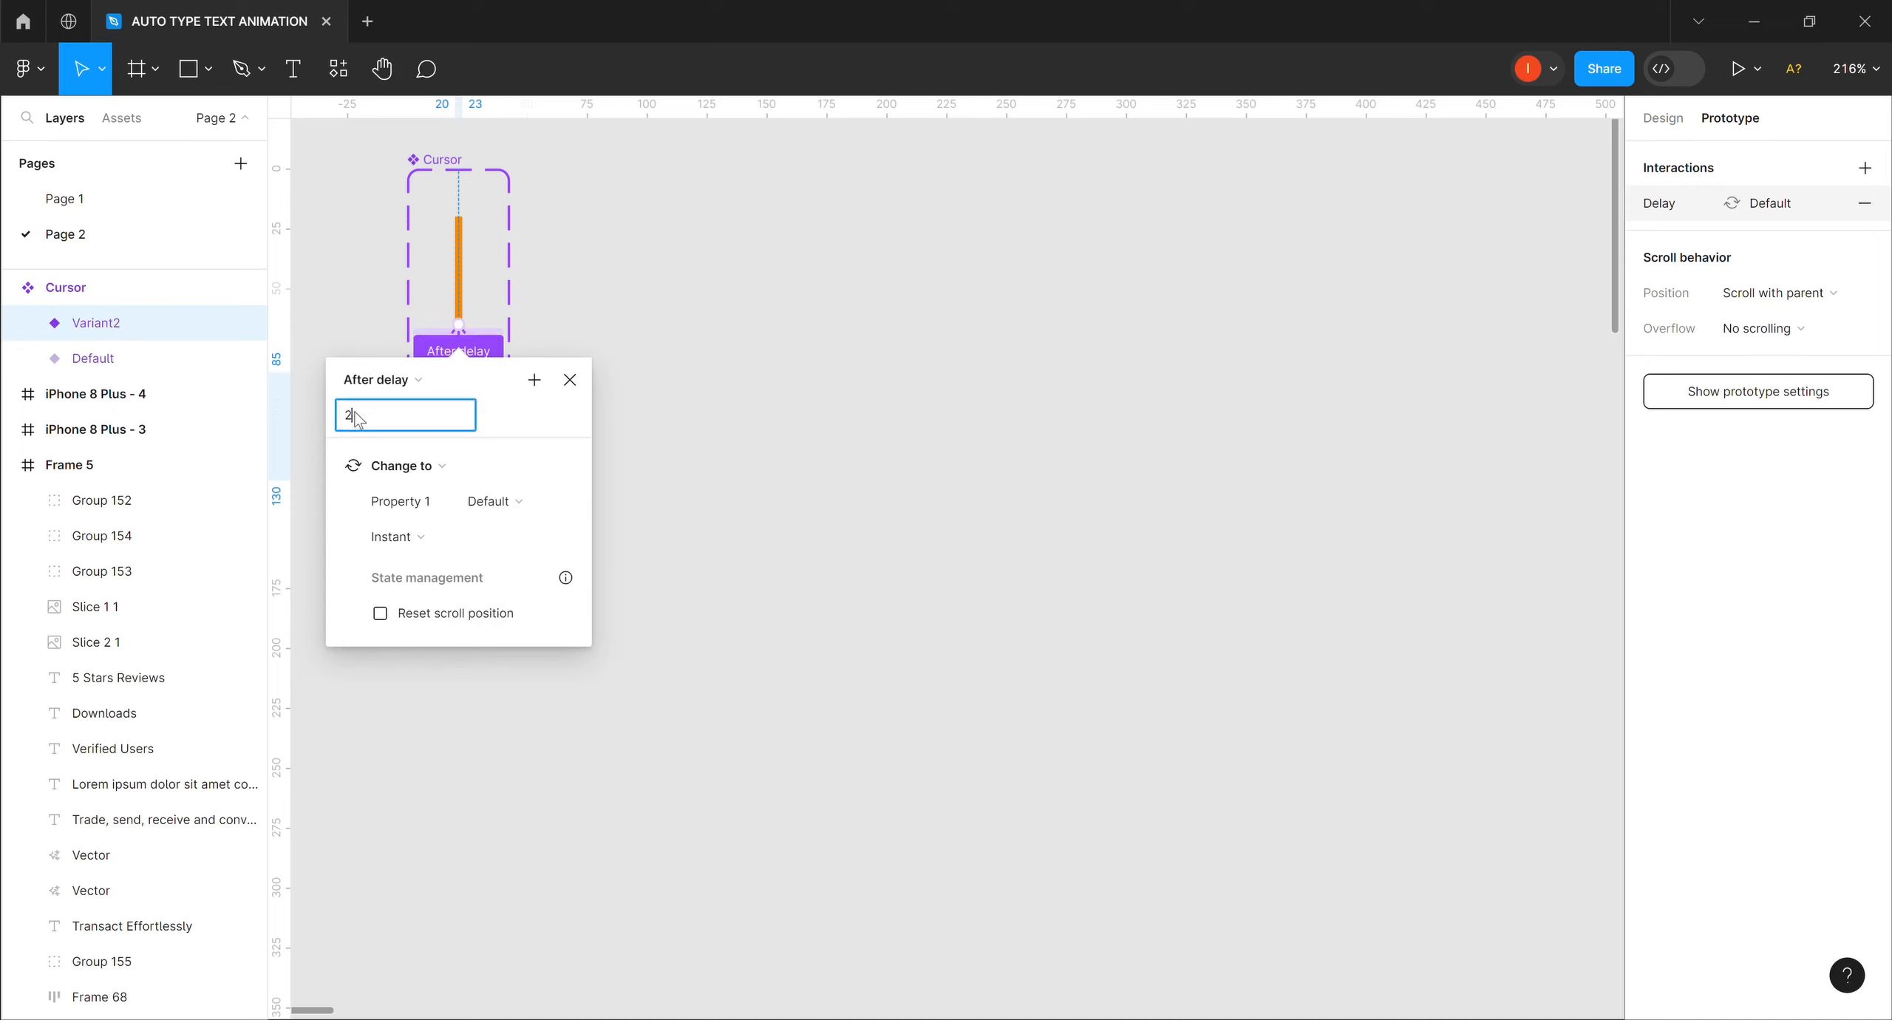
{"action": "type", "text": "00"}
{"action": "key", "text": "Return"}
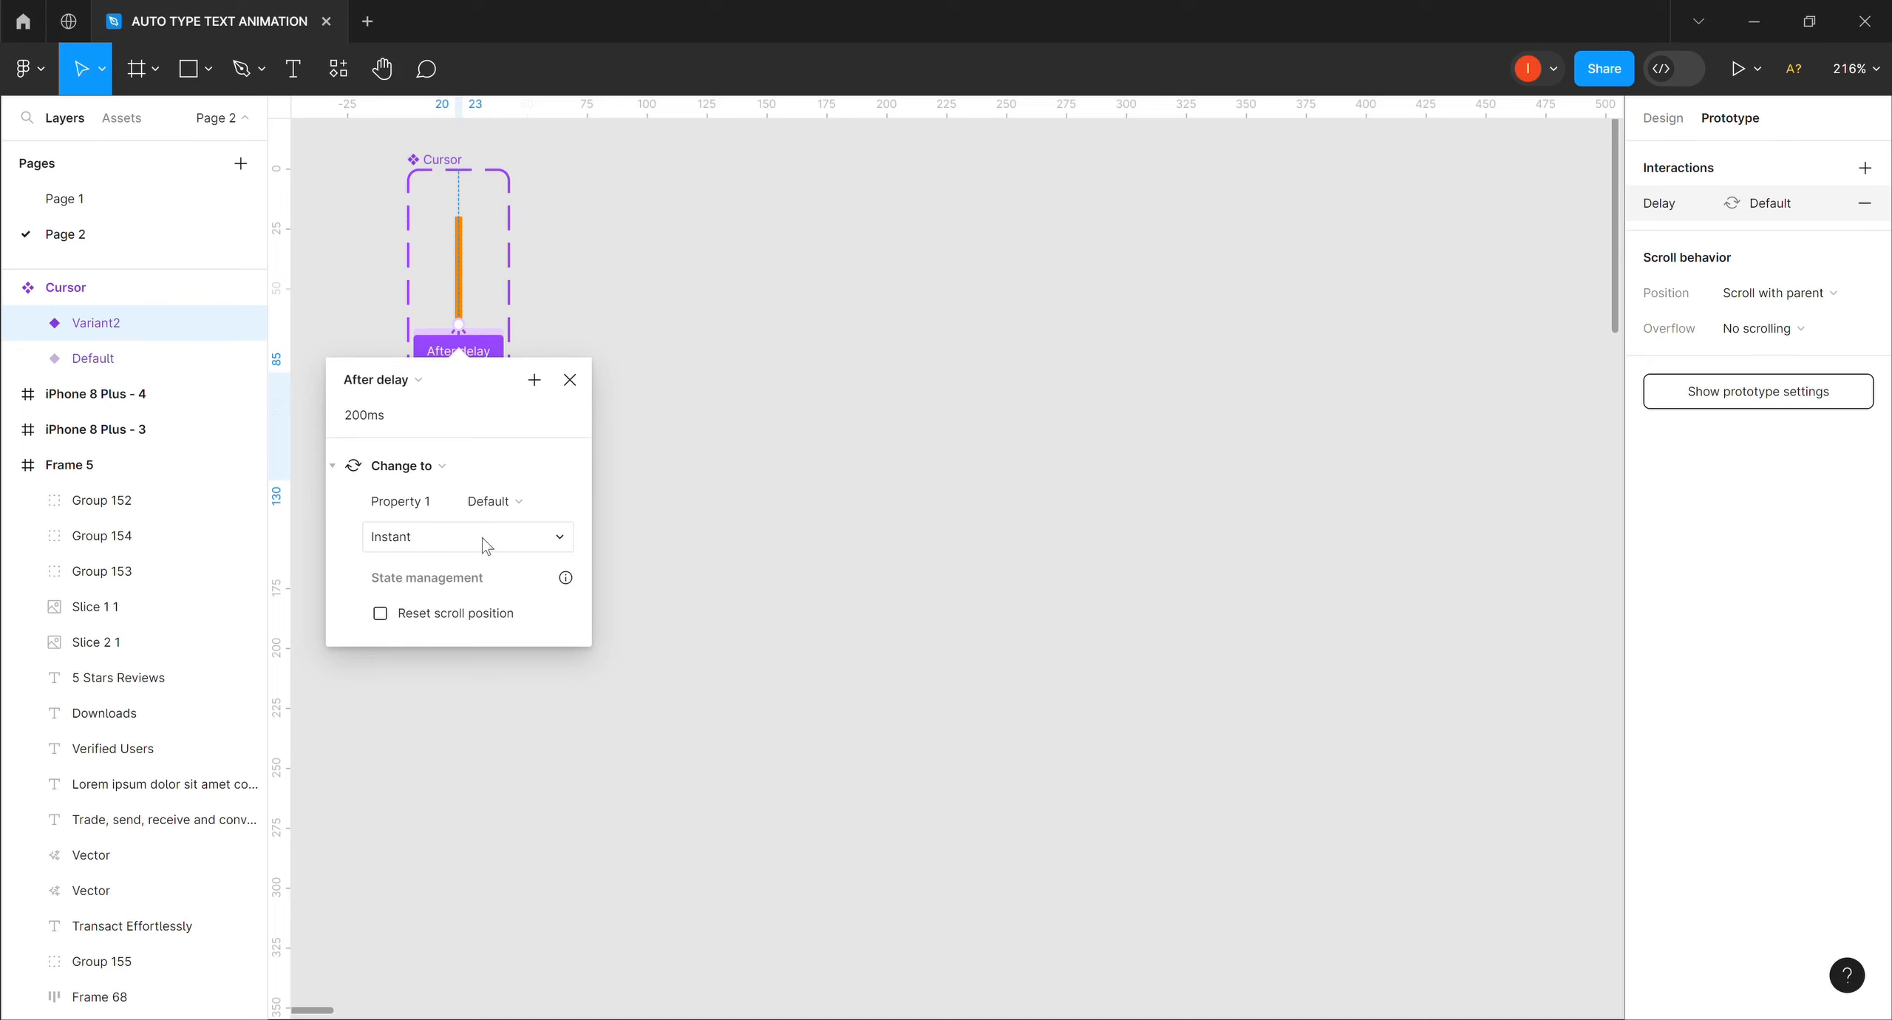
{"action": "left_click", "coordinate": [666, 491]}
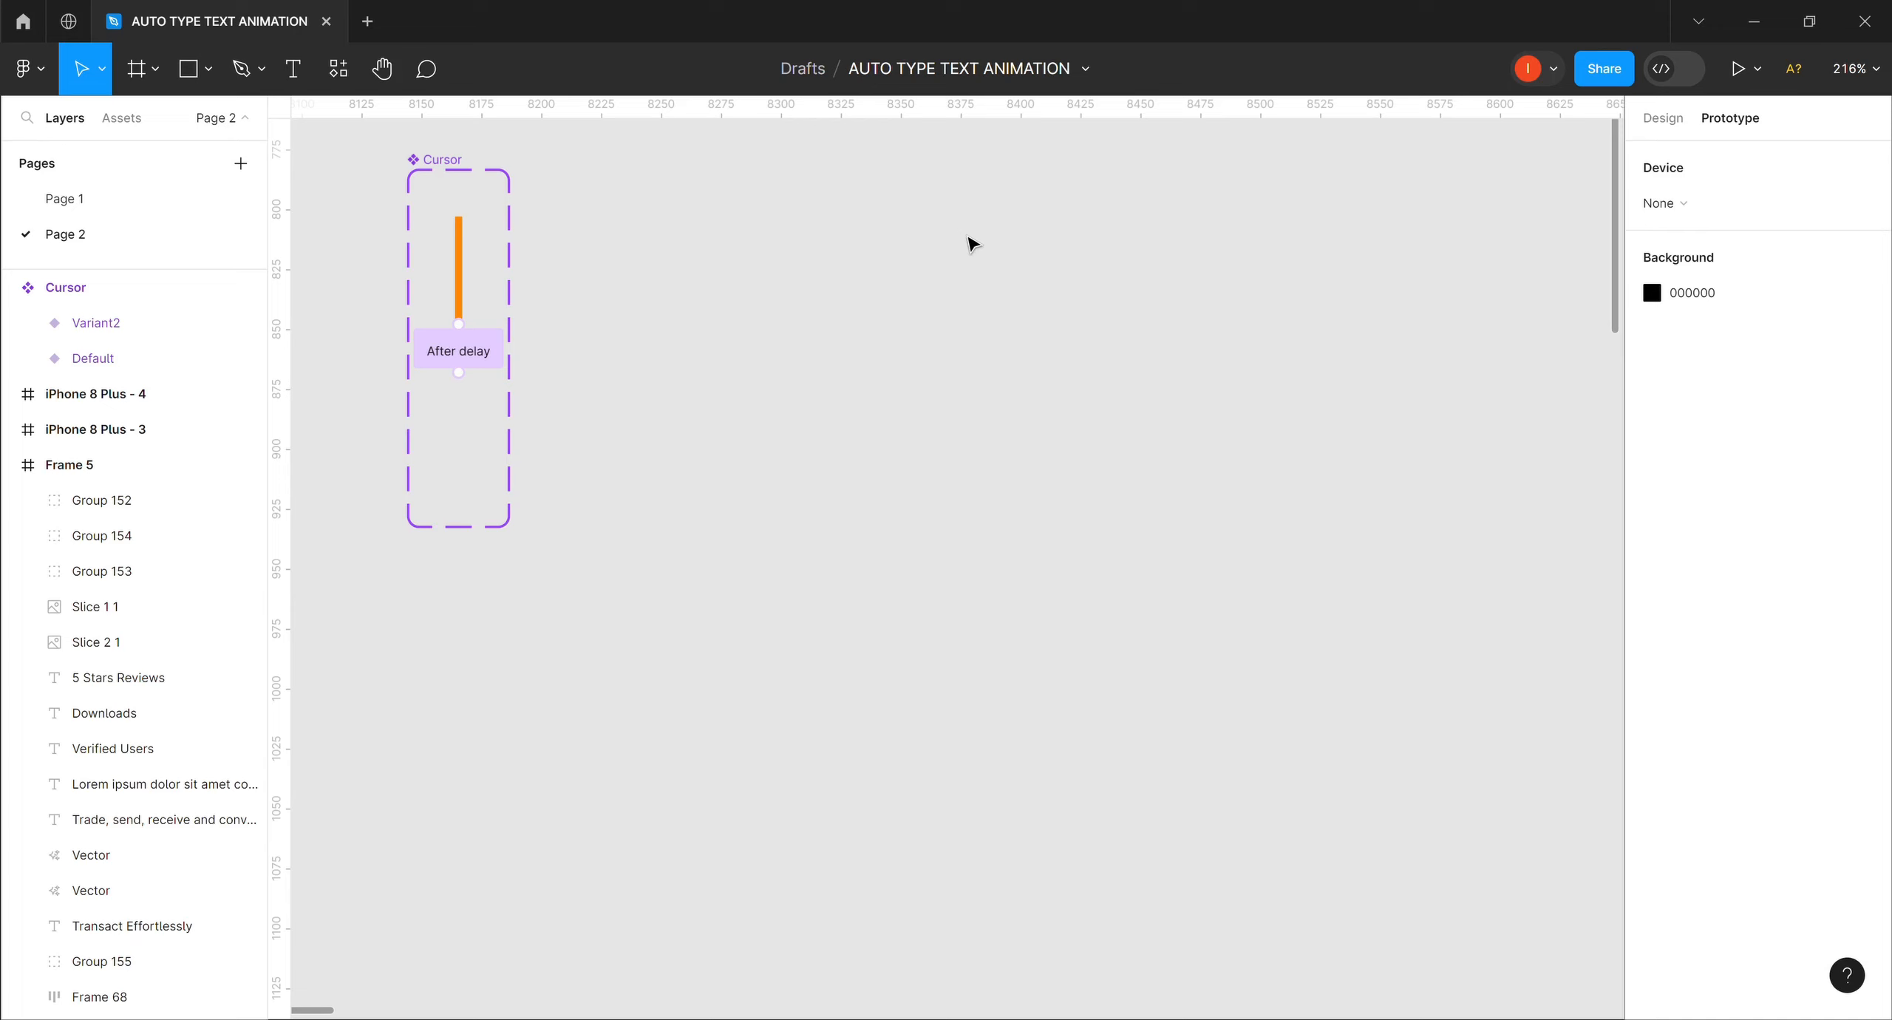
Draw a frame about 260 × 146 beside the Cursor component and fill it with black 000000.
{"action": "left_click", "coordinate": [135, 70]}
{"action": "left_click_drag", "start_coordinate": [622, 168], "coordinate": [1246, 518]}
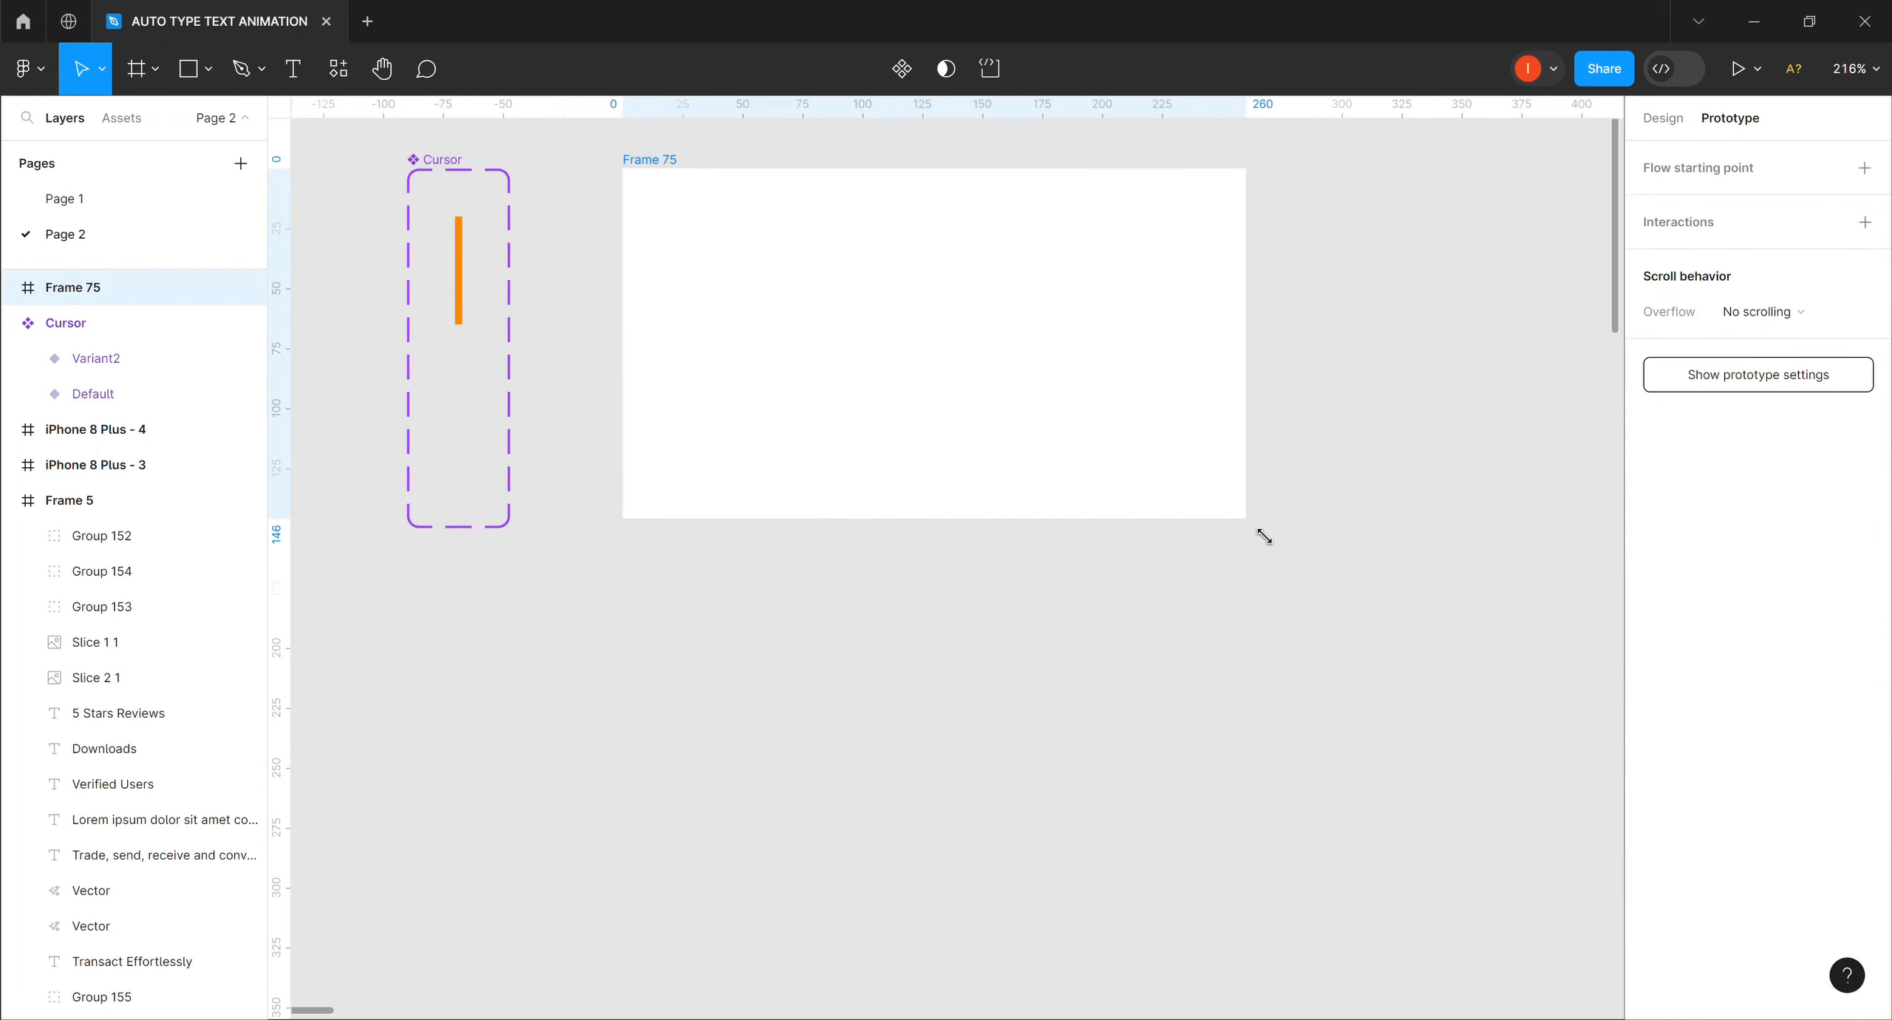
{"action": "key", "text": "shift+e"}
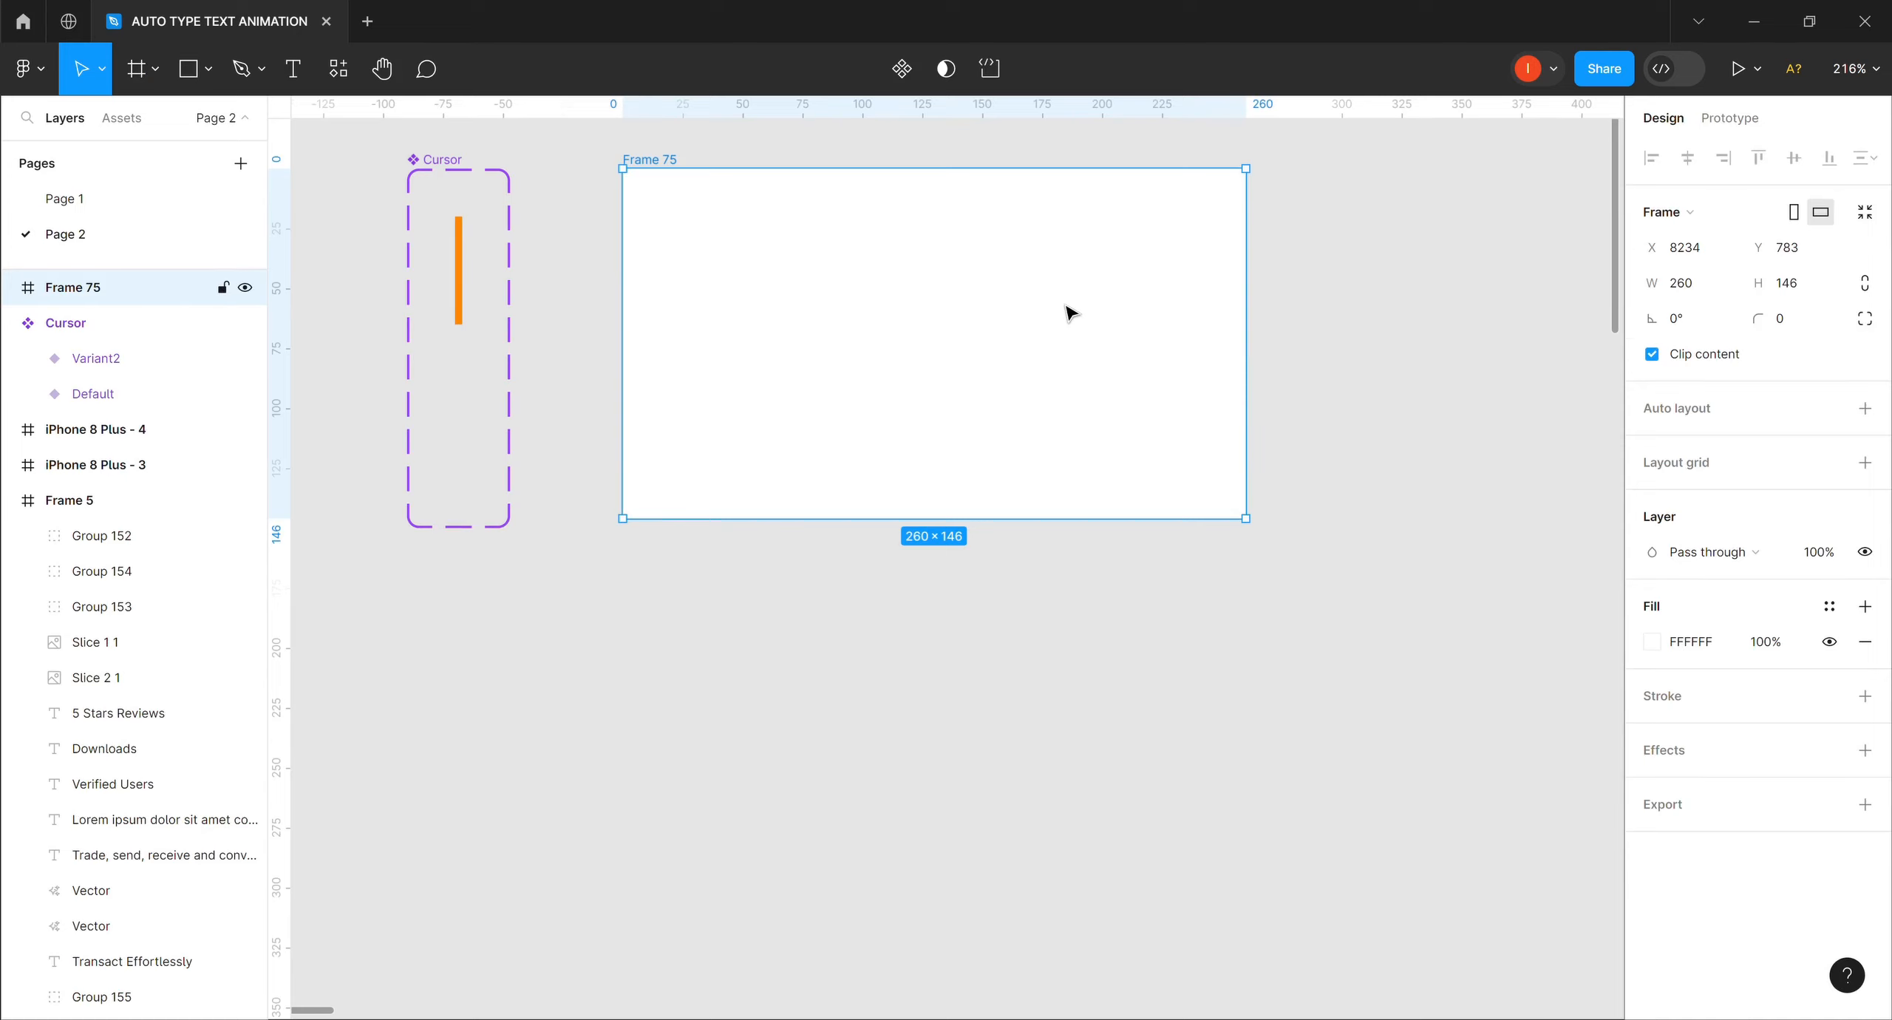
{"action": "left_click", "coordinate": [1654, 646]}
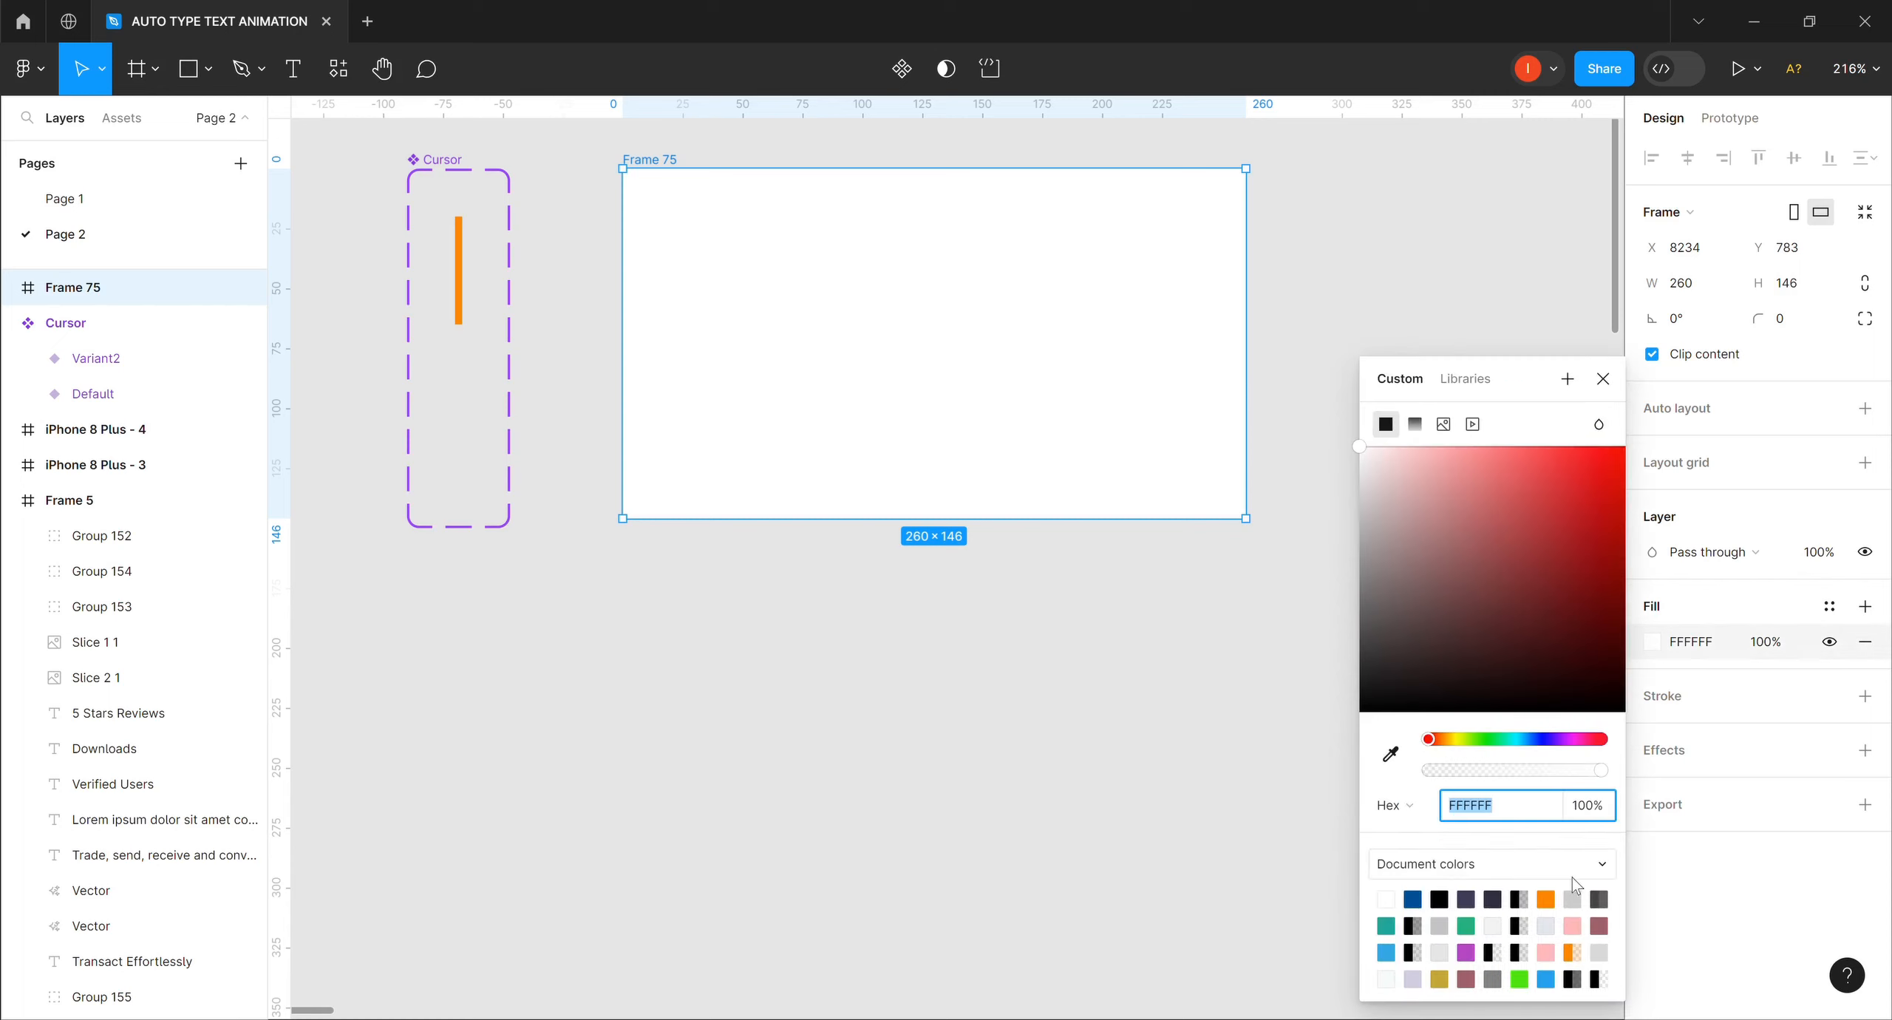
{"action": "left_click", "coordinate": [1439, 900]}
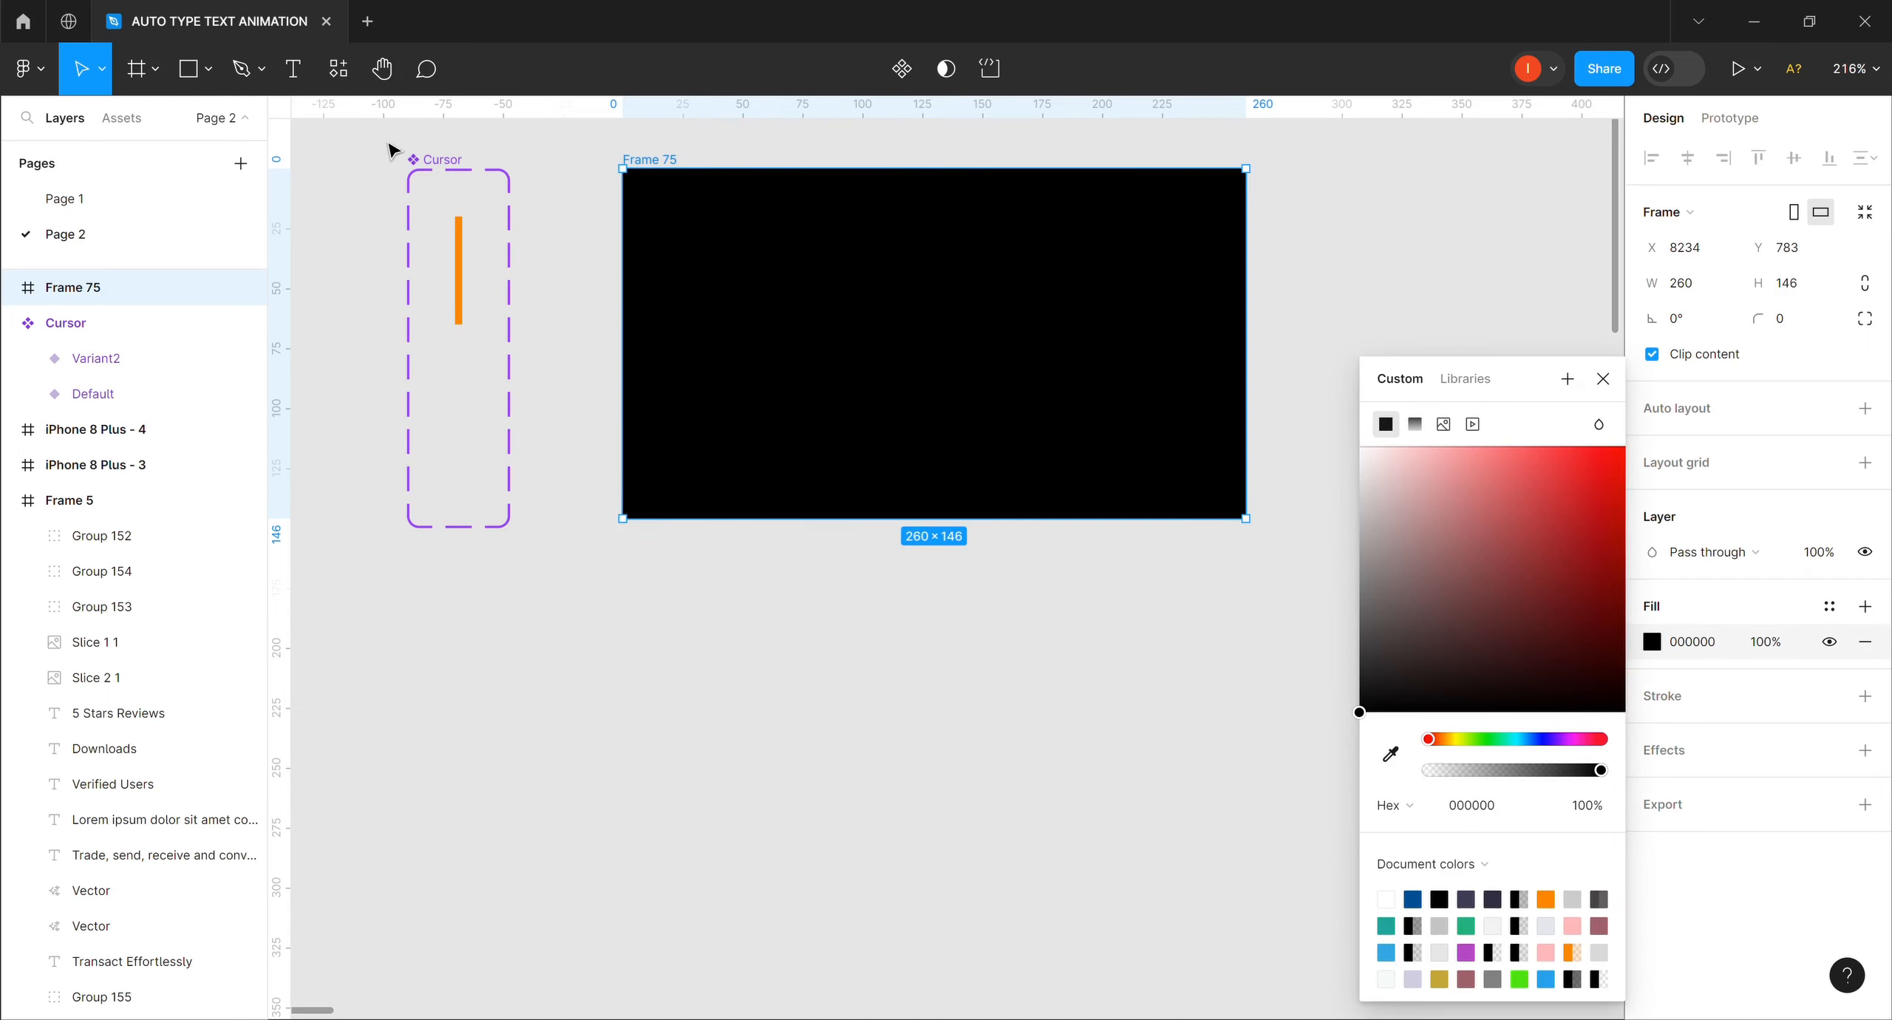
Place an instance of the Cursor component inside the black frame and preview that frame's prototype.
{"action": "left_click", "coordinate": [132, 122]}
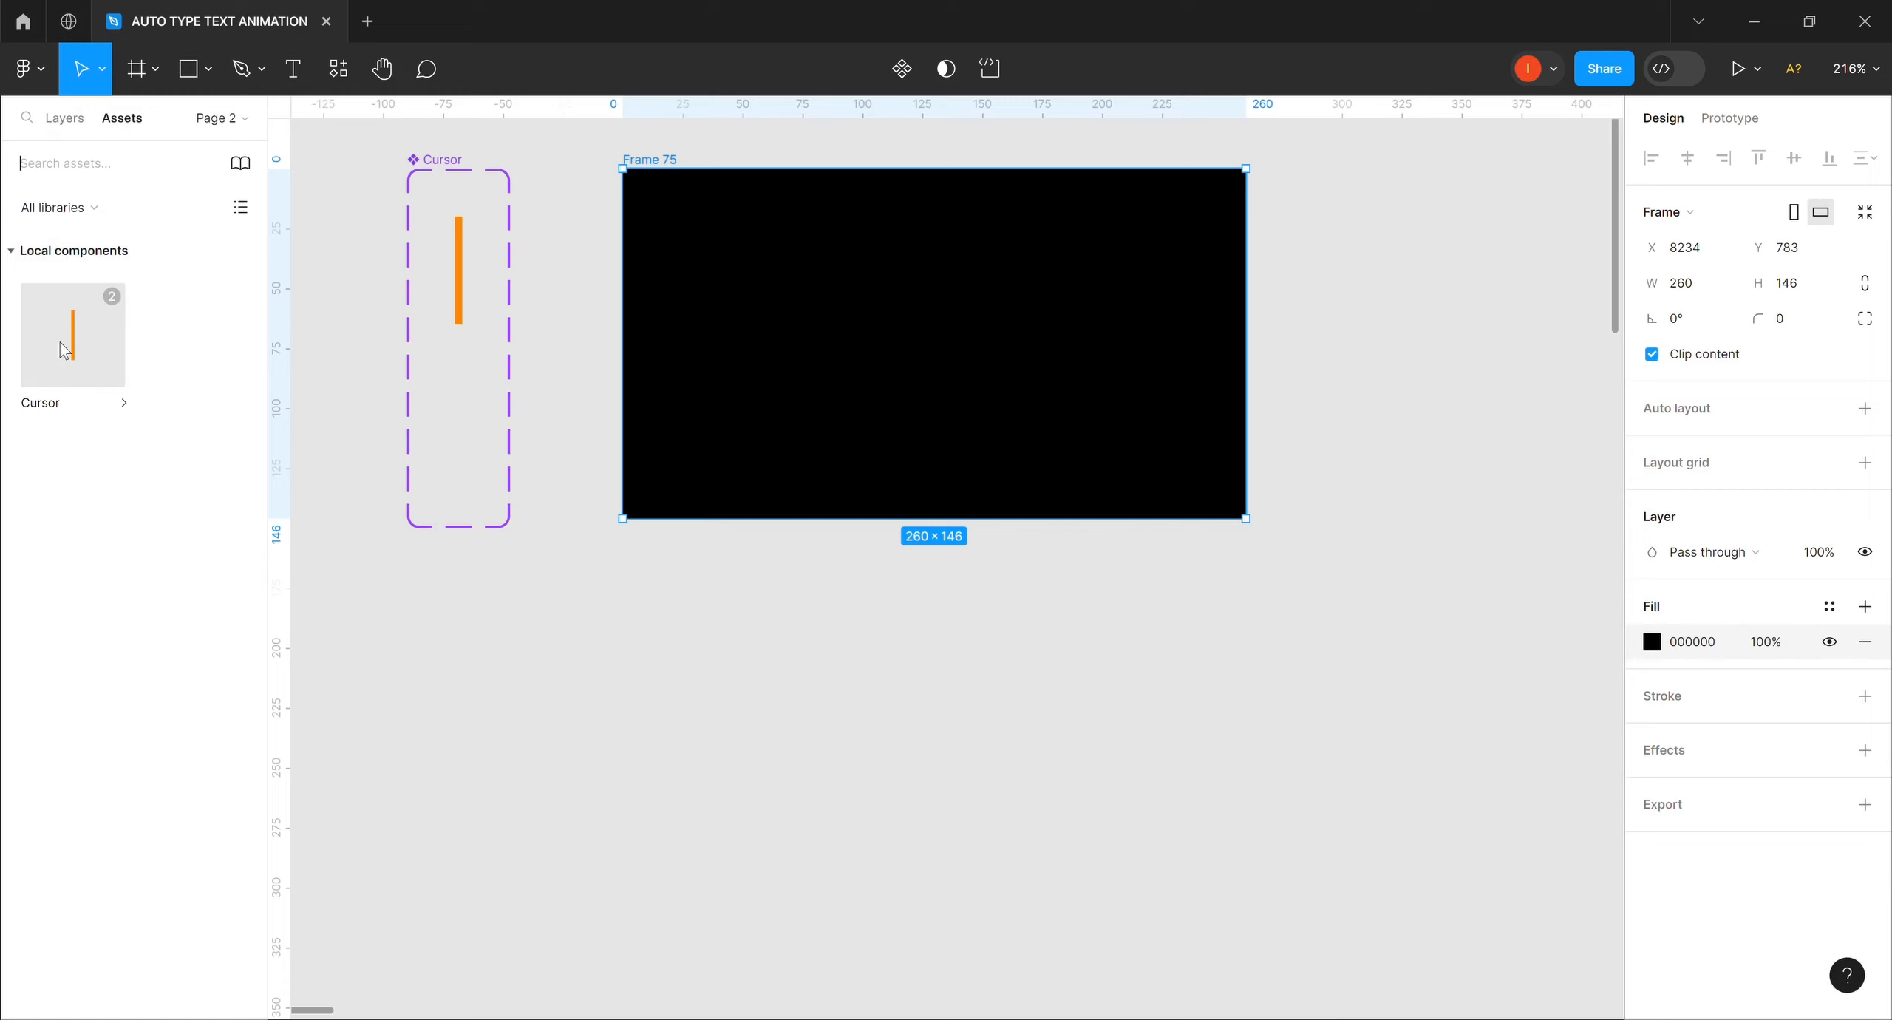
{"action": "left_click_drag", "start_coordinate": [74, 342], "coordinate": [727, 269]}
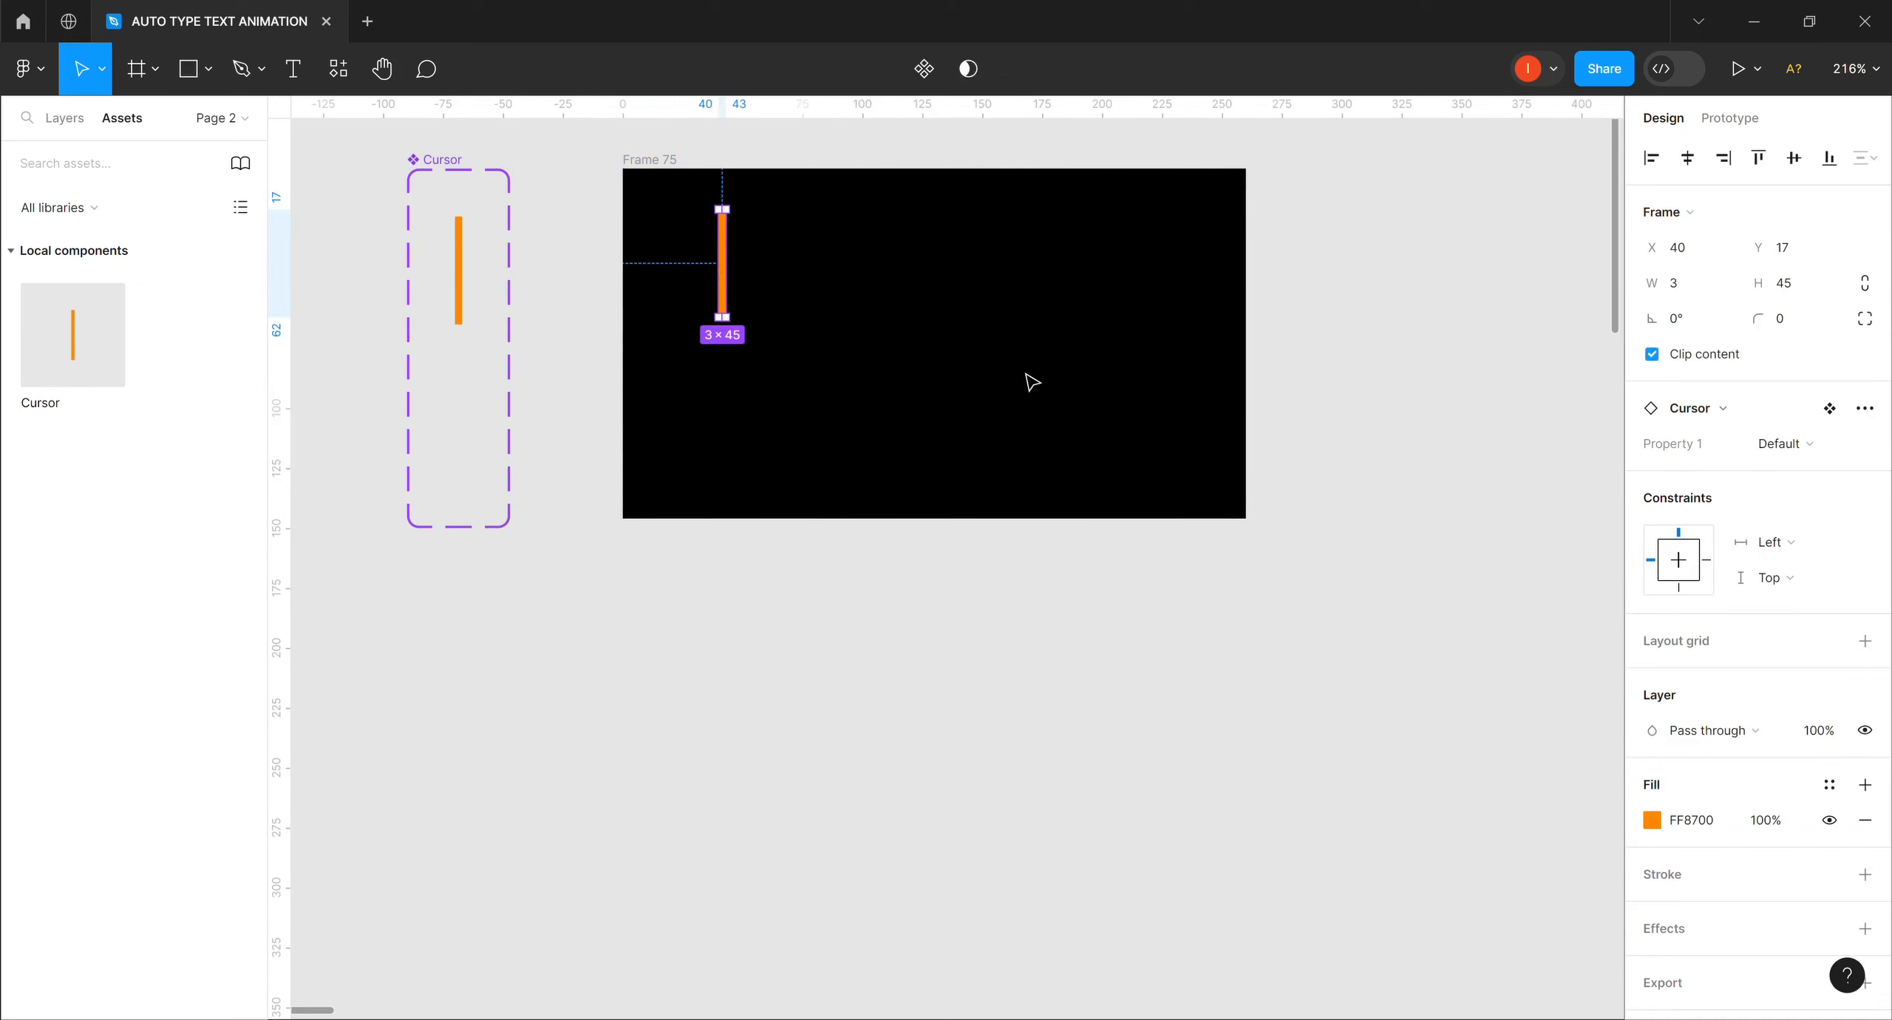
{"action": "left_click", "coordinate": [665, 167]}
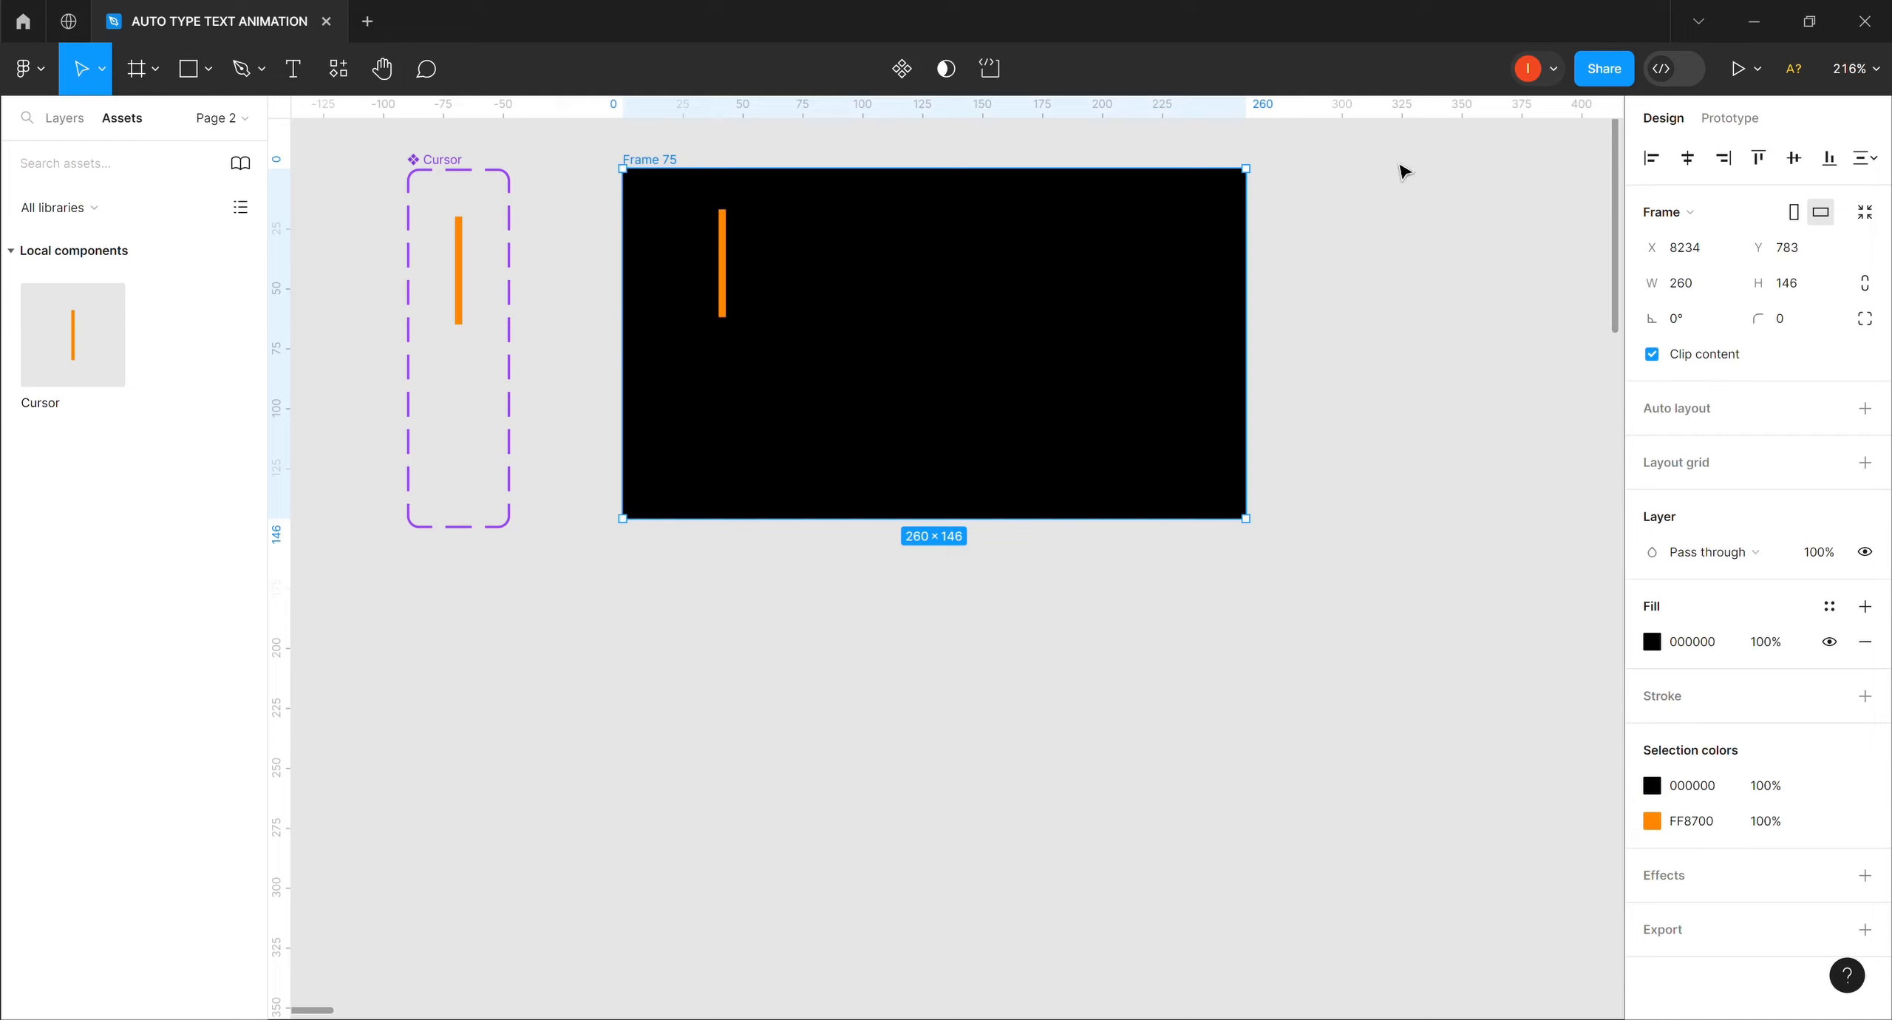
{"action": "left_click", "coordinate": [1738, 73]}
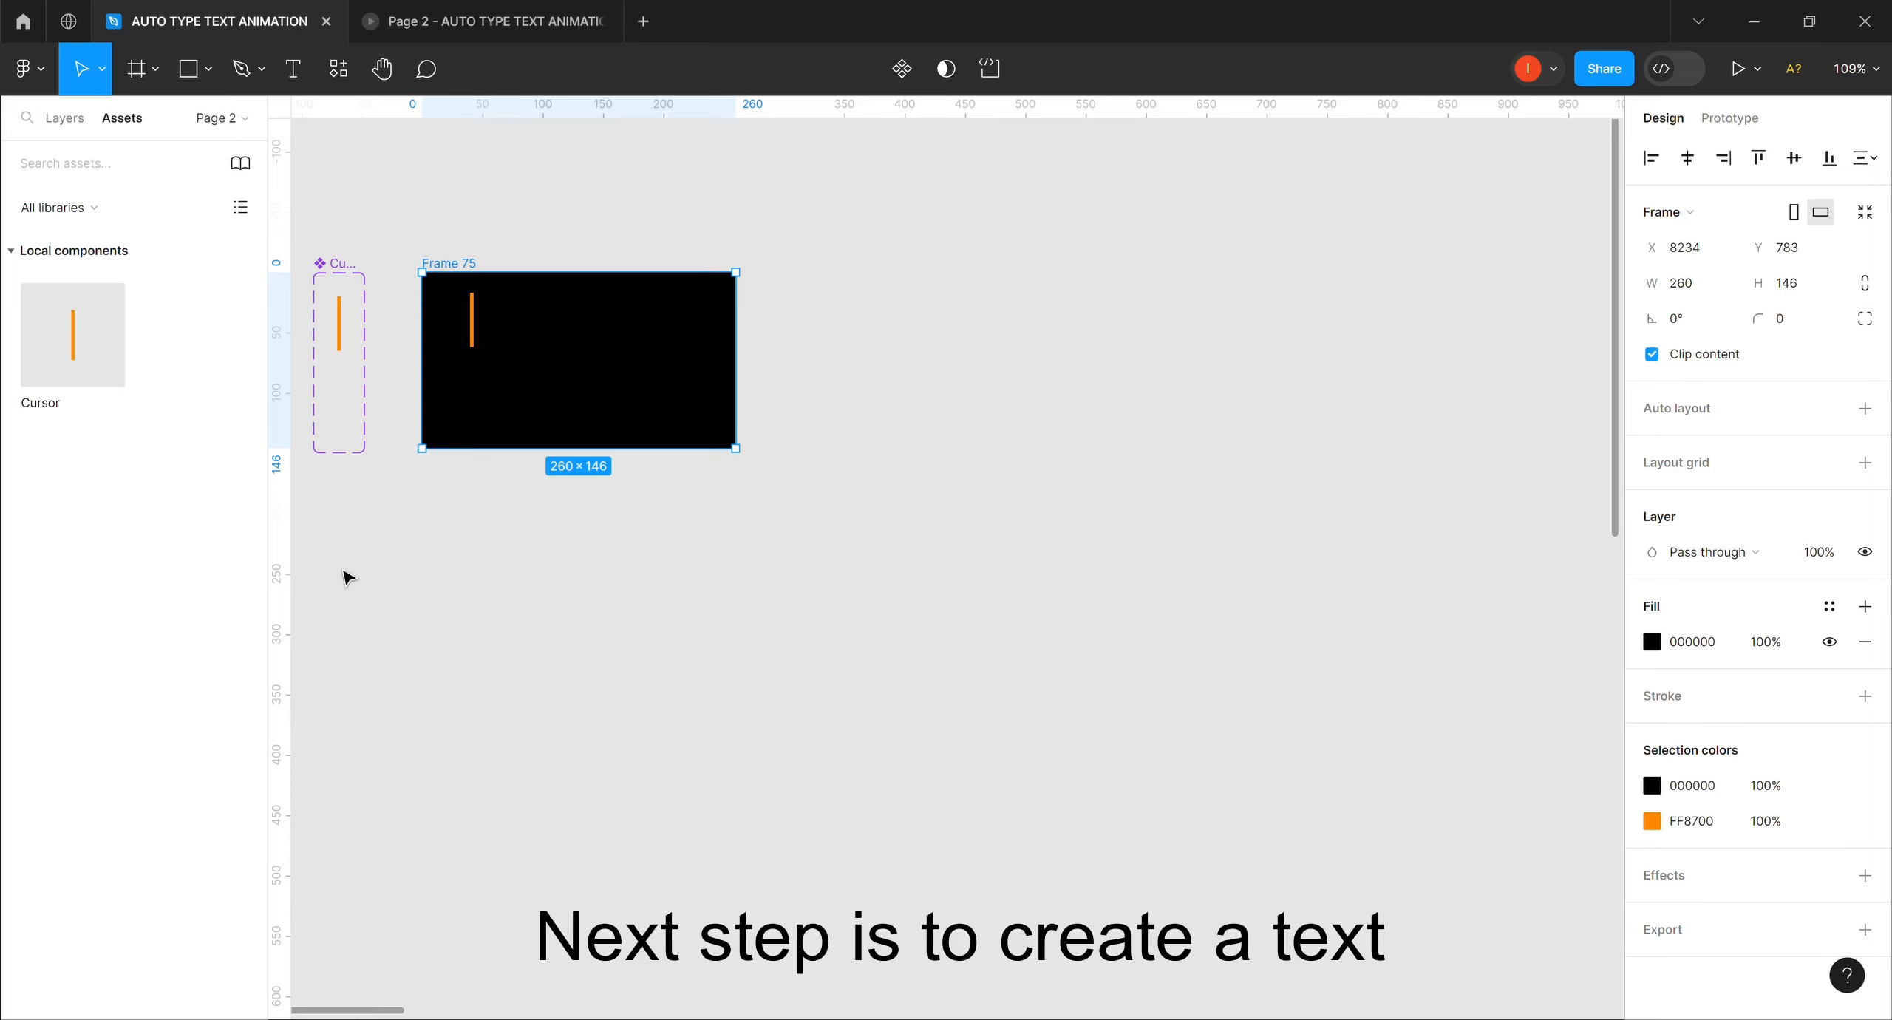
Add the text "Faster" on the empty canvas beside the black frame.
{"action": "left_click", "coordinate": [294, 71]}
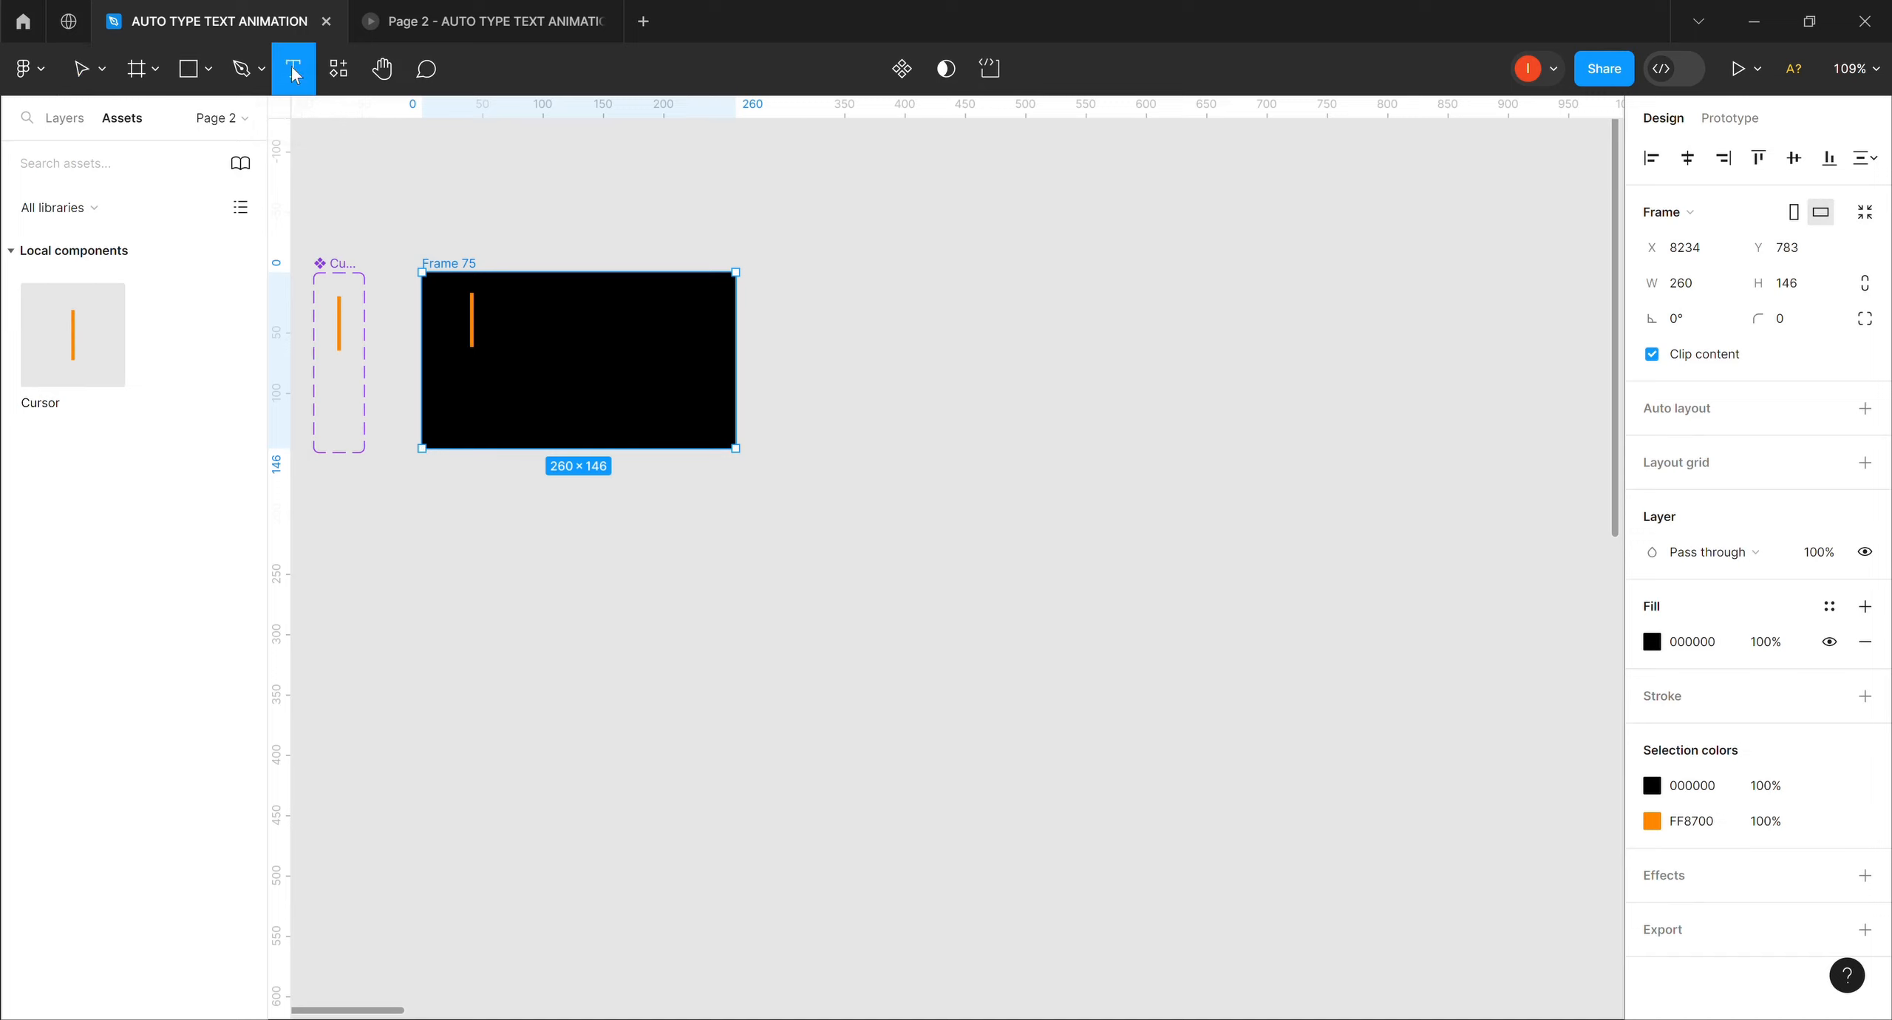
{"action": "left_click", "coordinate": [914, 274]}
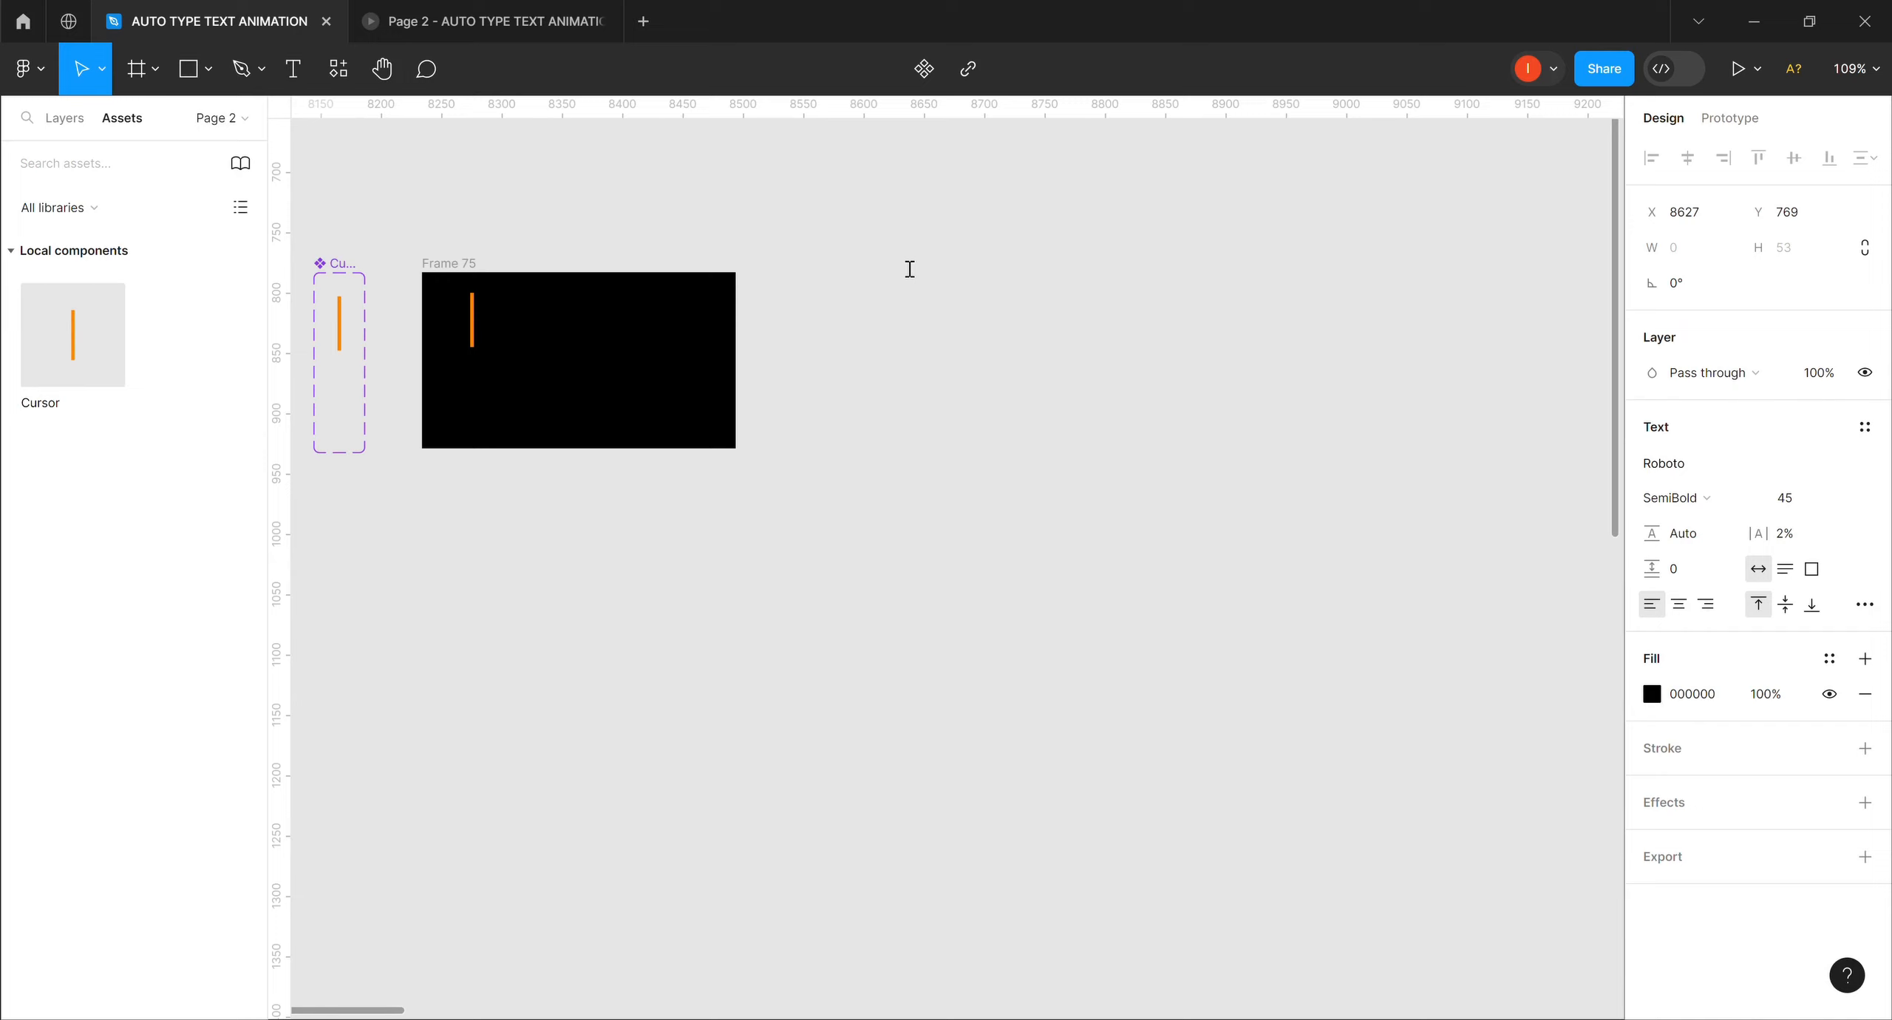
{"action": "type", "text": "Fas"}
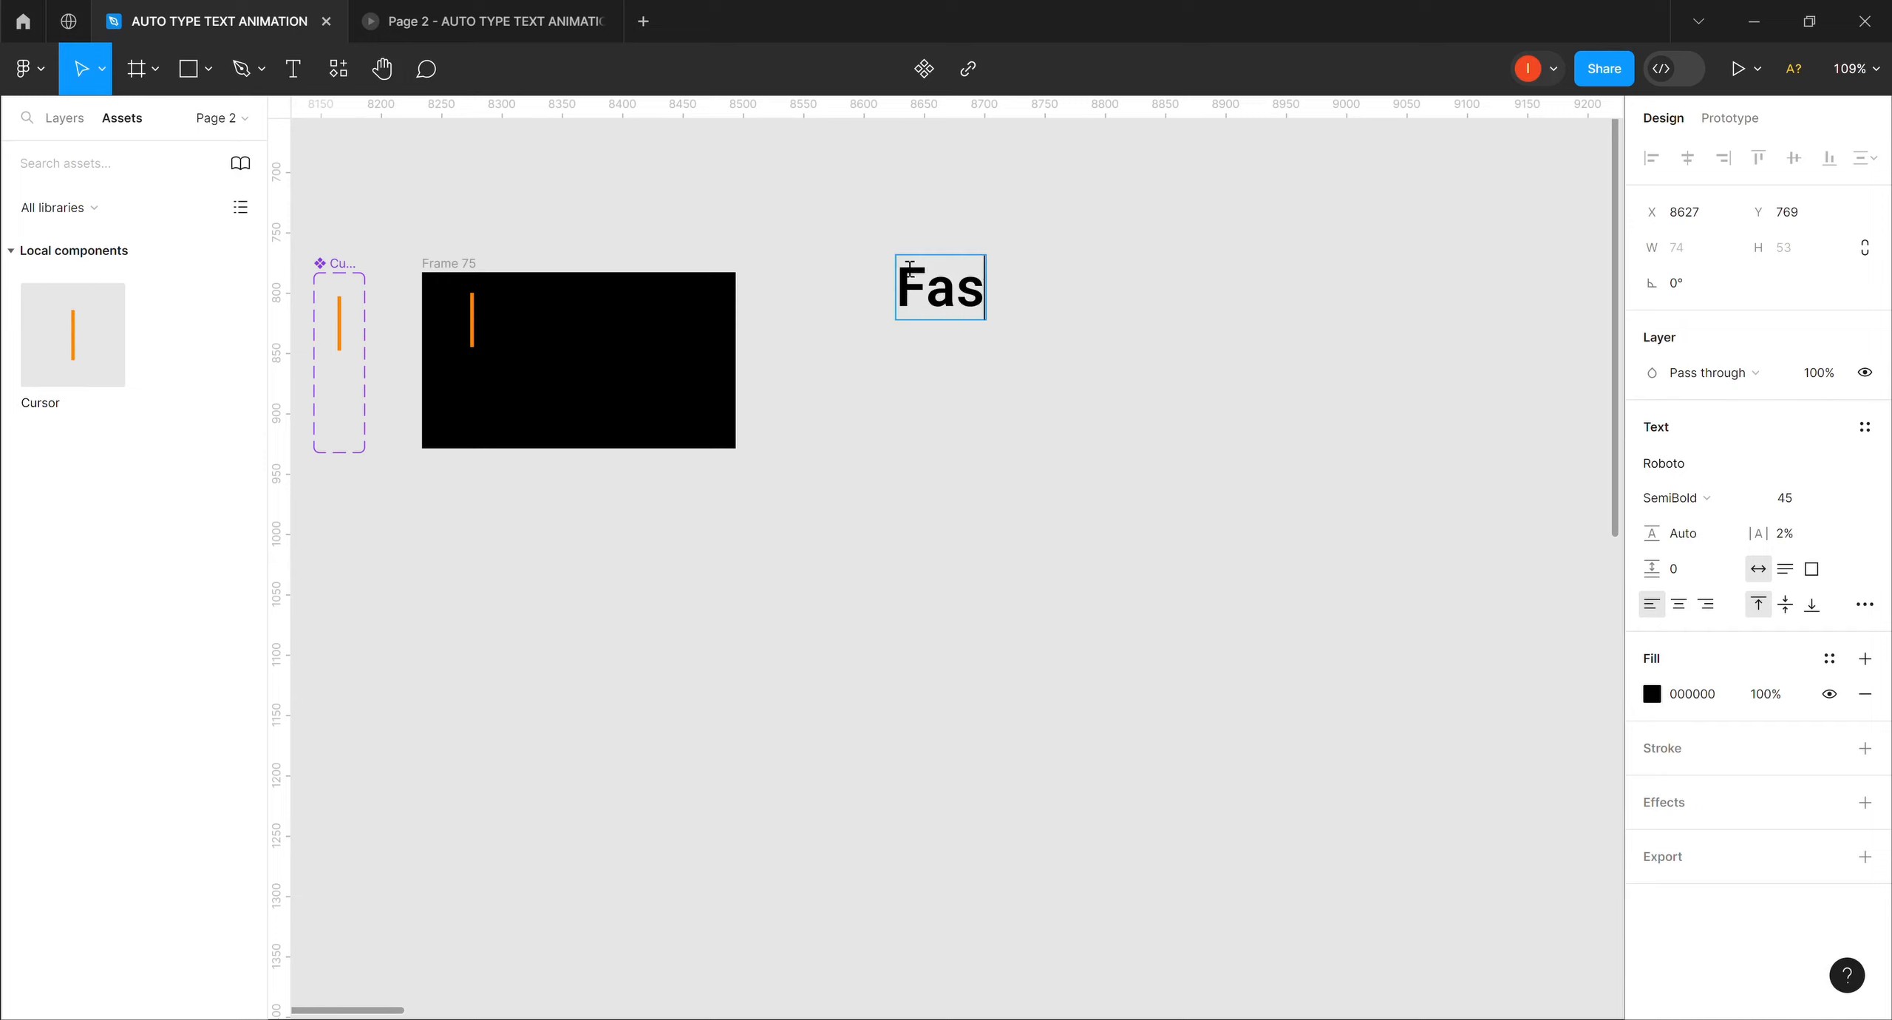
{"action": "type", "text": "ter"}
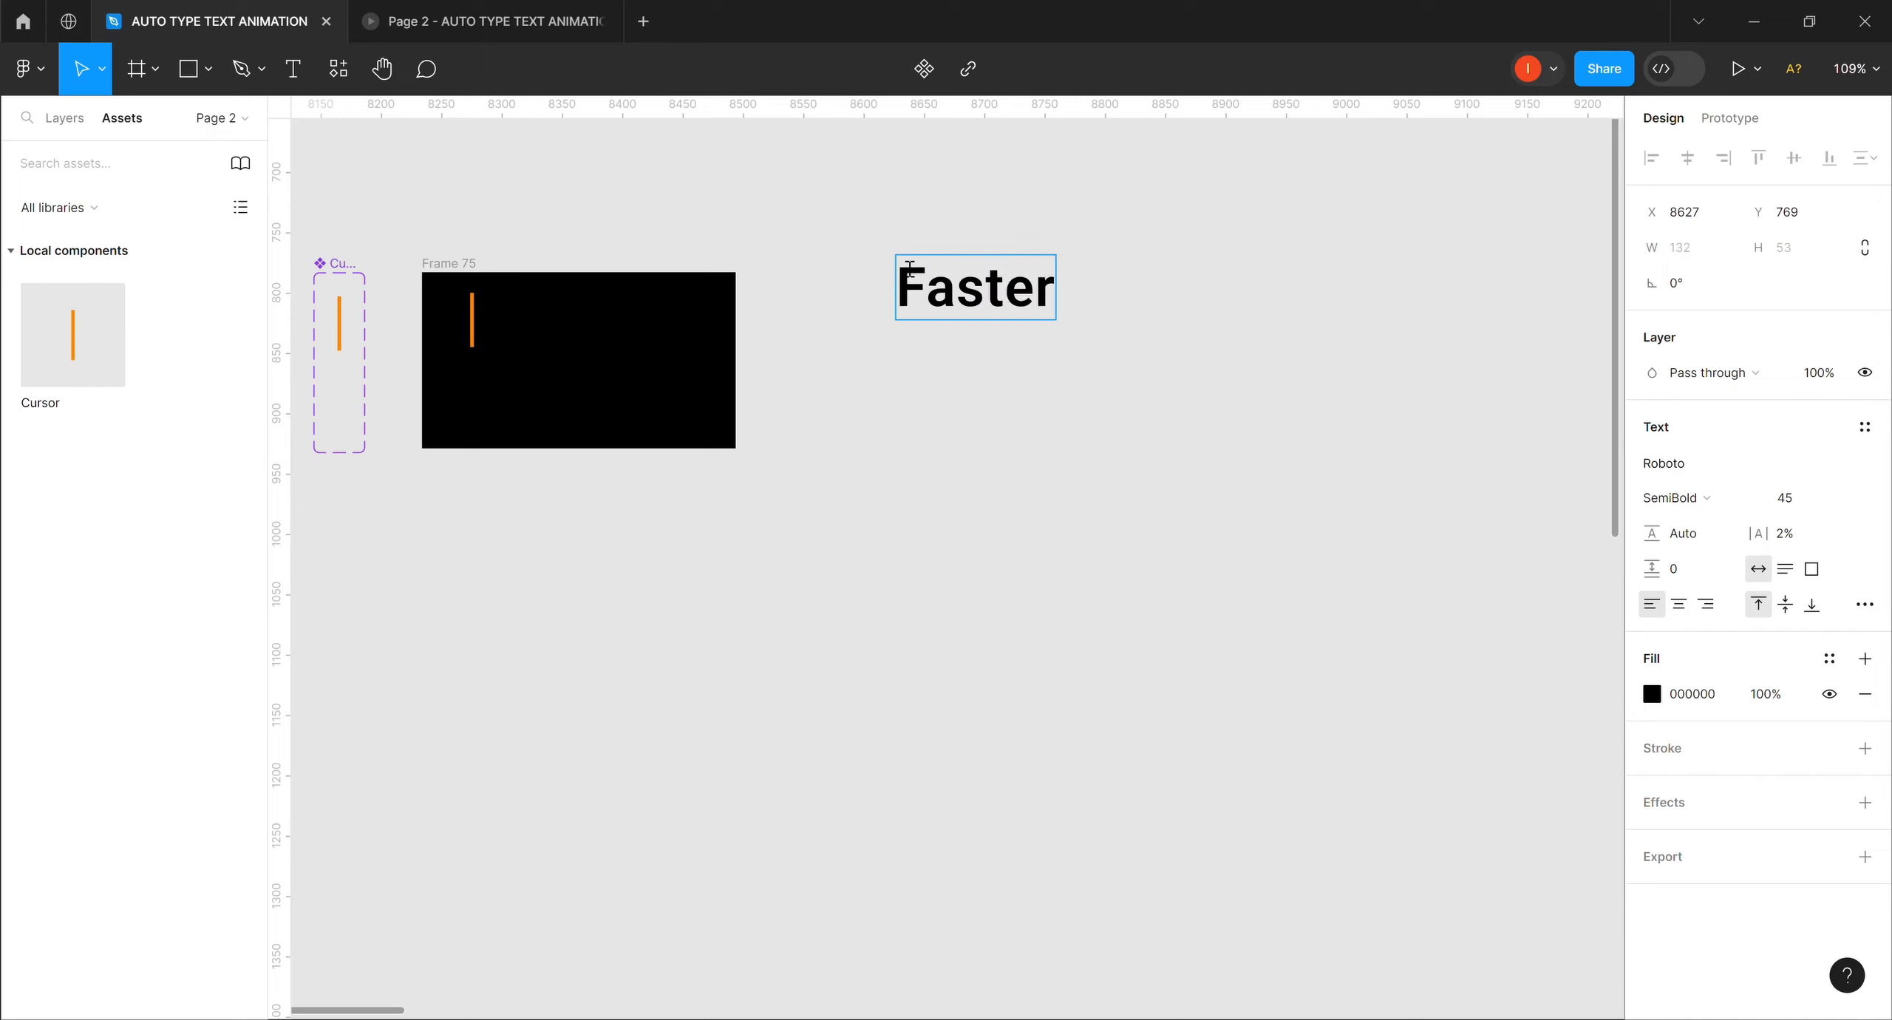
{"action": "key", "text": "Escape"}
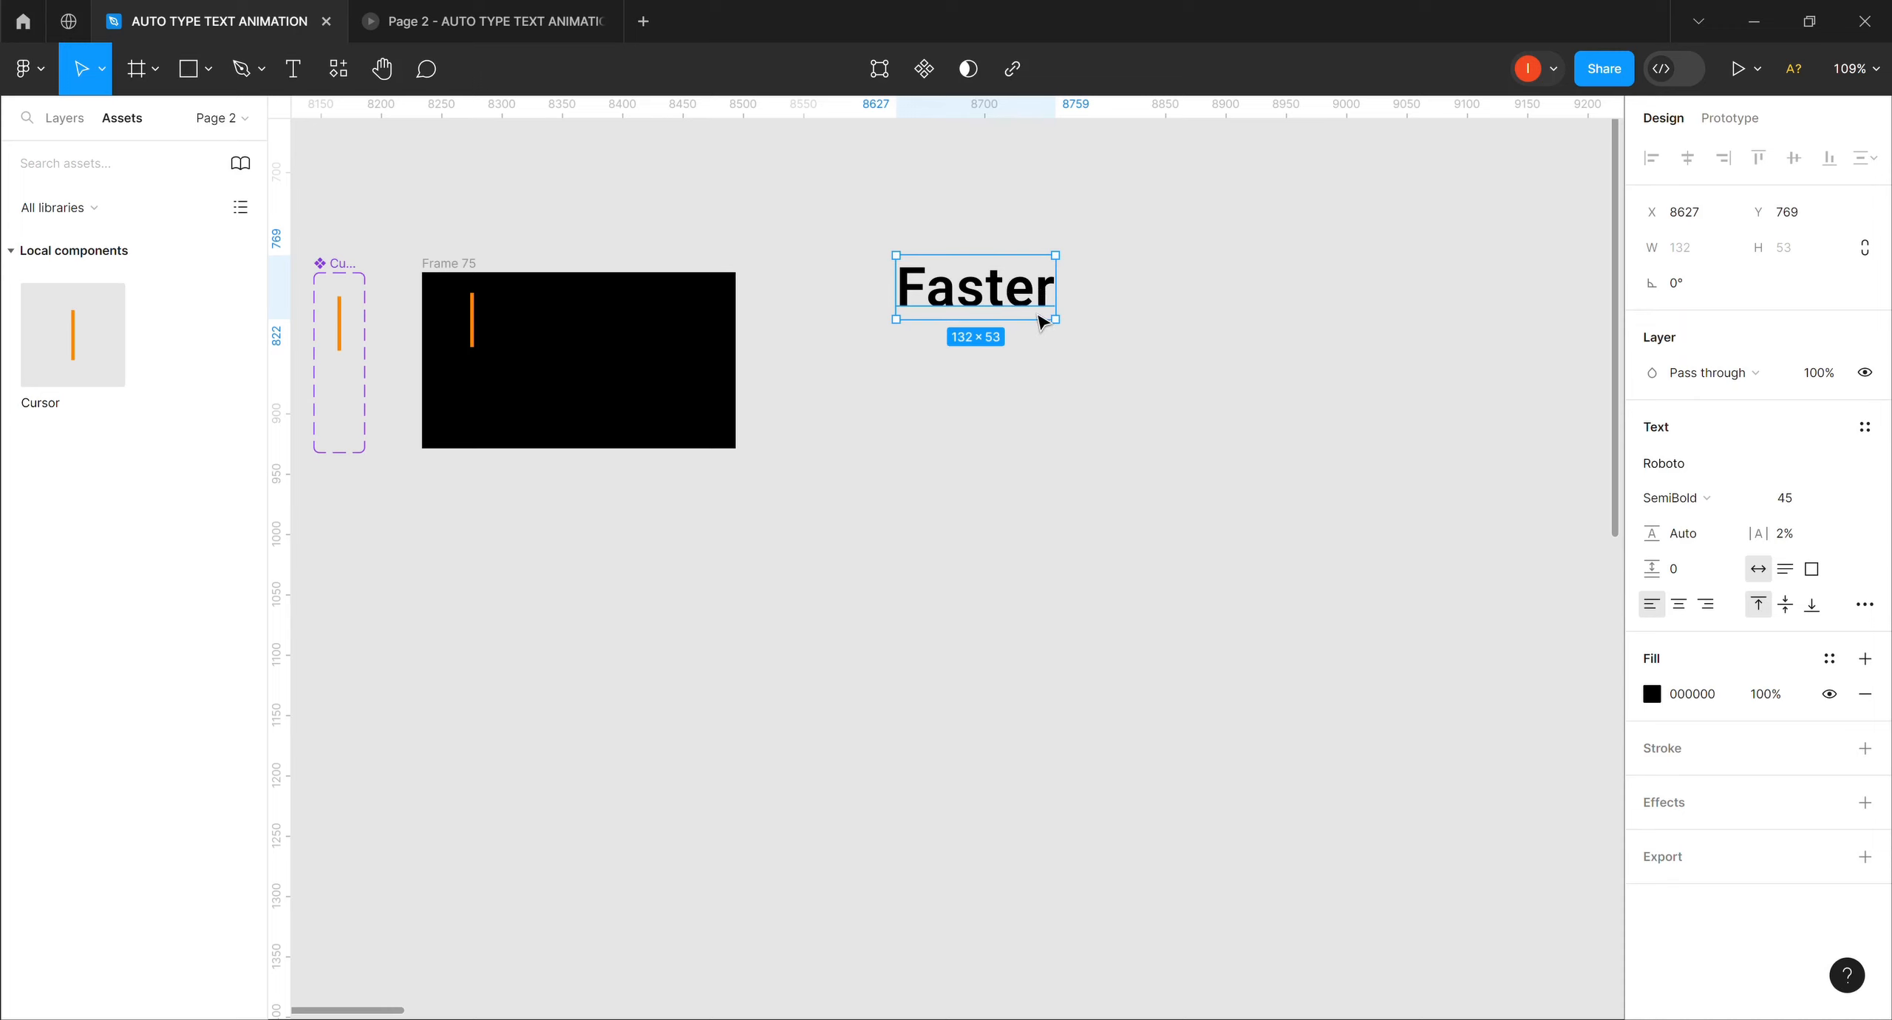
Change the fill of the "Faster" text to the orange document color FF8700.
{"action": "left_click", "coordinate": [1653, 699]}
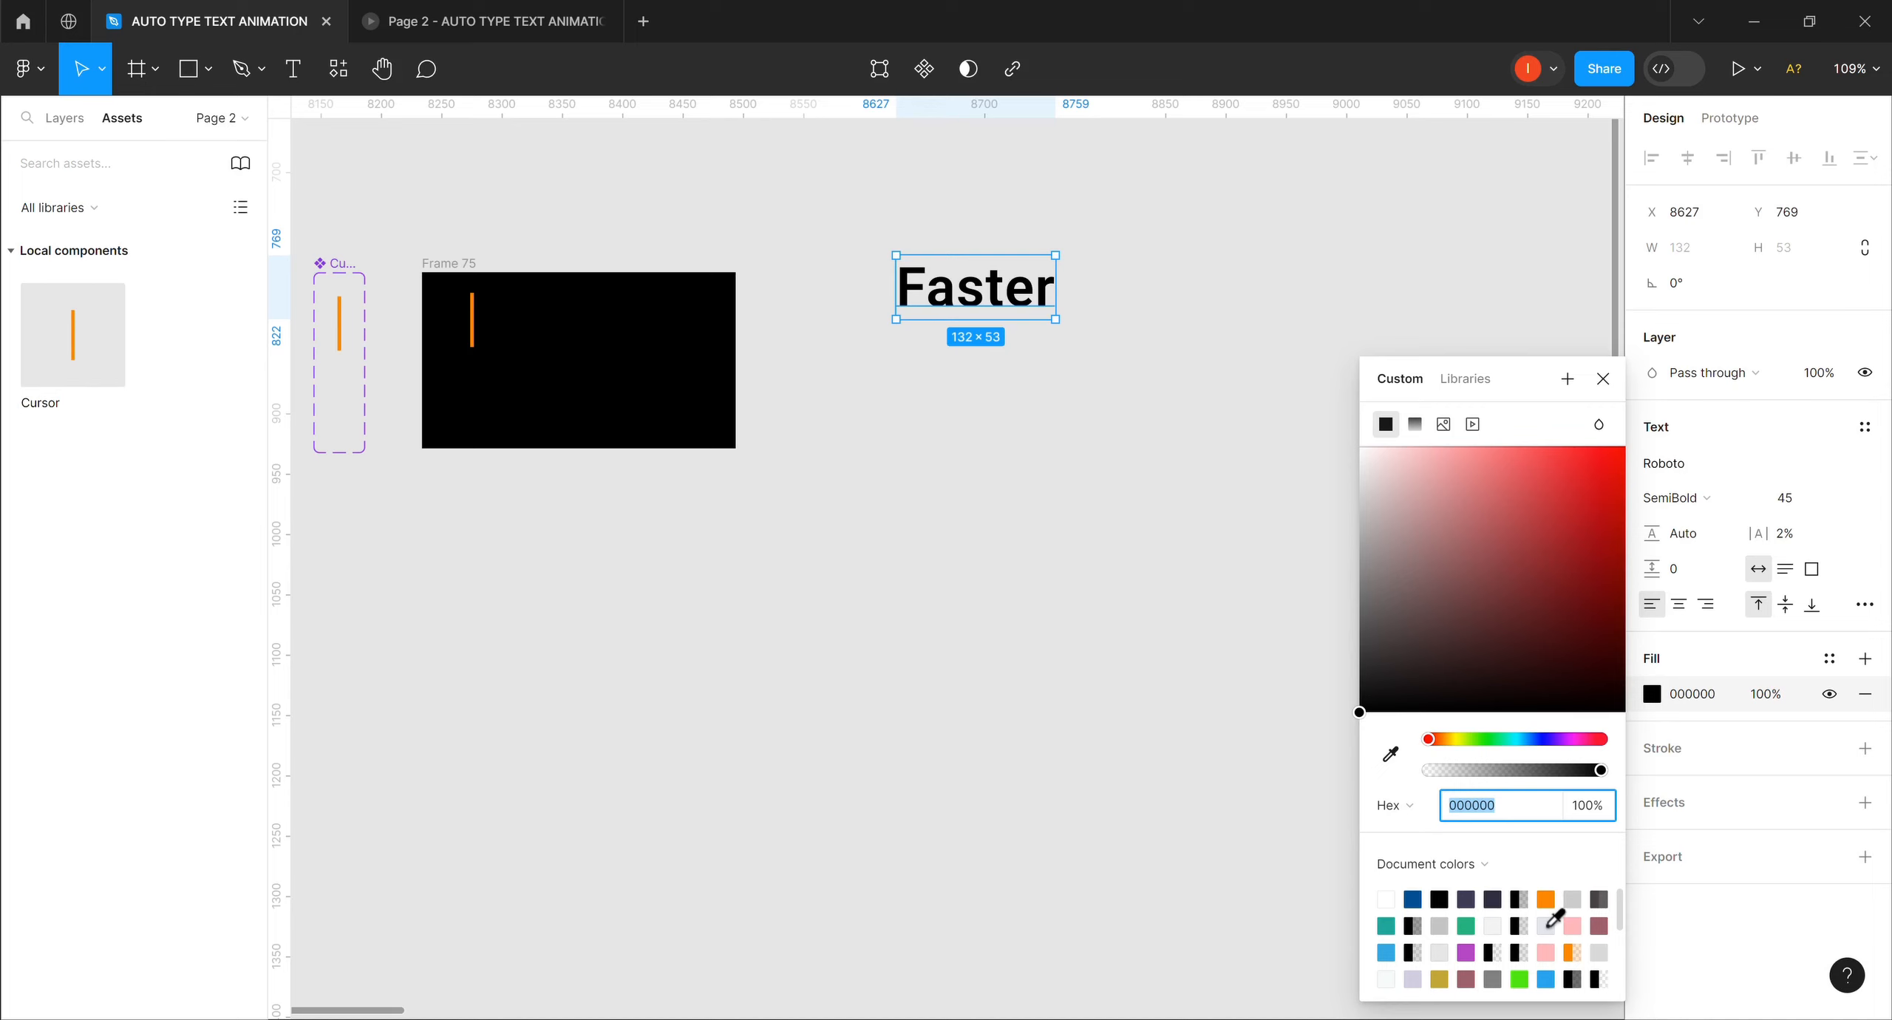
{"action": "left_click", "coordinate": [1545, 900]}
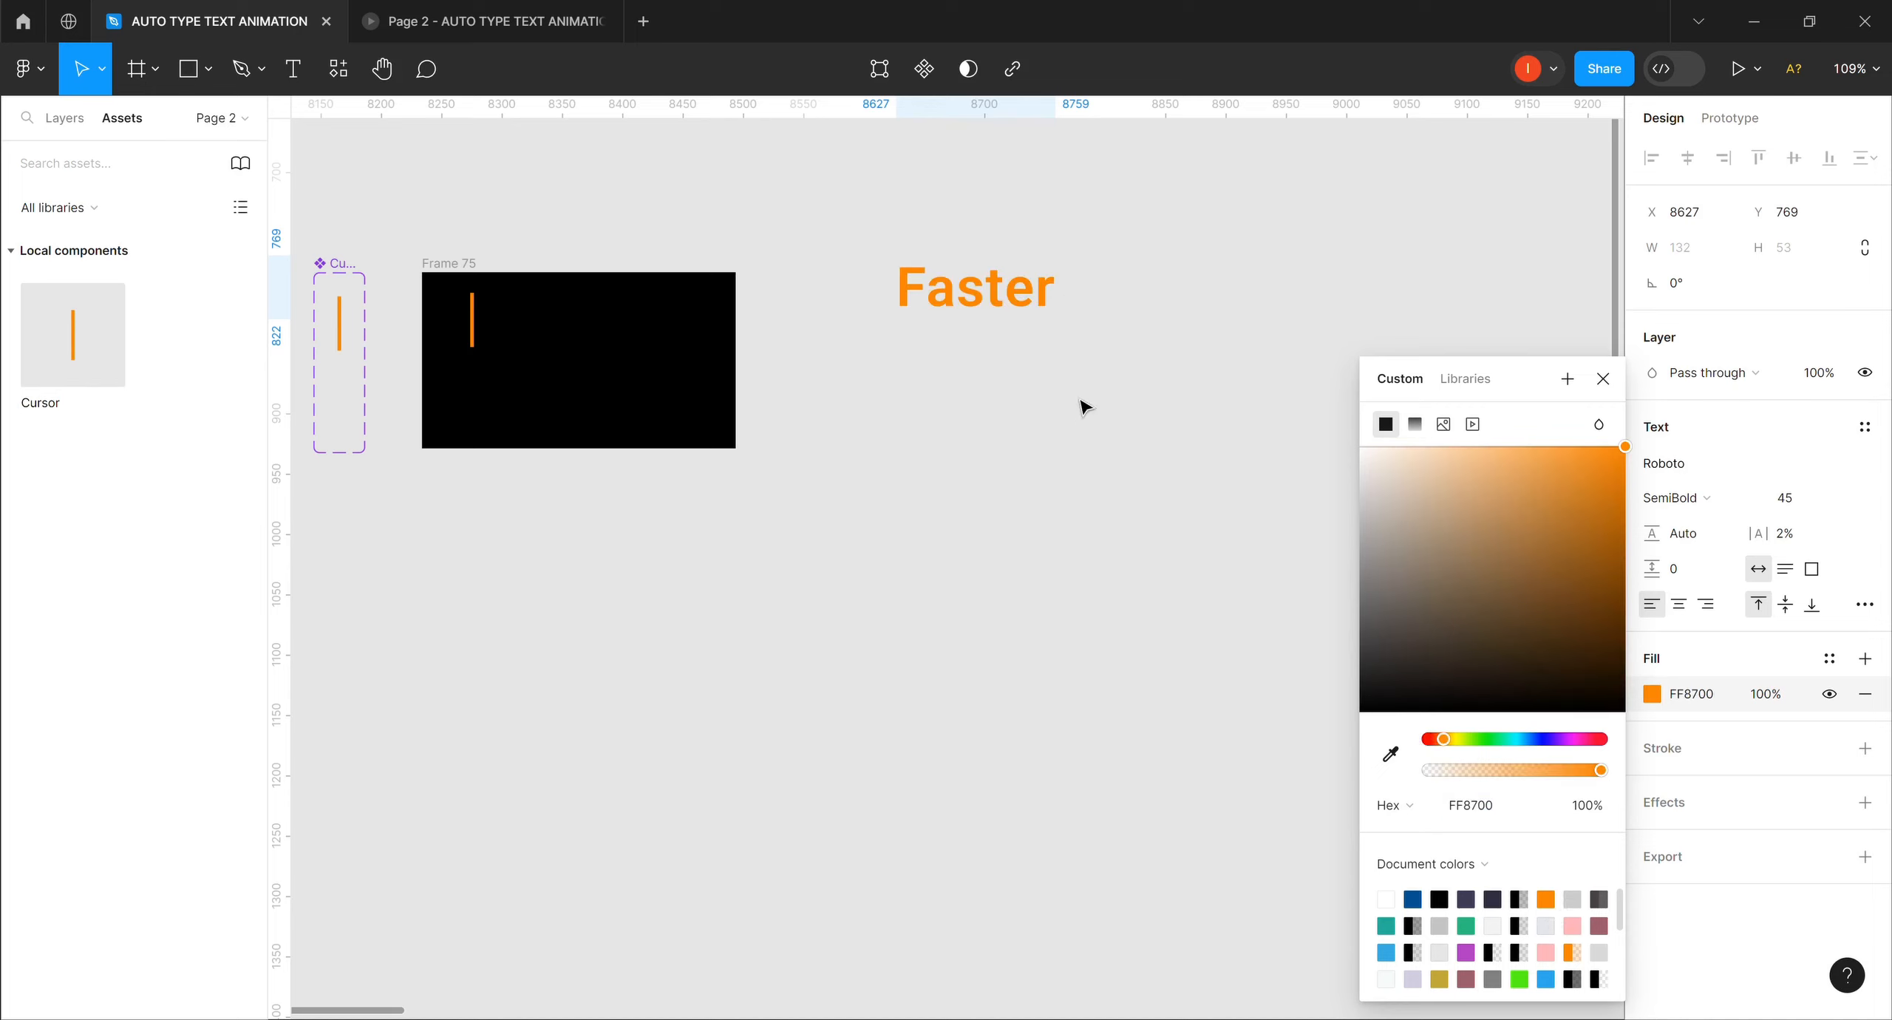
{"action": "left_click", "coordinate": [1112, 364]}
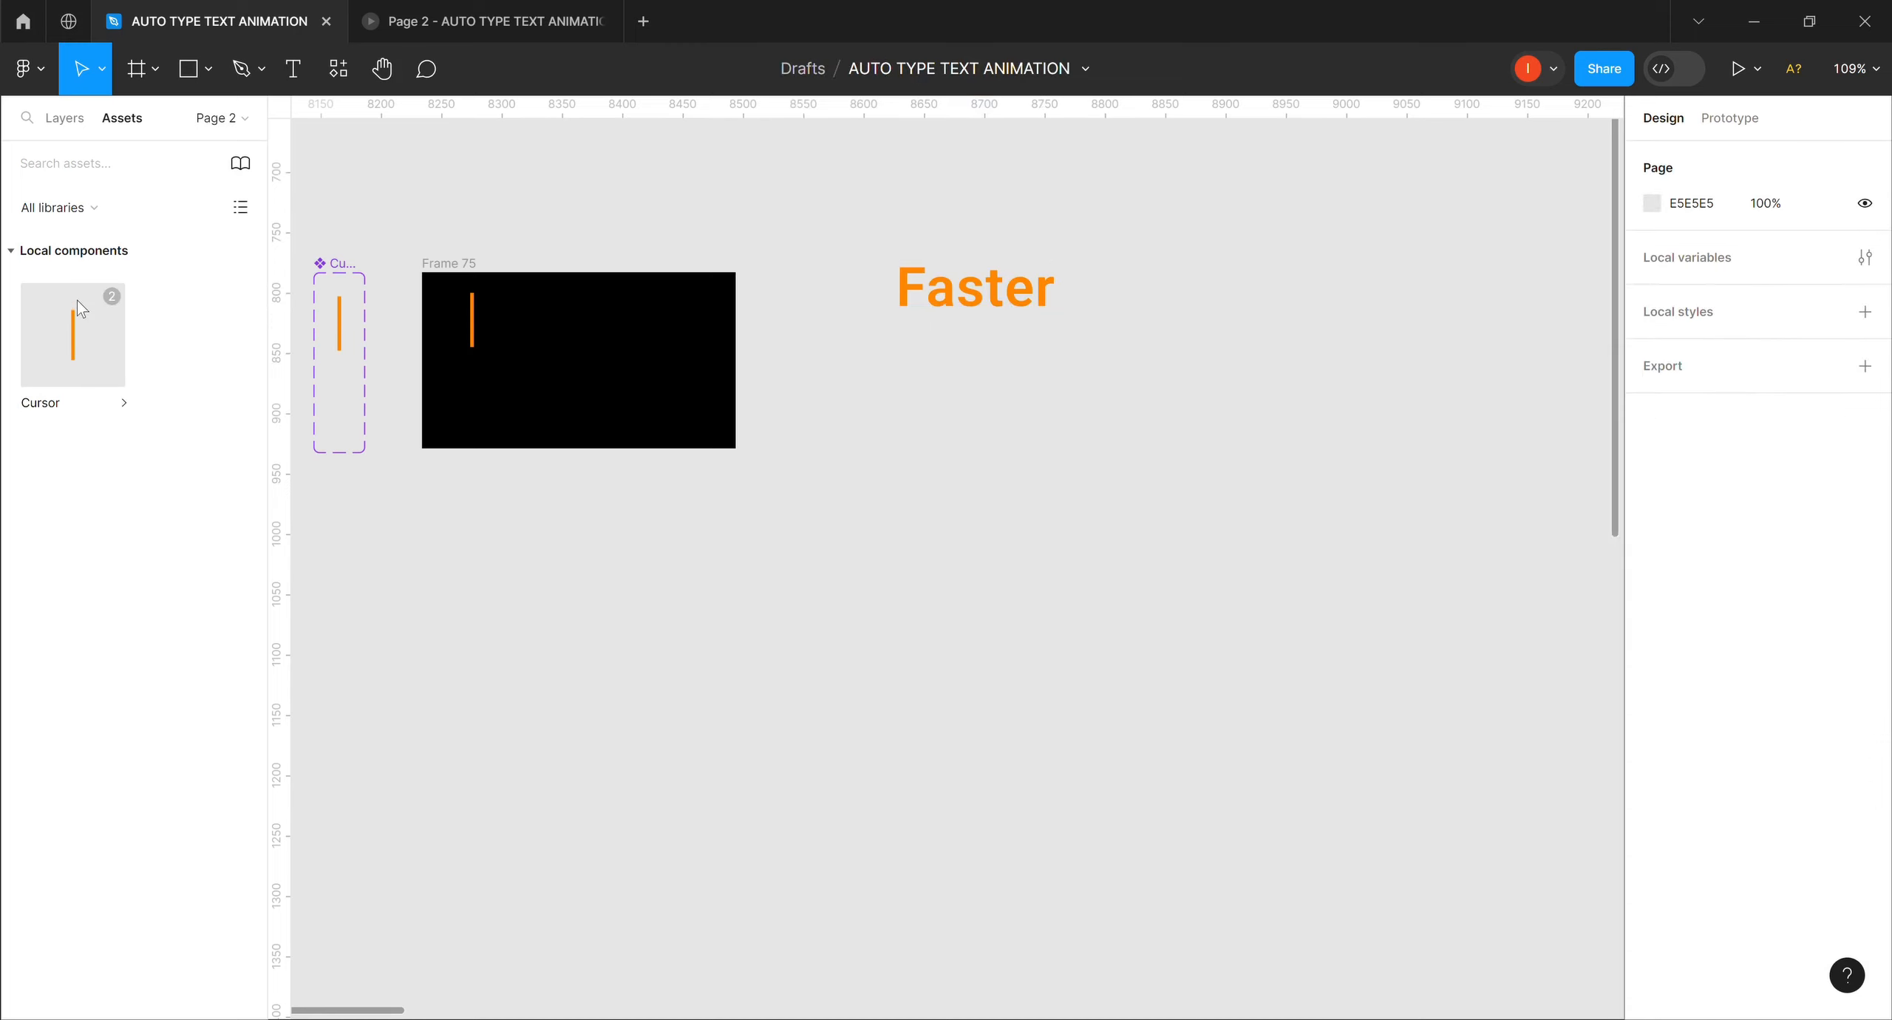
Place a Cursor instance at the end of the "Faster" text and align both on their vertical centers.
{"action": "left_click_drag", "start_coordinate": [74, 347], "coordinate": [1062, 306]}
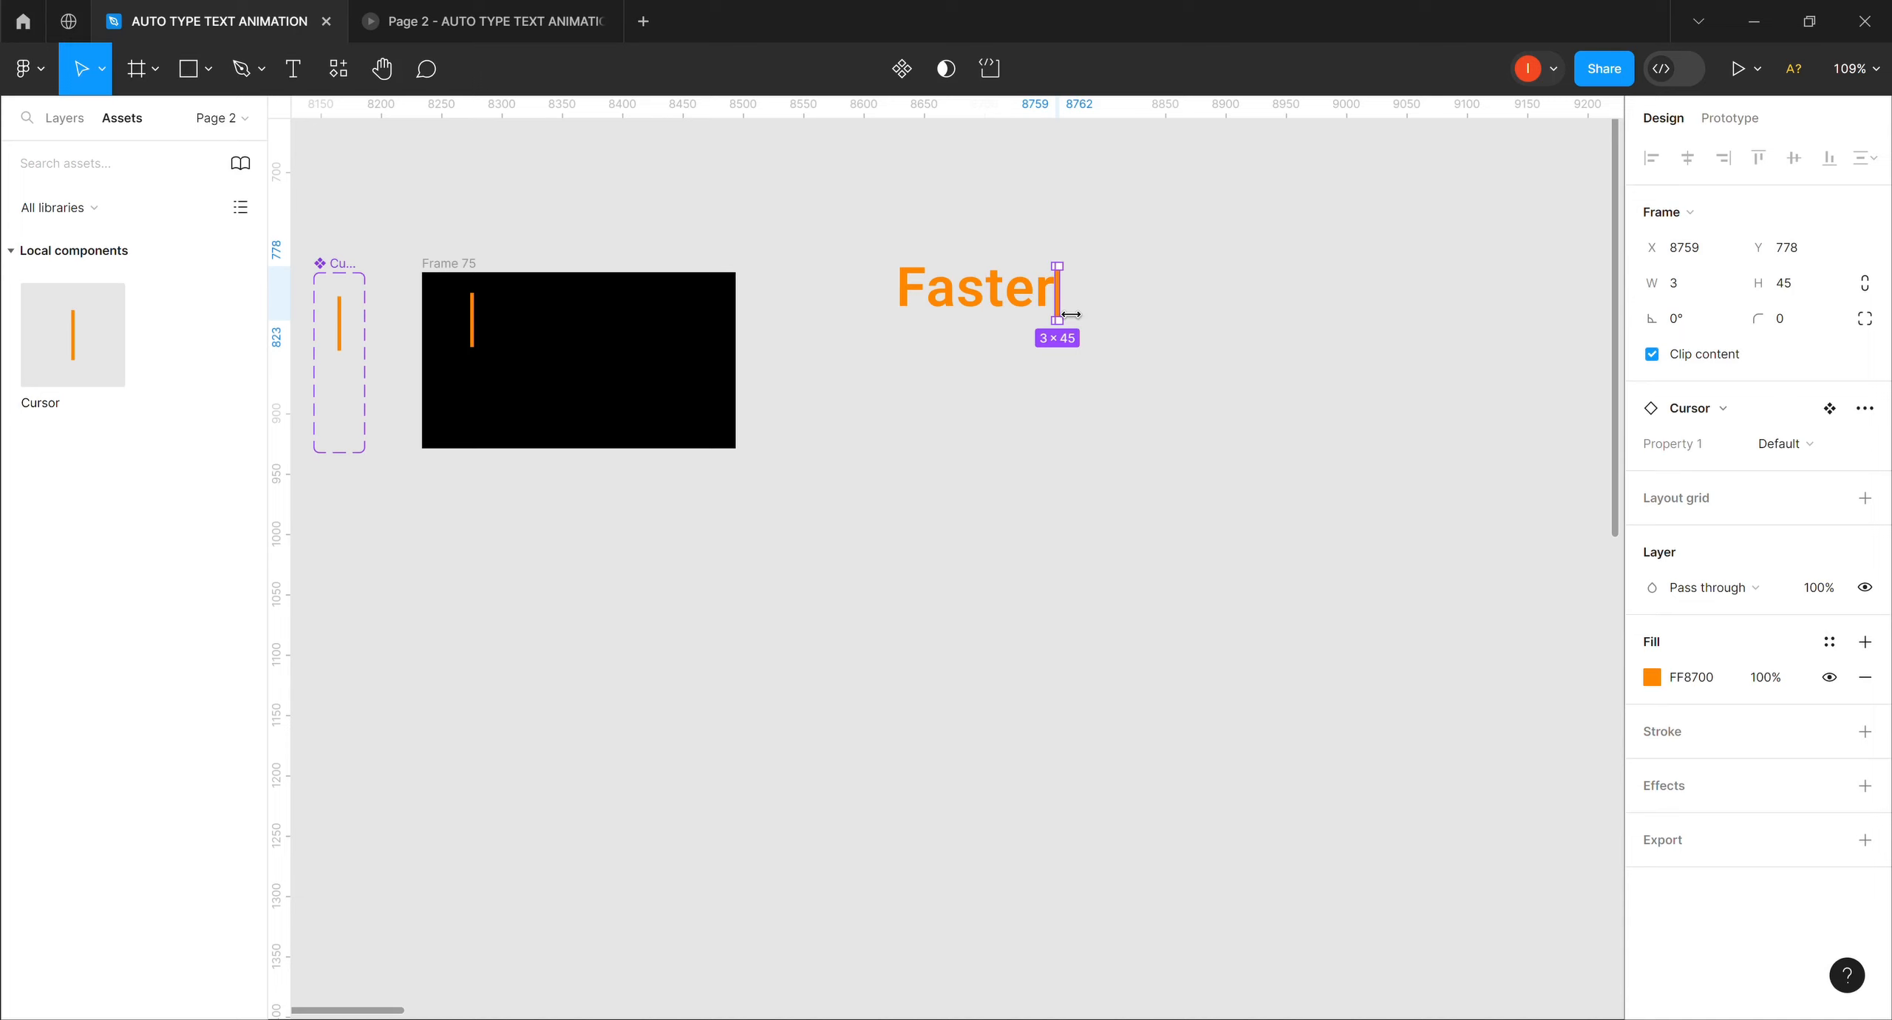
{"action": "left_click_drag", "start_coordinate": [881, 249], "coordinate": [1160, 370]}
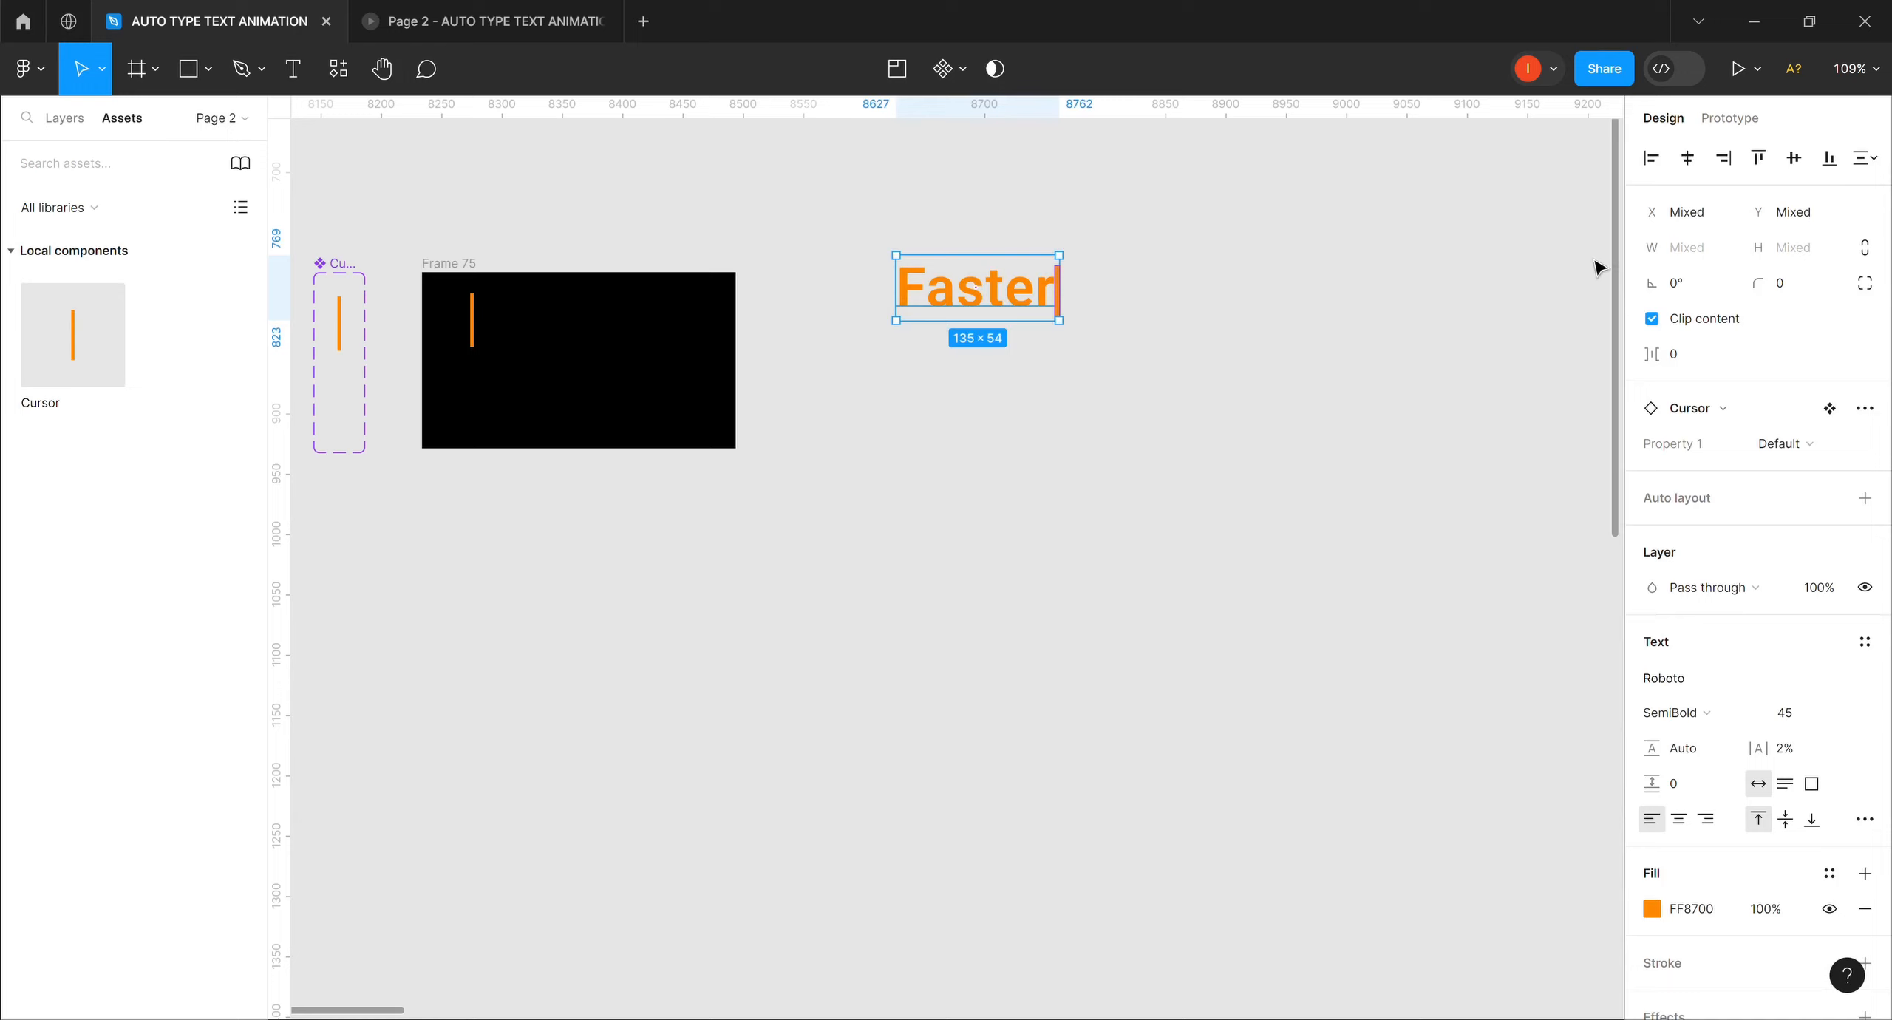
{"action": "left_click", "coordinate": [1794, 158]}
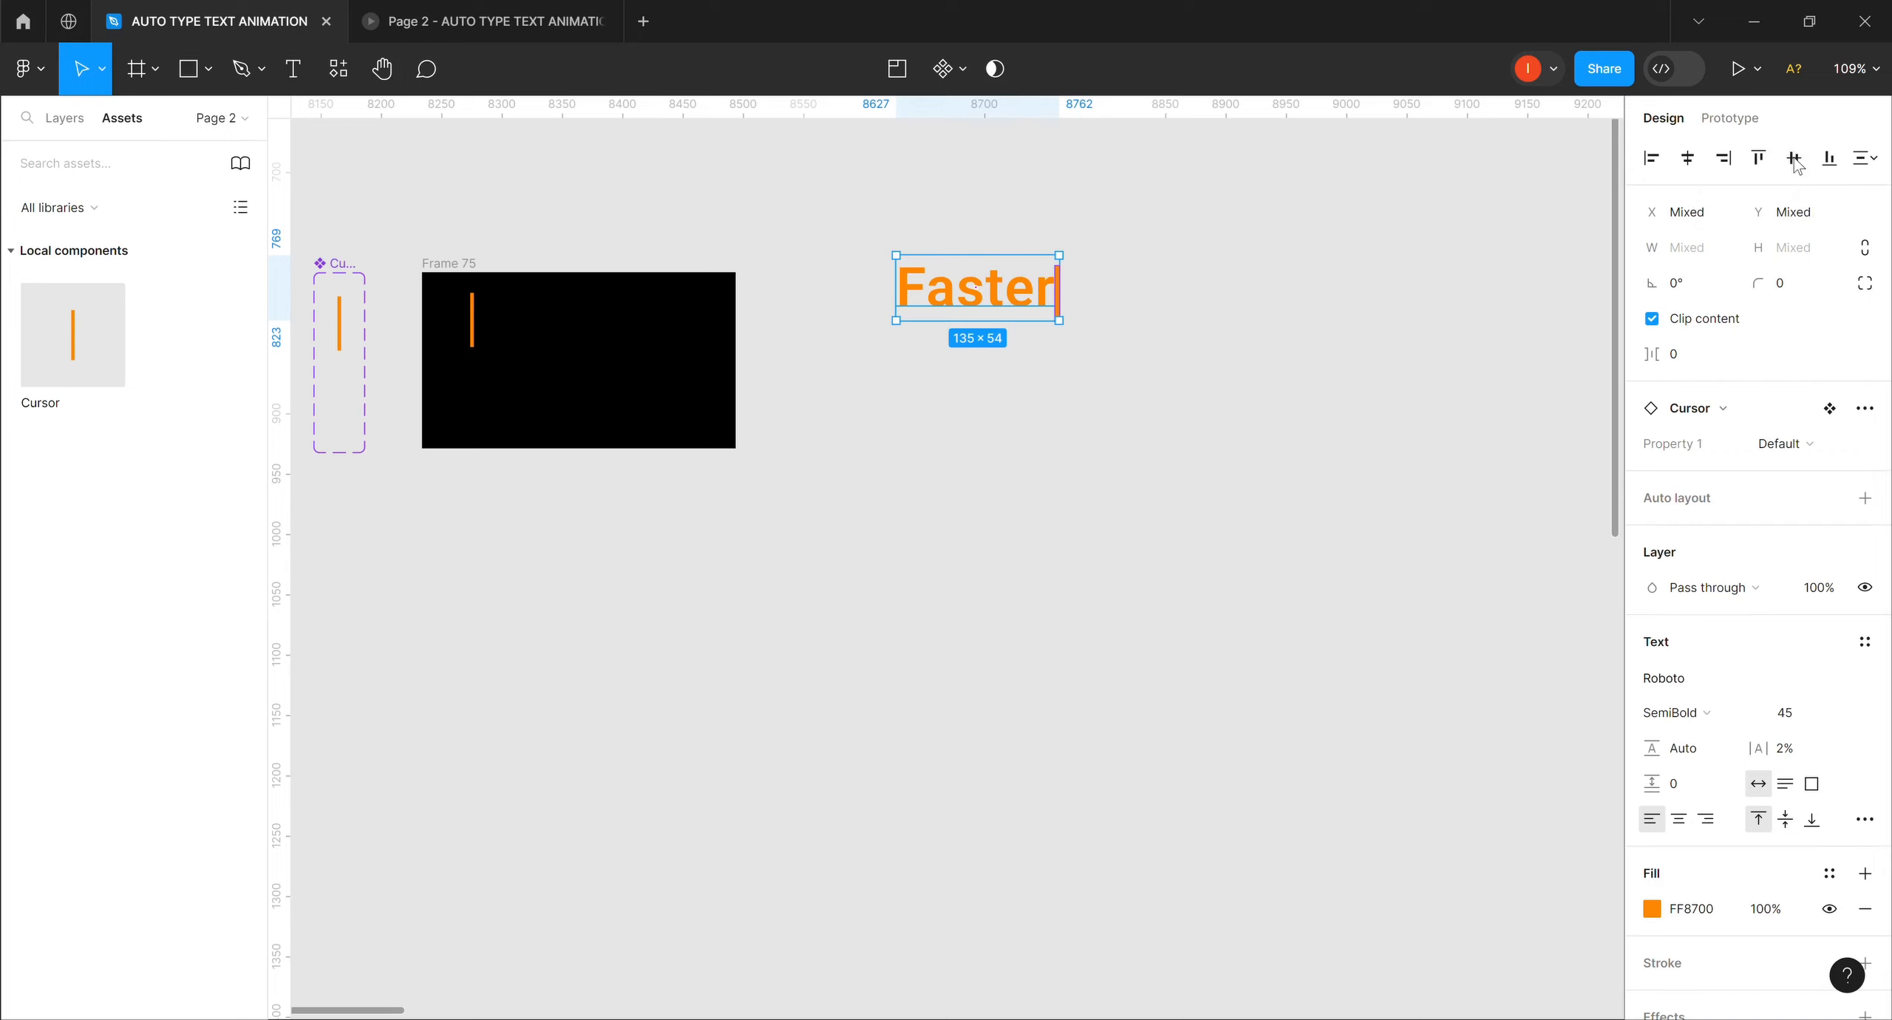
{"action": "left_click", "coordinate": [1796, 159]}
{"action": "left_click", "coordinate": [1094, 294]}
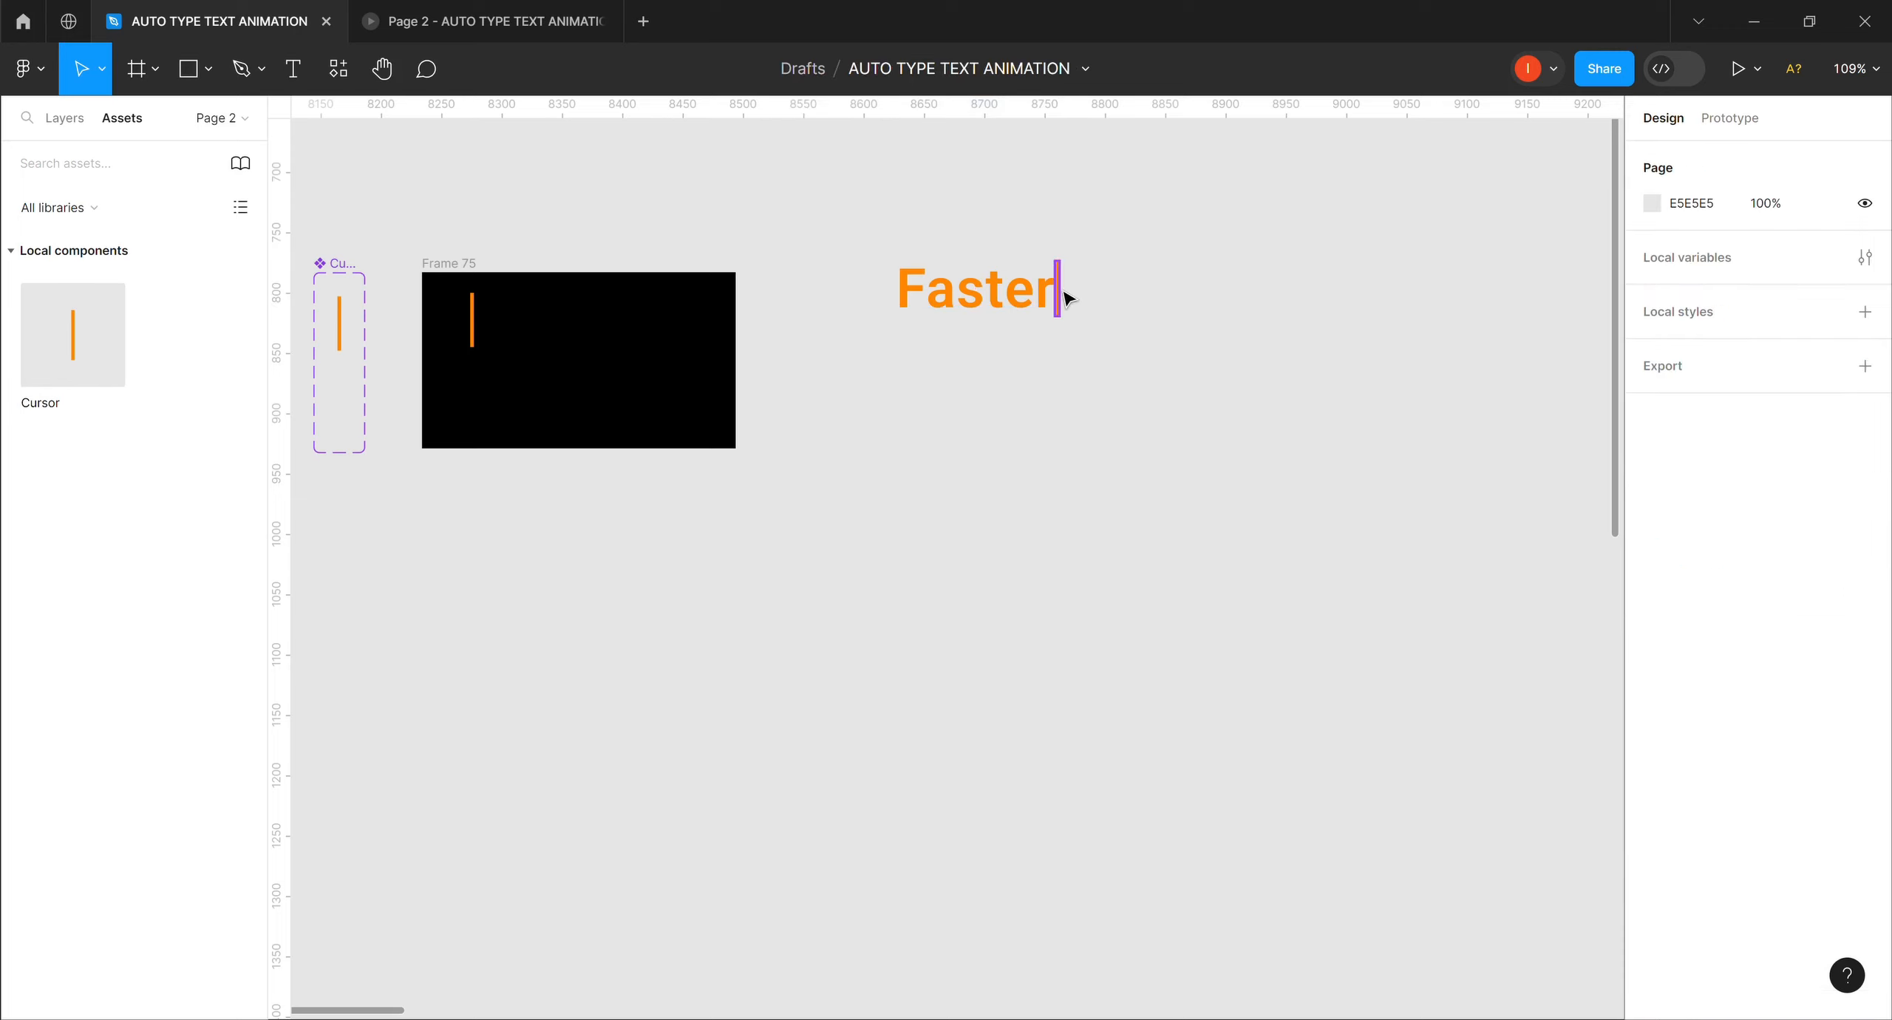
Nudge the Cursor instance away from the "Faster" text to leave a 2 px gap.
{"action": "left_click", "coordinate": [1065, 296]}
{"action": "key", "text": "Right"}
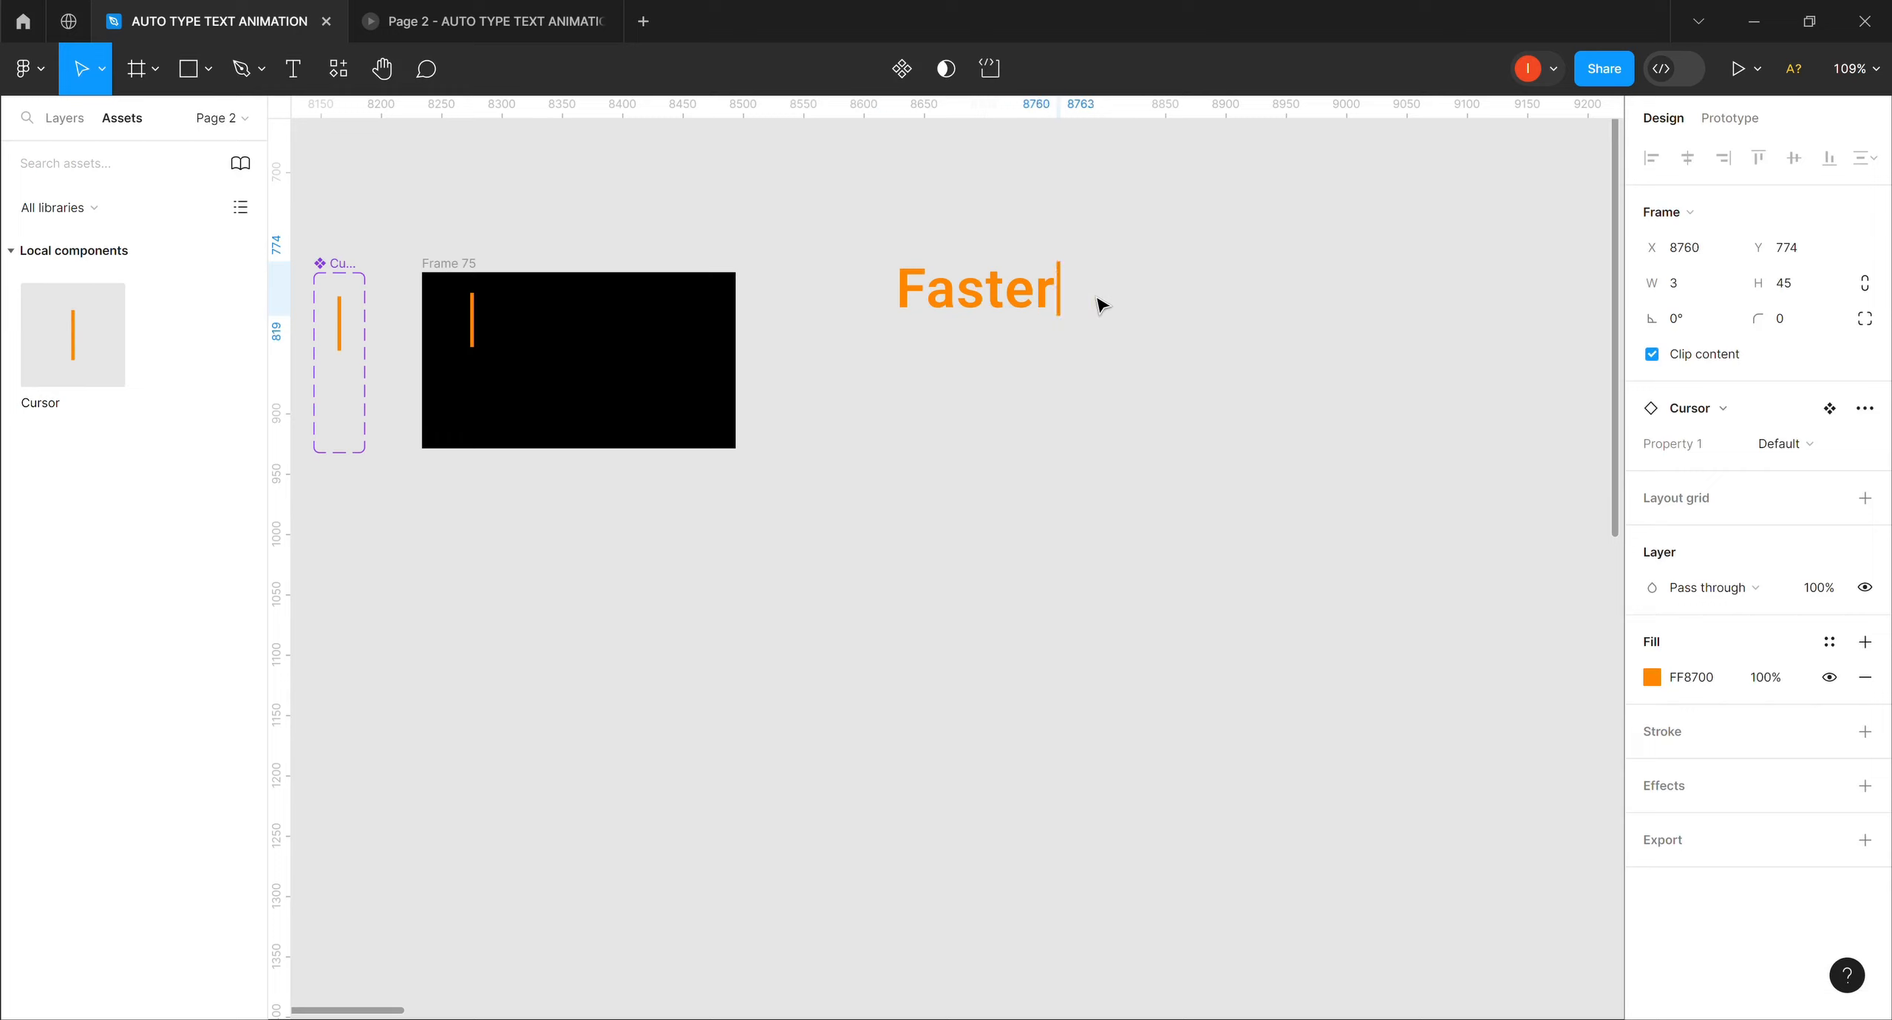
{"action": "key", "text": "Right"}
{"action": "key", "text": "Left"}
{"action": "key", "text": "Right"}
Wrap the "Faster" text and its Cursor instance together in a new frame.
{"action": "left_click_drag", "start_coordinate": [863, 236], "coordinate": [896, 254]}
{"action": "left_click_drag", "start_coordinate": [1085, 345], "coordinate": [1143, 357]}
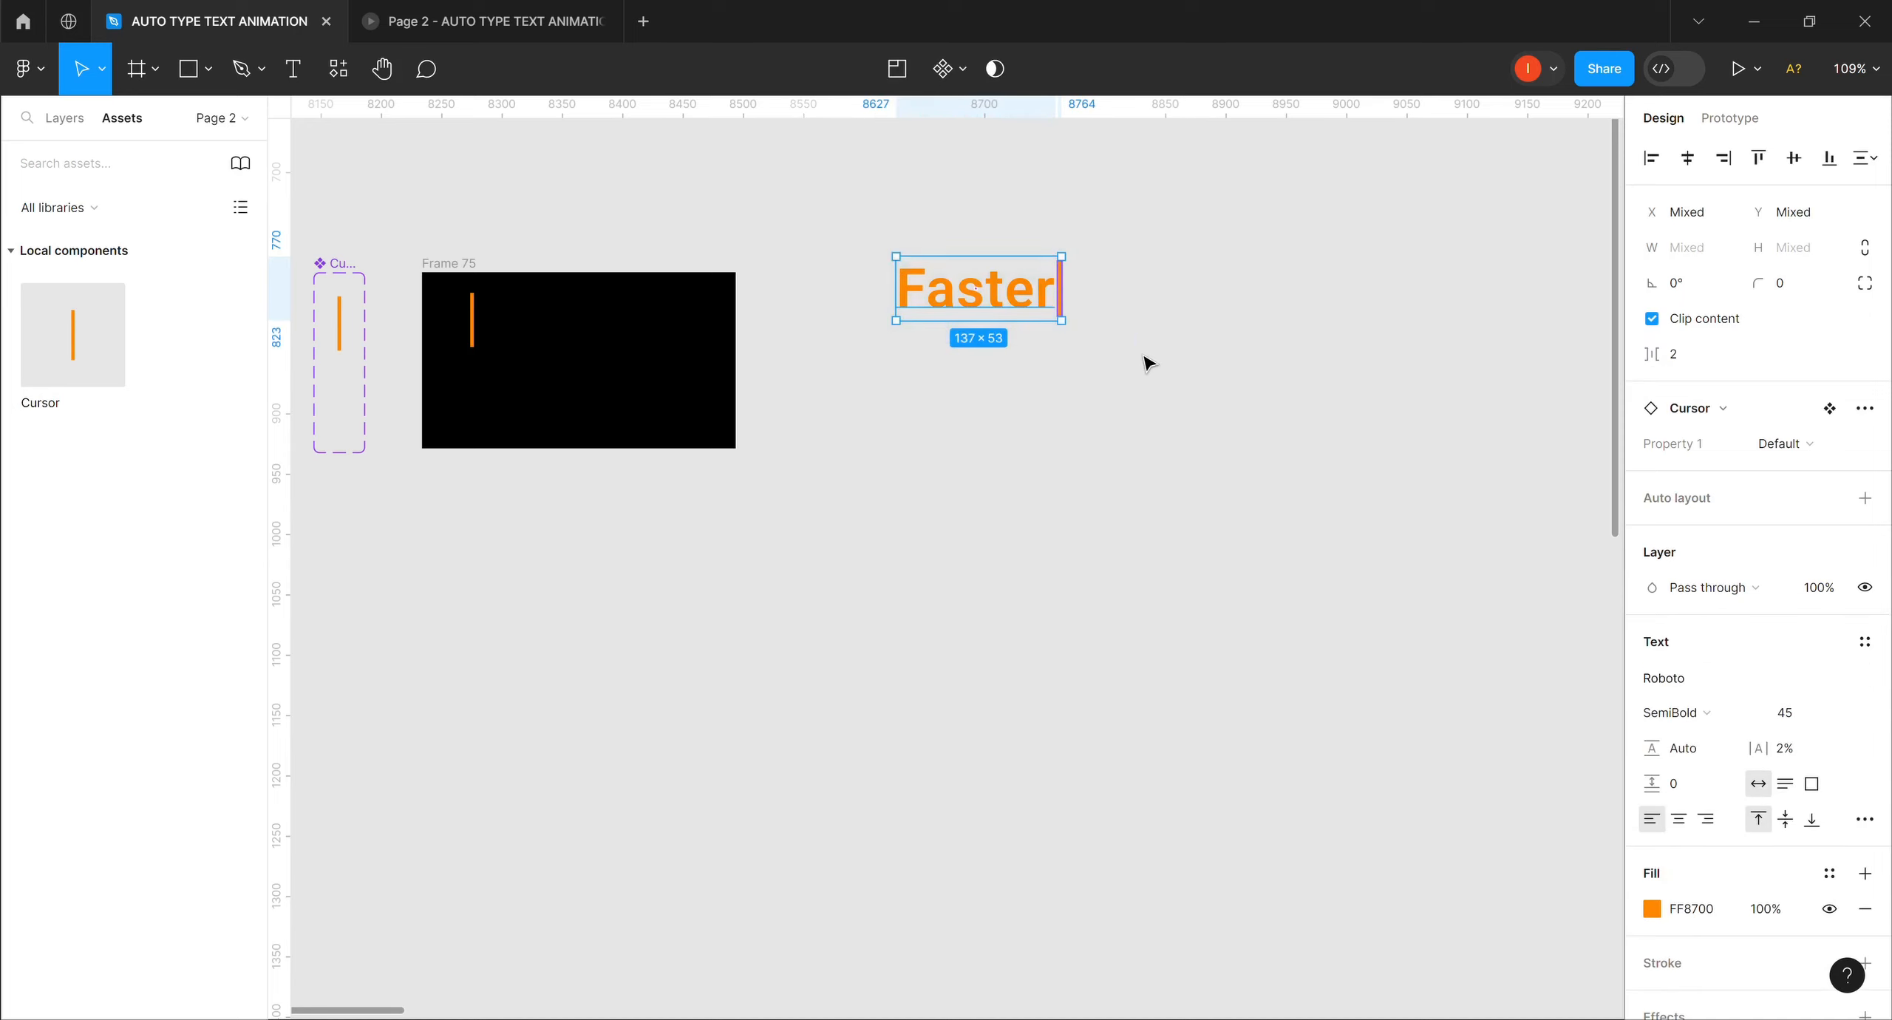
{"action": "right_click", "coordinate": [1005, 286]}
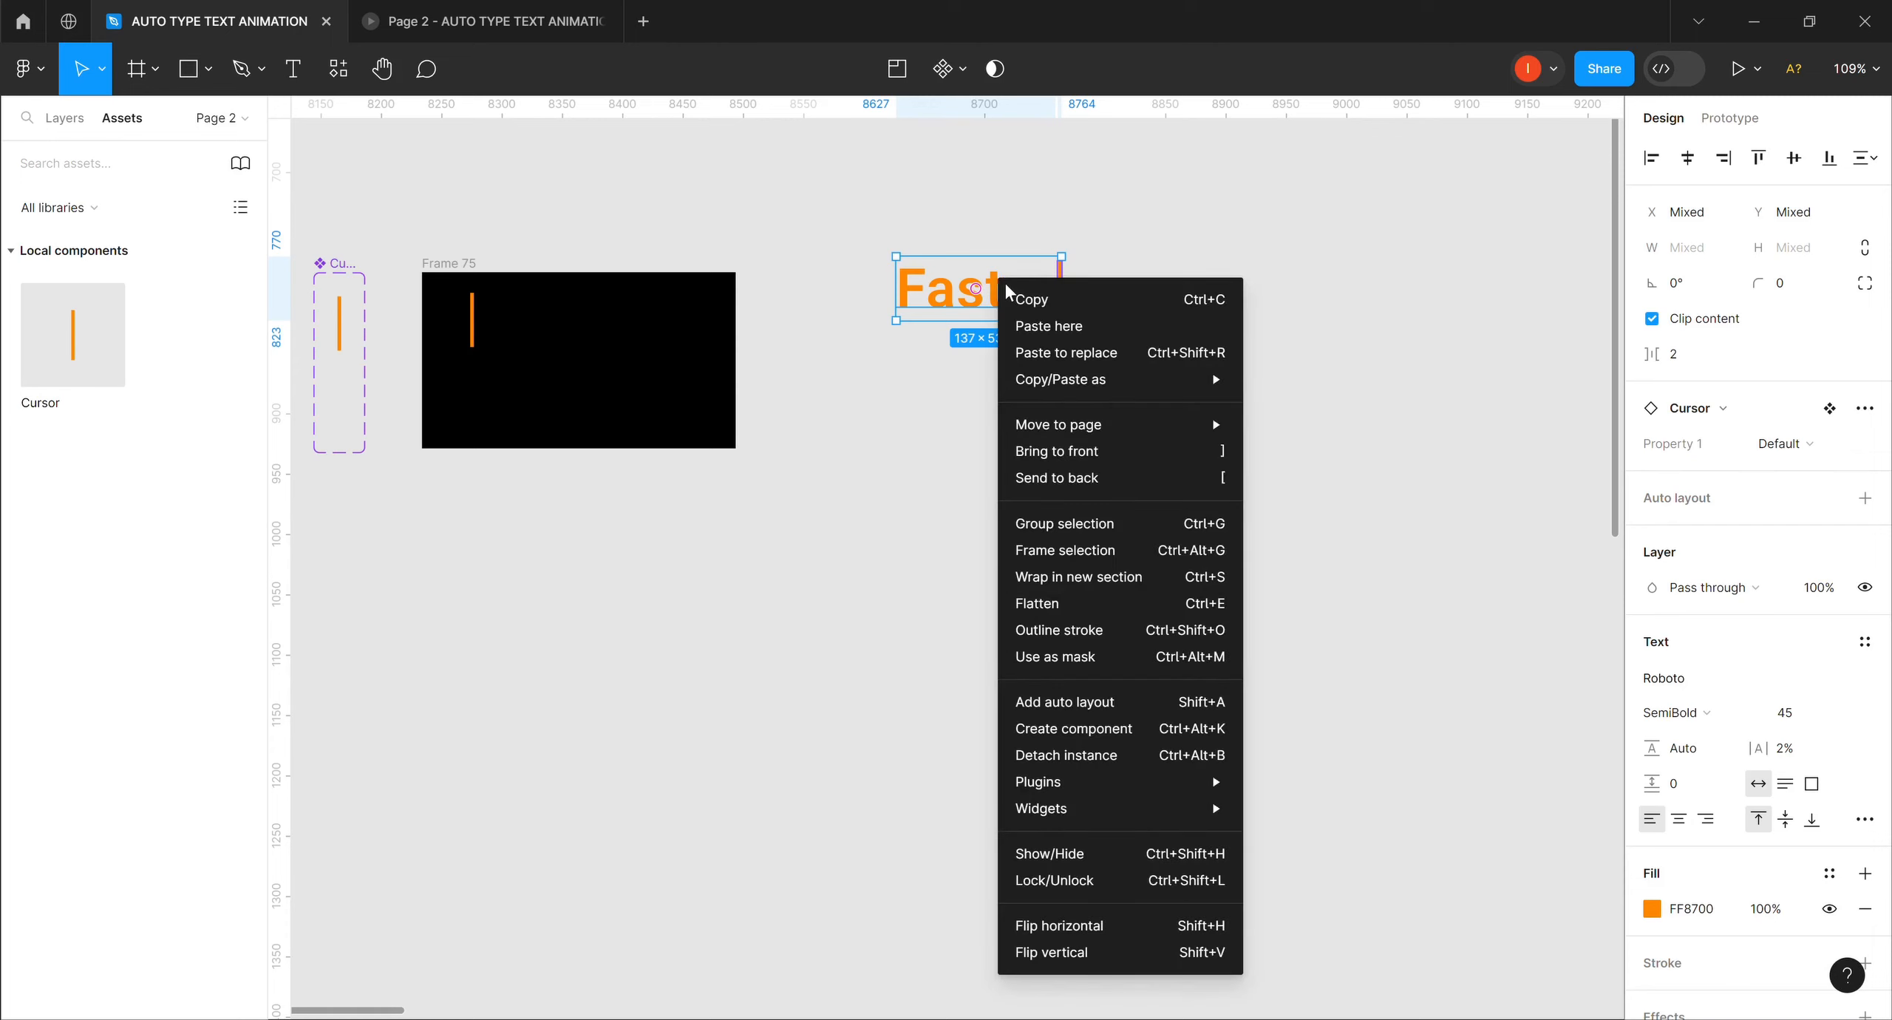
{"action": "left_click", "coordinate": [1080, 556]}
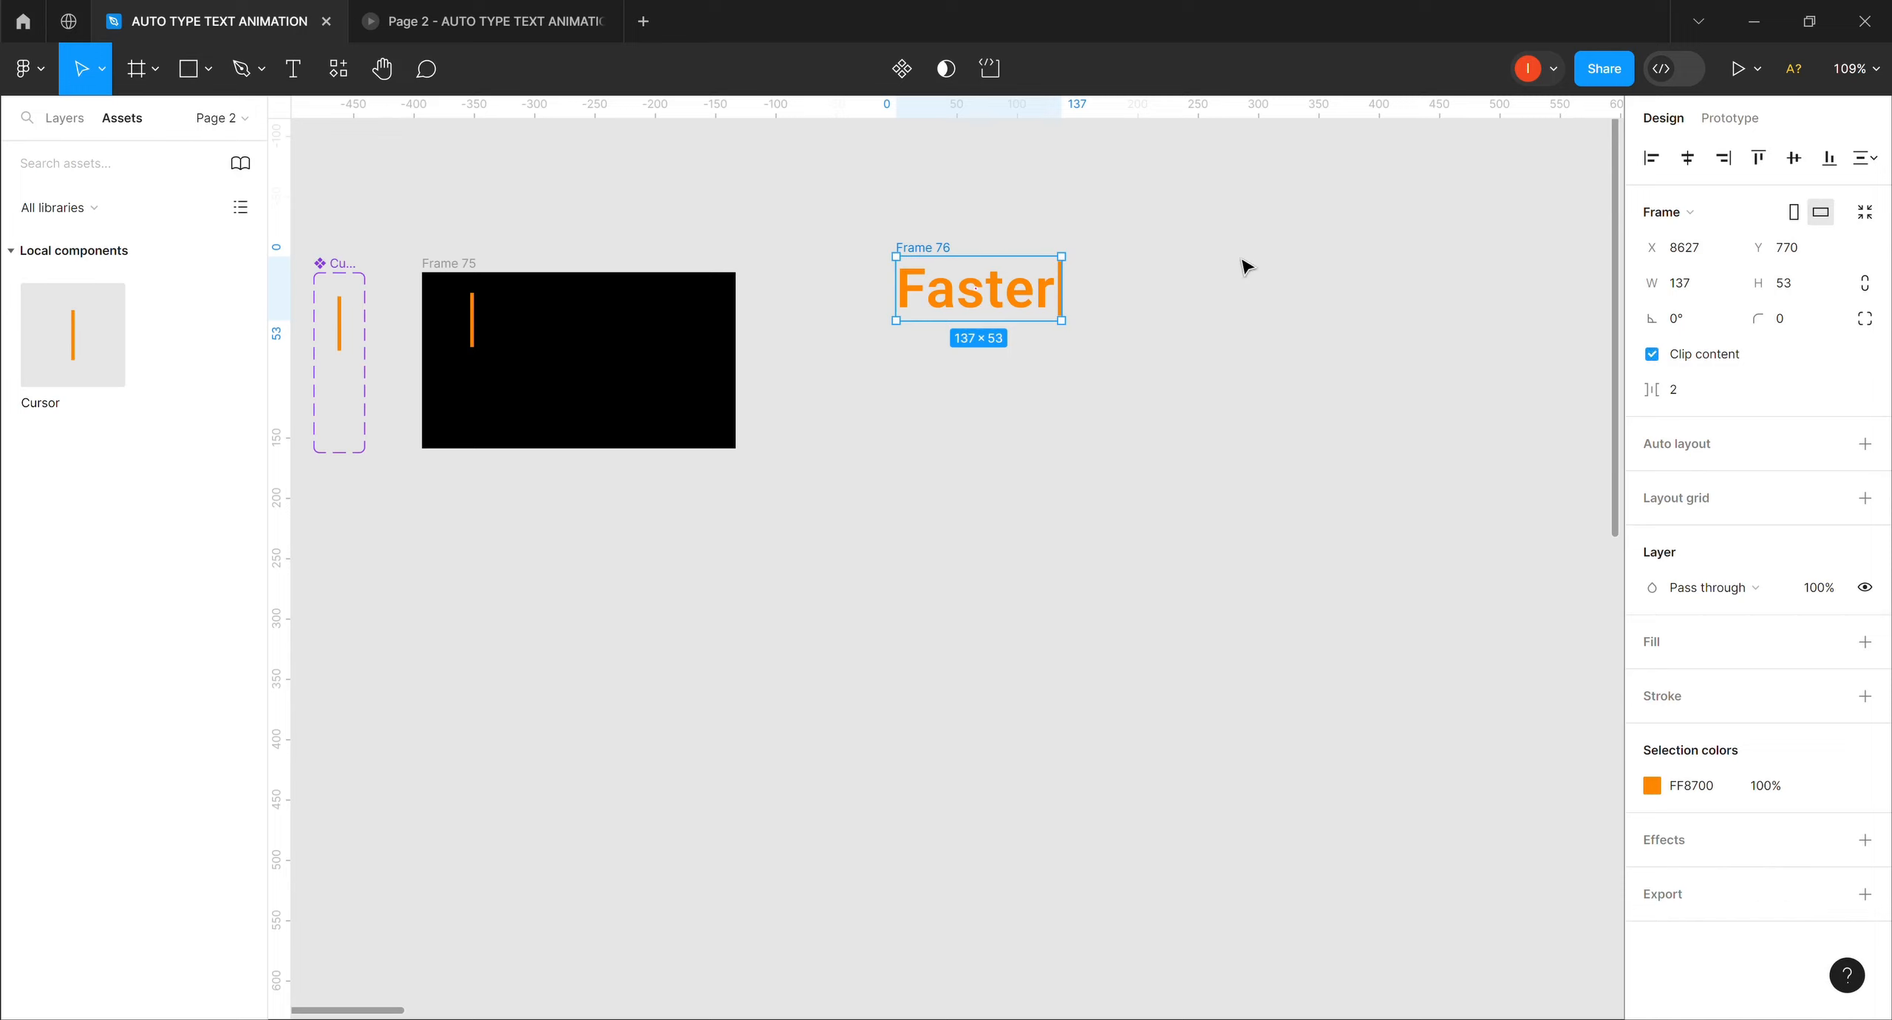
{"action": "left_click_drag", "start_coordinate": [1043, 296], "coordinate": [1084, 291]}
Set the horizontal constraint of the Cursor instance inside the "Faster" frame to Right.
{"action": "left_click", "coordinate": [62, 120]}
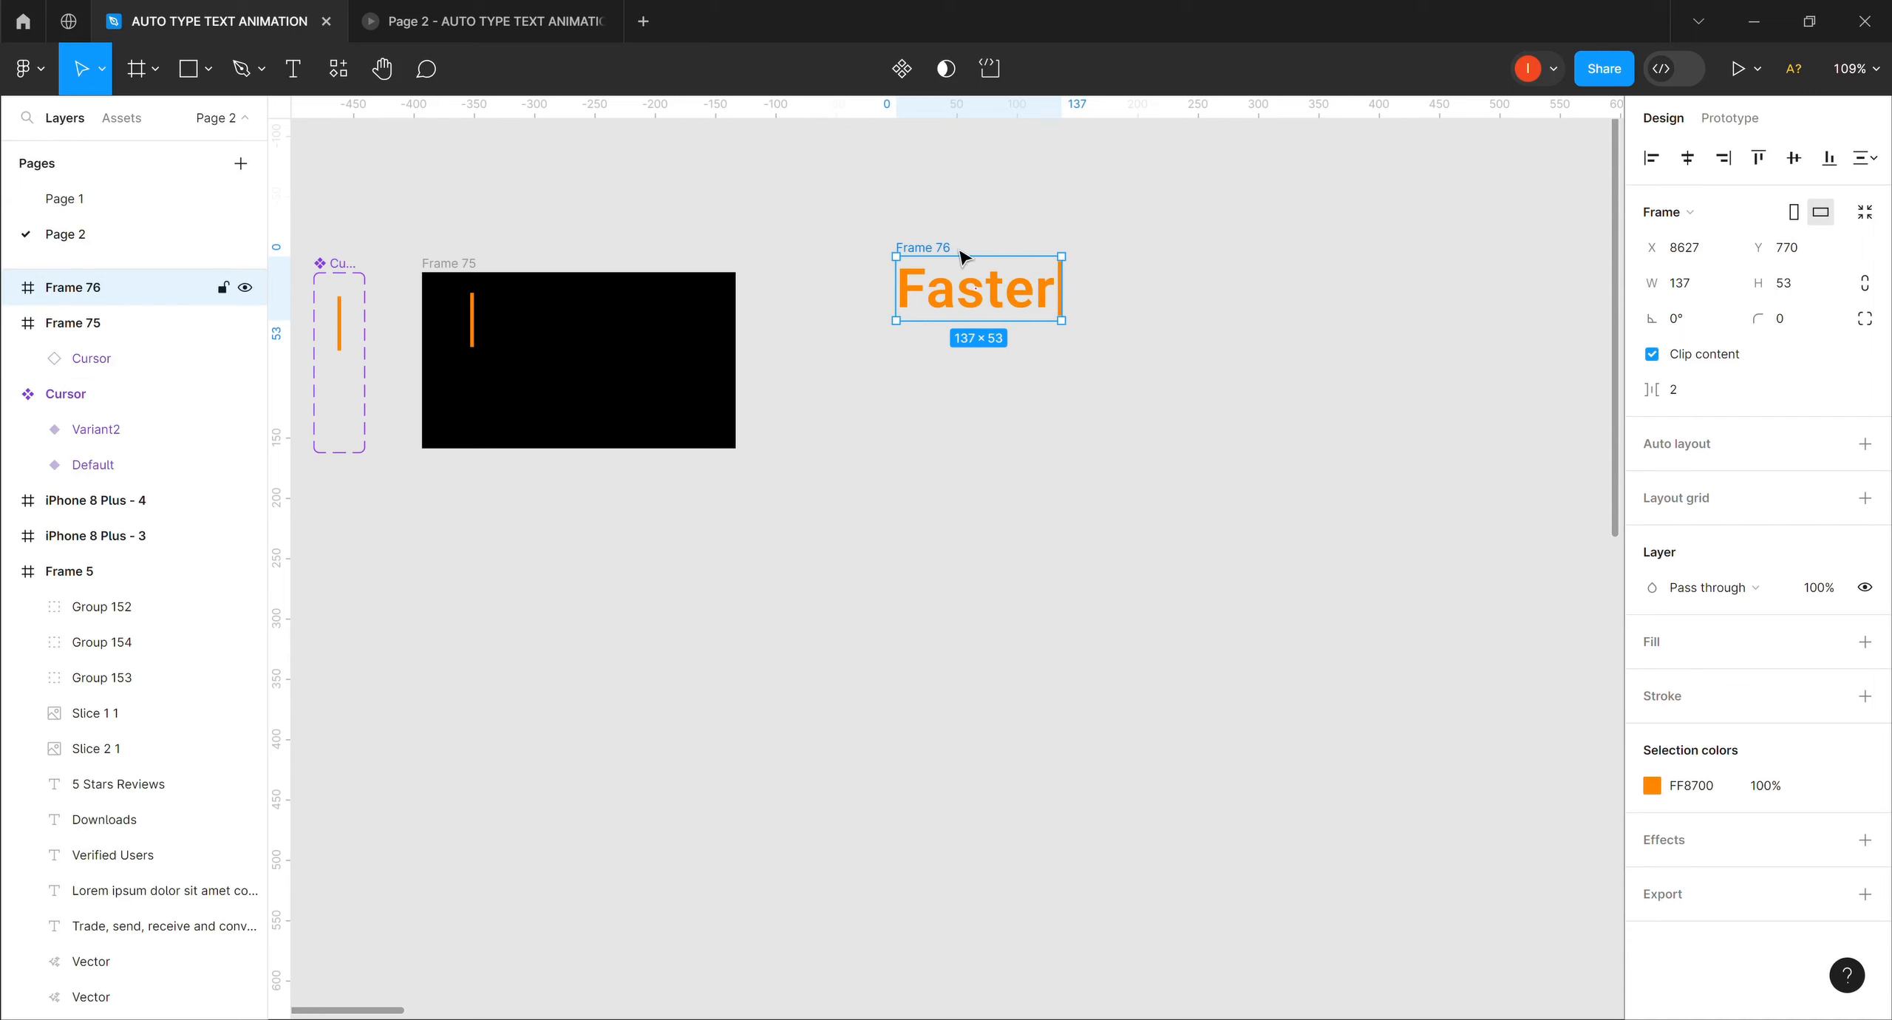
{"action": "left_click", "coordinate": [9, 288]}
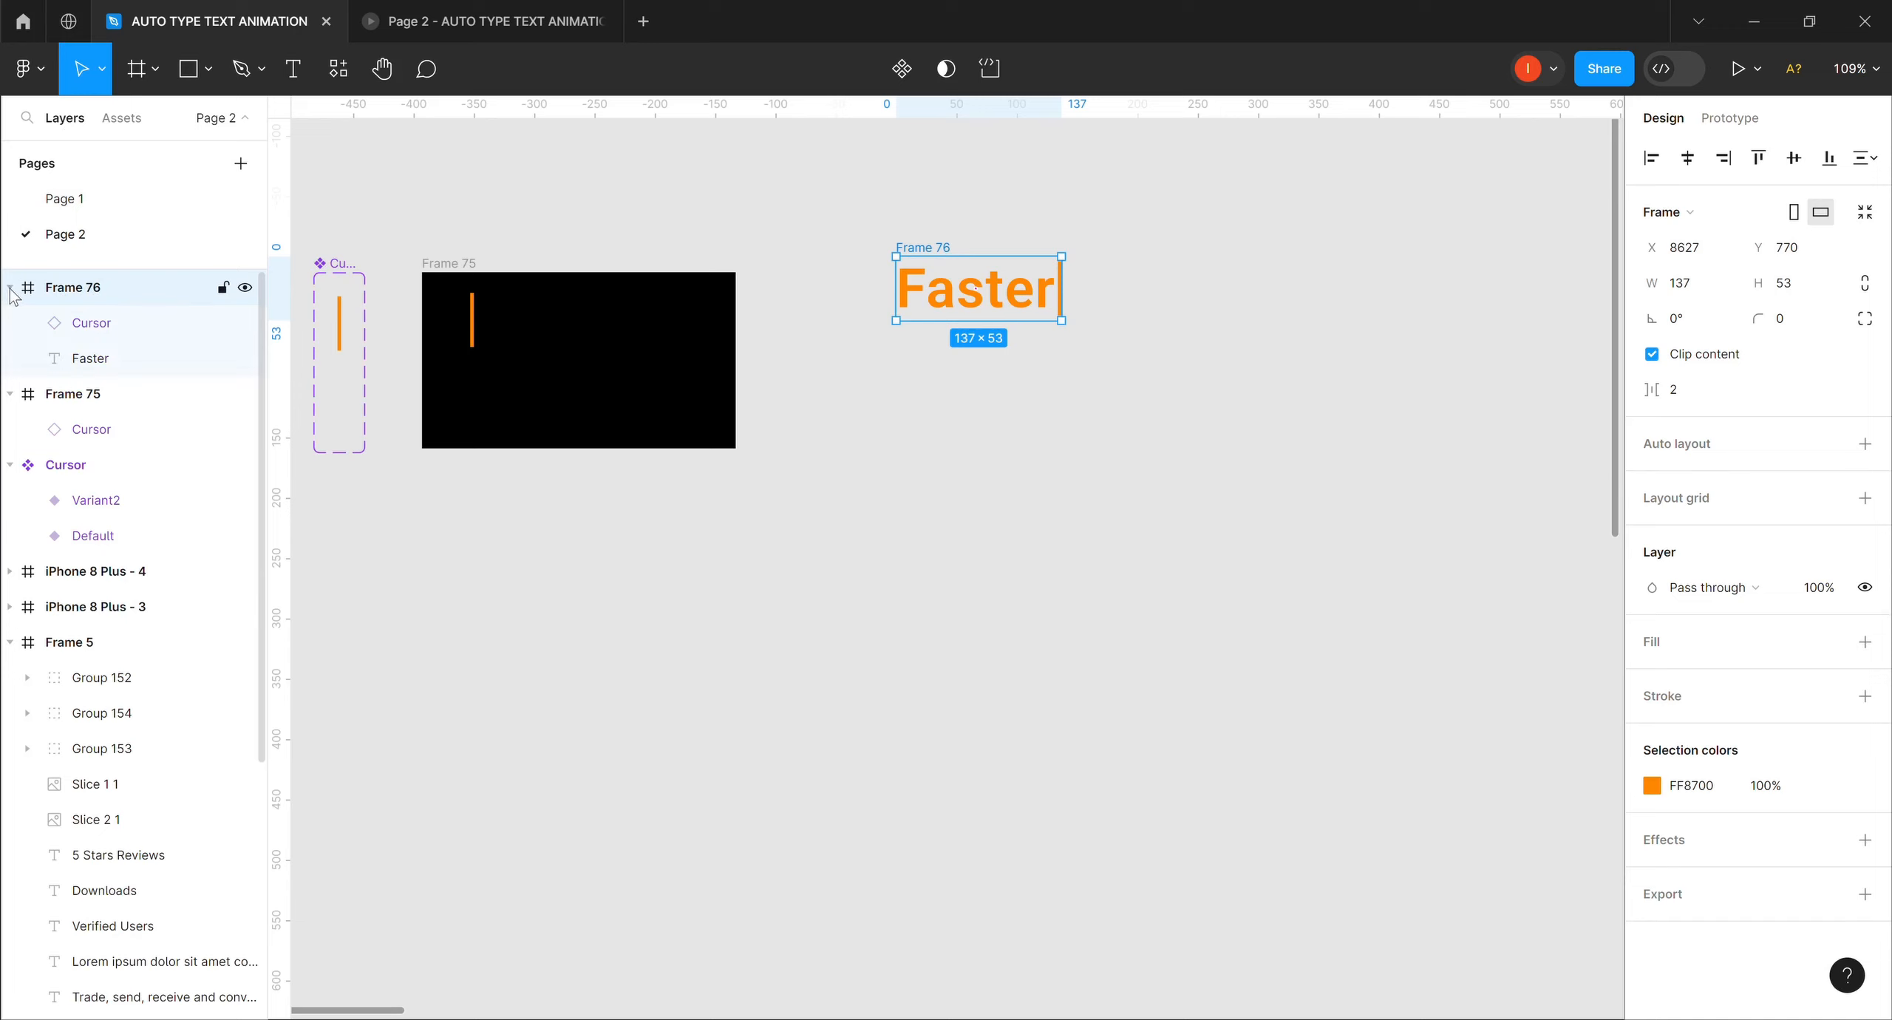
{"action": "left_click", "coordinate": [103, 331]}
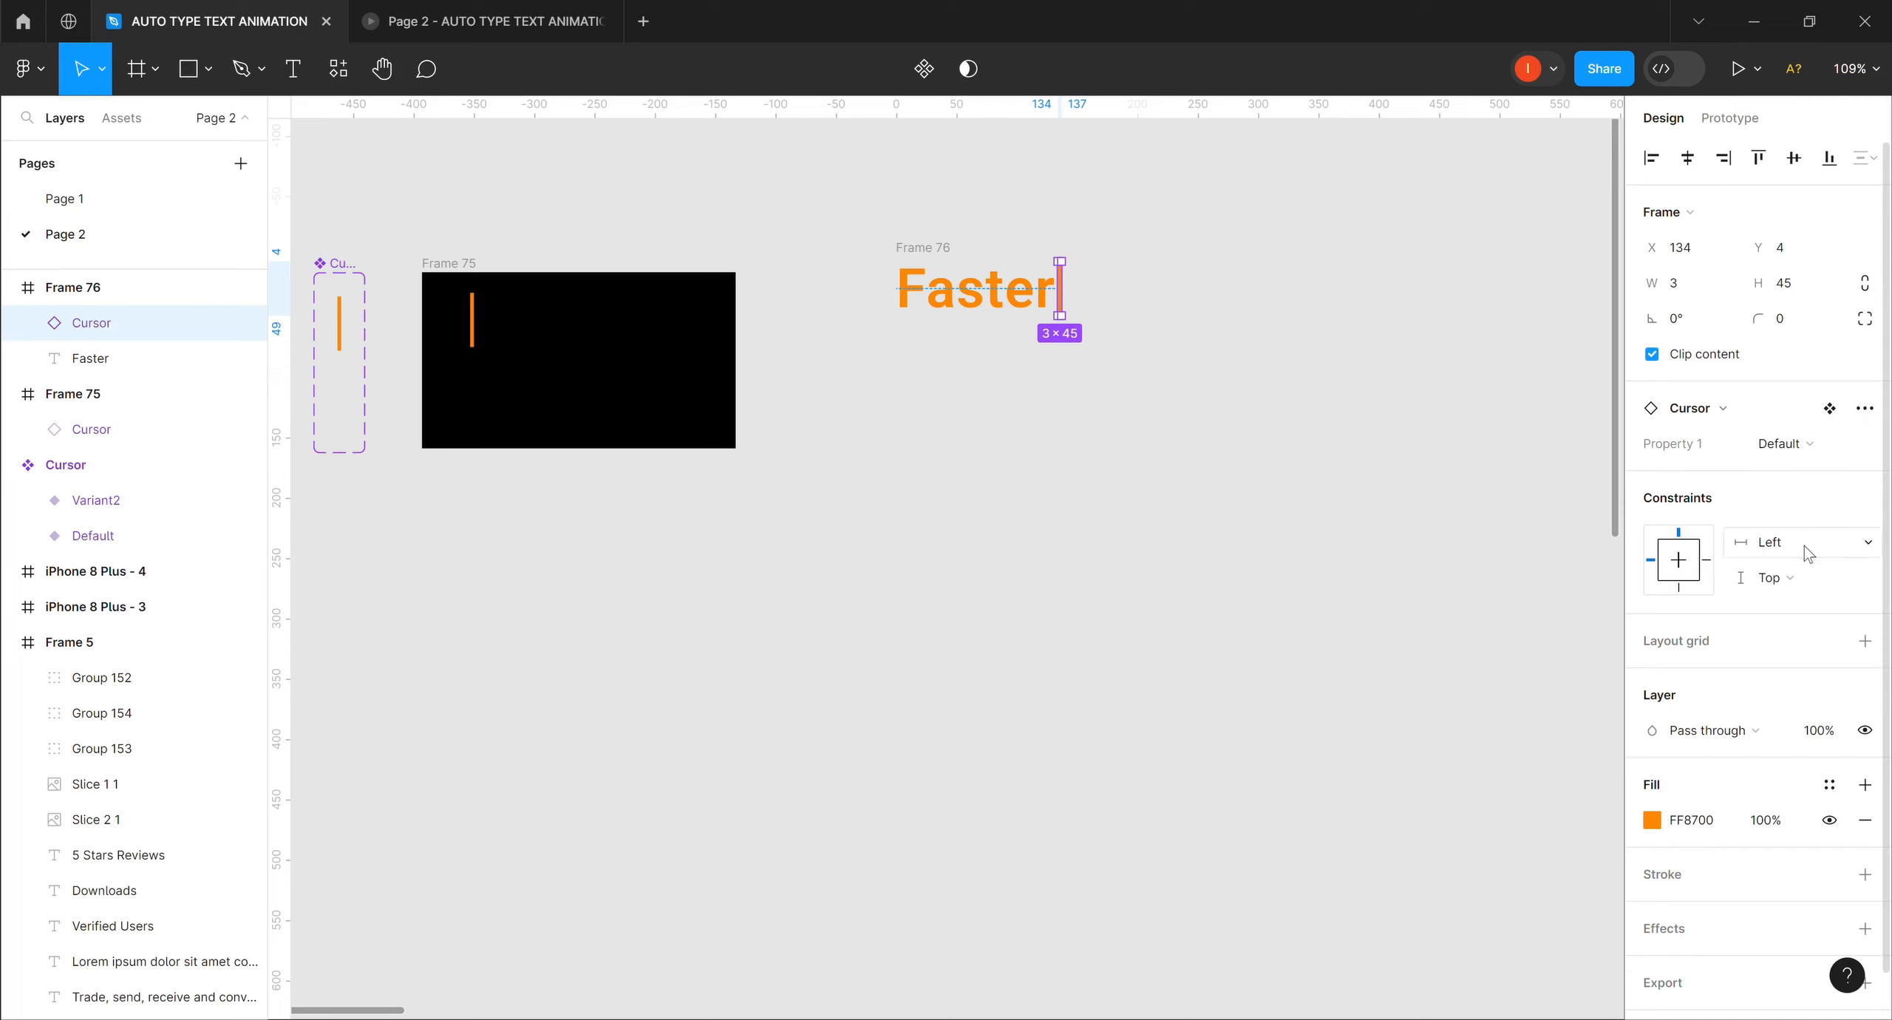
{"action": "left_click", "coordinate": [1868, 544]}
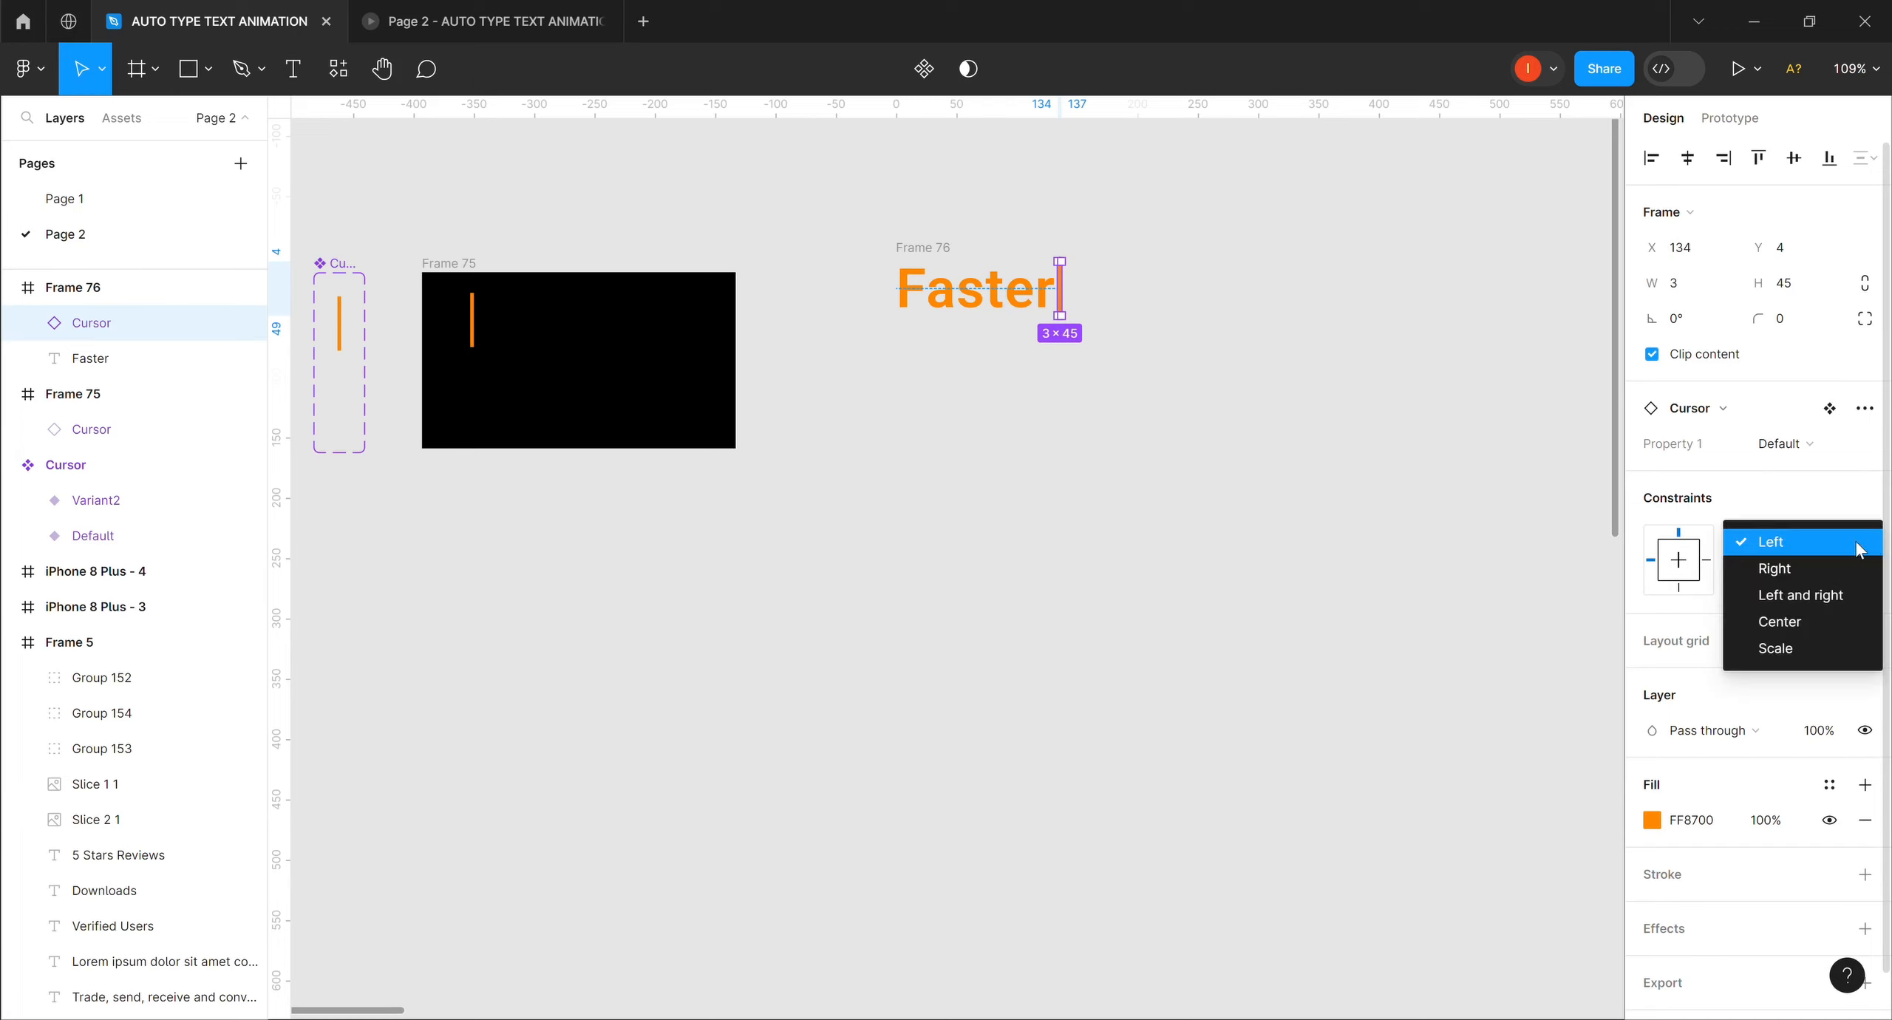
{"action": "left_click", "coordinate": [1797, 569]}
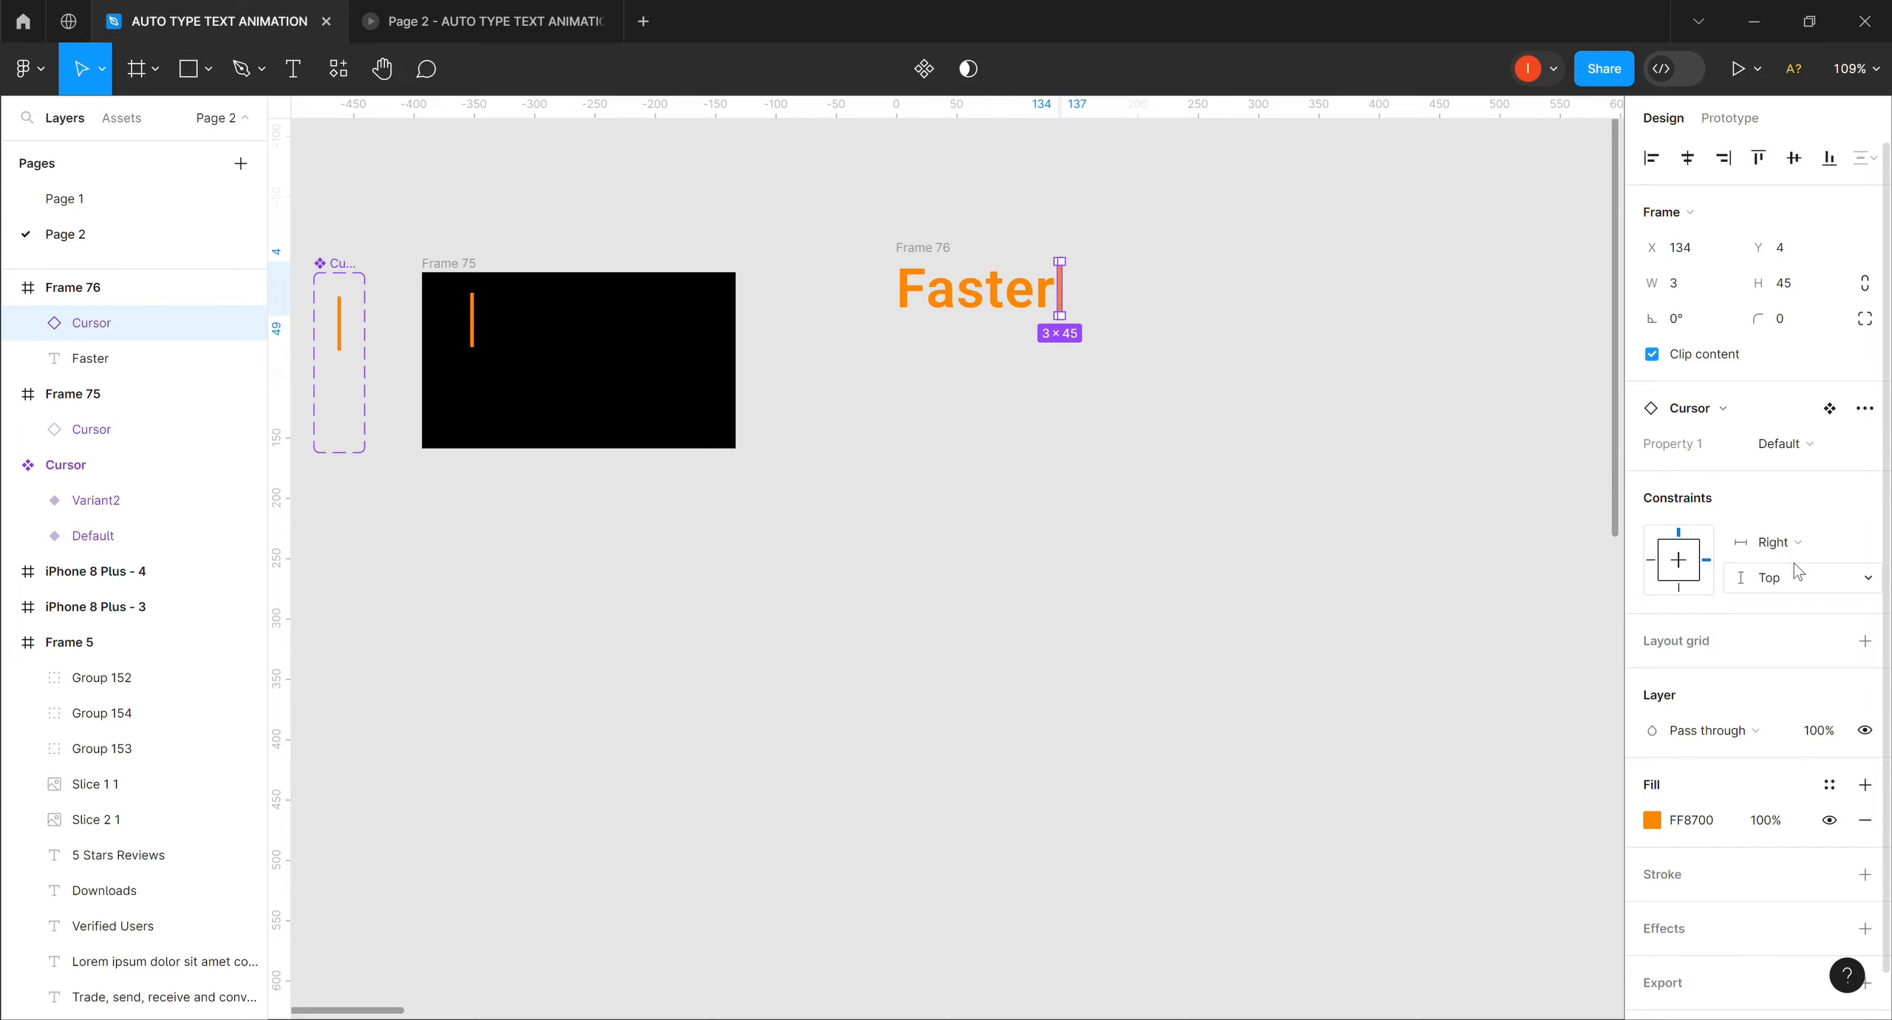
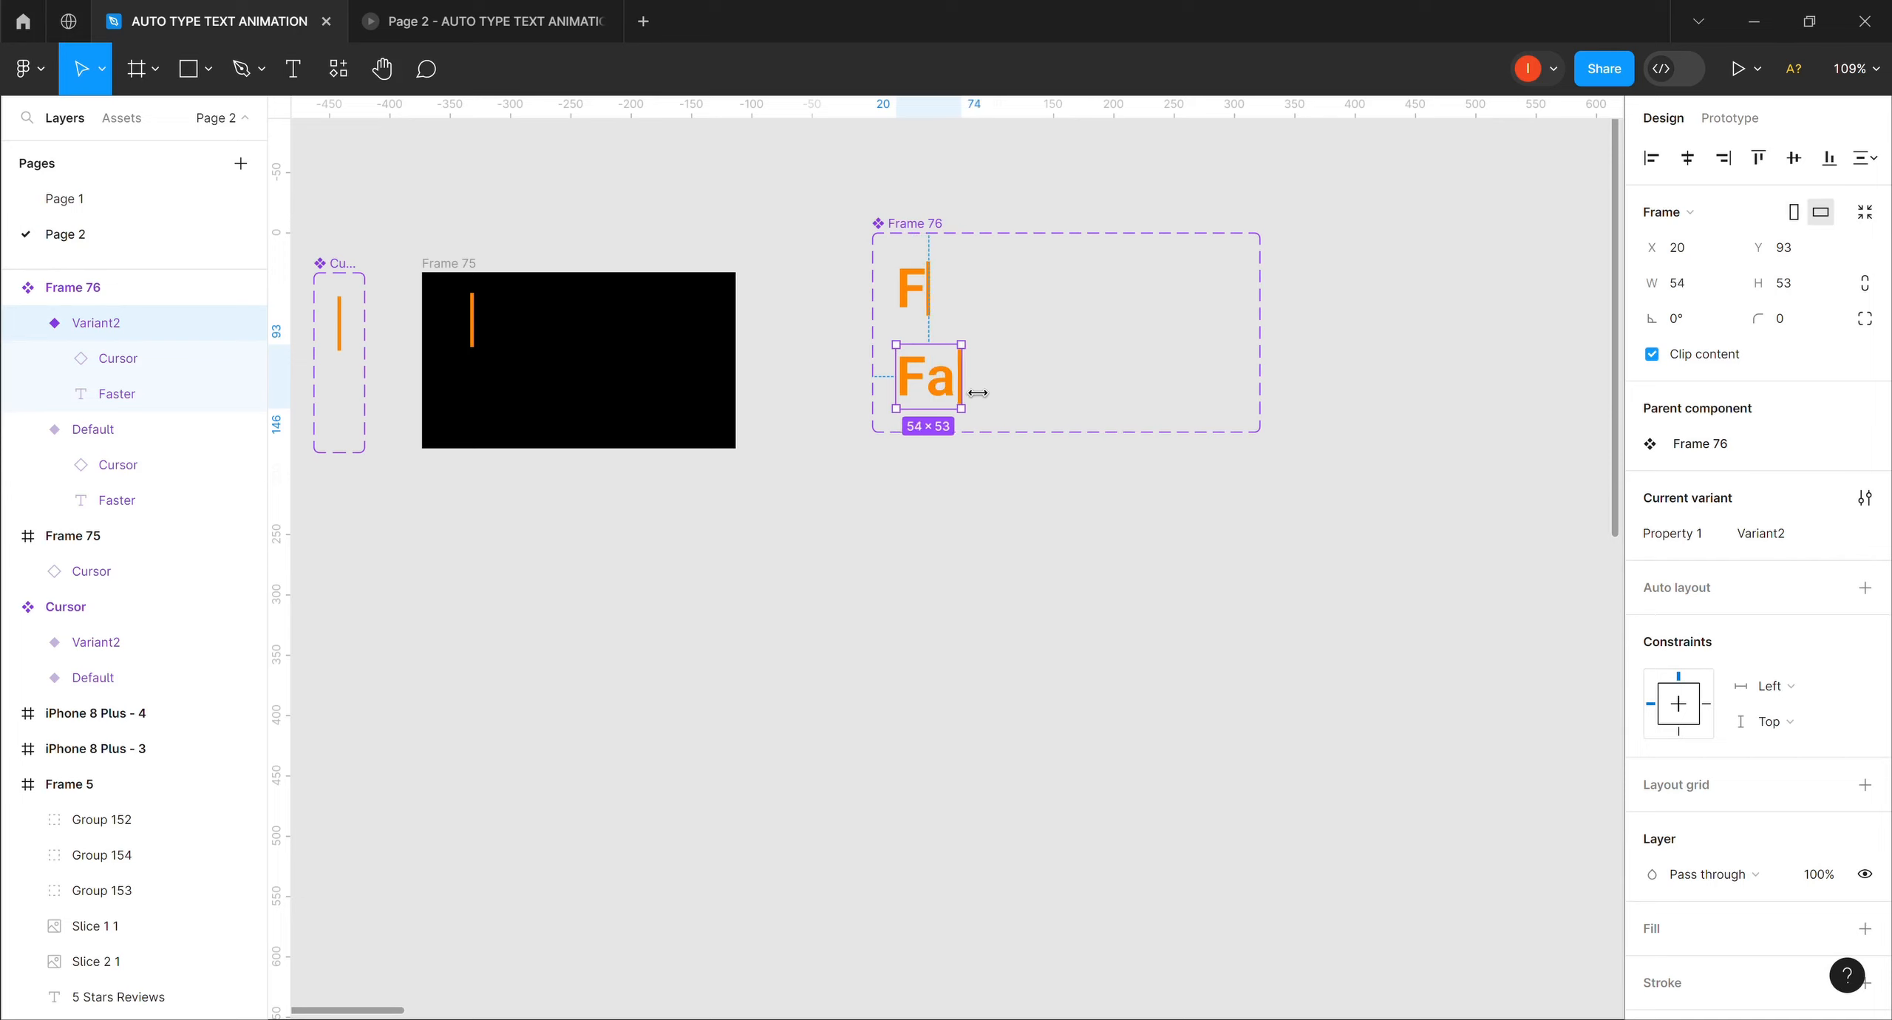
Add a third variant to the Frame 76 component and widen it to 77 to reveal "Fas".
{"action": "left_click", "coordinate": [1049, 367]}
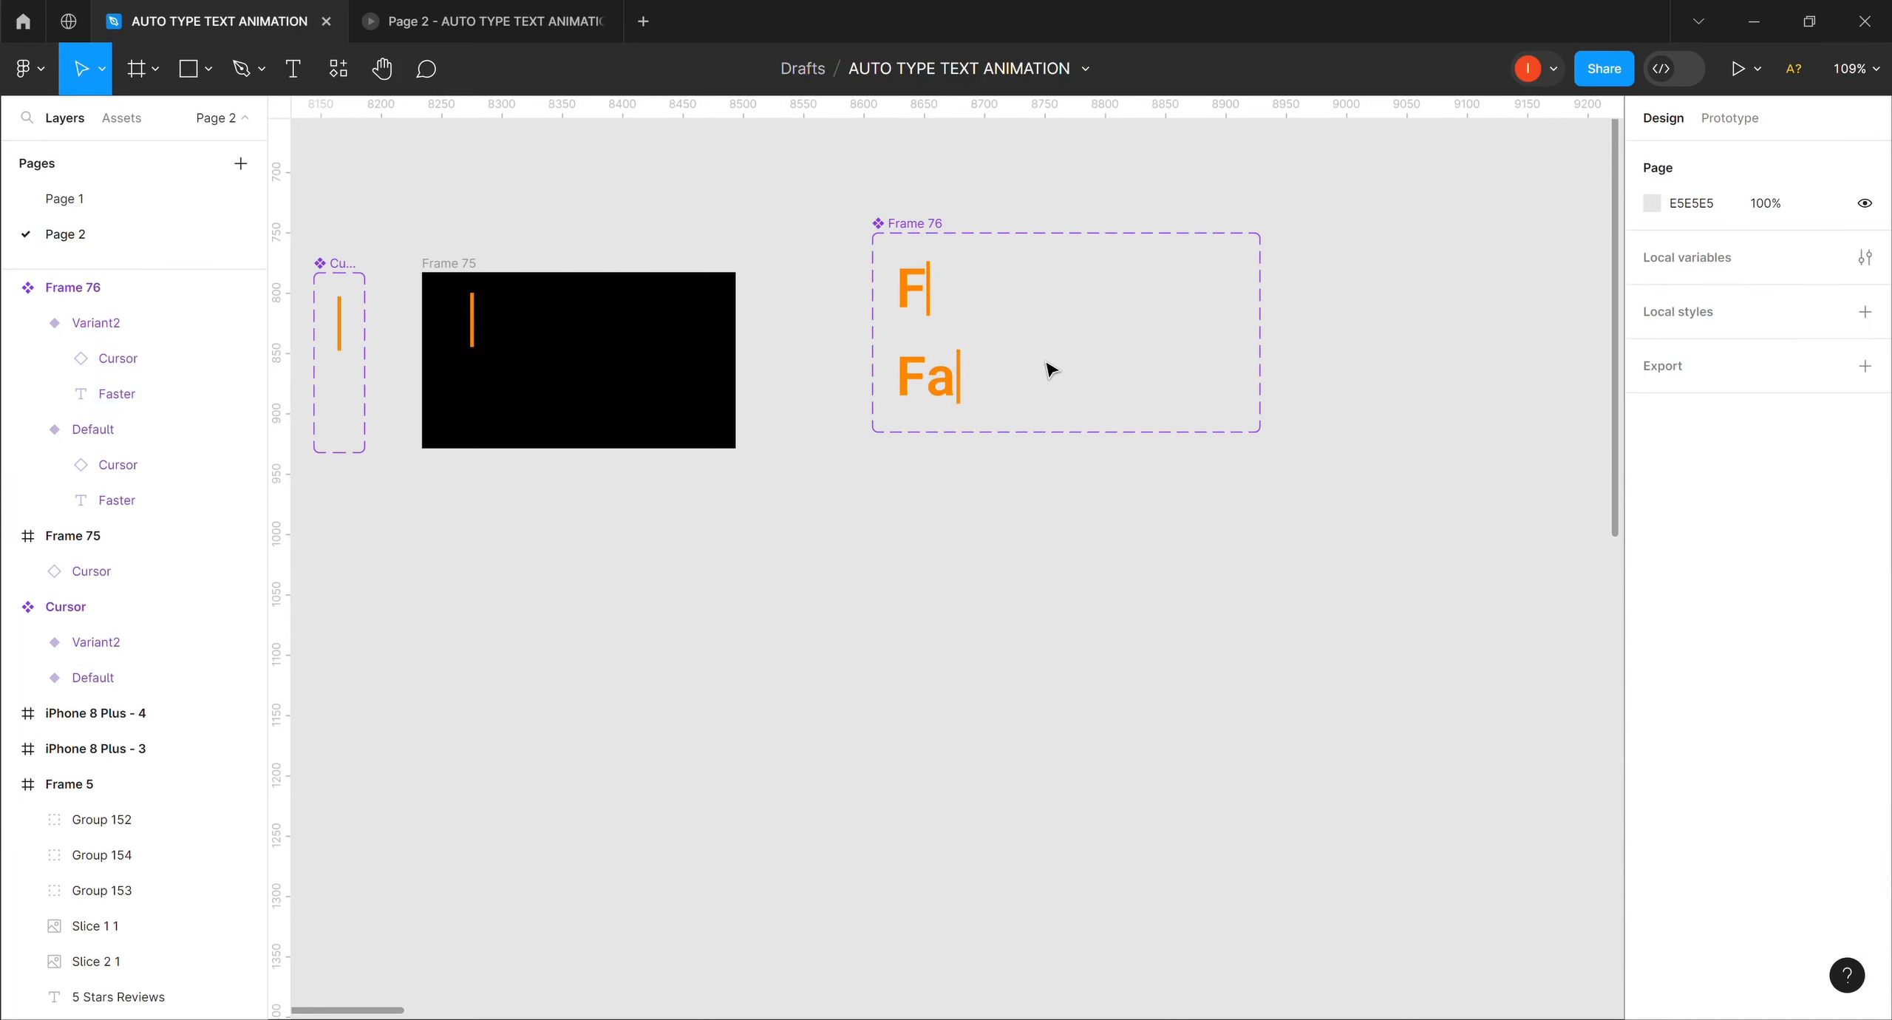
{"action": "left_click", "coordinate": [945, 381]}
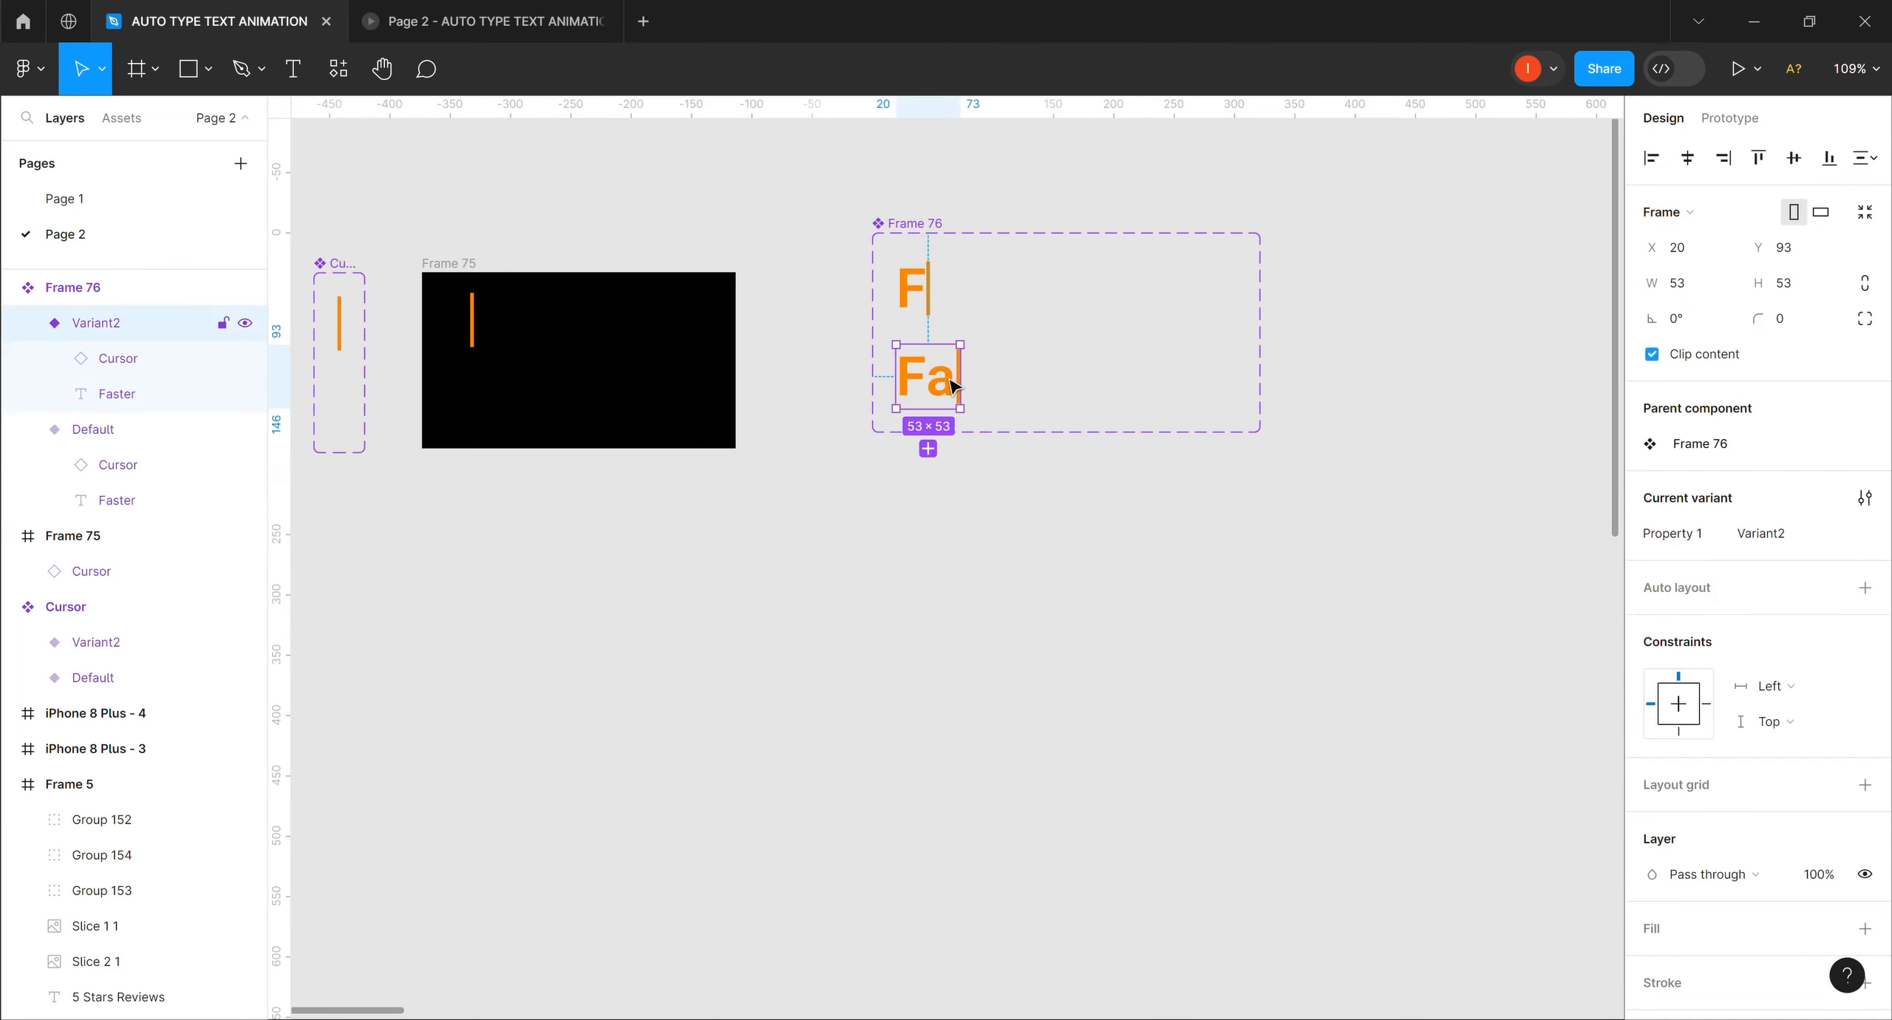
{"action": "left_click", "coordinate": [928, 449]}
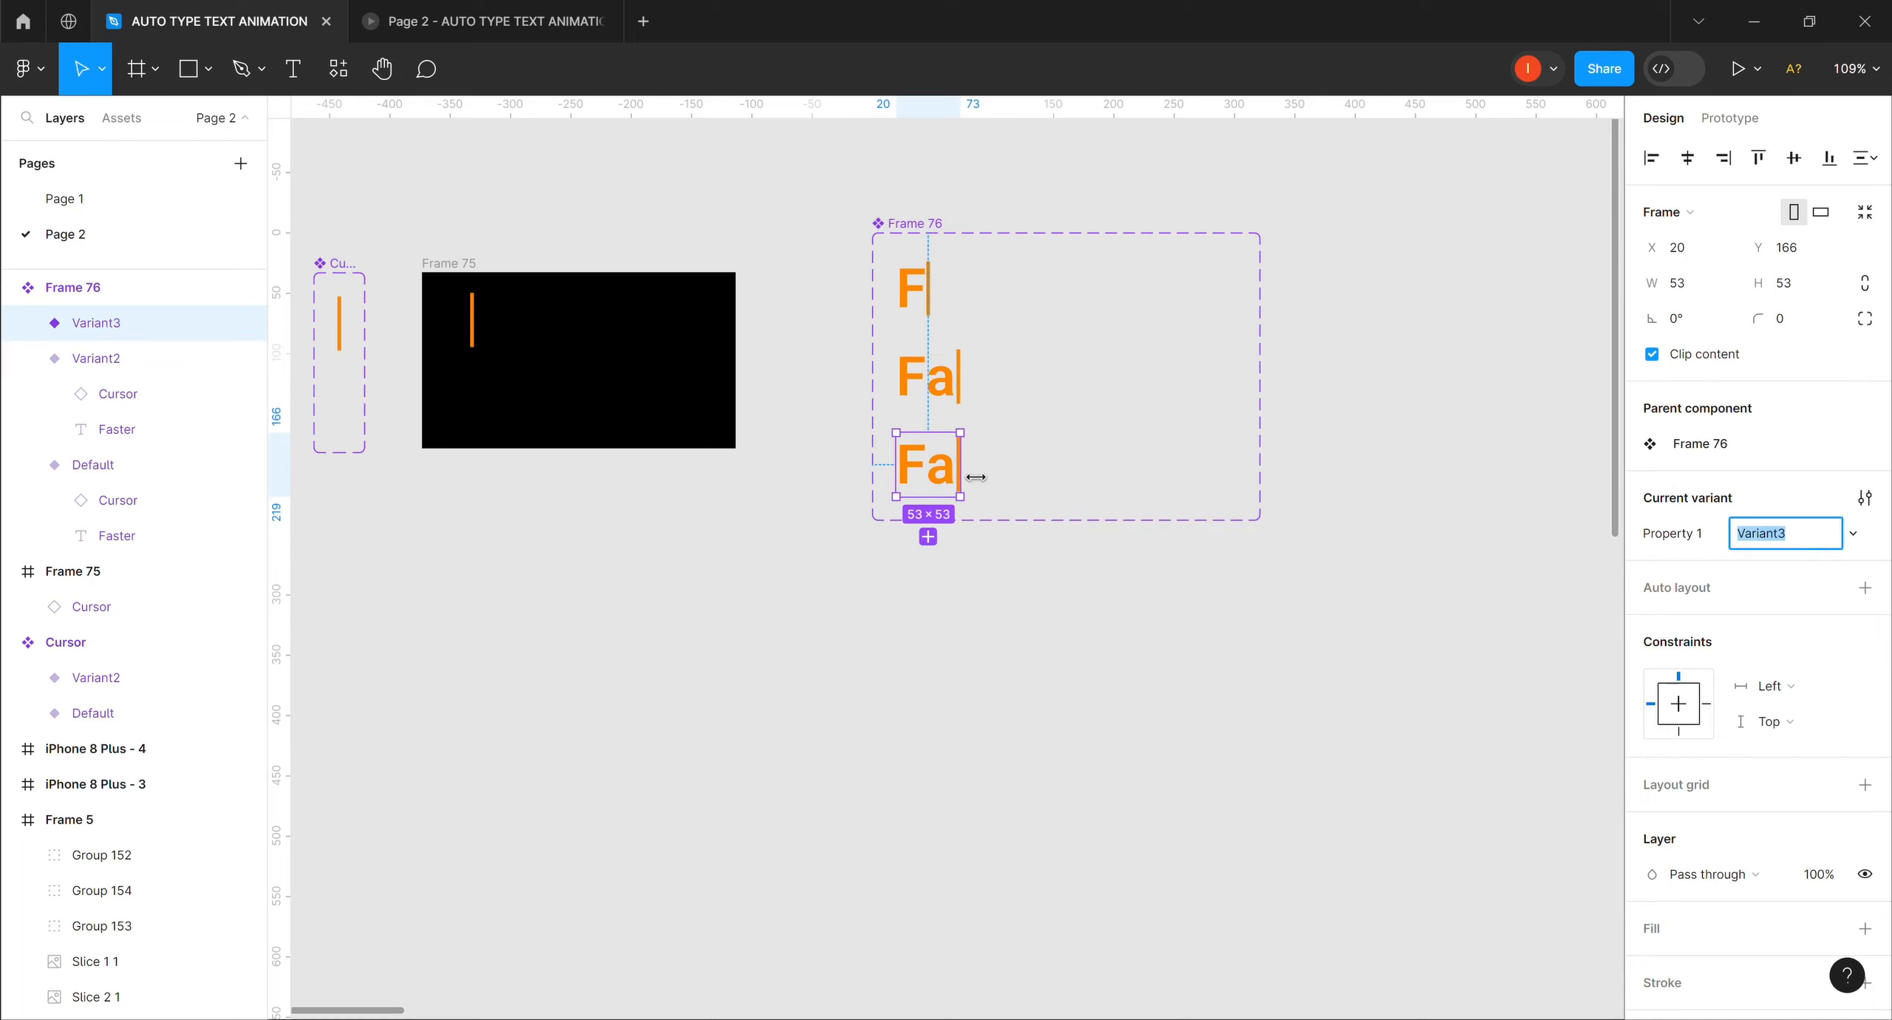
{"action": "left_click_drag", "start_coordinate": [976, 477], "coordinate": [1006, 476]}
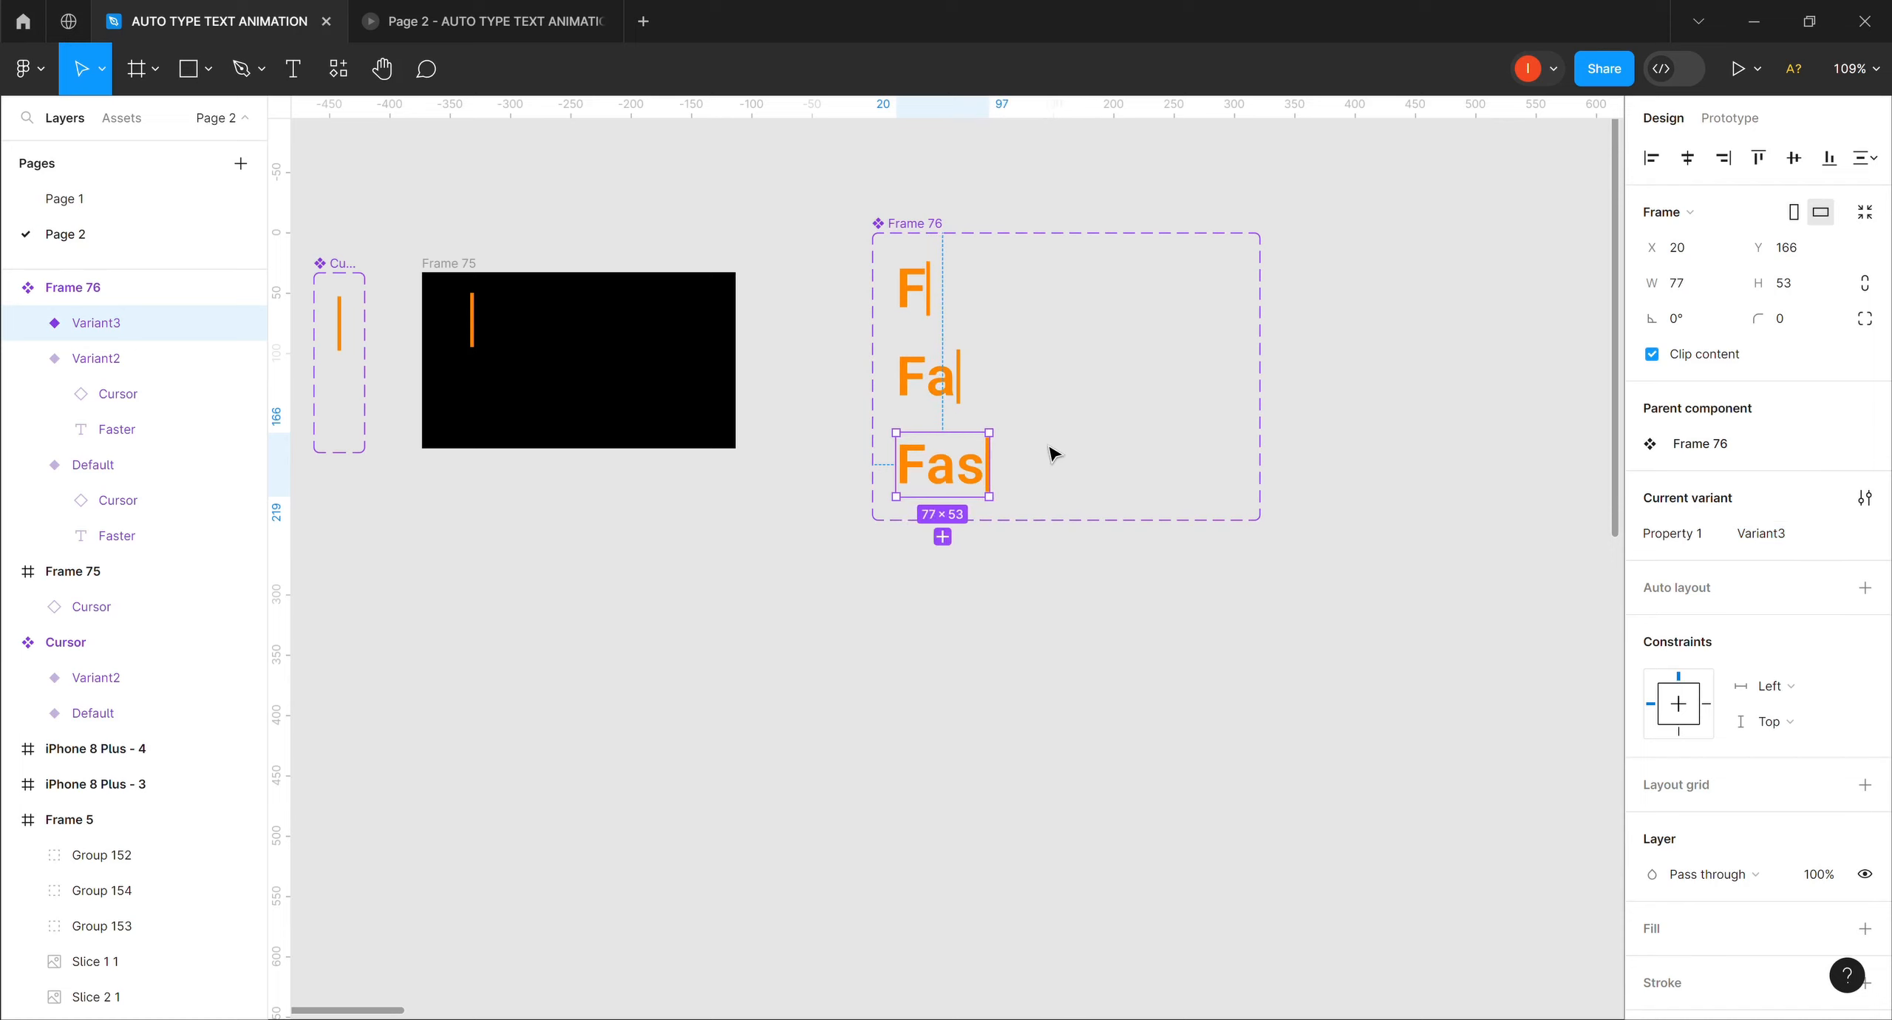
{"action": "left_click", "coordinate": [1053, 452]}
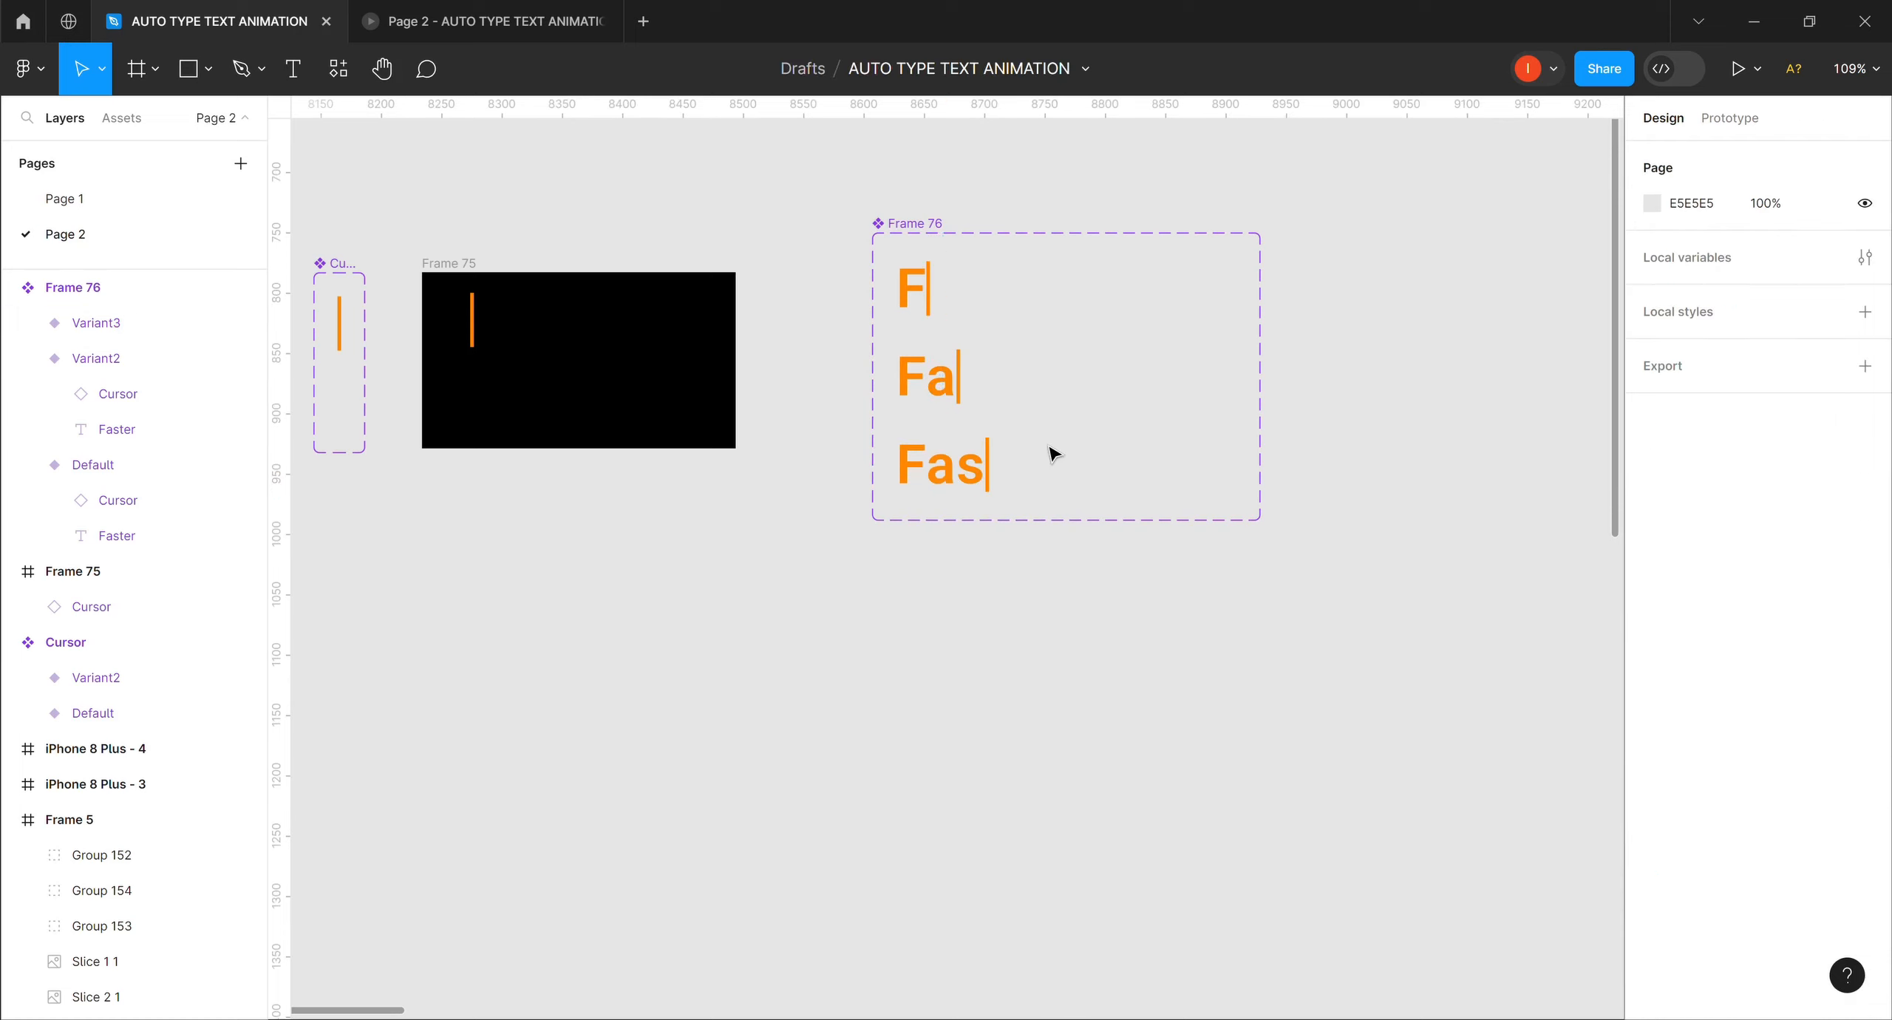
Add a fourth variant to the Frame 76 component and widen it to 95 to reveal "Fast".
{"action": "left_click", "coordinate": [976, 473]}
{"action": "left_click", "coordinate": [942, 537]}
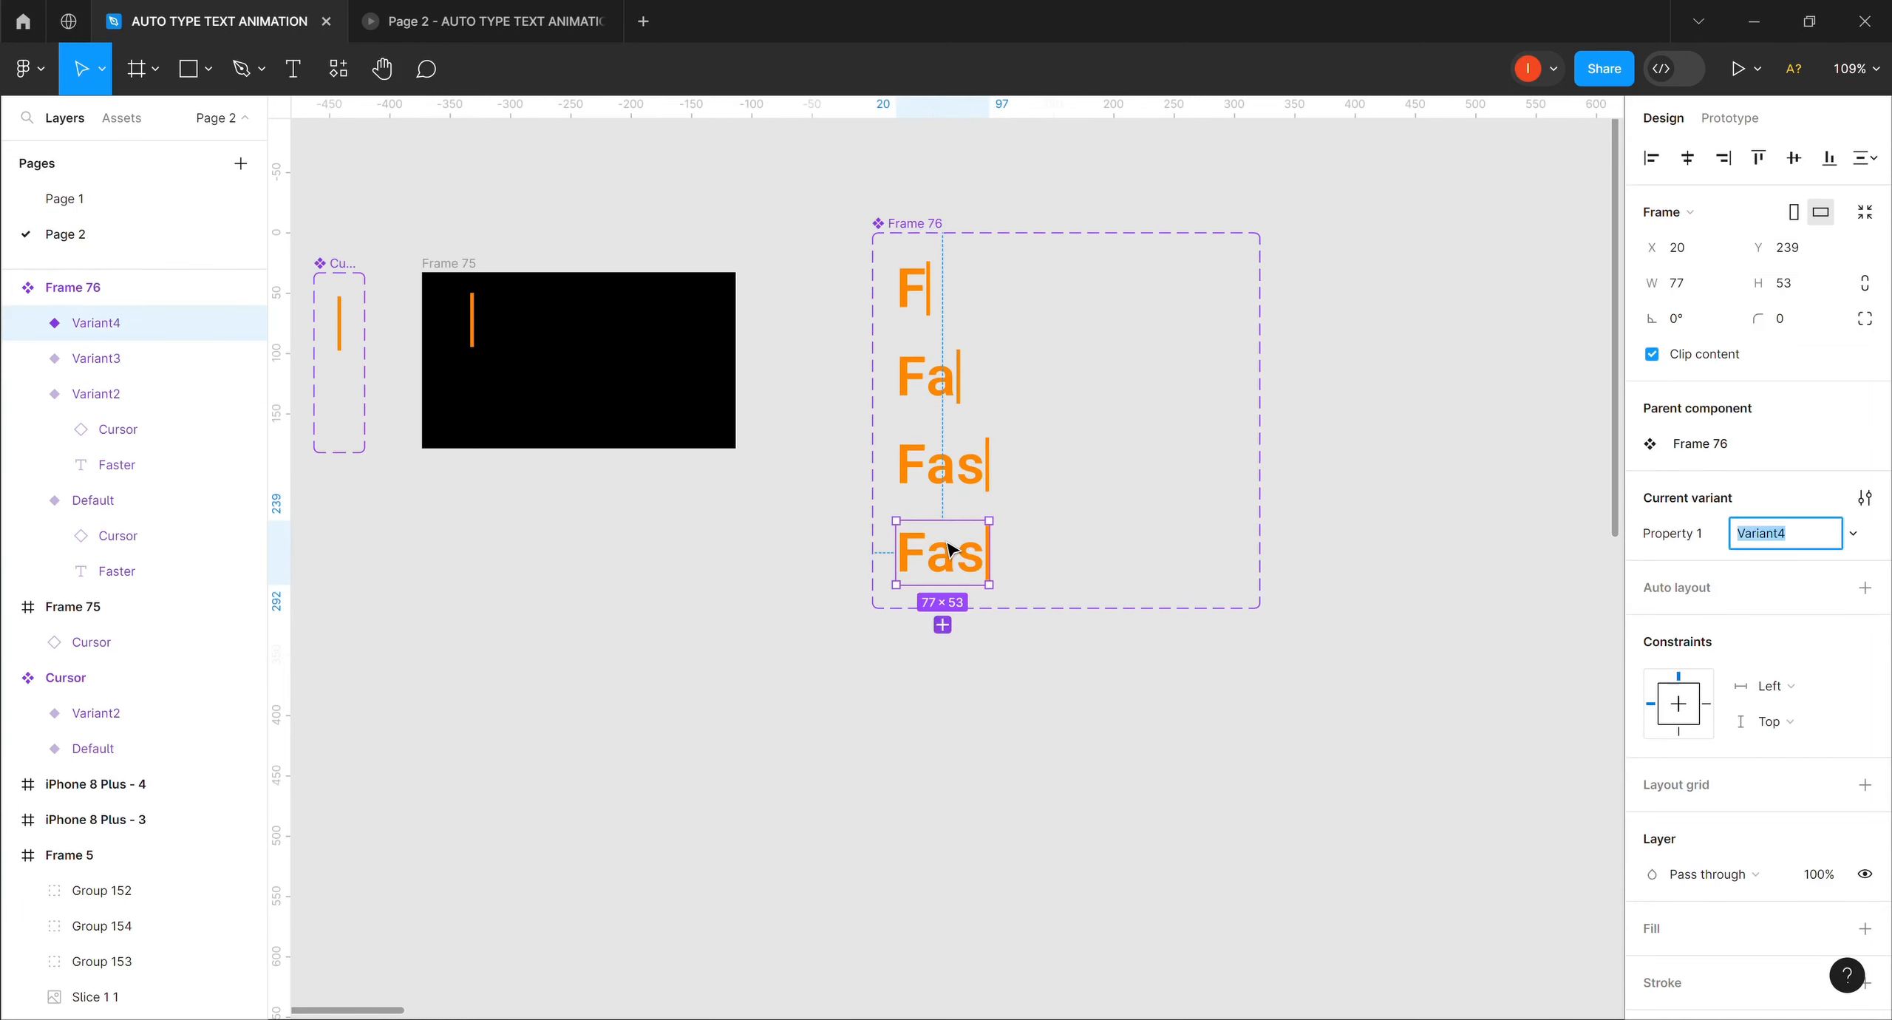
{"action": "left_click_drag", "start_coordinate": [1005, 559], "coordinate": [1029, 561]}
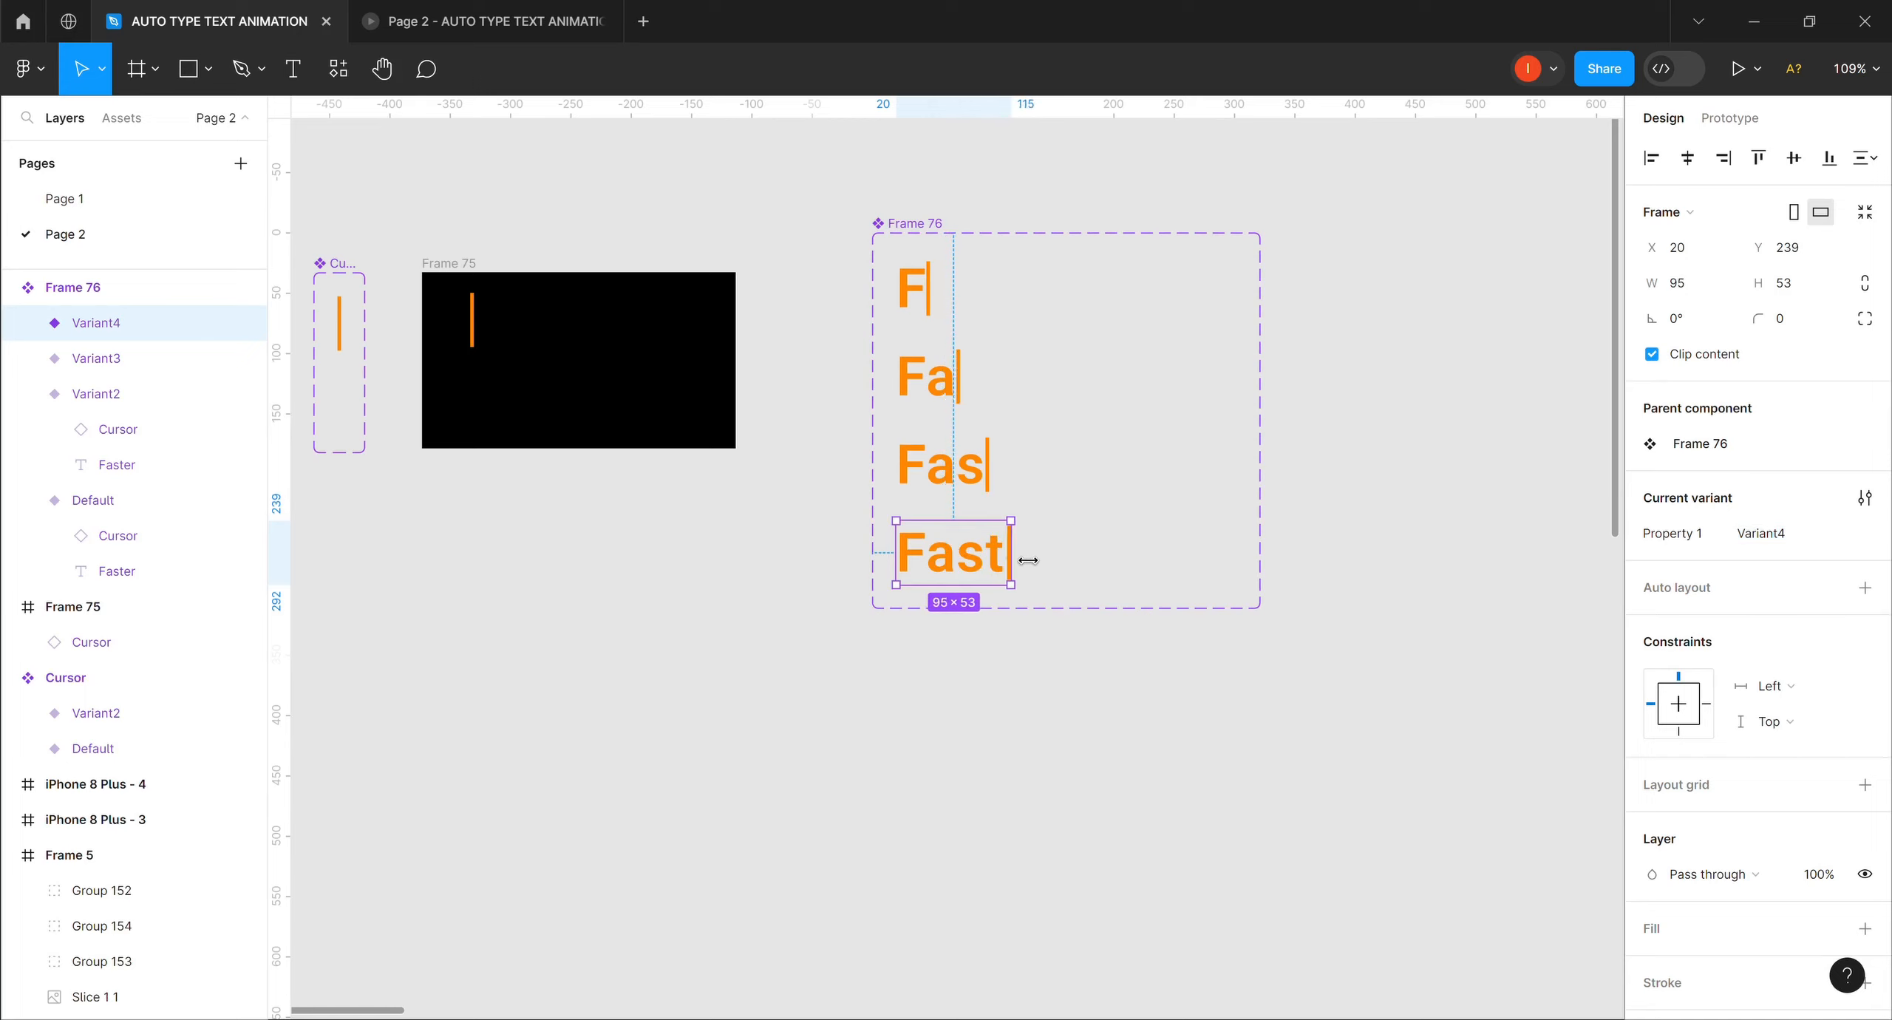
{"action": "left_click", "coordinate": [1061, 540]}
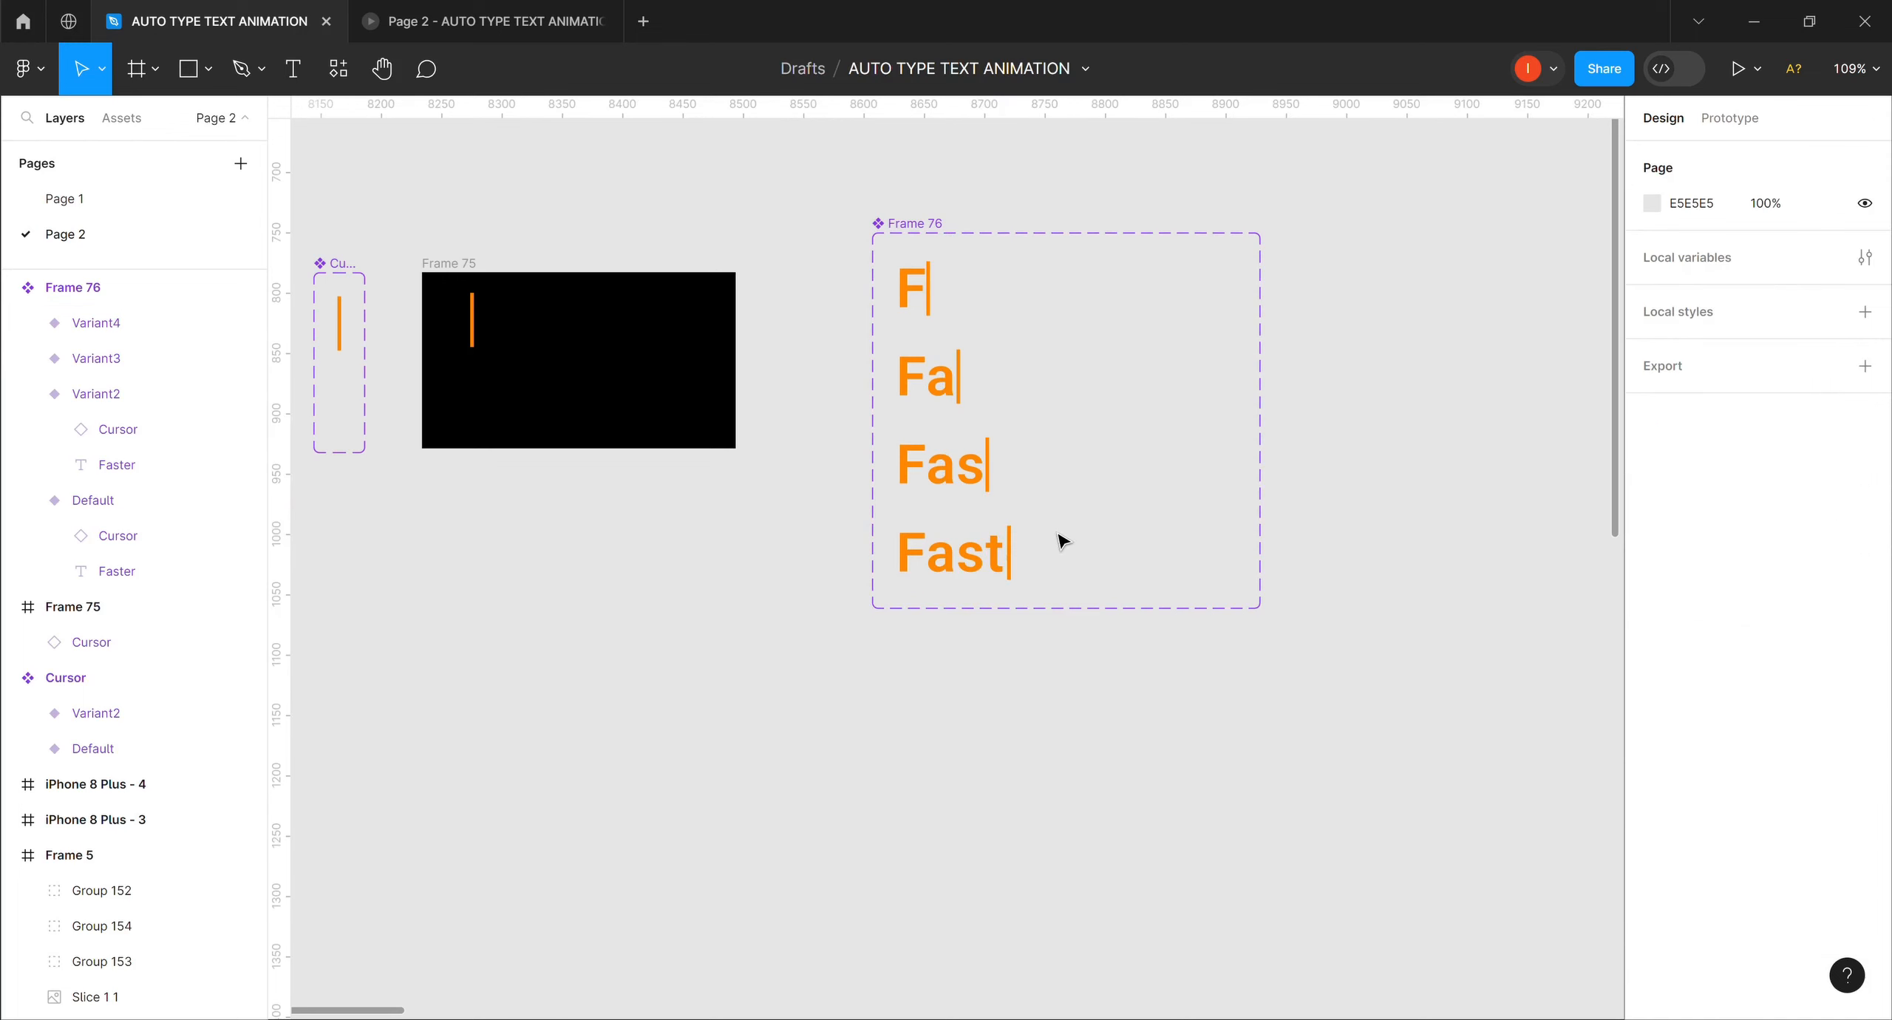
Add a fifth variant to the Frame 76 component and widen it to 118 to reveal "Faste".
{"action": "left_click", "coordinate": [997, 550]}
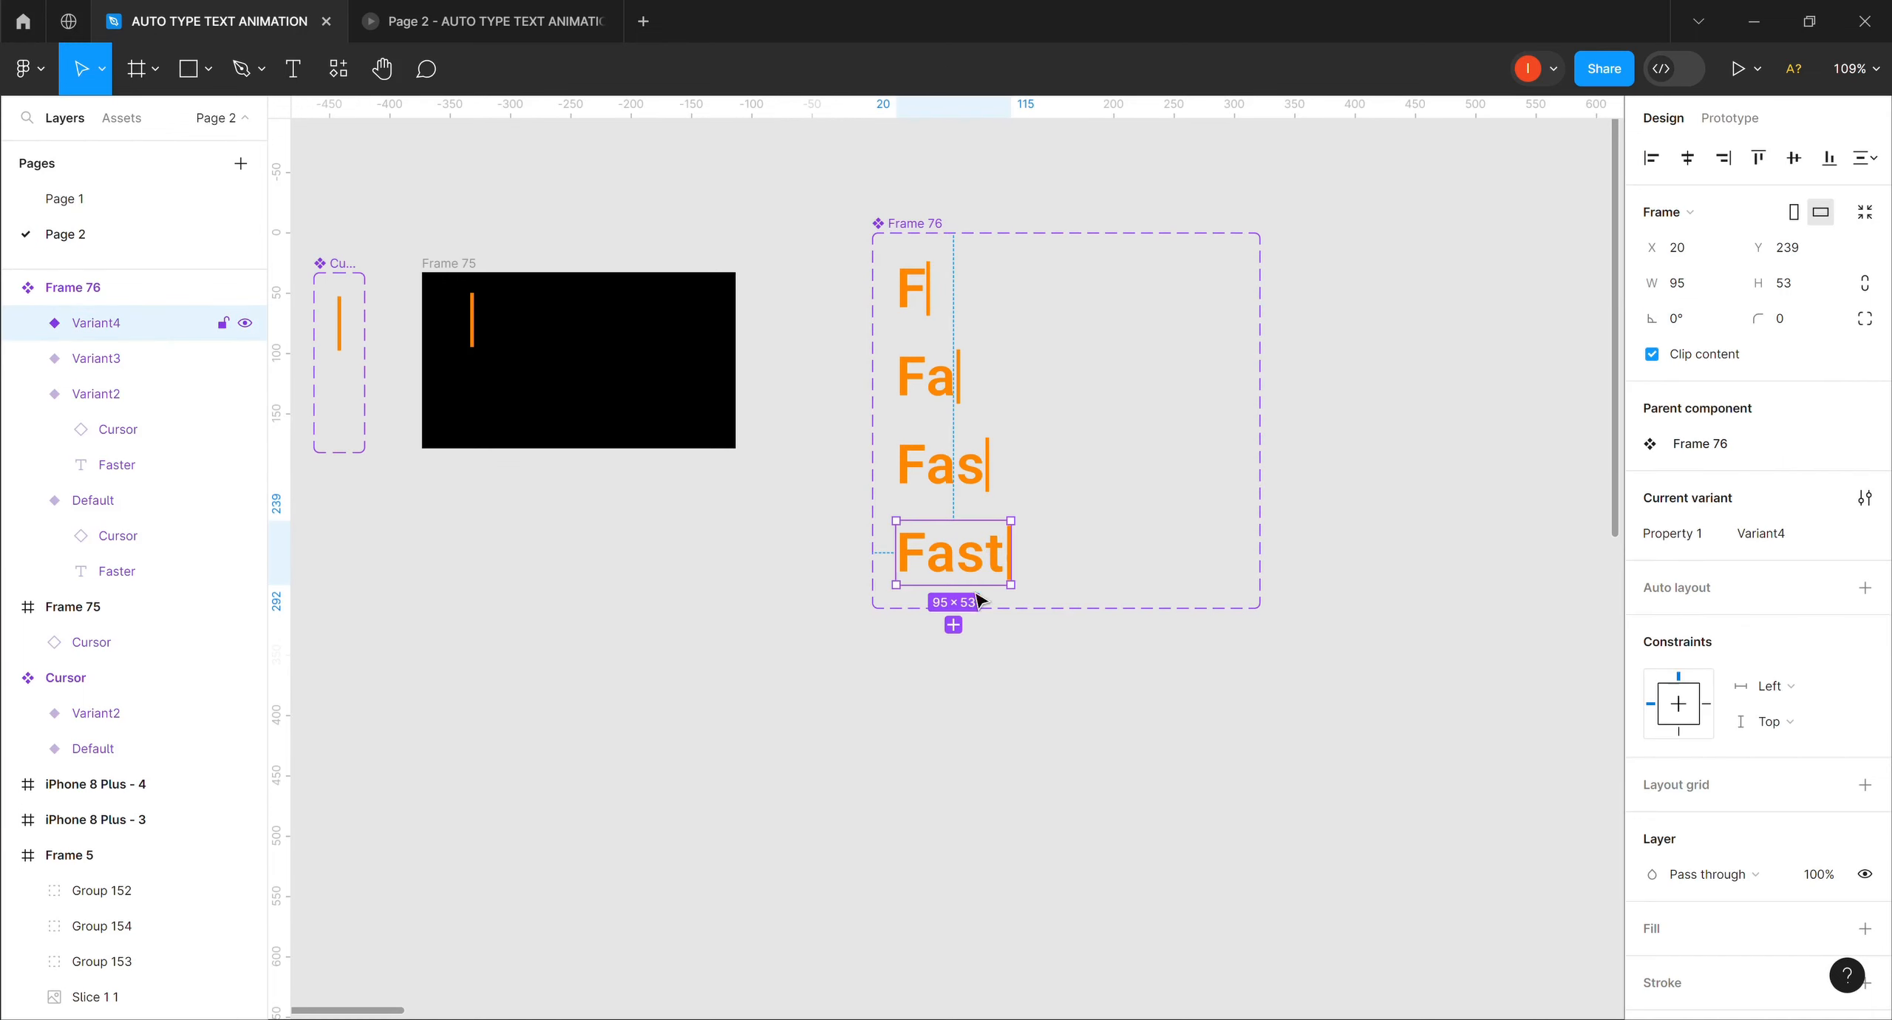
{"action": "left_click", "coordinate": [953, 625]}
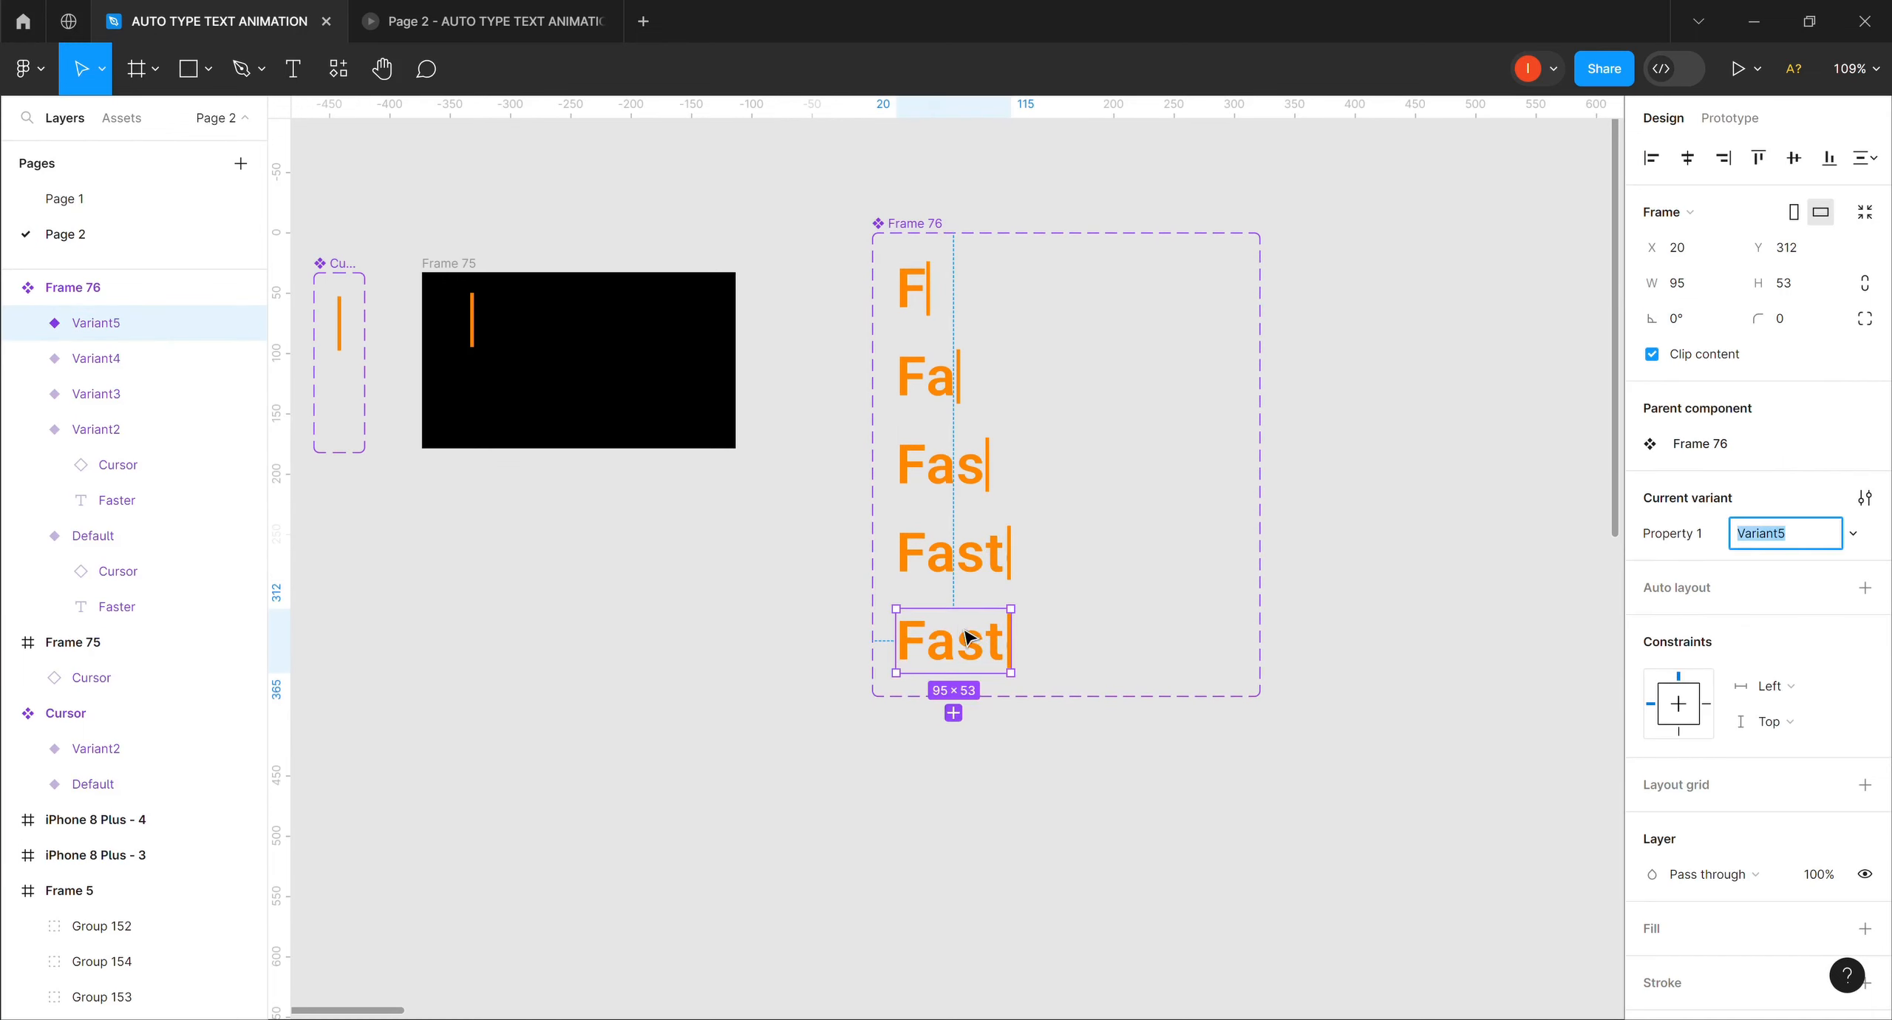
{"action": "left_click_drag", "start_coordinate": [1023, 649], "coordinate": [1056, 649]}
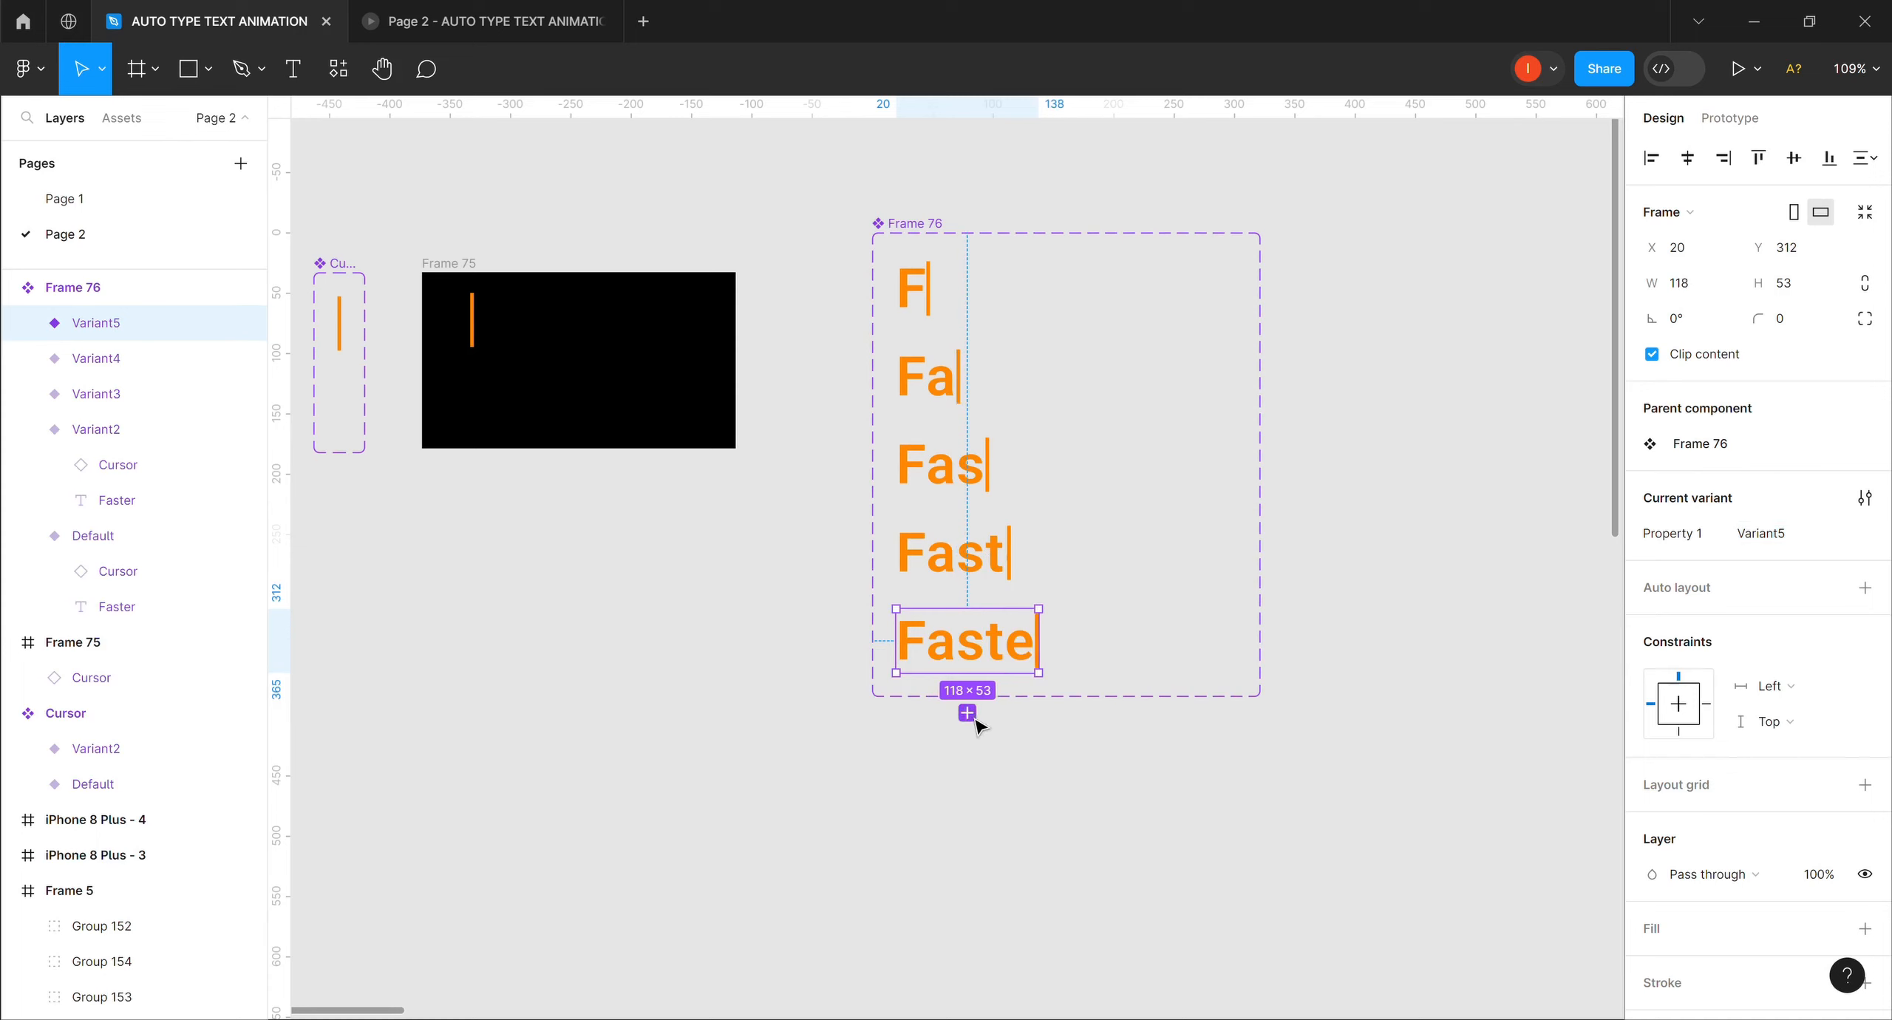
Add a sixth variant to the Frame 76 component and widen it to 137 to reveal "Faster".
{"action": "left_click", "coordinate": [968, 713]}
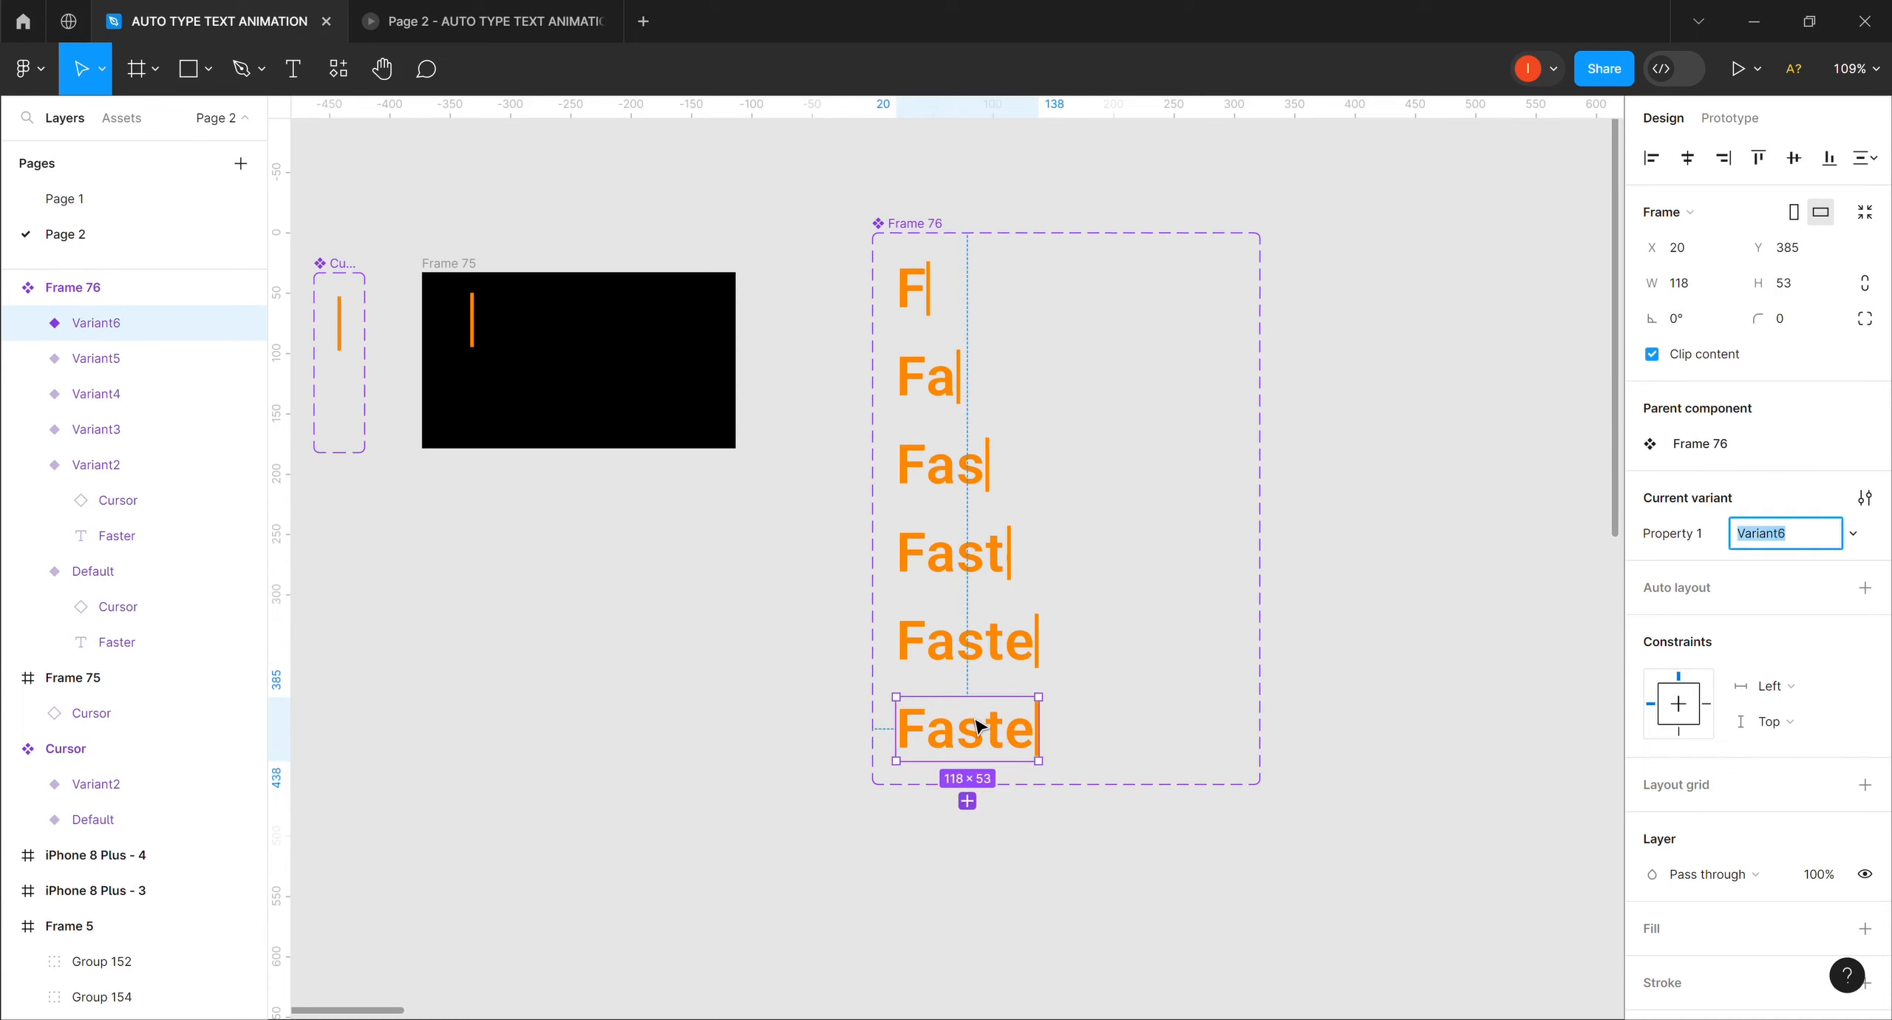
{"action": "left_click", "coordinate": [1059, 741]}
{"action": "left_click_drag", "start_coordinate": [1059, 740], "coordinate": [1080, 743]}
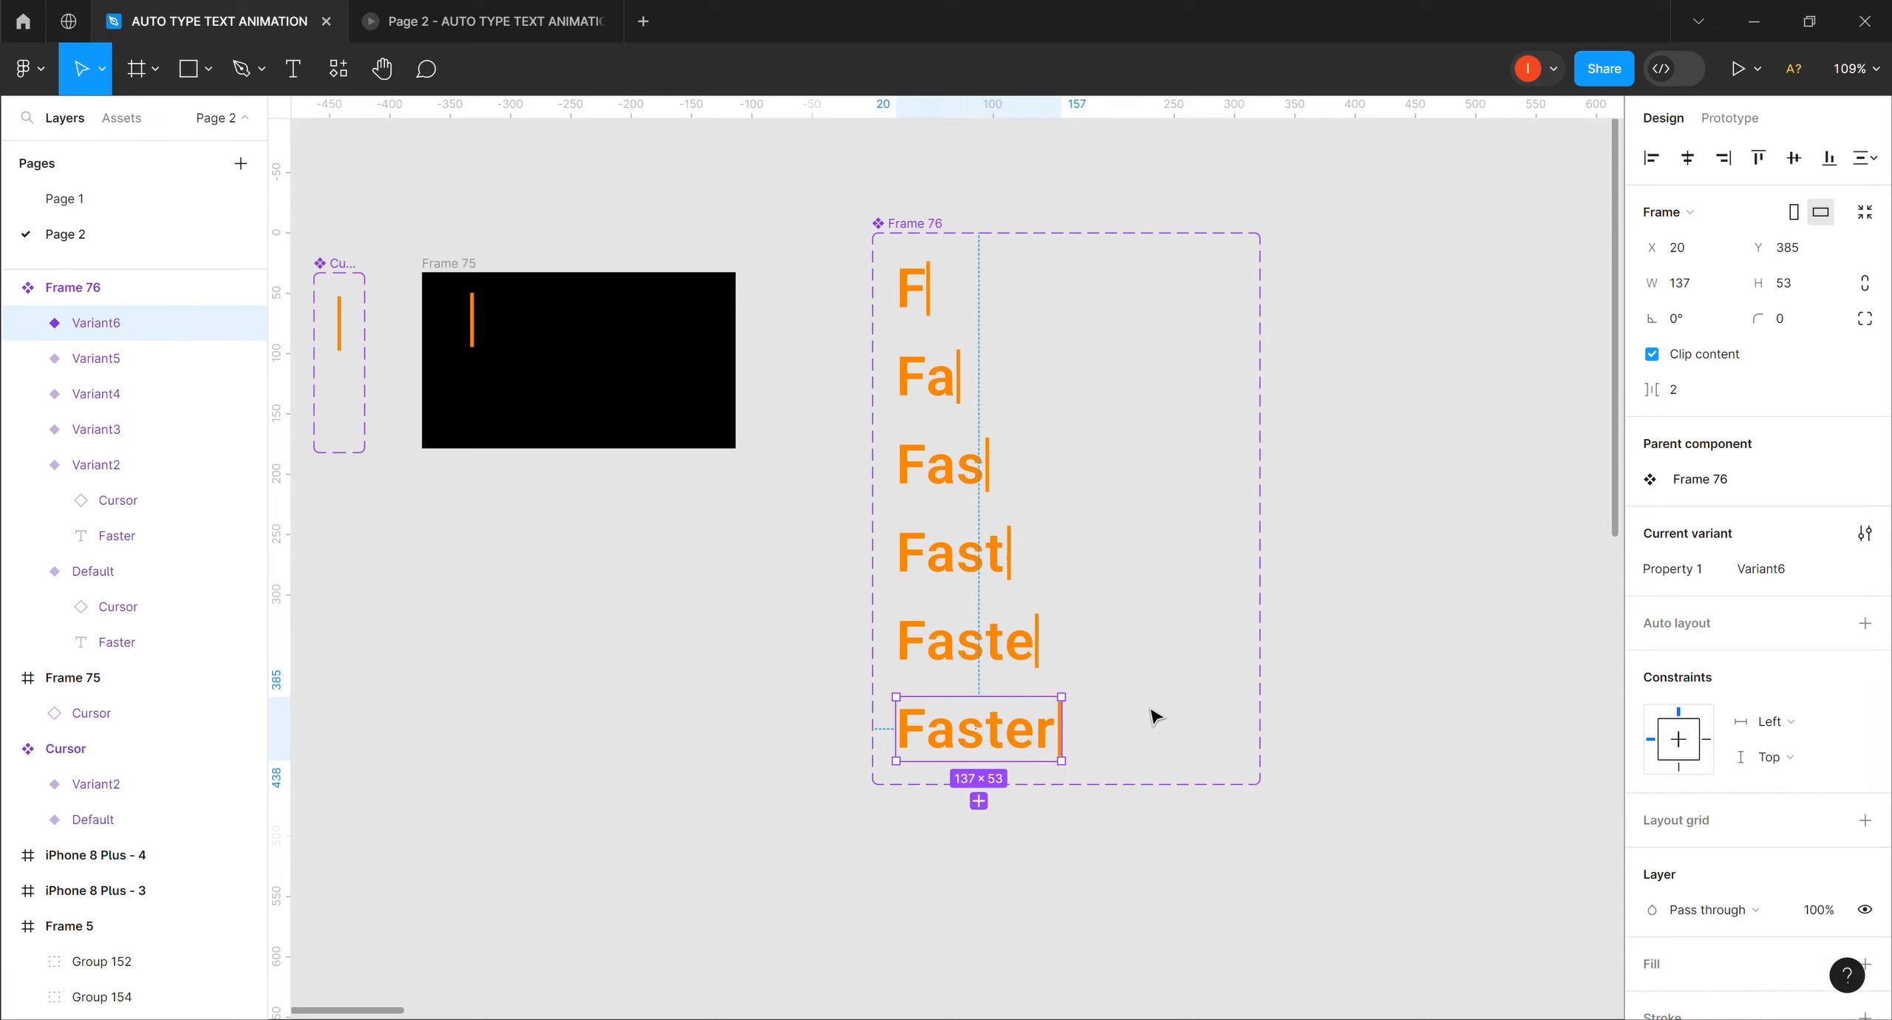
Add seventh and eighth variants to Frame 76, narrowing them to 118 for "Faste" and 95 for "Fast".
{"action": "left_click", "coordinate": [980, 802]}
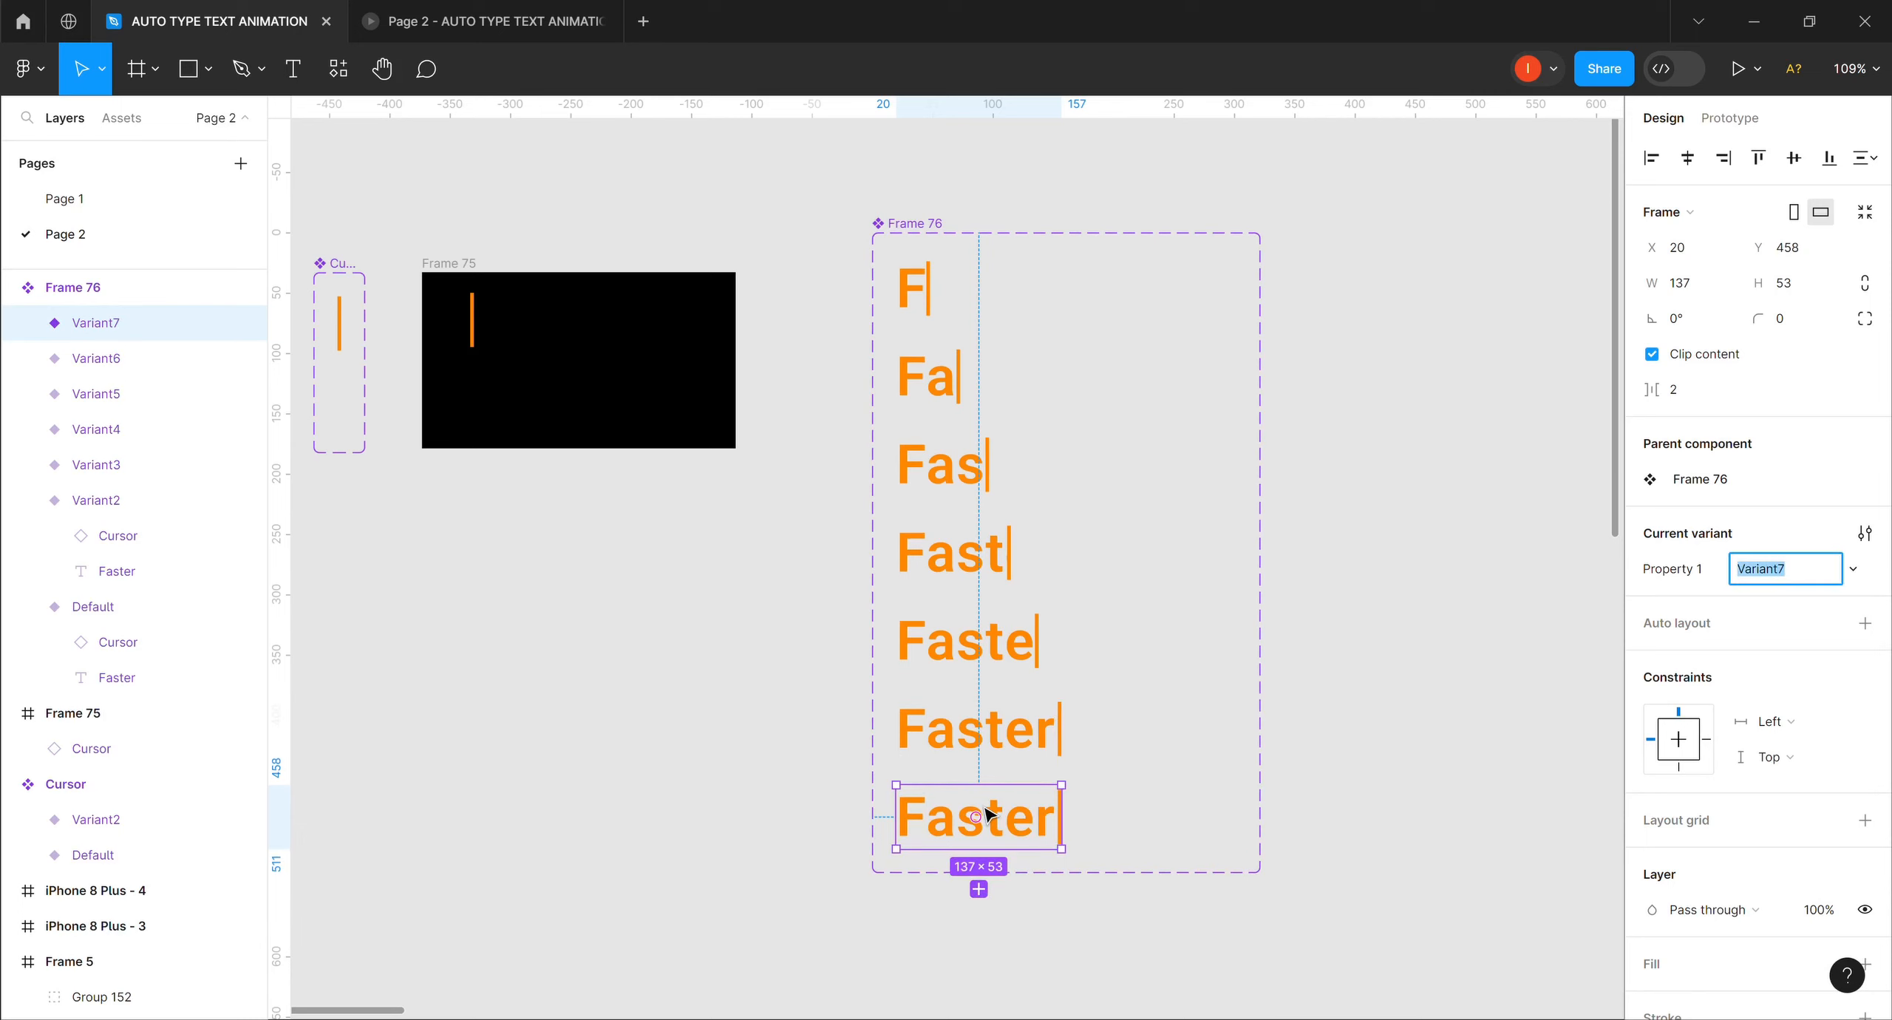
{"action": "left_click_drag", "start_coordinate": [1080, 823], "coordinate": [1060, 823]}
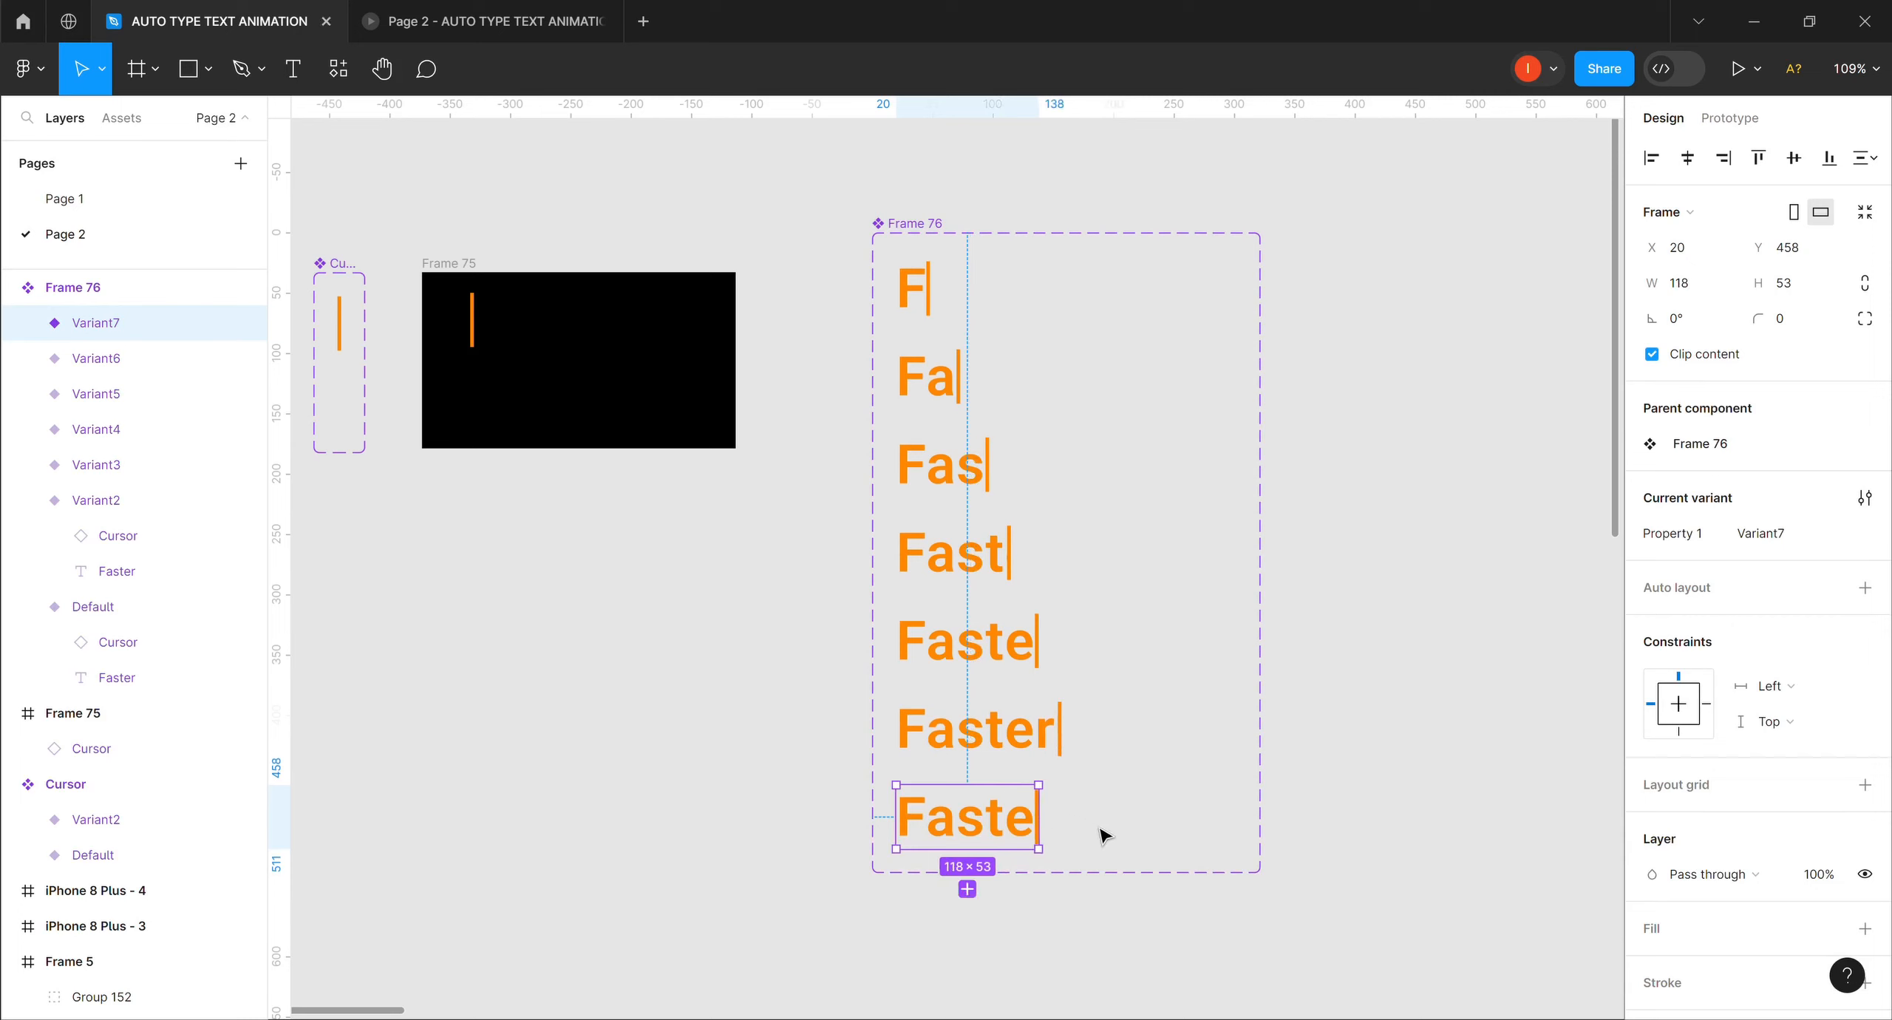
{"action": "left_click", "coordinate": [969, 893]}
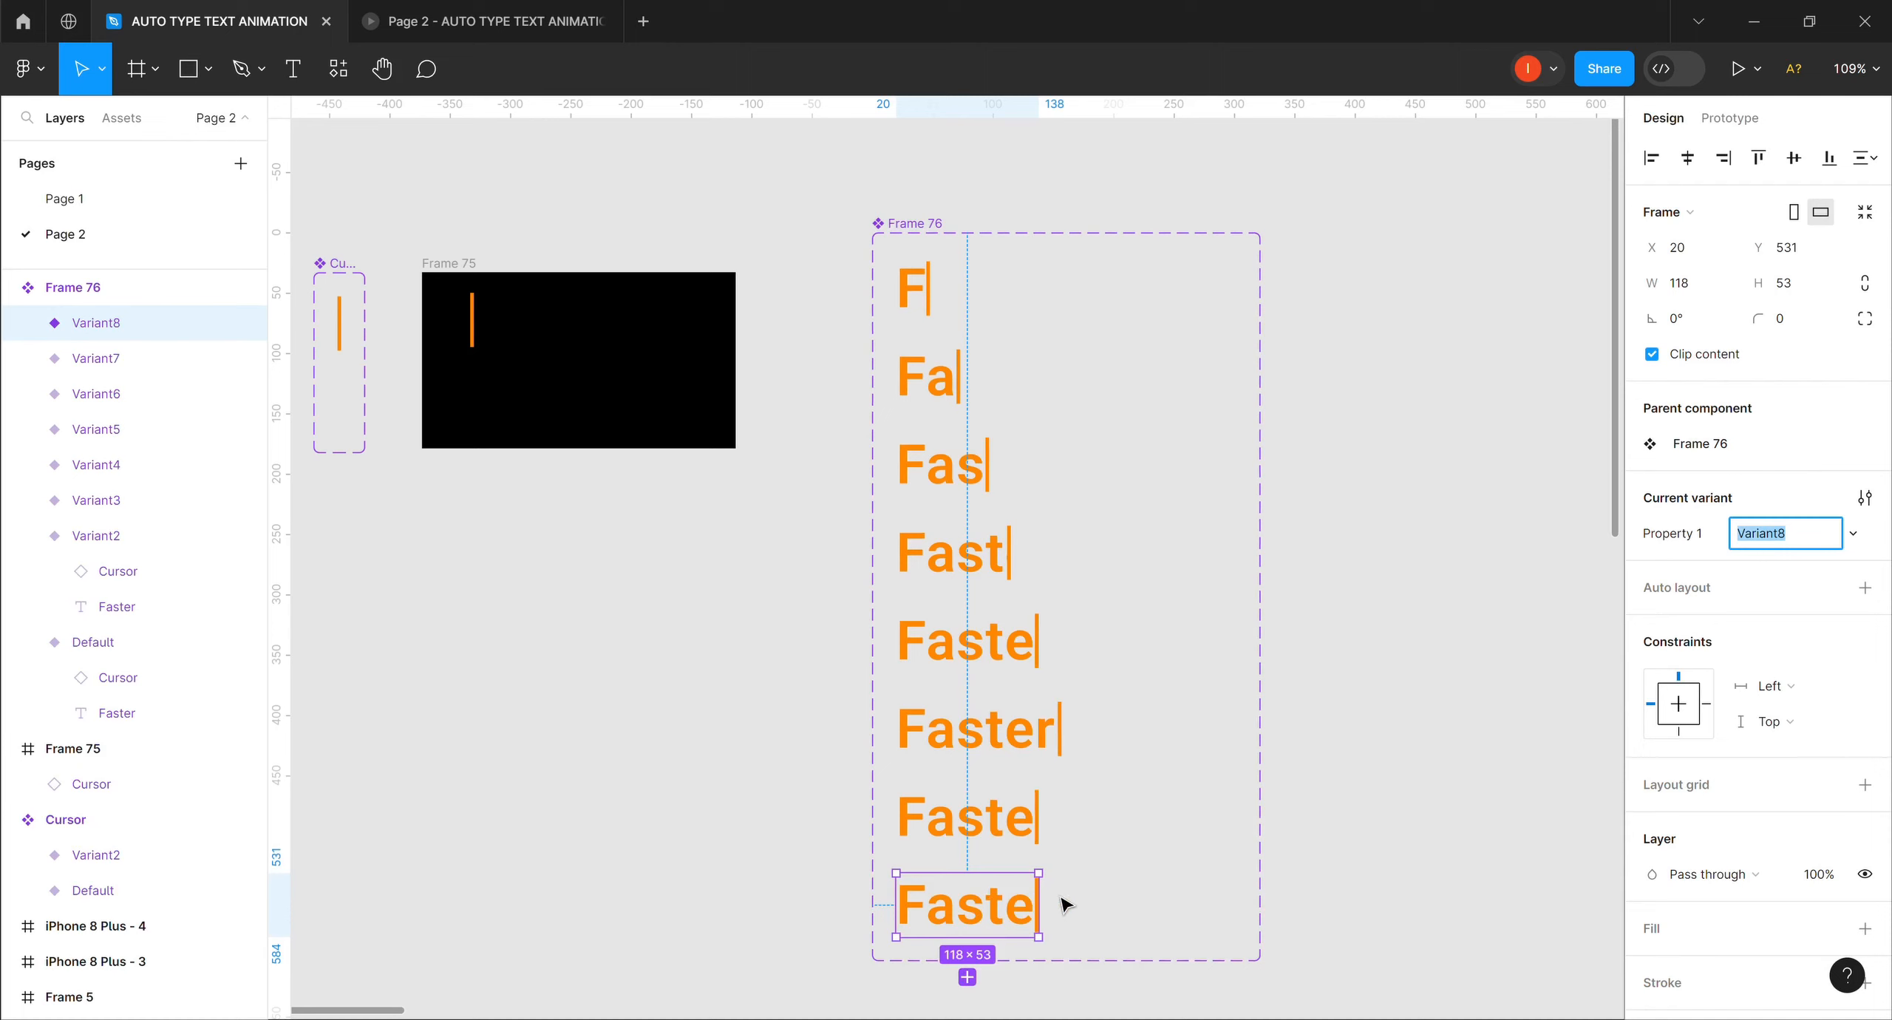
{"action": "left_click_drag", "start_coordinate": [1055, 911], "coordinate": [1029, 908]}
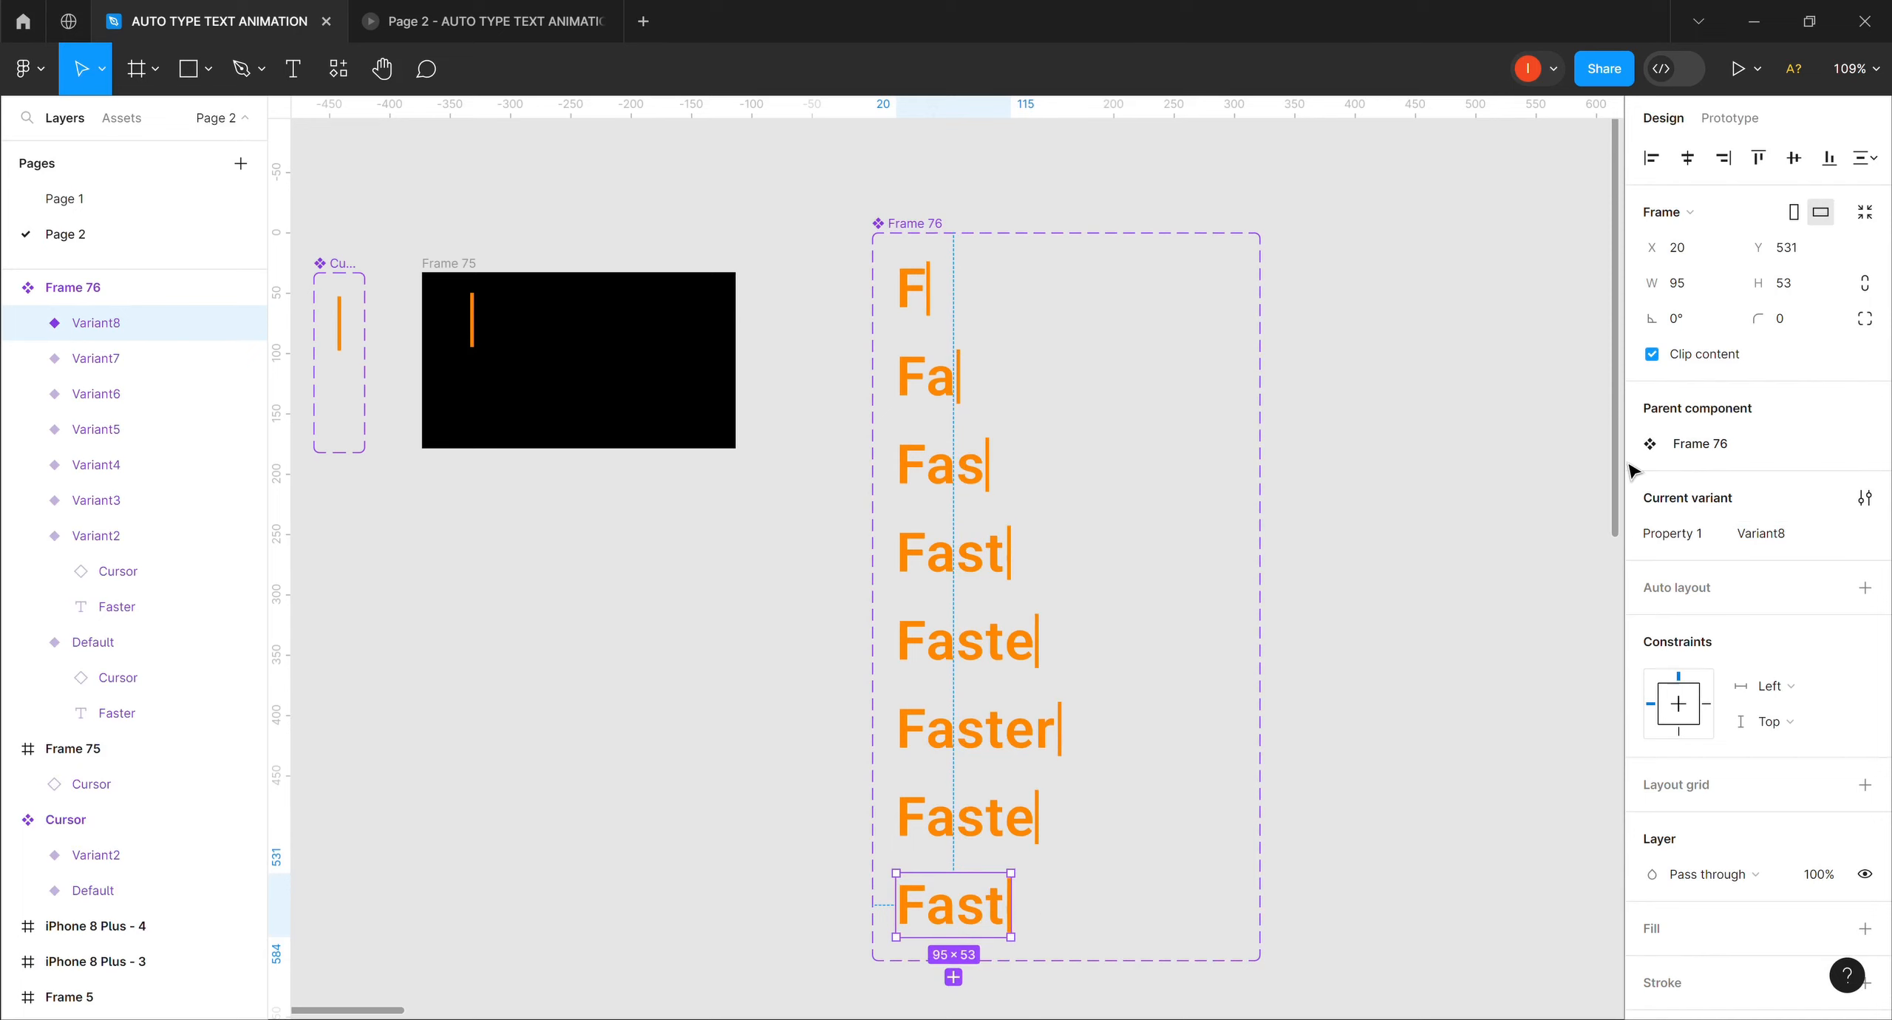
Add a ninth variant to the Frame 76 component and narrow it to 77 to show "Fas".
{"action": "scroll", "coordinate": [1626, 517], "scroll_direction": "down", "scroll_amount": 3}
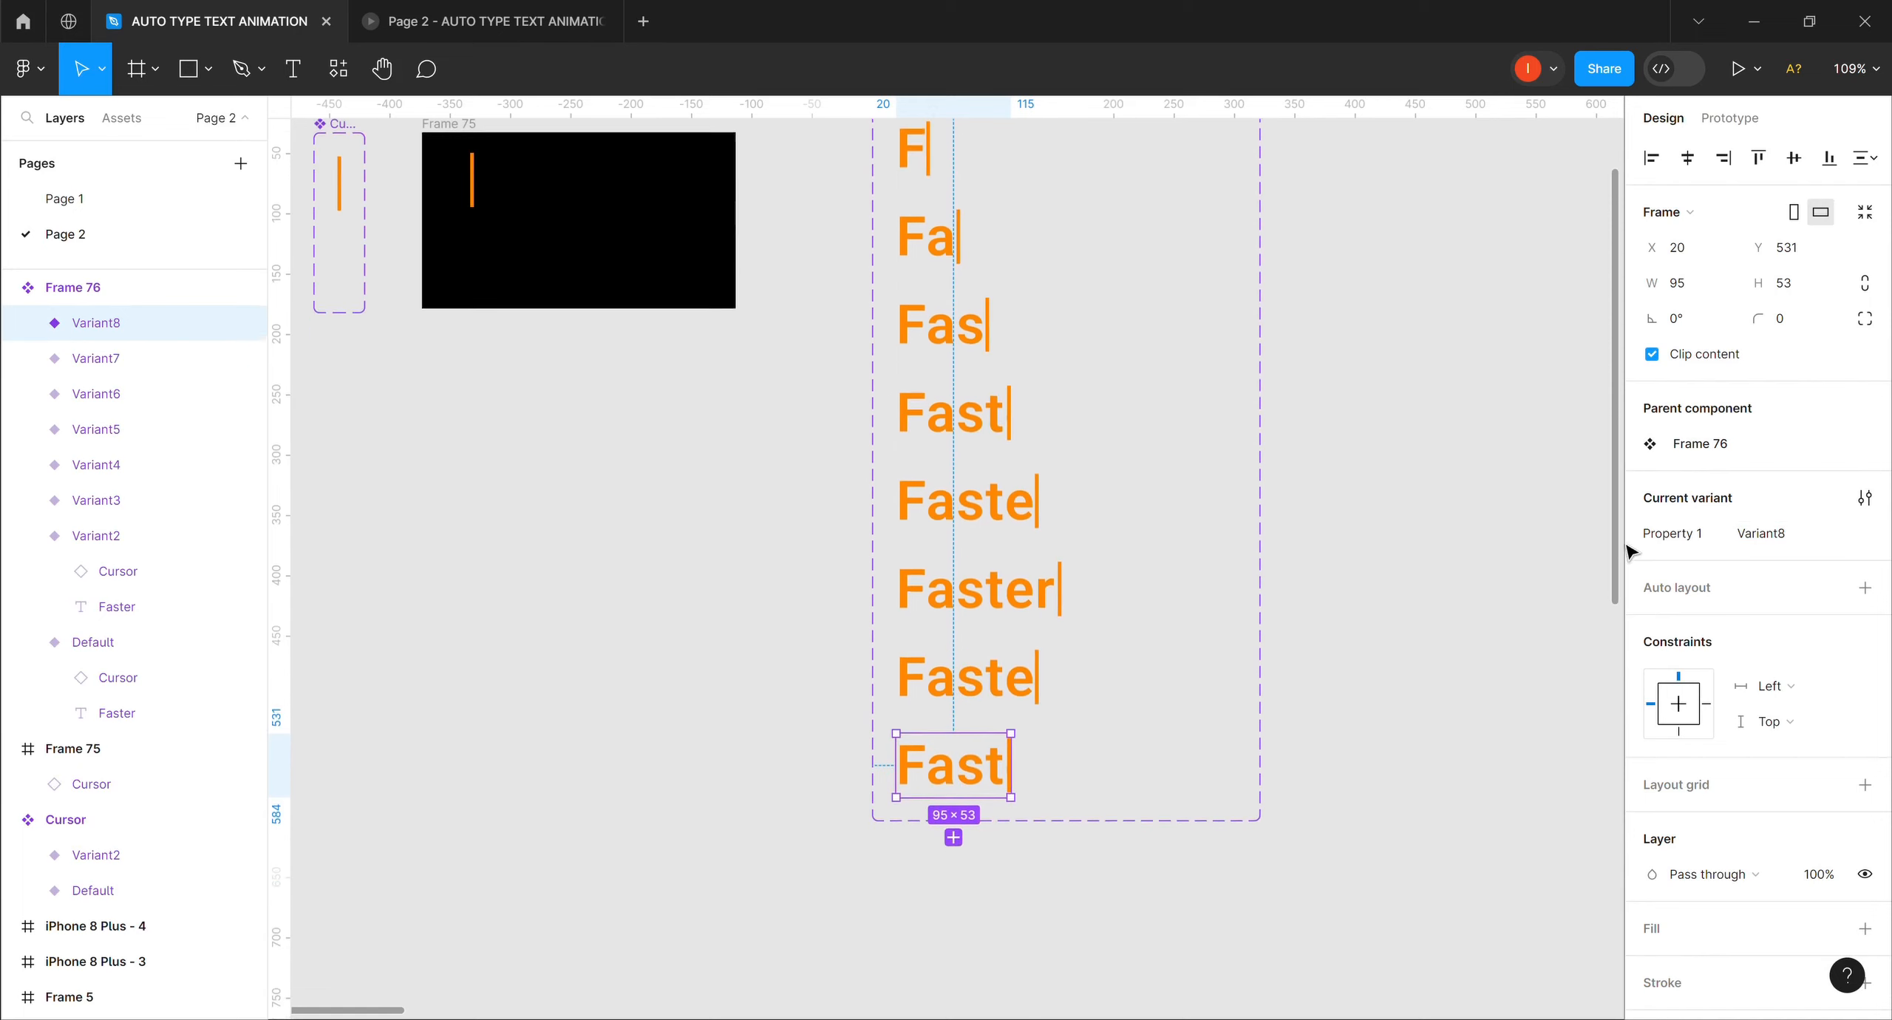
{"action": "scroll", "coordinate": [1628, 551], "scroll_direction": "down", "scroll_amount": 5}
{"action": "scroll", "coordinate": [1632, 640], "scroll_direction": "down", "scroll_amount": 3}
{"action": "scroll", "coordinate": [1647, 702], "scroll_direction": "down", "scroll_amount": 2}
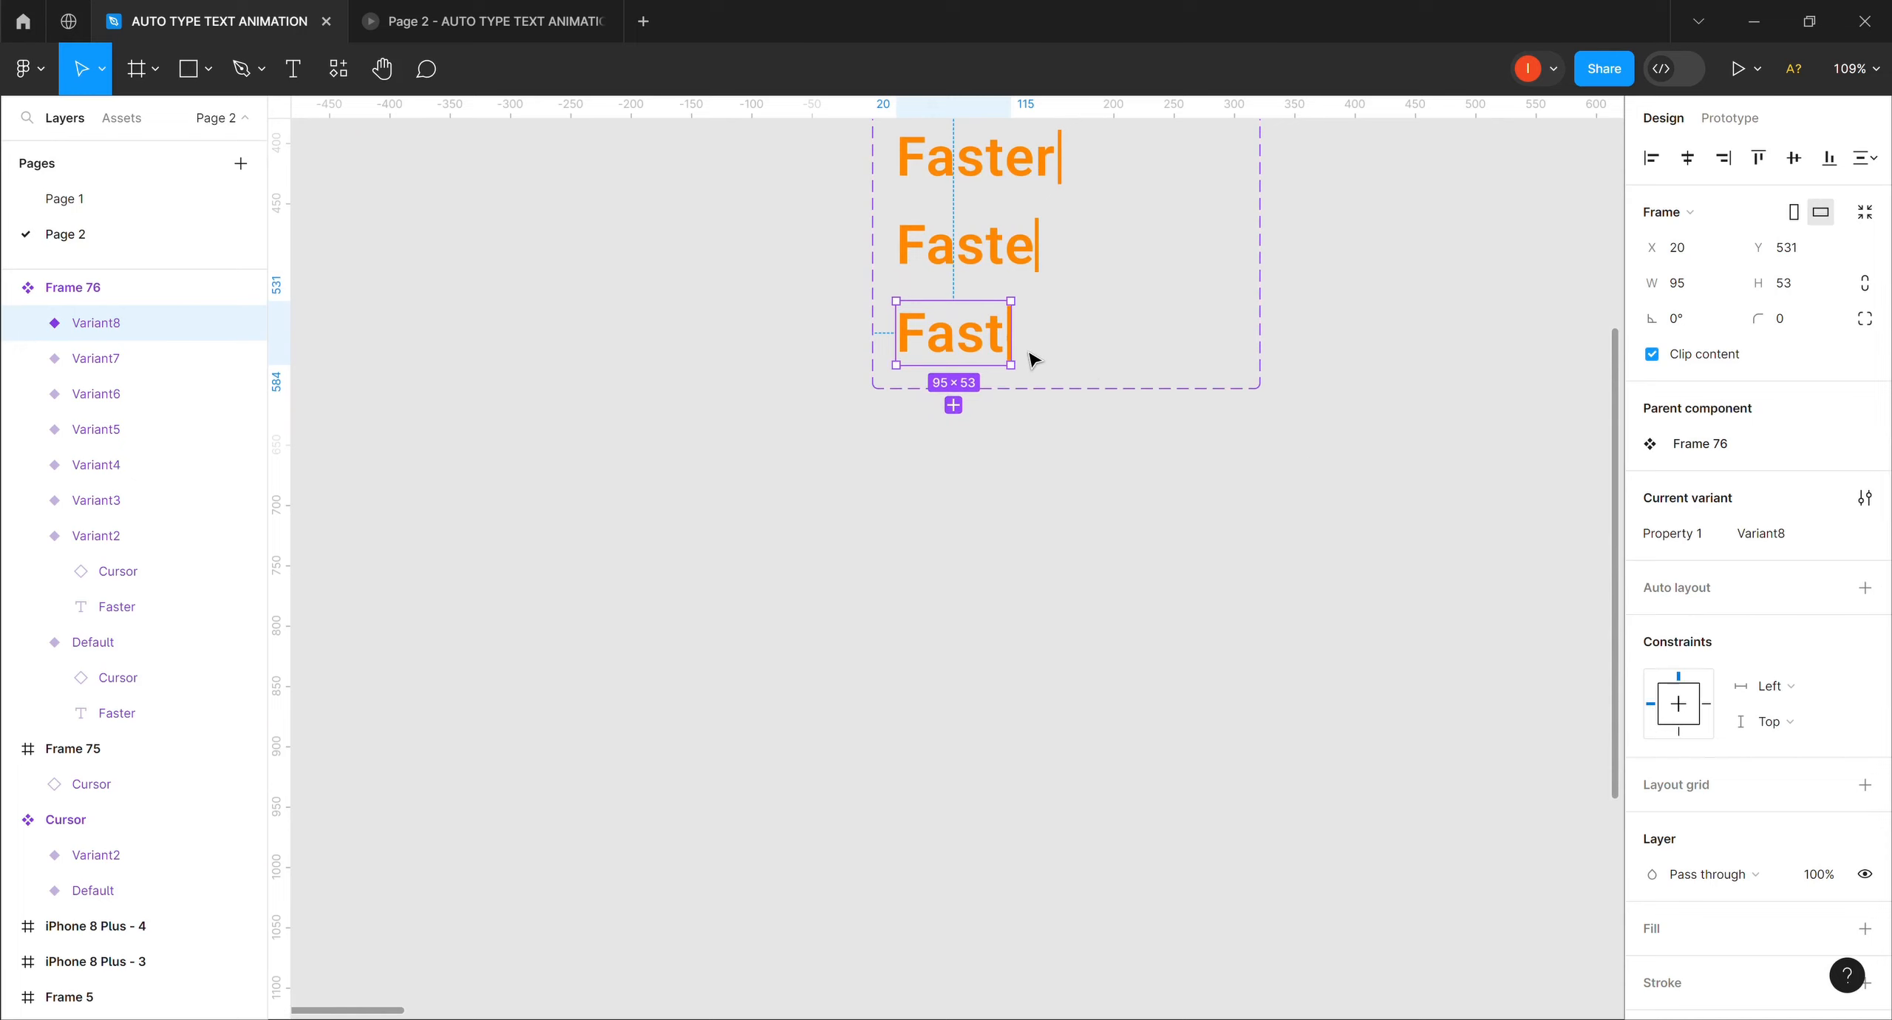
{"action": "left_click", "coordinate": [958, 408]}
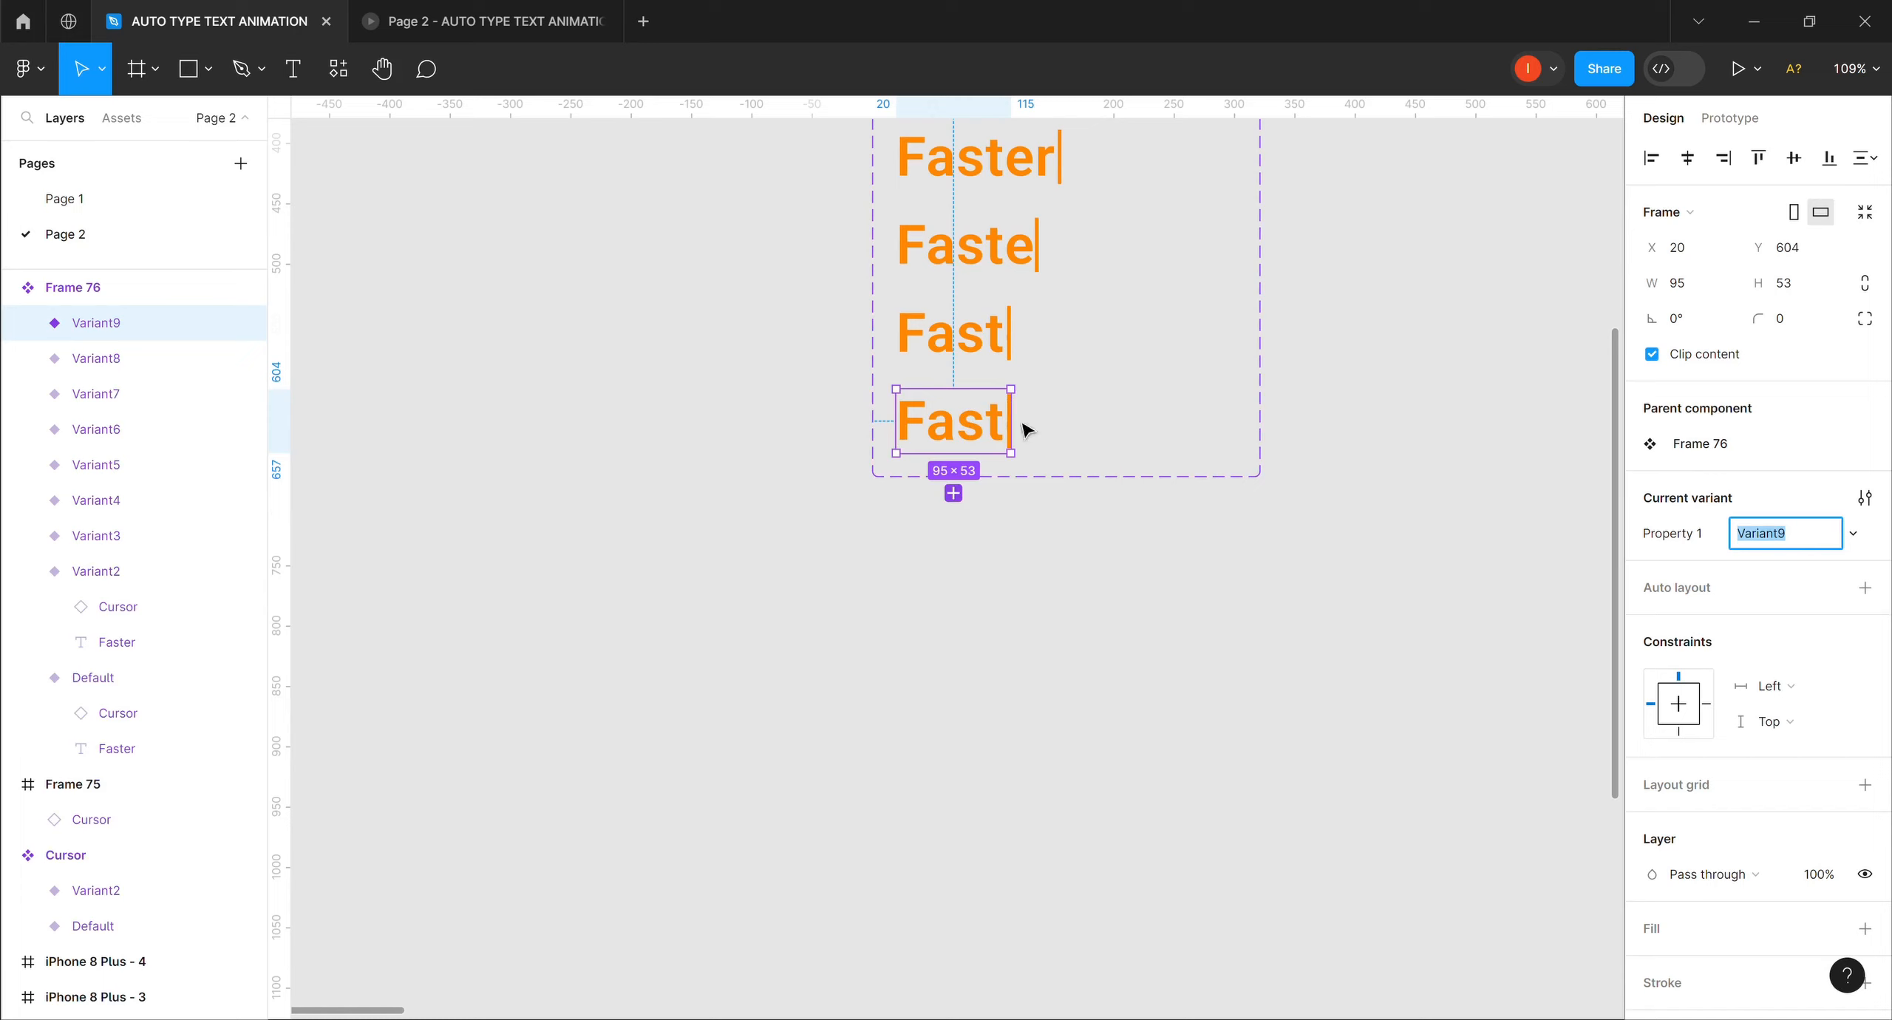
{"action": "key", "text": "Return"}
{"action": "left_click_drag", "start_coordinate": [1022, 435], "coordinate": [1006, 433]}
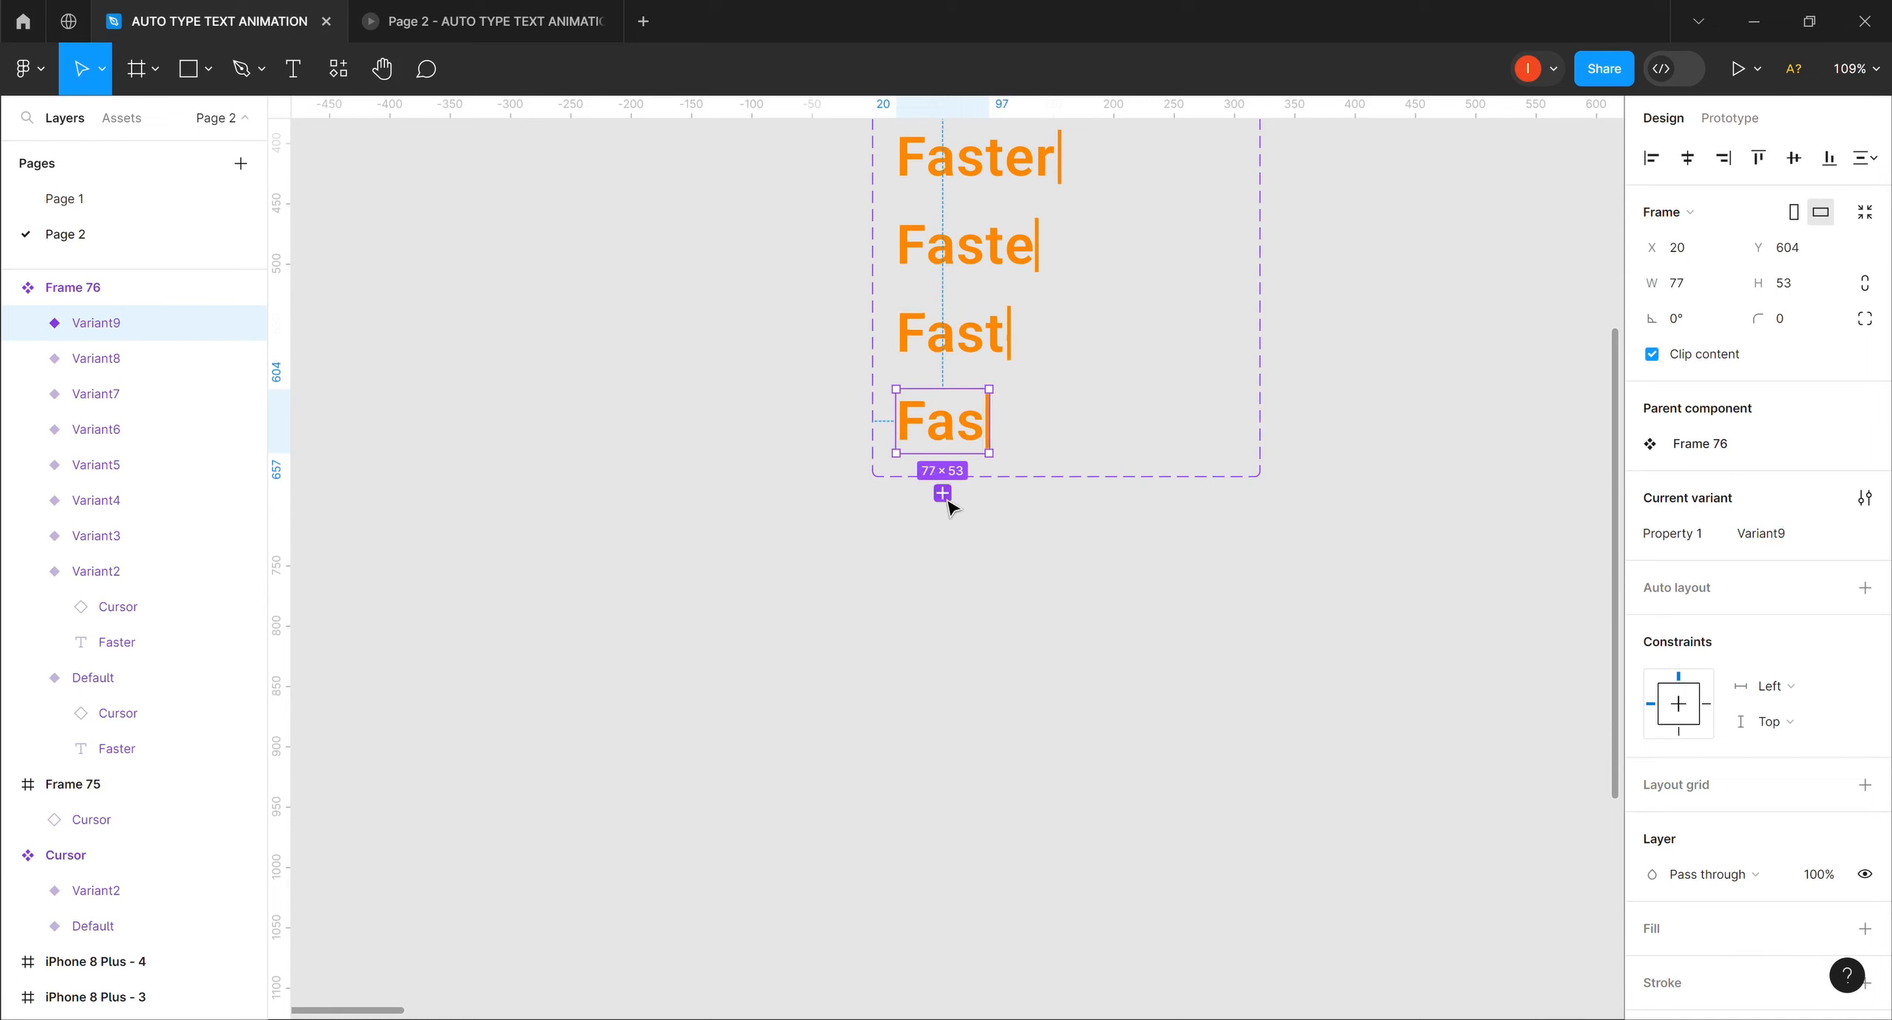
Add a tenth variant to the Frame 76 component and narrow it to 53 to show "Fa".
{"action": "left_click", "coordinate": [943, 494]}
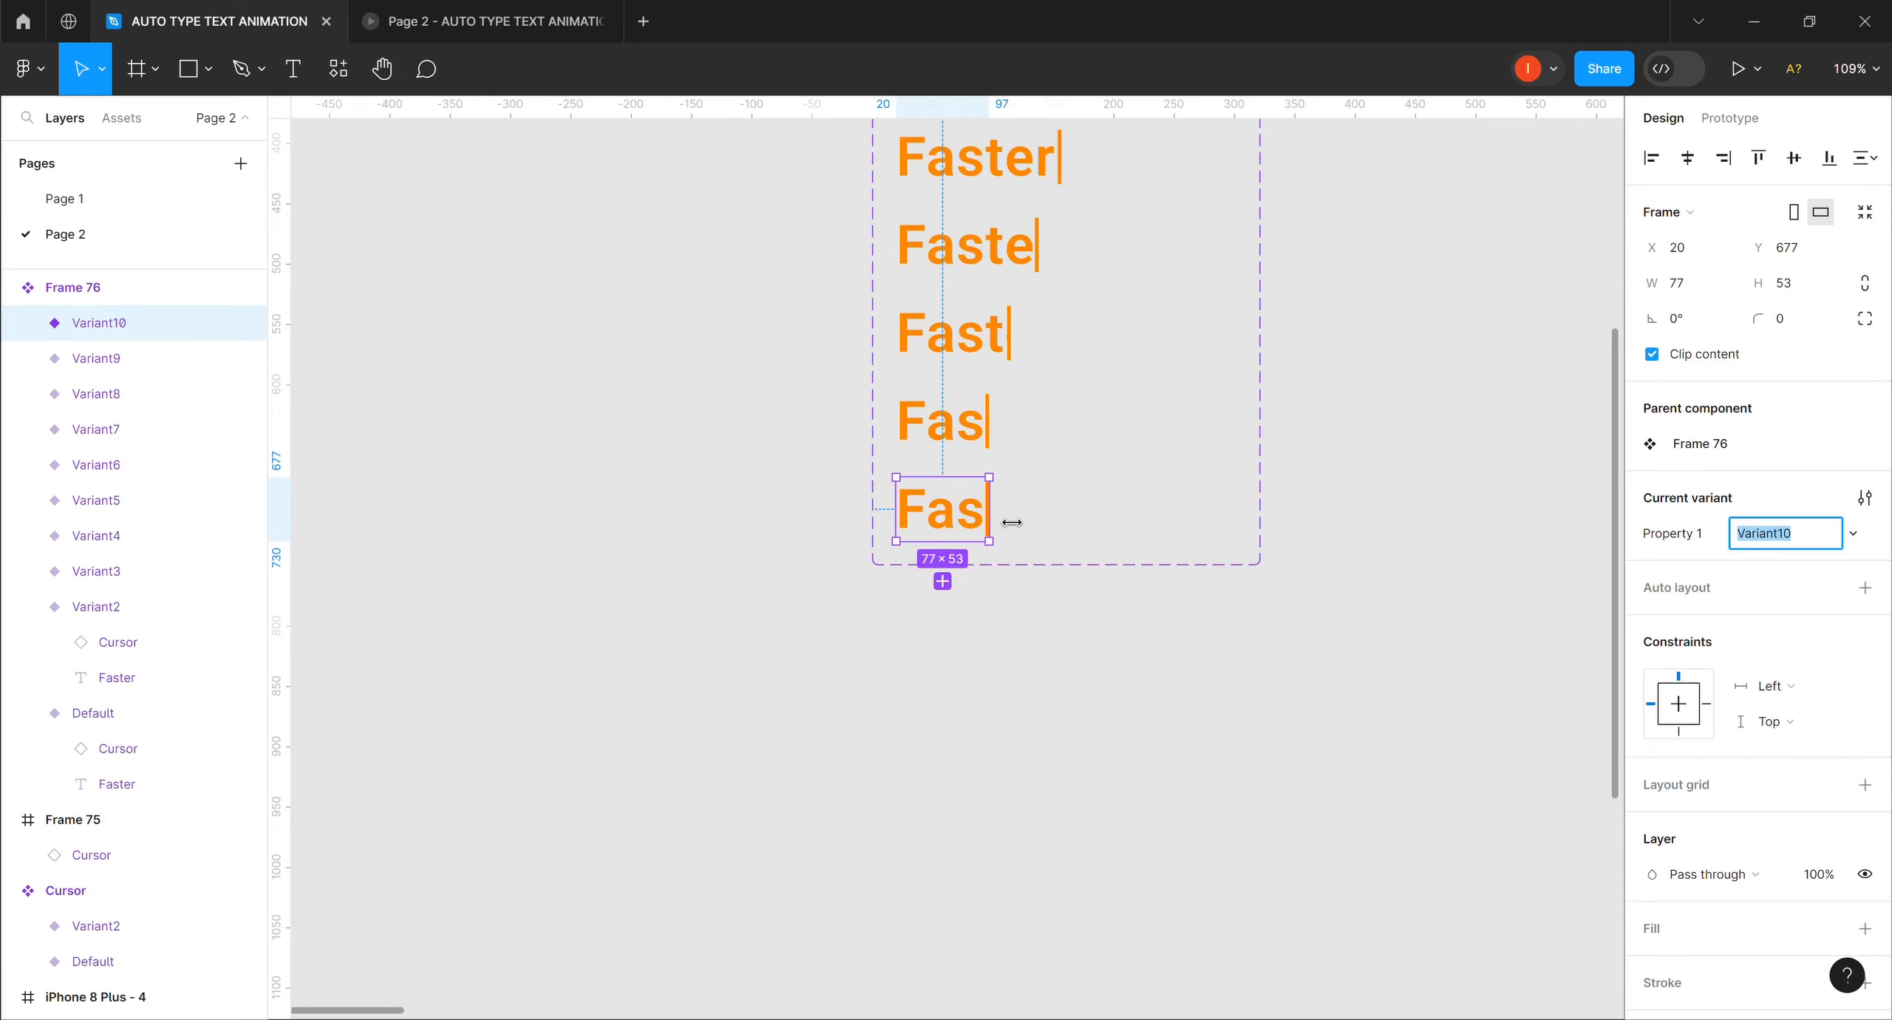
{"action": "left_click_drag", "start_coordinate": [993, 520], "coordinate": [979, 520]}
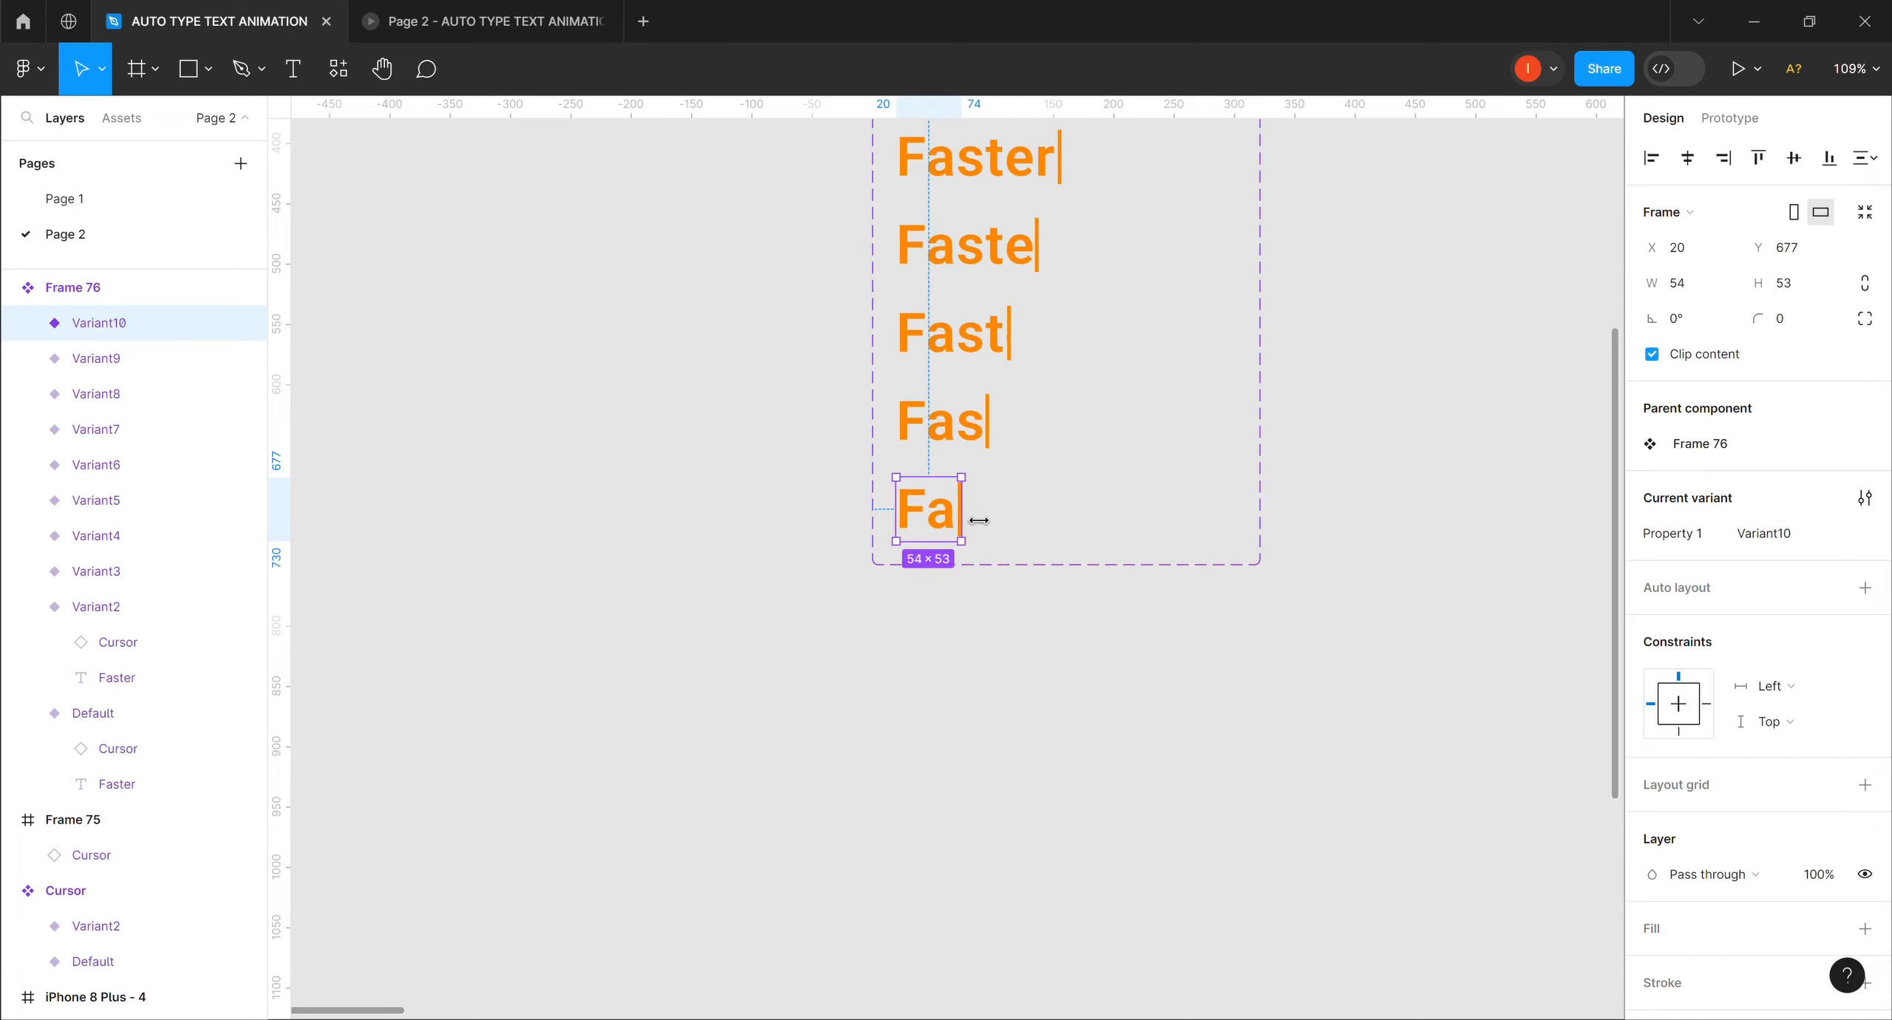
{"action": "left_click_drag", "start_coordinate": [979, 520], "coordinate": [977, 521]}
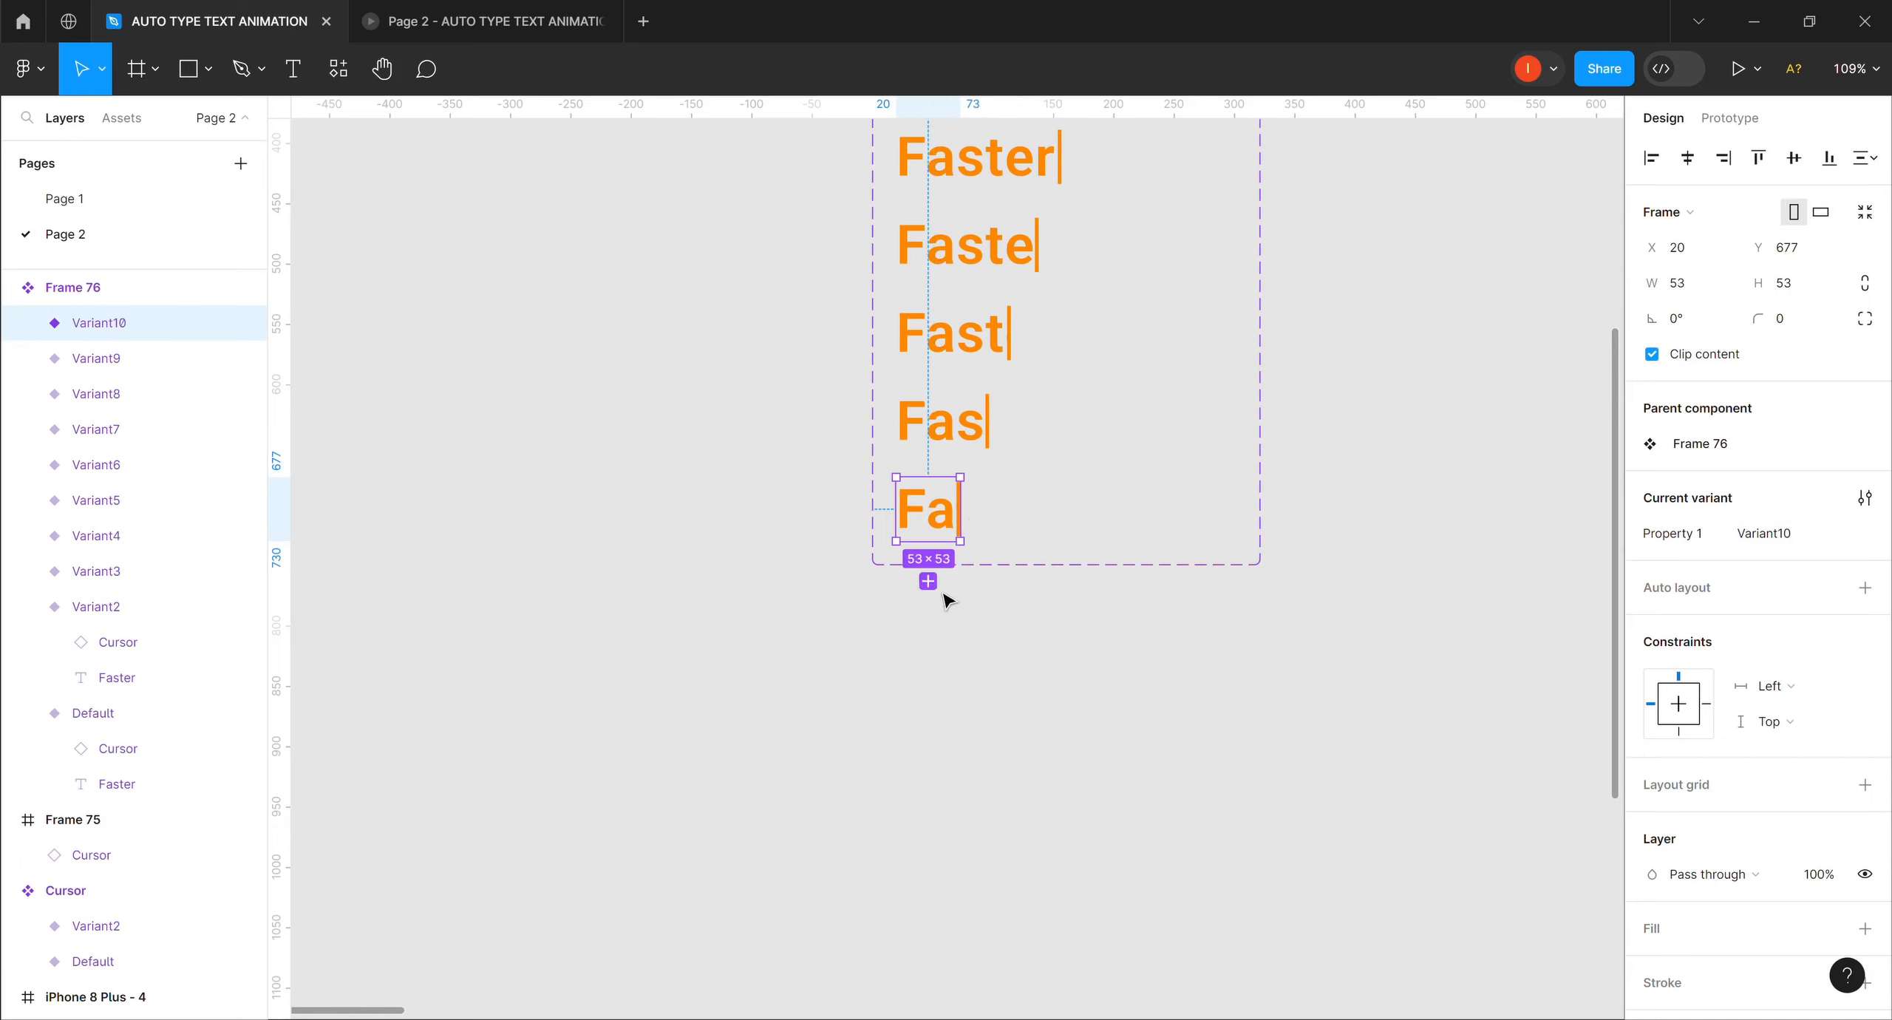
Add eleventh and twelfth variants to Frame 76, narrowing them to 29 for "F" and 6 for the cursor alone.
{"action": "left_click", "coordinate": [929, 583]}
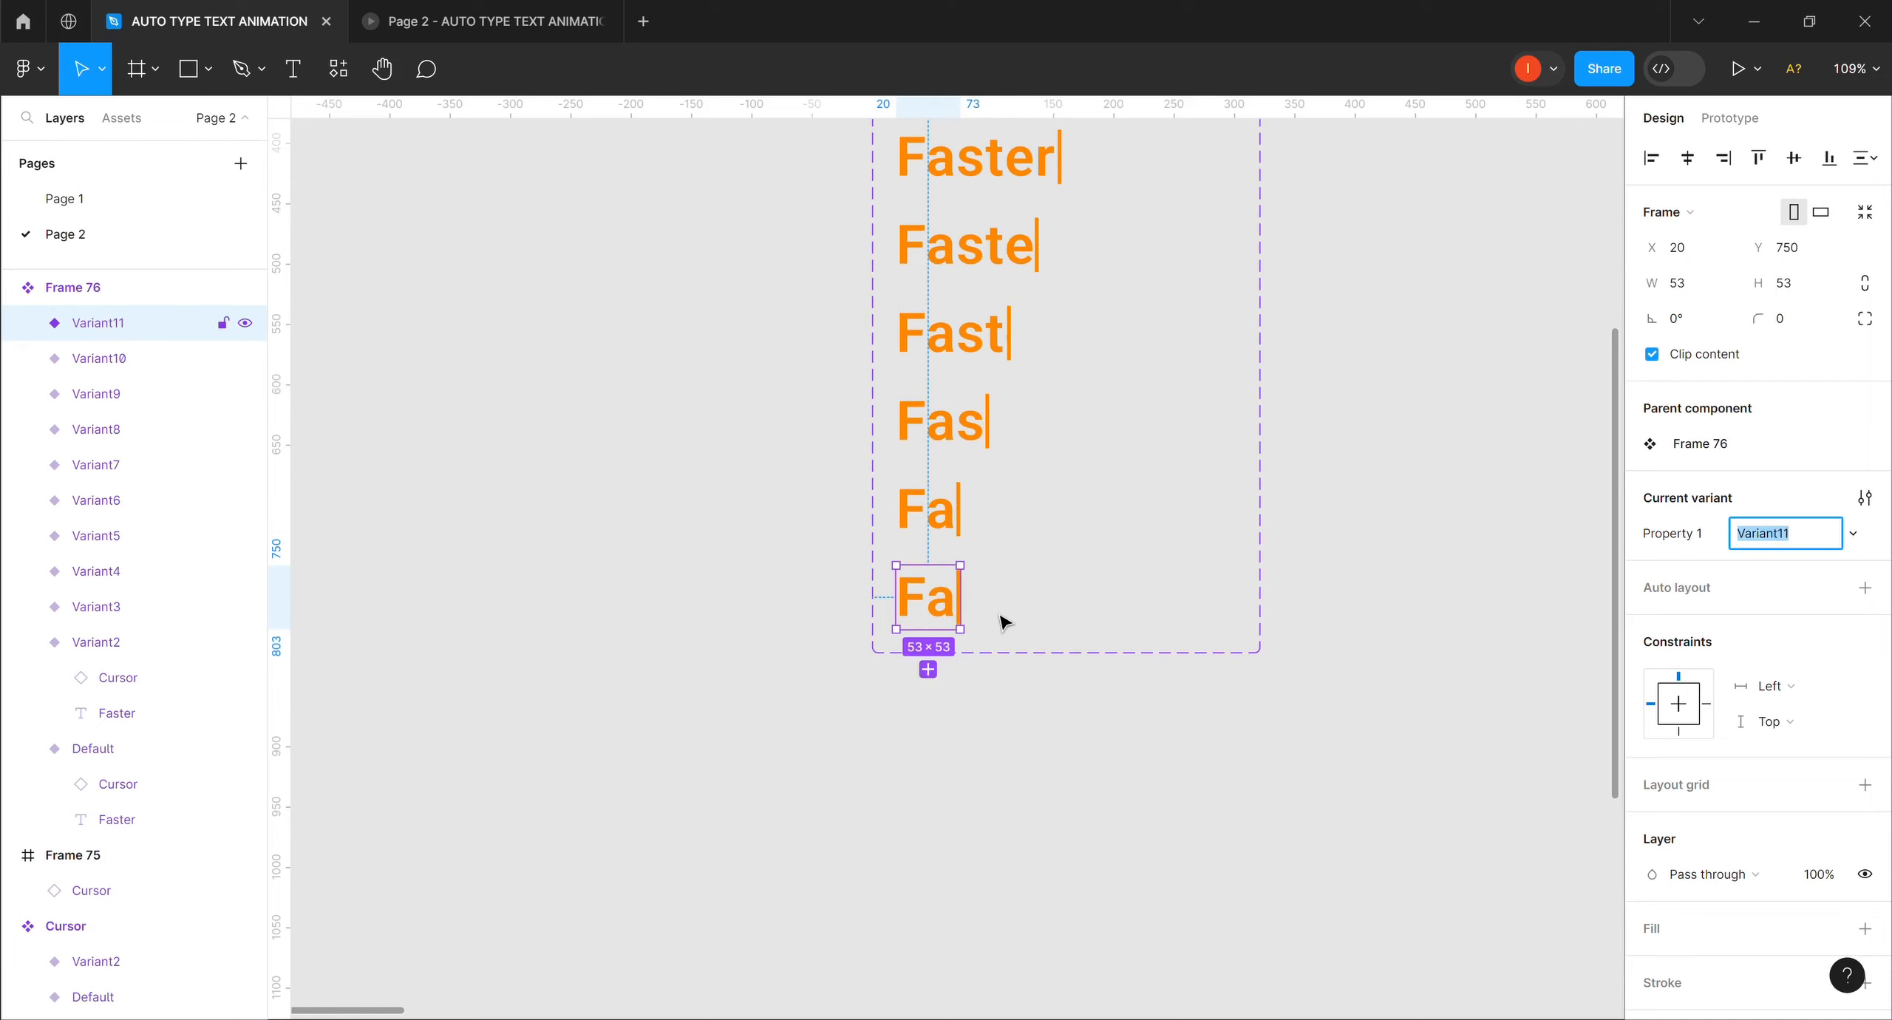
{"action": "left_click_drag", "start_coordinate": [975, 614], "coordinate": [949, 614]}
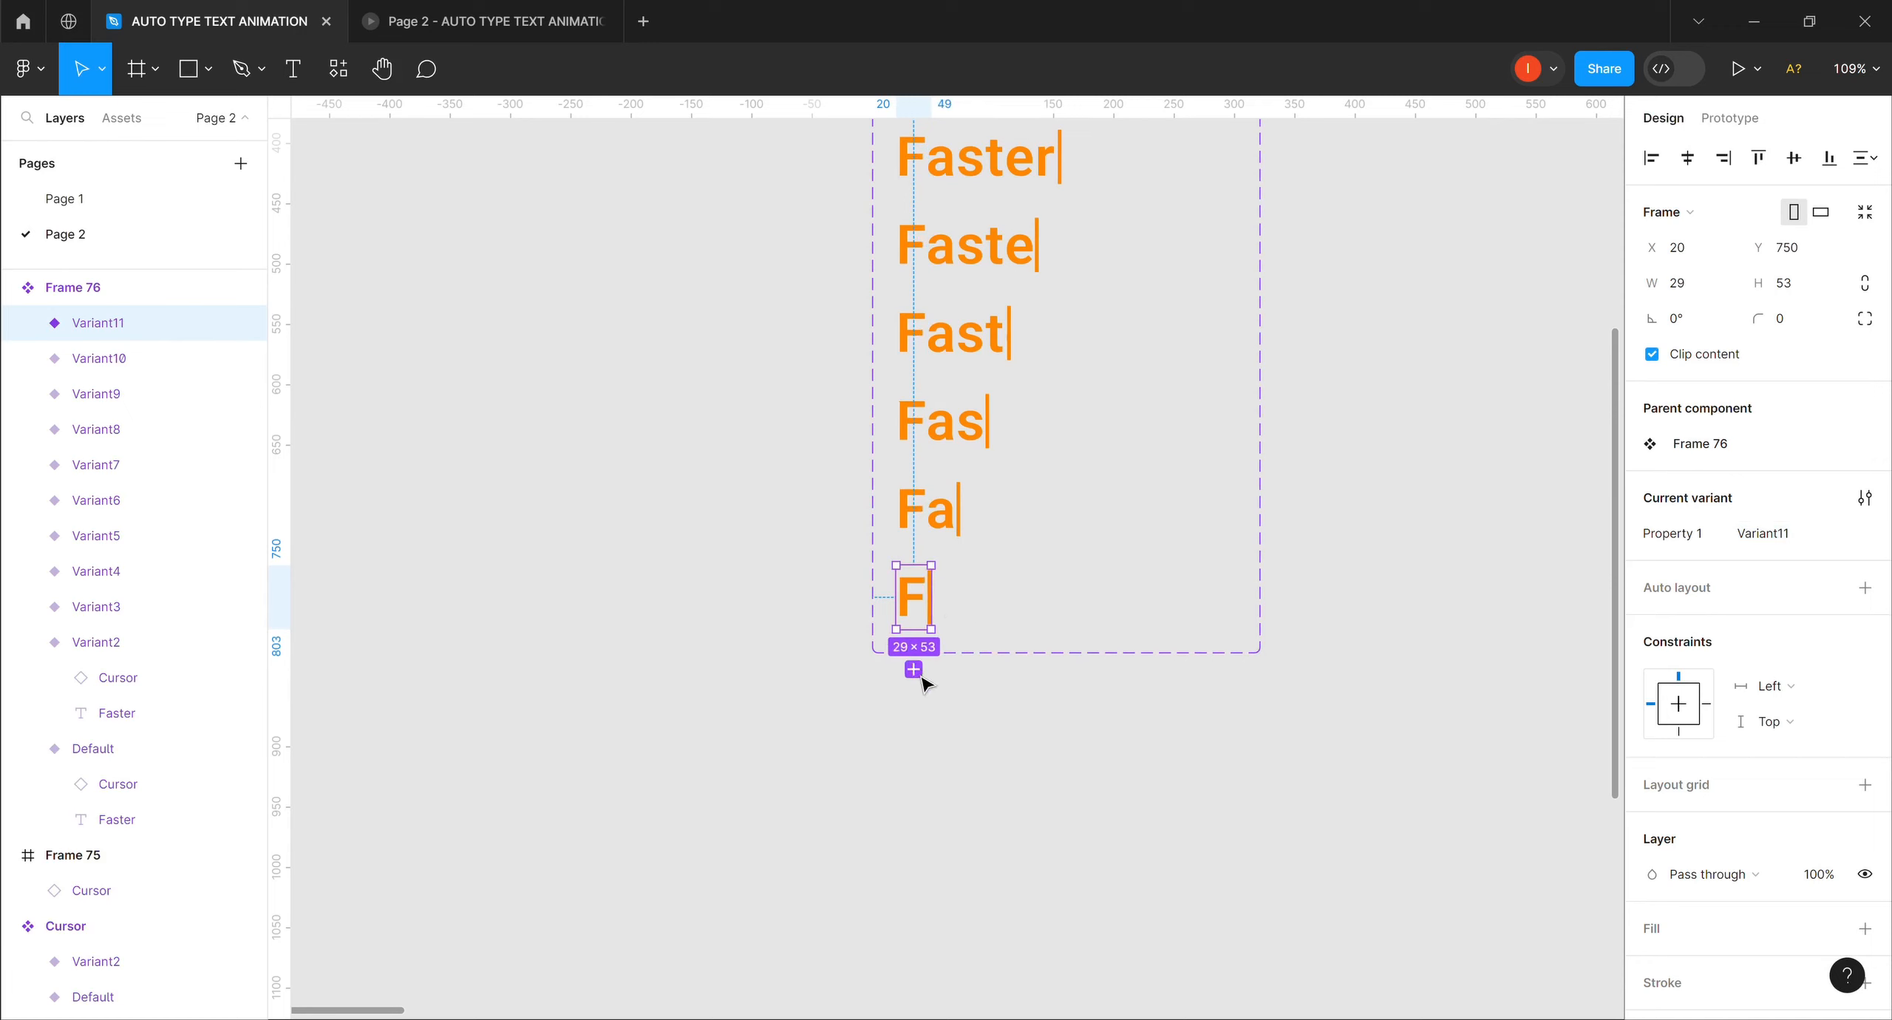
{"action": "left_click", "coordinate": [914, 669]}
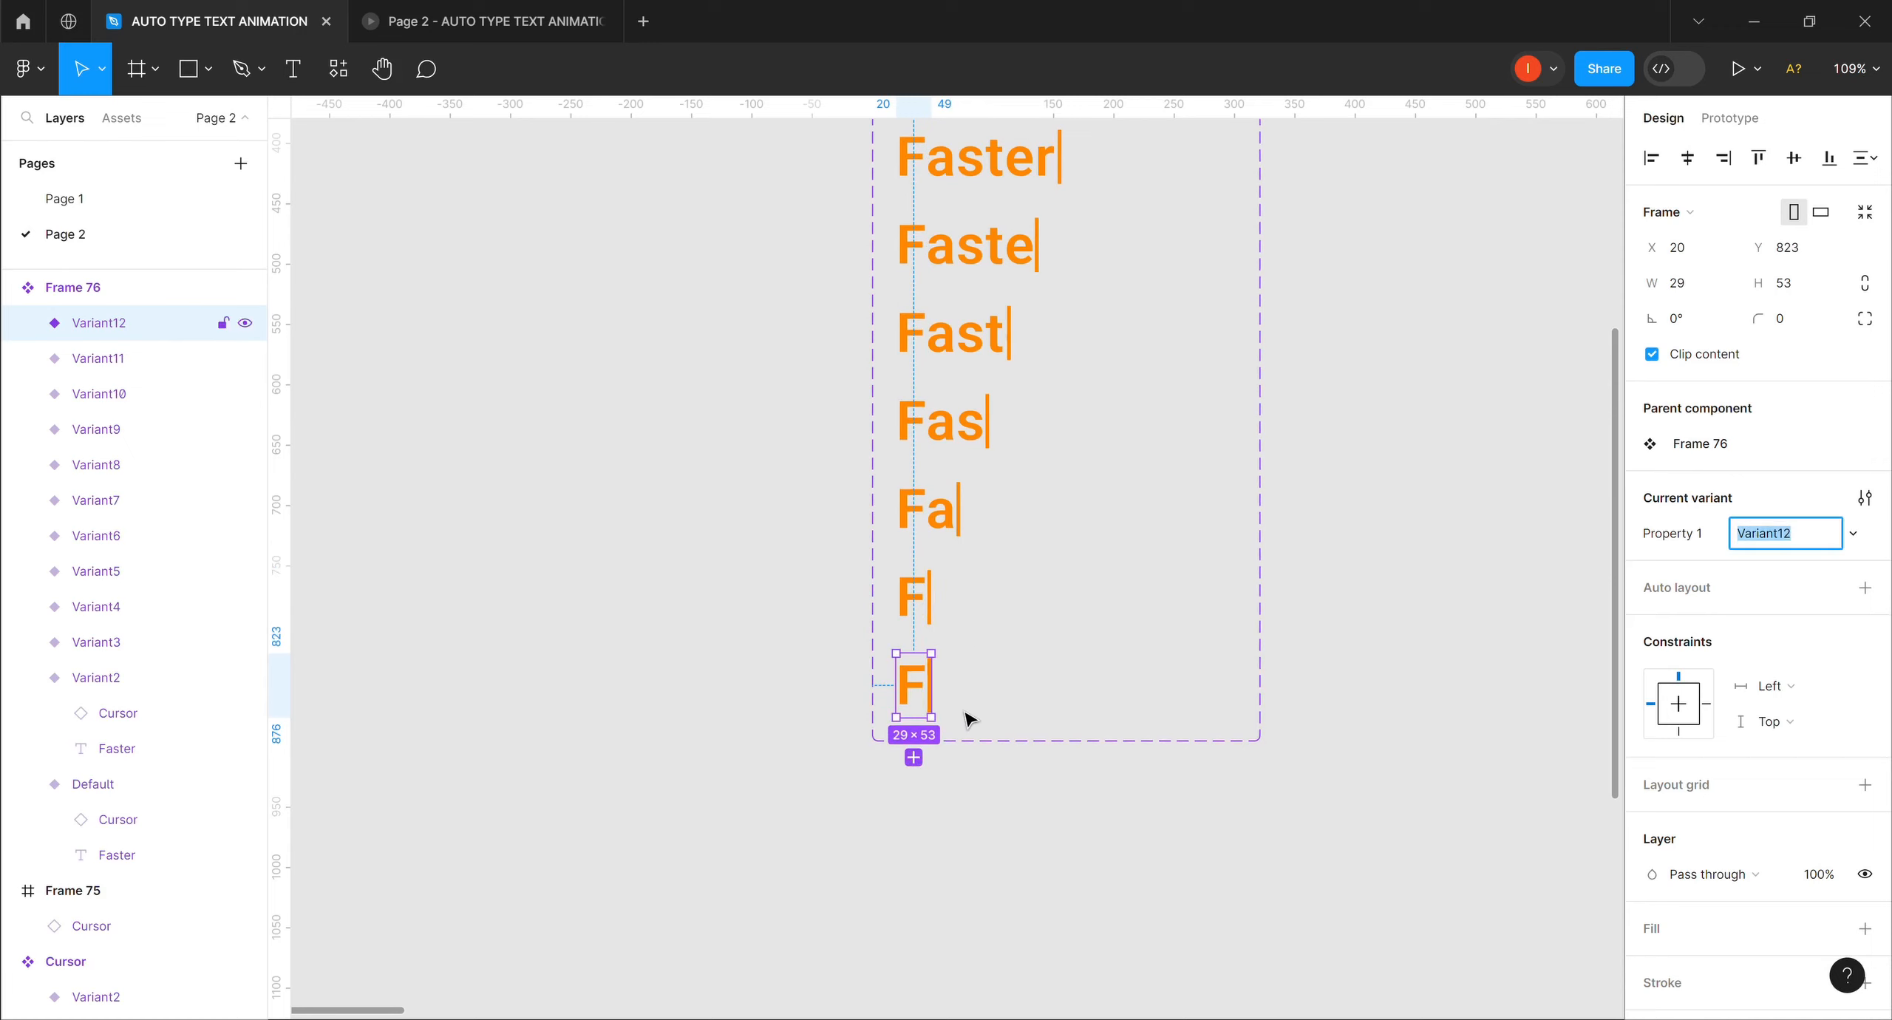
{"action": "left_click_drag", "start_coordinate": [948, 701], "coordinate": [917, 699]}
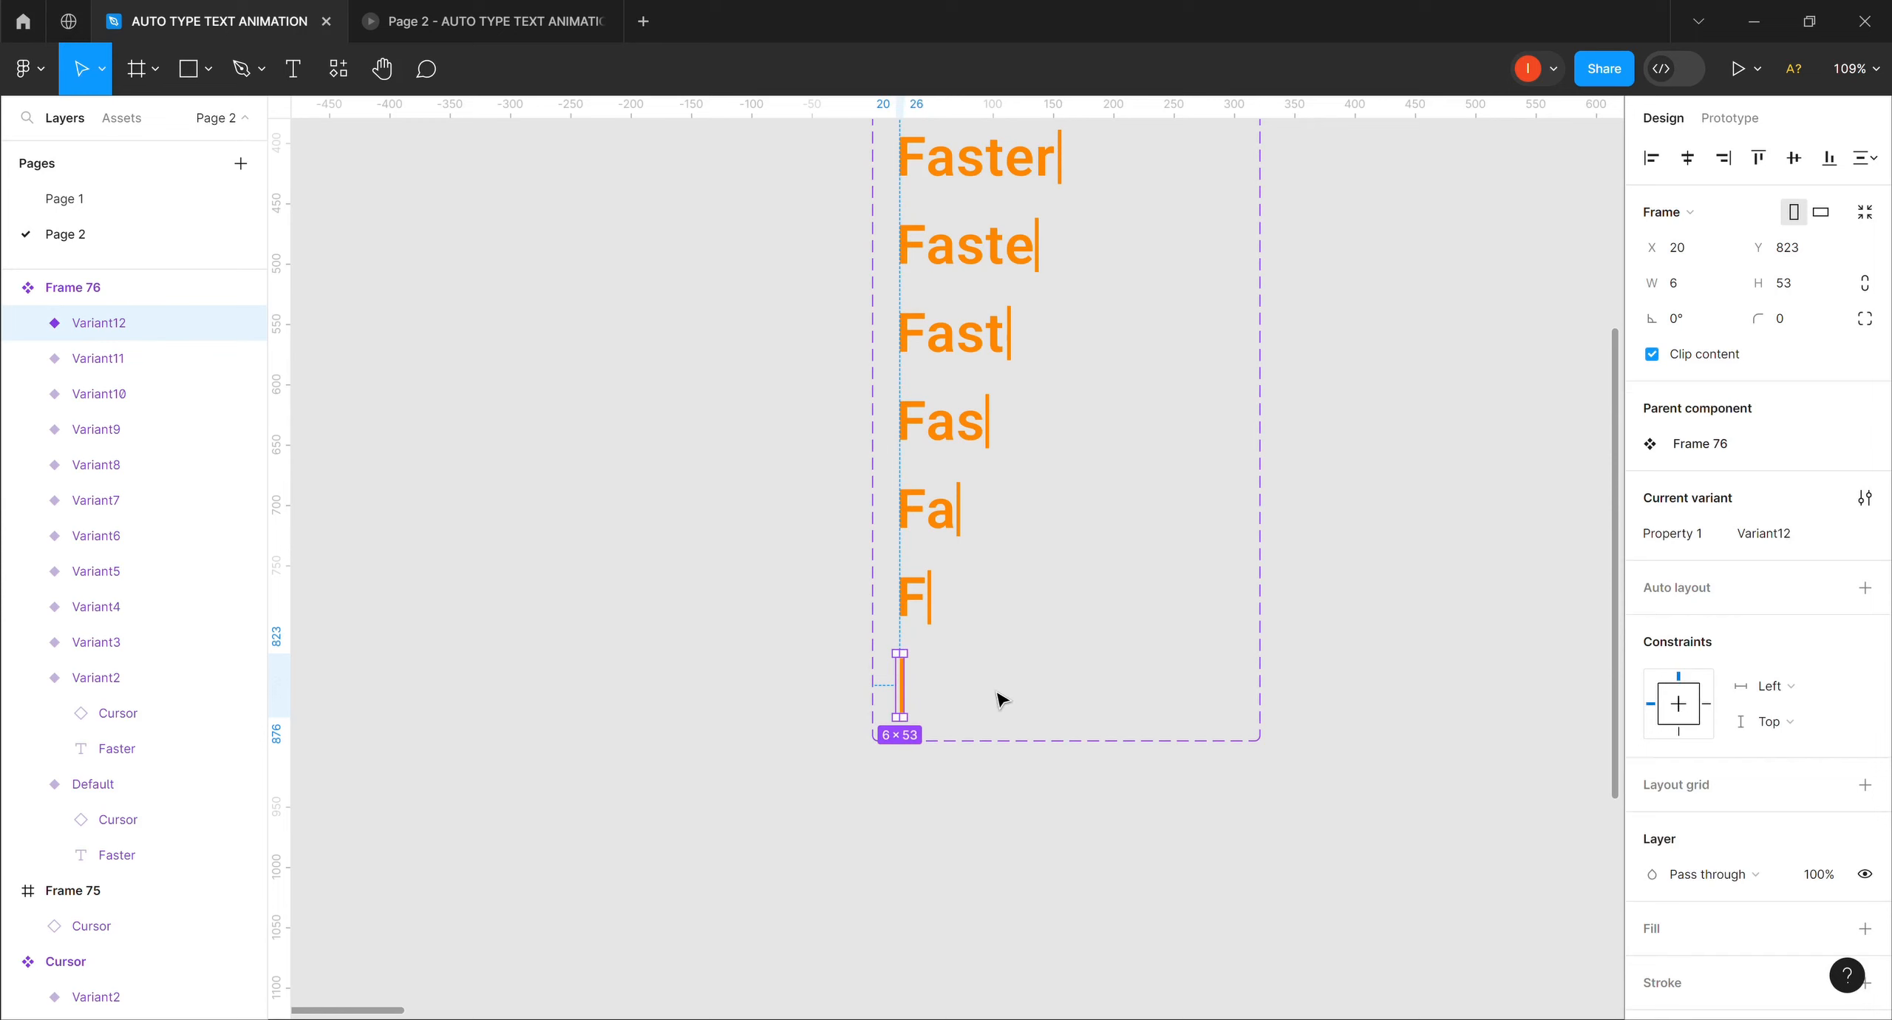
{"action": "left_click", "coordinate": [1415, 761]}
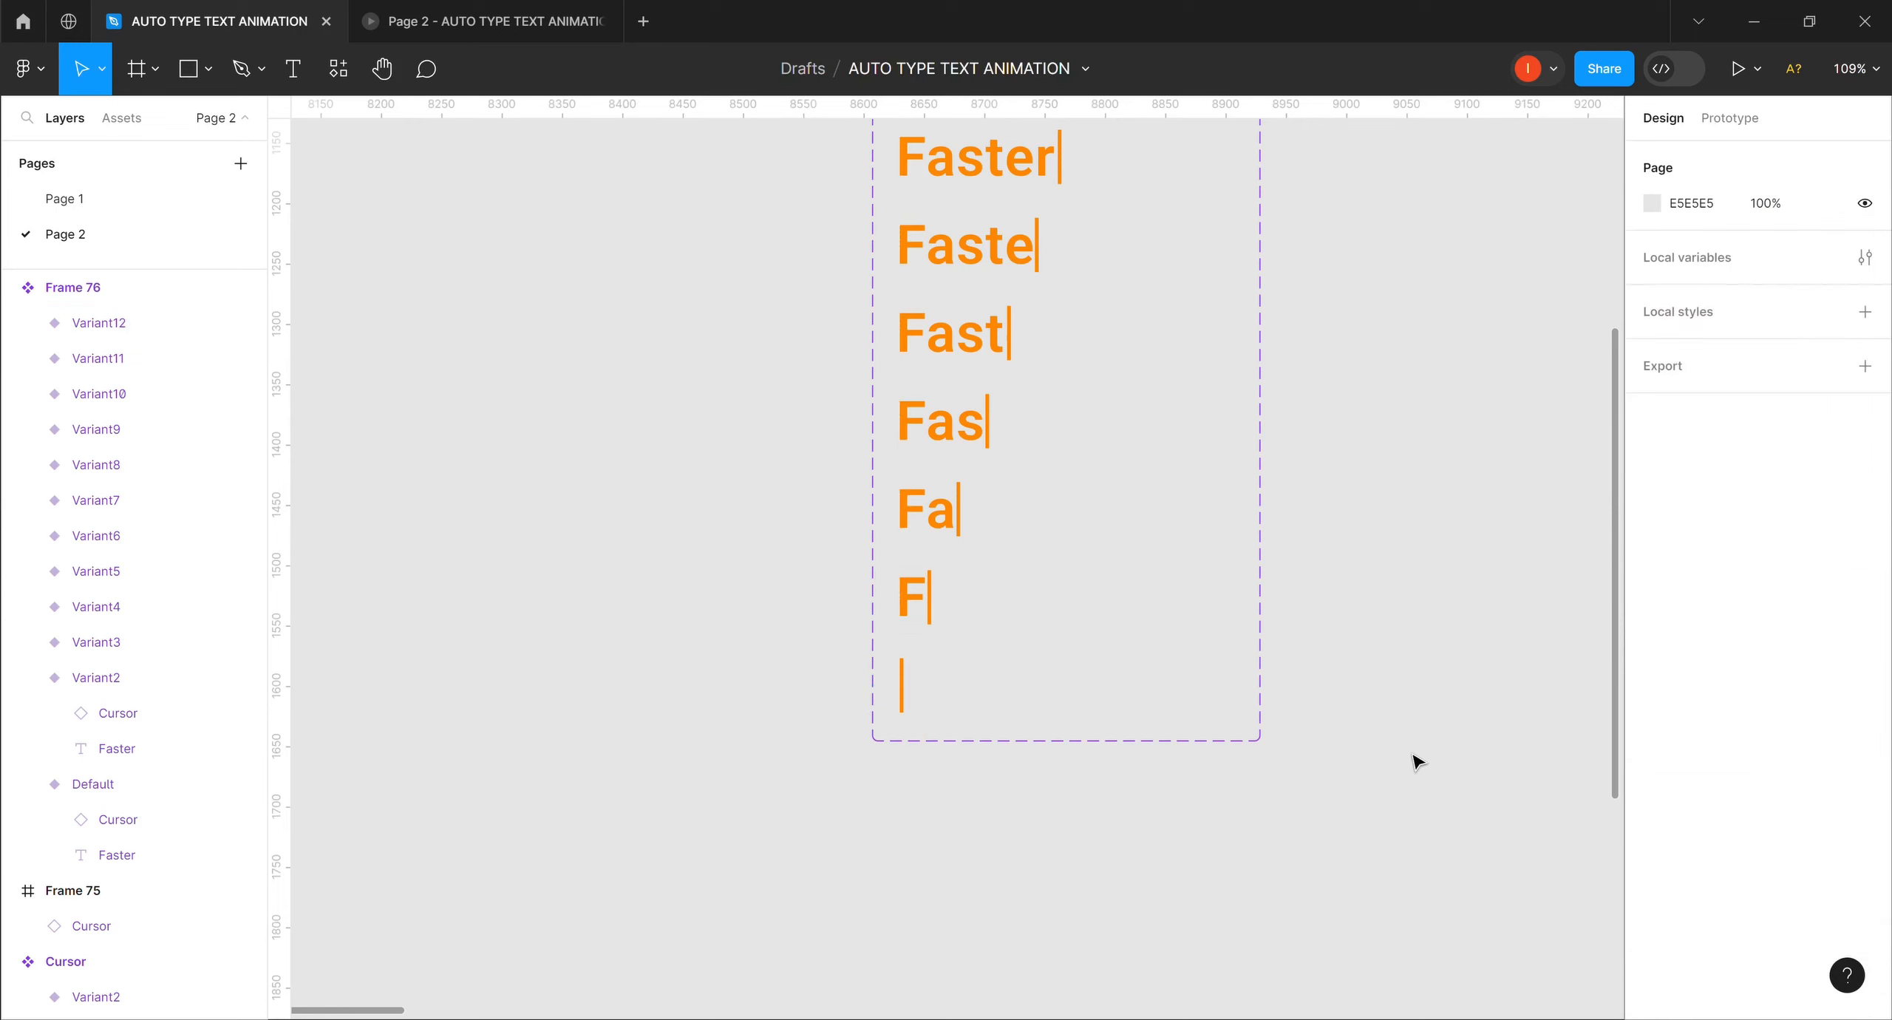
Connect the Default variant of Frame 76 to Variant2 with a prototype interaction.
{"action": "left_click_drag", "start_coordinate": [1619, 617], "coordinate": [1621, 723]}
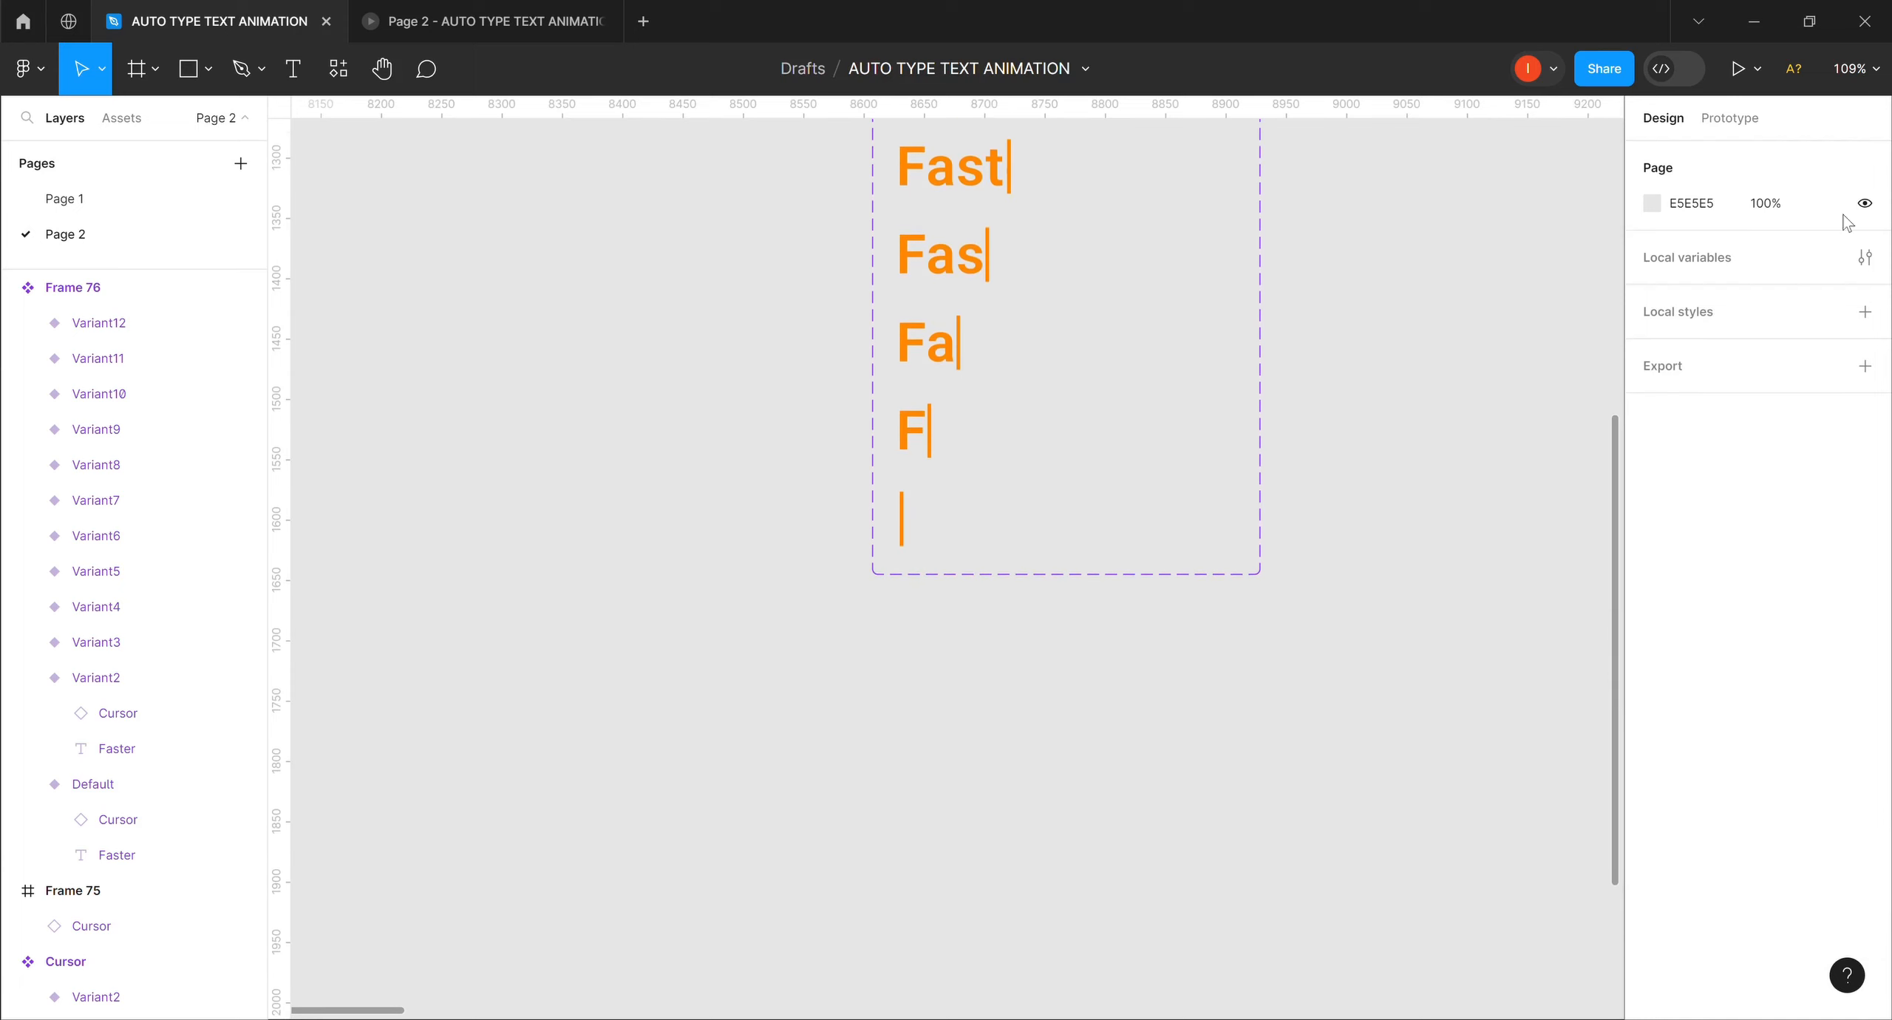
{"action": "left_click", "coordinate": [1729, 118]}
{"action": "scroll", "coordinate": [600, 207], "scroll_direction": "up", "scroll_amount": 4}
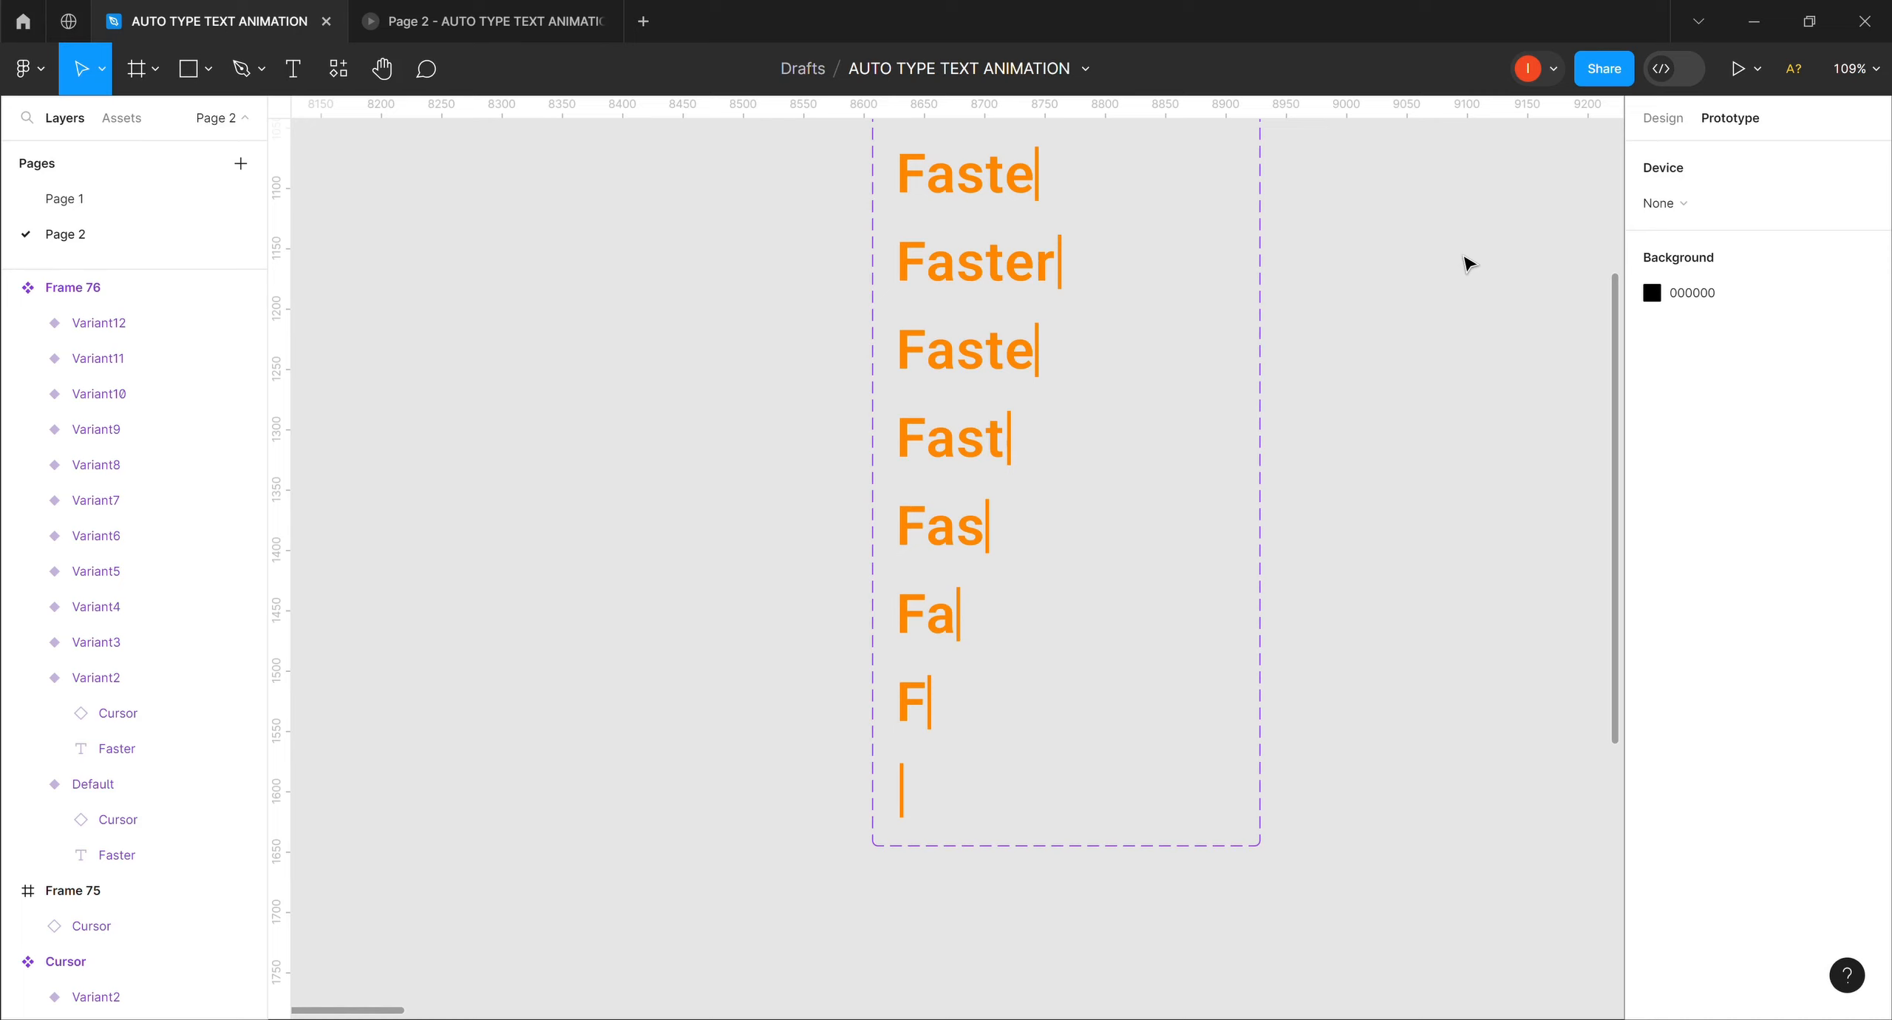
{"action": "left_click_drag", "start_coordinate": [1616, 316], "coordinate": [1617, 143]}
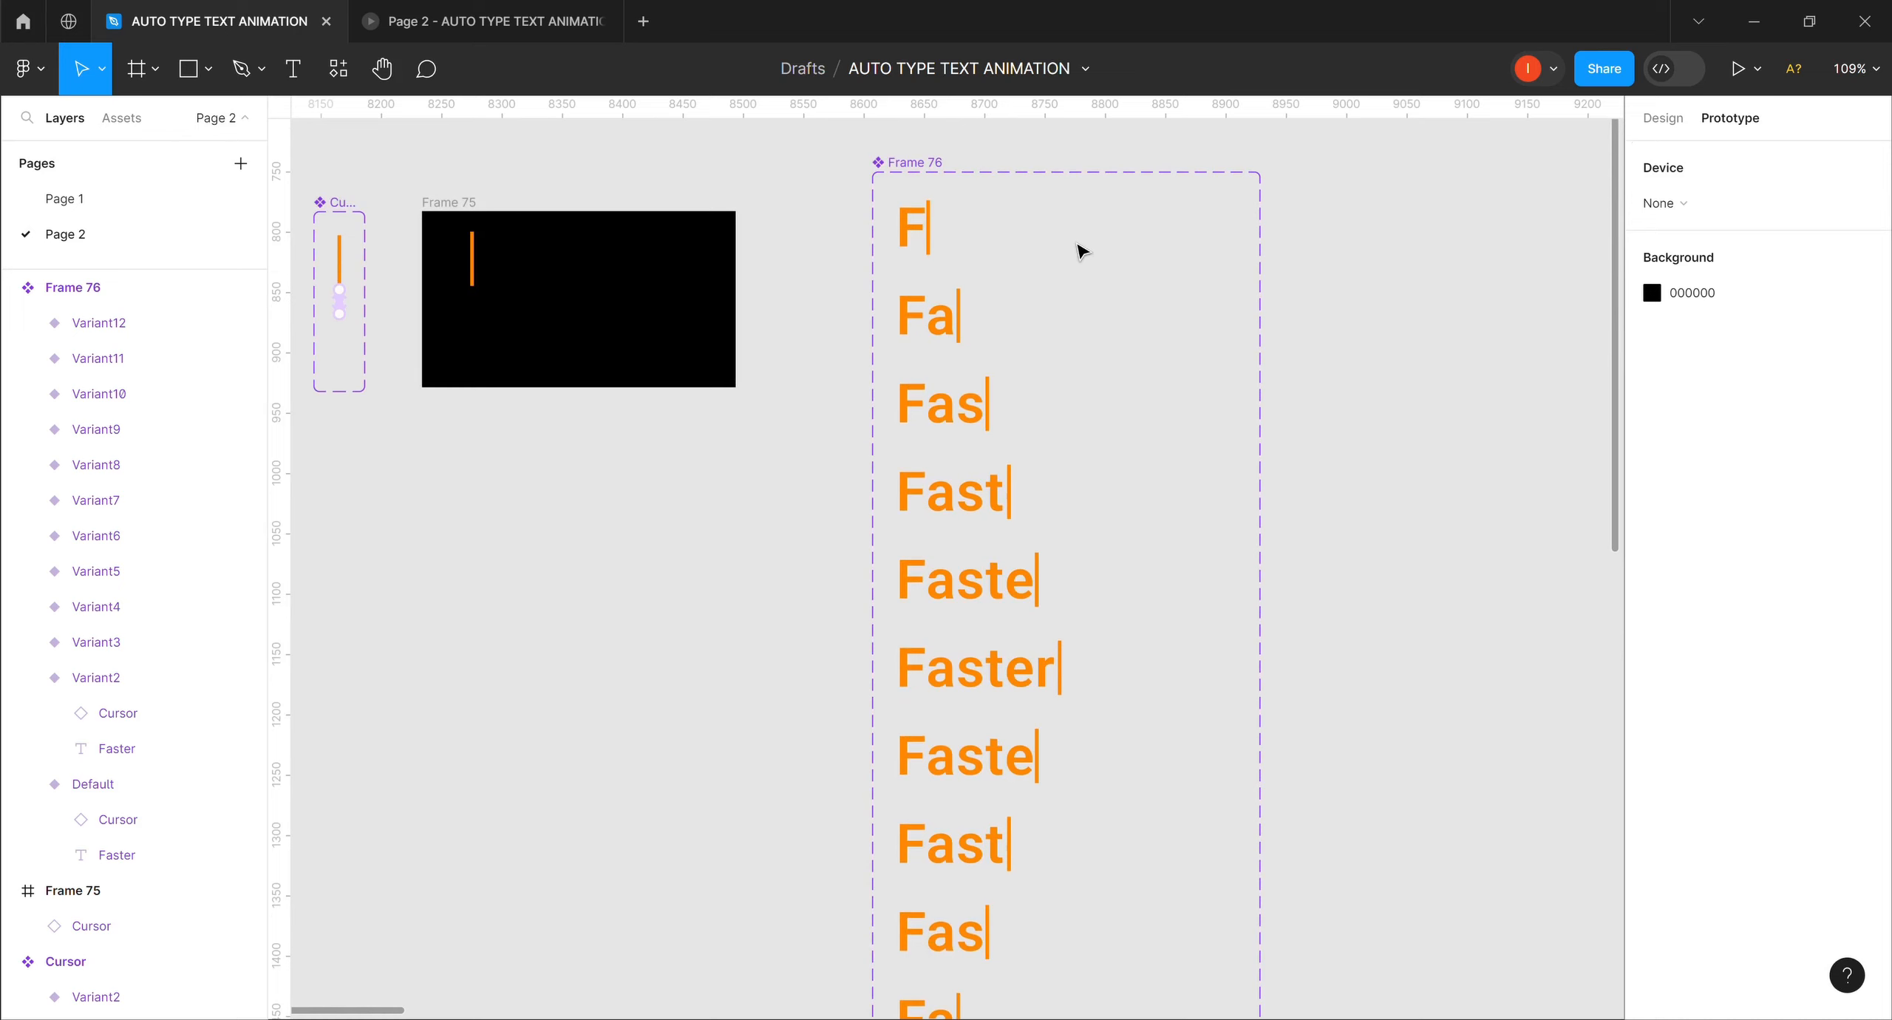
{"action": "left_click", "coordinate": [924, 230]}
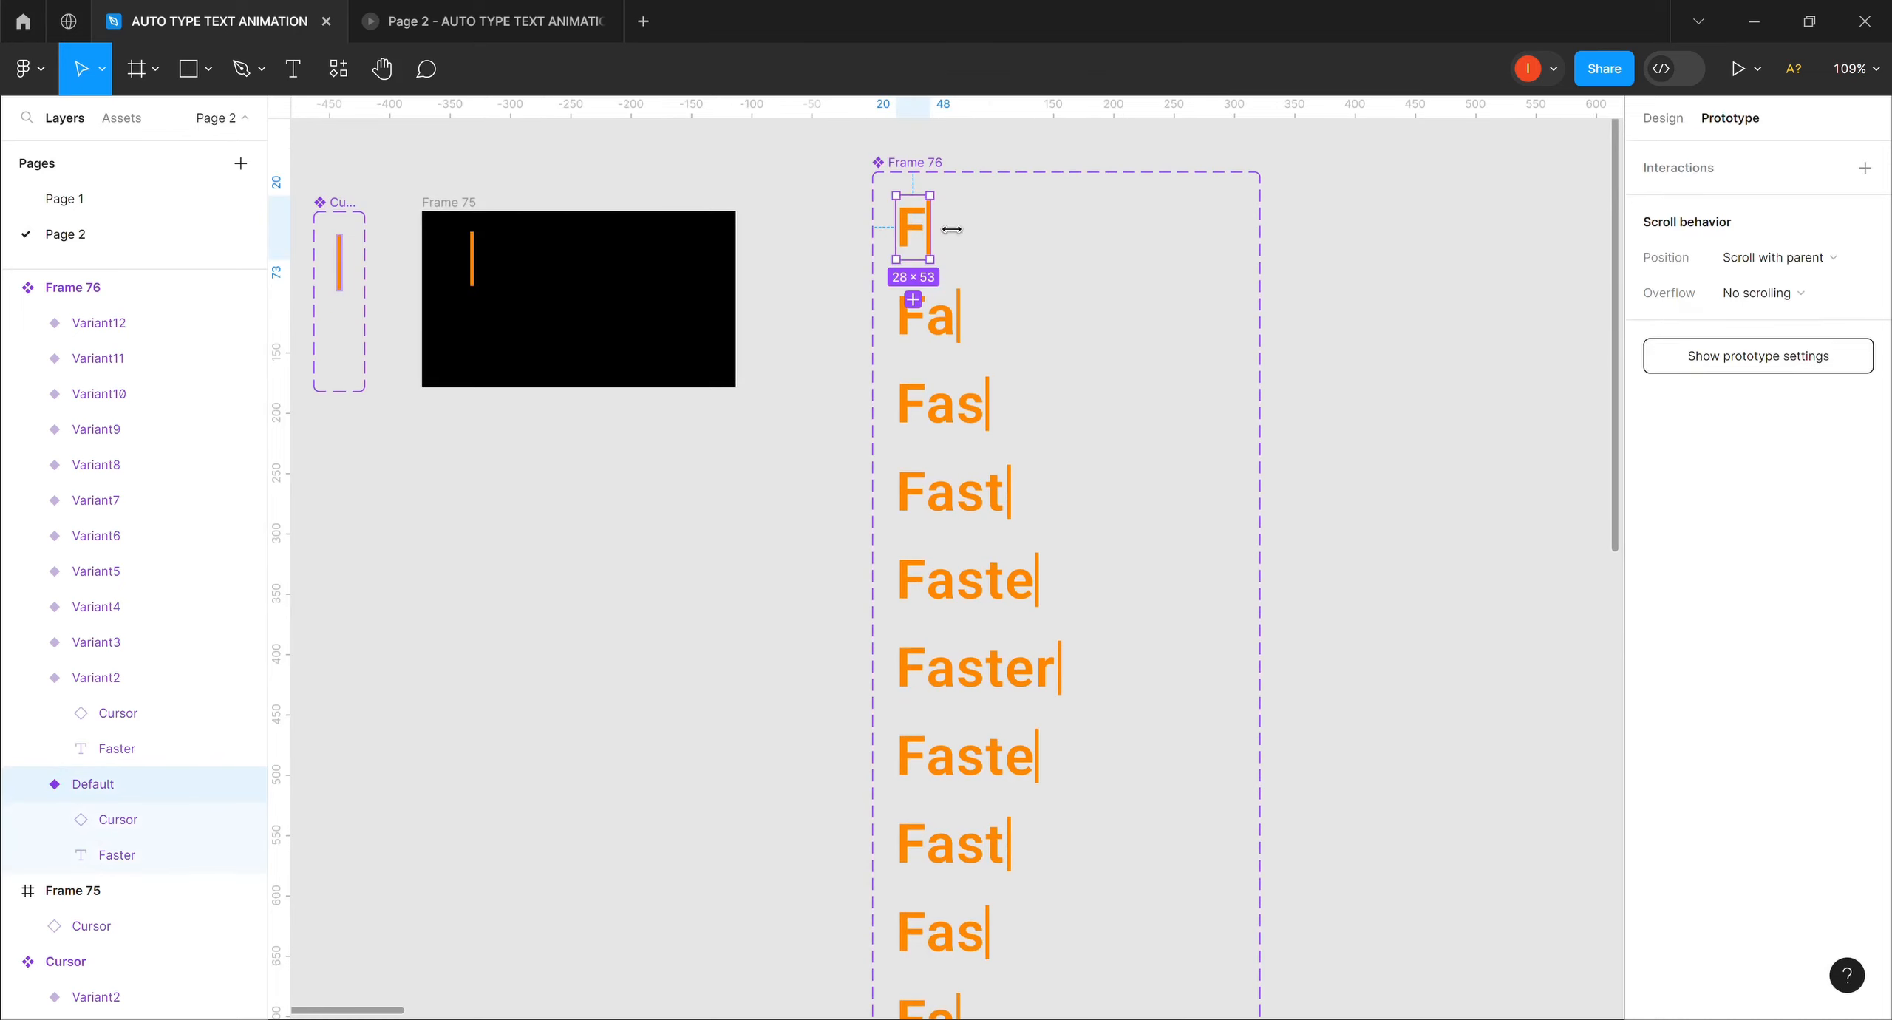
{"action": "left_click_drag", "start_coordinate": [923, 270], "coordinate": [930, 315]}
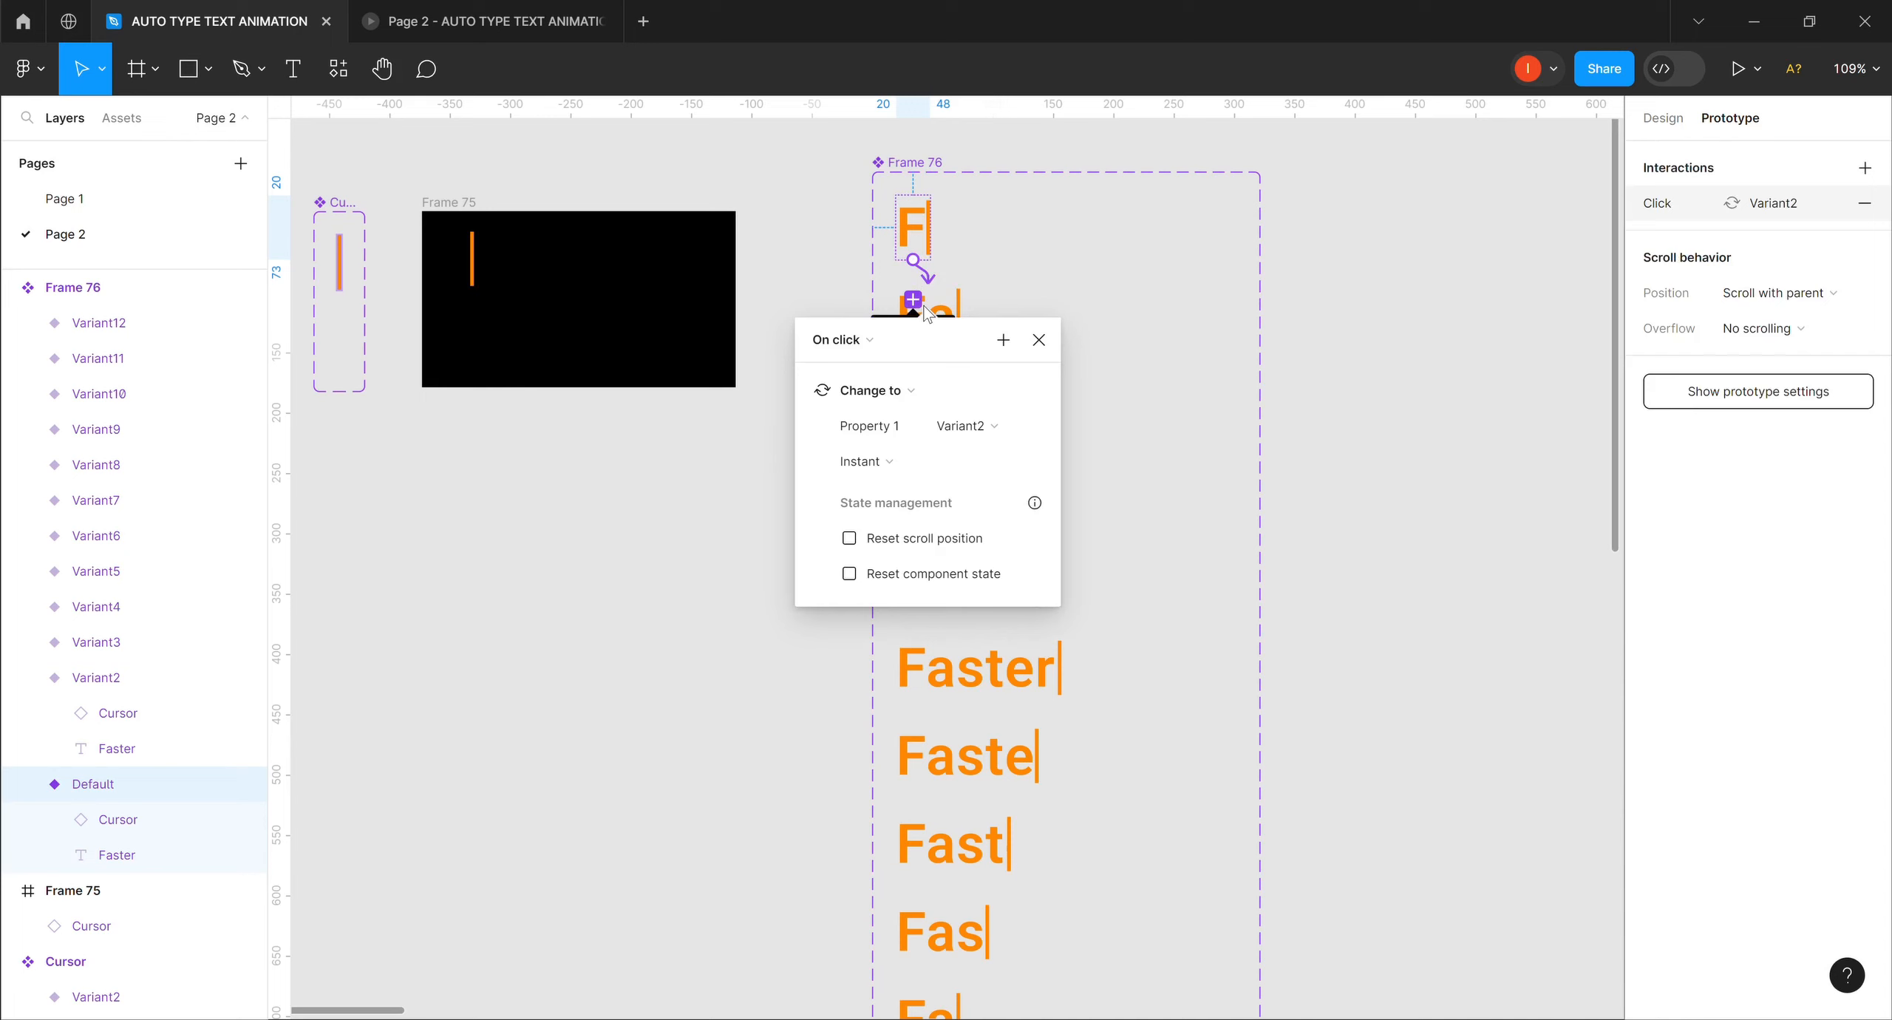
Set the Default variant's interaction trigger to After delay with a delay of 200ms.
{"action": "left_click", "coordinate": [870, 341]}
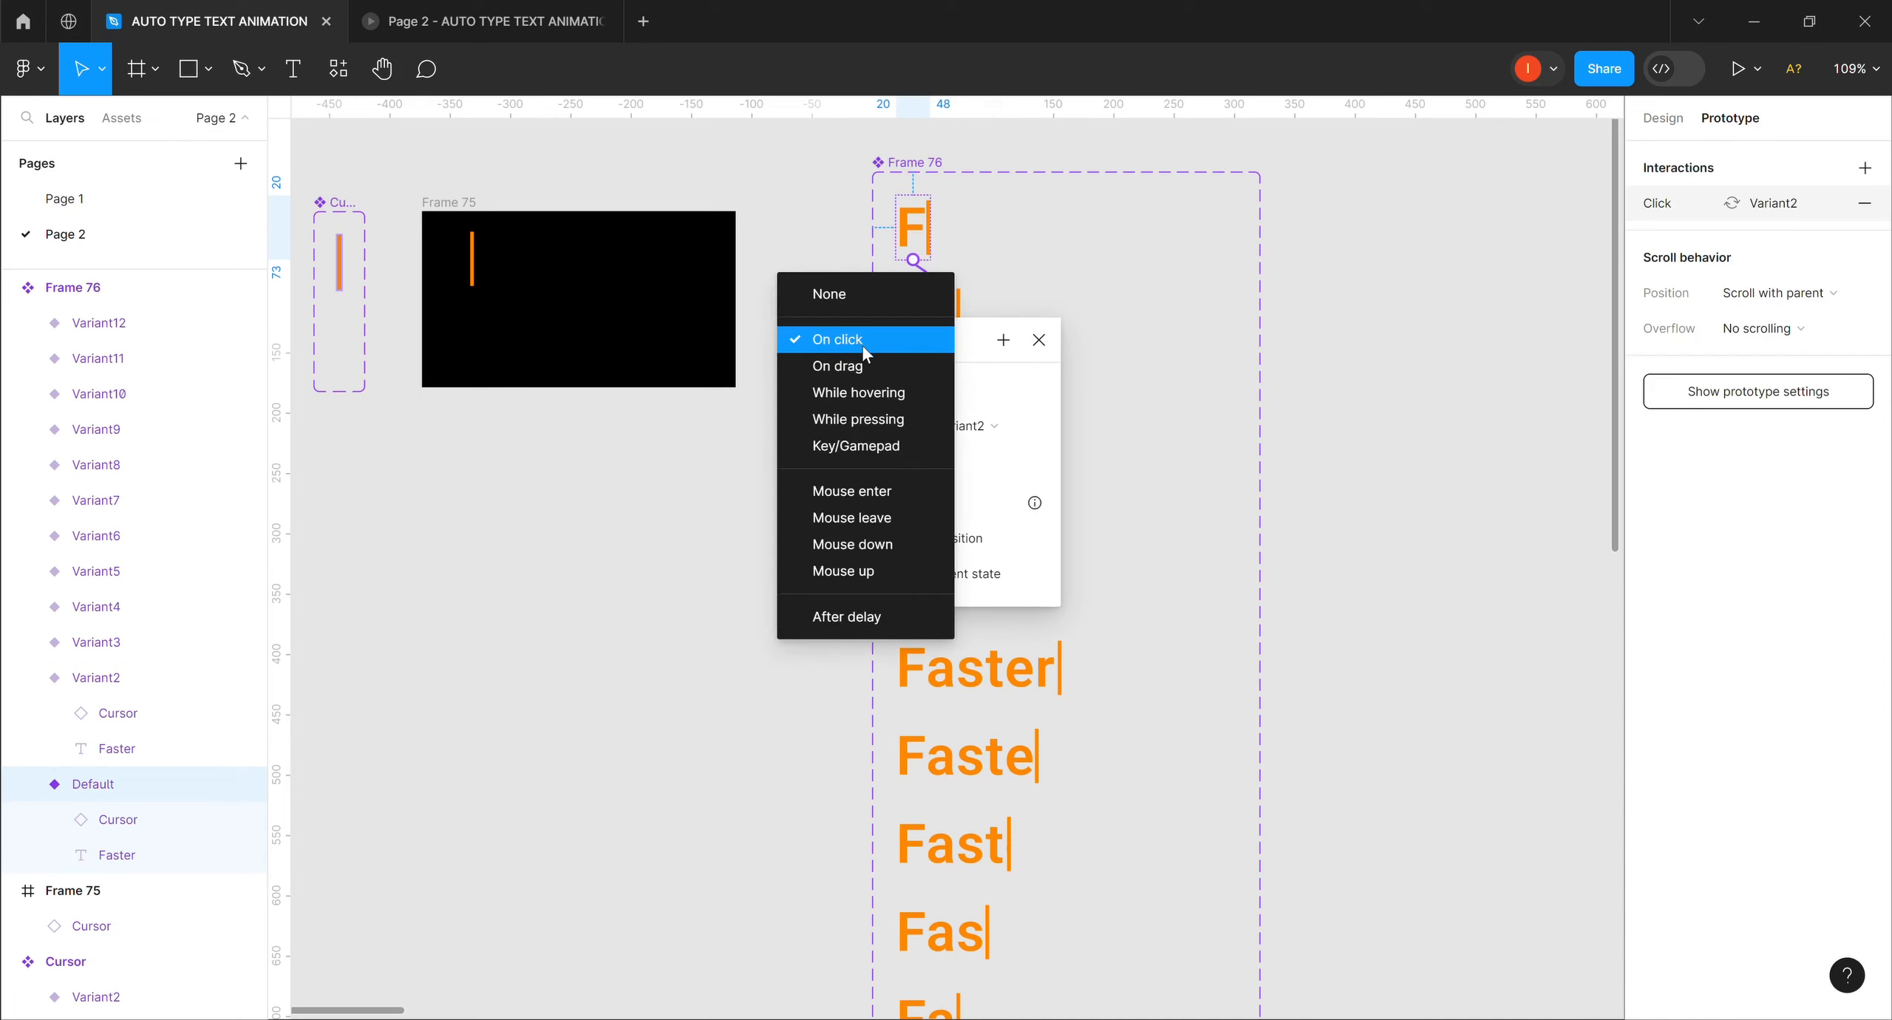
{"action": "left_click", "coordinate": [870, 617]}
{"action": "left_click", "coordinate": [837, 376]}
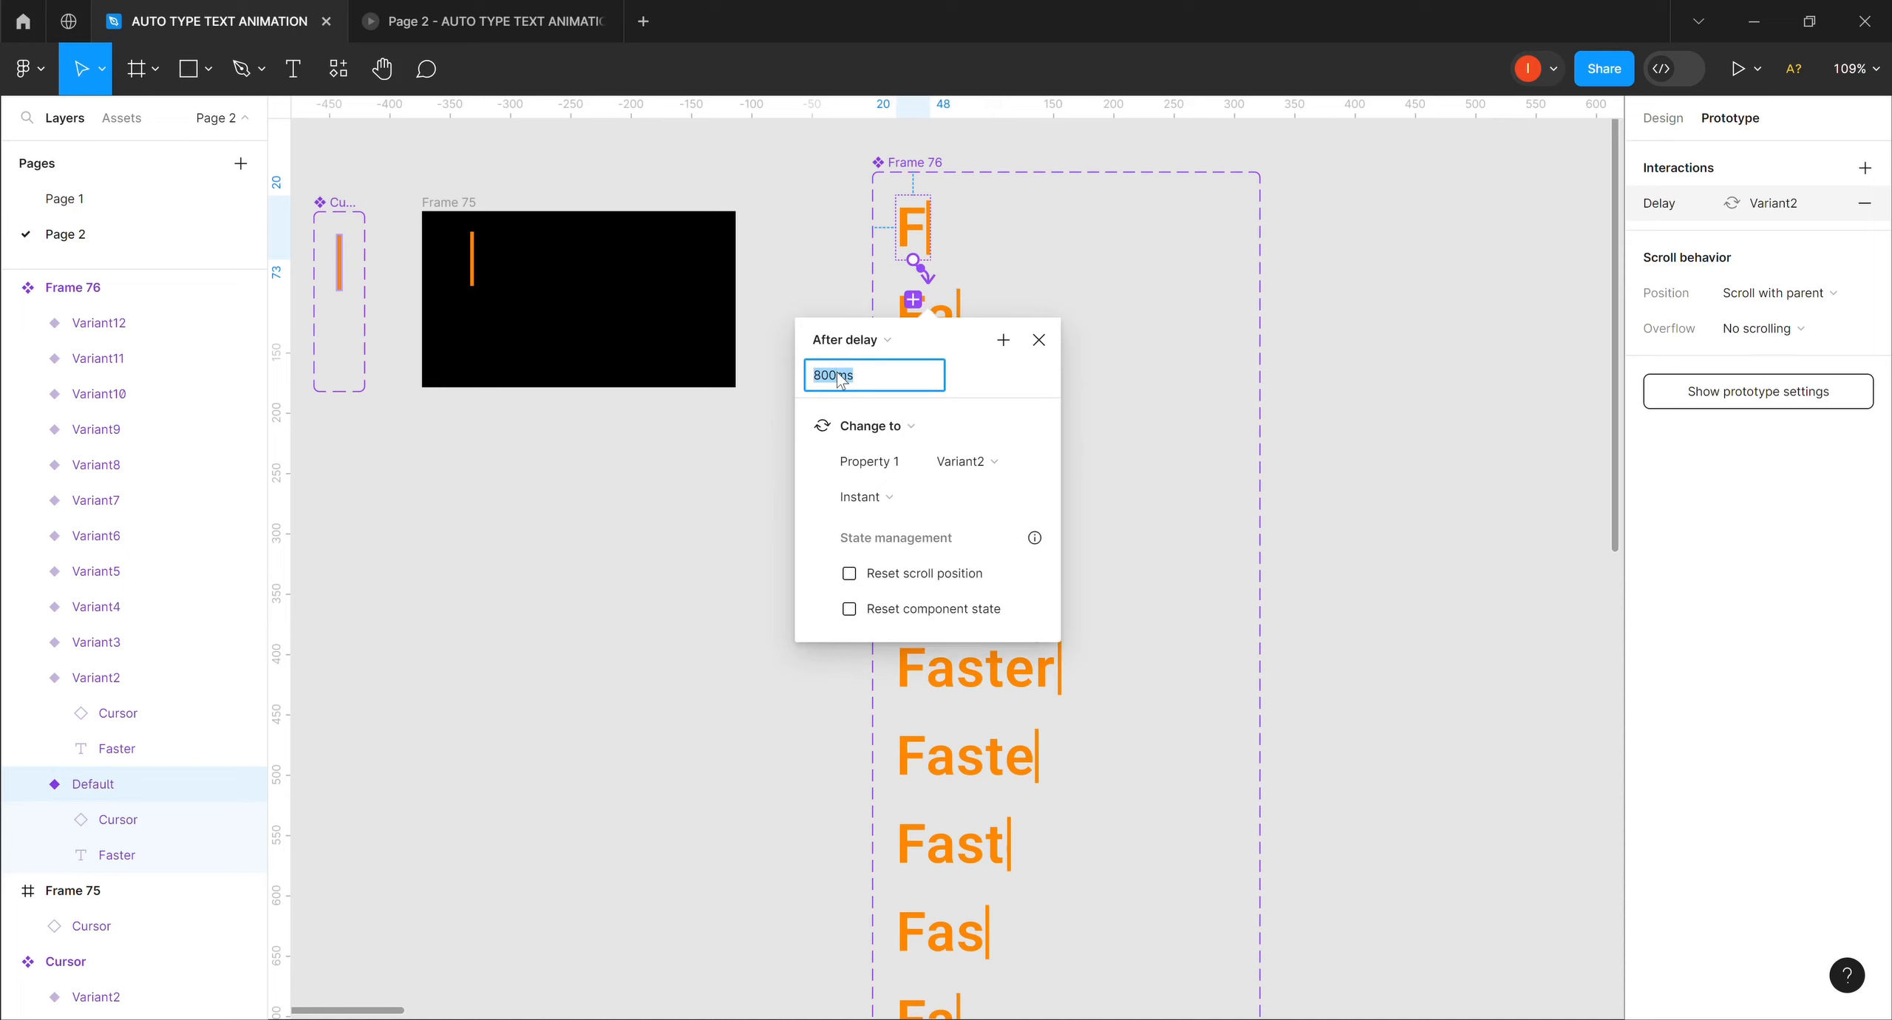
{"action": "type", "text": "2"}
{"action": "key", "text": "Return"}
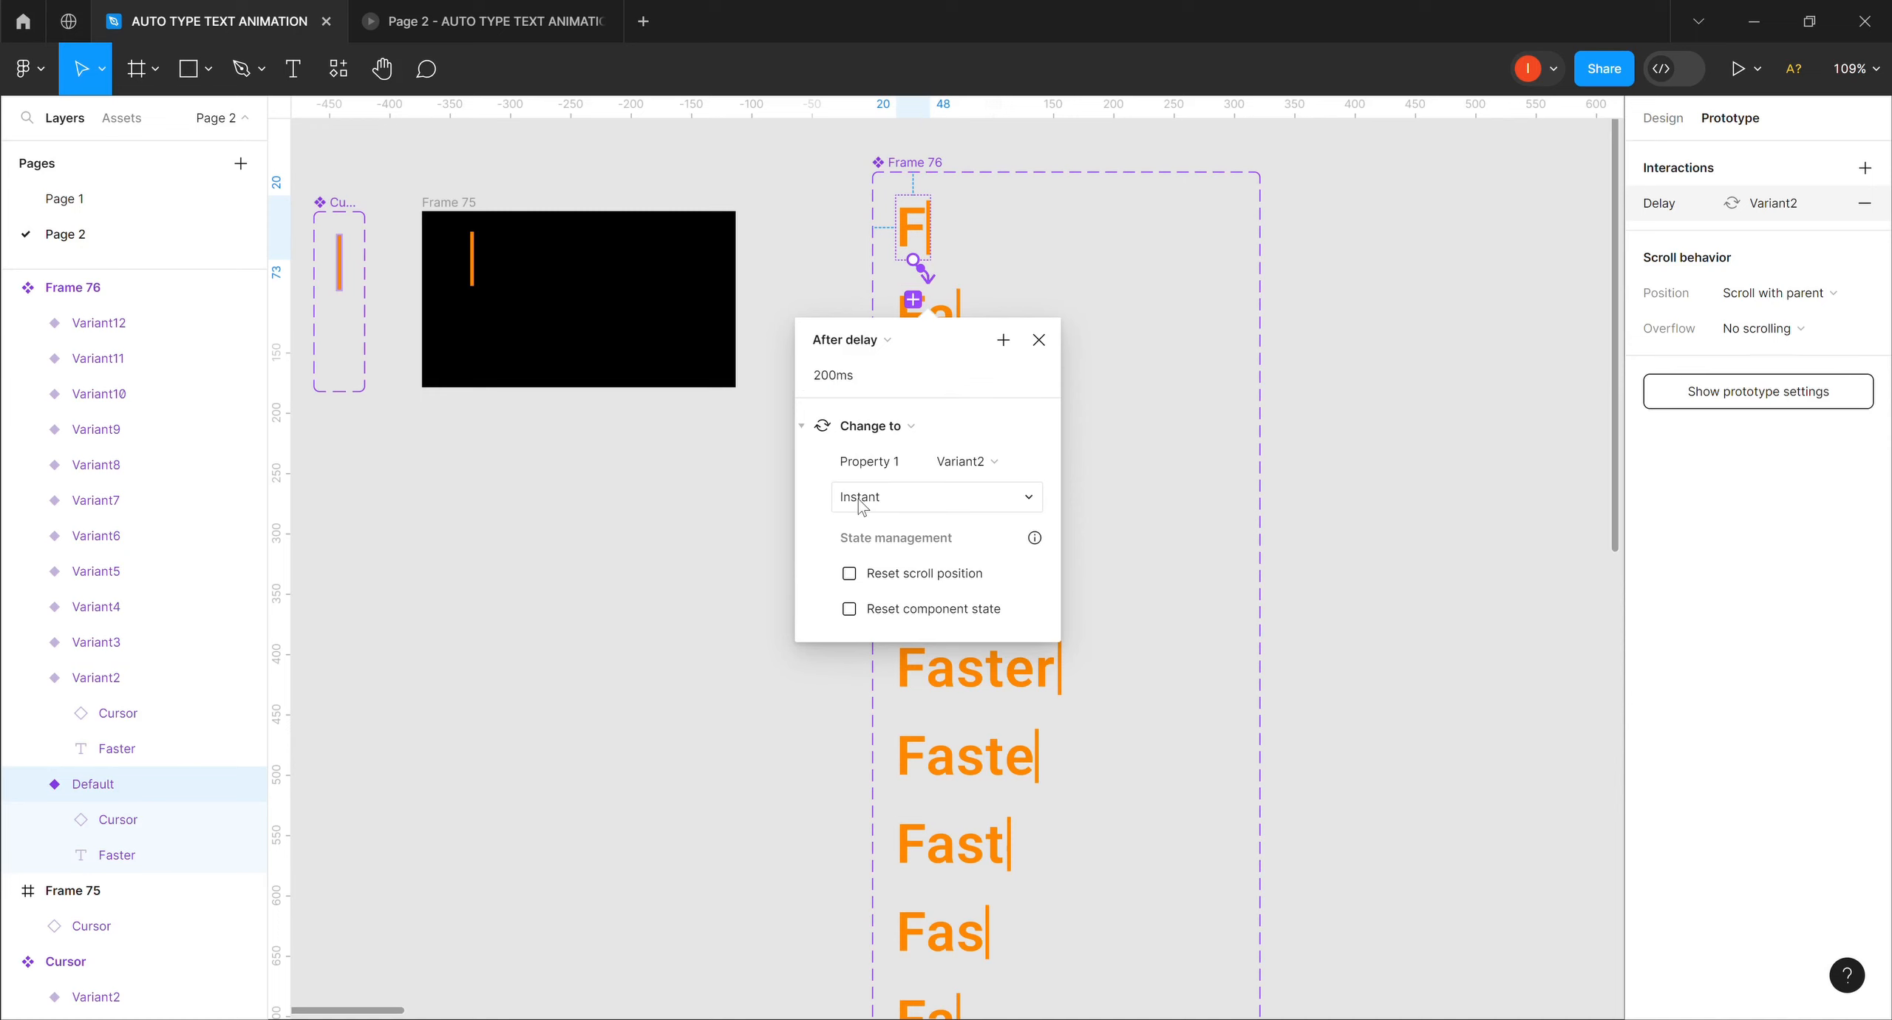
{"action": "left_click", "coordinate": [1305, 326]}
Copy the Default variant's after-delay interaction and paste it onto Variant2 through Variant12 of Frame 76.
{"action": "left_click", "coordinate": [960, 324]}
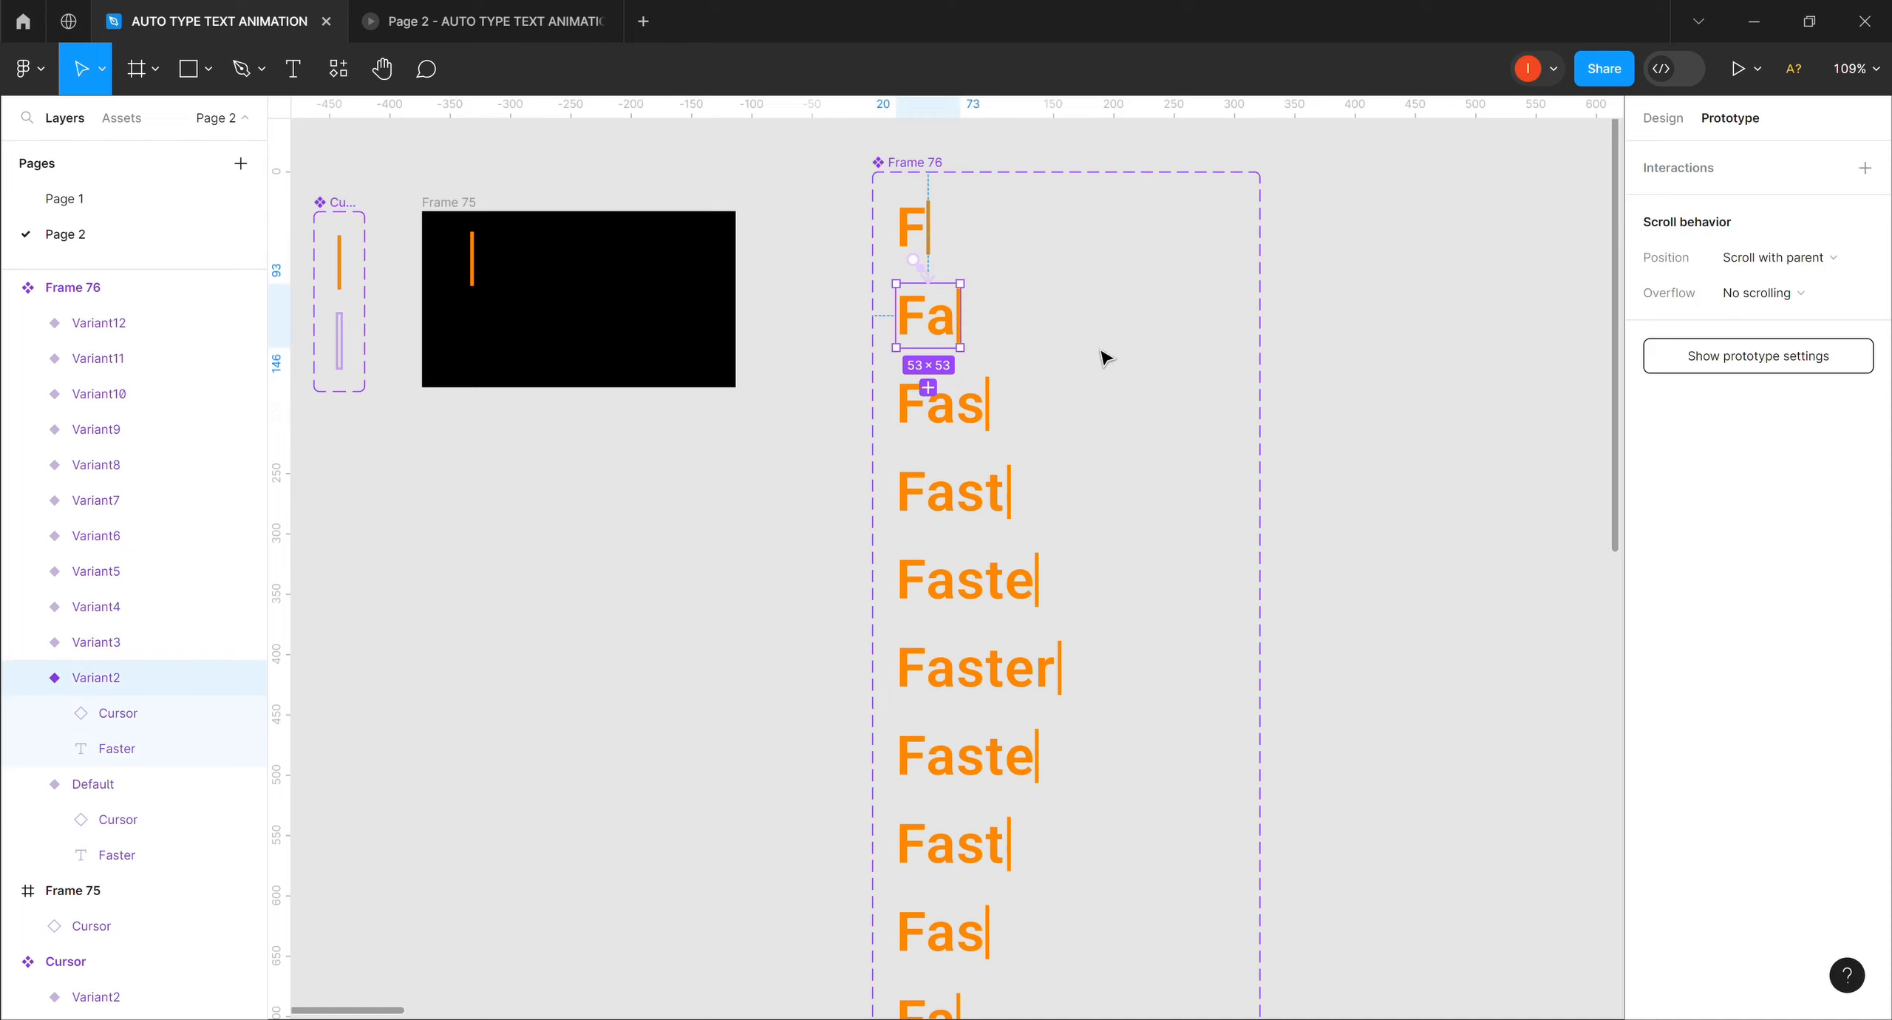
{"action": "left_click", "coordinate": [932, 278]}
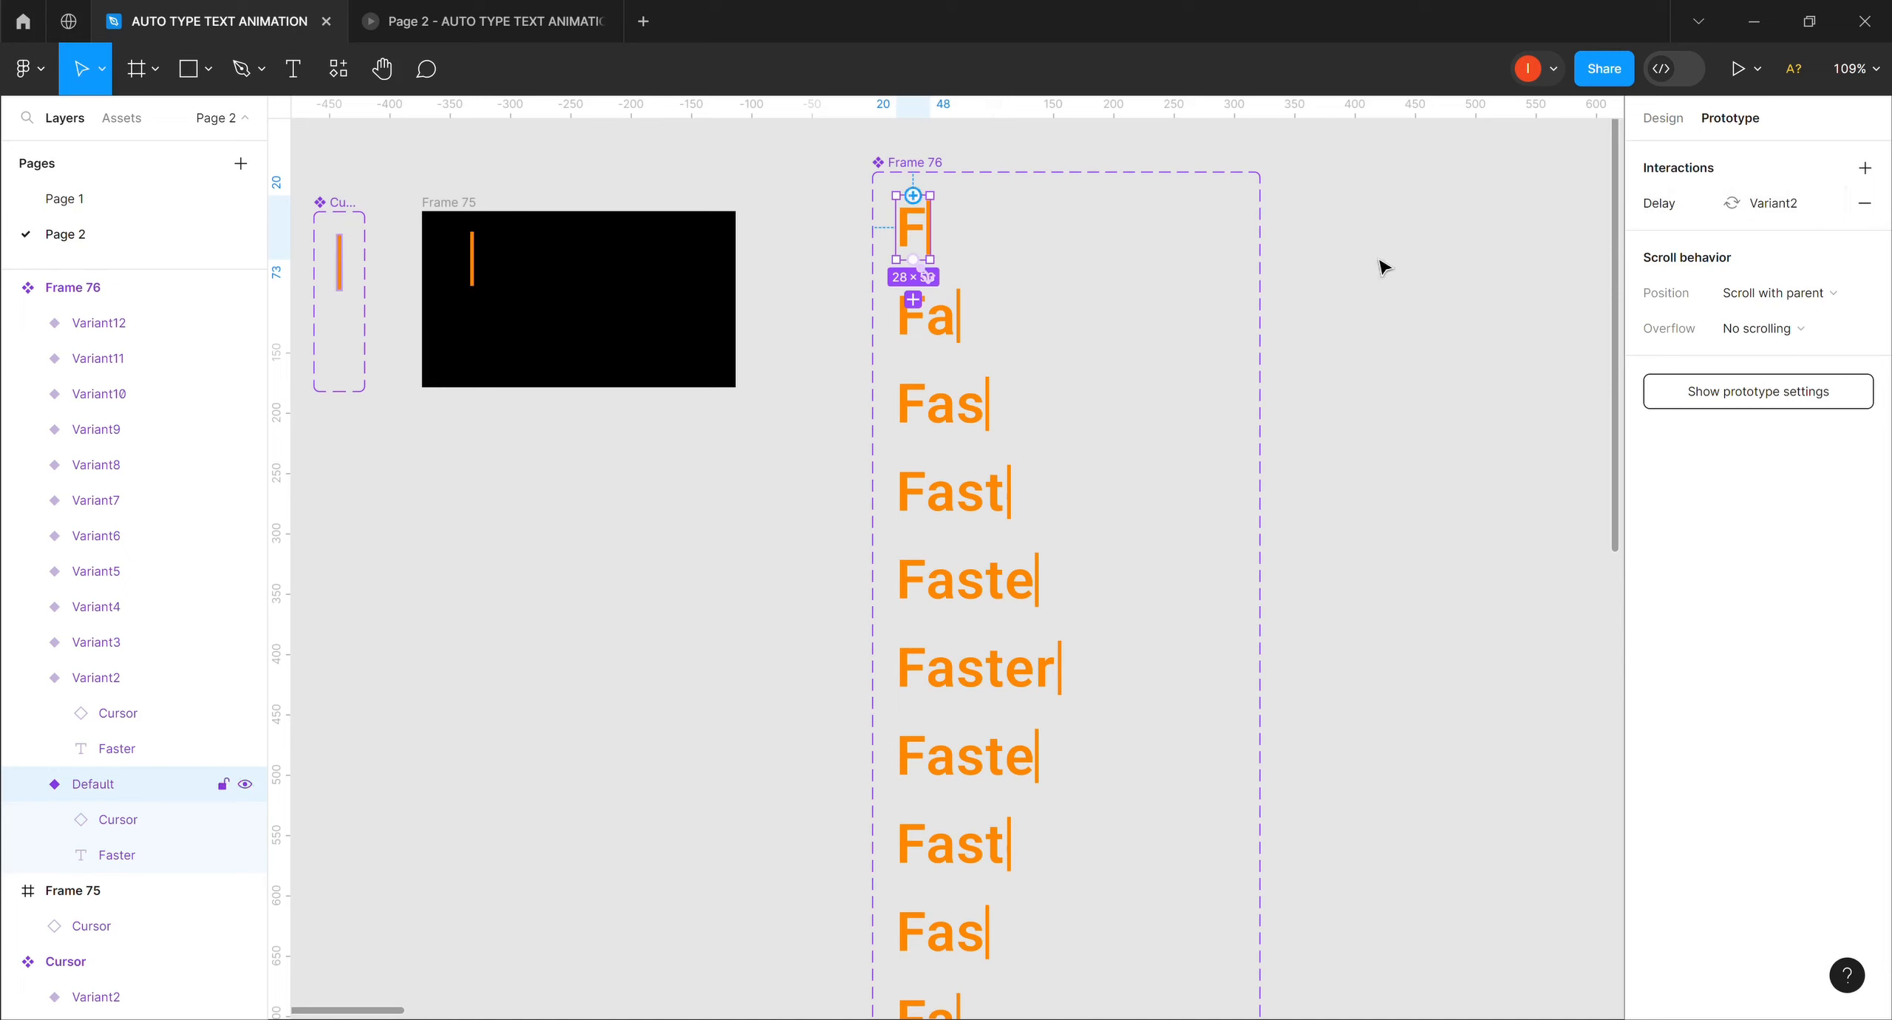
{"action": "left_click", "coordinate": [1636, 207]}
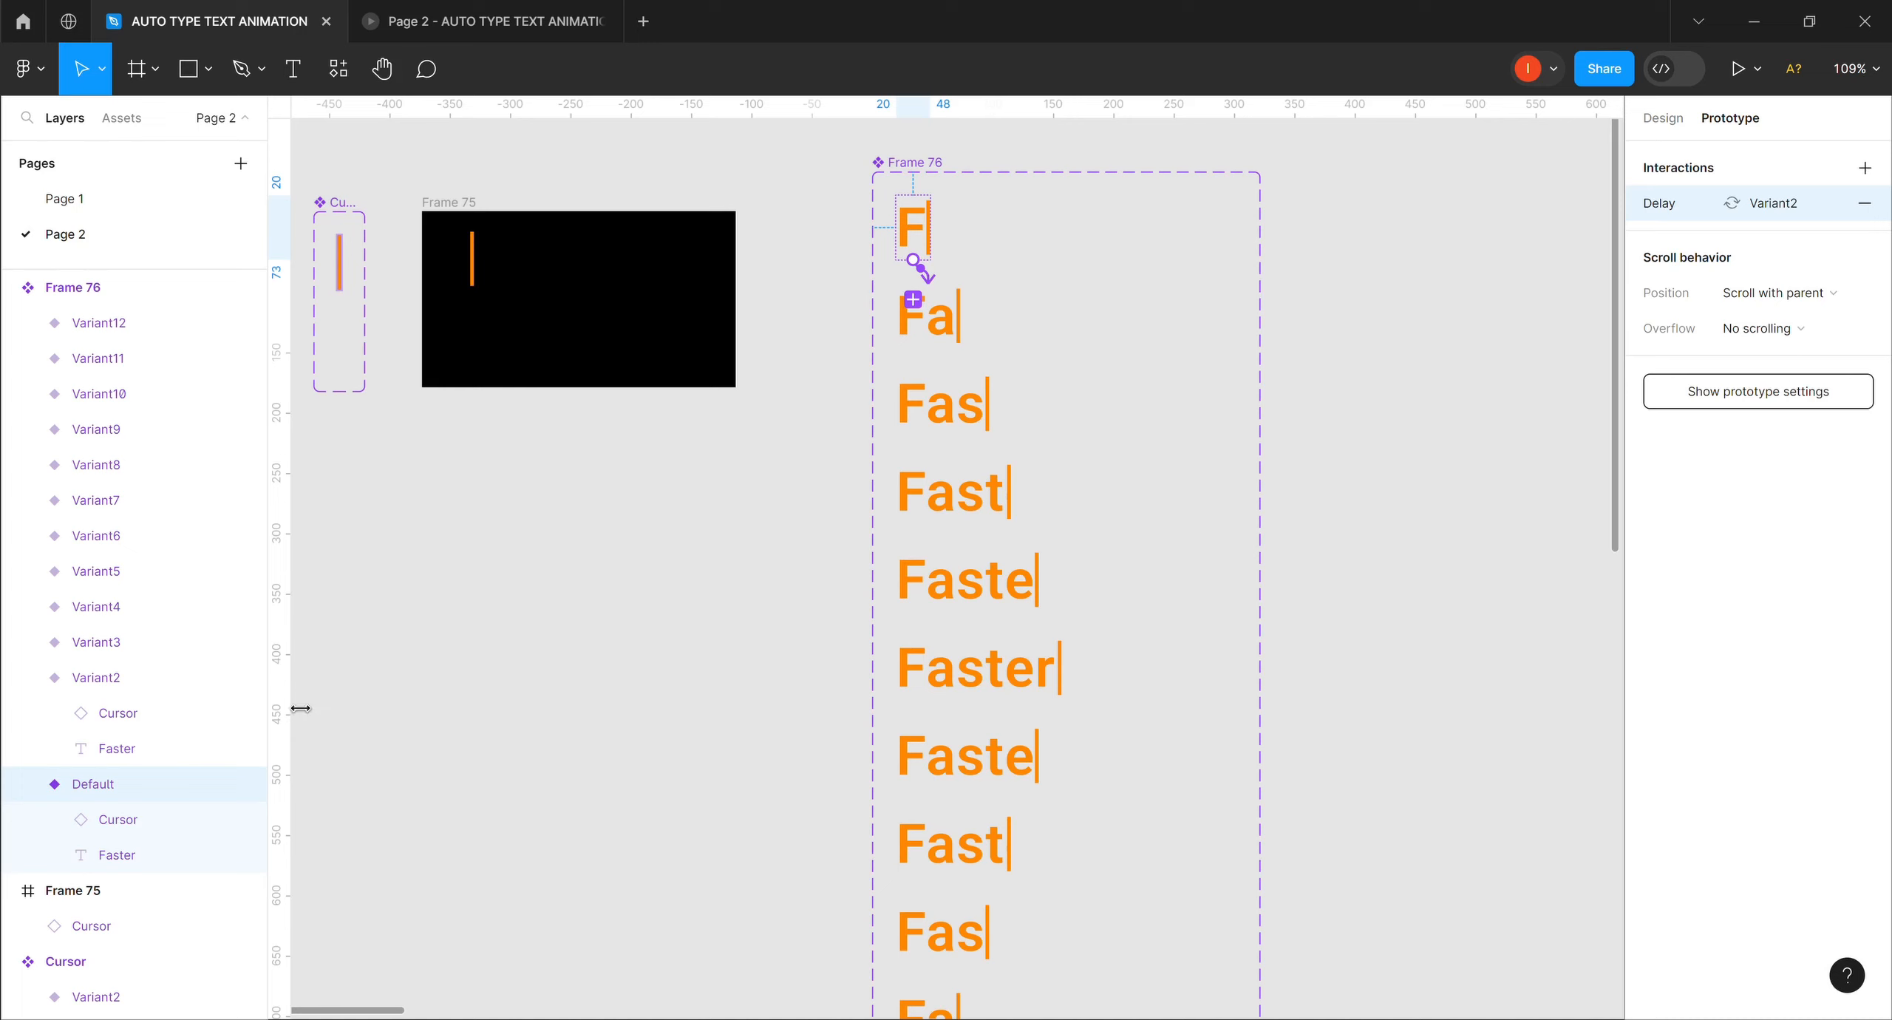
{"action": "left_click", "coordinate": [108, 683]}
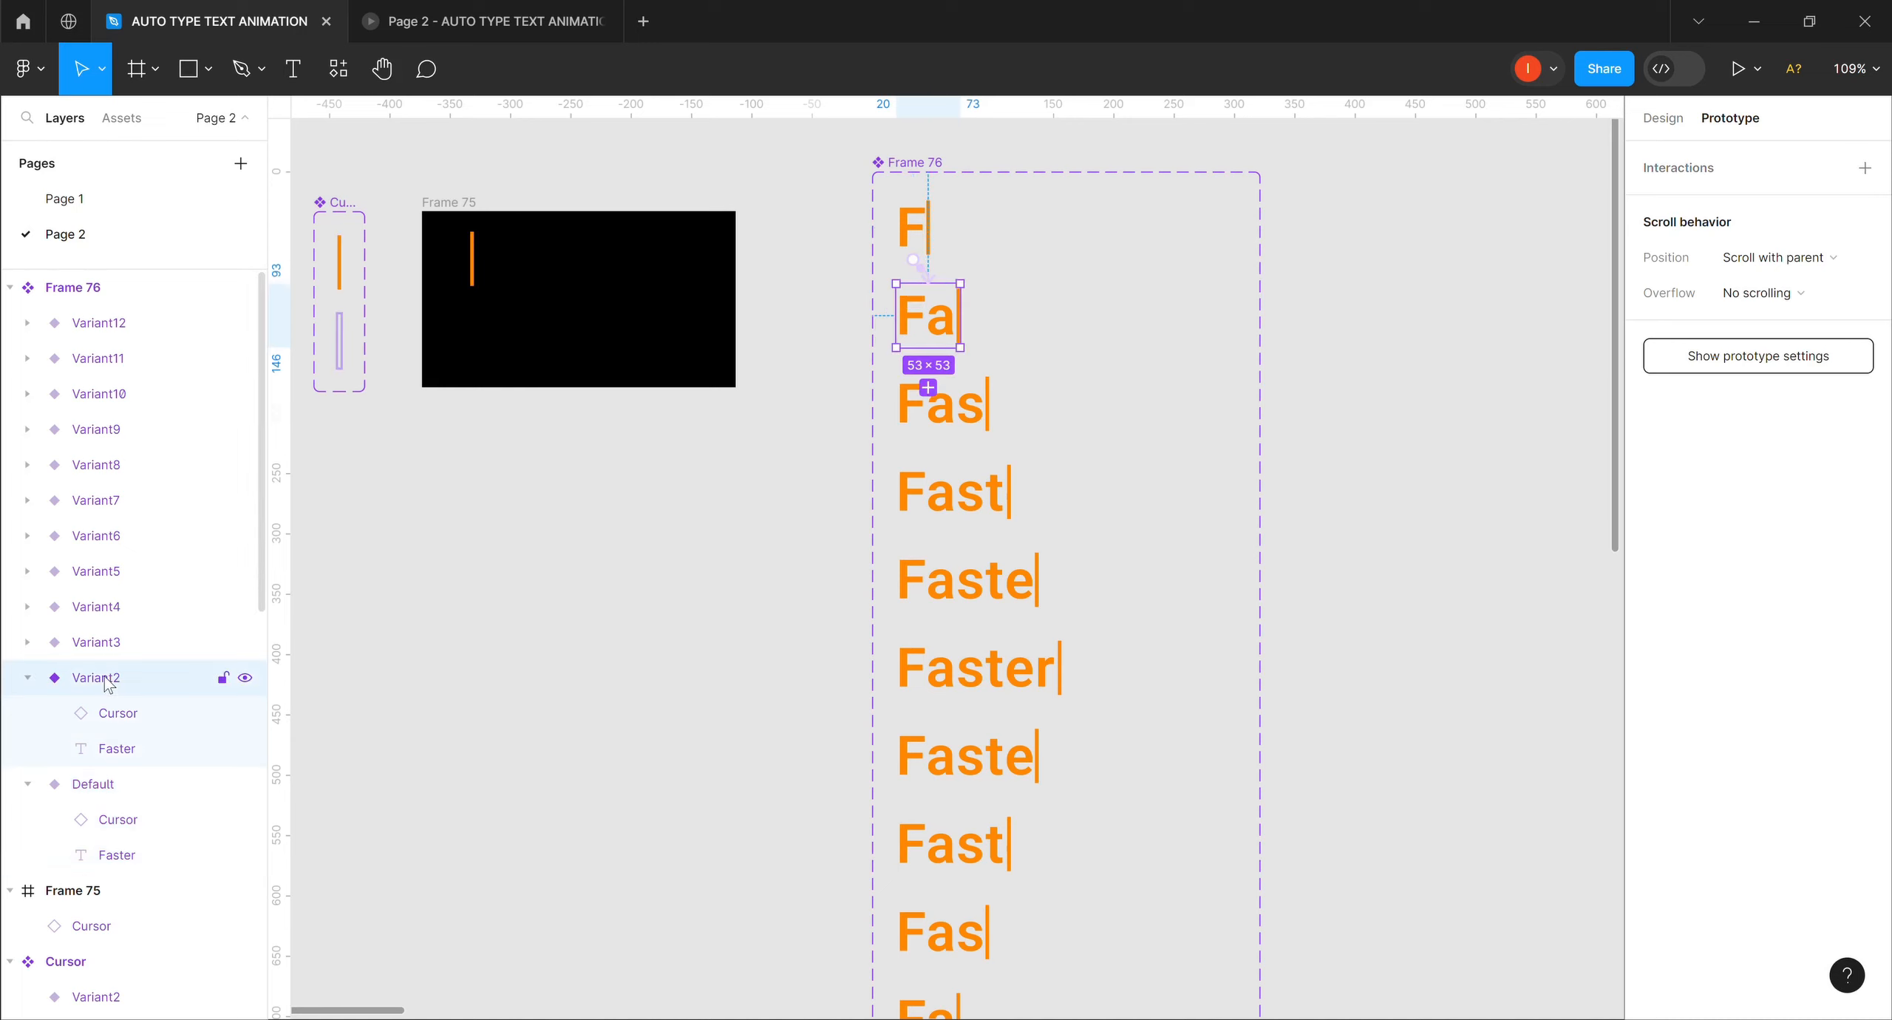
{"action": "left_click", "coordinate": [95, 325], "text": "shift"}
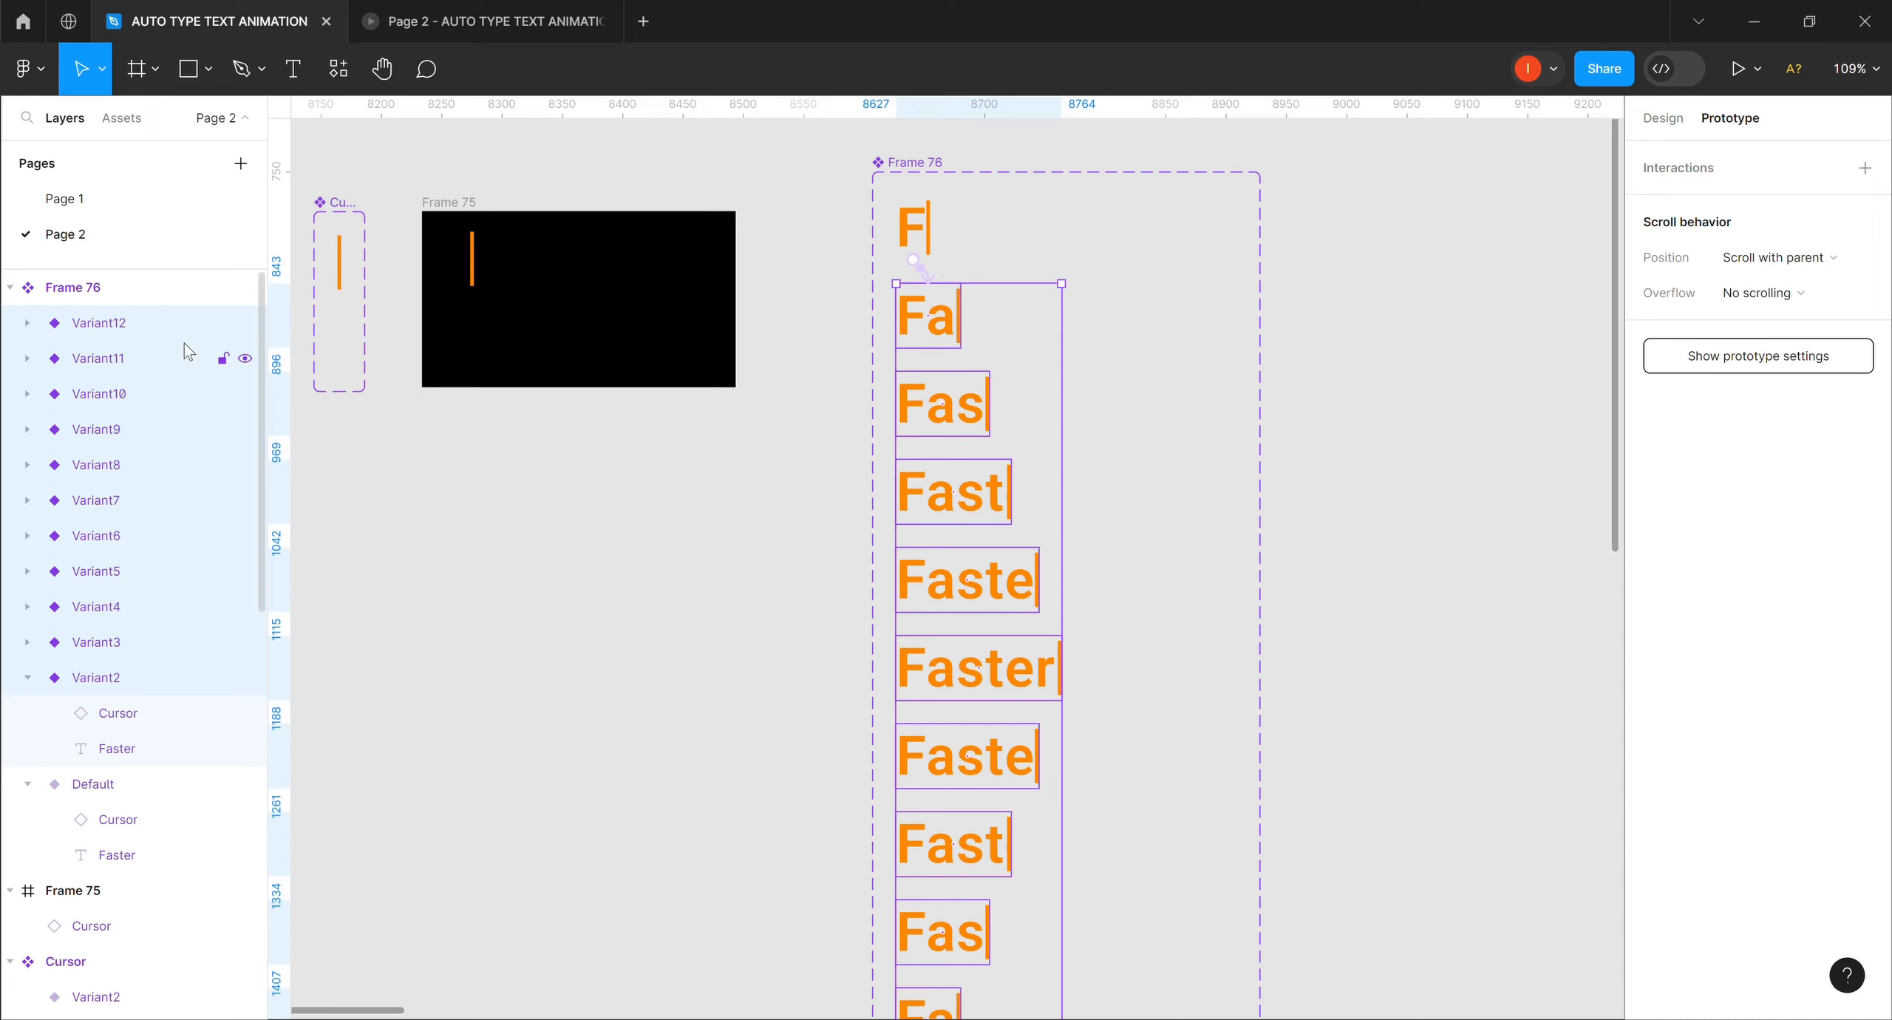
{"action": "key", "text": "ctrl+v"}
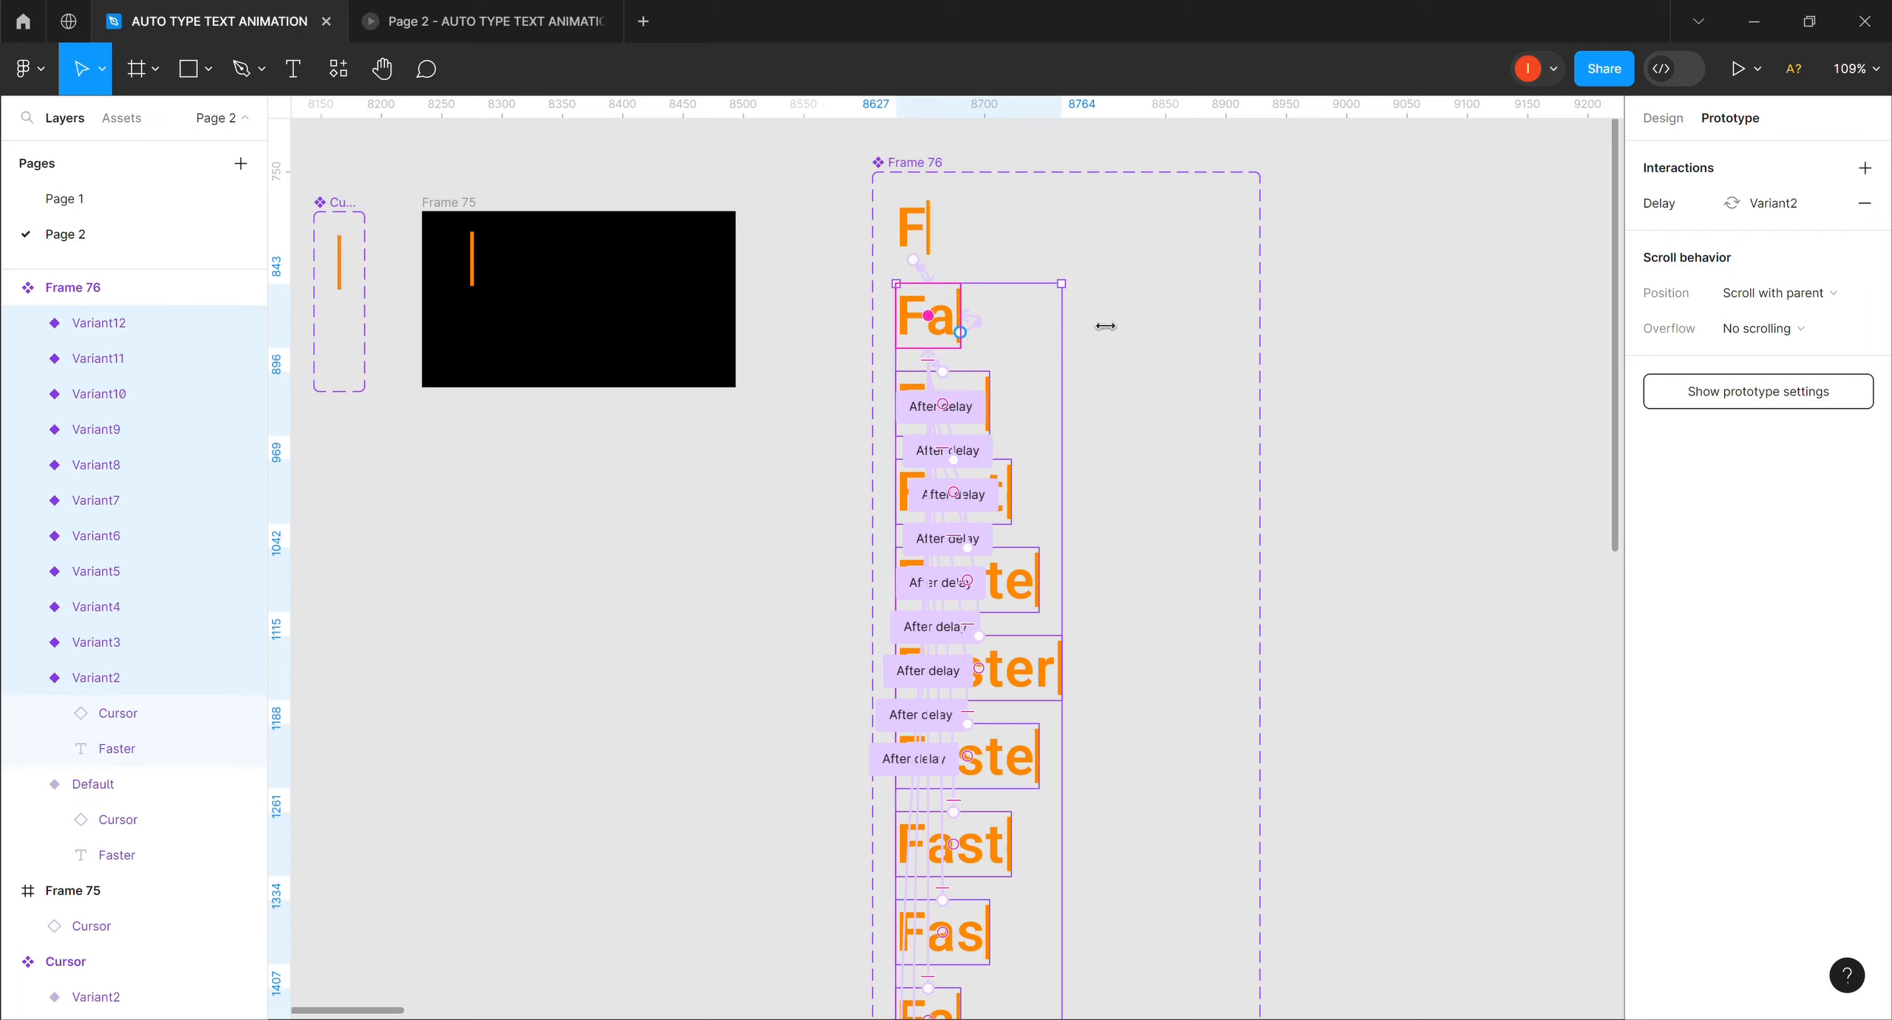
Check Variant2's after-delay interaction, and set Variant3's after-delay interaction in Frame 76 to change to Variant4.
{"action": "left_click", "coordinate": [1170, 313]}
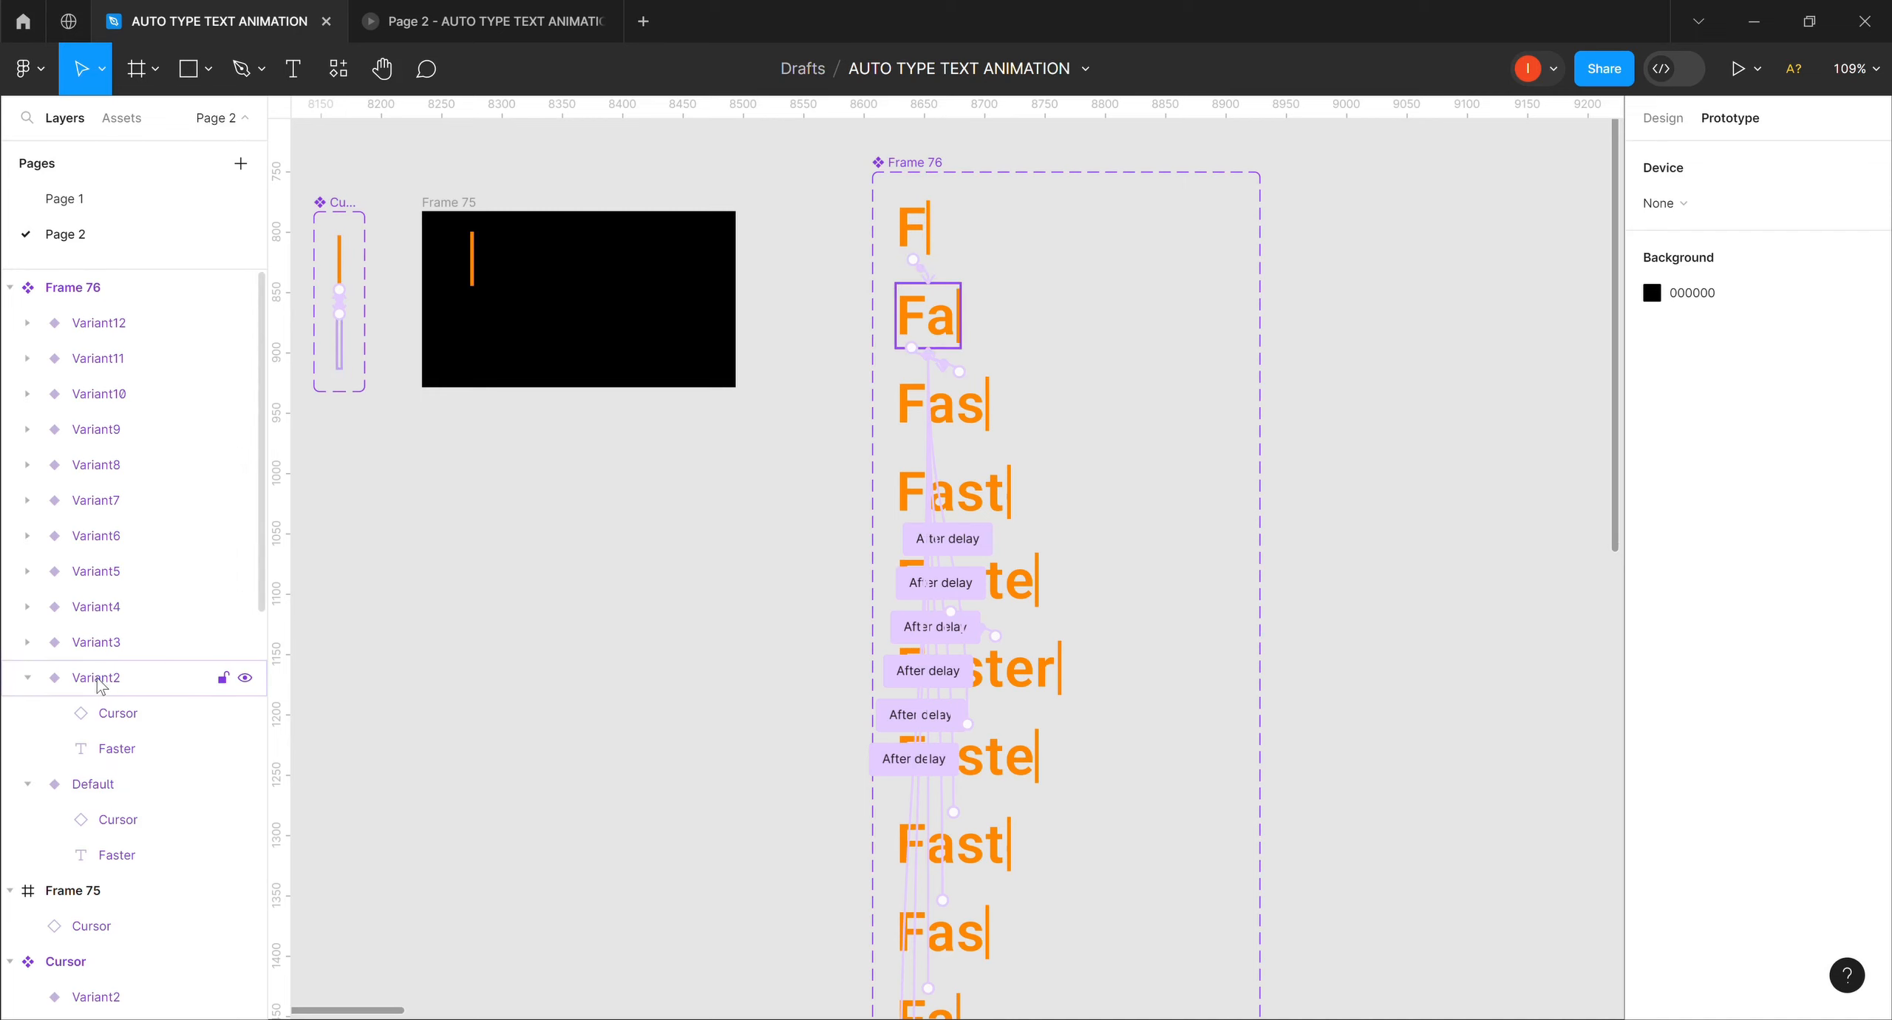
{"action": "left_click", "coordinate": [98, 681]}
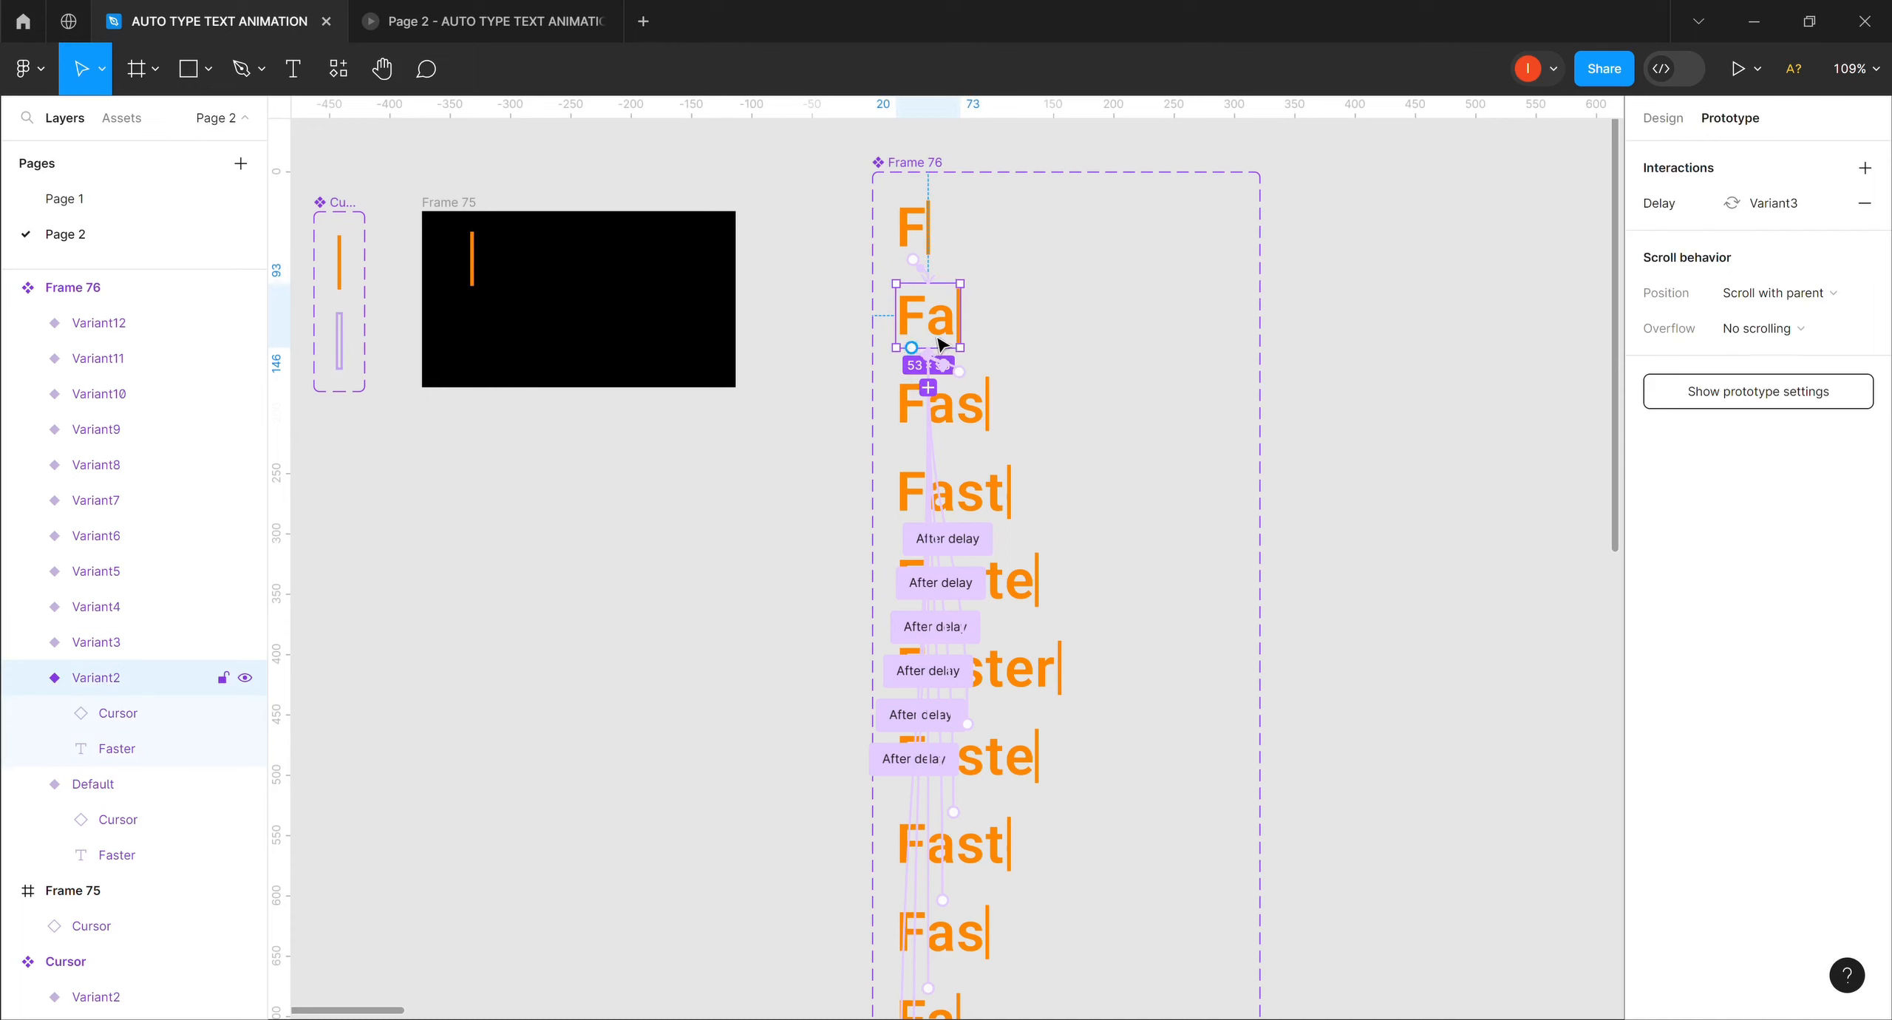
{"action": "left_click", "coordinate": [1778, 205]}
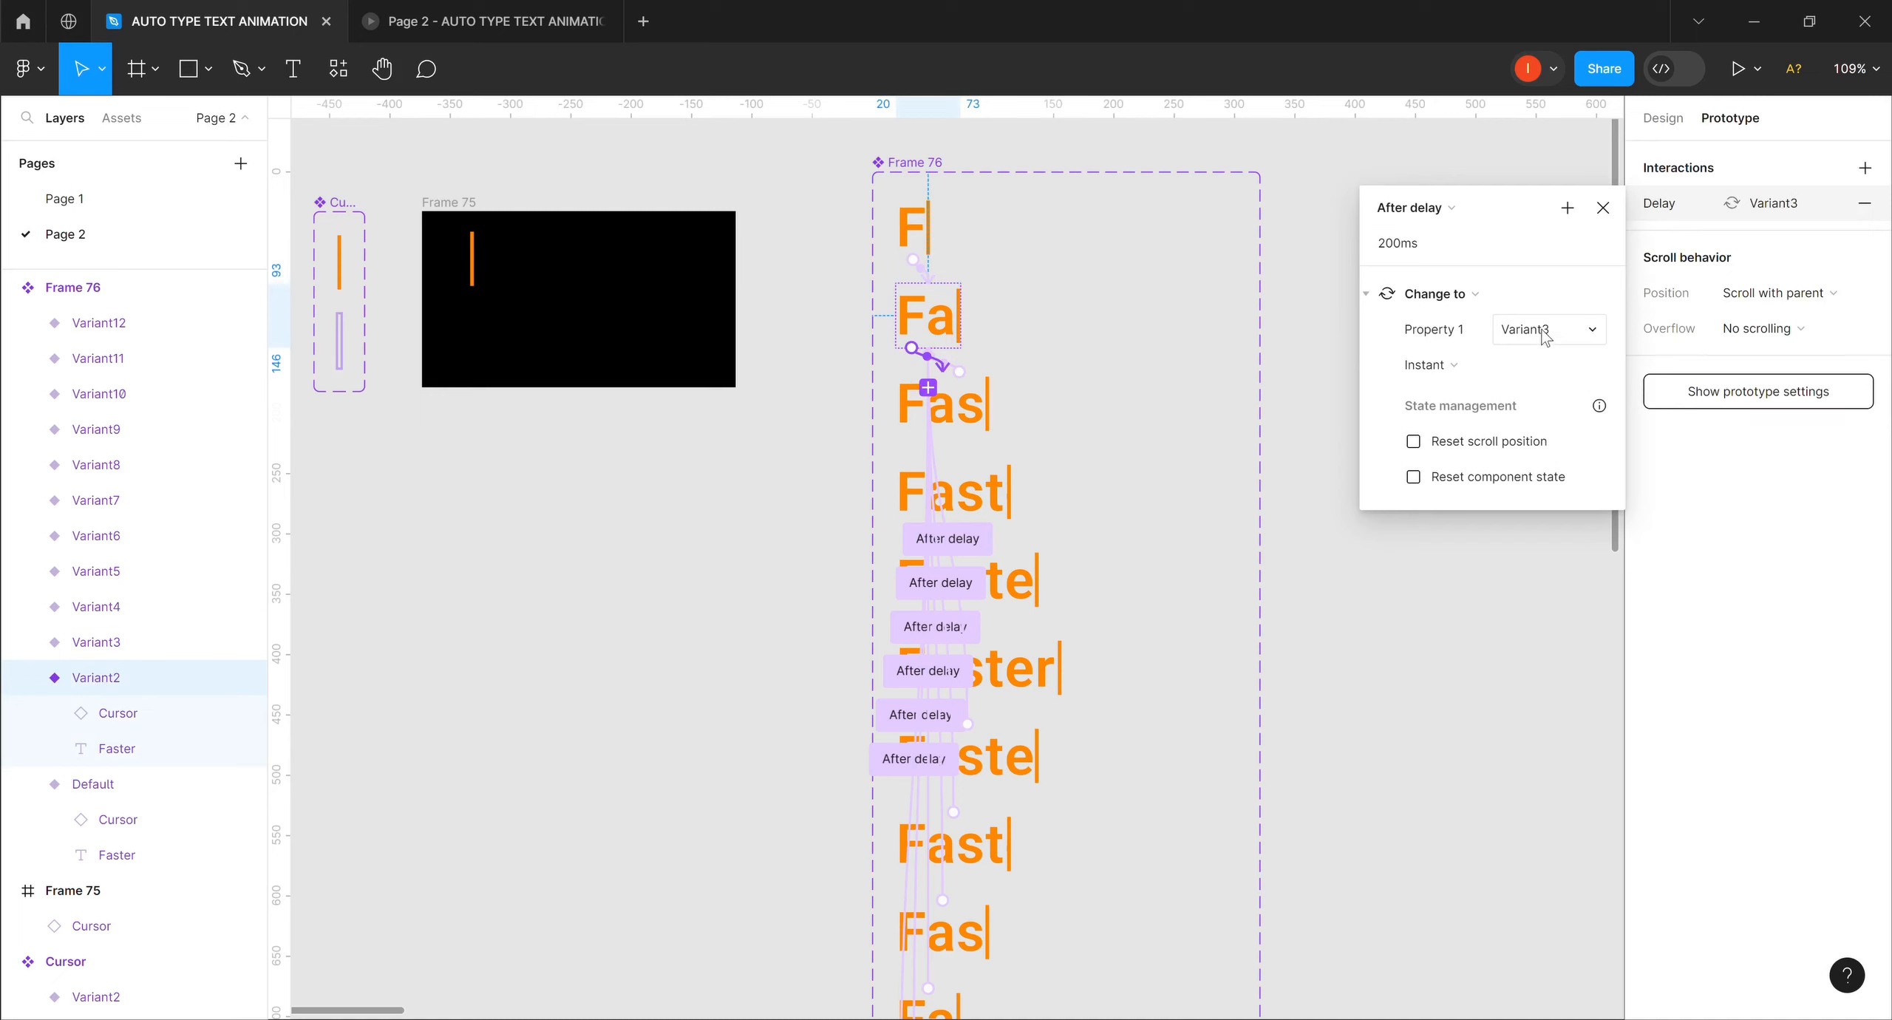
{"action": "left_click", "coordinate": [138, 645]}
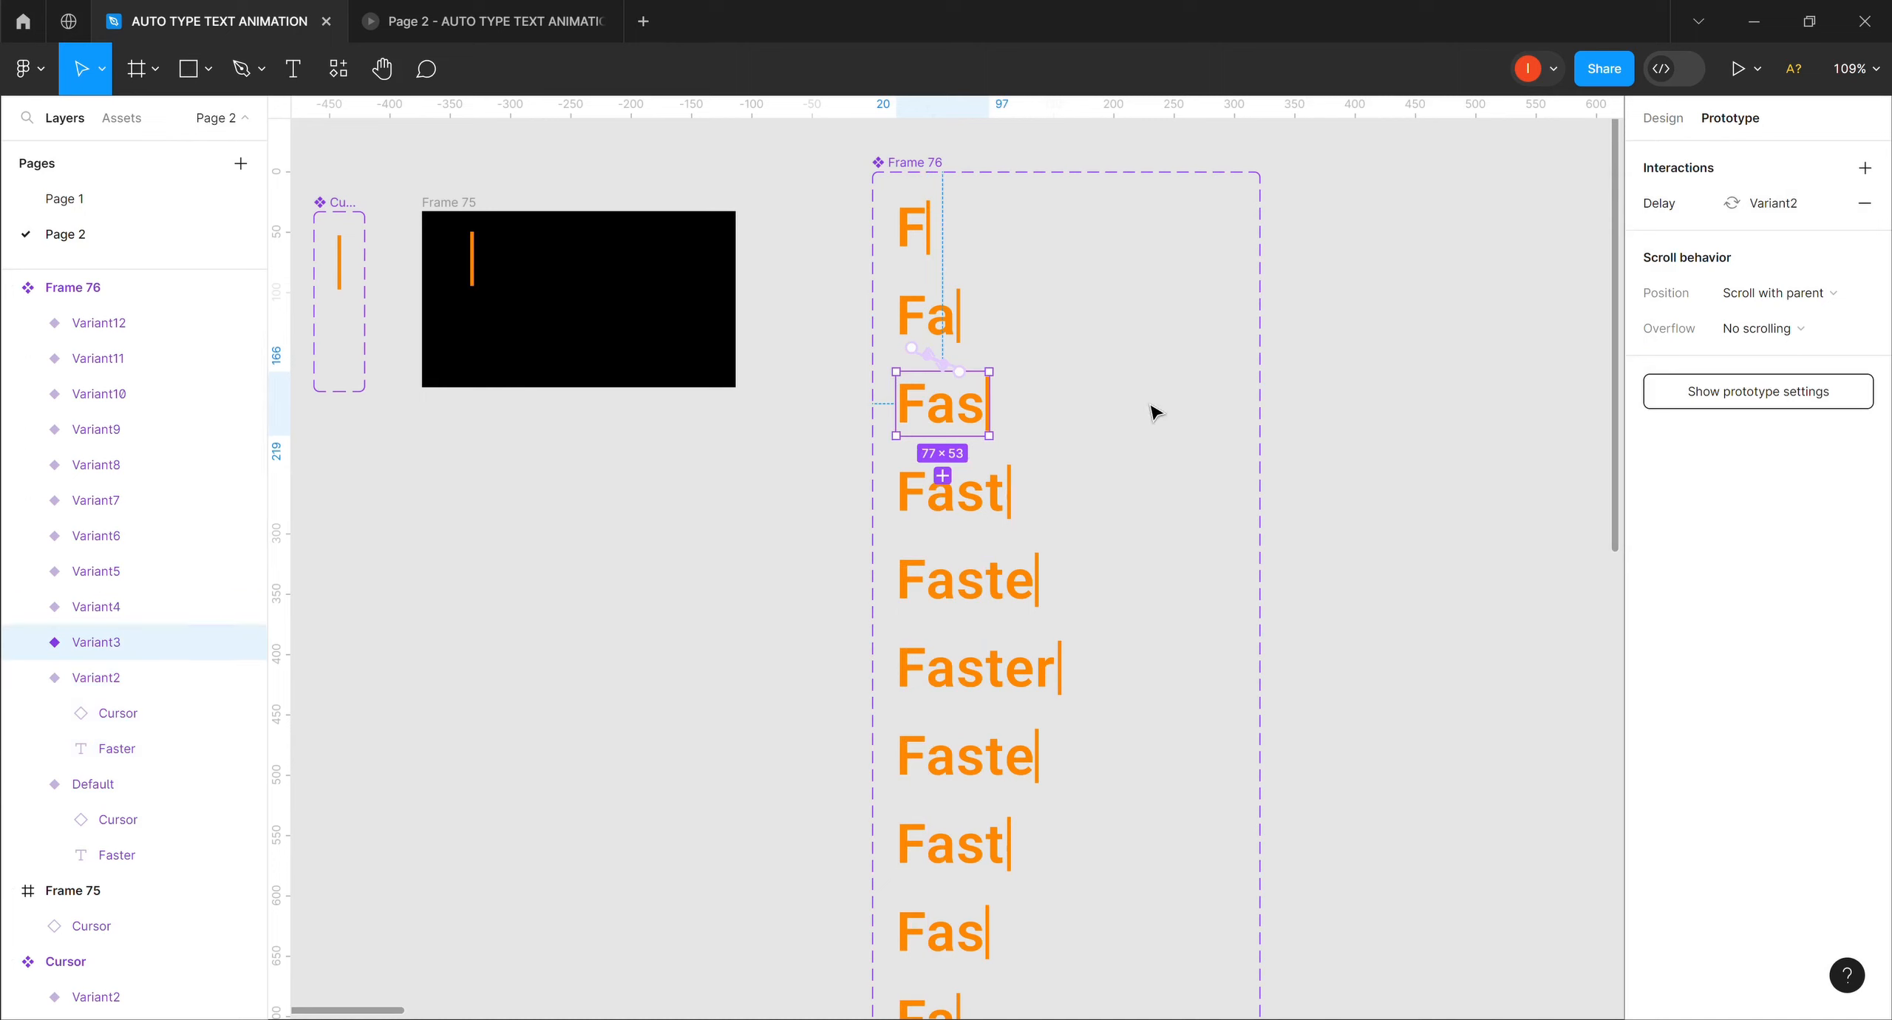
{"action": "left_click", "coordinate": [1785, 207]}
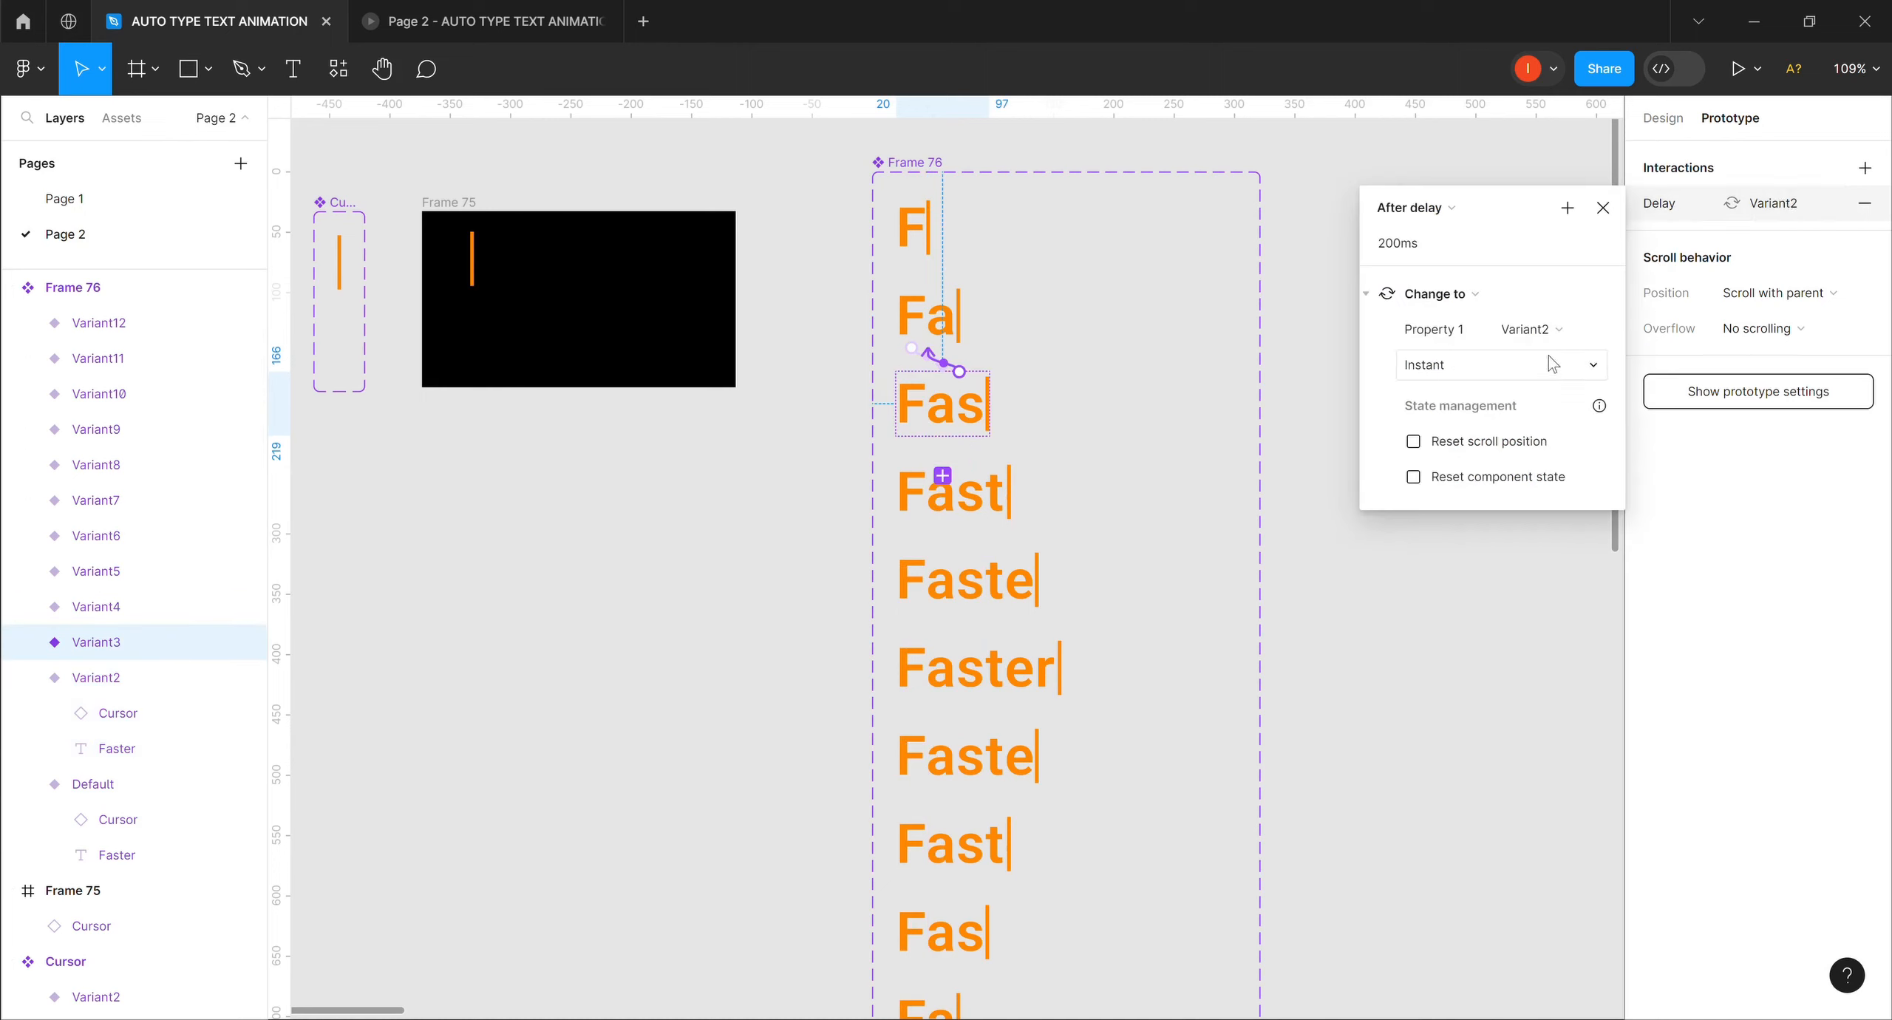
{"action": "left_click", "coordinate": [1587, 329]}
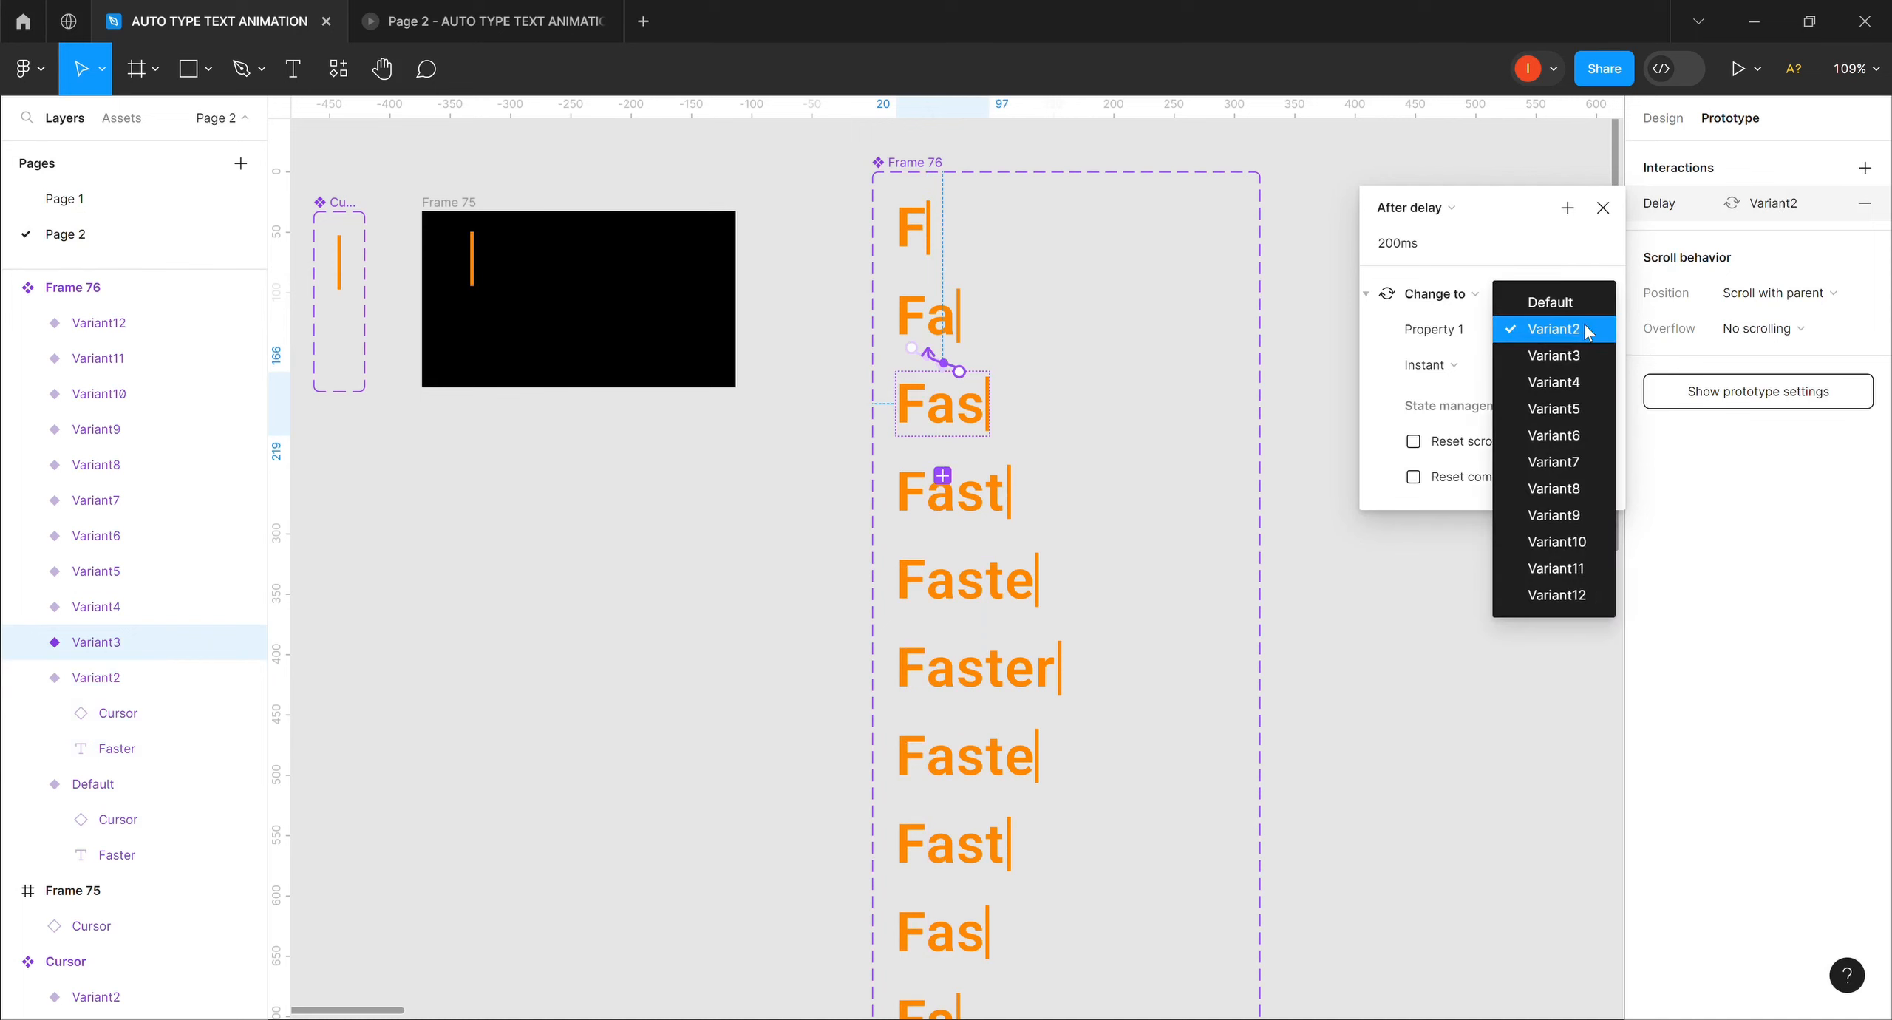
{"action": "left_click", "coordinate": [1571, 383]}
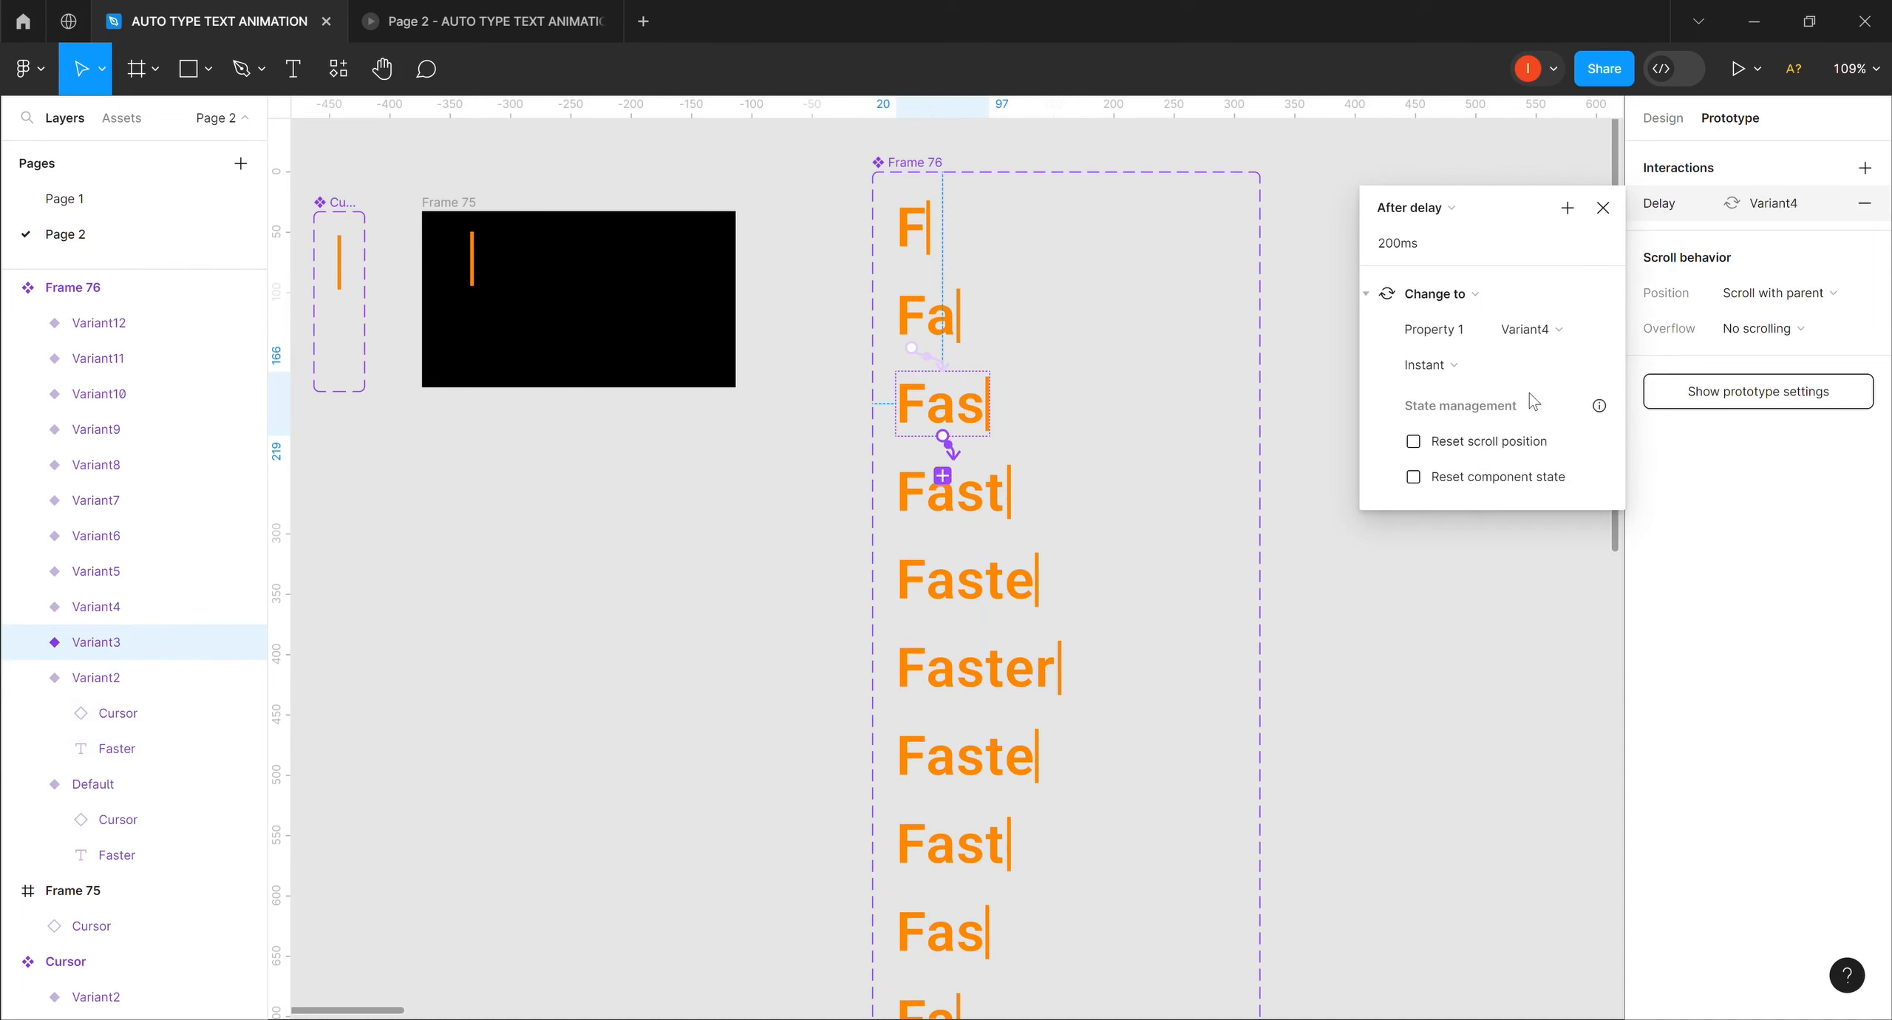
Set the after-delay interaction of Variant4 in Frame 76 to change to Variant5.
{"action": "left_click", "coordinate": [137, 616]}
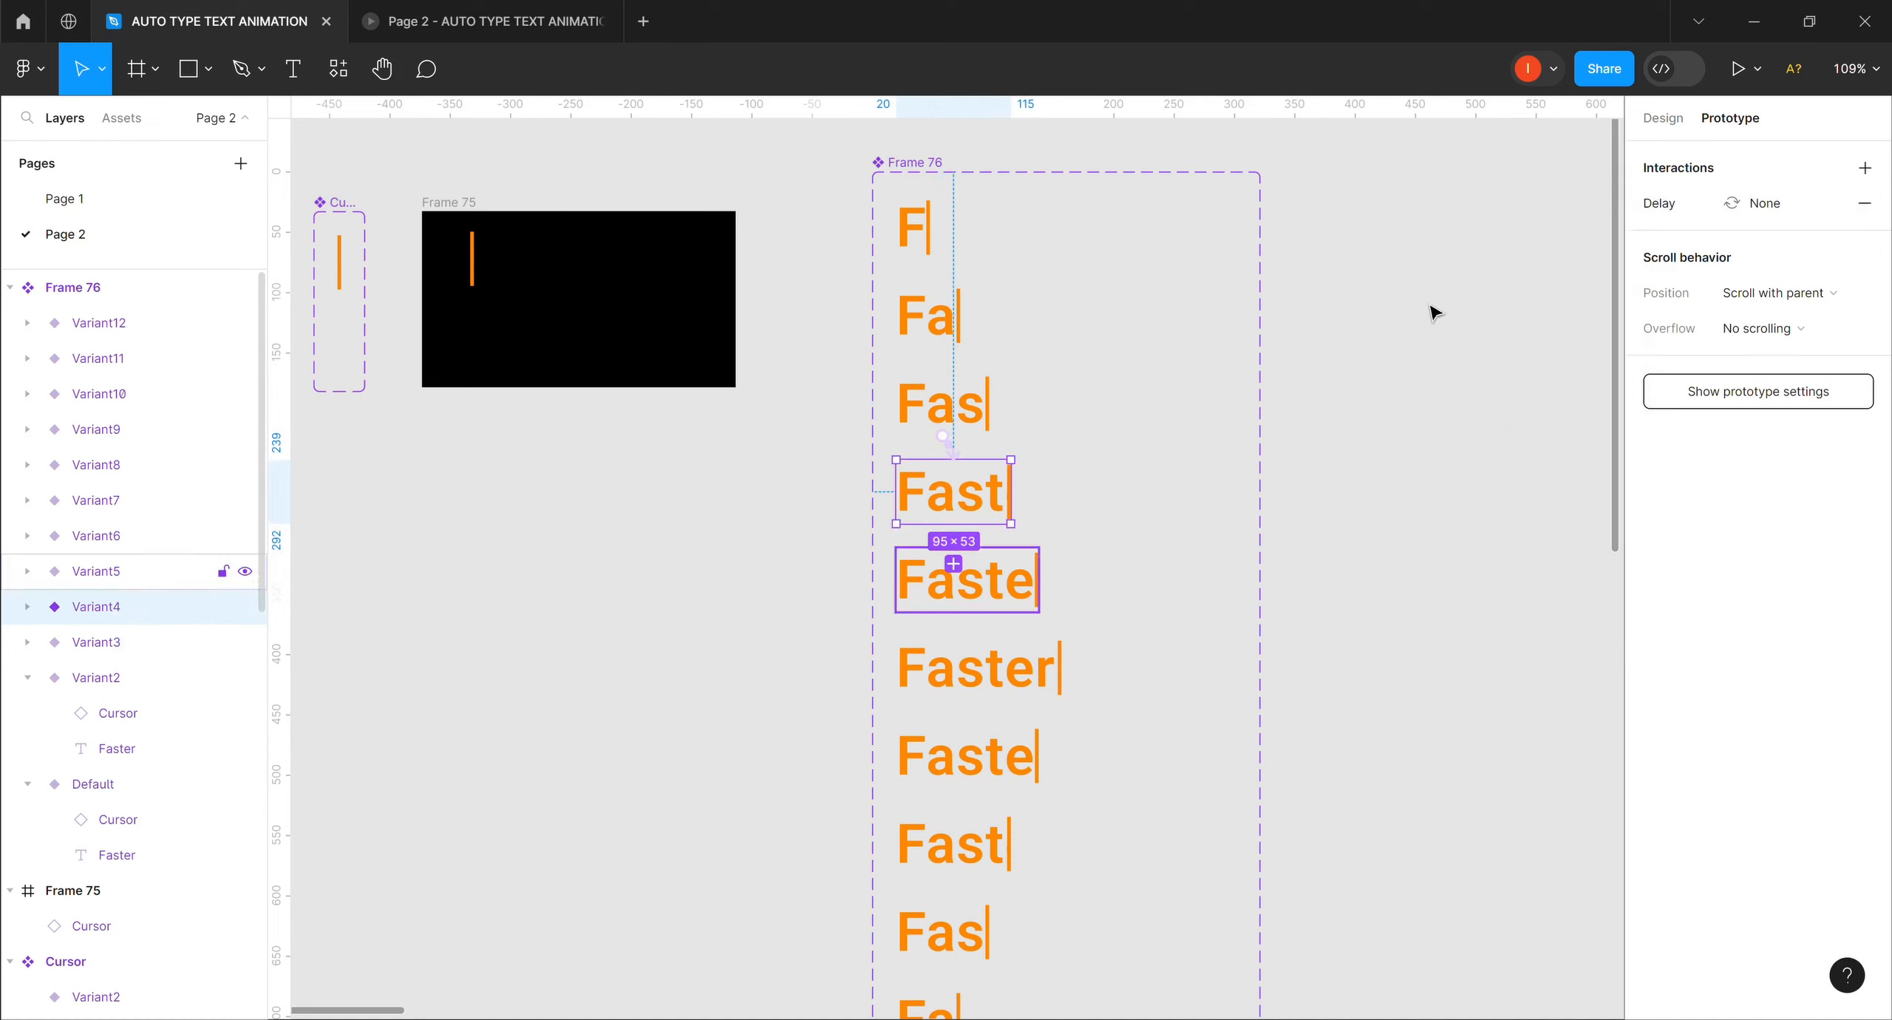
{"action": "left_click", "coordinate": [1801, 211]}
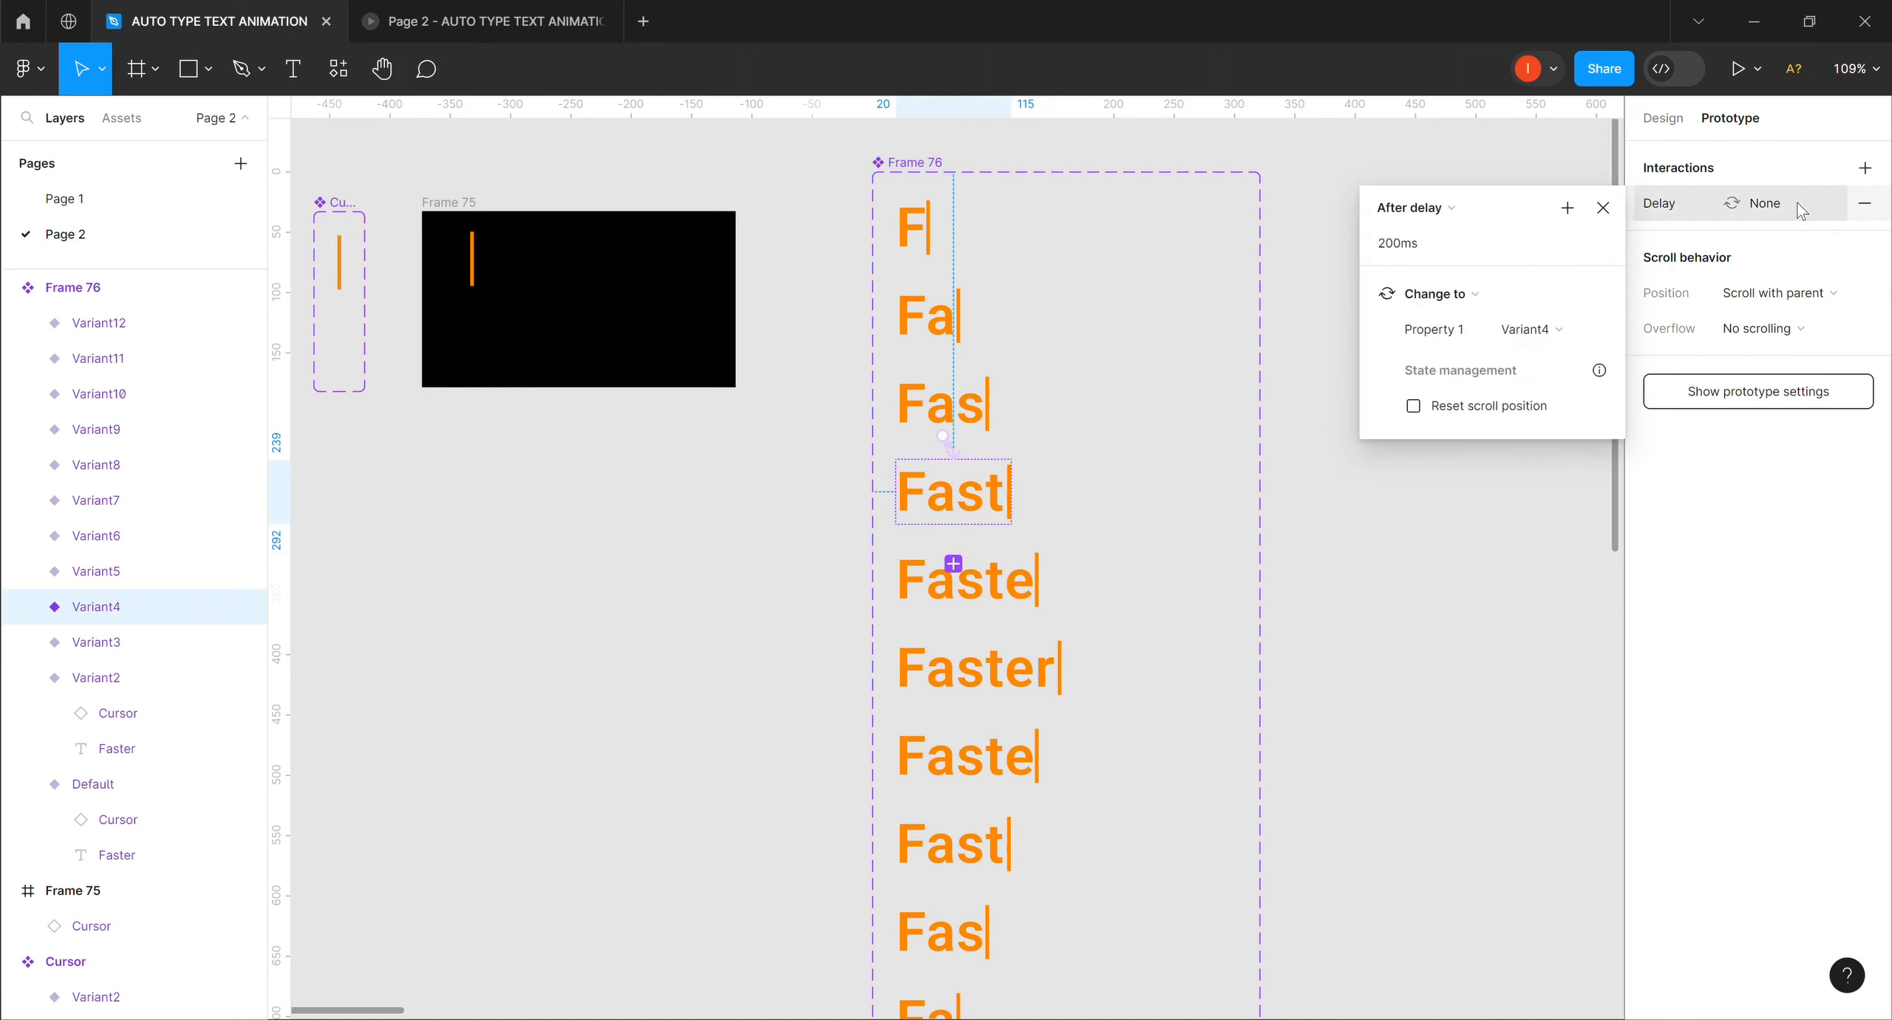
{"action": "left_click", "coordinate": [1595, 333]}
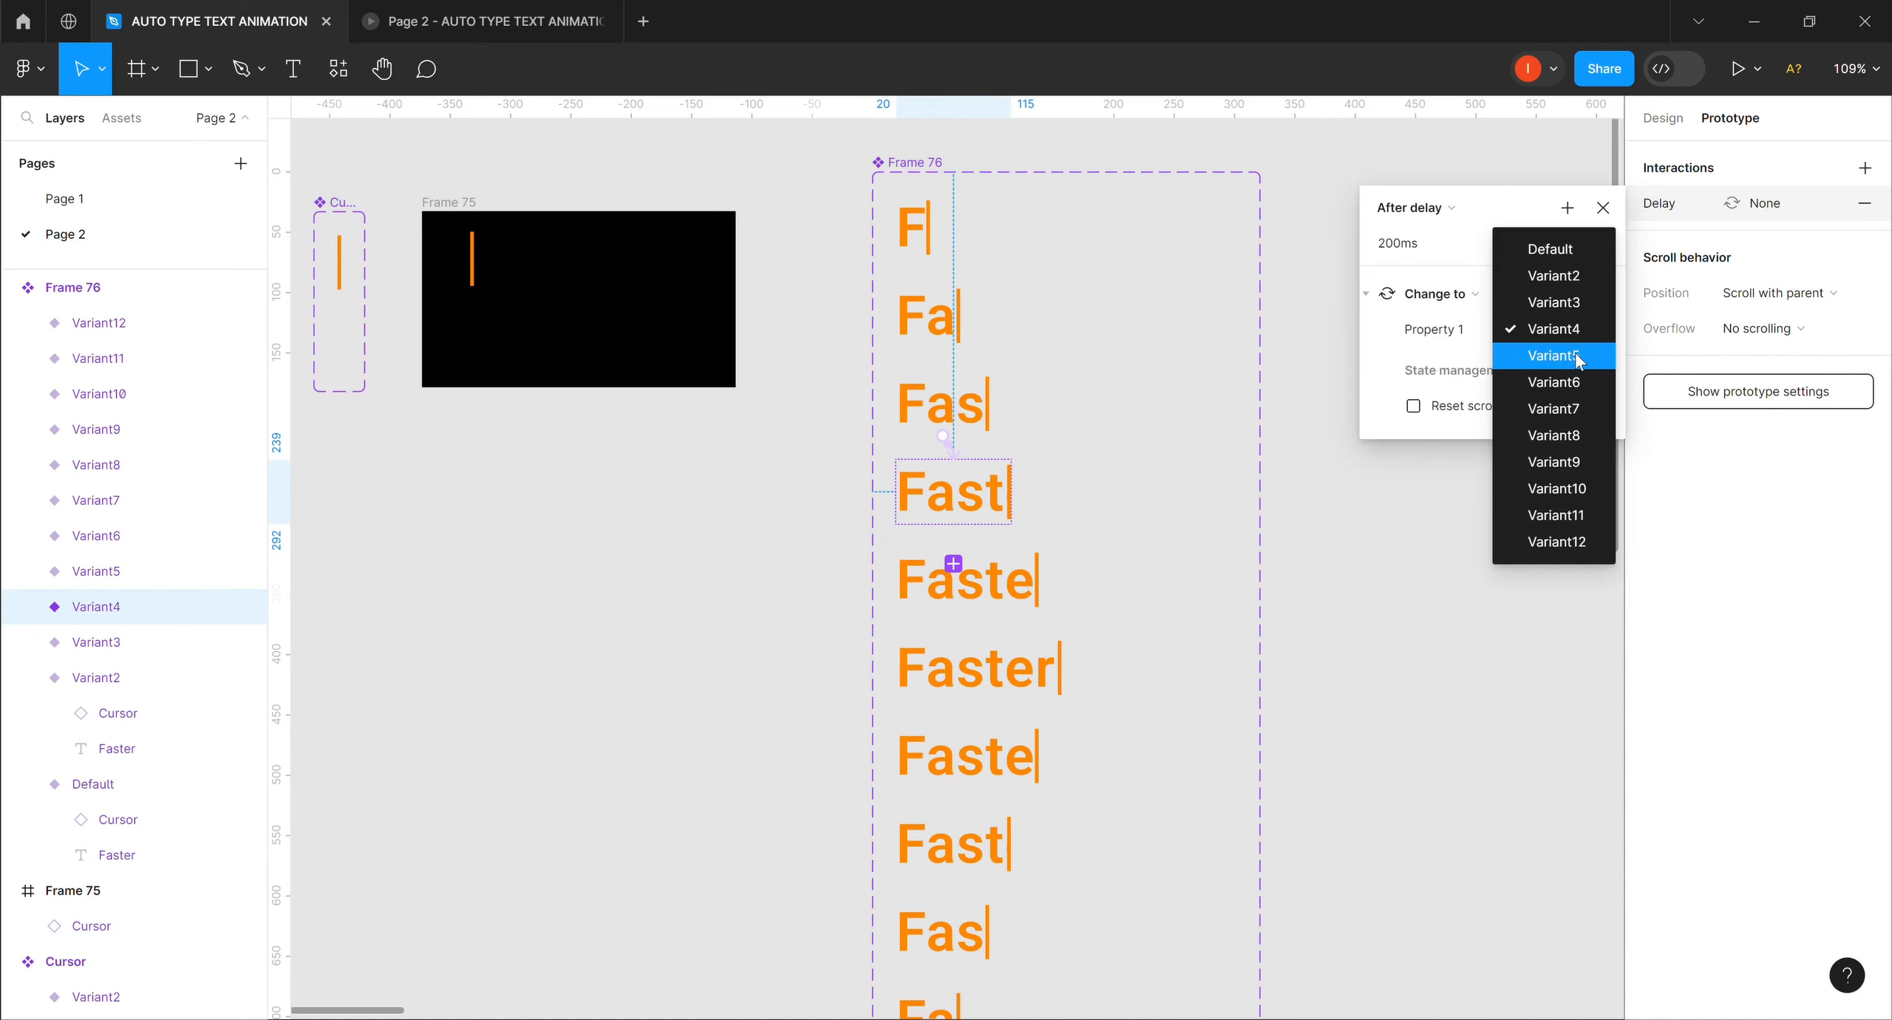
{"action": "left_click", "coordinate": [1575, 354]}
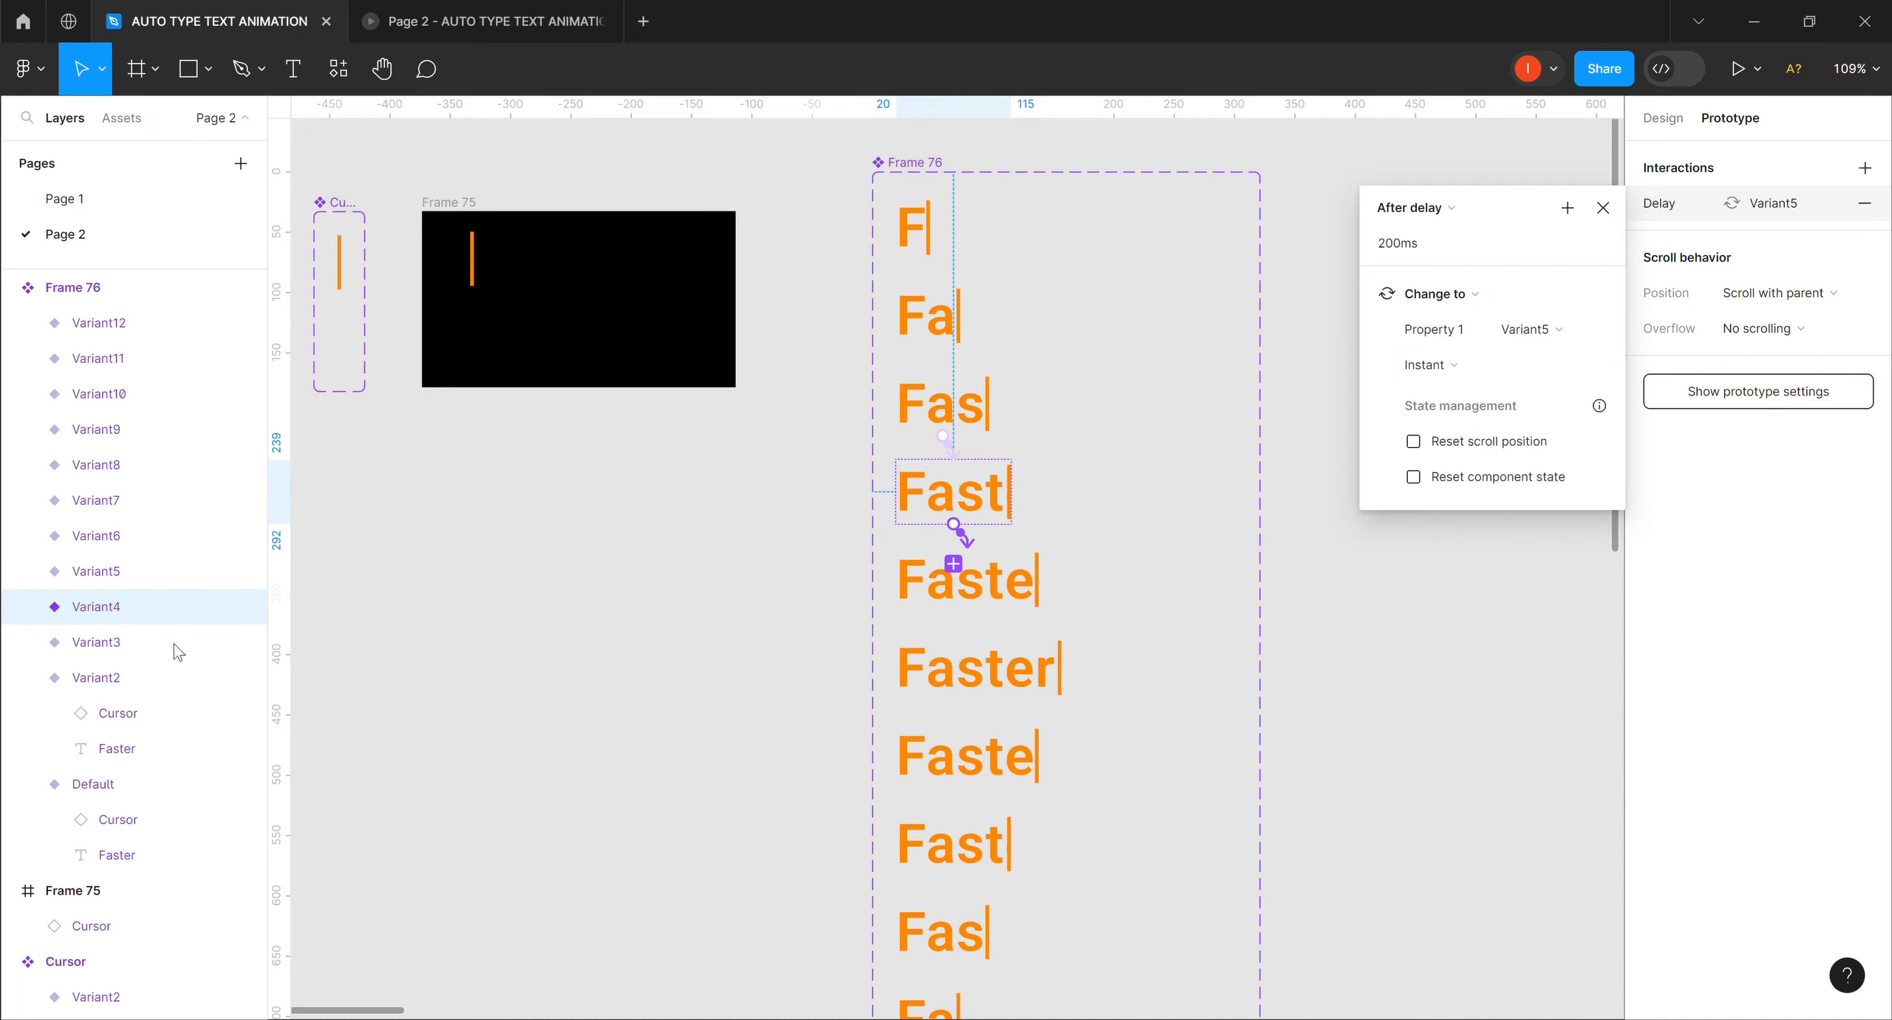
Check Variant5's after-delay interaction, and set Variant6's after-delay interaction to change to Variant7.
{"action": "left_click", "coordinate": [96, 571]}
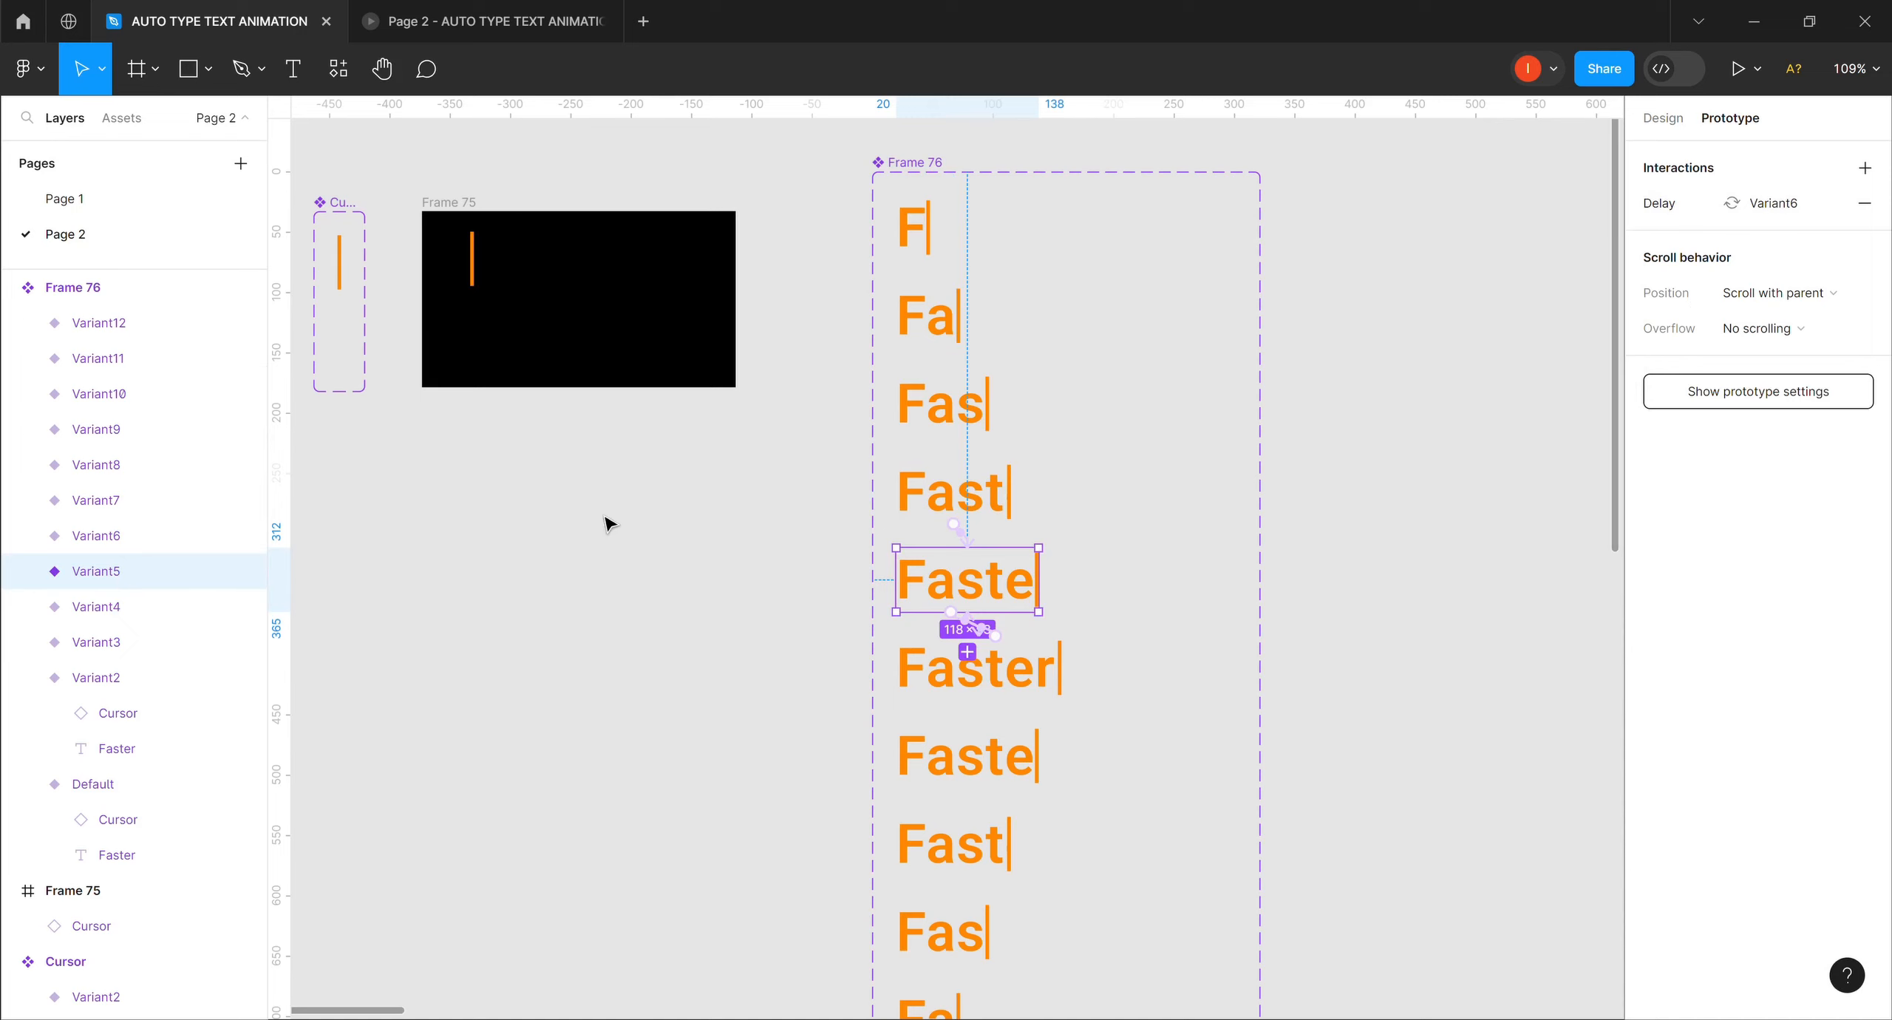
{"action": "left_click", "coordinate": [1765, 210]}
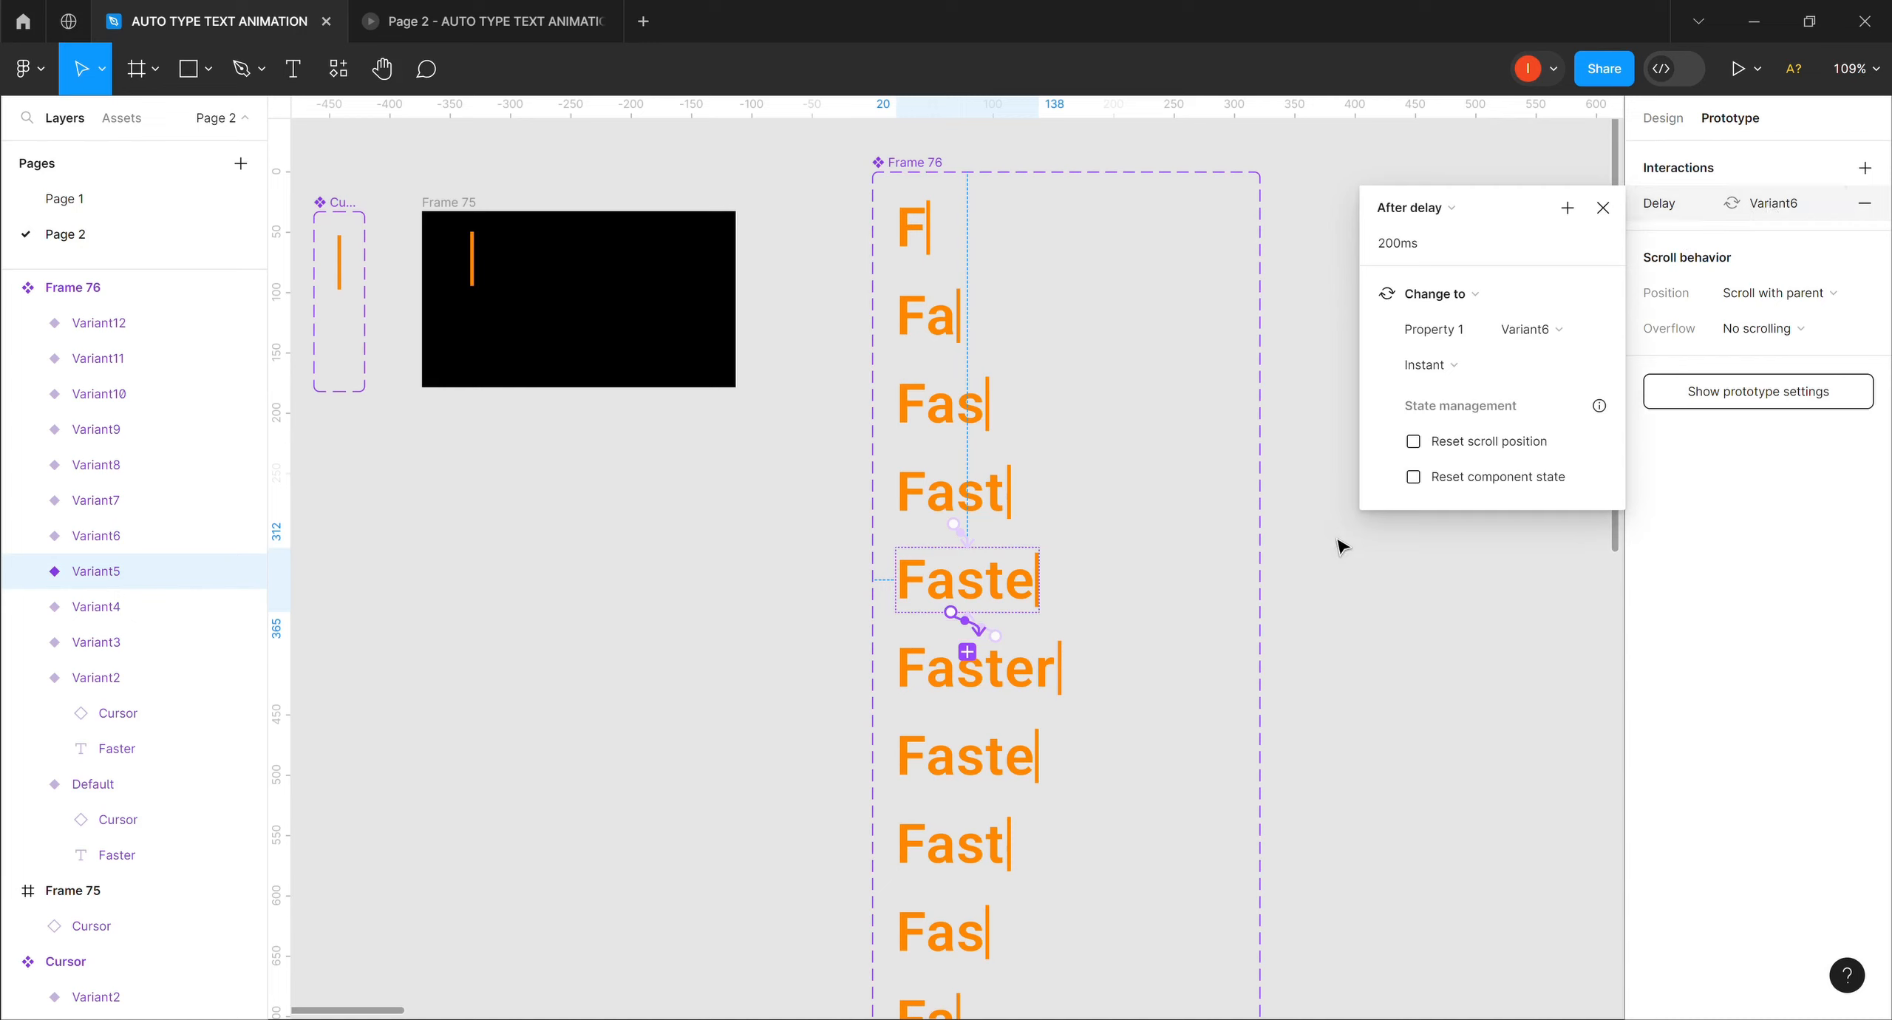
{"action": "left_click", "coordinate": [216, 543]}
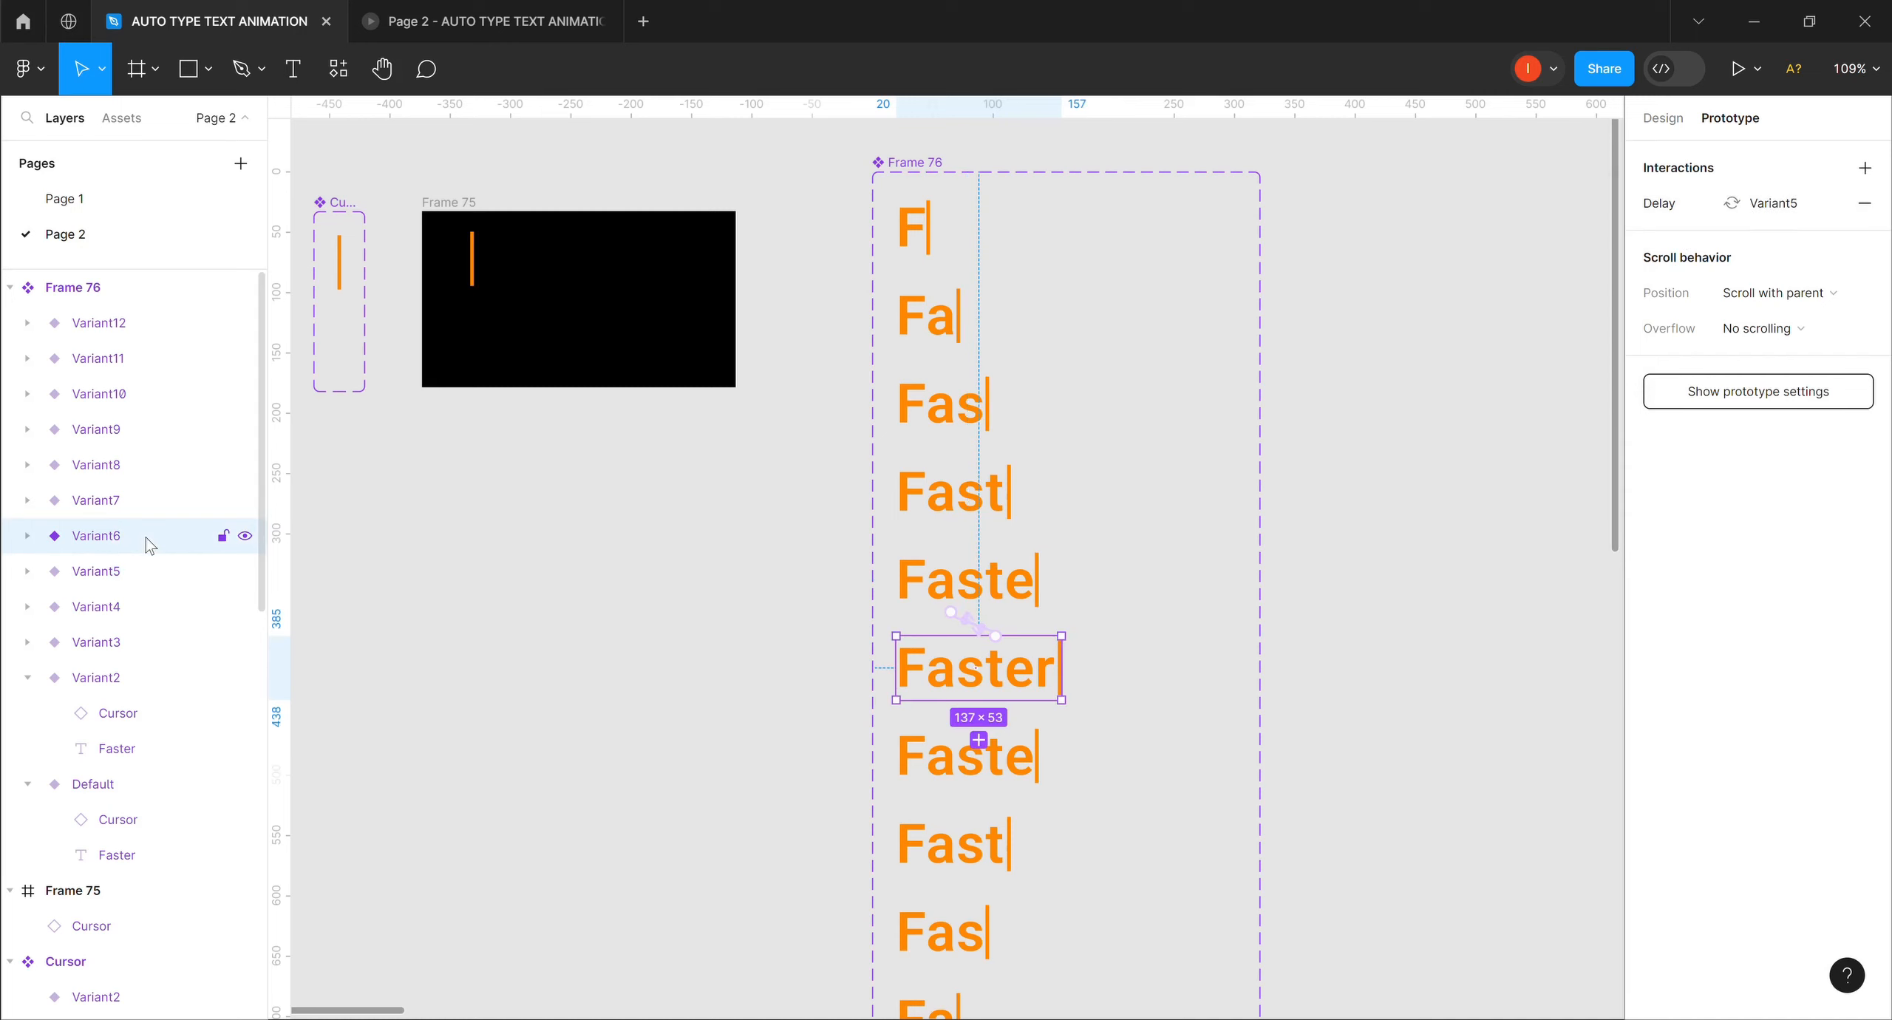
{"action": "left_click", "coordinate": [1783, 207]}
{"action": "left_click", "coordinate": [1551, 336]}
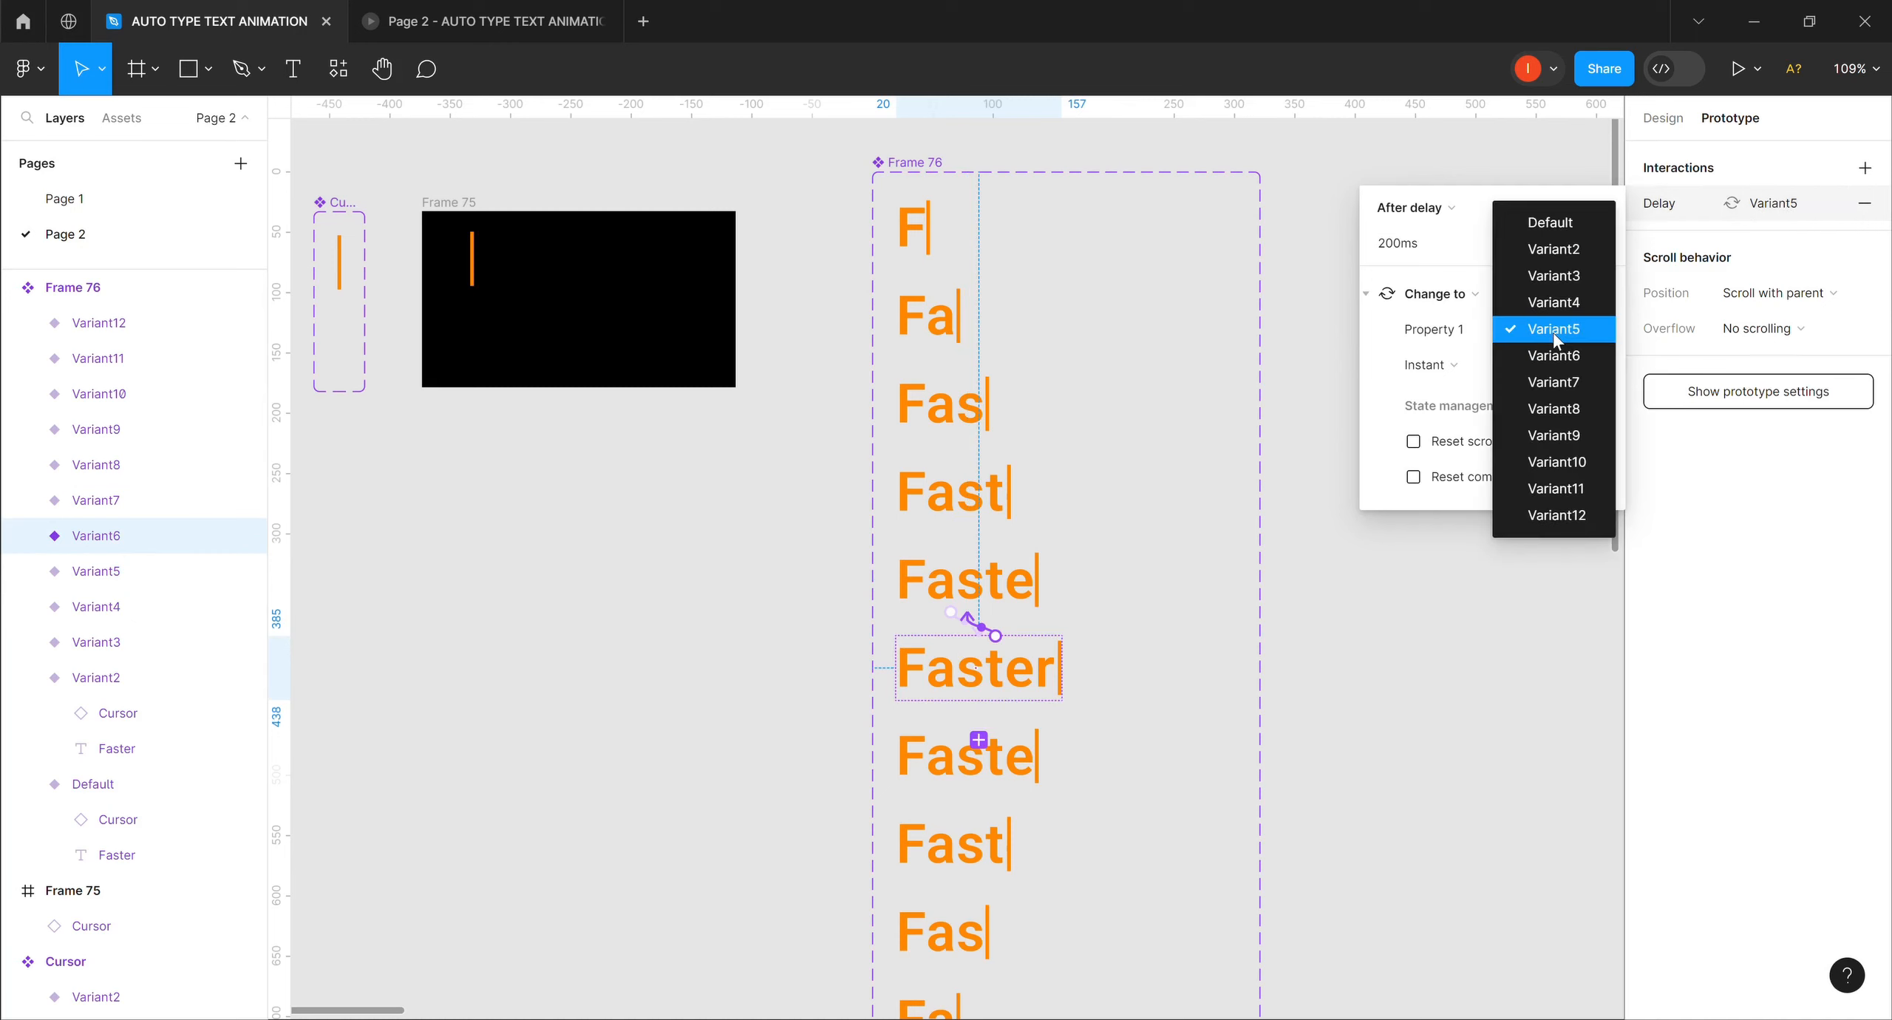
{"action": "left_click", "coordinate": [1564, 384]}
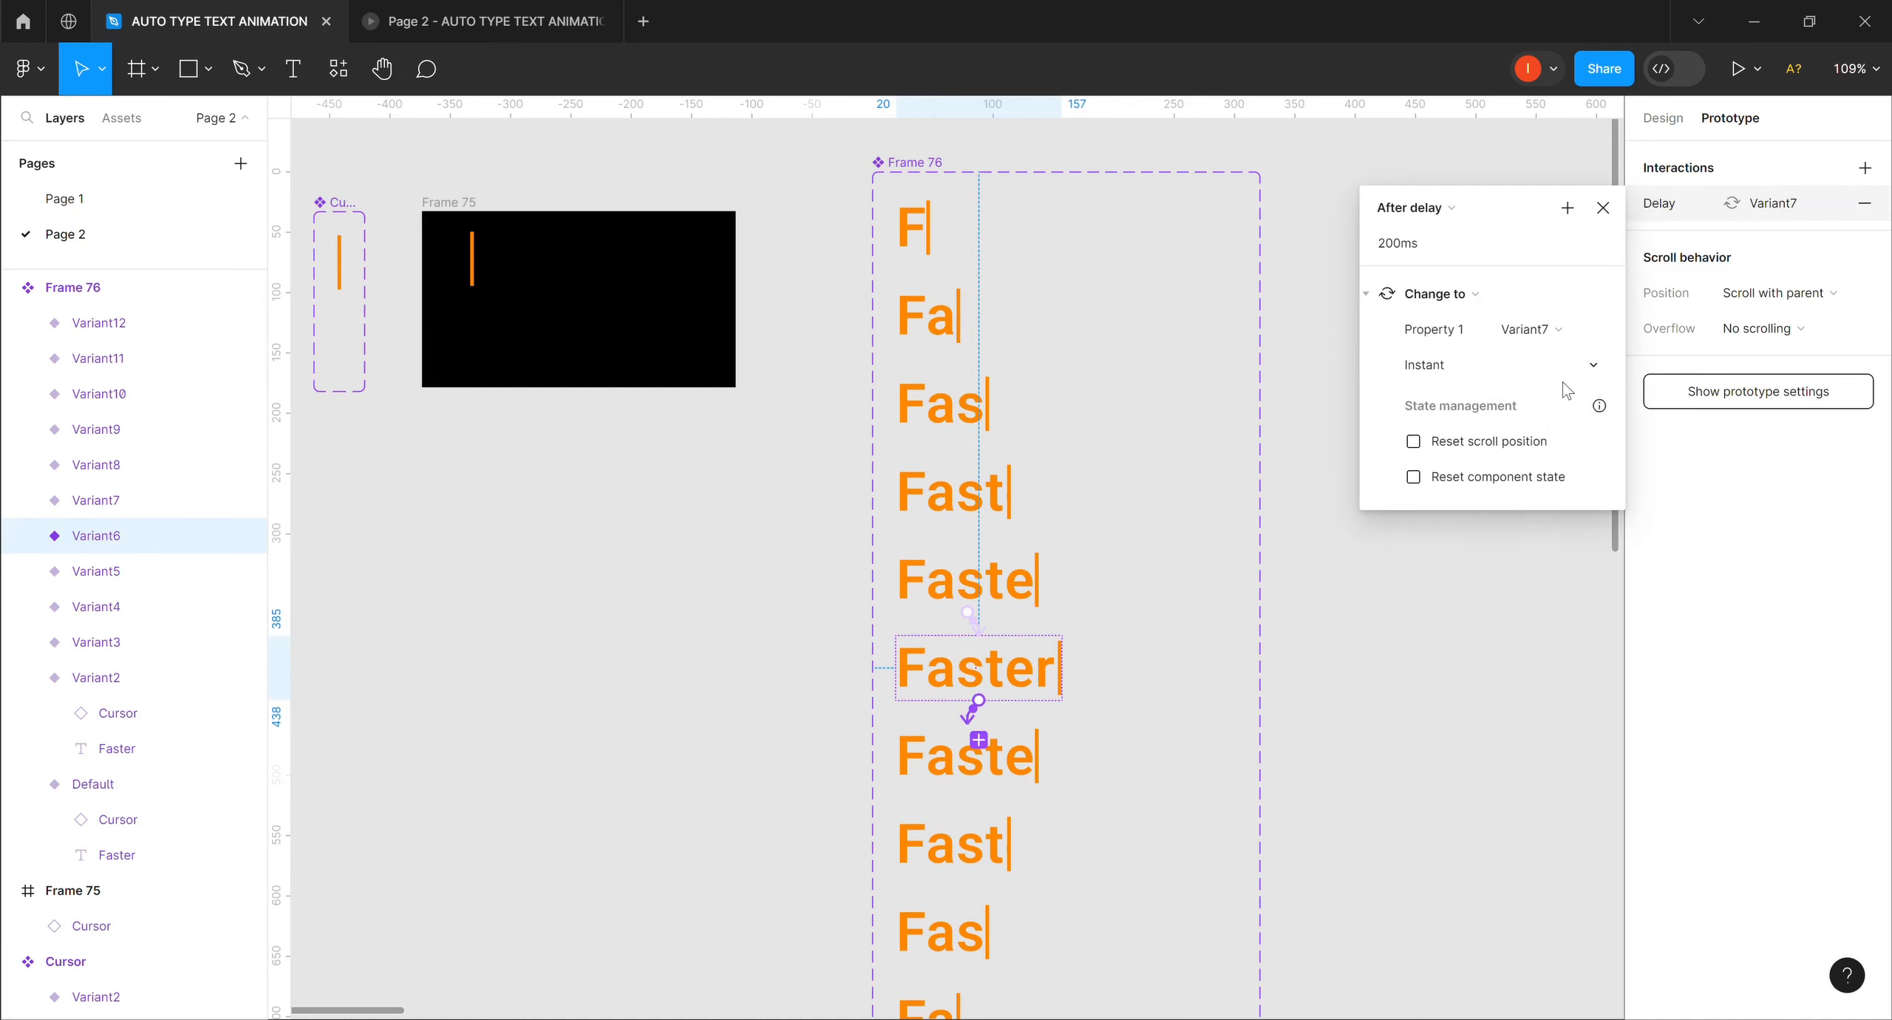
Retarget the after-delay interactions so that Variant7 changes to Variant8 and Variant8 changes to Variant9.
{"action": "left_click", "coordinate": [126, 505]}
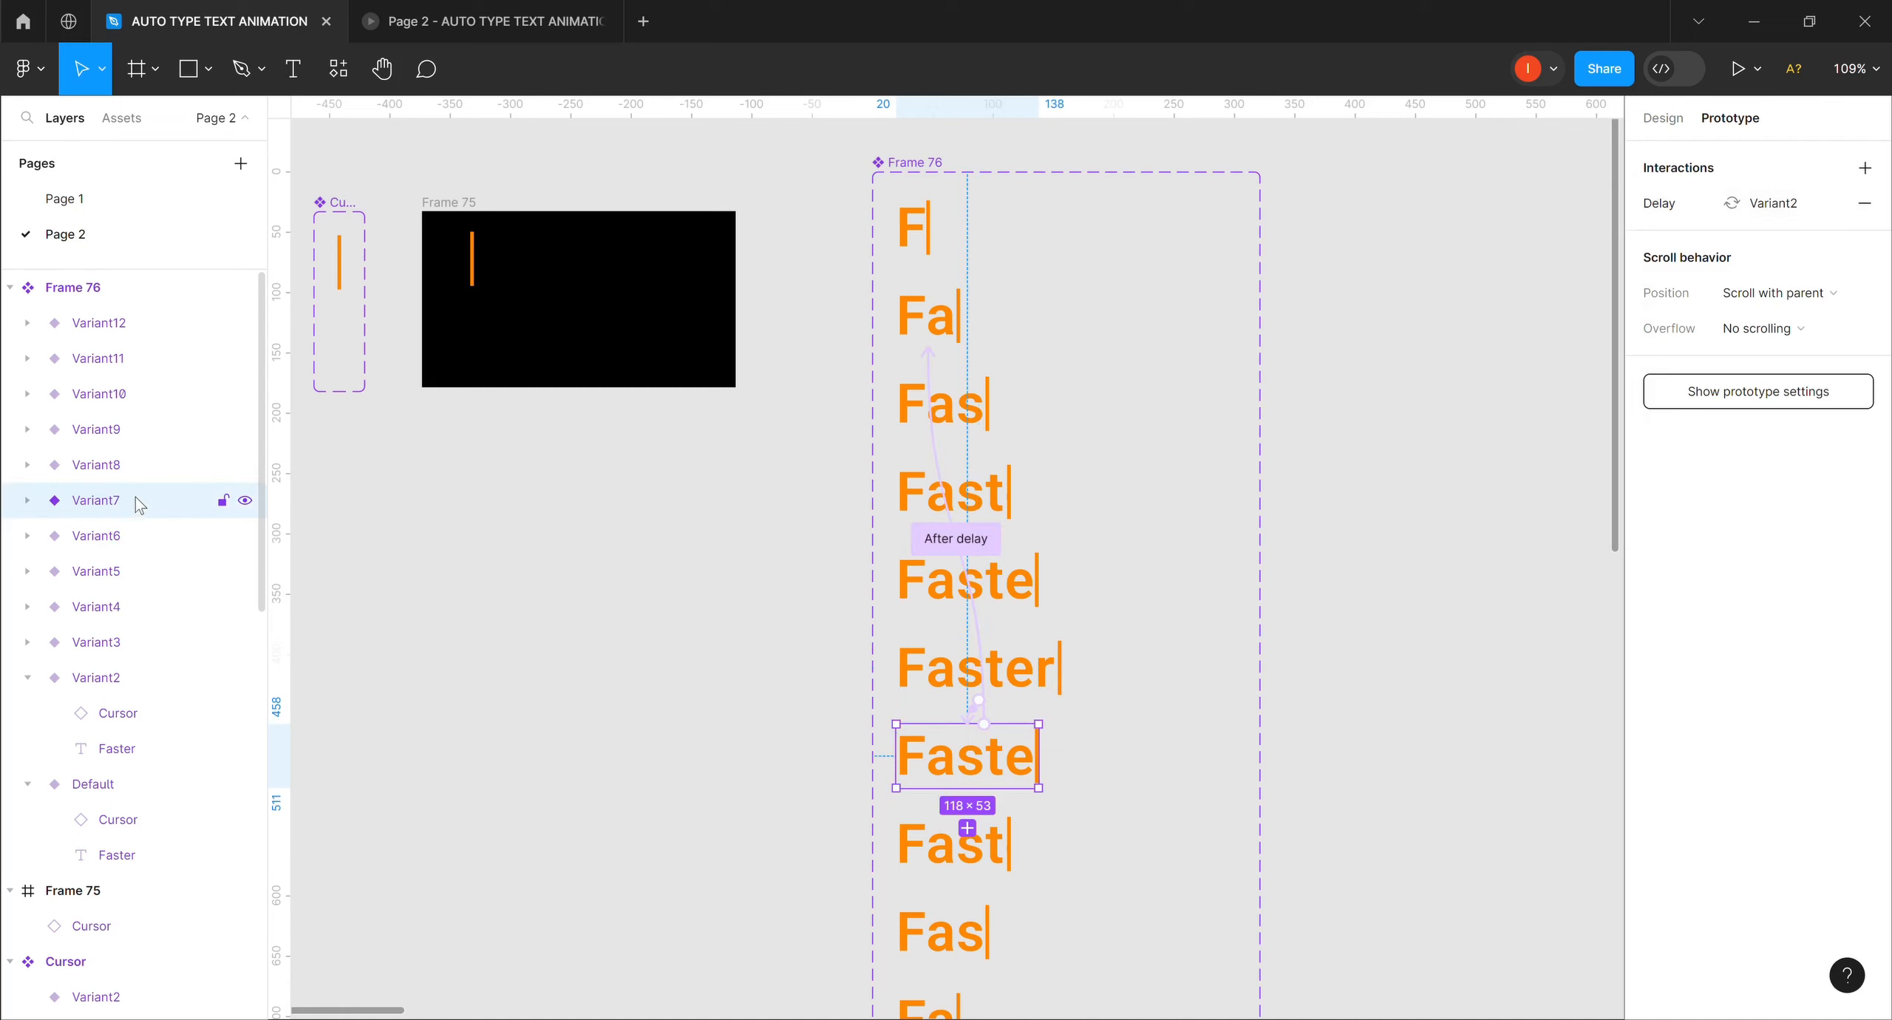
{"action": "left_click", "coordinate": [1766, 208]}
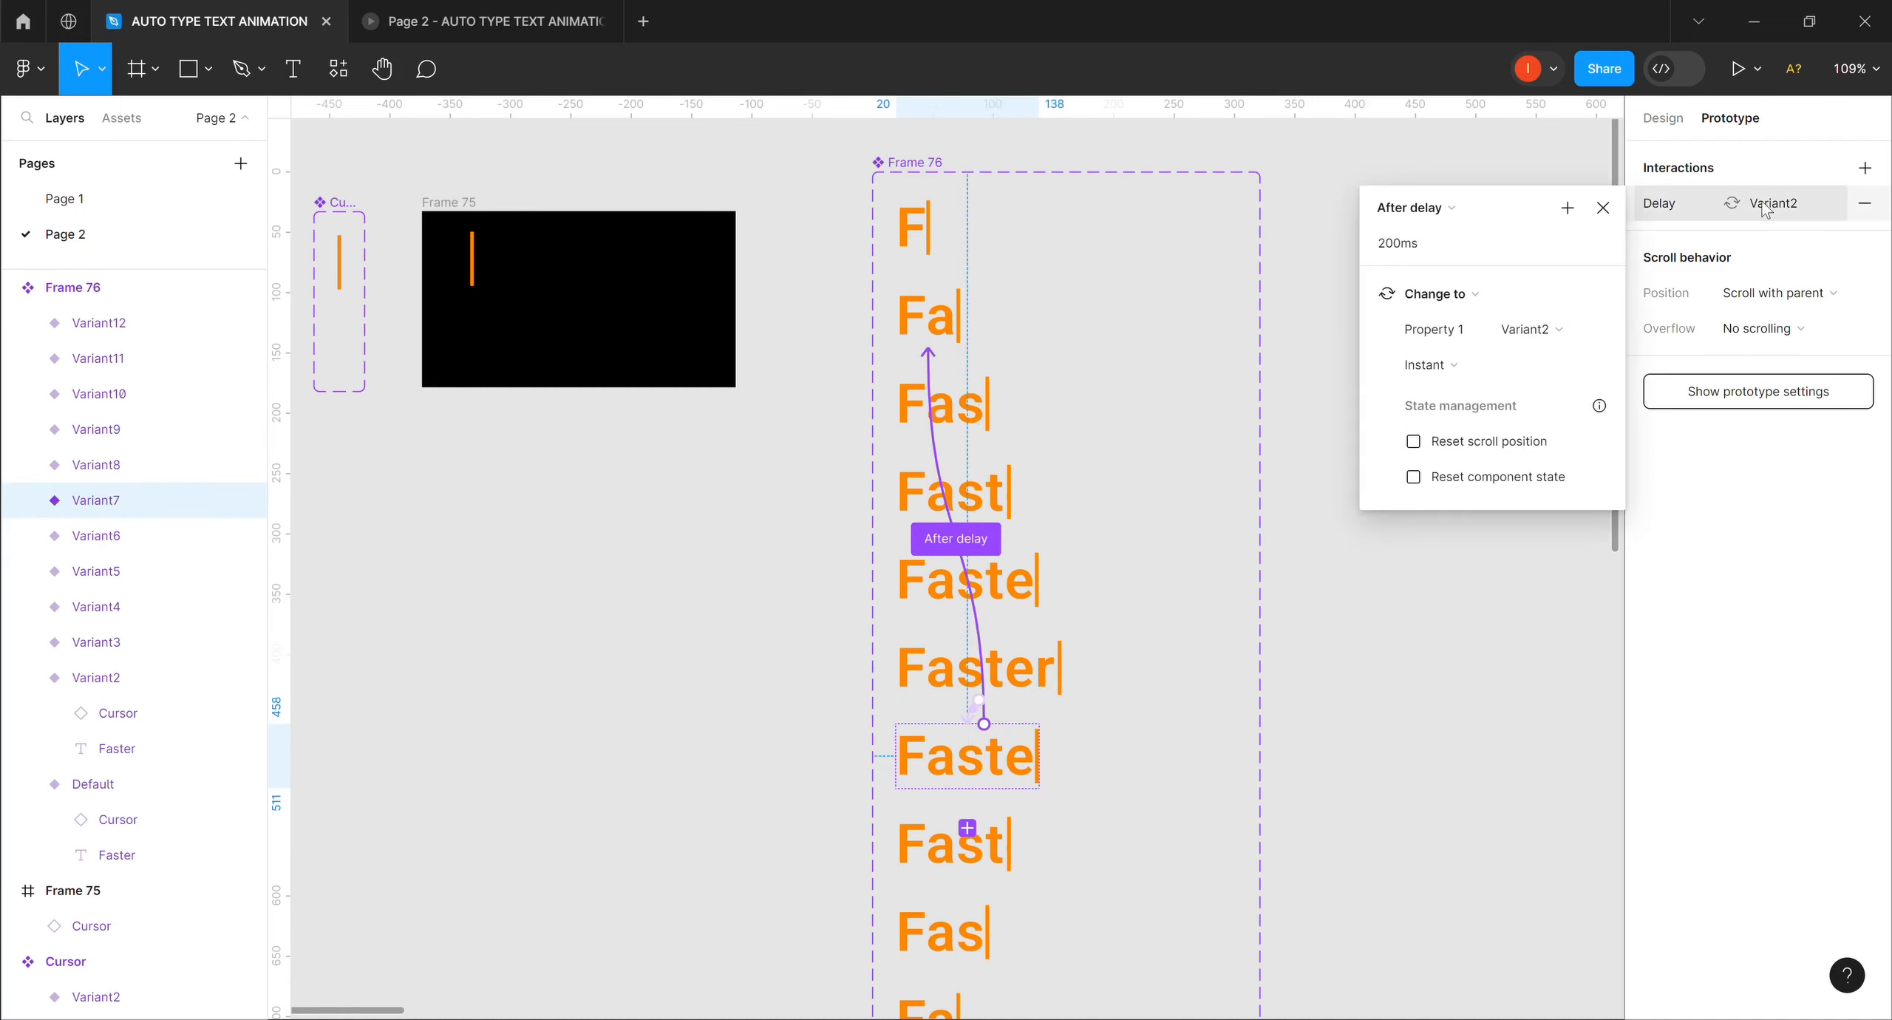
{"action": "left_click", "coordinate": [1544, 329]}
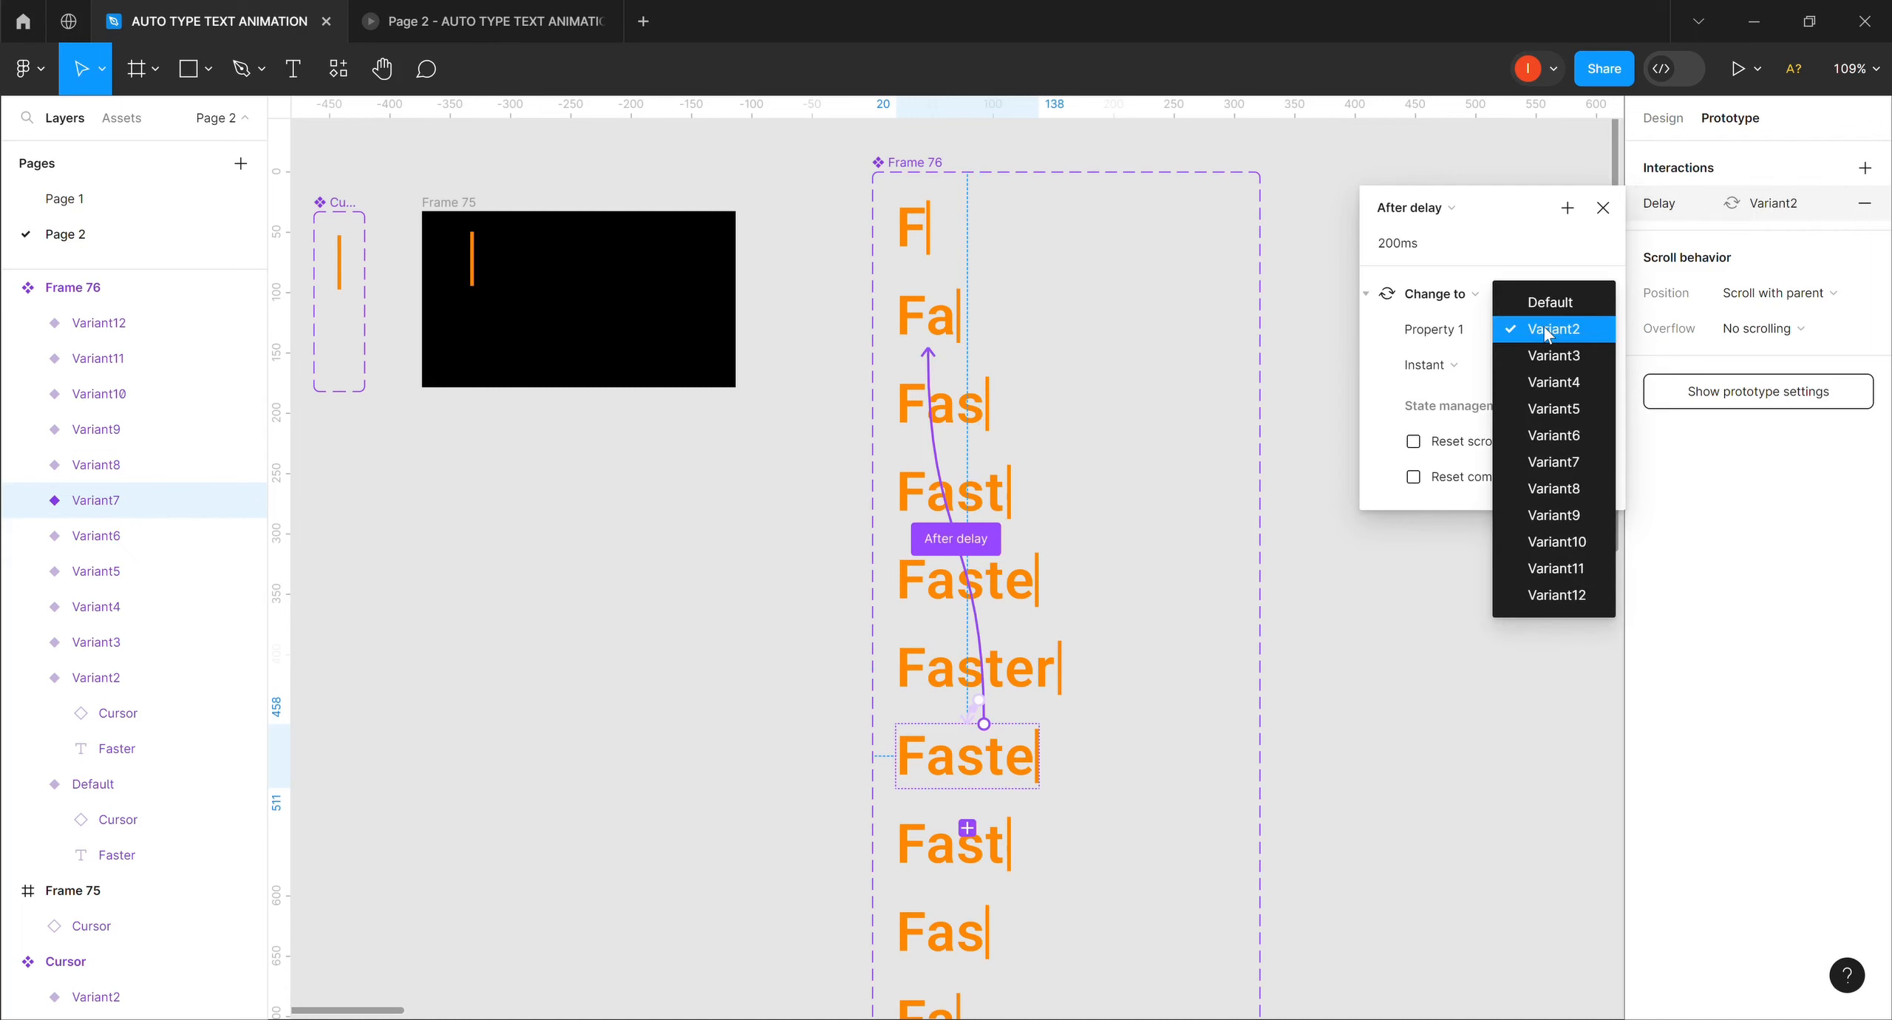
{"action": "left_click", "coordinate": [1566, 489]}
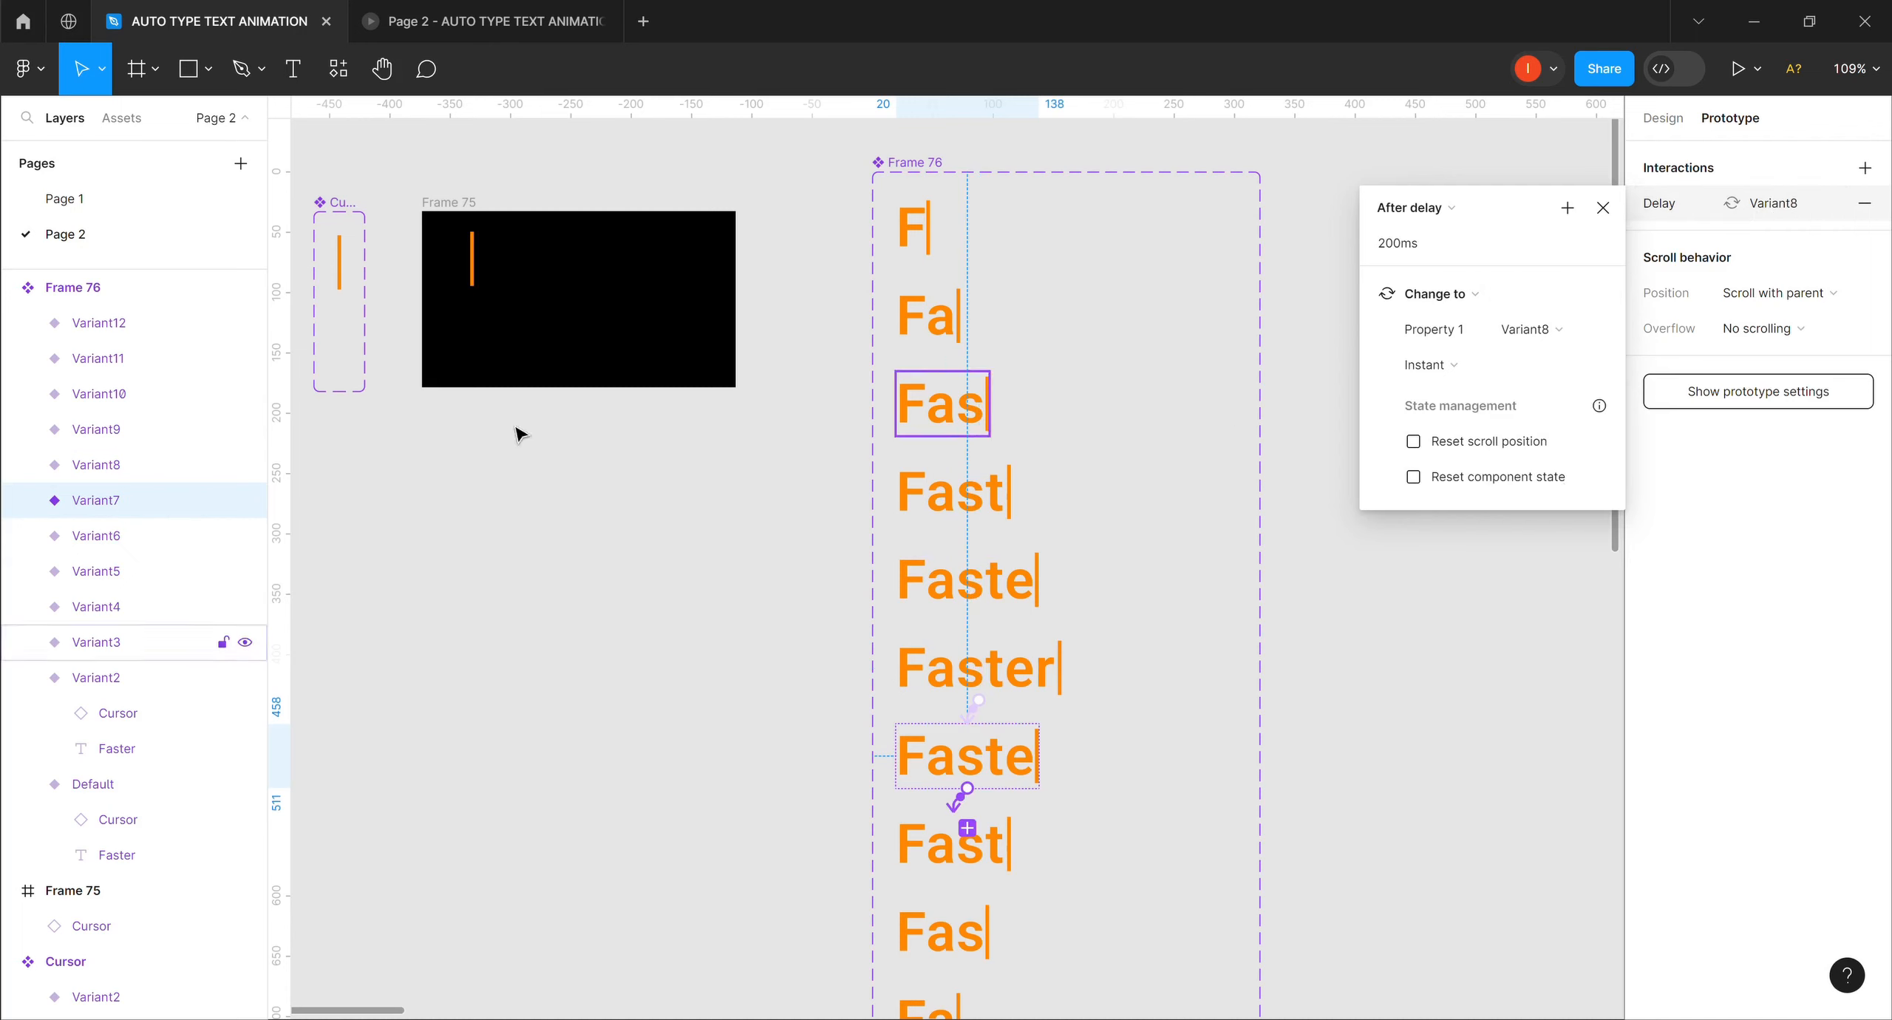
{"action": "left_click", "coordinate": [133, 467]}
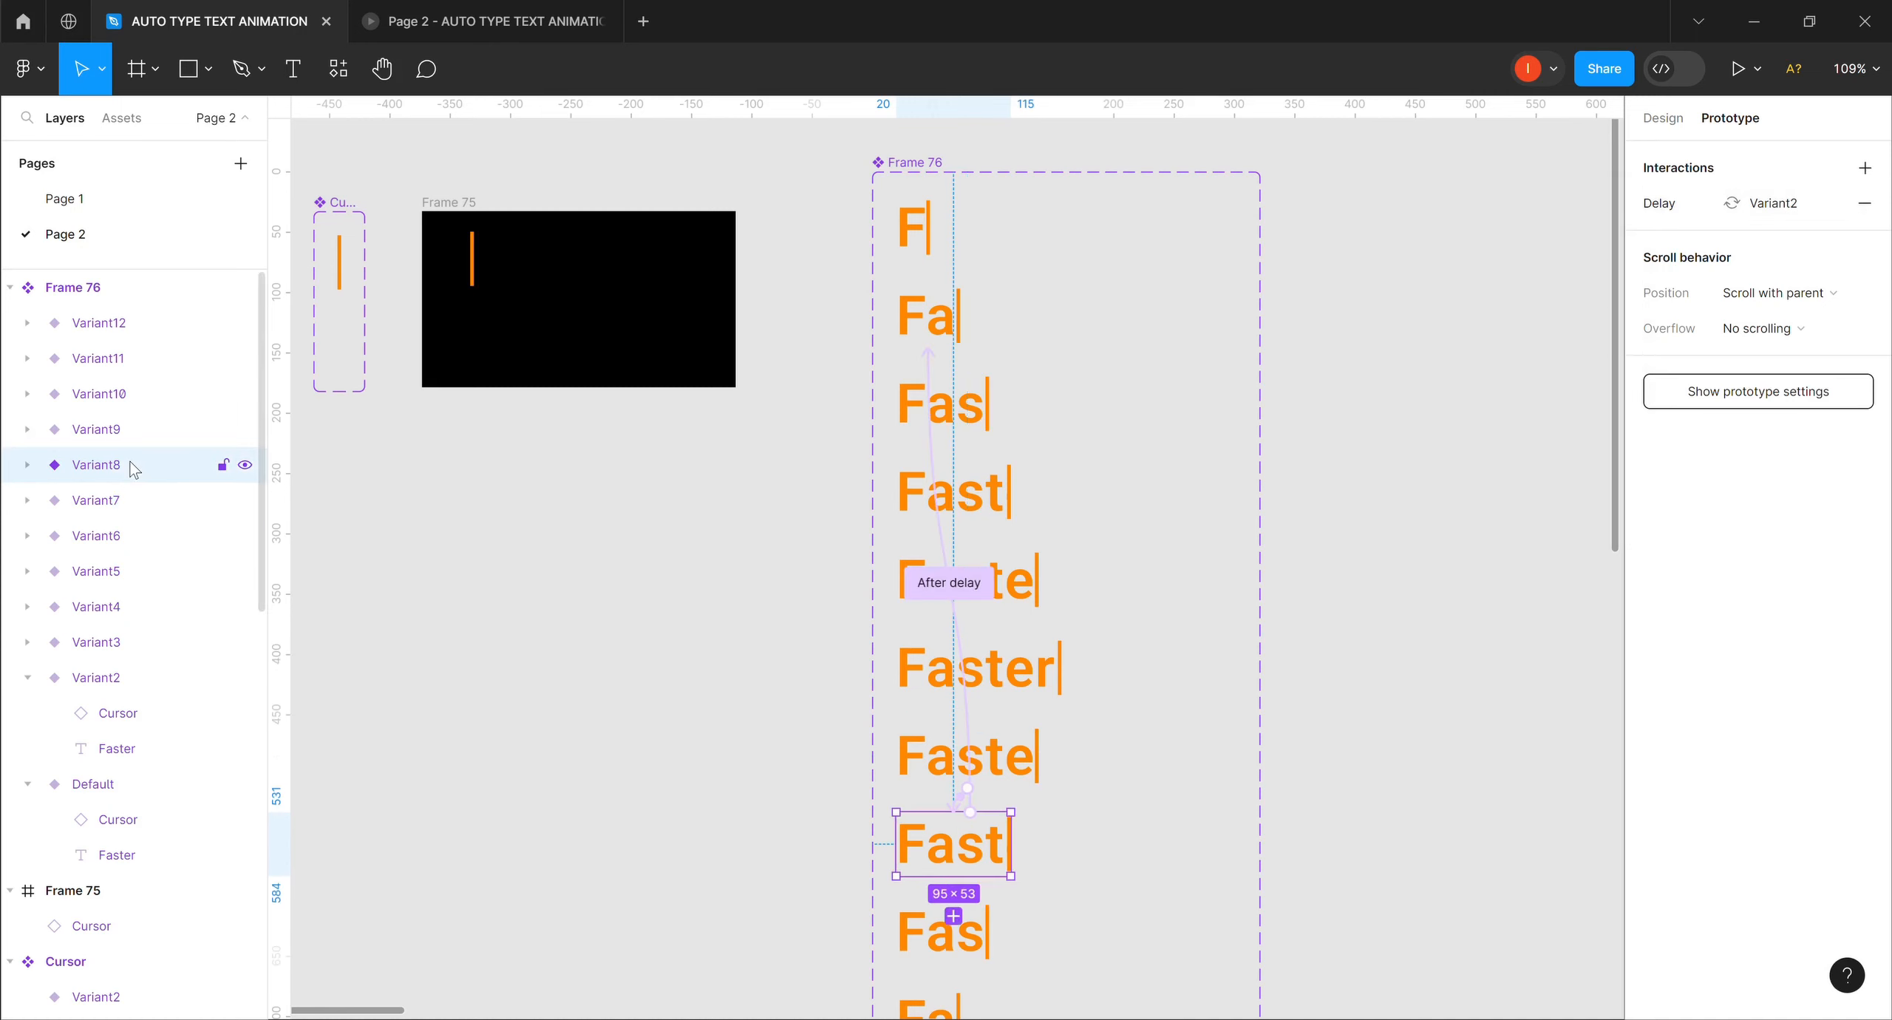
{"action": "left_click", "coordinate": [1783, 212]}
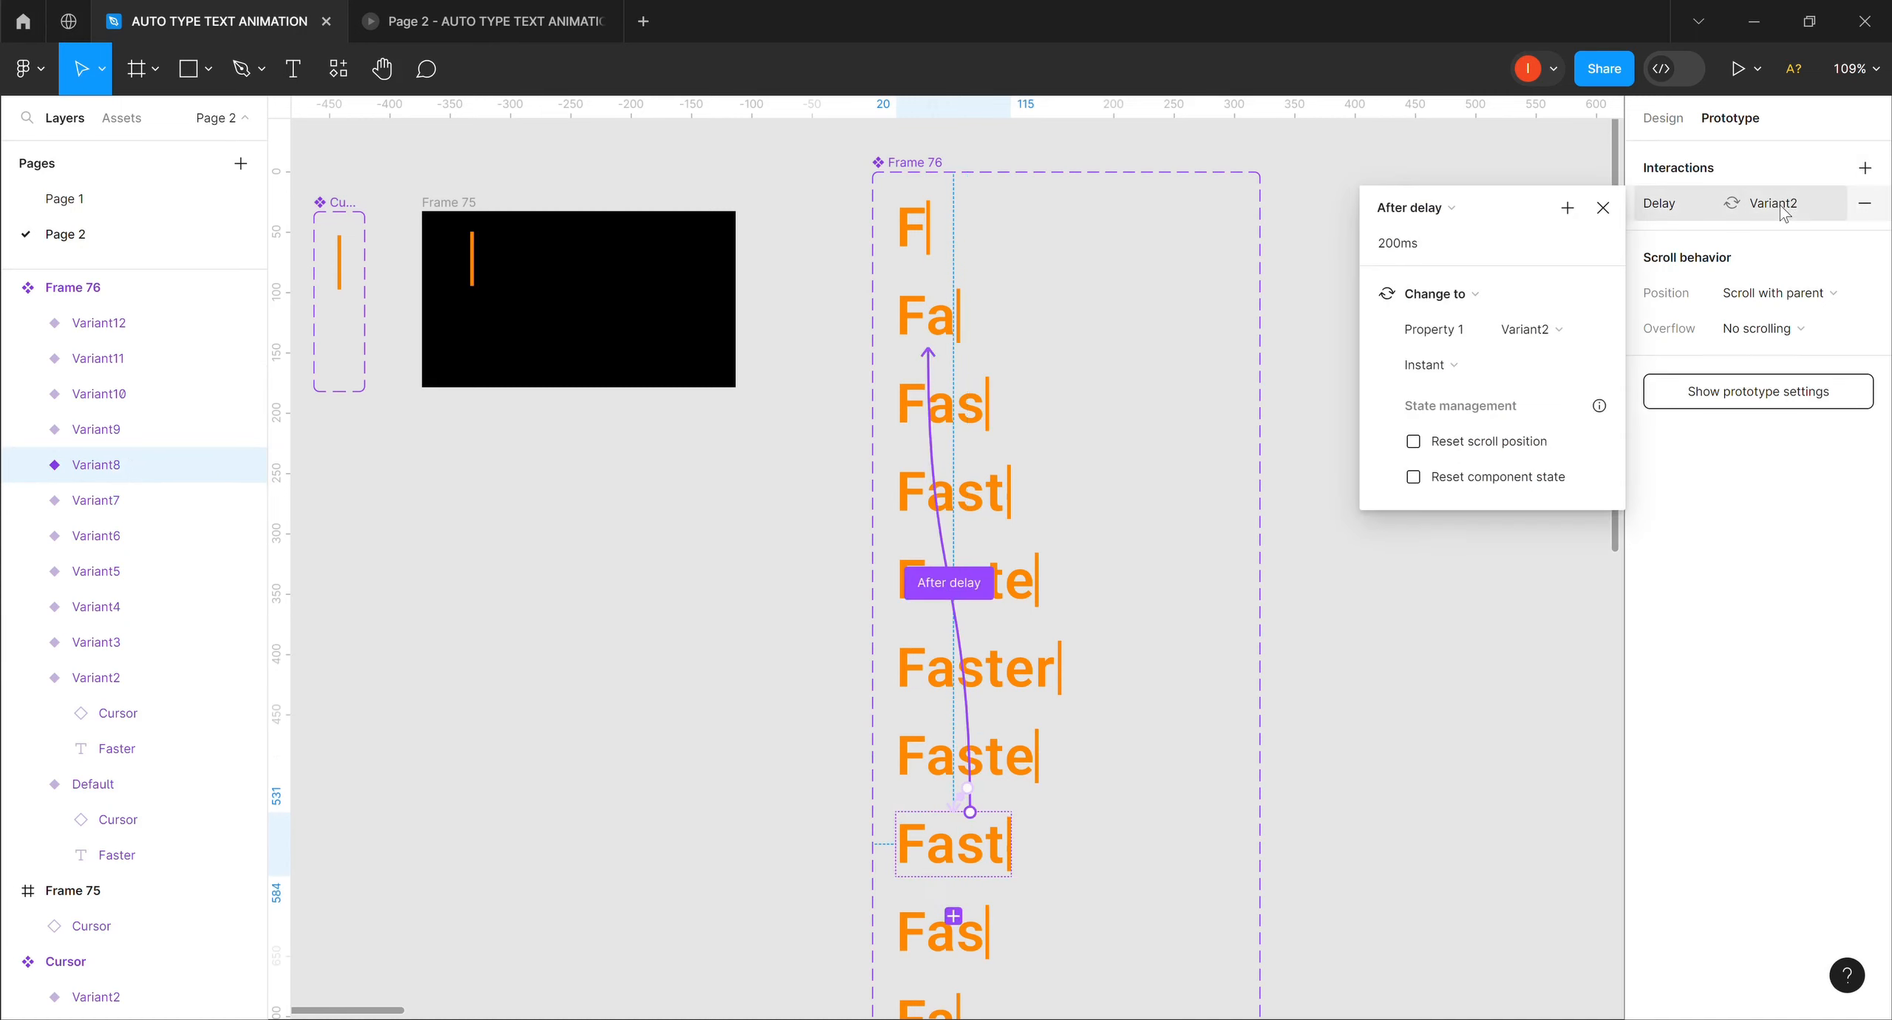
{"action": "left_click", "coordinate": [1562, 334]}
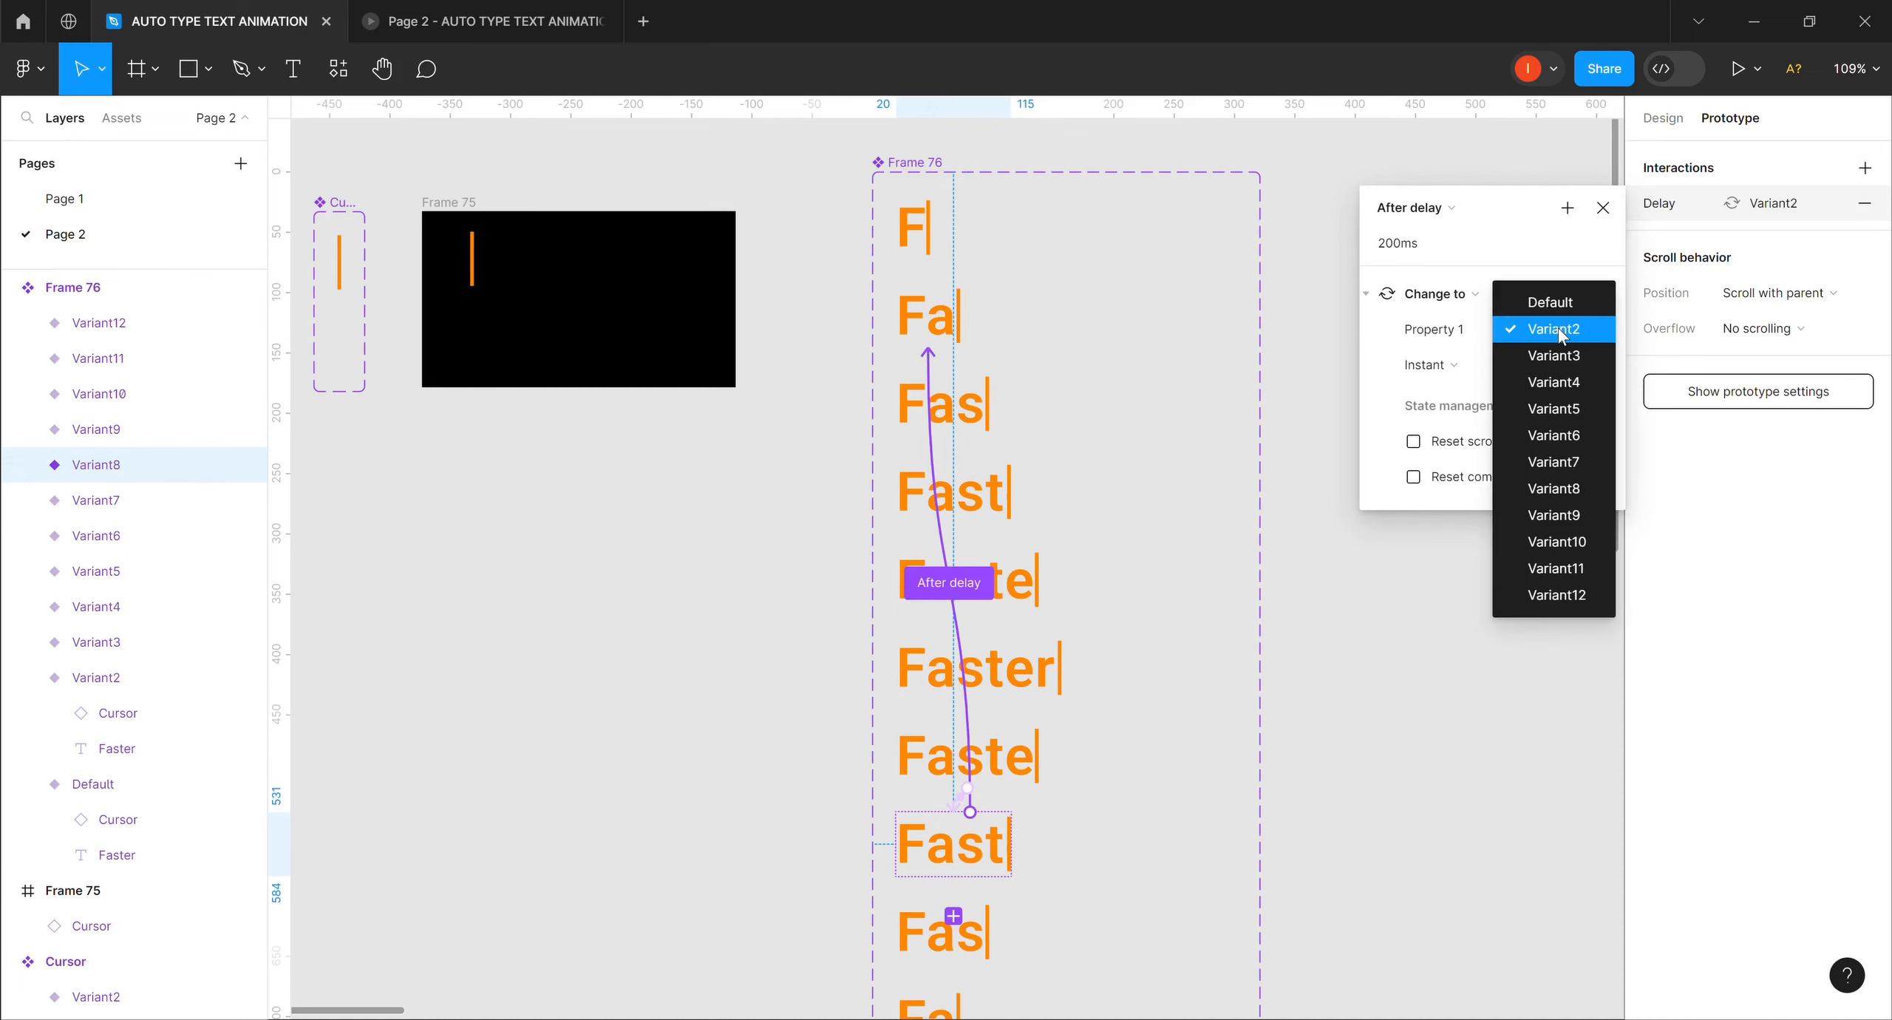
{"action": "left_click", "coordinate": [1576, 514]}
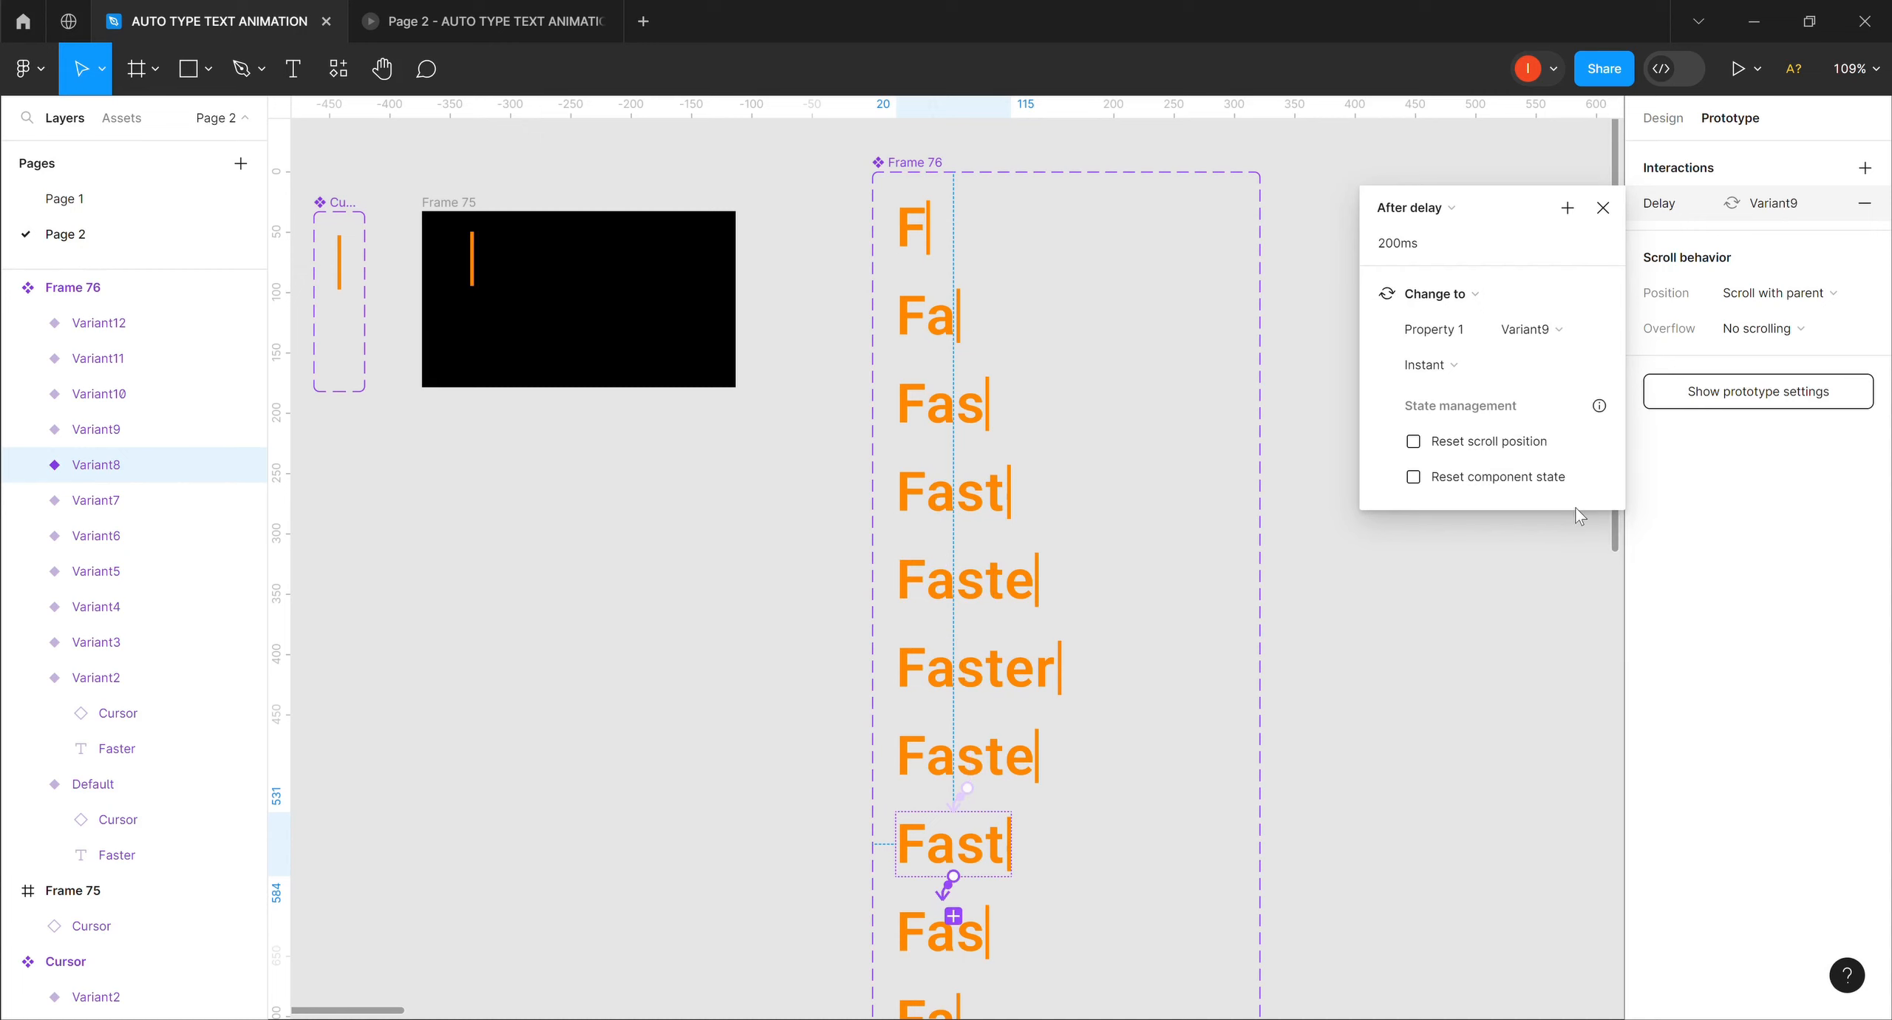
Retarget the after-delay interactions so that Variant9 changes to Variant10 and Variant10 changes to Variant11.
{"action": "left_click", "coordinate": [127, 436]}
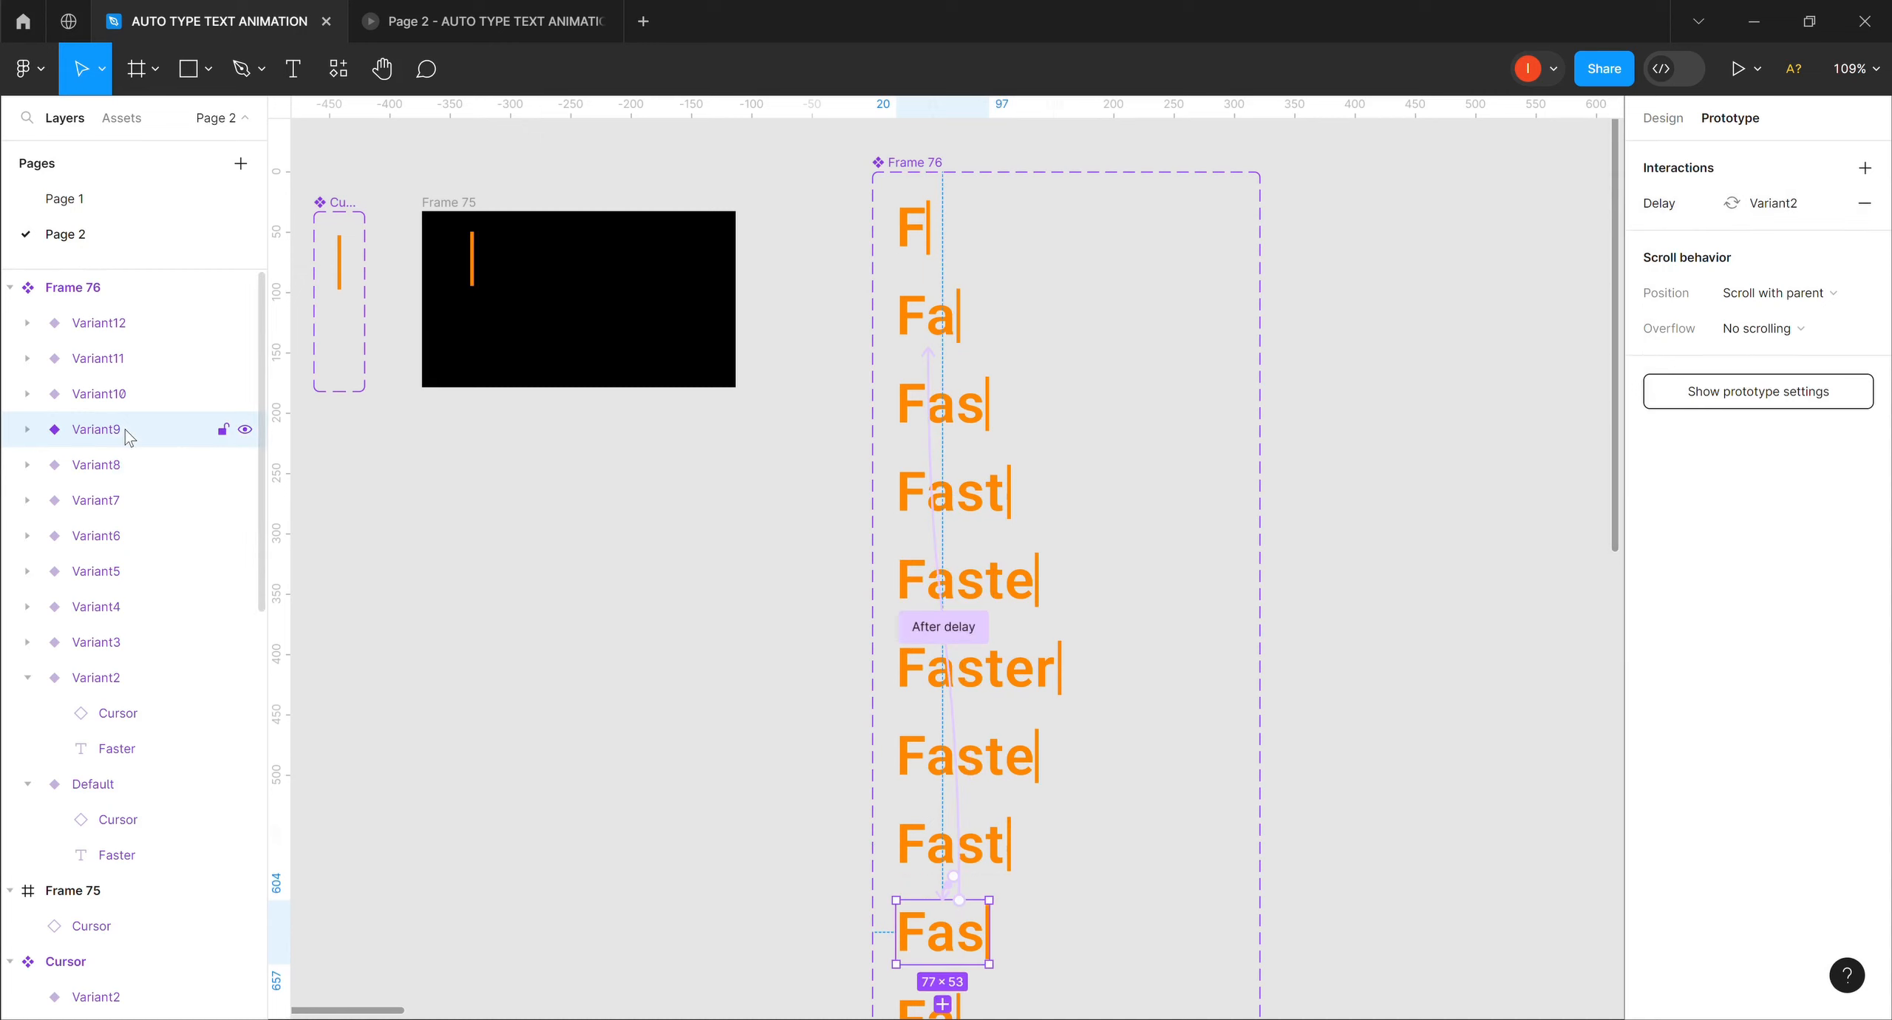
{"action": "left_click", "coordinate": [1780, 209]}
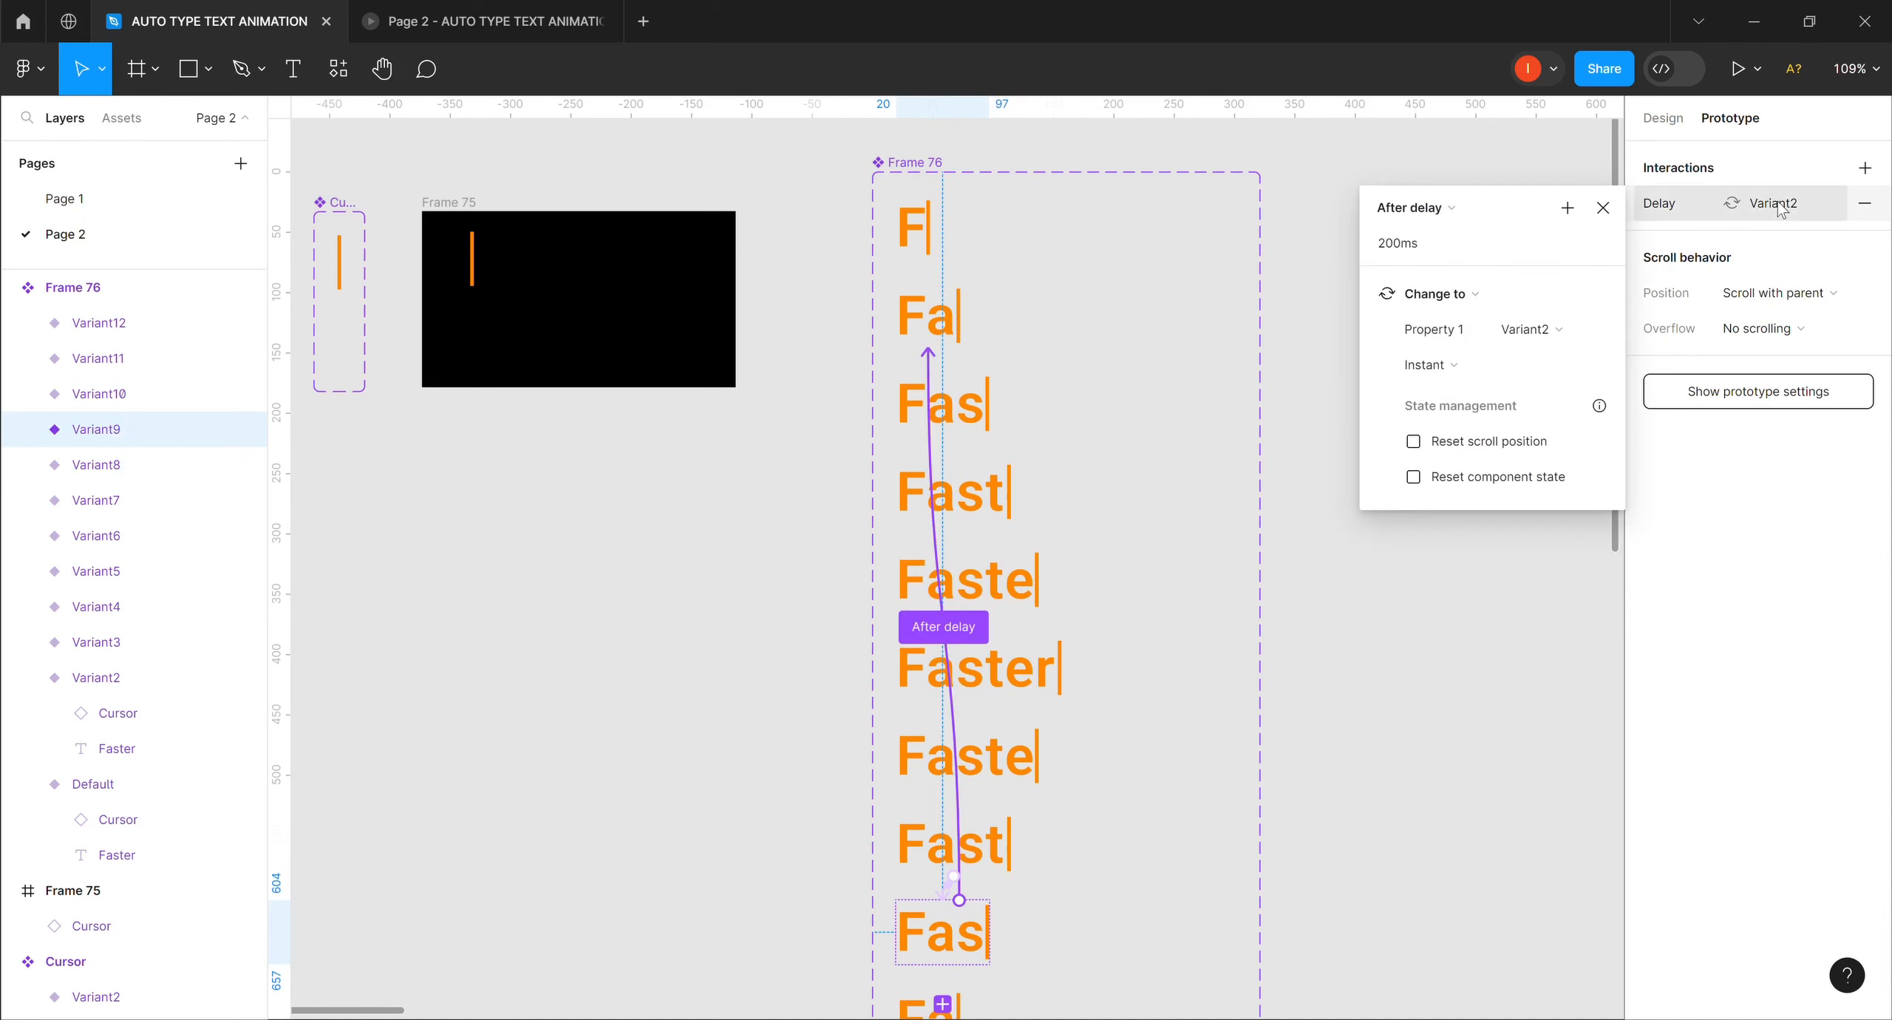
{"action": "left_click", "coordinate": [1583, 335]}
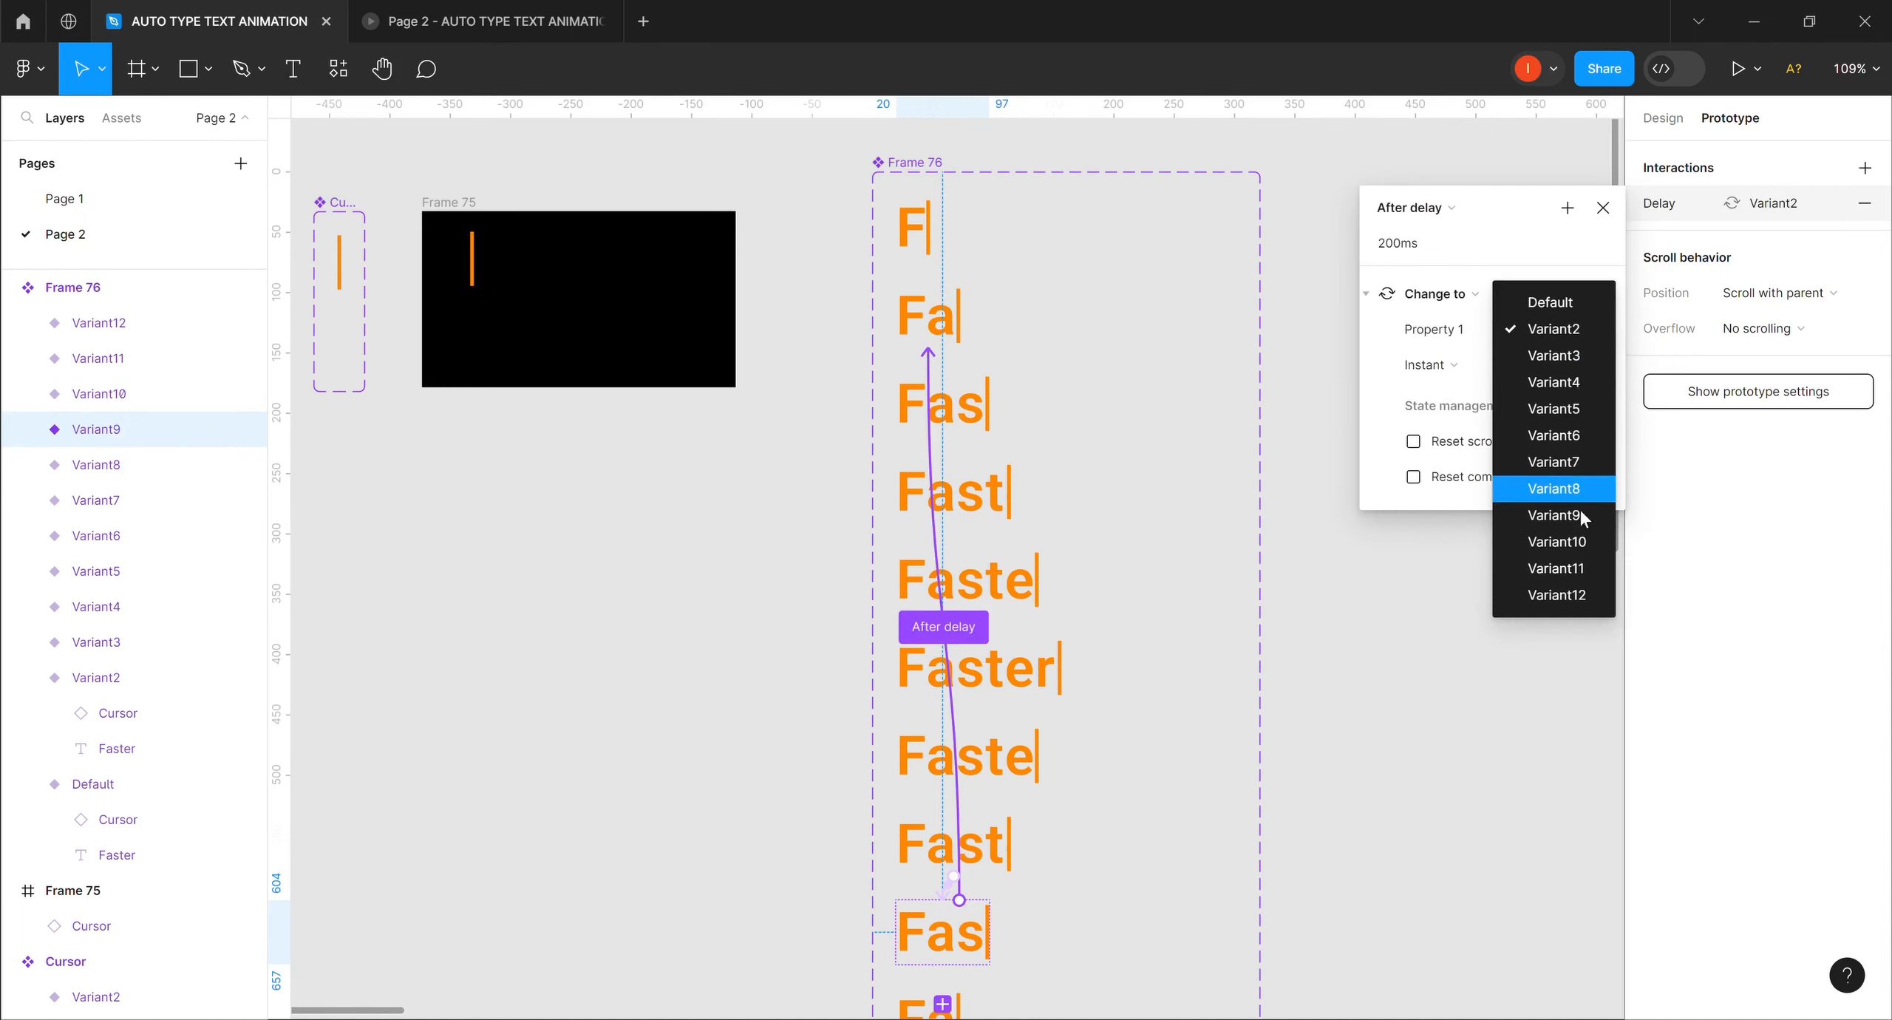
{"action": "left_click", "coordinate": [1565, 543]}
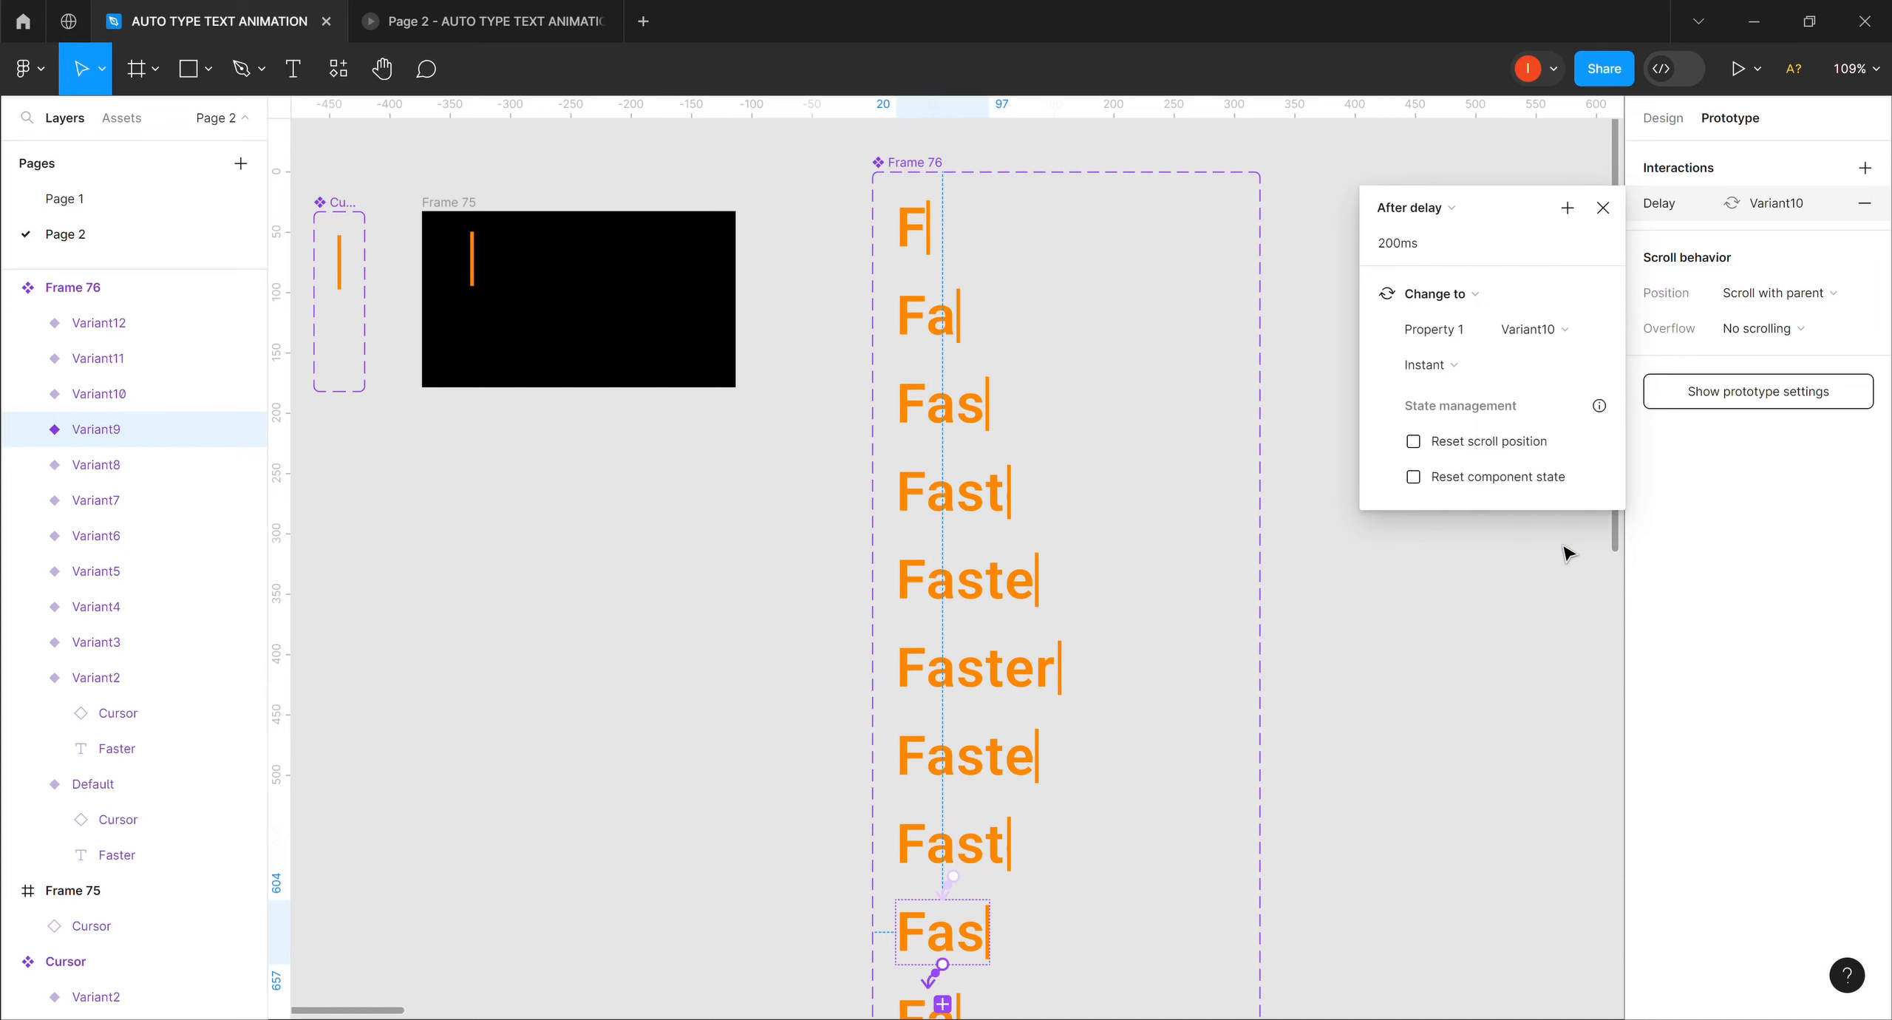
{"action": "left_click", "coordinate": [167, 399]}
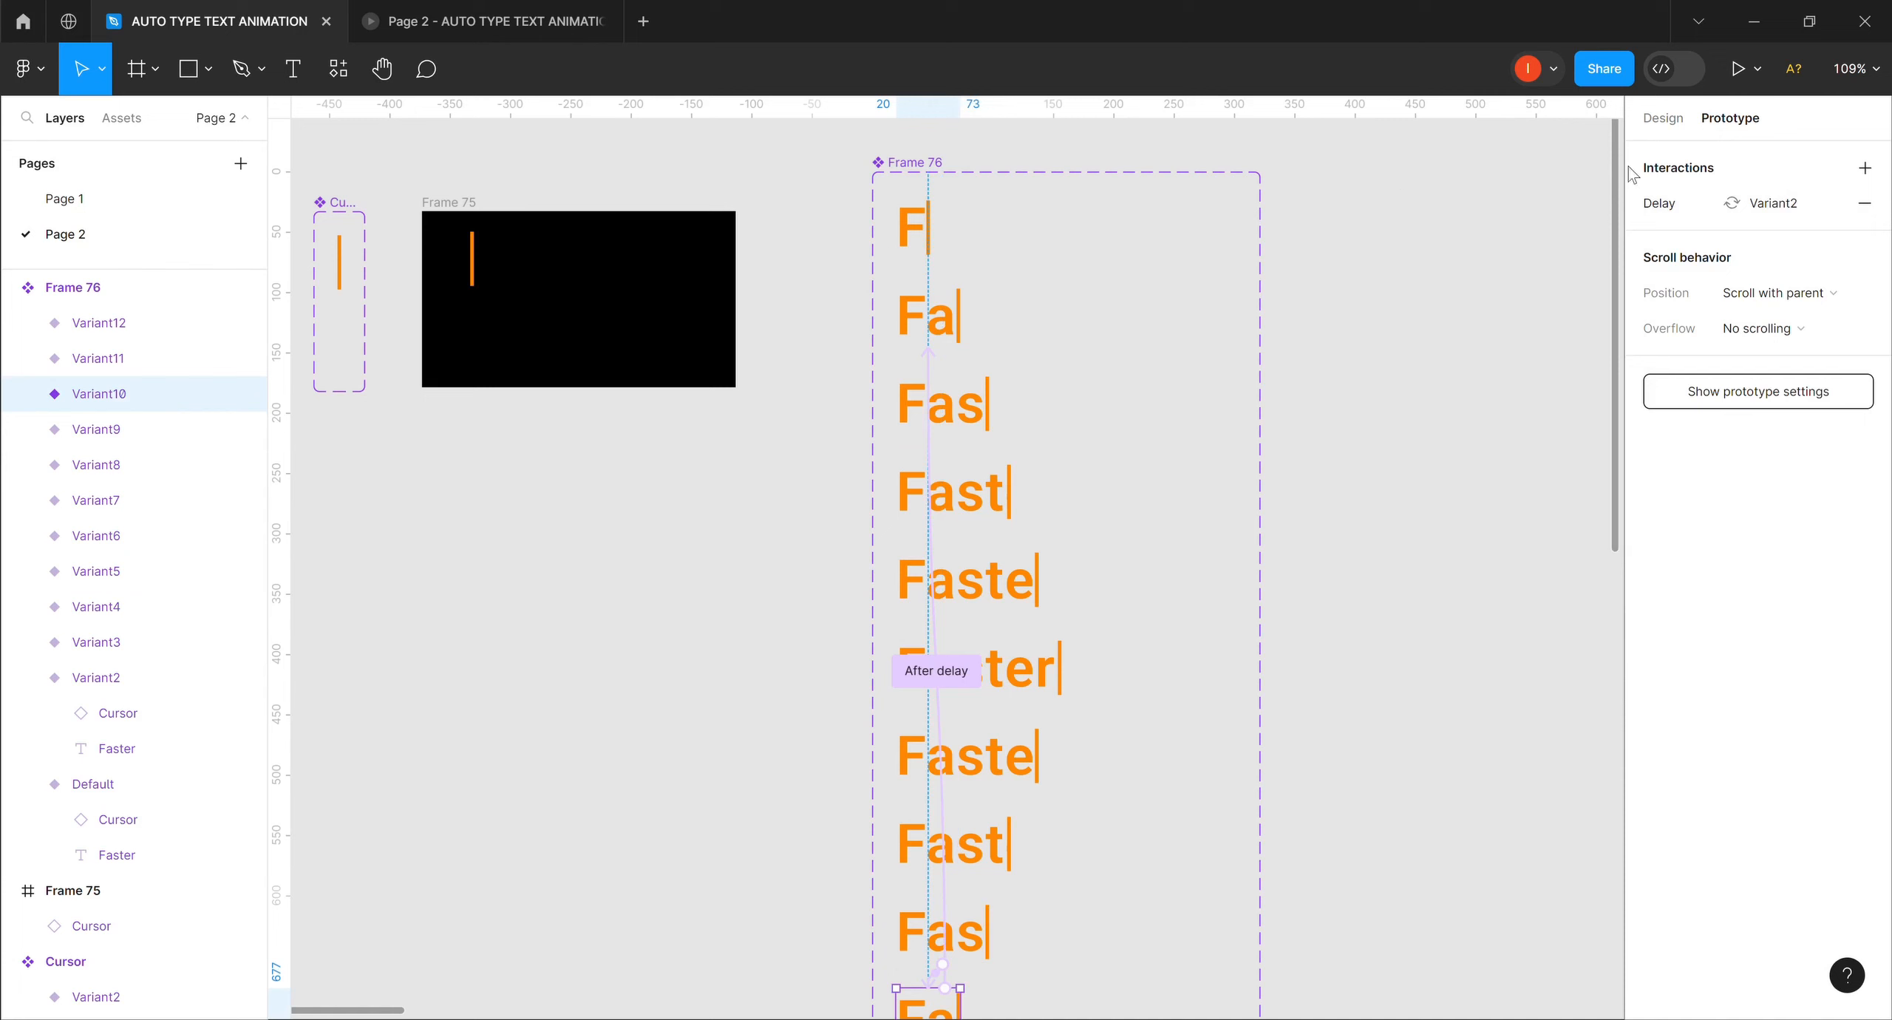
{"action": "left_click", "coordinate": [1770, 214]}
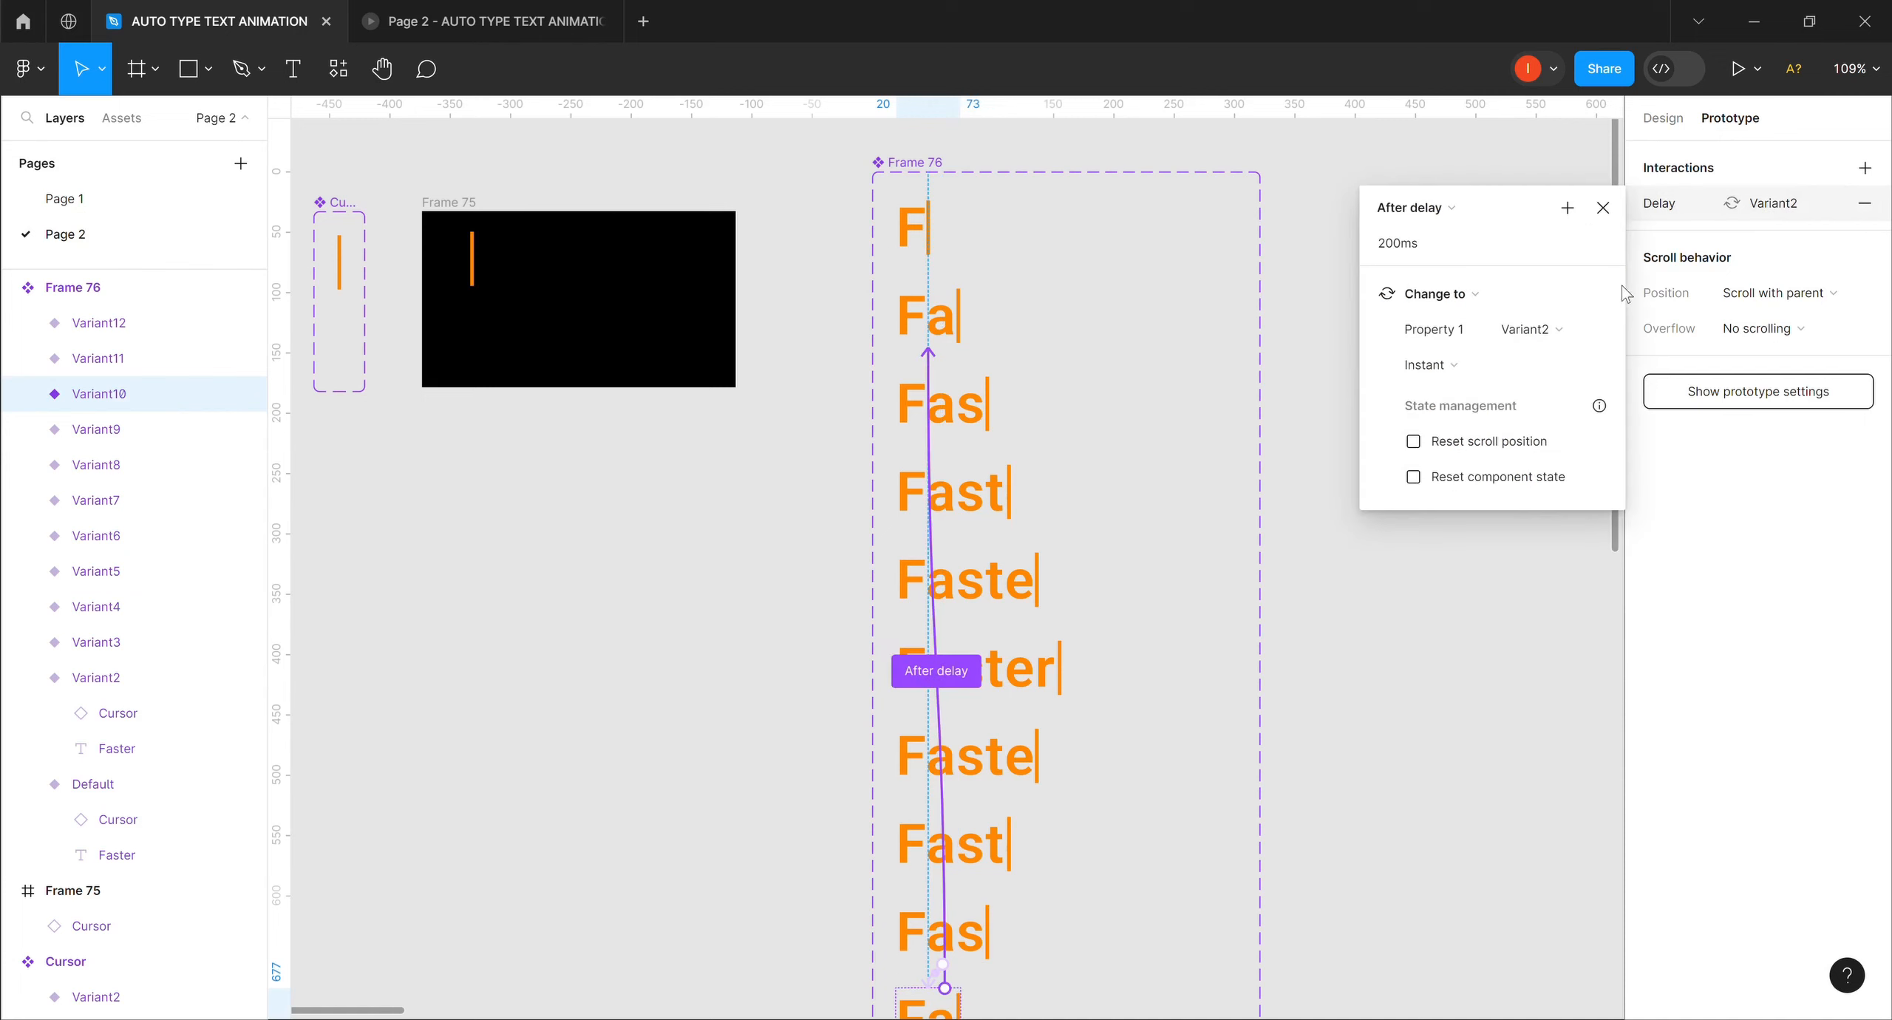
{"action": "left_click", "coordinate": [1547, 335]}
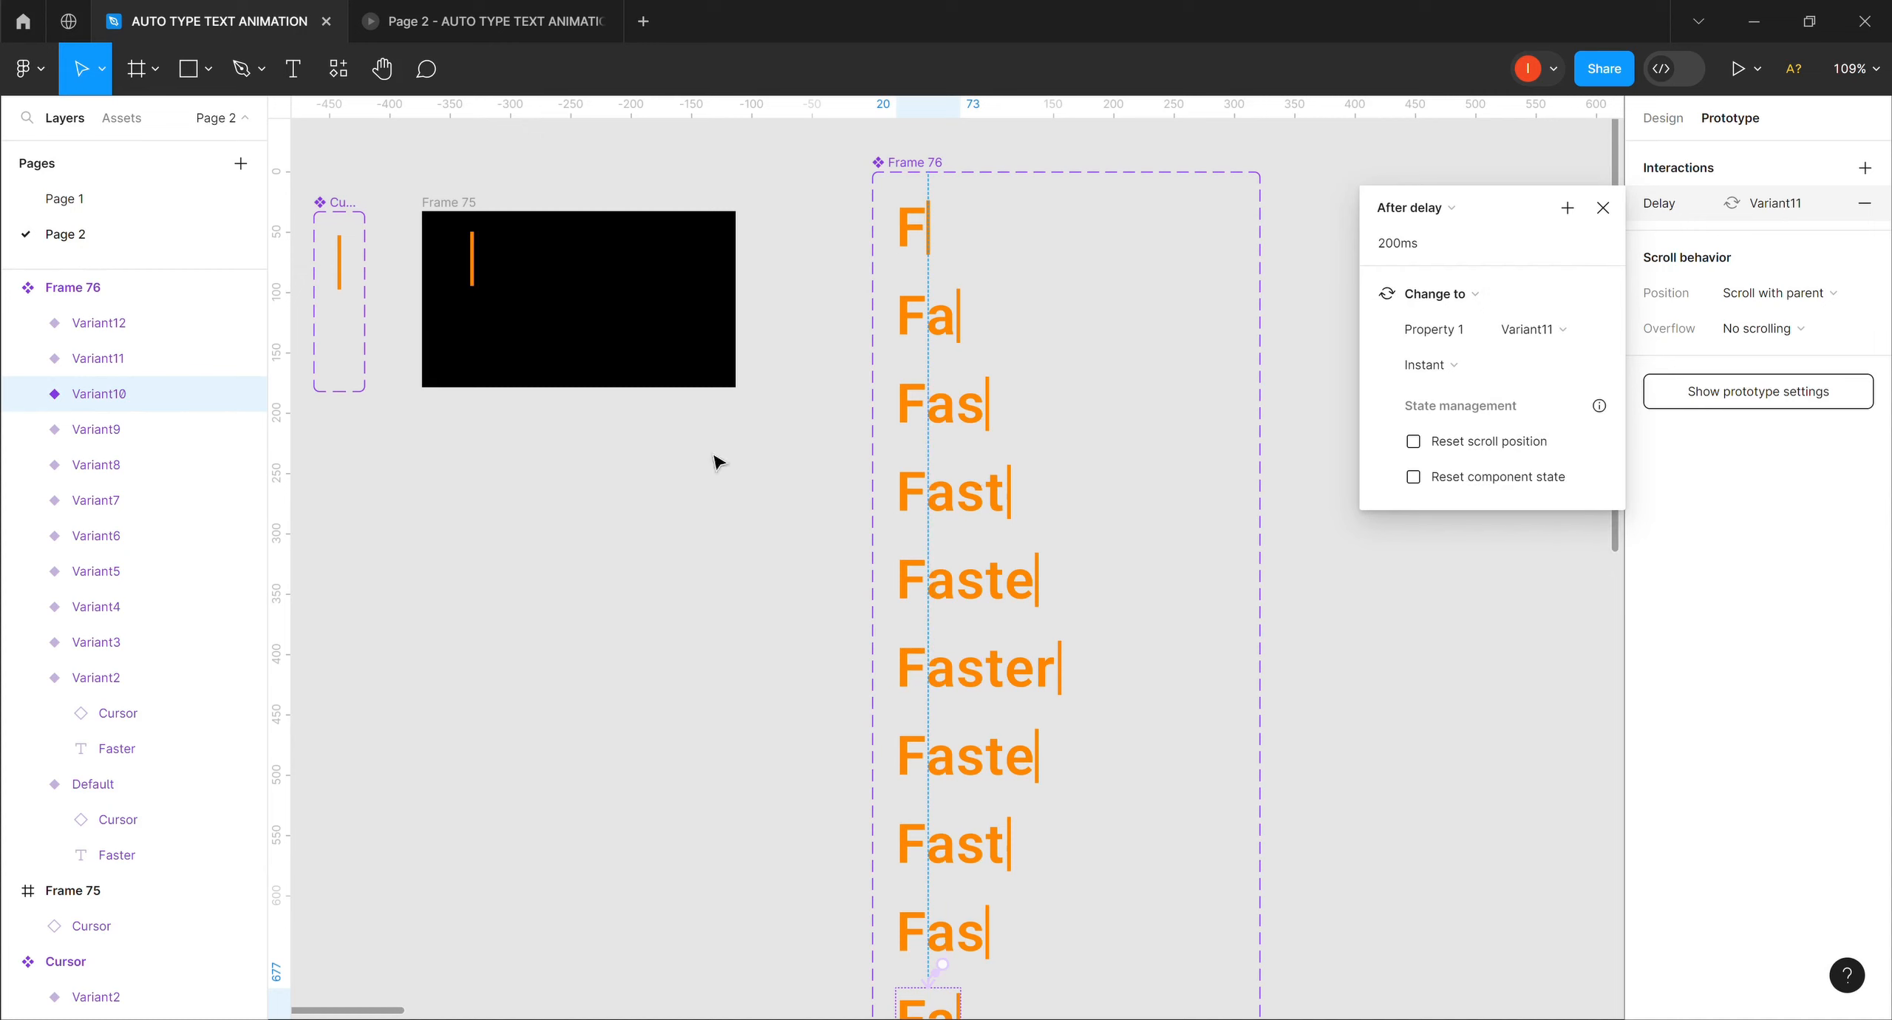
Set the after-delay interaction of Variant11 in Frame 76 to change to Variant12.
{"action": "left_click", "coordinate": [127, 360]}
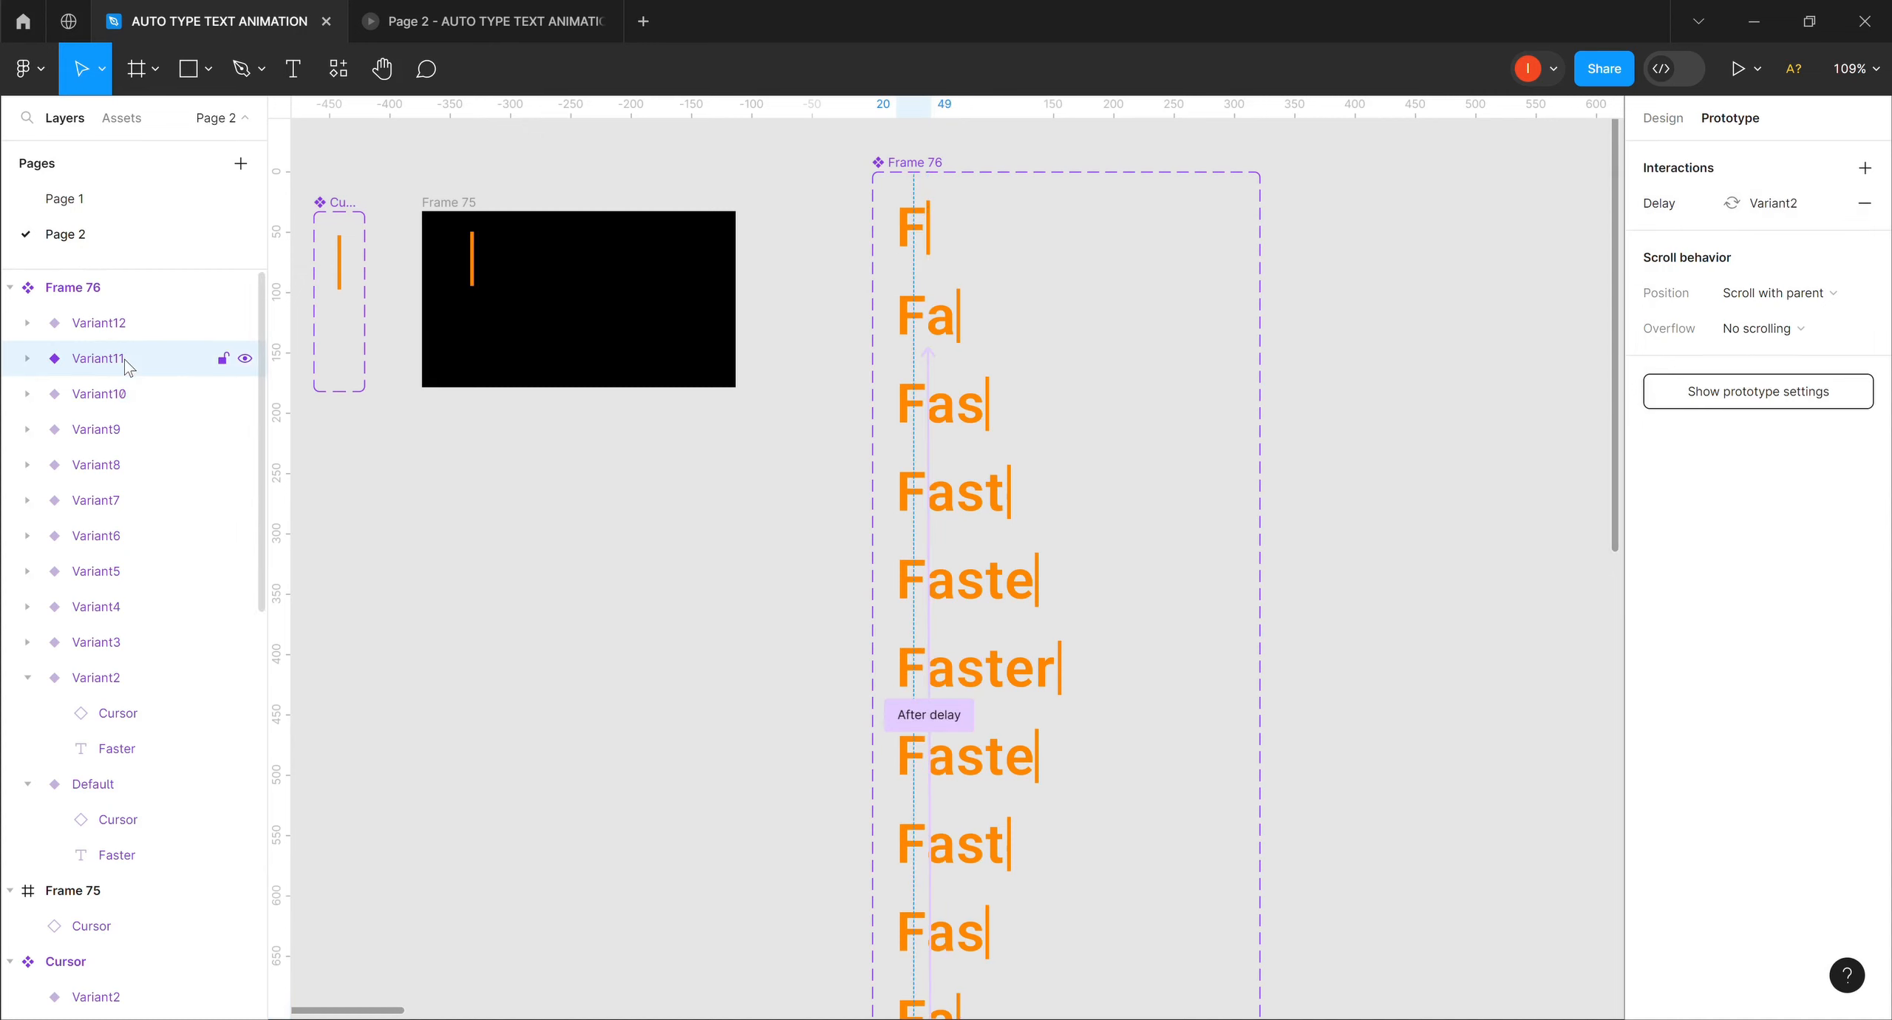
{"action": "left_click", "coordinate": [1796, 209]}
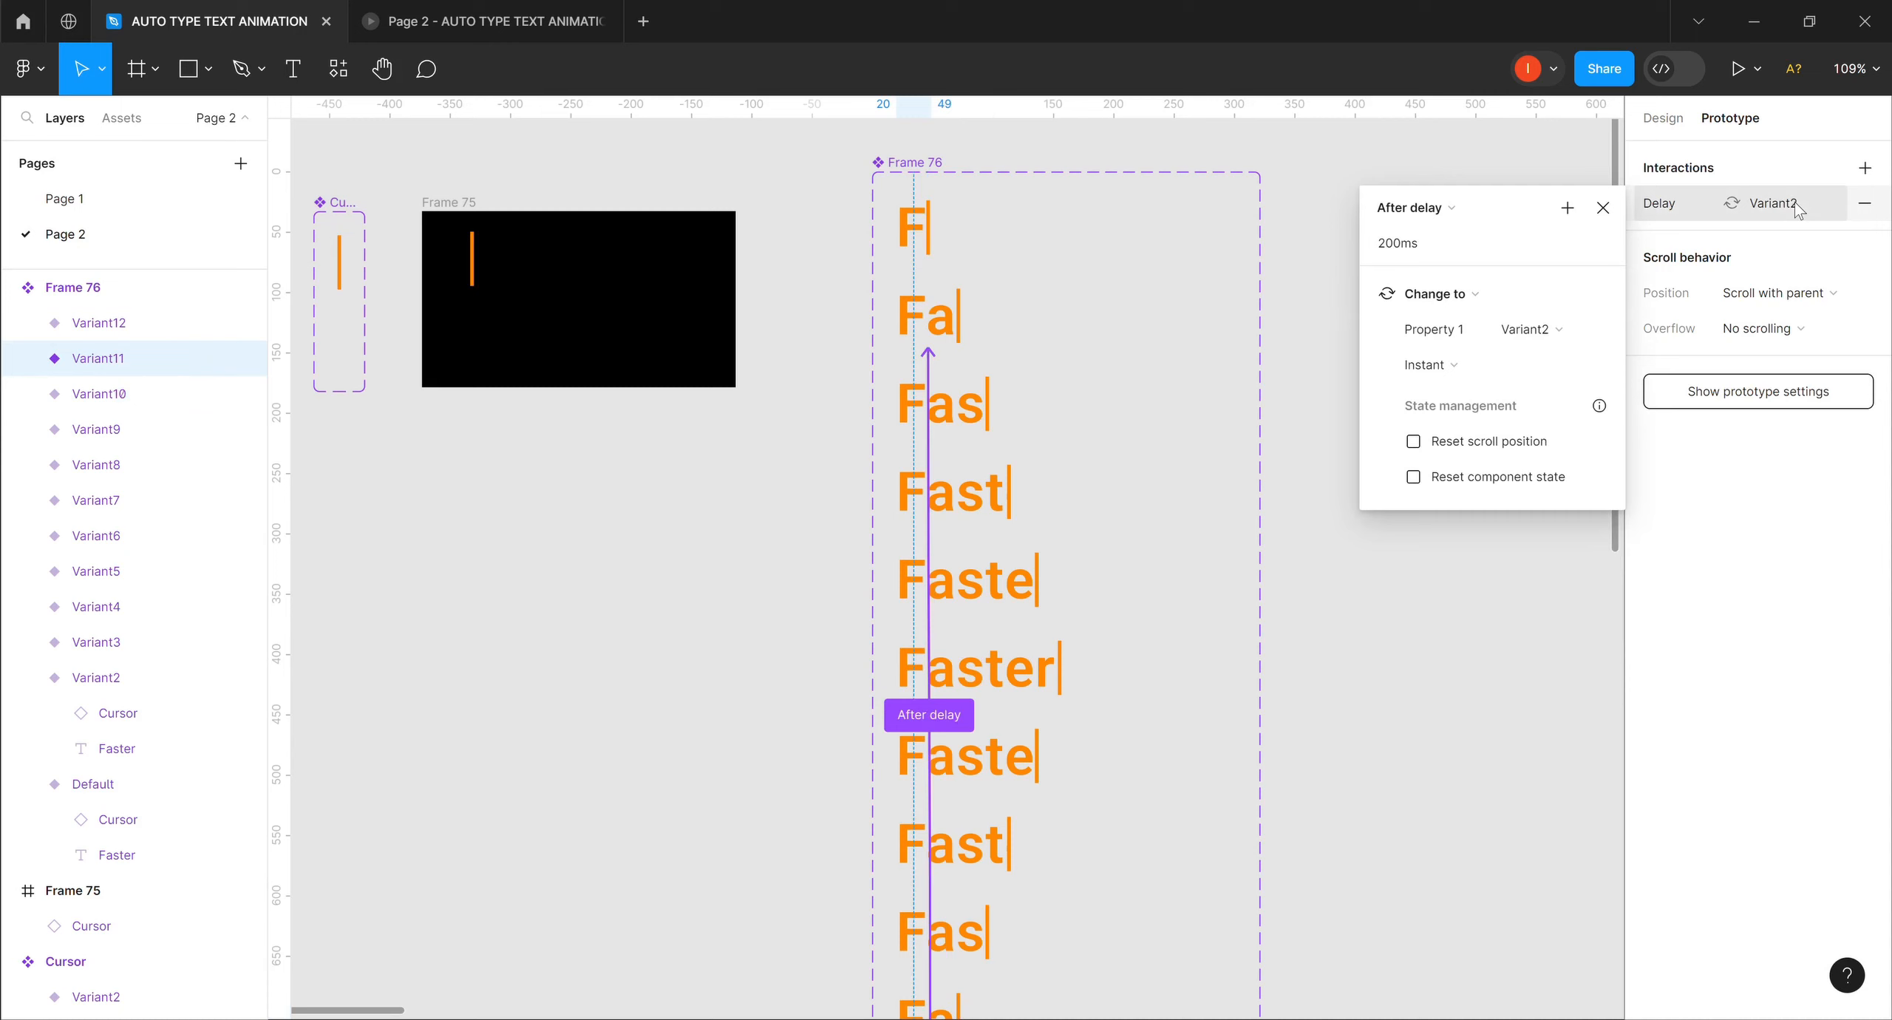
{"action": "left_click", "coordinate": [1573, 337]}
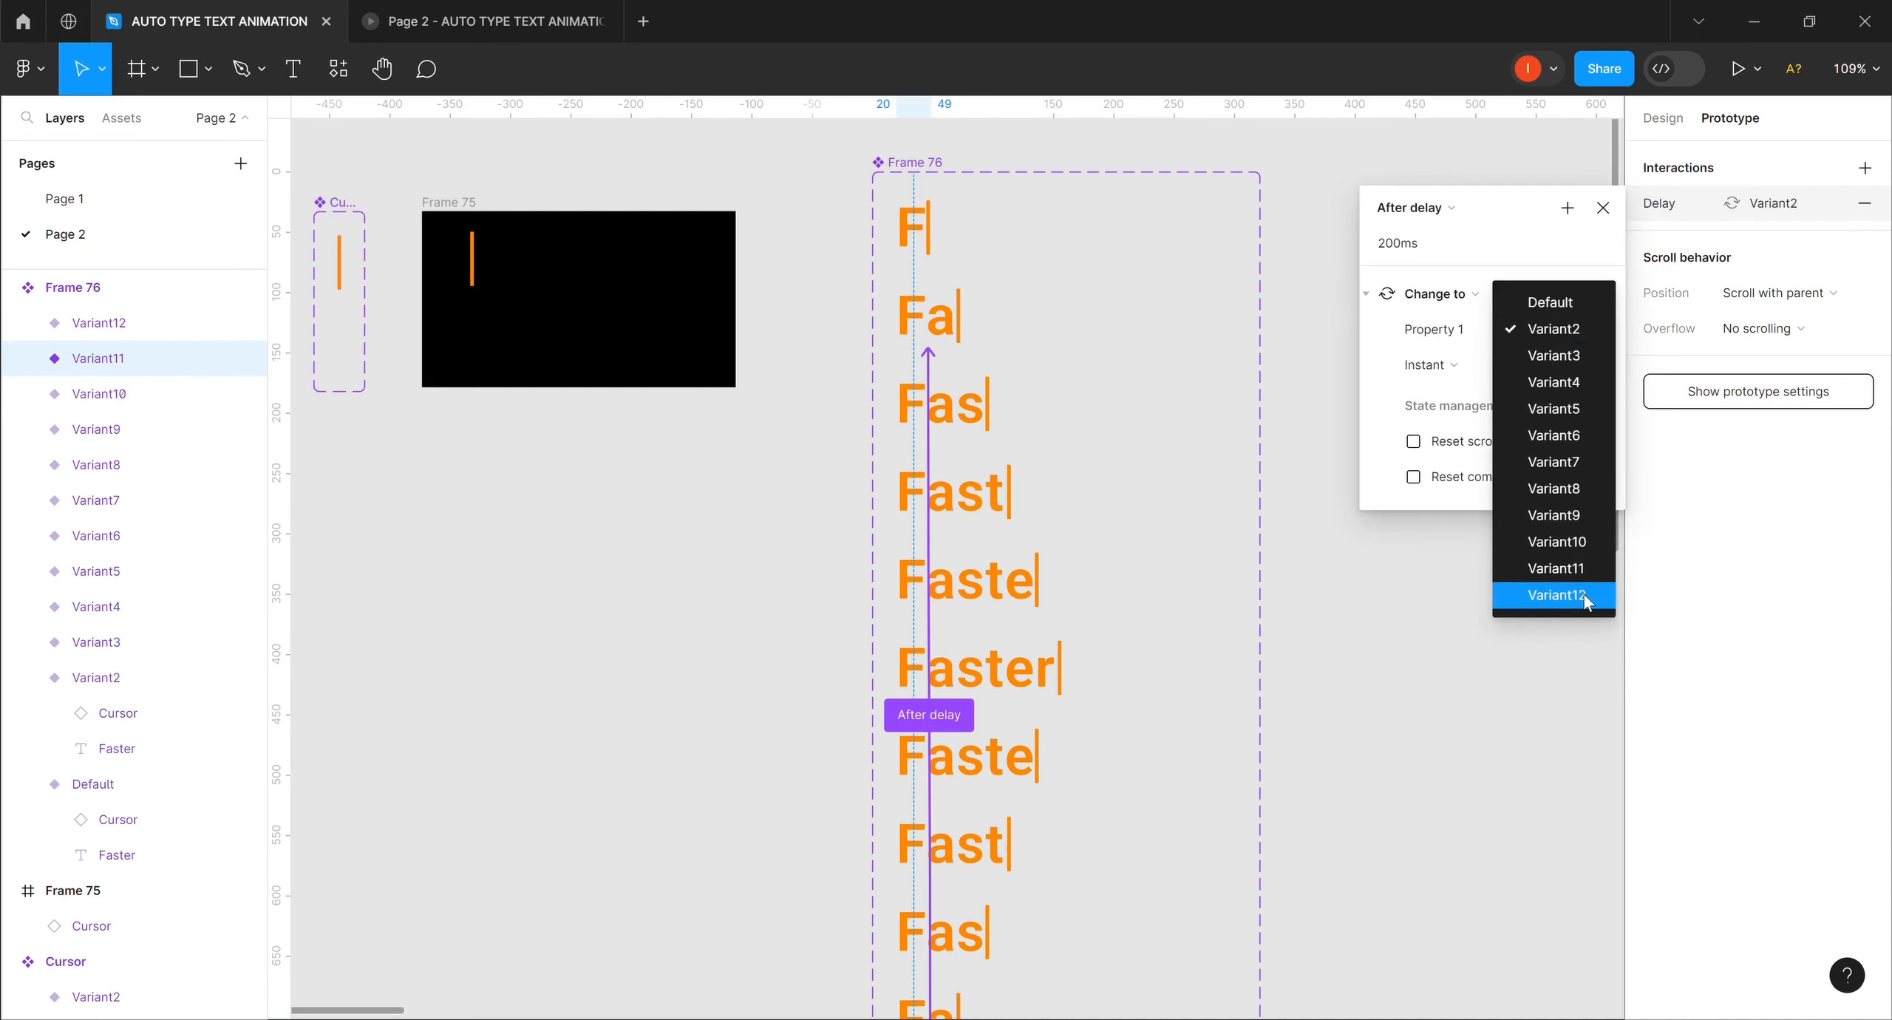
{"action": "left_click", "coordinate": [1556, 595]}
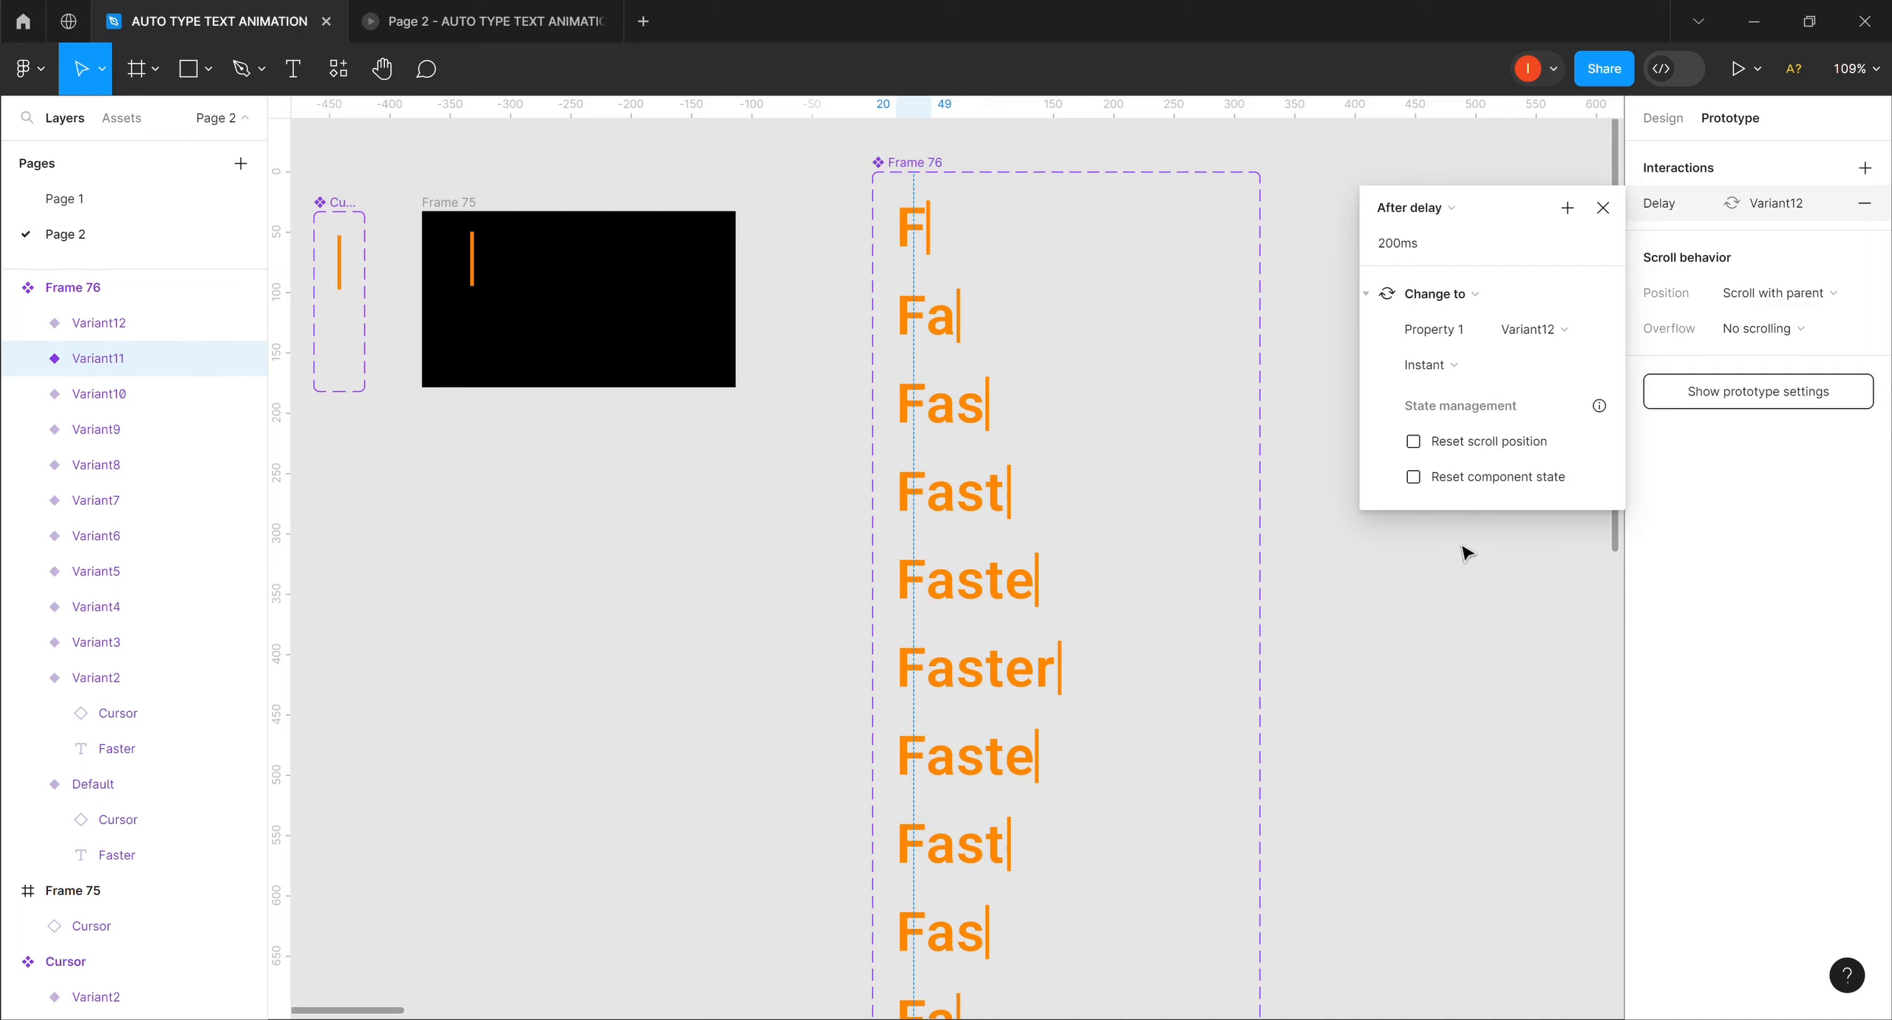
Draw a new frame about 323 × 212 beside the Frame 76 component set and fill it with black 000000.
{"action": "left_click", "coordinate": [1388, 573]}
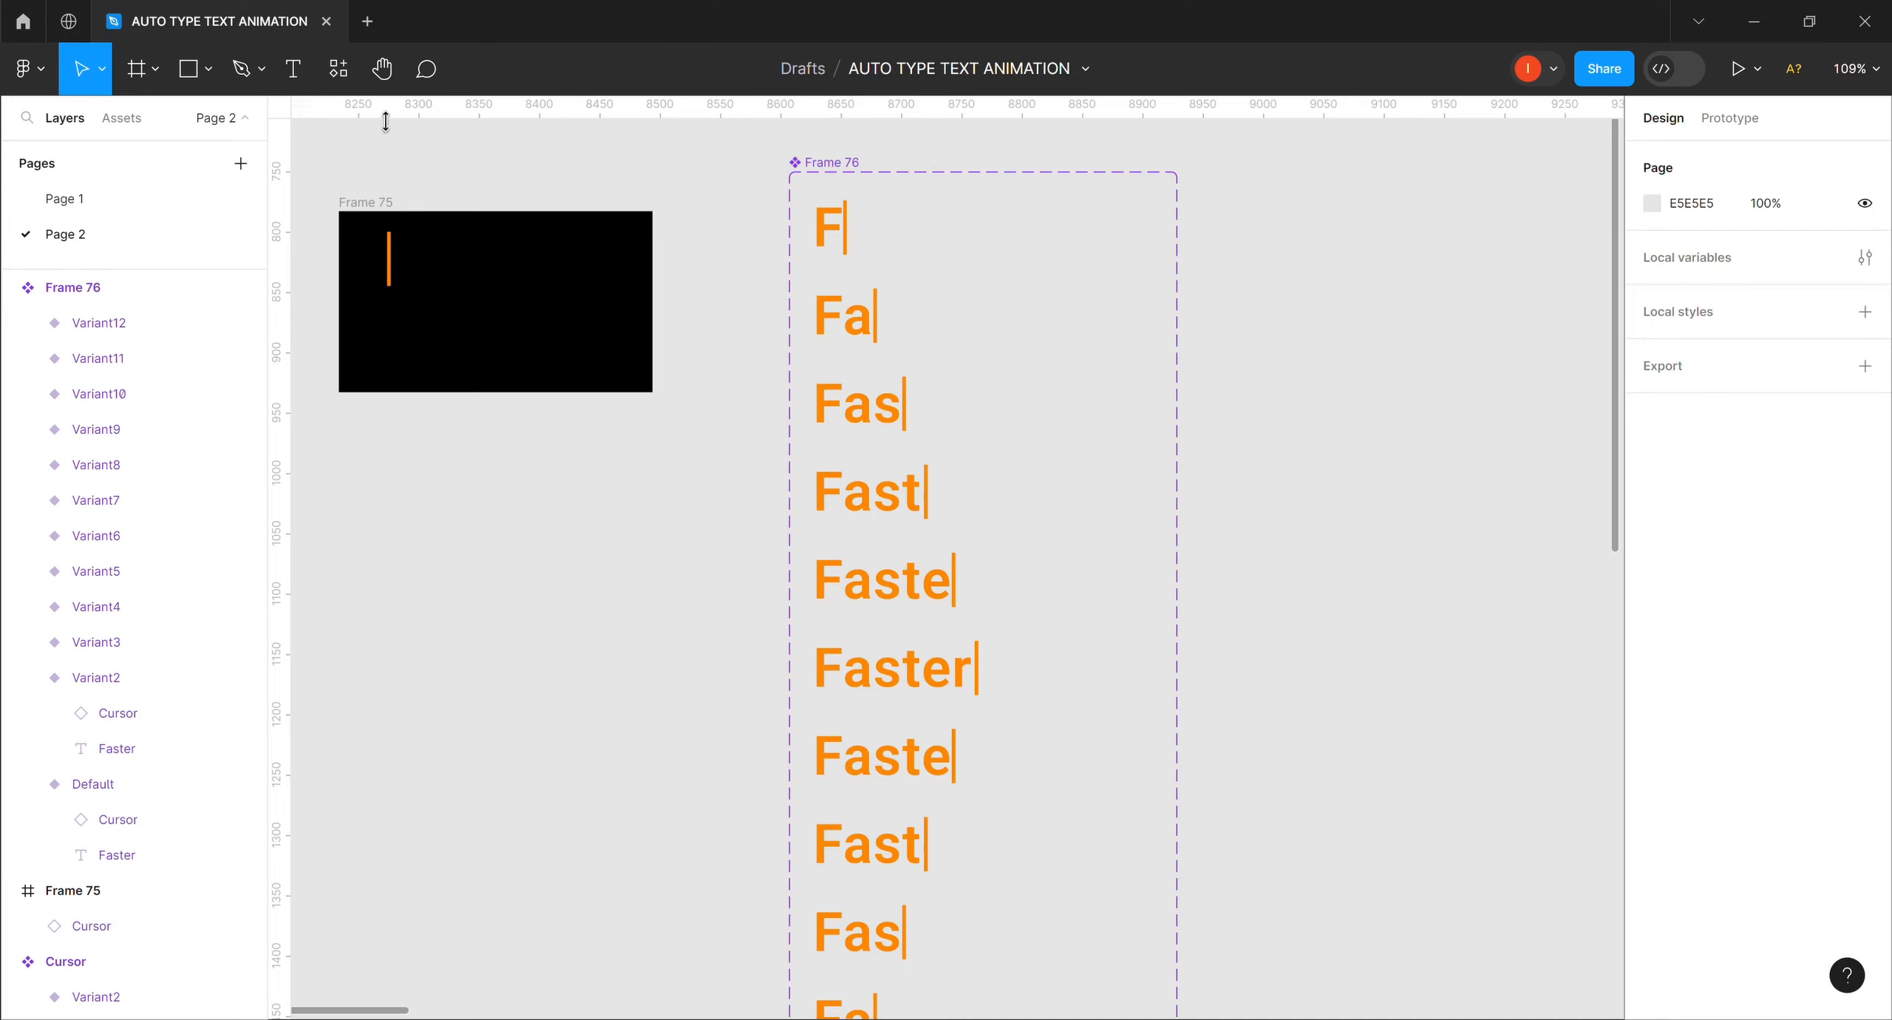
{"action": "left_click", "coordinate": [136, 68]}
{"action": "left_click_drag", "start_coordinate": [1207, 199], "coordinate": [1597, 454]}
{"action": "left_click", "coordinate": [1651, 642]}
{"action": "left_click", "coordinate": [1361, 713]}
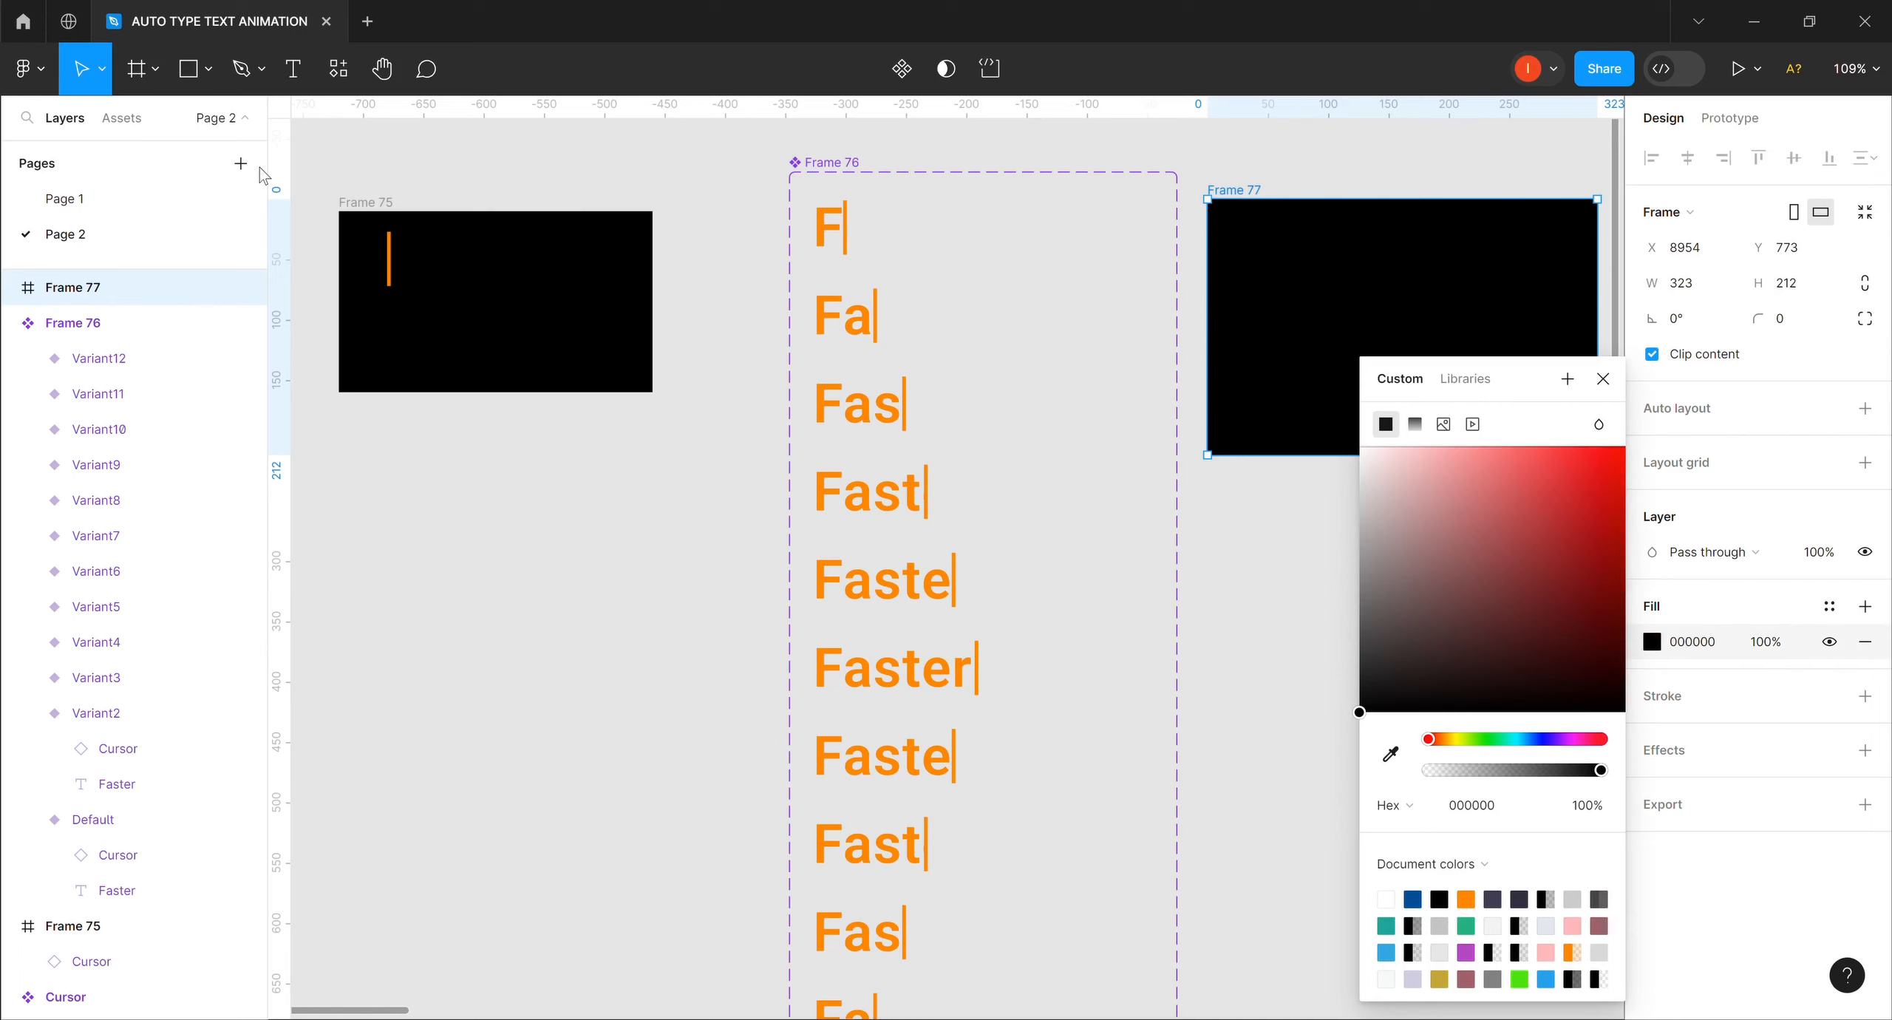
Place an instance of the Frame 76 component inside the new black frame and preview that frame's prototype.
{"action": "left_click", "coordinate": [122, 118]}
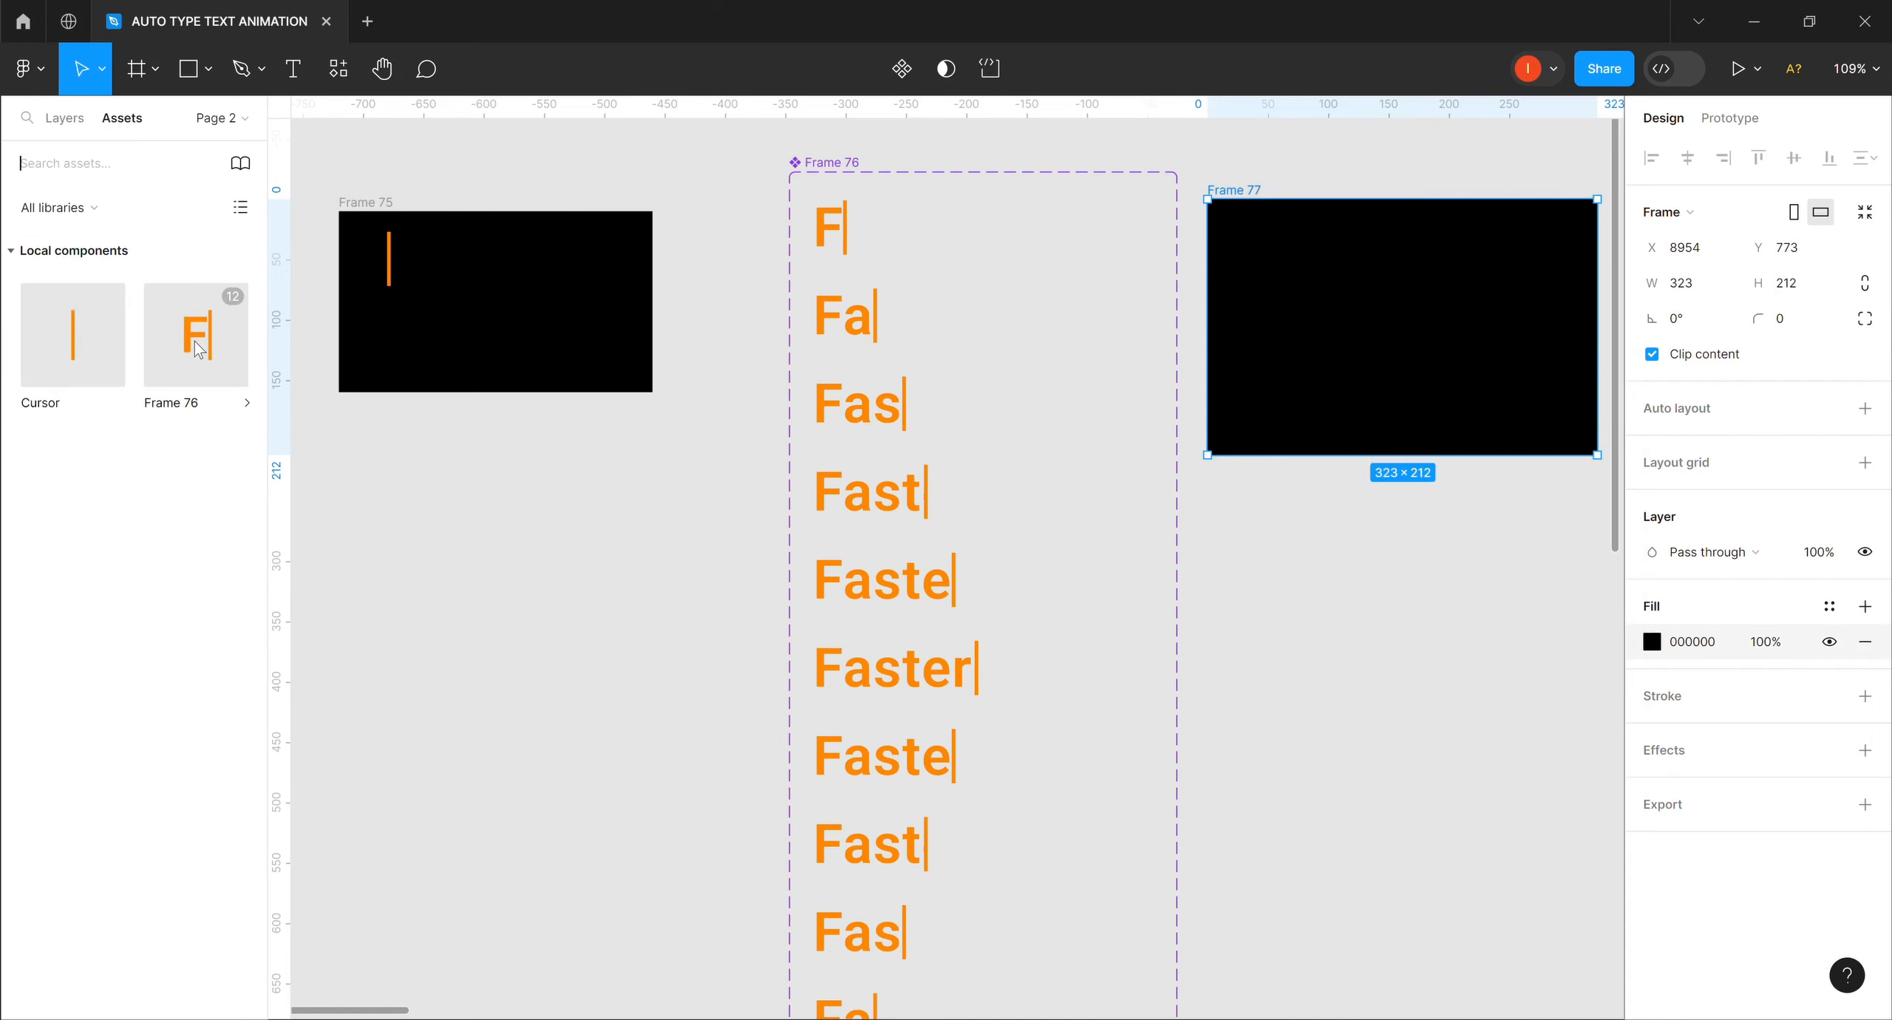
{"action": "left_click_drag", "start_coordinate": [292, 343], "coordinate": [1266, 327]}
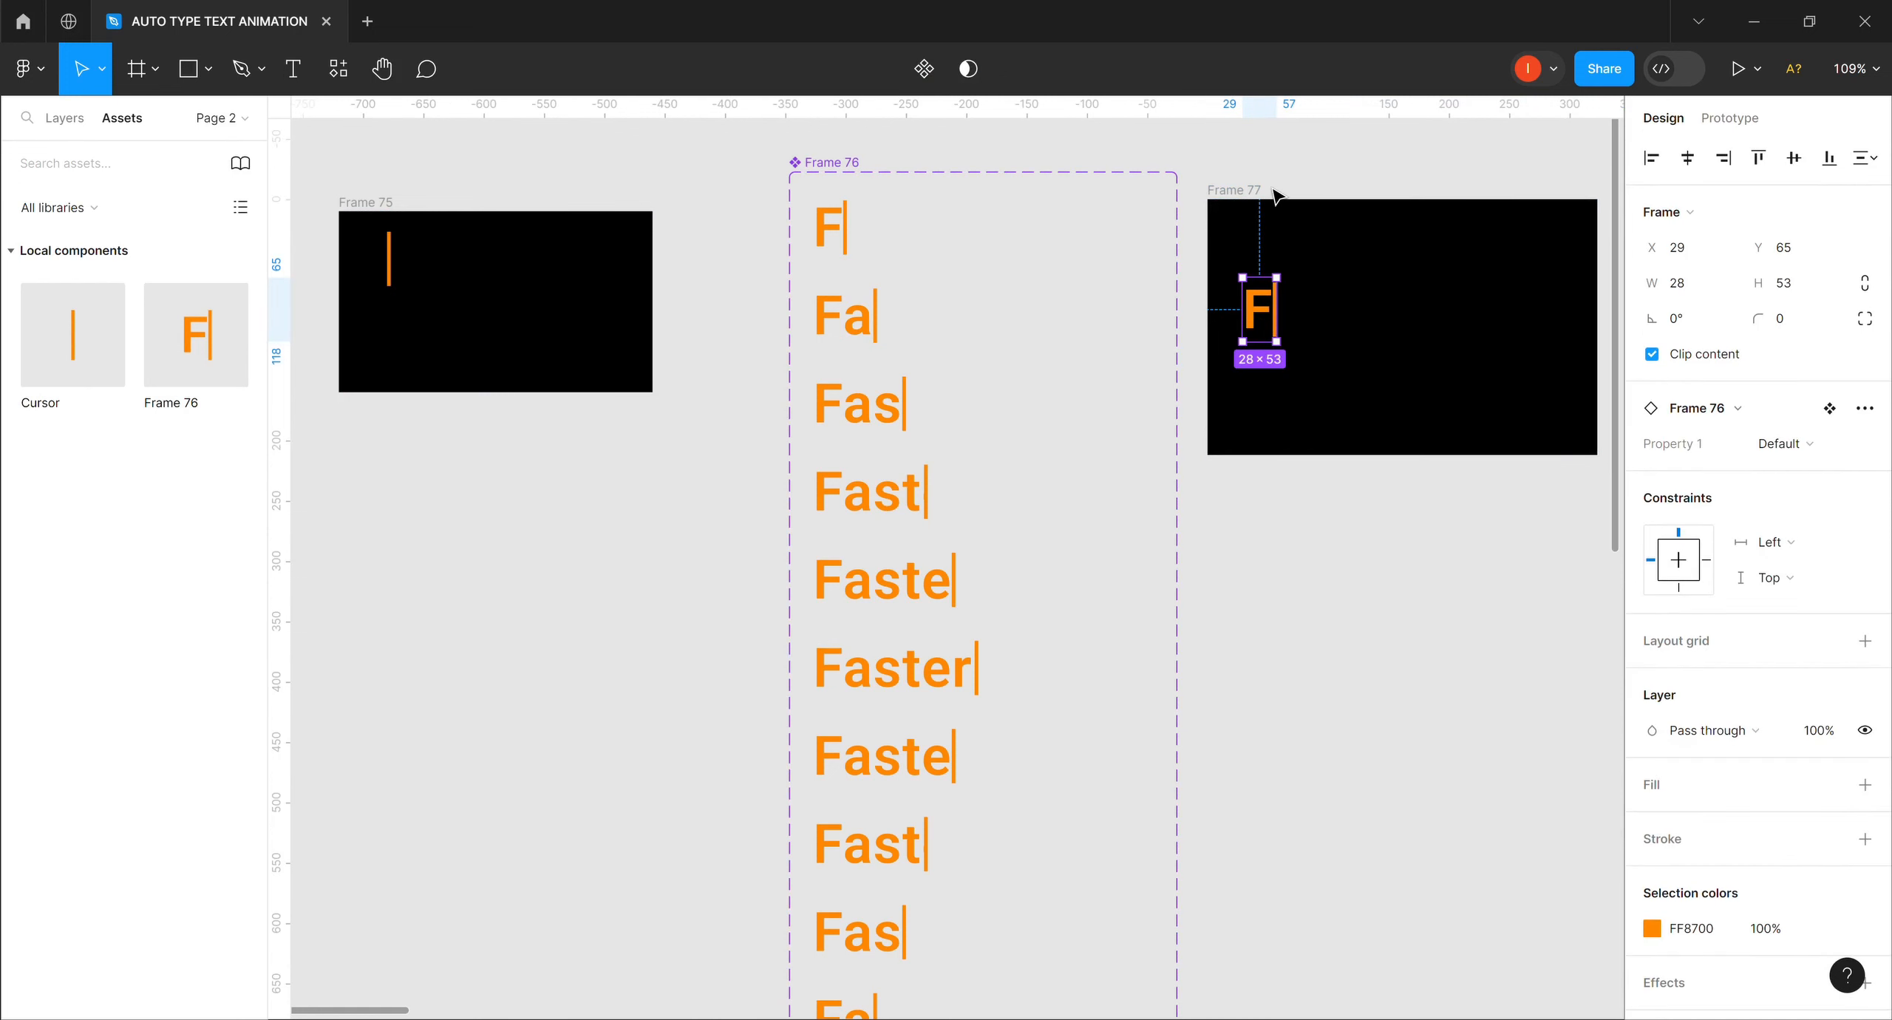
{"action": "left_click", "coordinate": [1242, 194]}
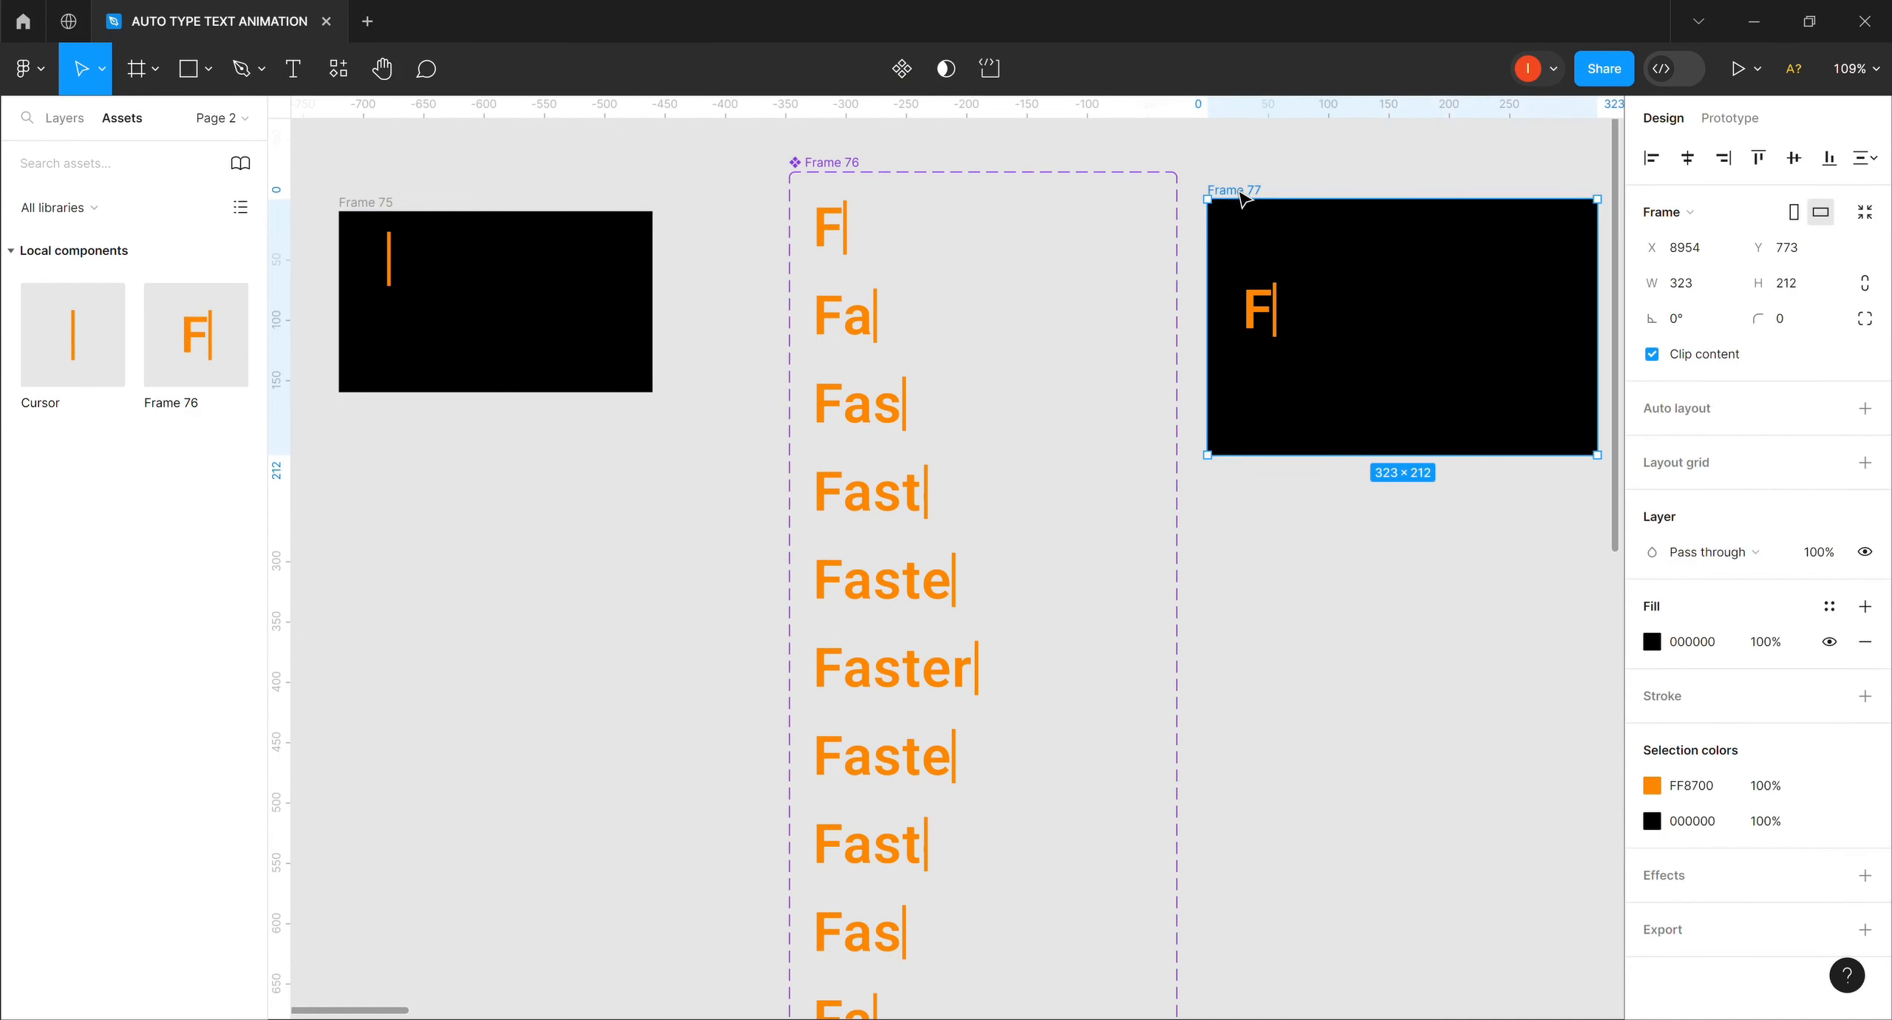
{"action": "left_click", "coordinate": [1736, 68]}
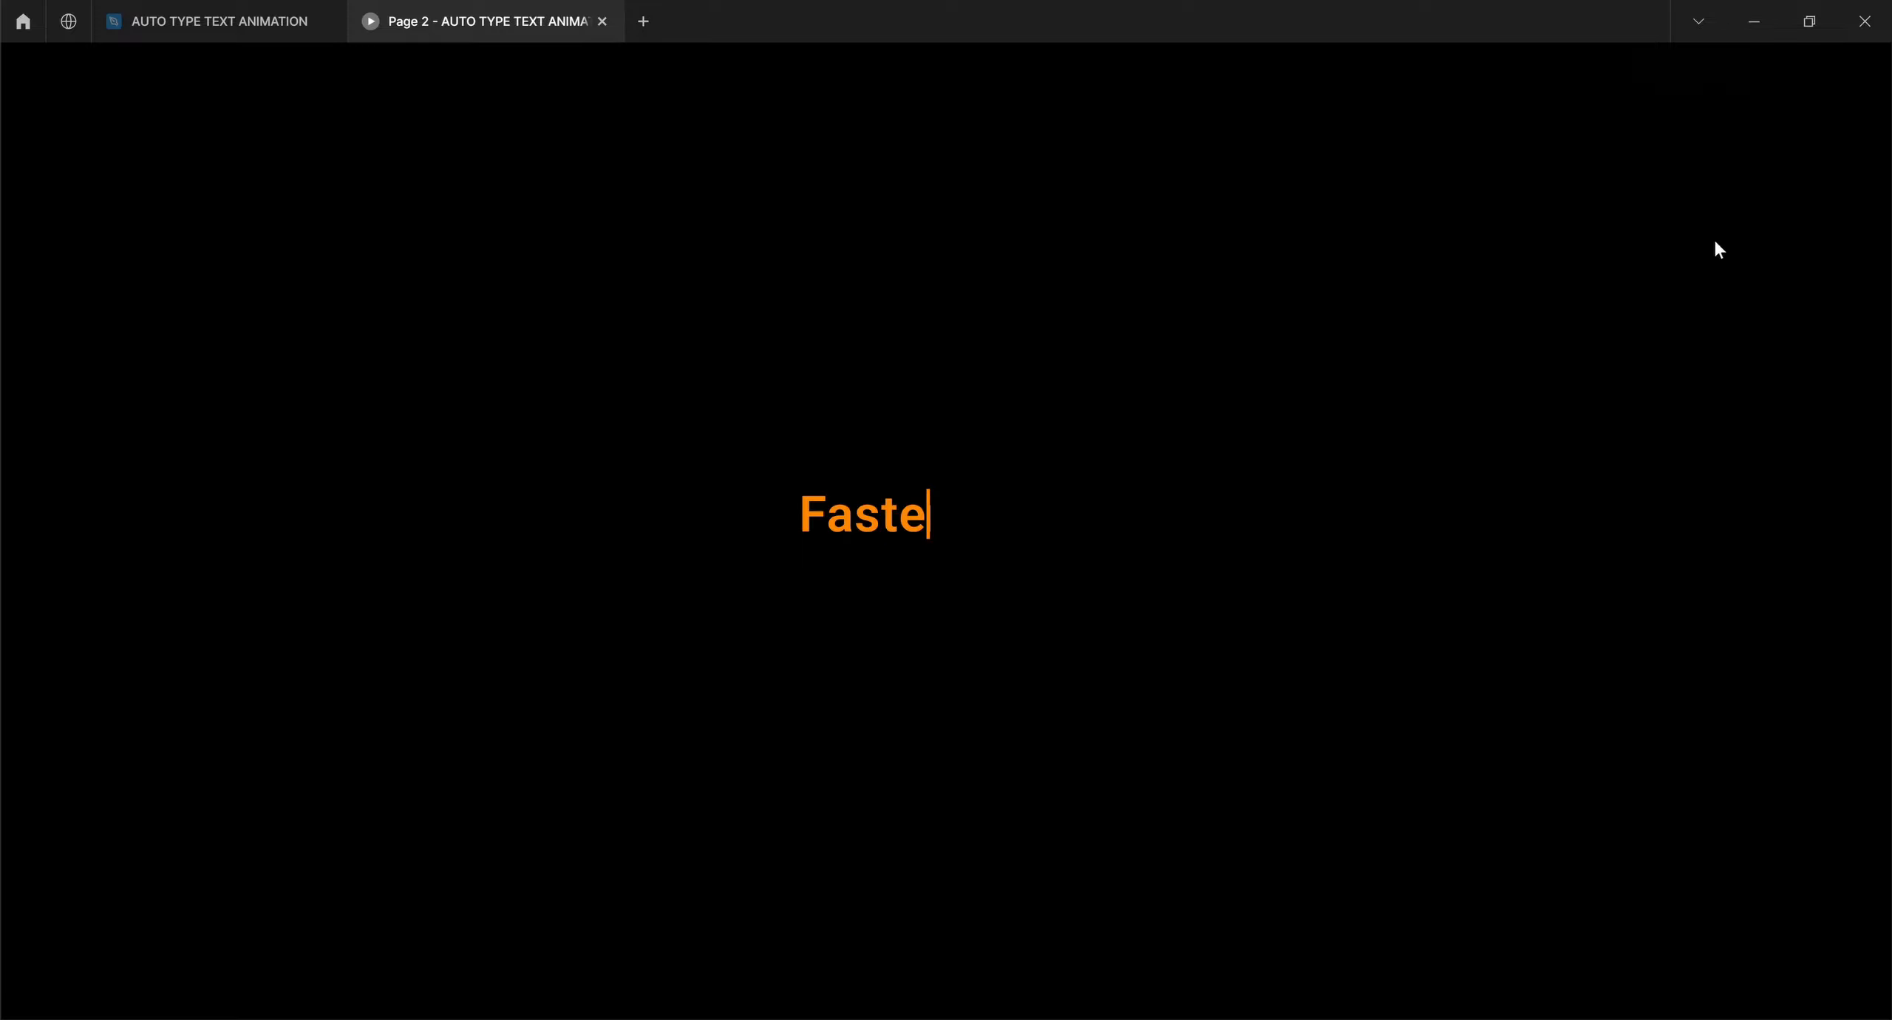
{"action": "mouse_move", "coordinate": [1722, 269]}
{"action": "key", "text": "ctrl+w"}
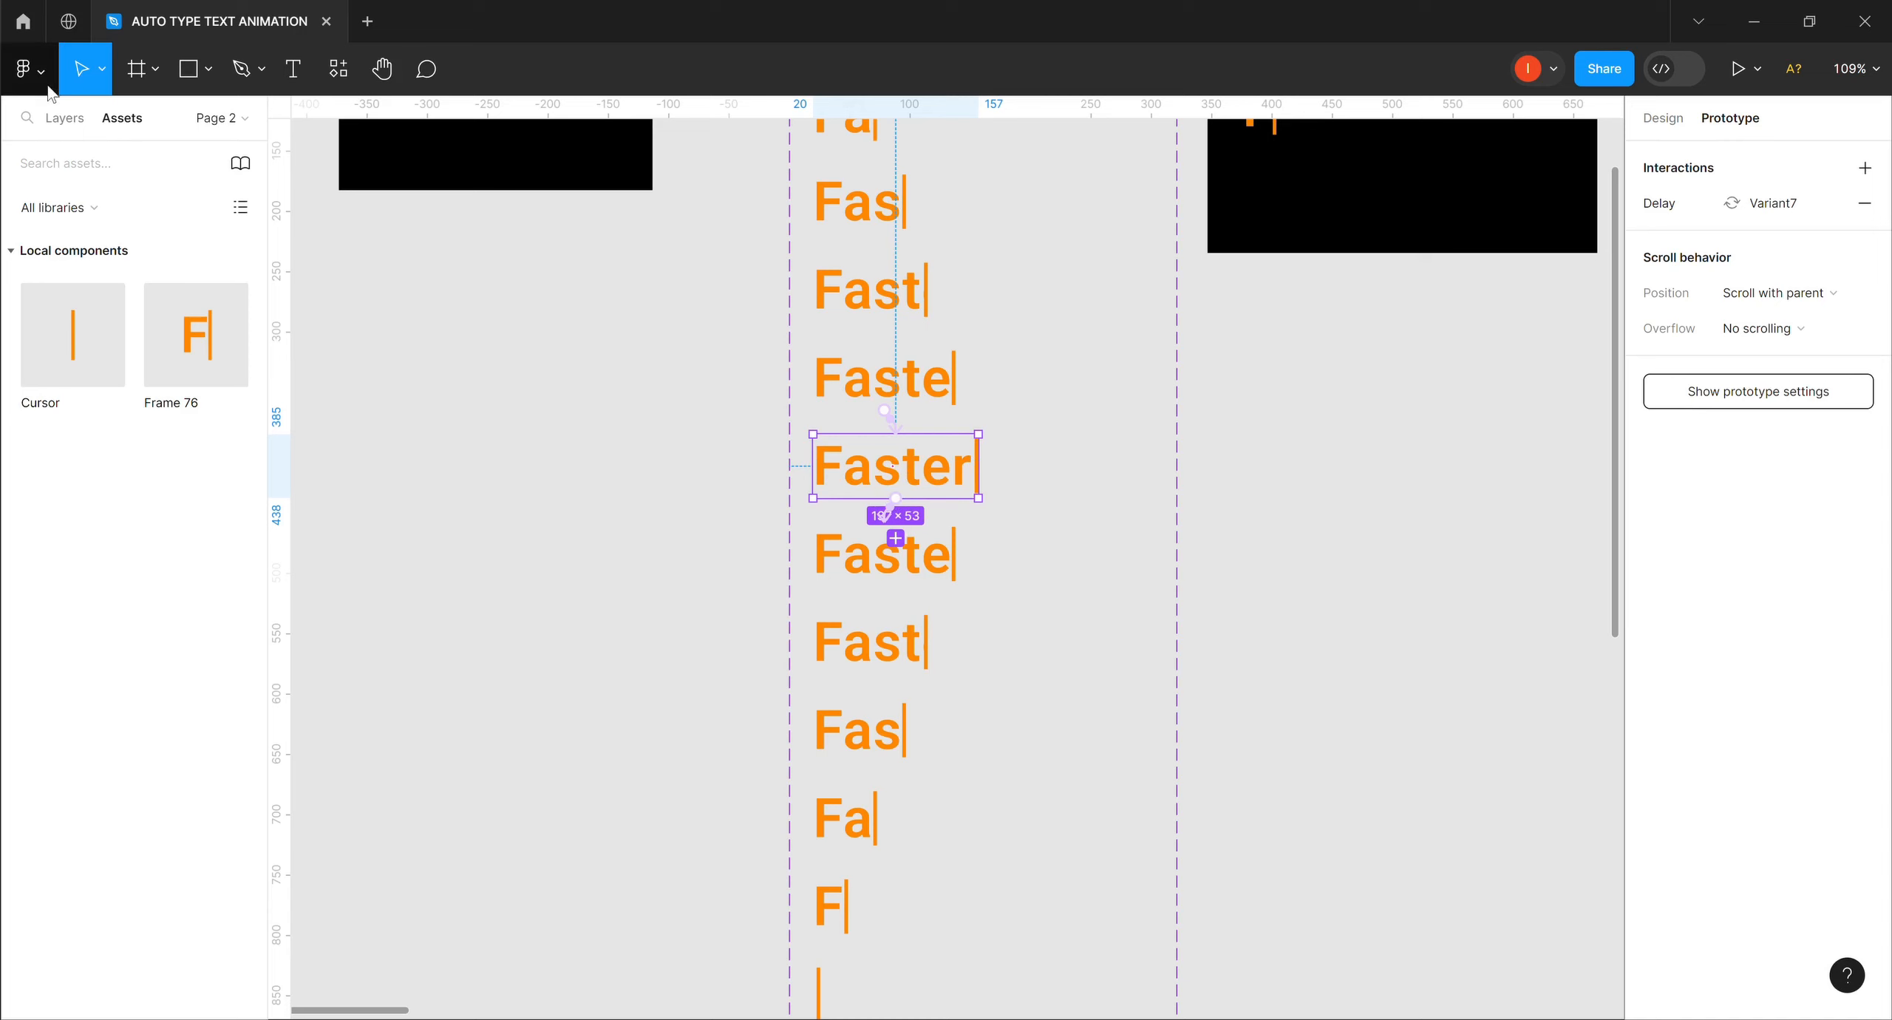
Set the delay of Variant6's after-delay interaction to 1500 ms so the full word "Faster" holds longer.
{"action": "left_click", "coordinate": [63, 118]}
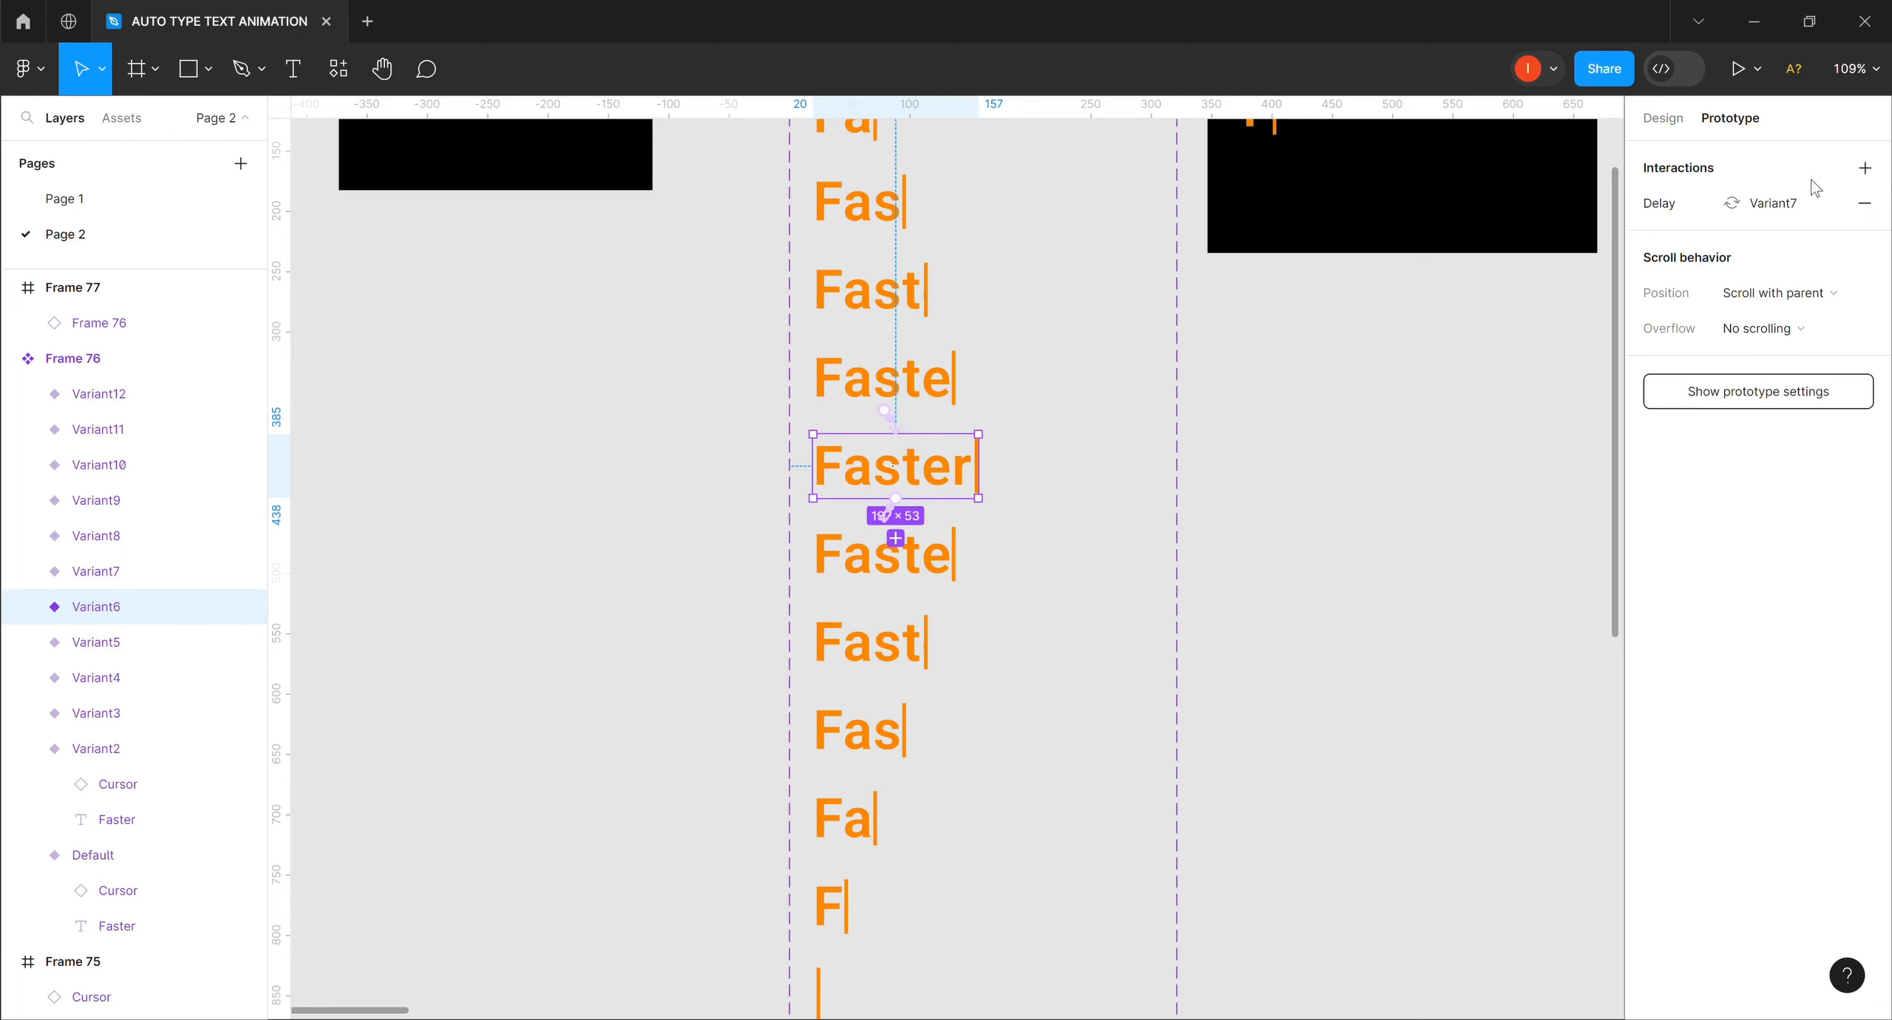
{"action": "left_click", "coordinate": [1702, 205]}
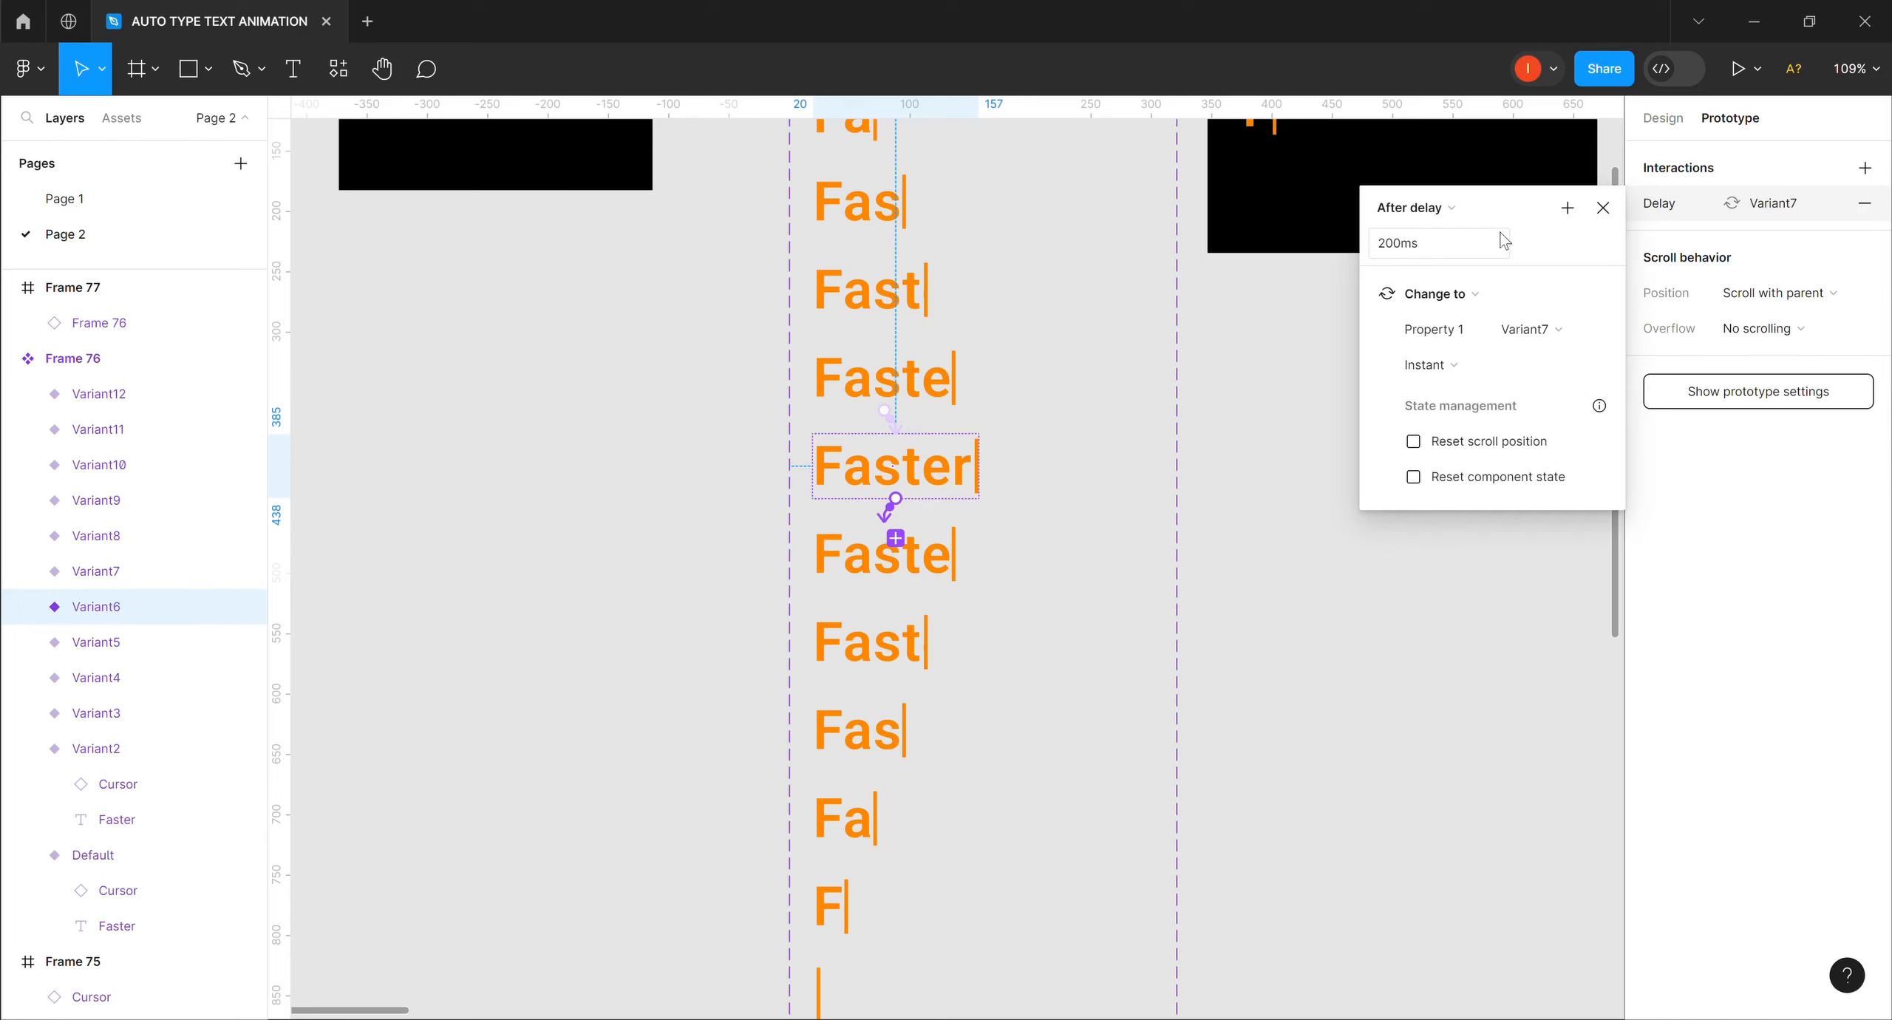
{"action": "left_click", "coordinate": [1404, 254]}
{"action": "type", "text": "1500"}
{"action": "key", "text": "Return"}
{"action": "left_click", "coordinate": [1310, 341]}
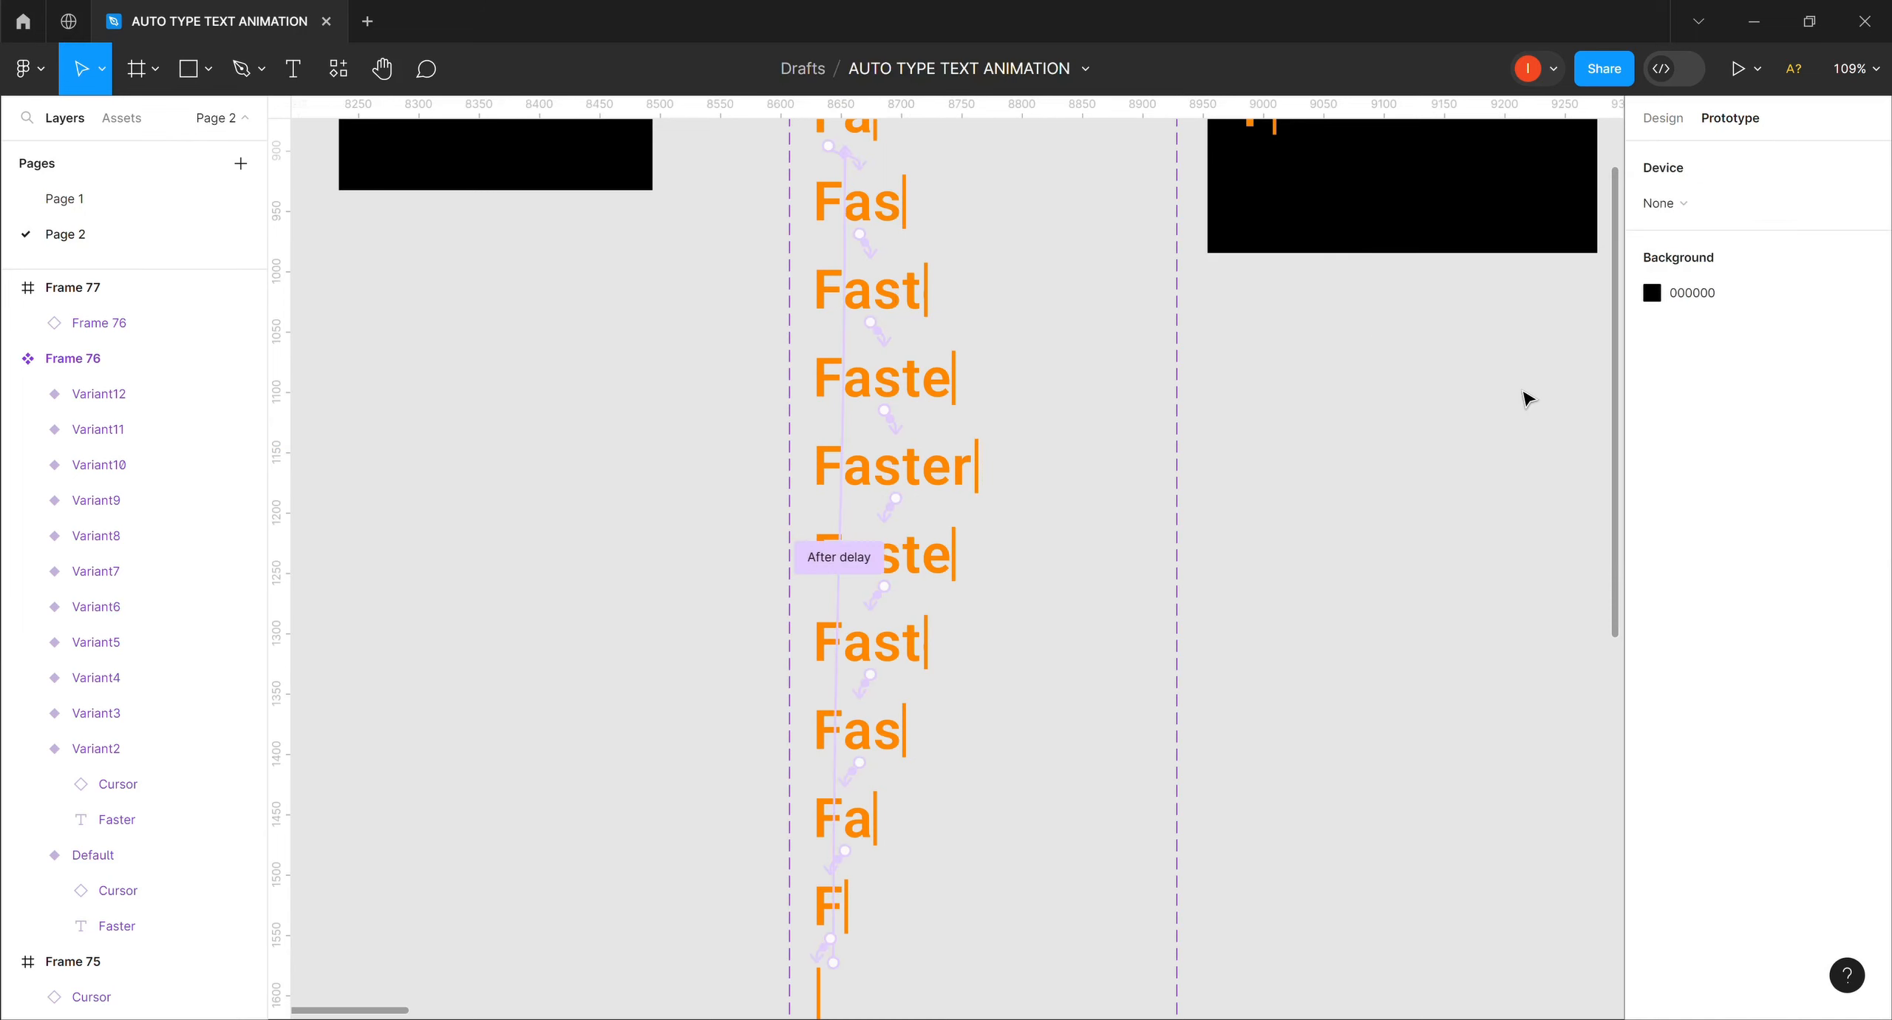
Preview the prototype of Frame 77 to check the timing of the typed word.
{"action": "right_click", "coordinate": [1614, 349]}
{"action": "left_click", "coordinate": [1525, 334]}
{"action": "left_click_drag", "start_coordinate": [1613, 277], "coordinate": [1625, 167]}
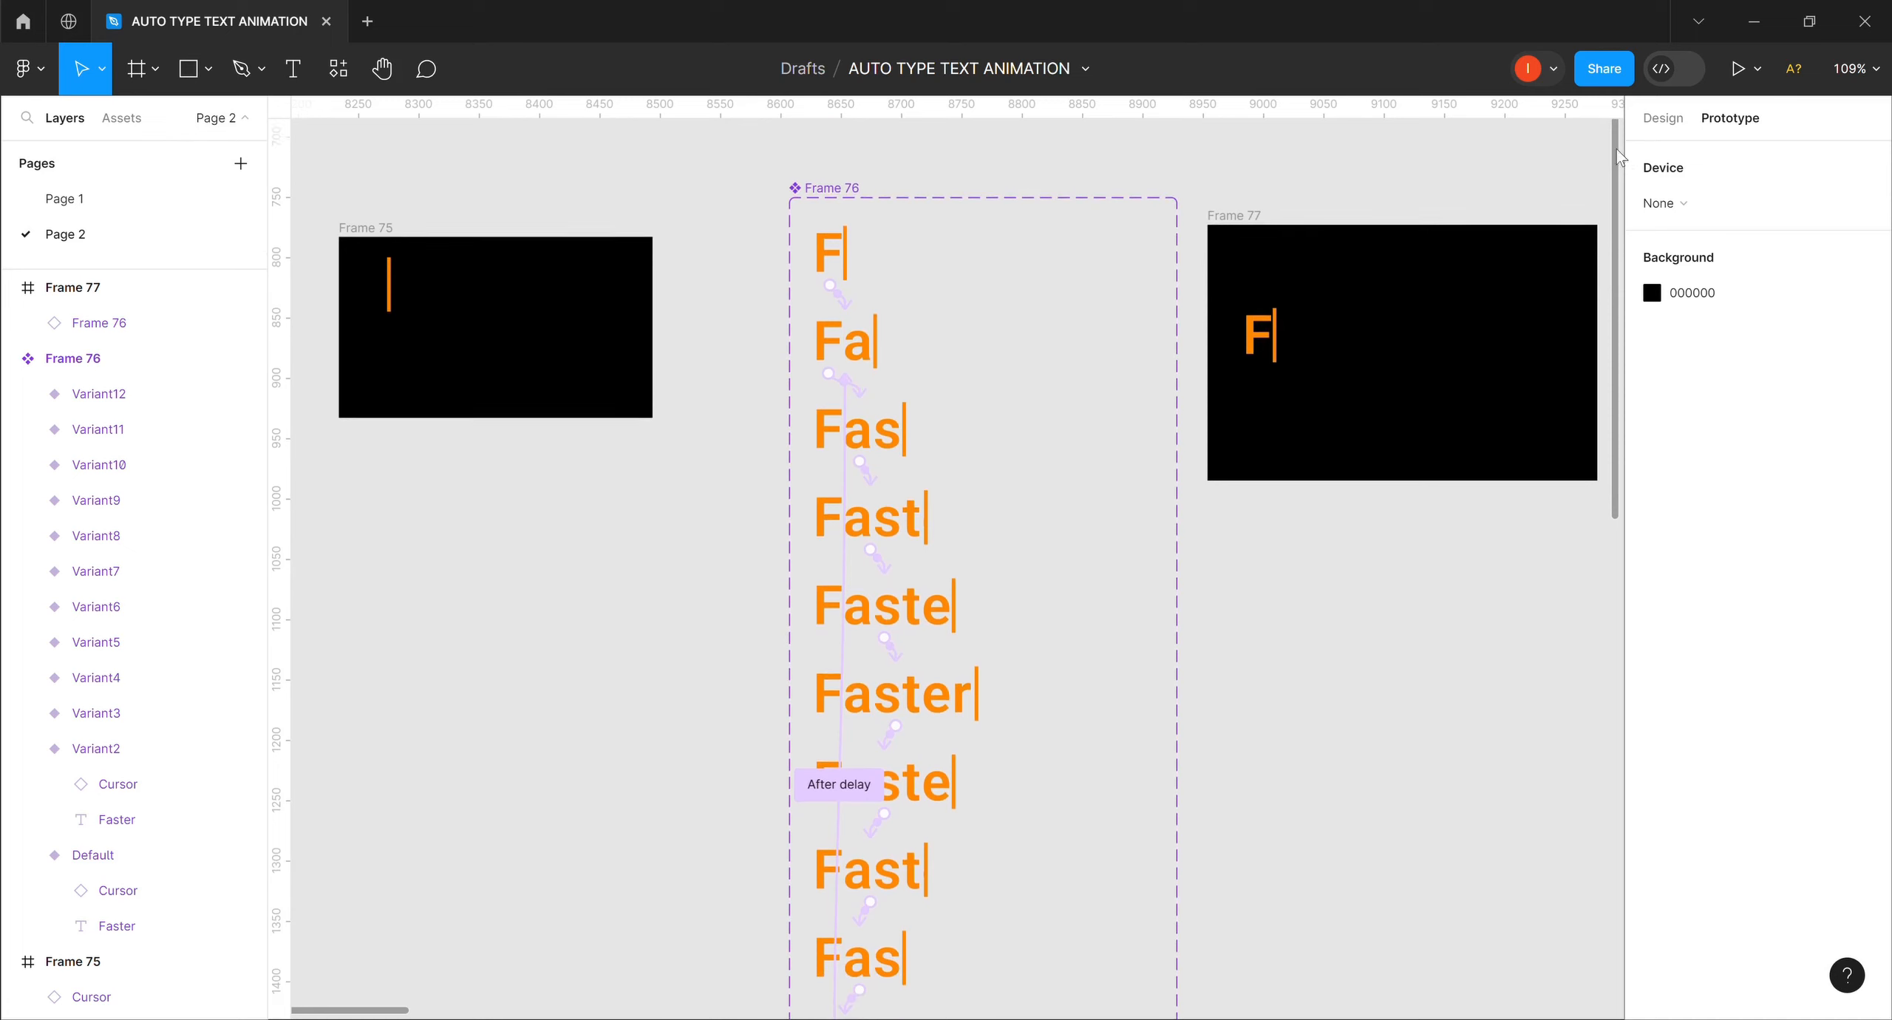
{"action": "left_click", "coordinate": [1251, 222]}
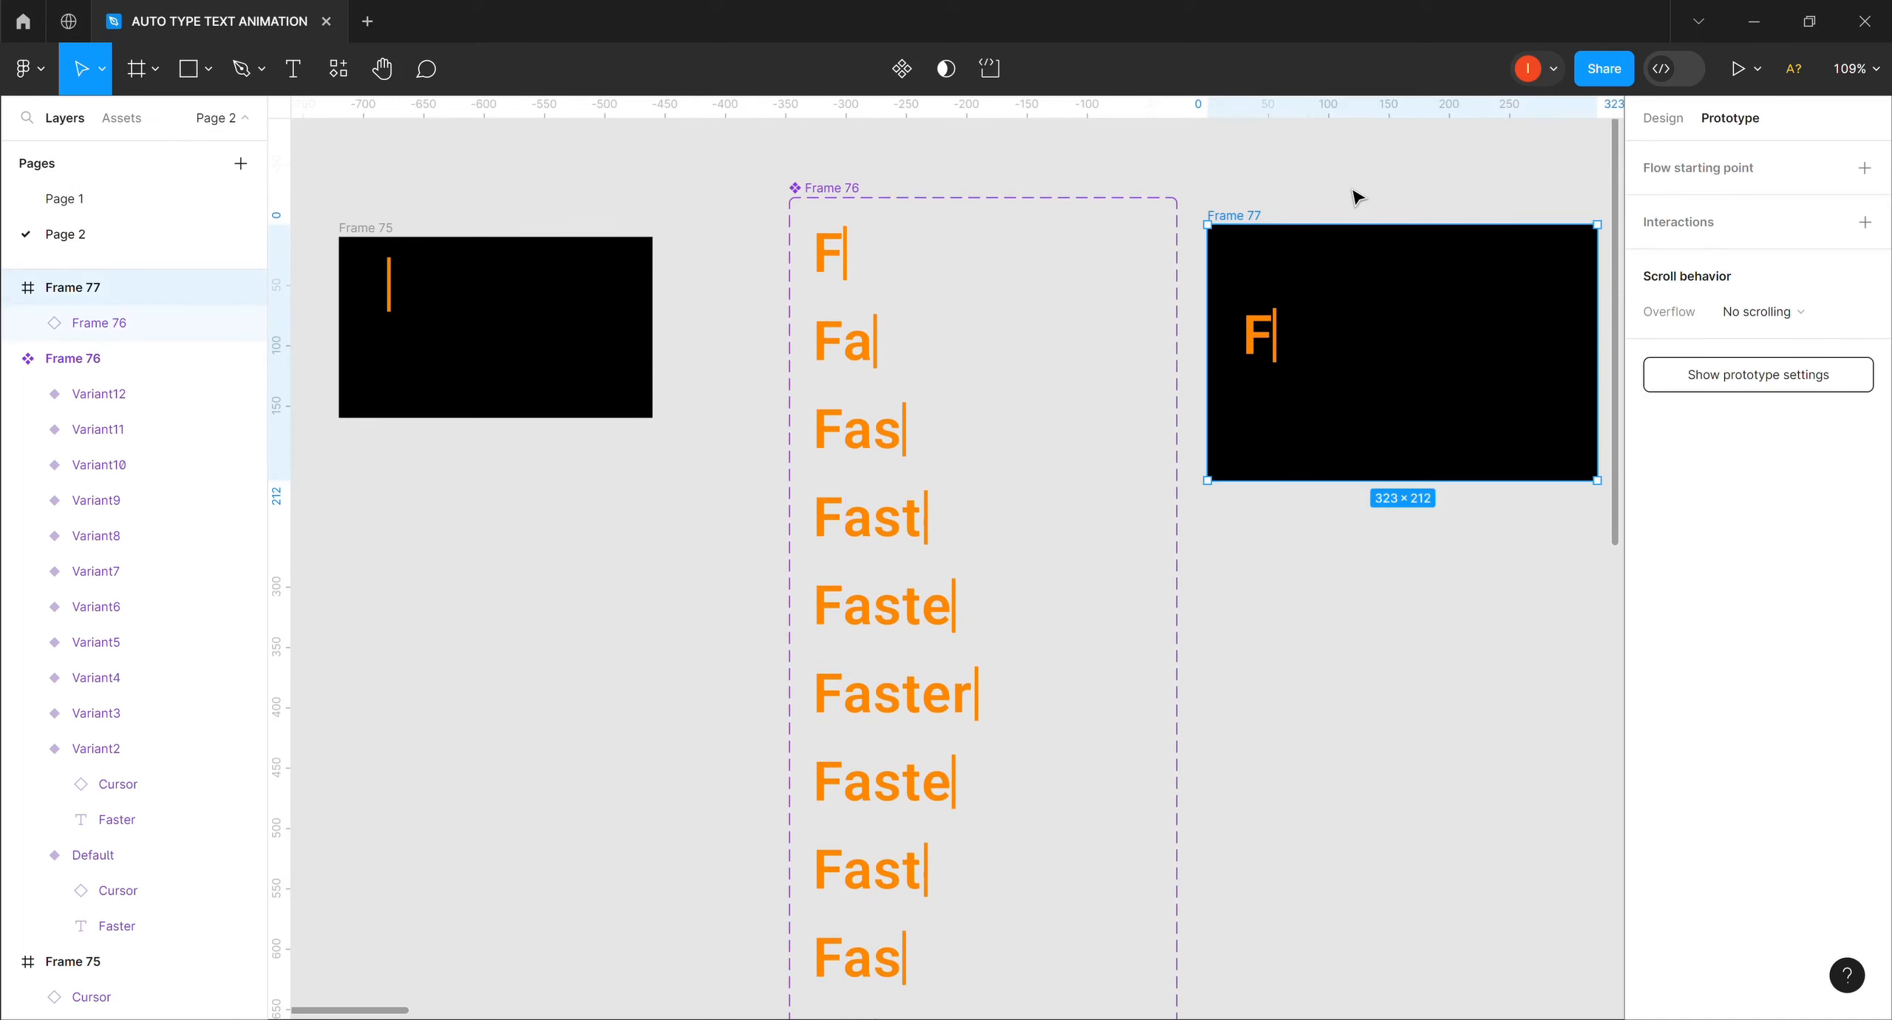
{"action": "left_click", "coordinate": [1737, 71]}
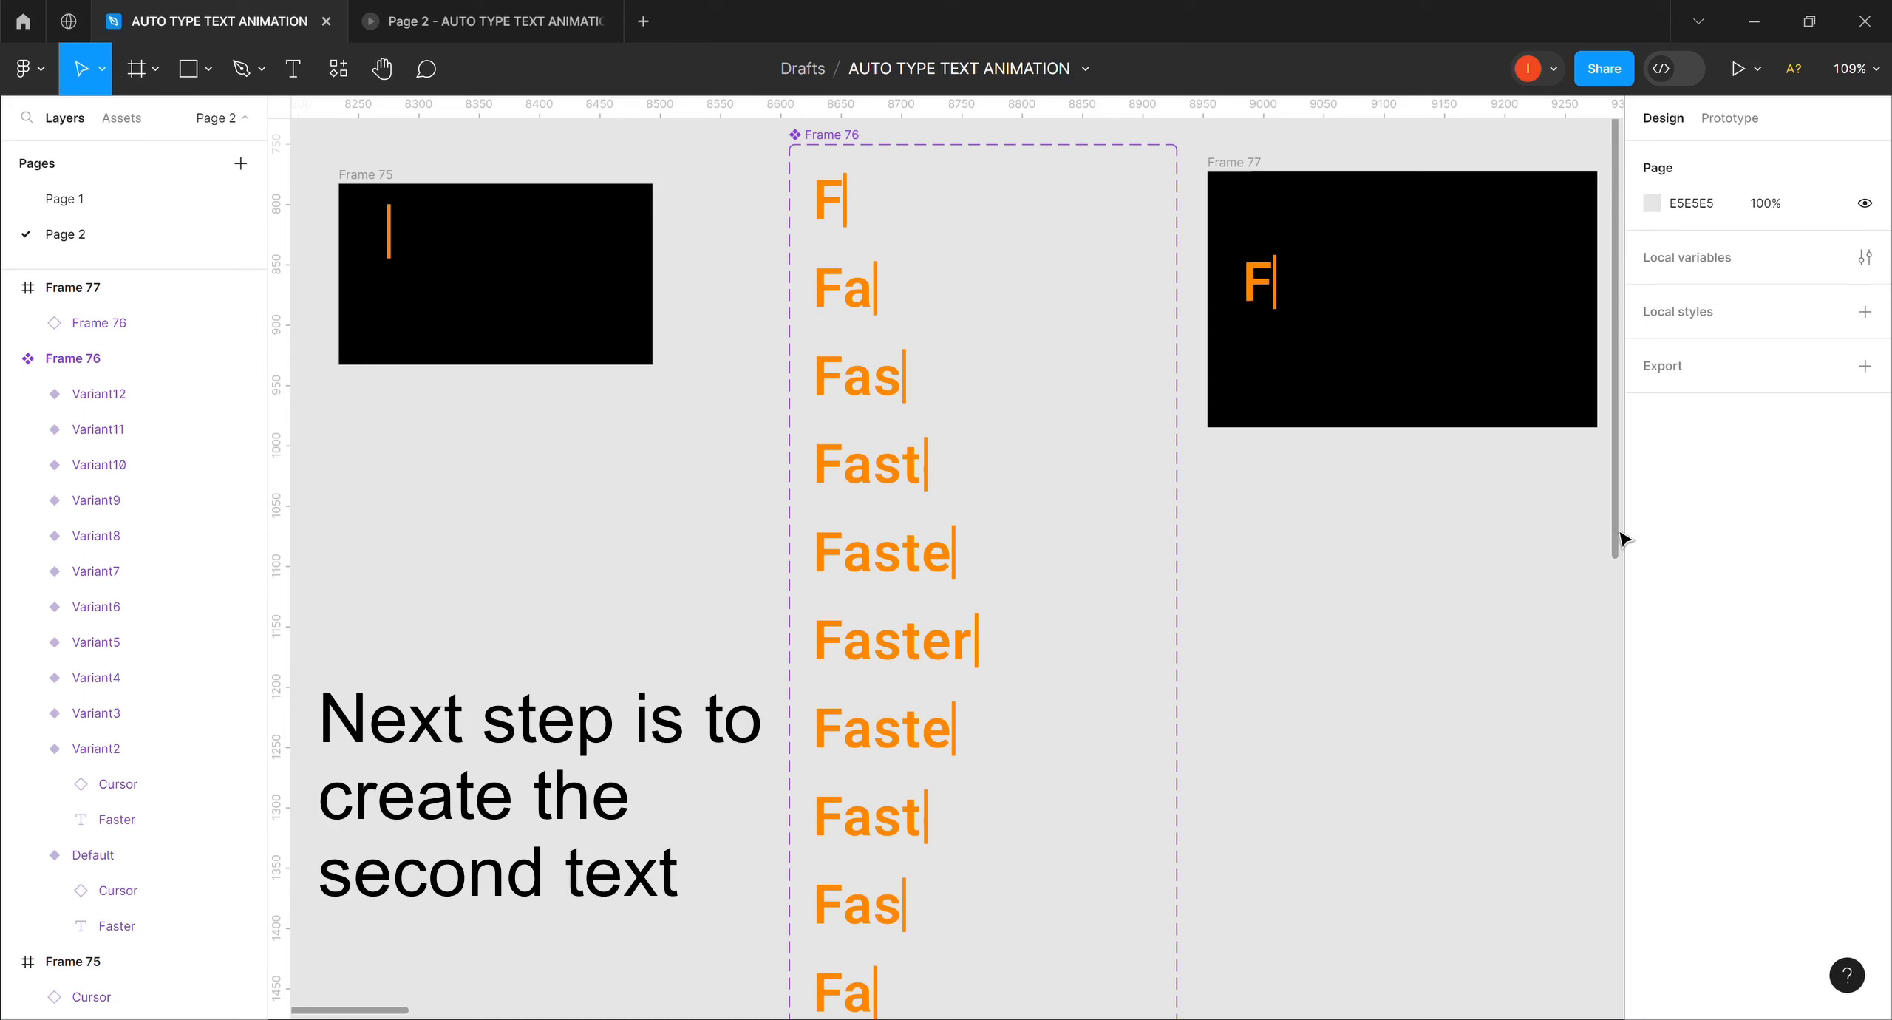
Add a new variant below Variant12 in Frame 76 and widen it to about 26 to uncover the first letter.
{"action": "left_click_drag", "start_coordinate": [1621, 537], "coordinate": [1575, 904]}
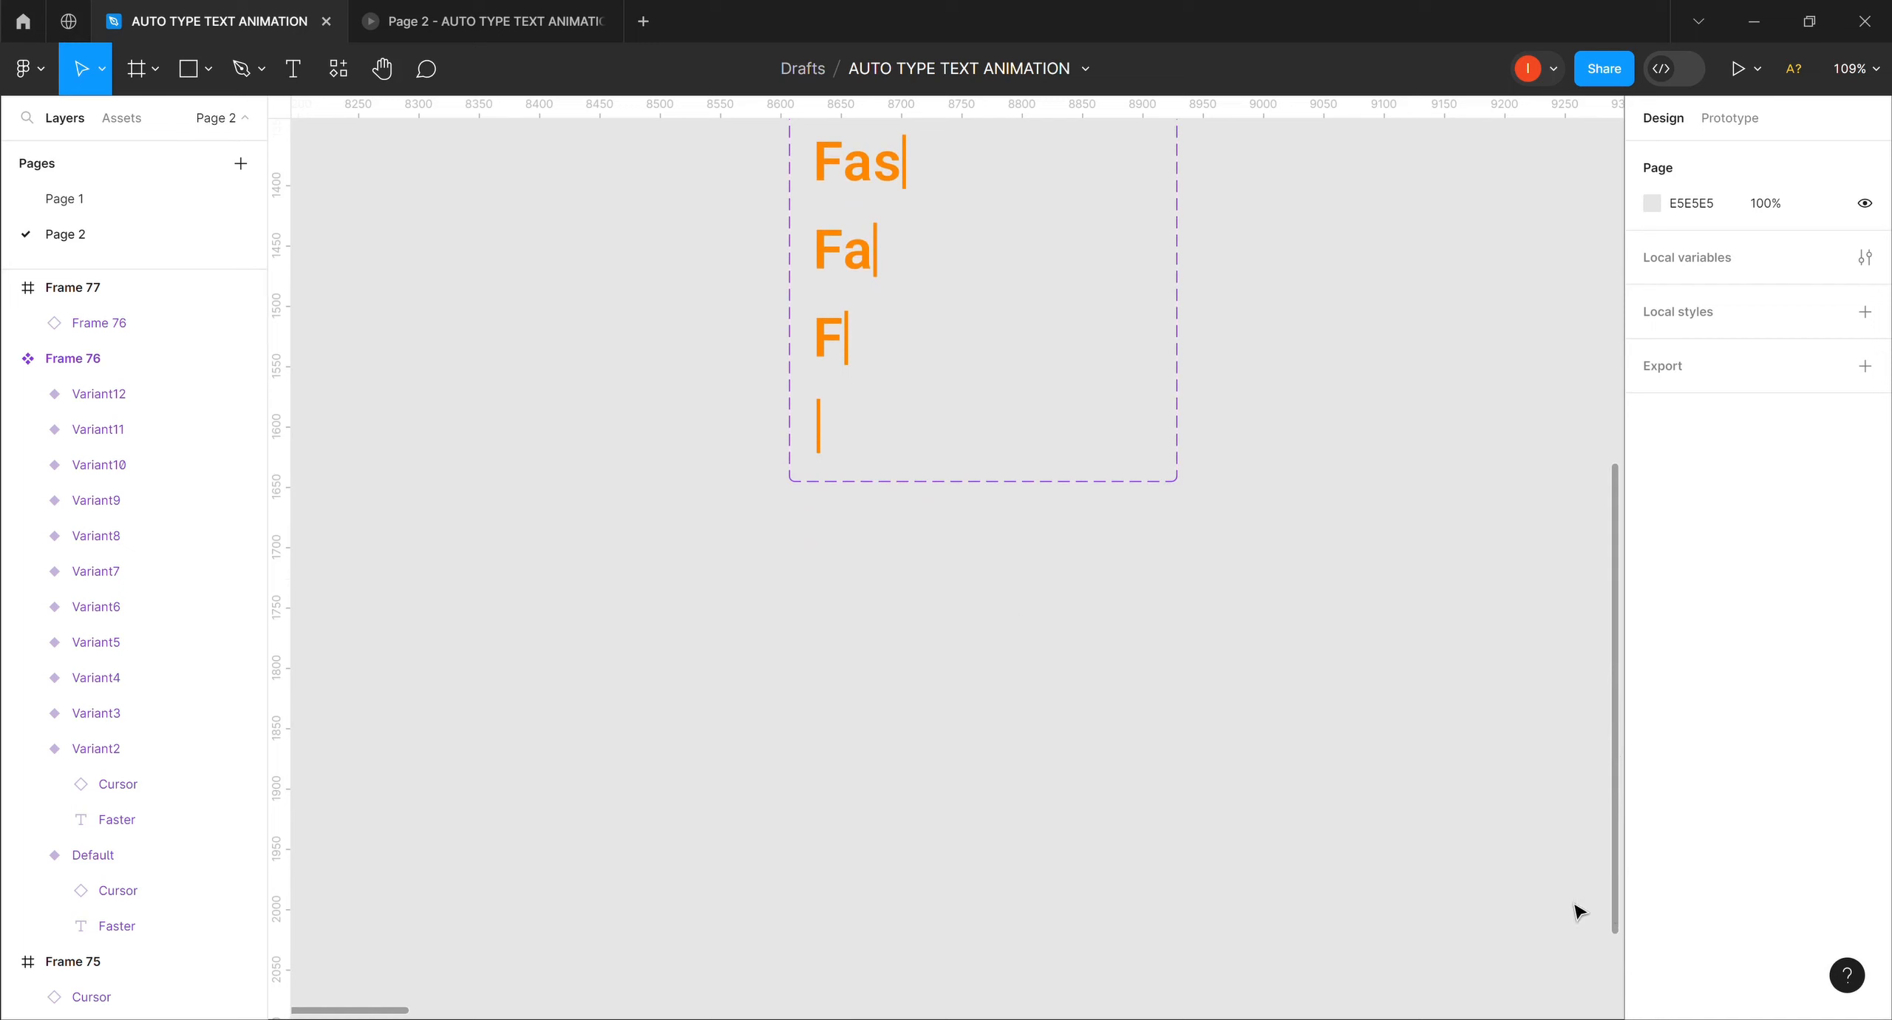
{"action": "left_click", "coordinate": [827, 450]}
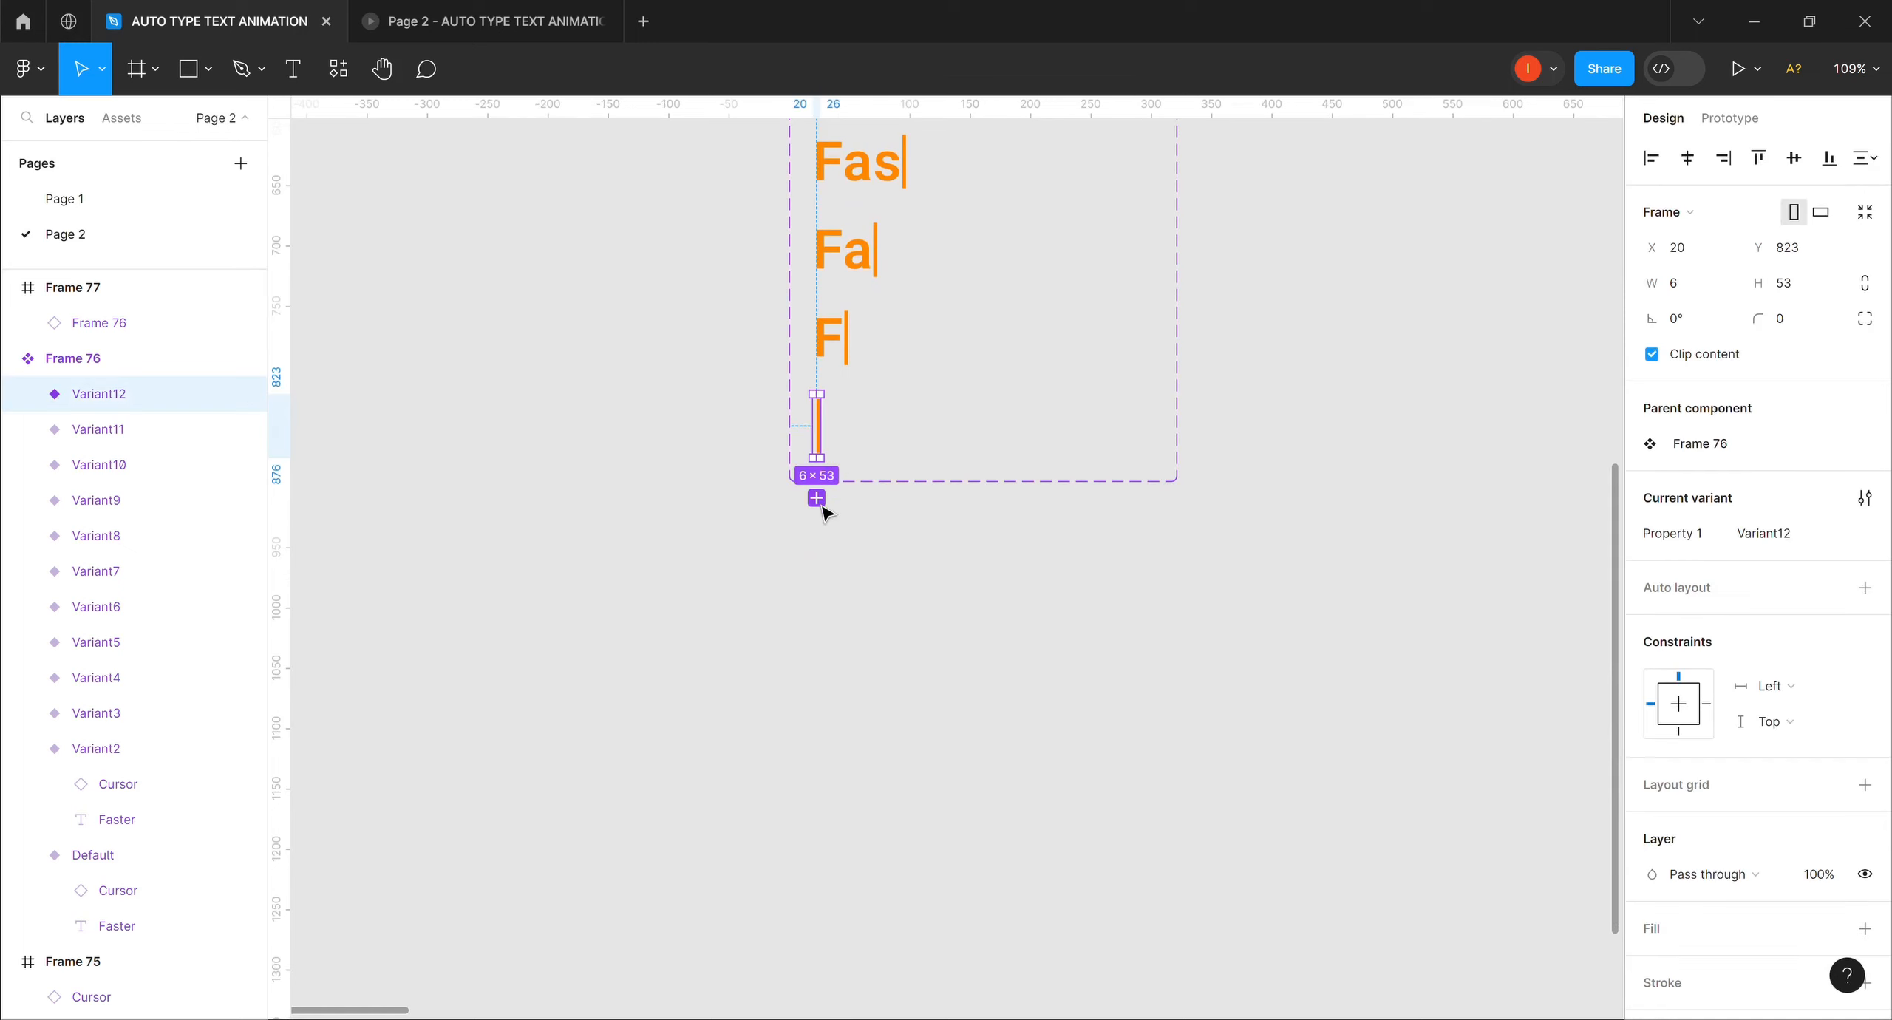
{"action": "left_click", "coordinate": [822, 505]}
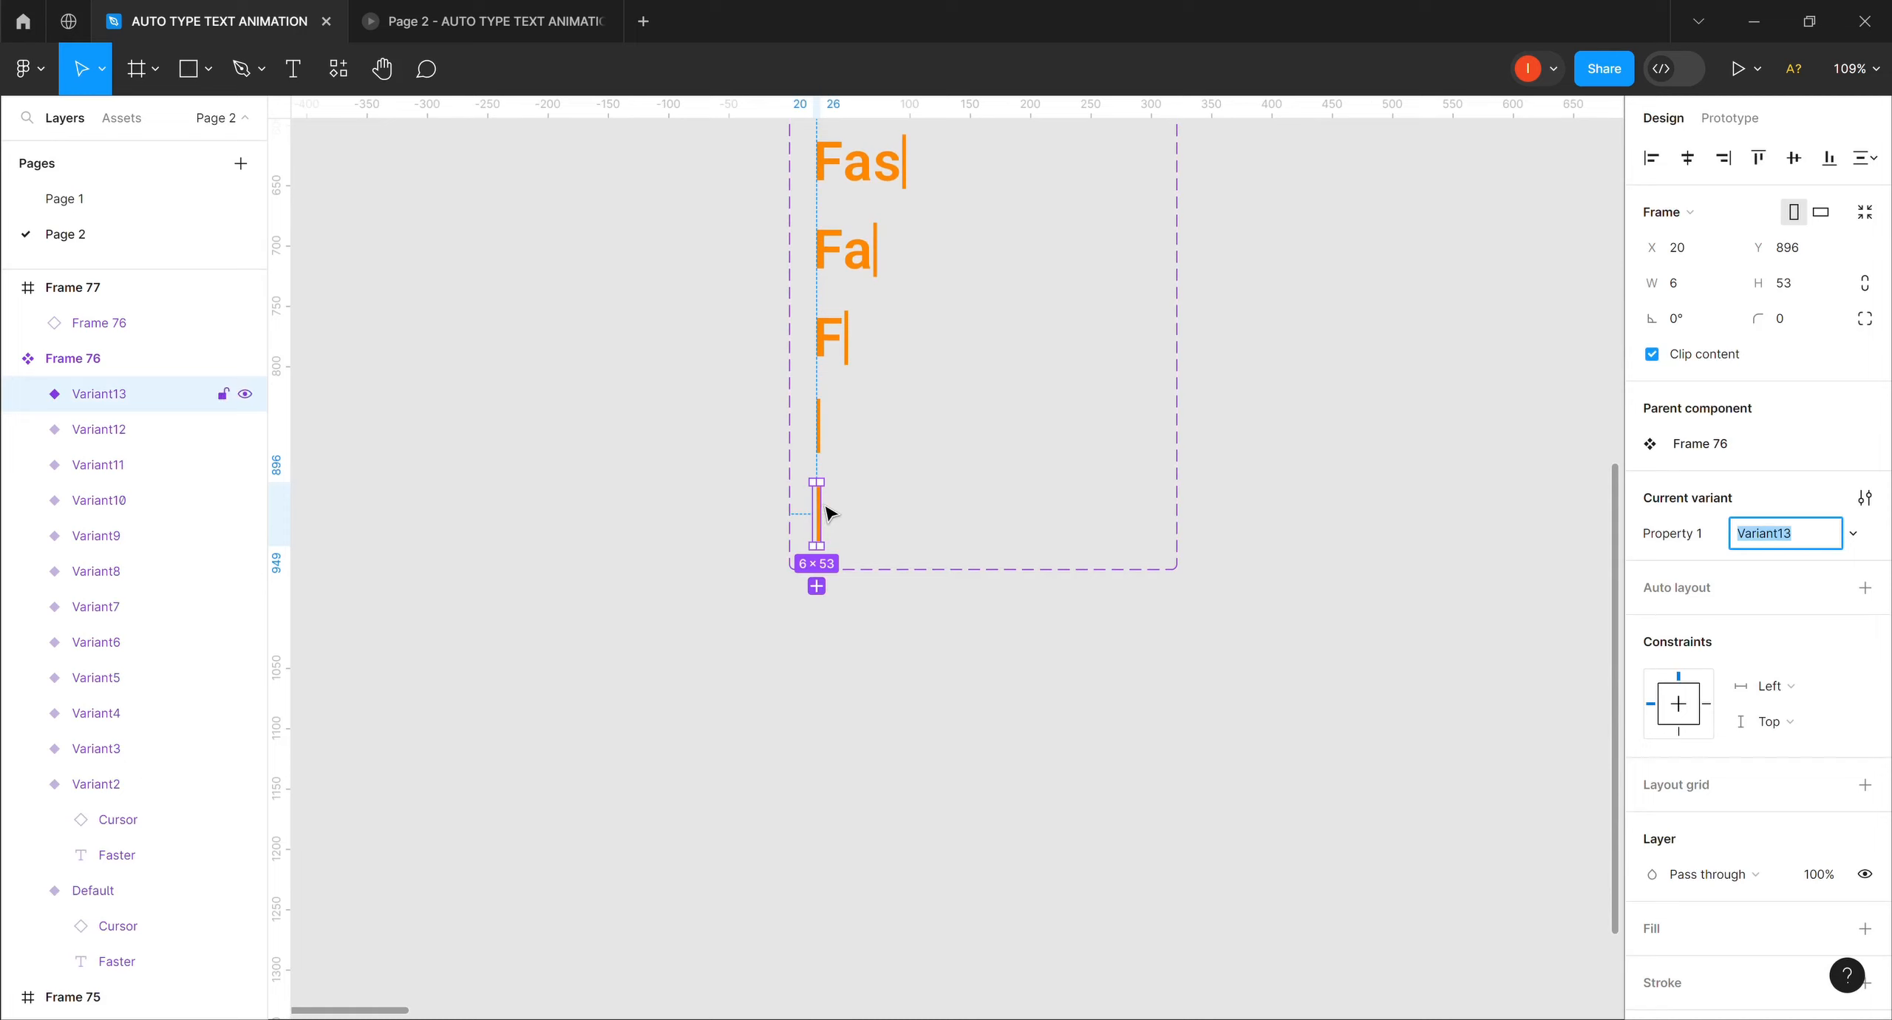
{"action": "left_click_drag", "start_coordinate": [840, 515], "coordinate": [858, 515]}
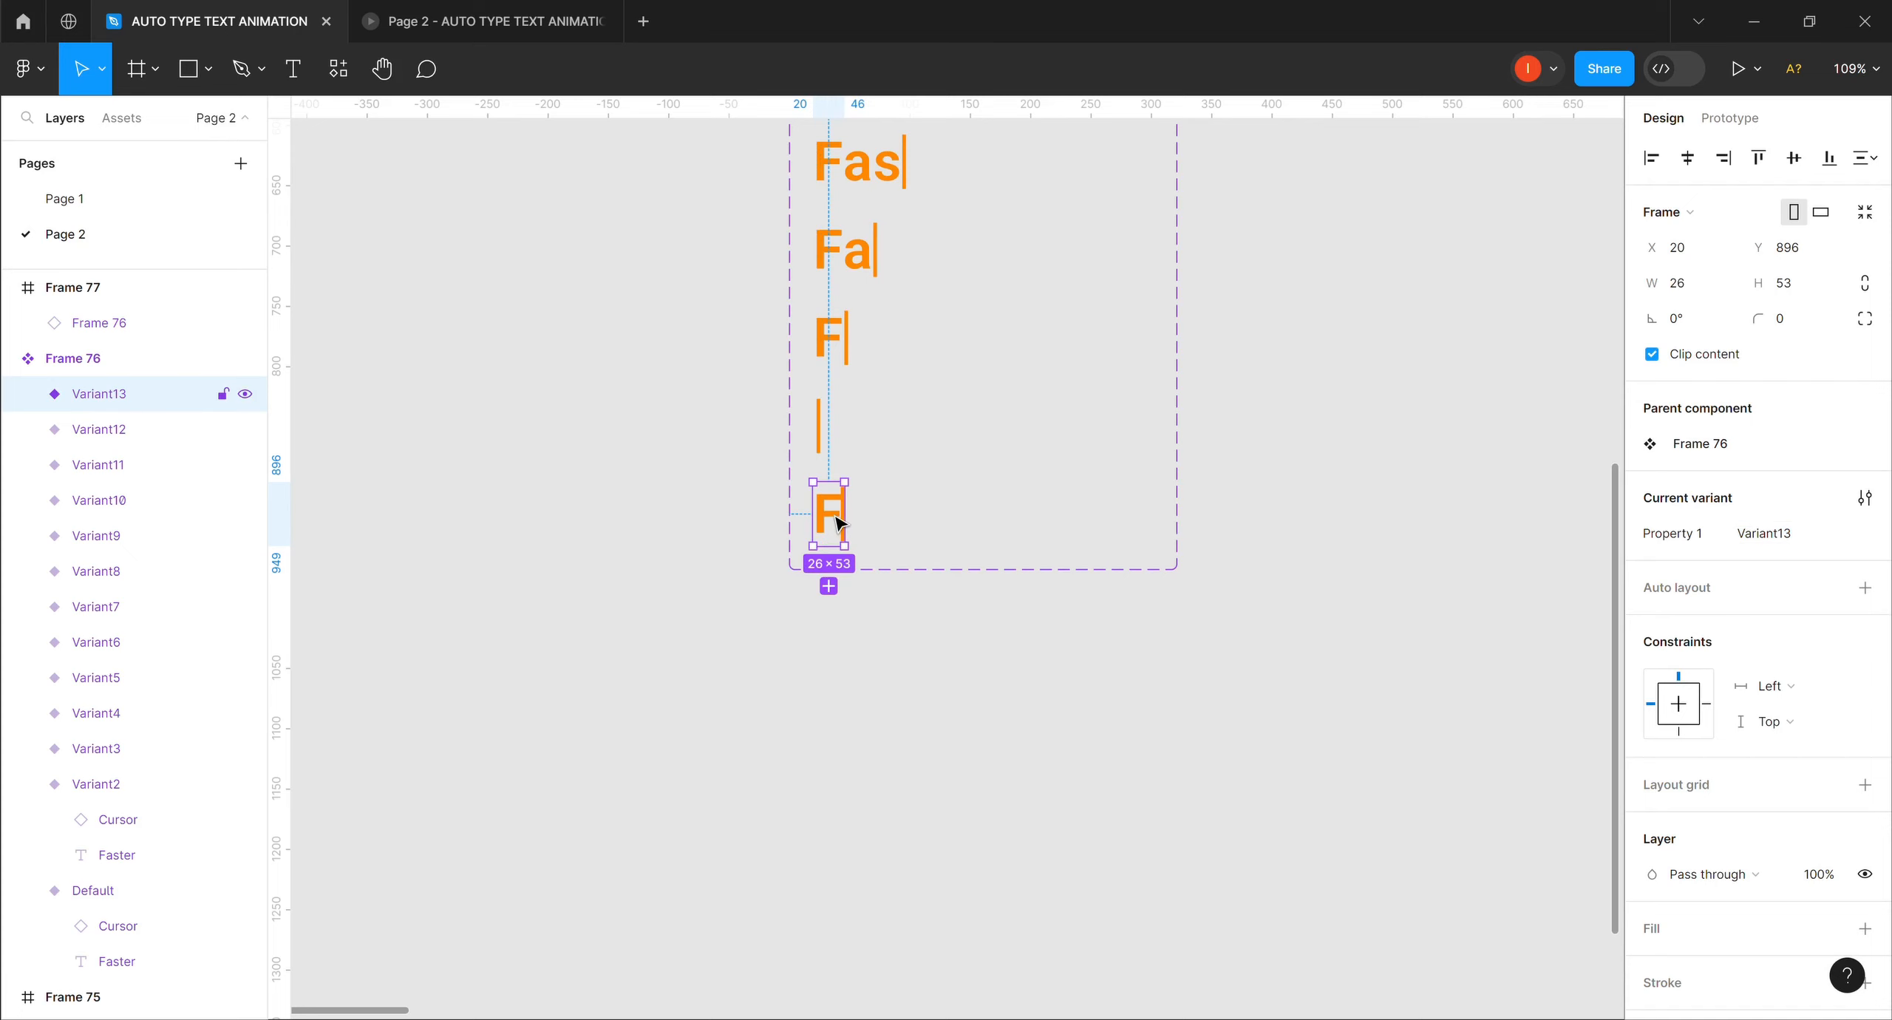
Change the text in Variant13 to "Easier" and widen the variant to 29 so it shows "E" with the cursor.
{"action": "double_click", "coordinate": [837, 522]}
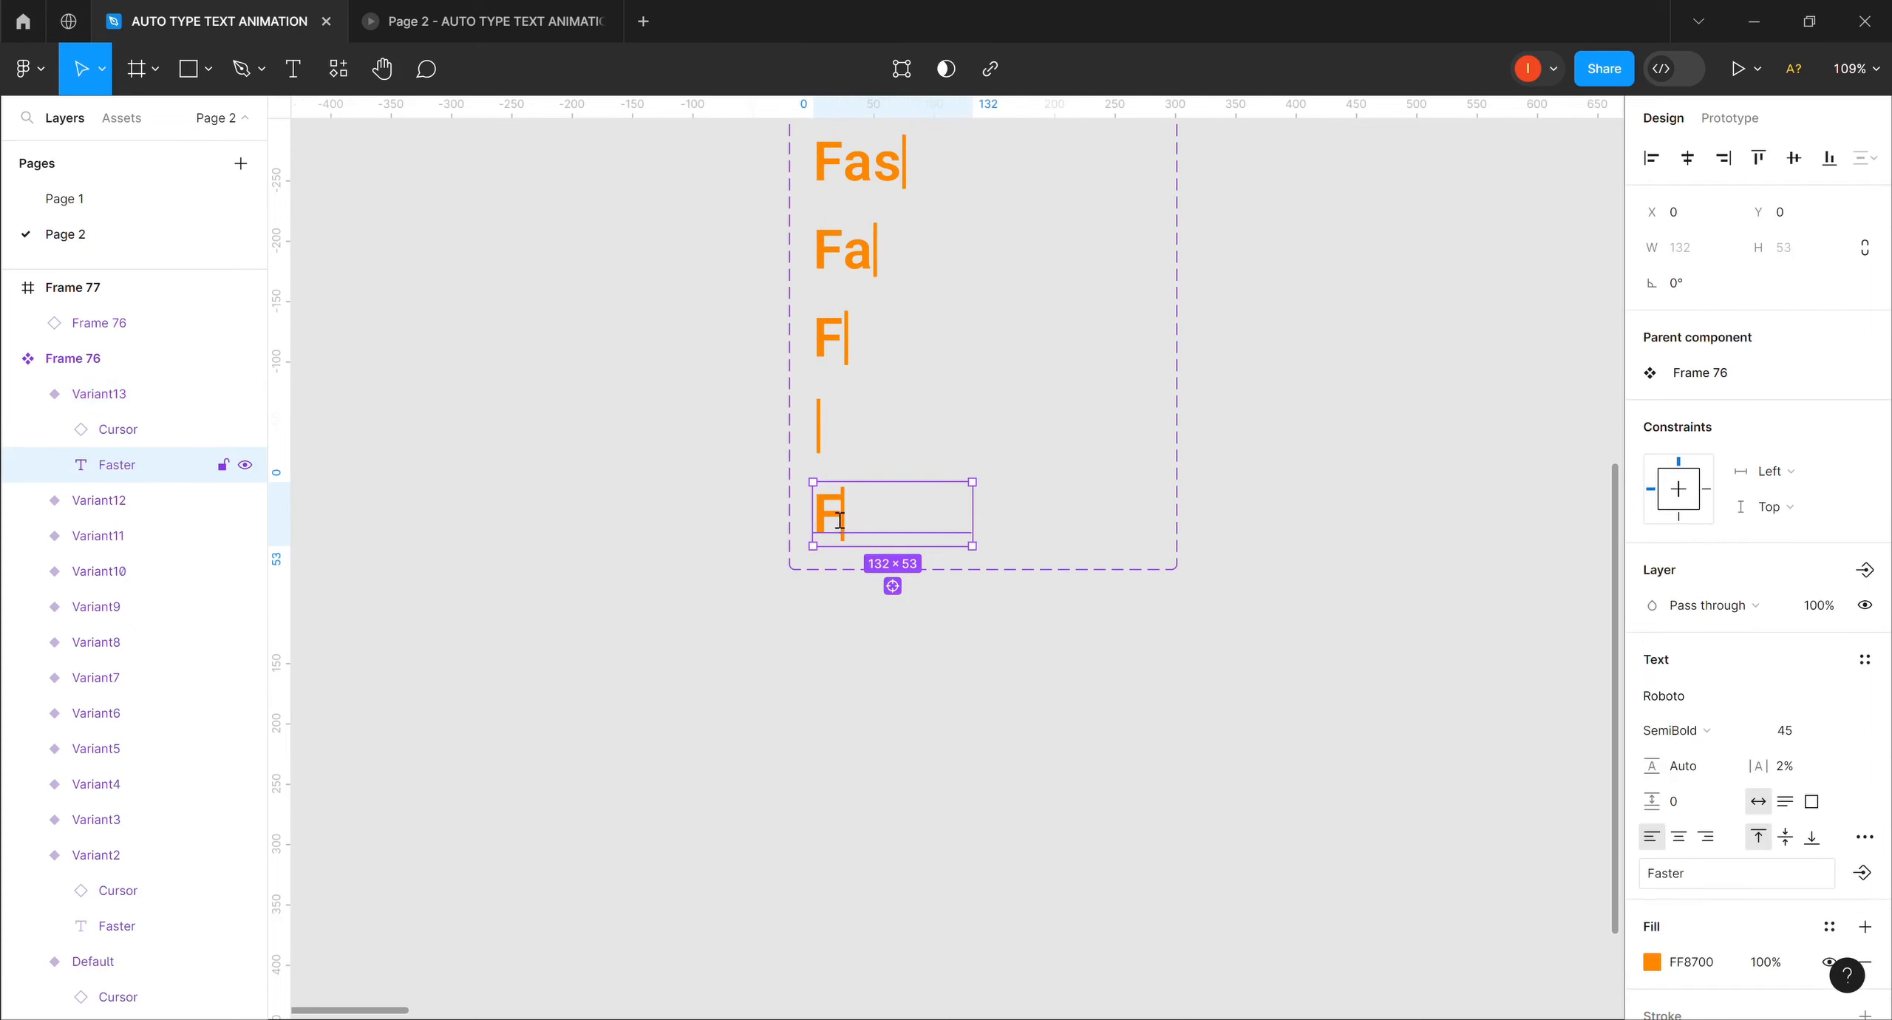
{"action": "double_click", "coordinate": [840, 521]}
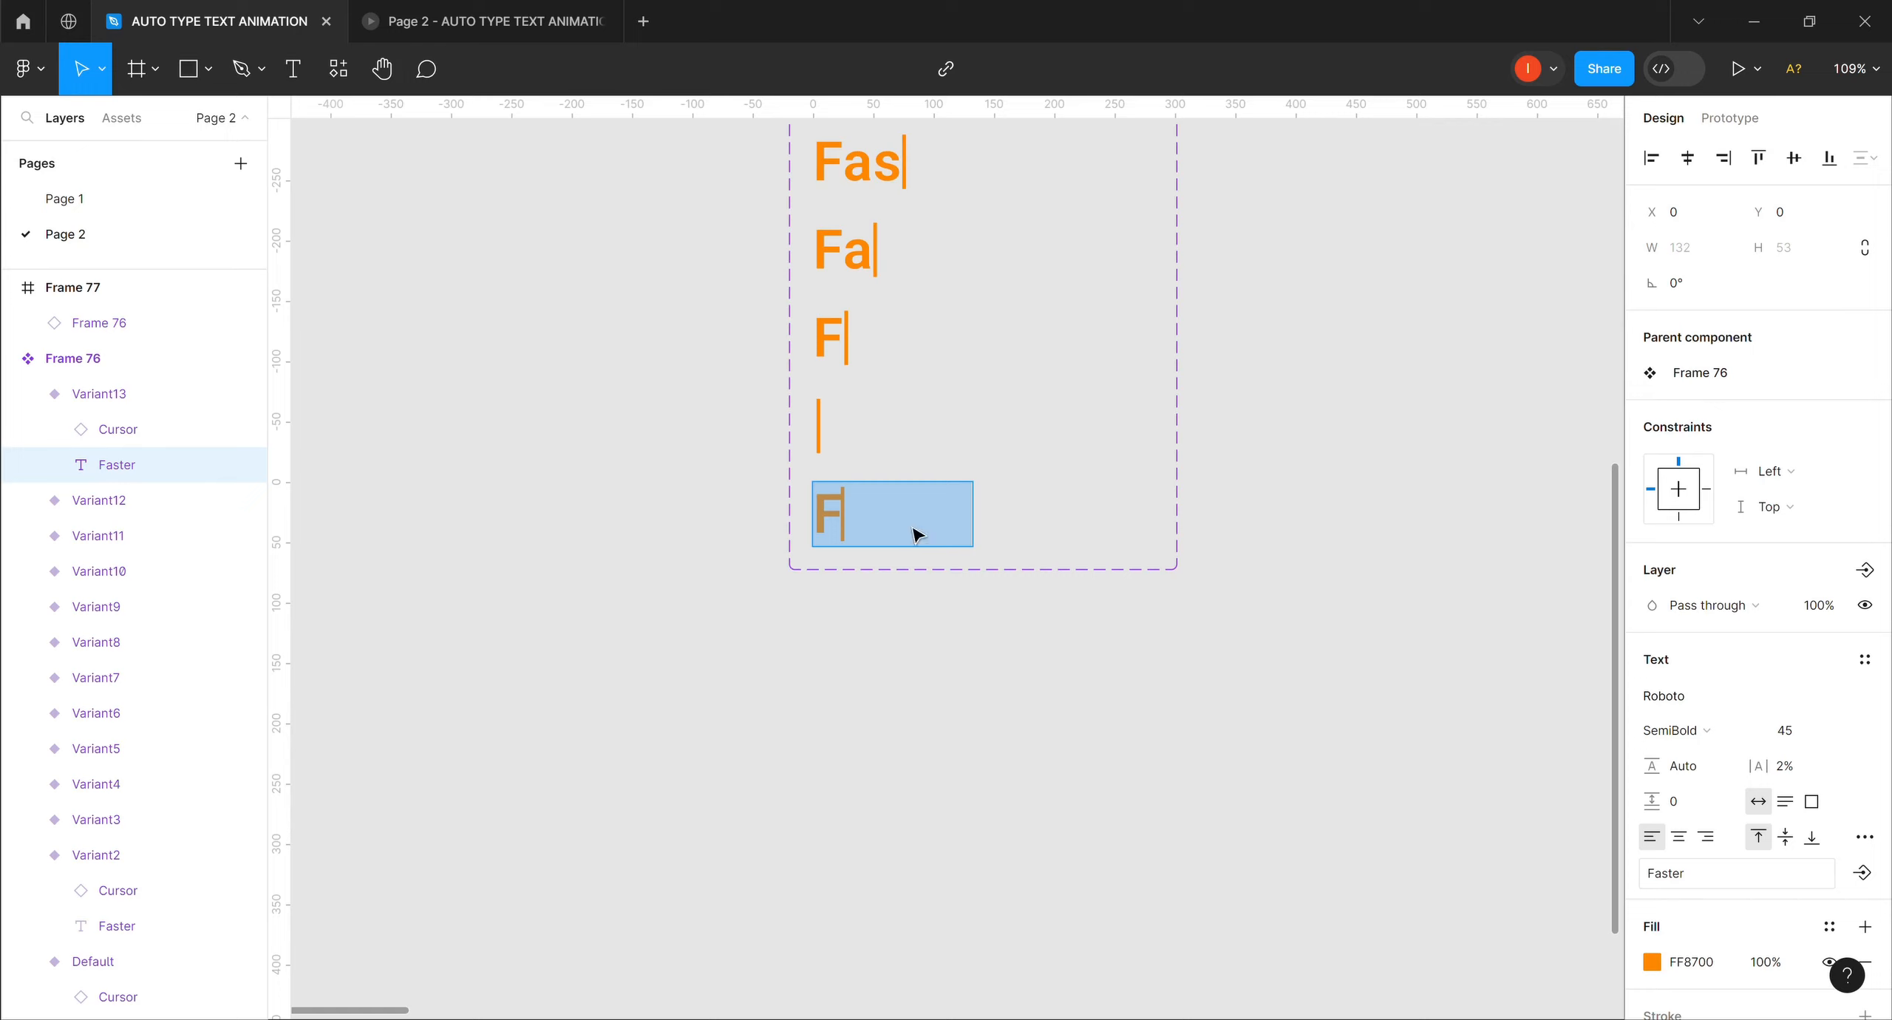
{"action": "type", "text": "E"}
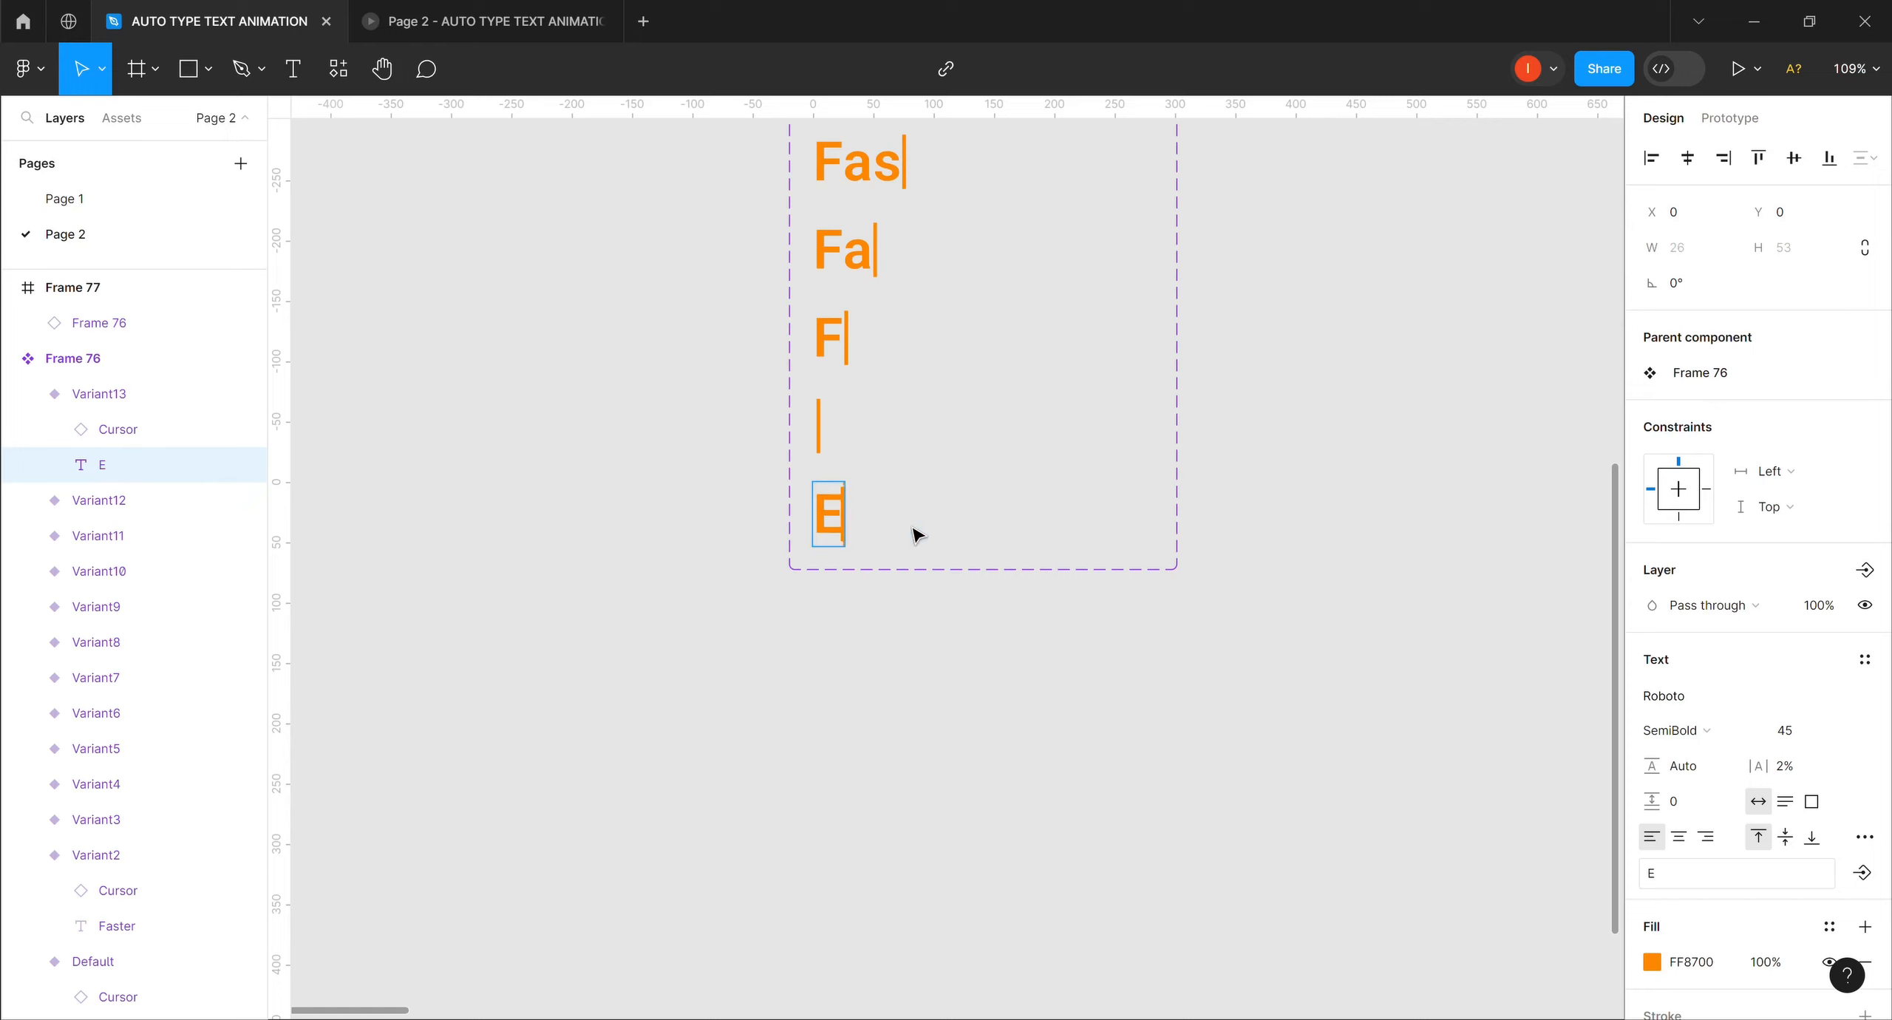
{"action": "type", "text": "asier"}
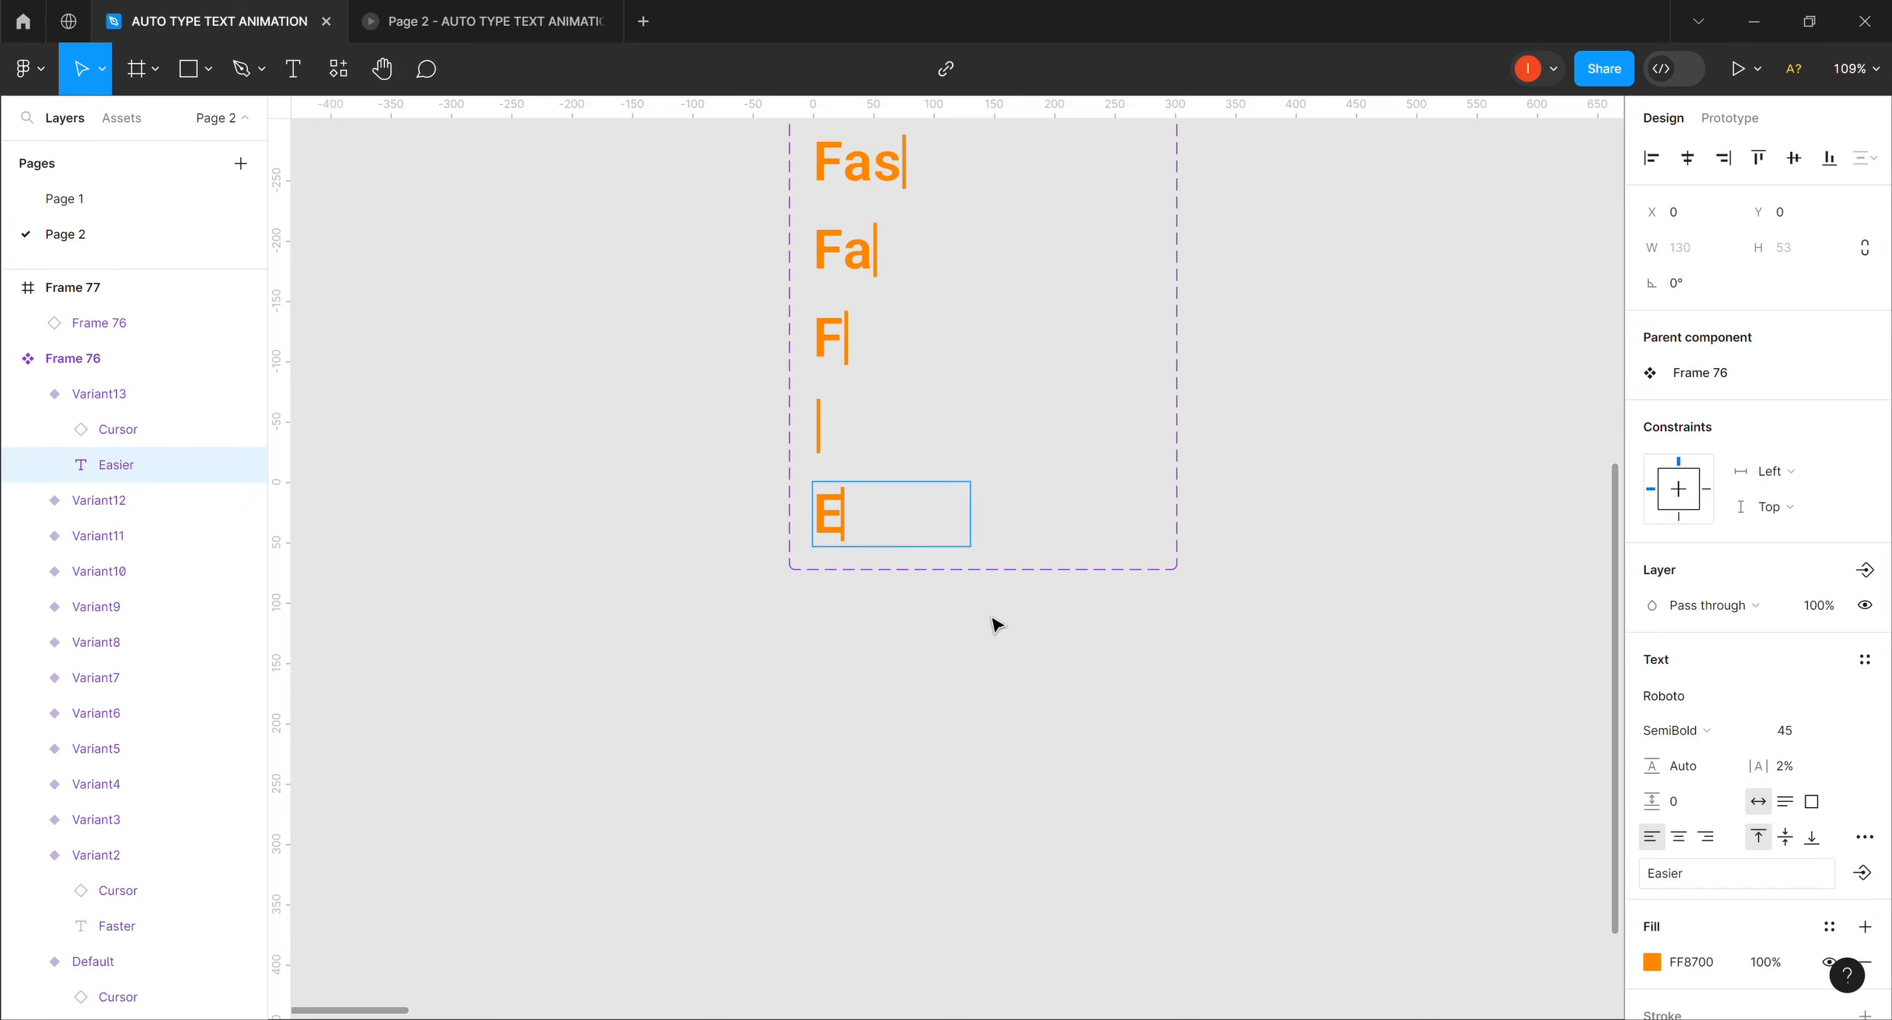
{"action": "key", "text": "Escape"}
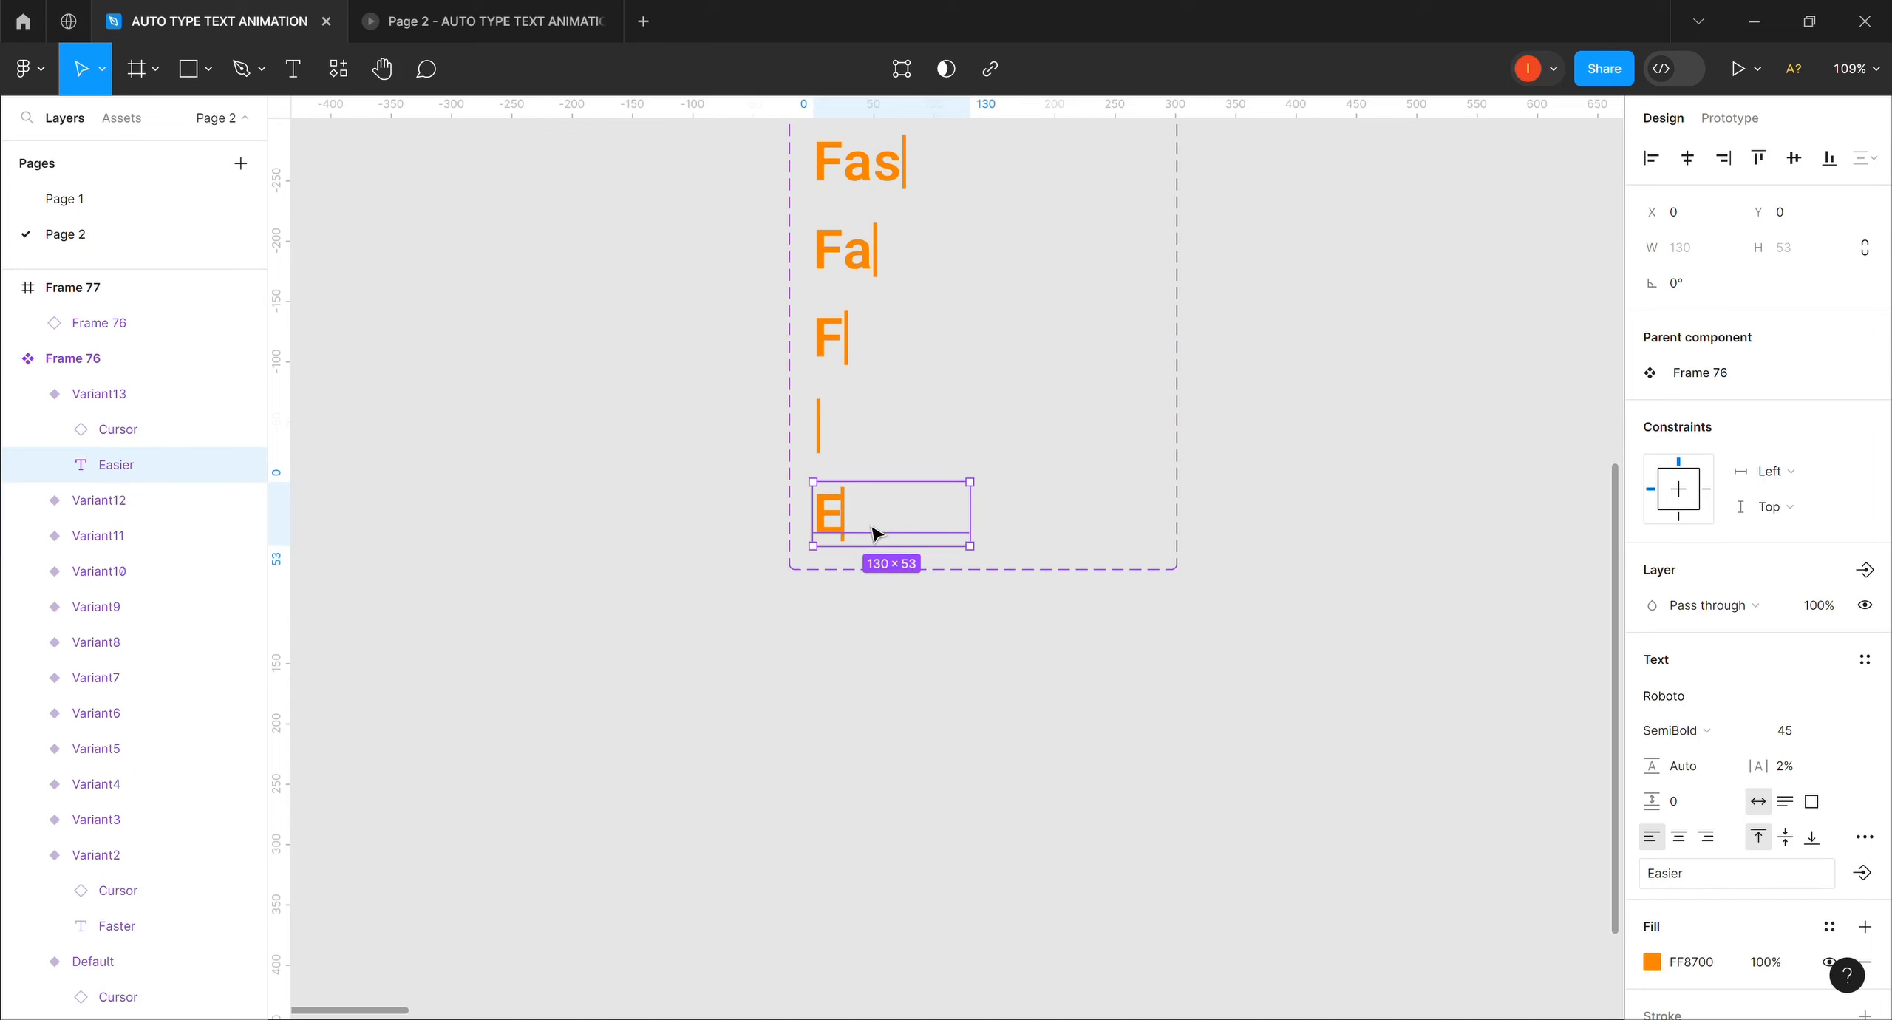
{"action": "left_click", "coordinate": [708, 543]}
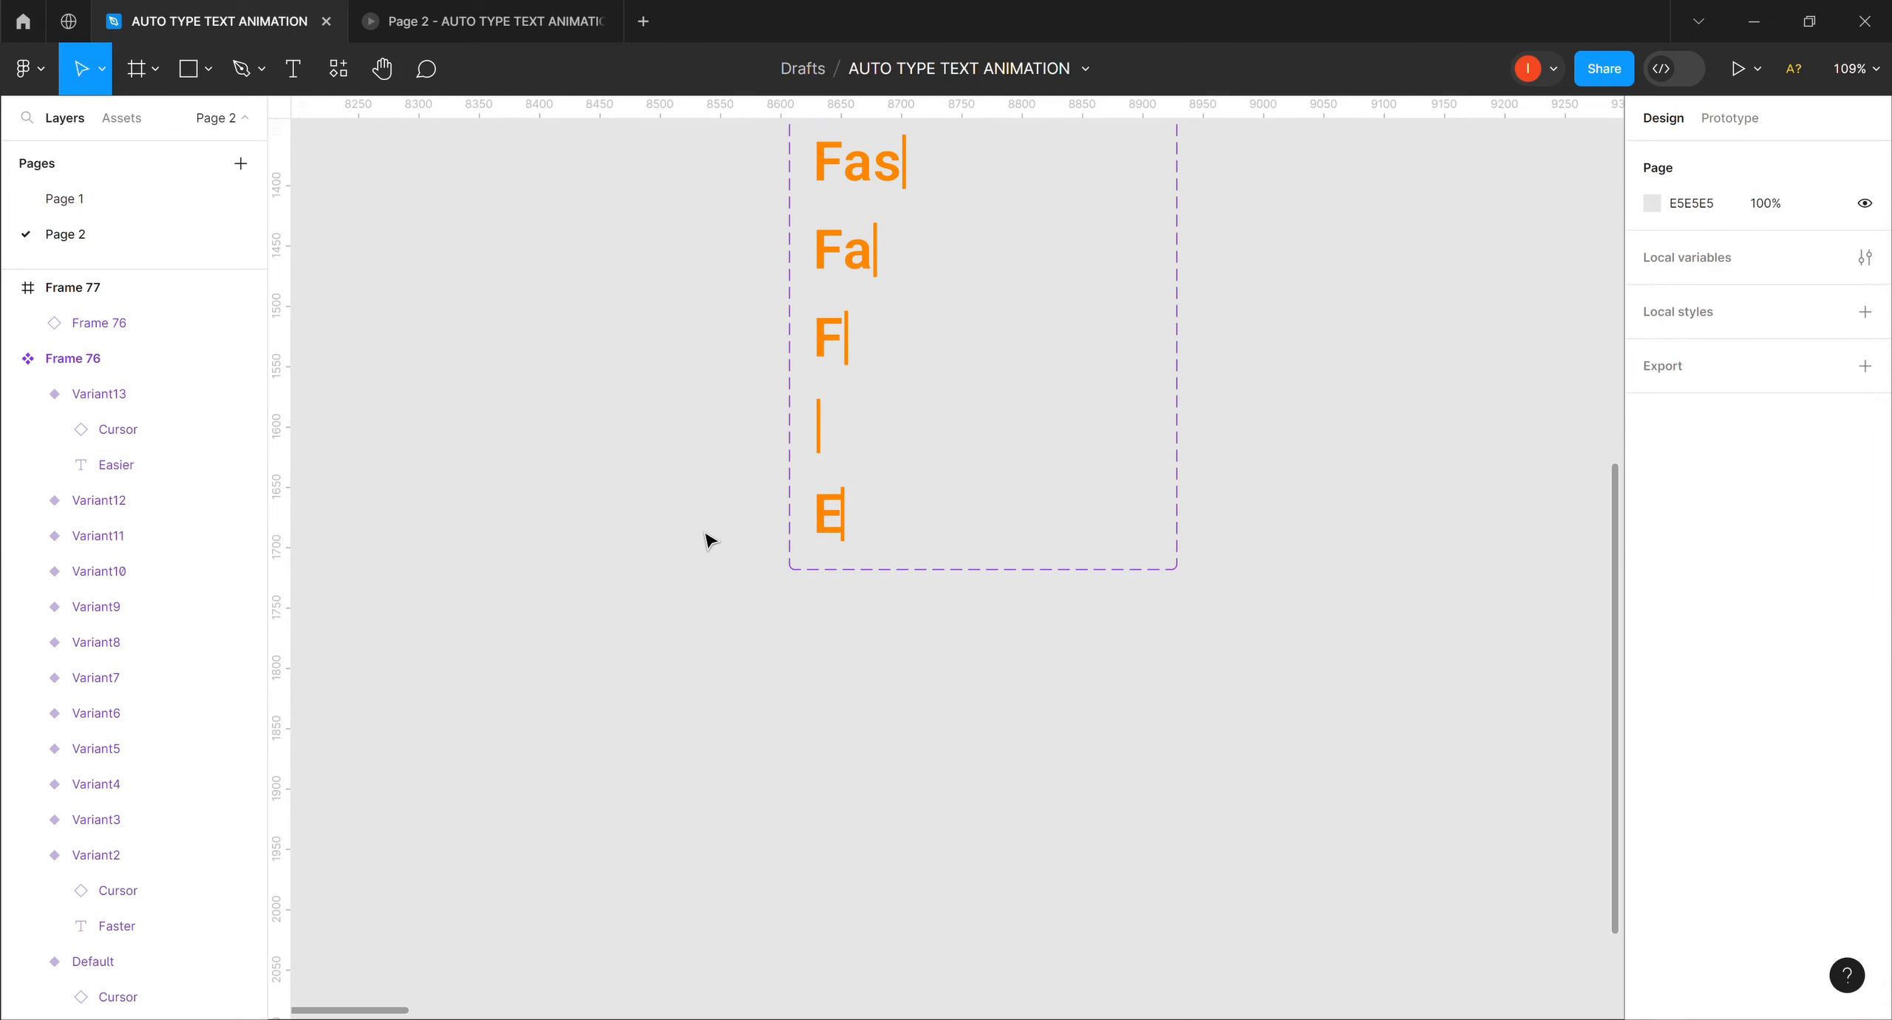
{"action": "left_click", "coordinate": [847, 529]}
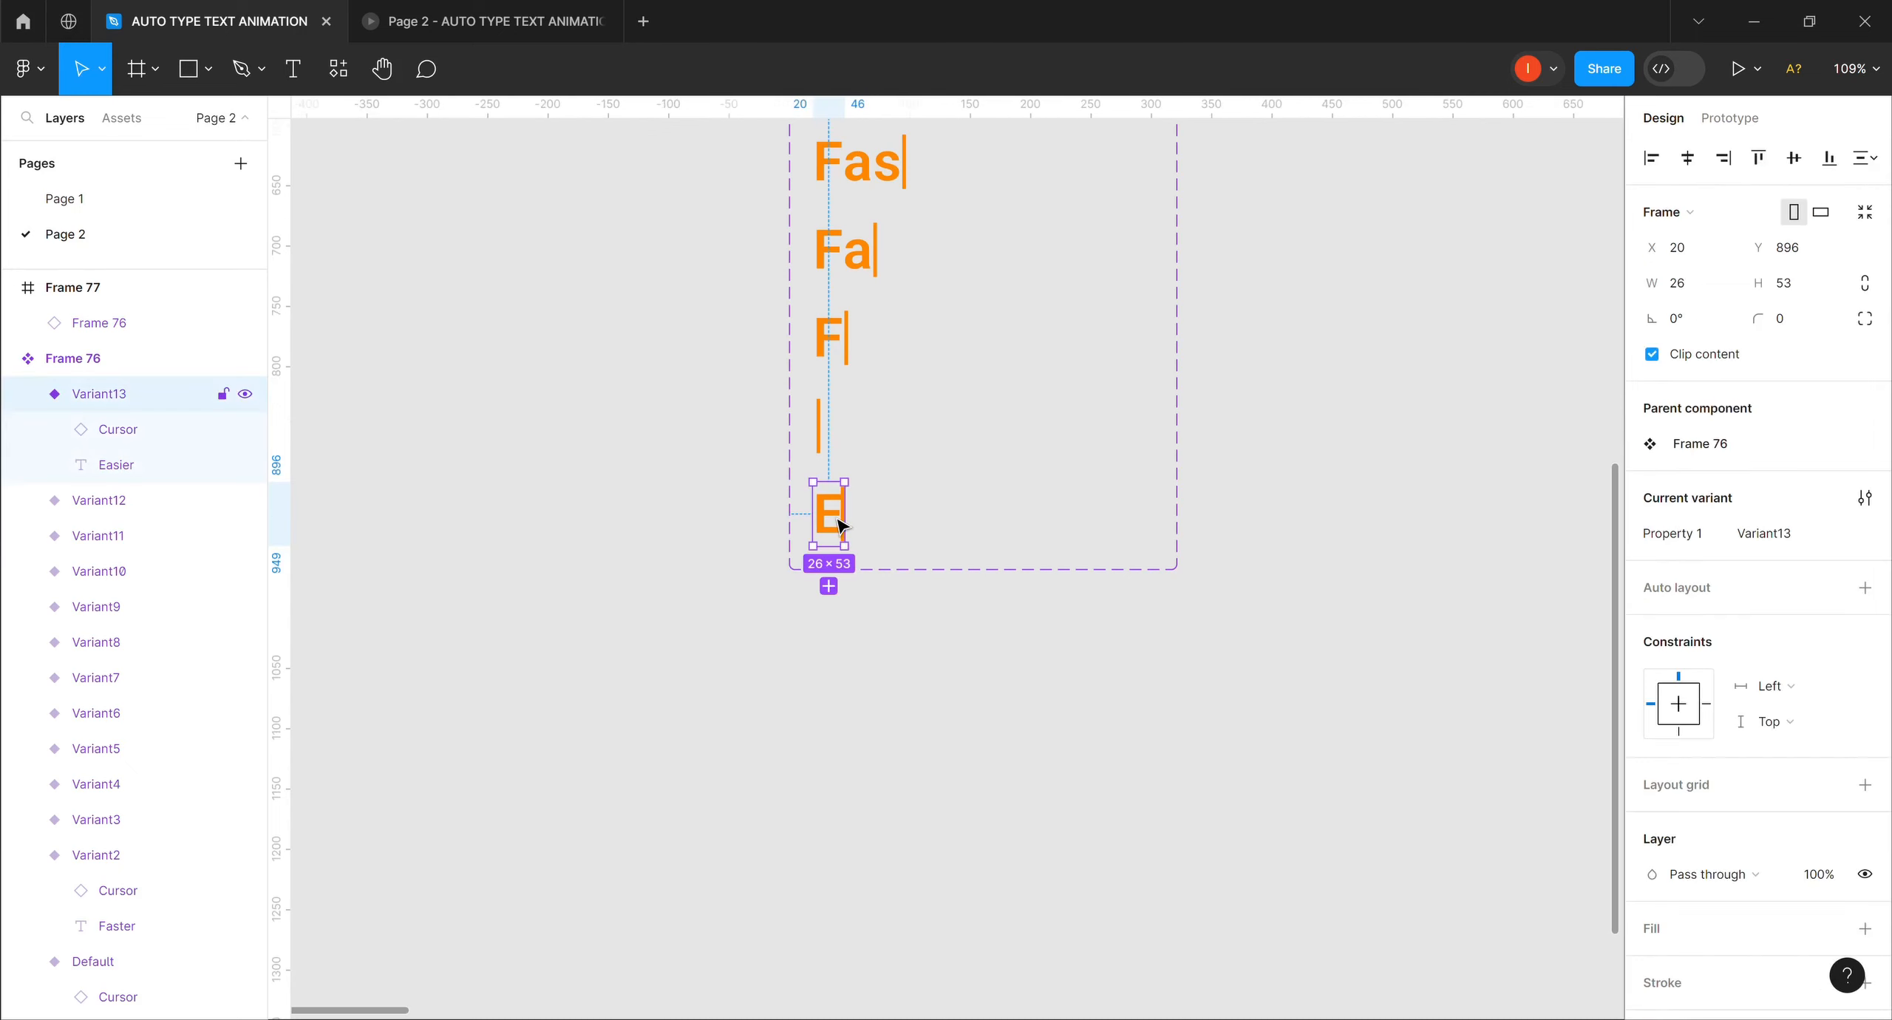
{"action": "left_click_drag", "start_coordinate": [869, 533], "coordinate": [866, 533]}
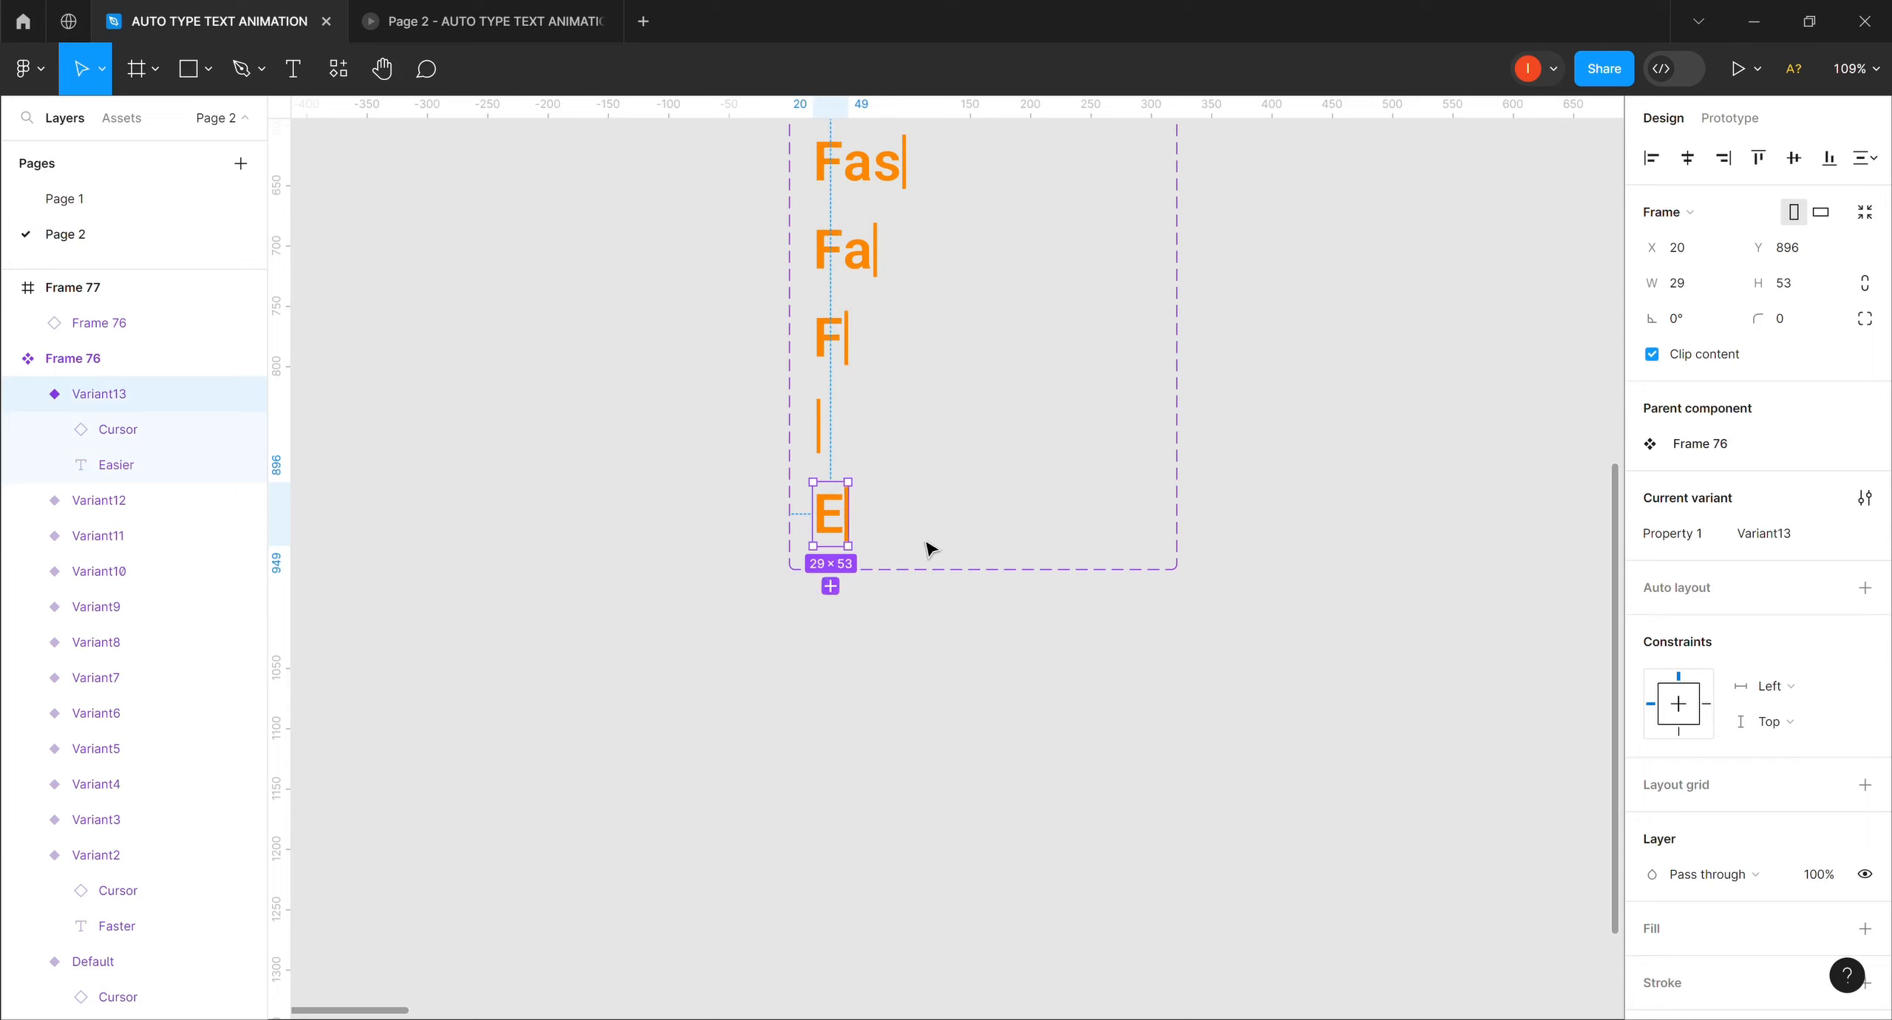
Add two variants below Variant13, widened to 53 and 77 to reveal "Ea" and "Eas".
{"action": "left_click", "coordinate": [830, 586]}
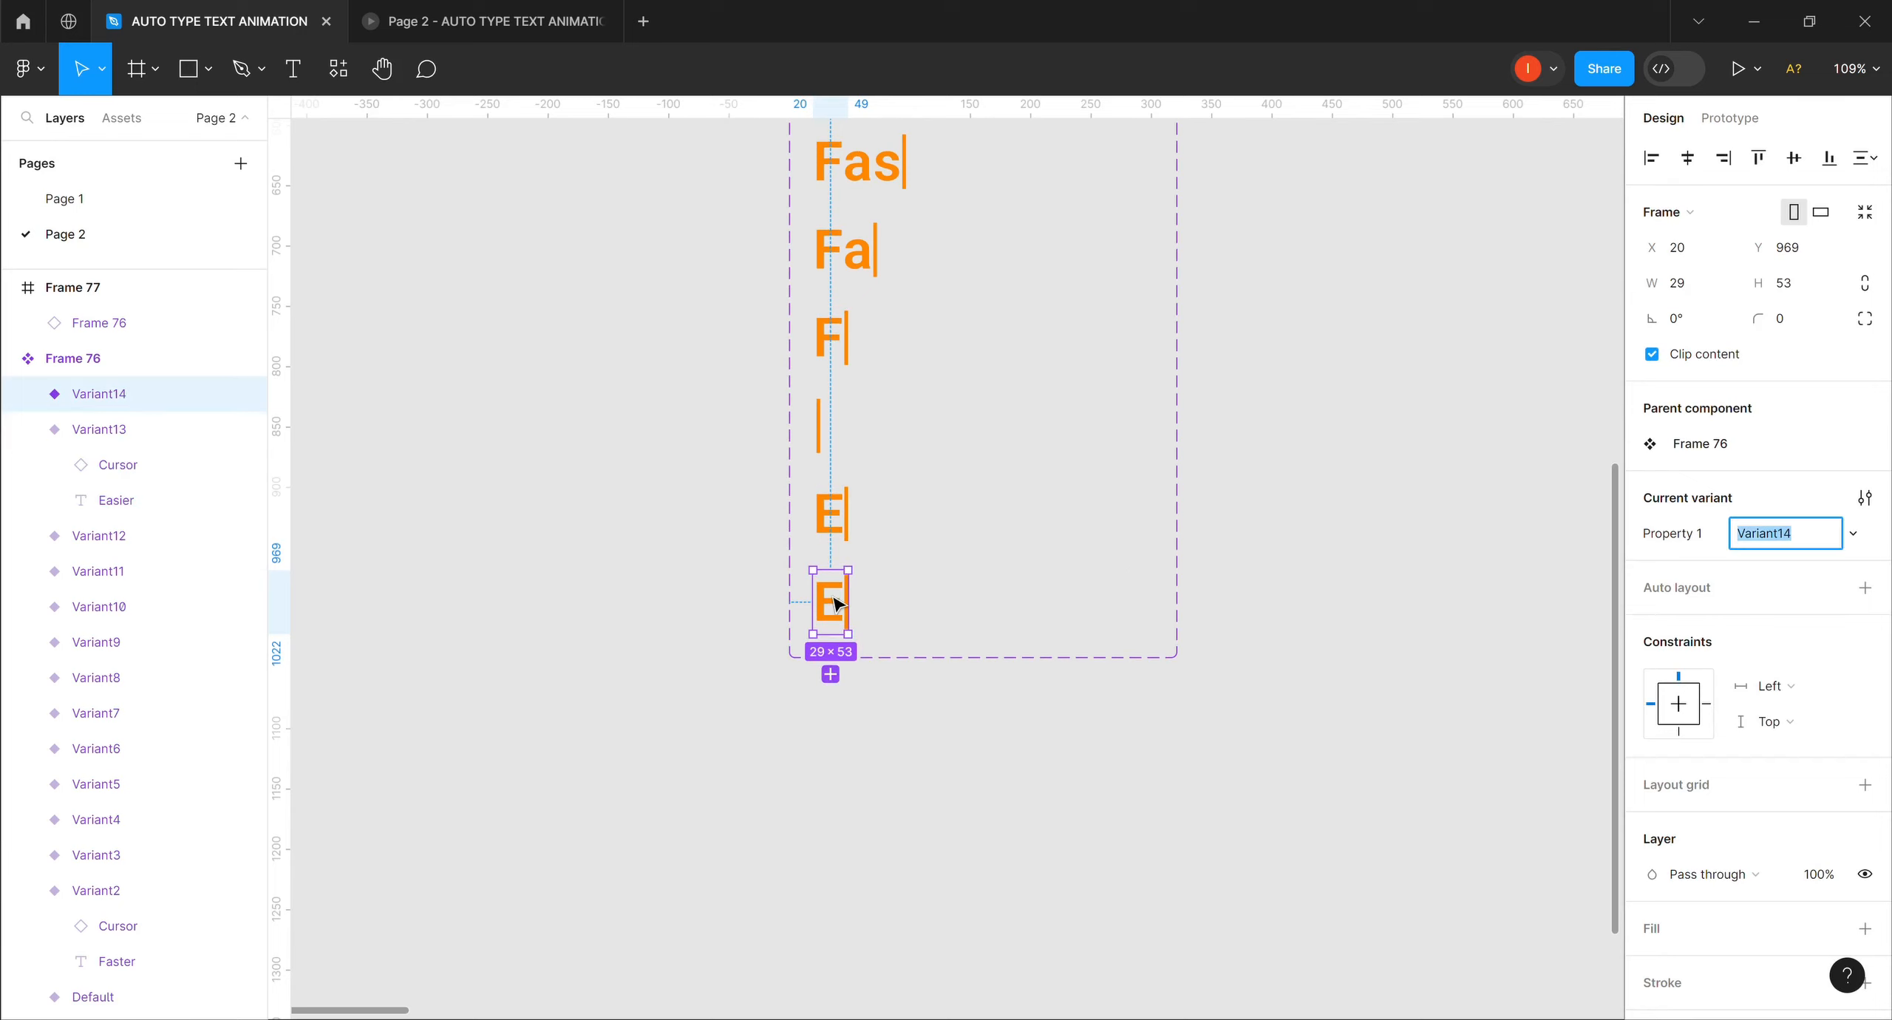
{"action": "left_click_drag", "start_coordinate": [866, 614], "coordinate": [897, 612]}
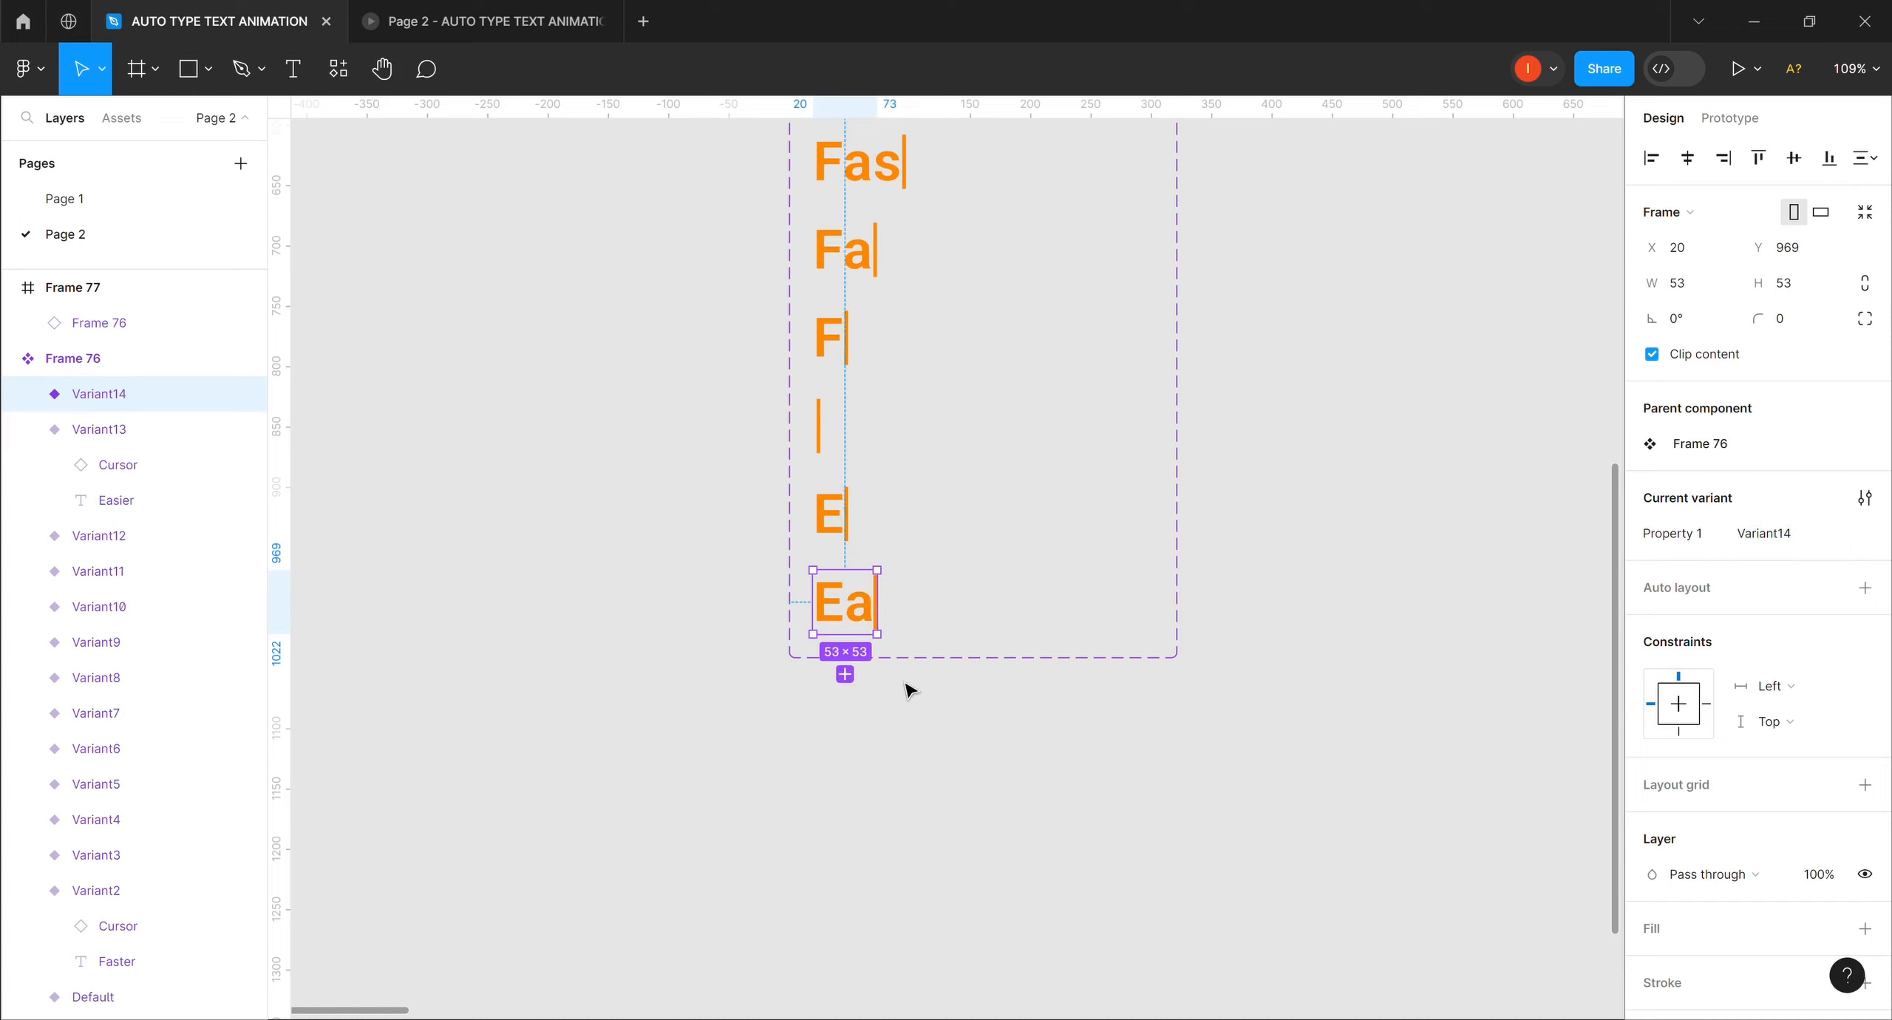
{"action": "left_click", "coordinate": [853, 680]}
{"action": "left_click_drag", "start_coordinate": [896, 695], "coordinate": [923, 693]}
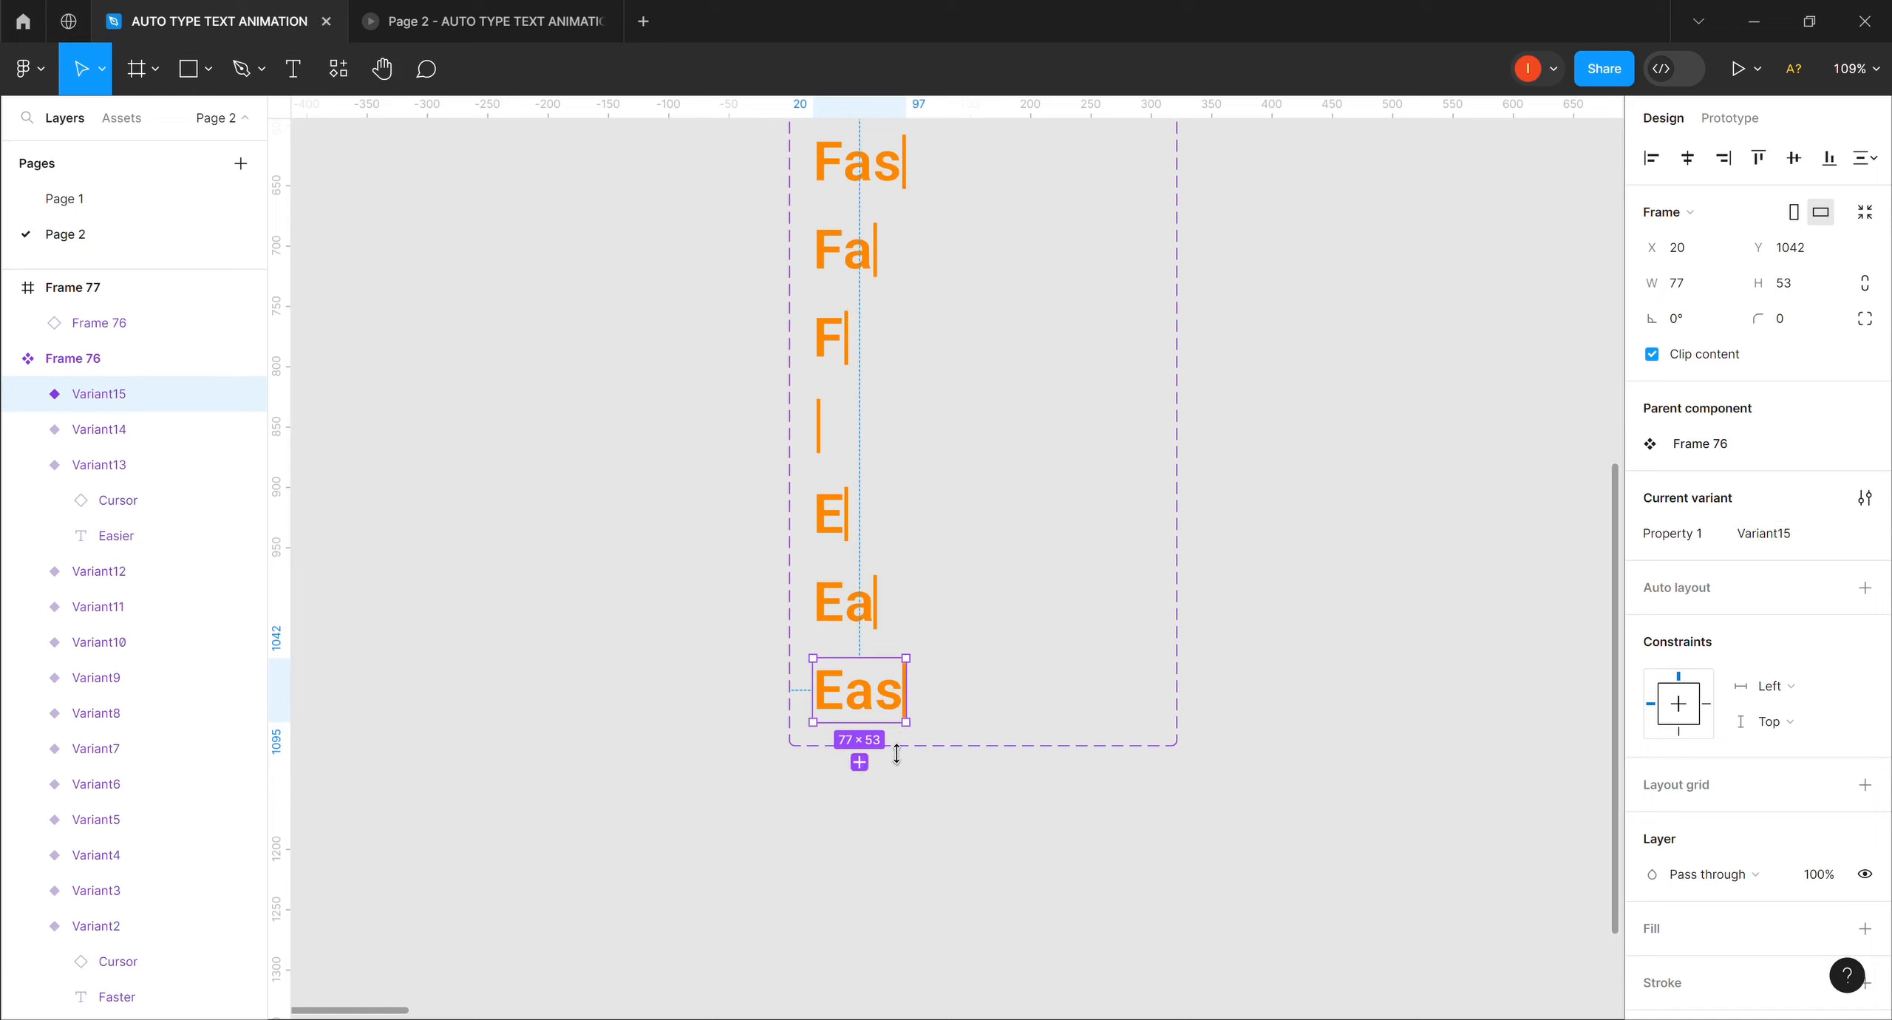
Add two variants below Variant15, widening them to reveal "Easi" and, at a width of 116, "Easie".
{"action": "left_click", "coordinate": [860, 764]}
{"action": "left_click_drag", "start_coordinate": [918, 778], "coordinate": [936, 777]}
{"action": "left_click", "coordinate": [869, 850]}
{"action": "left_click_drag", "start_coordinate": [939, 865], "coordinate": [971, 865]}
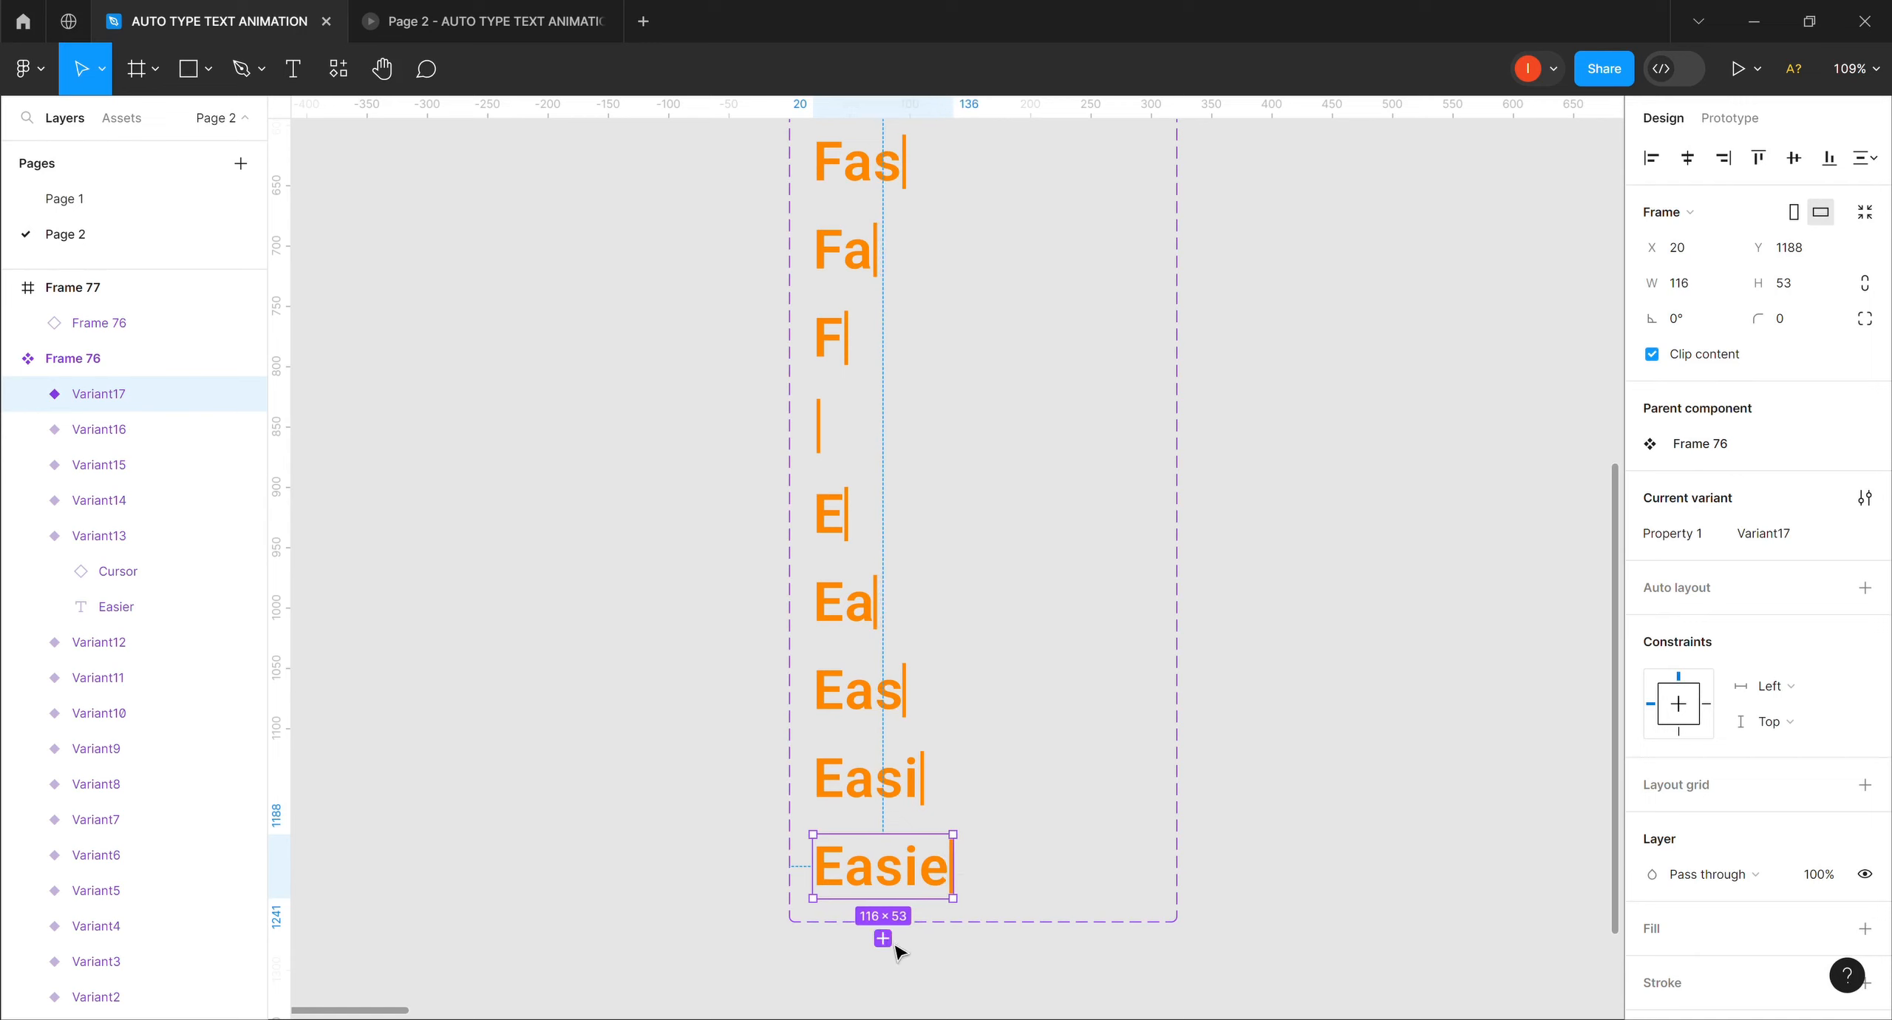
Add a variant below Variant17 and widen it to 132 to reveal the full word "Easier".
{"action": "left_click", "coordinate": [886, 940]}
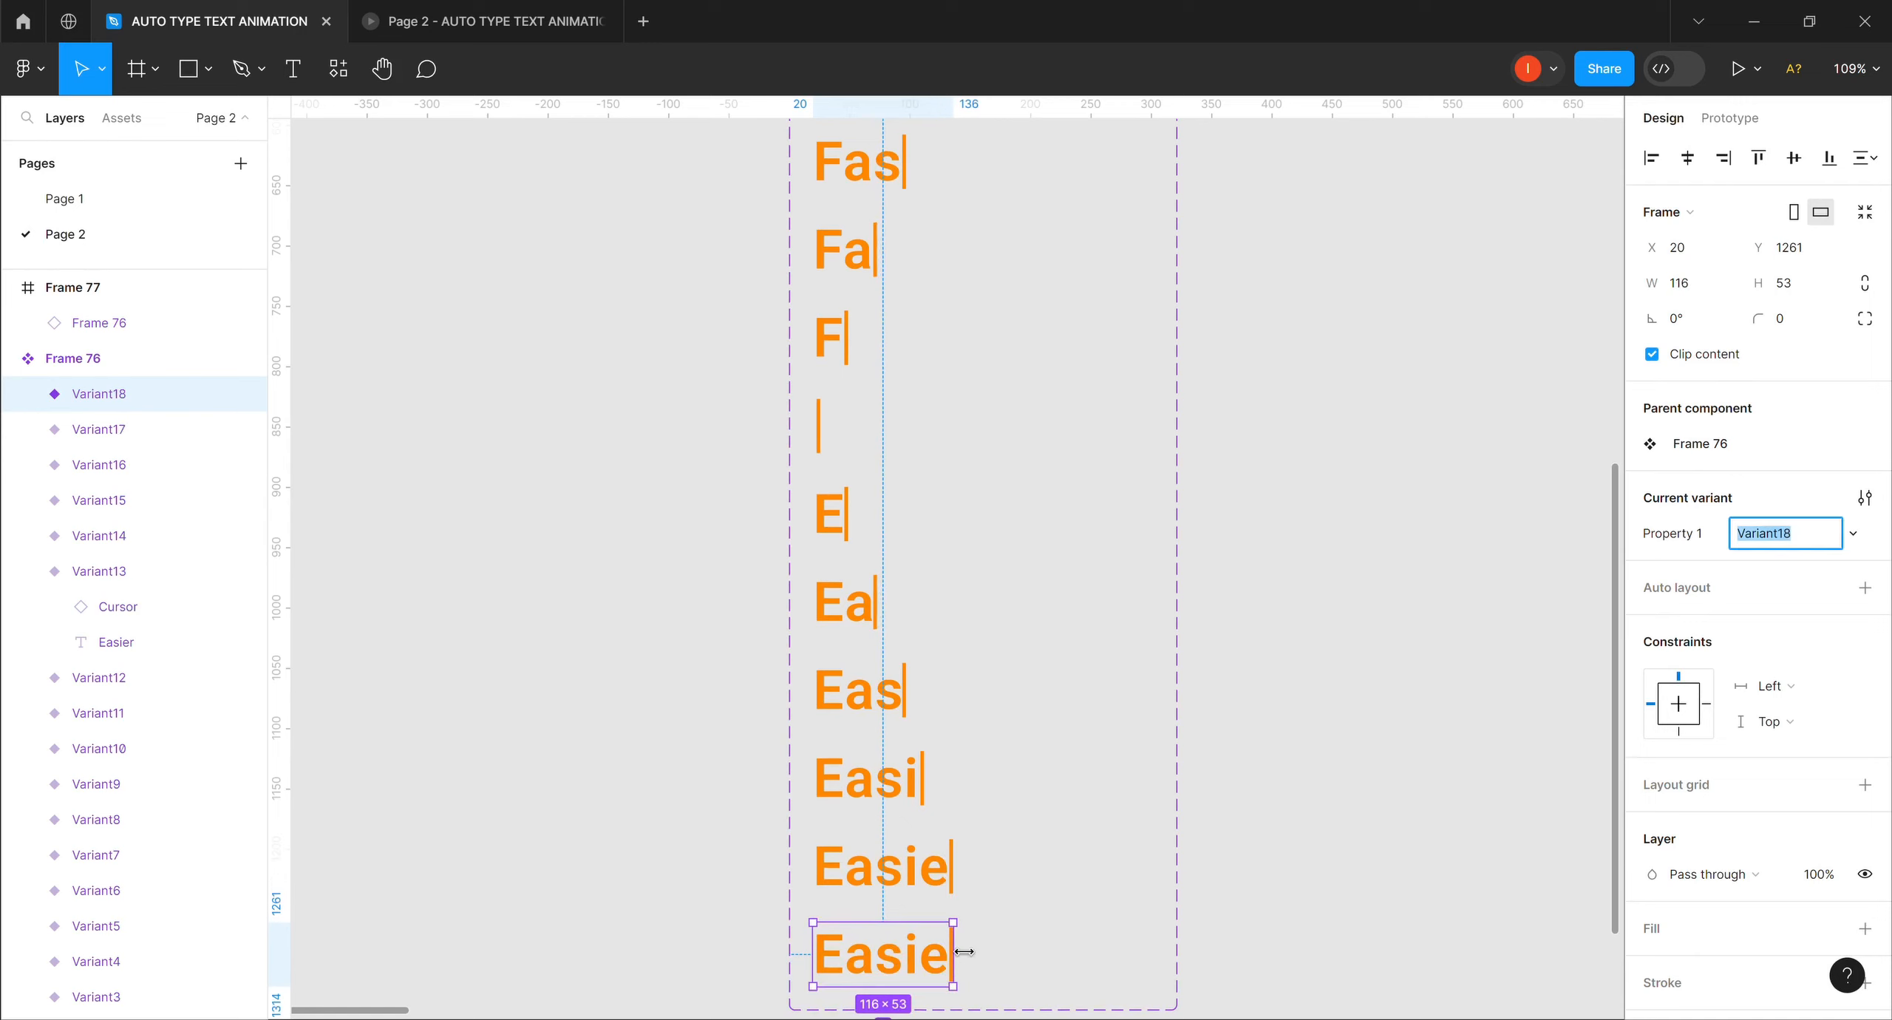
{"action": "left_click_drag", "start_coordinate": [971, 952], "coordinate": [994, 950]}
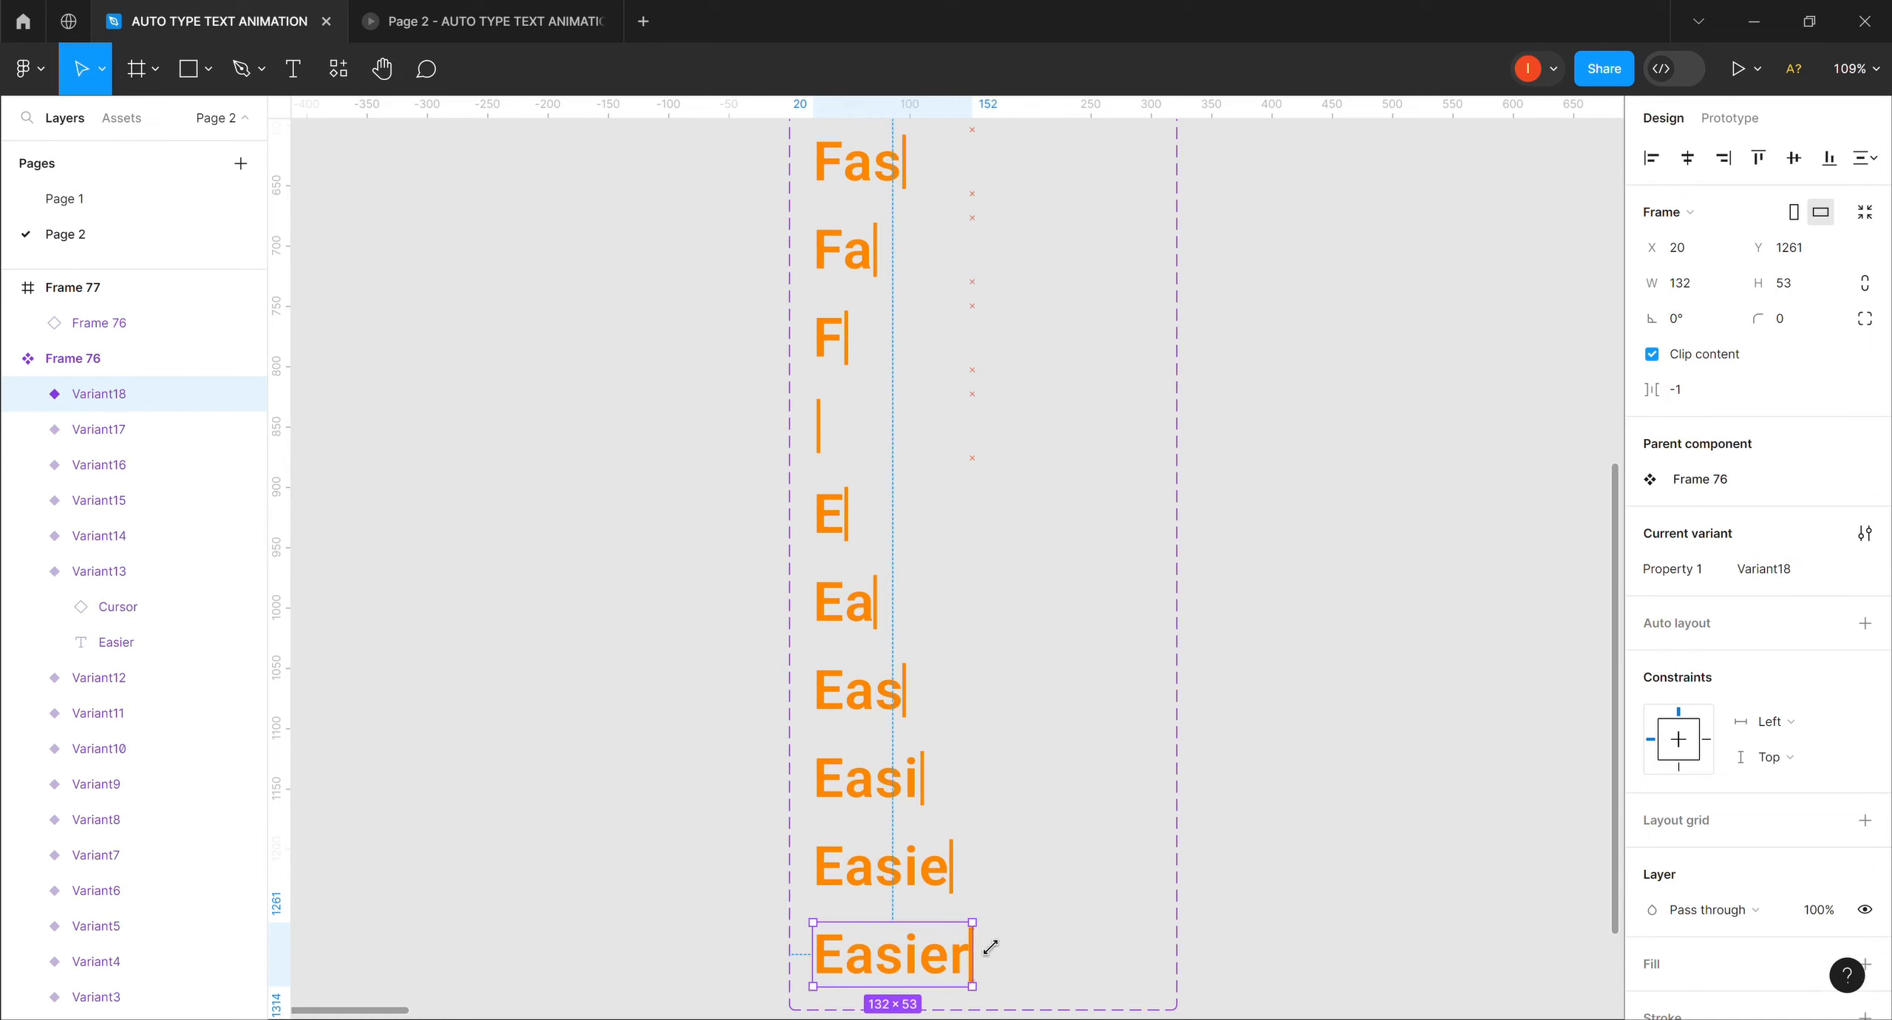
{"action": "scroll", "coordinate": [1620, 728], "scroll_direction": "down", "scroll_amount": 4}
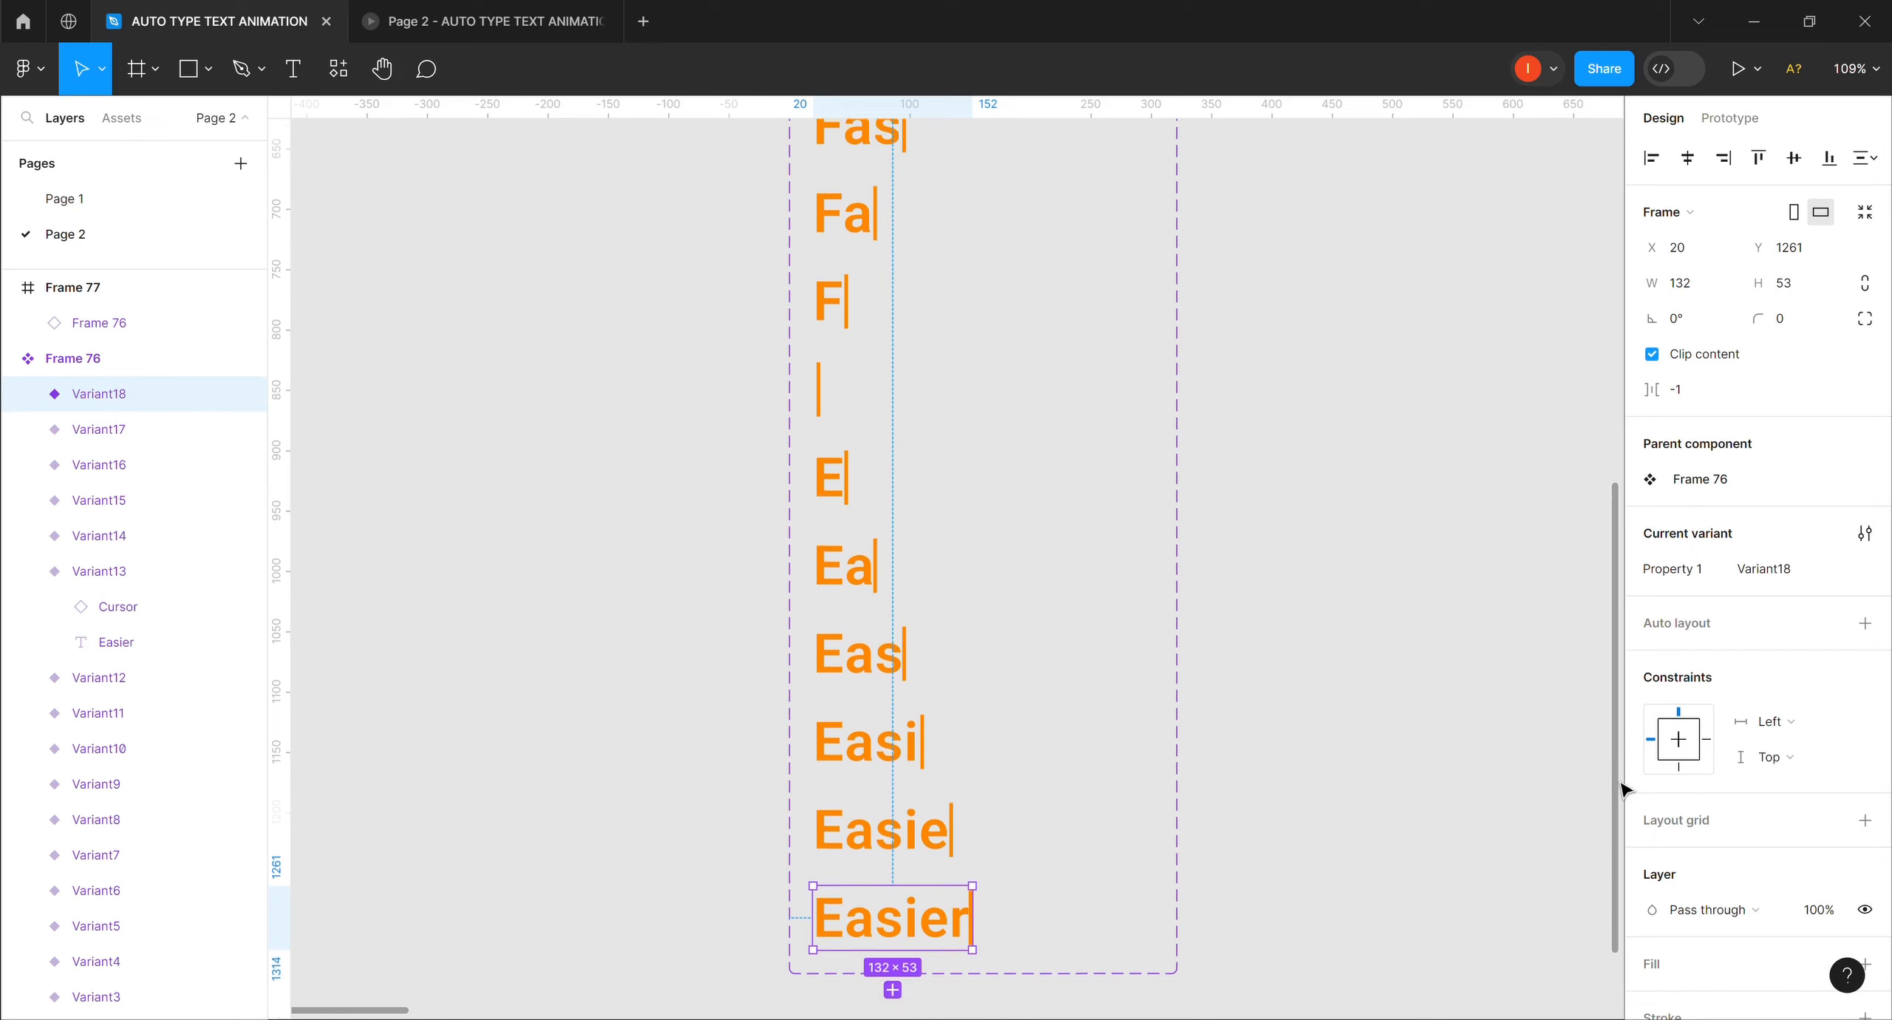
{"action": "scroll", "coordinate": [1628, 959], "scroll_direction": "down", "scroll_amount": 3}
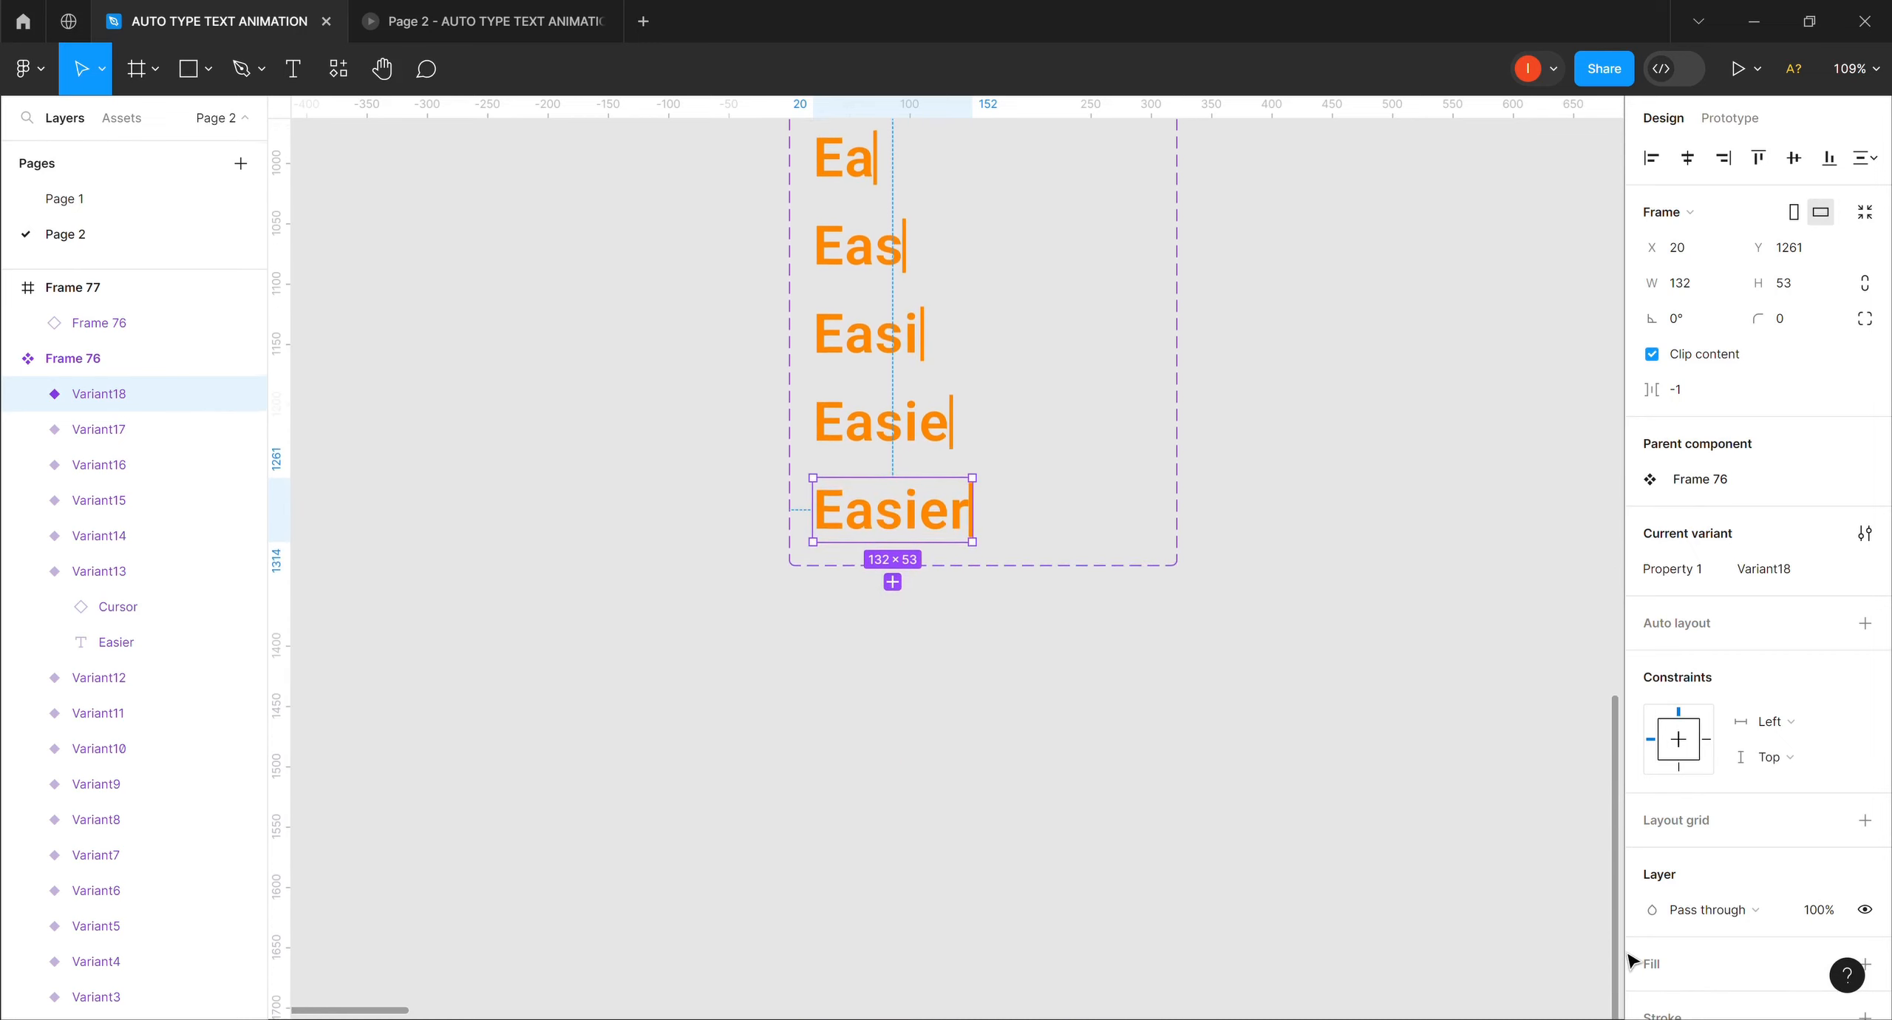
{"action": "scroll", "coordinate": [1628, 1001], "scroll_direction": "down", "scroll_amount": 2}
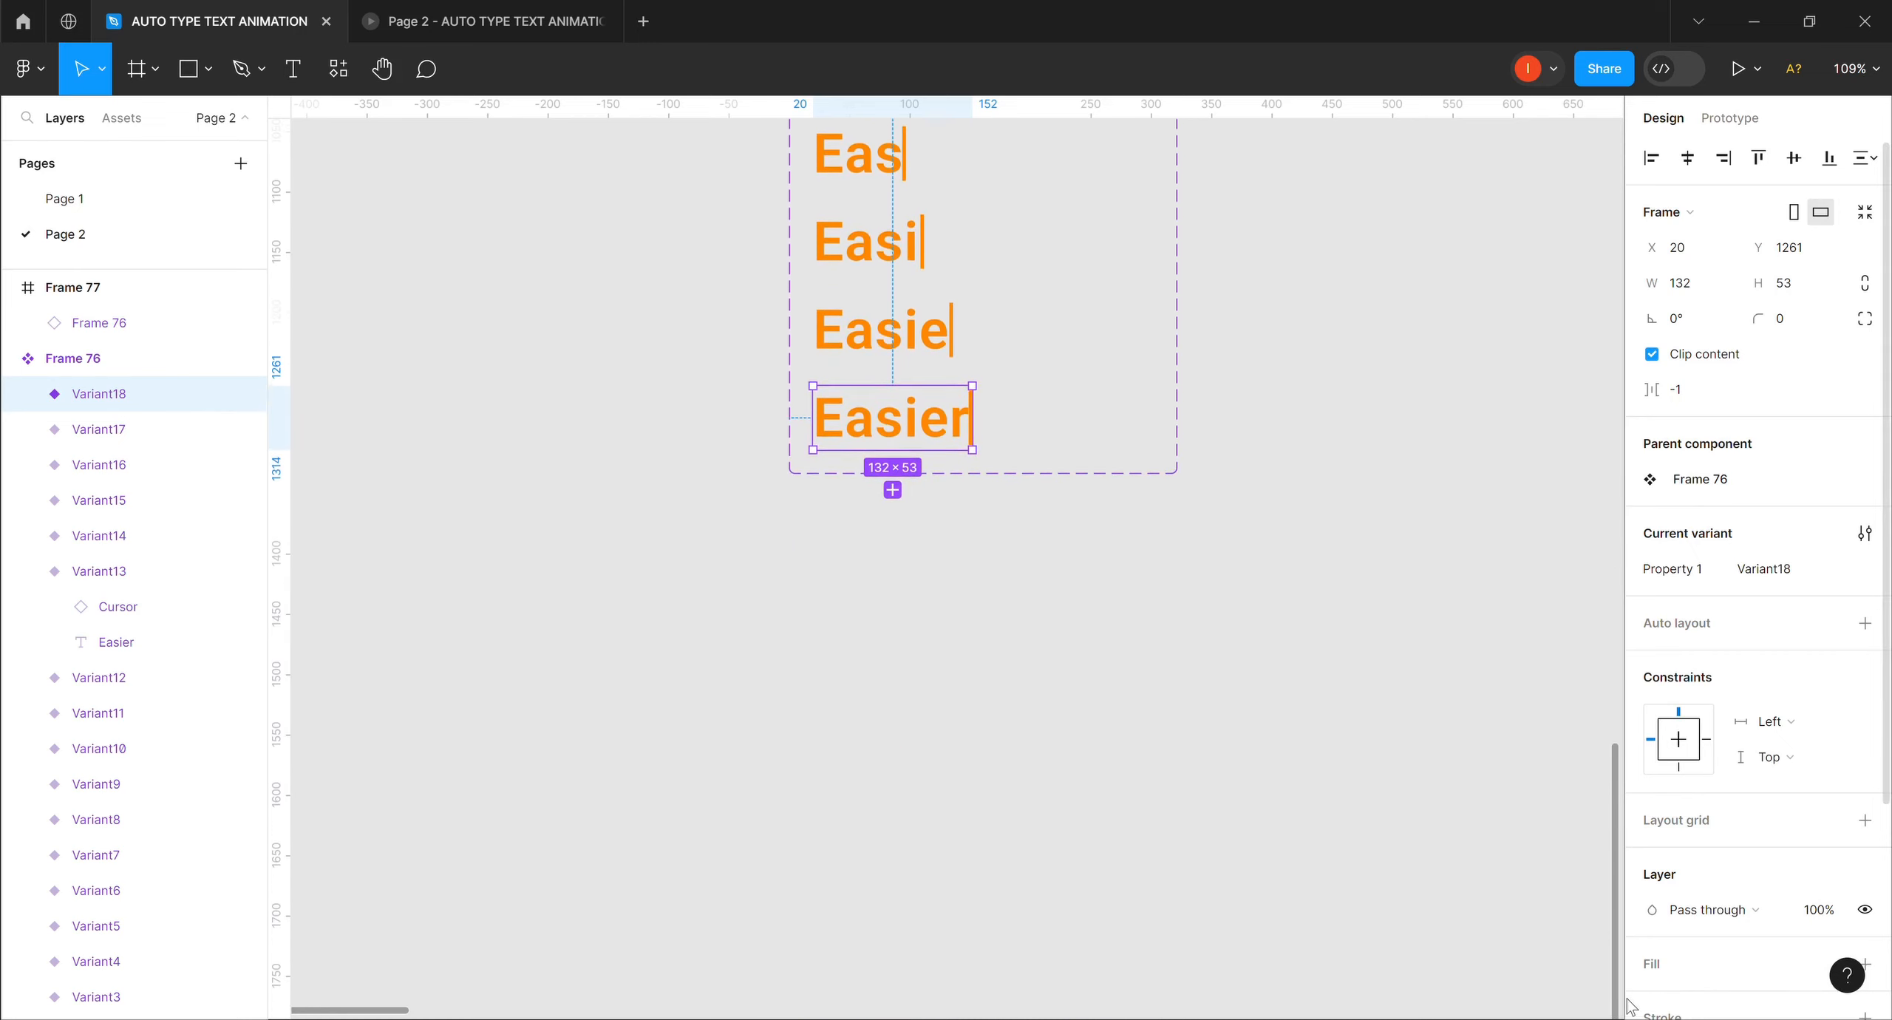
{"action": "left_click_drag", "start_coordinate": [1616, 1009], "coordinate": [1616, 1018]}
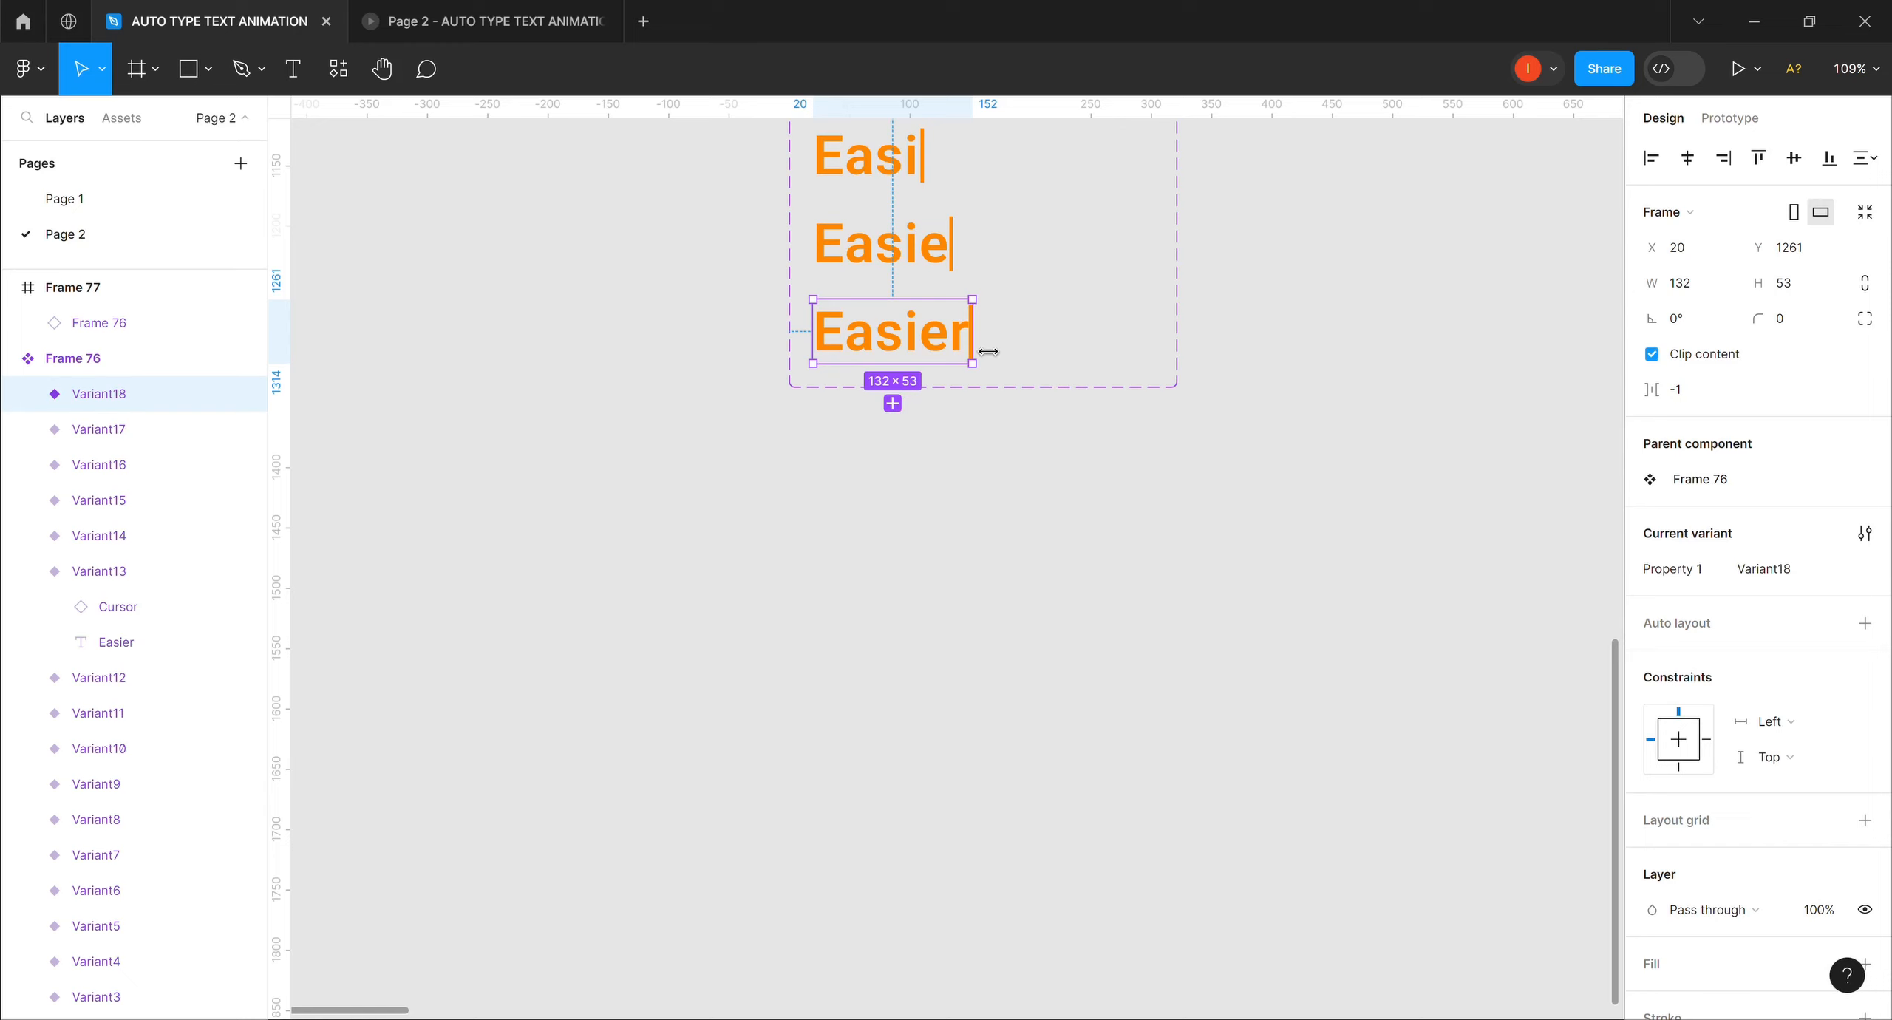
Widen Variant18 to 134 so the cursor fits after the full word "Easier".
{"action": "left_click_drag", "start_coordinate": [995, 352], "coordinate": [989, 366]}
{"action": "key", "text": "ctrl+minus"}
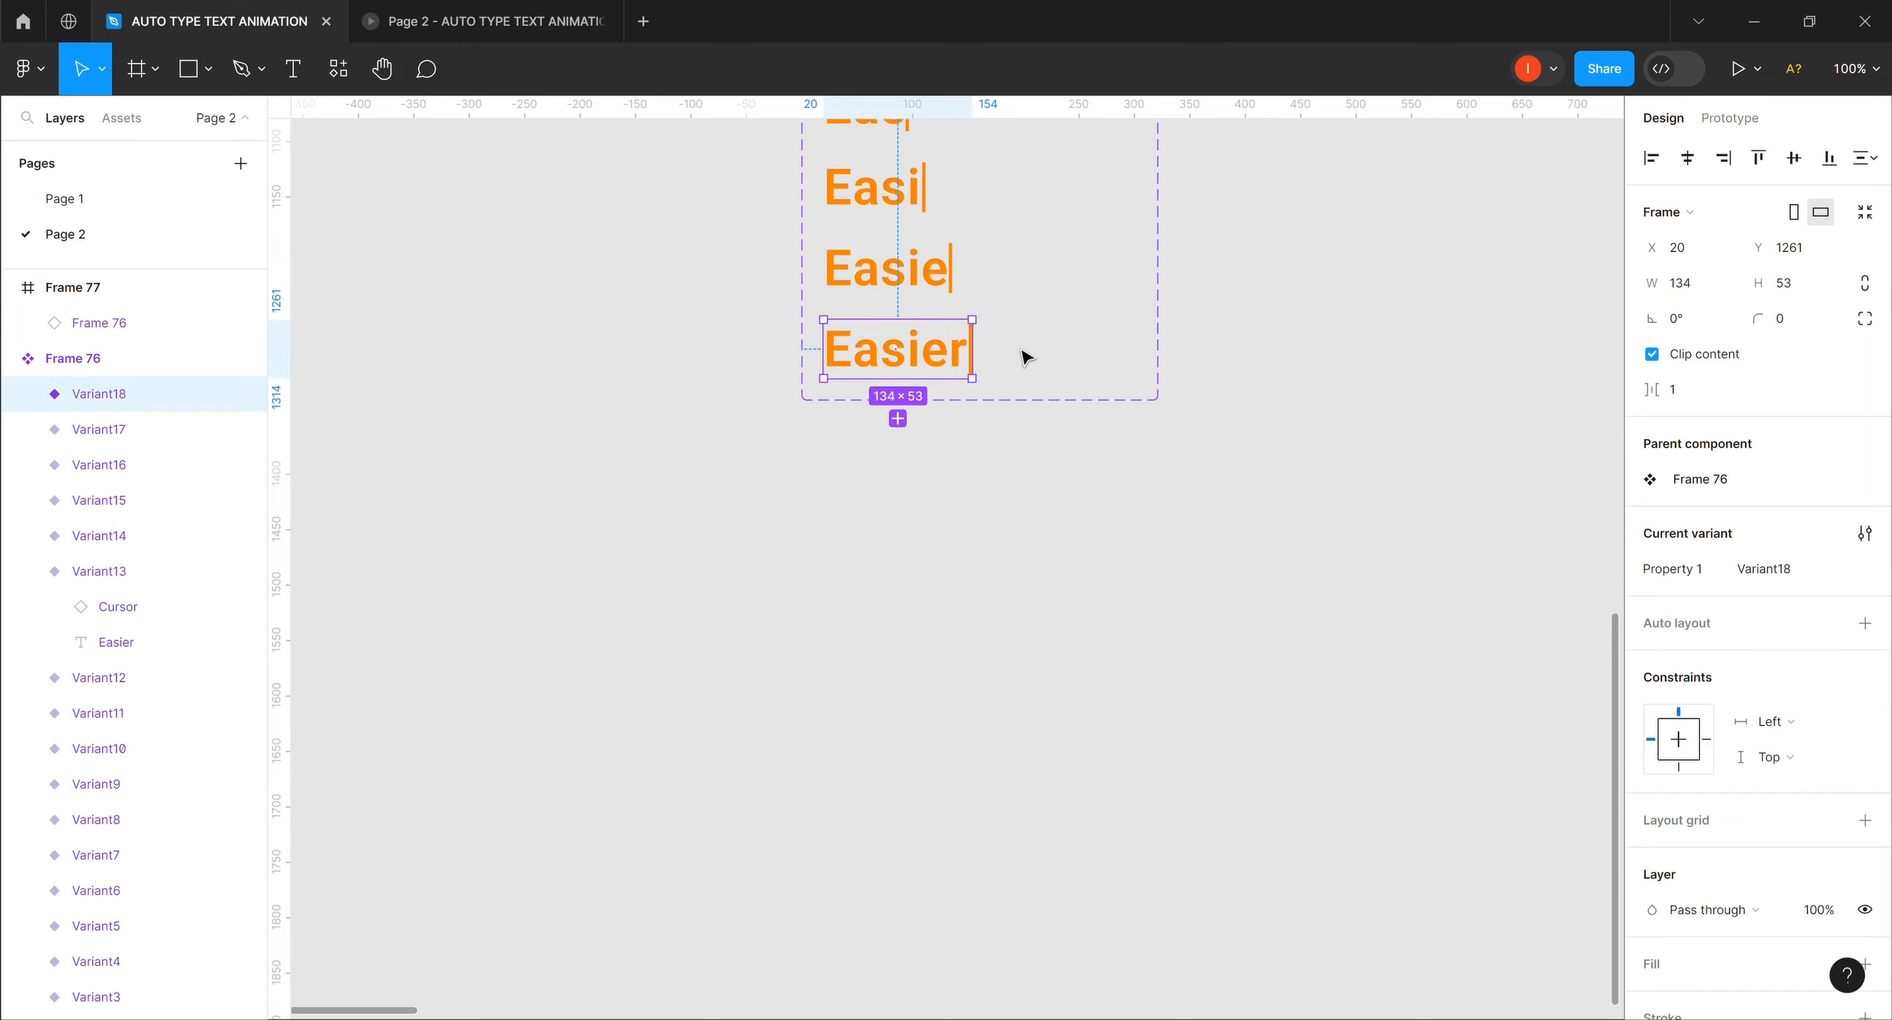
{"action": "left_click", "coordinate": [1083, 514]}
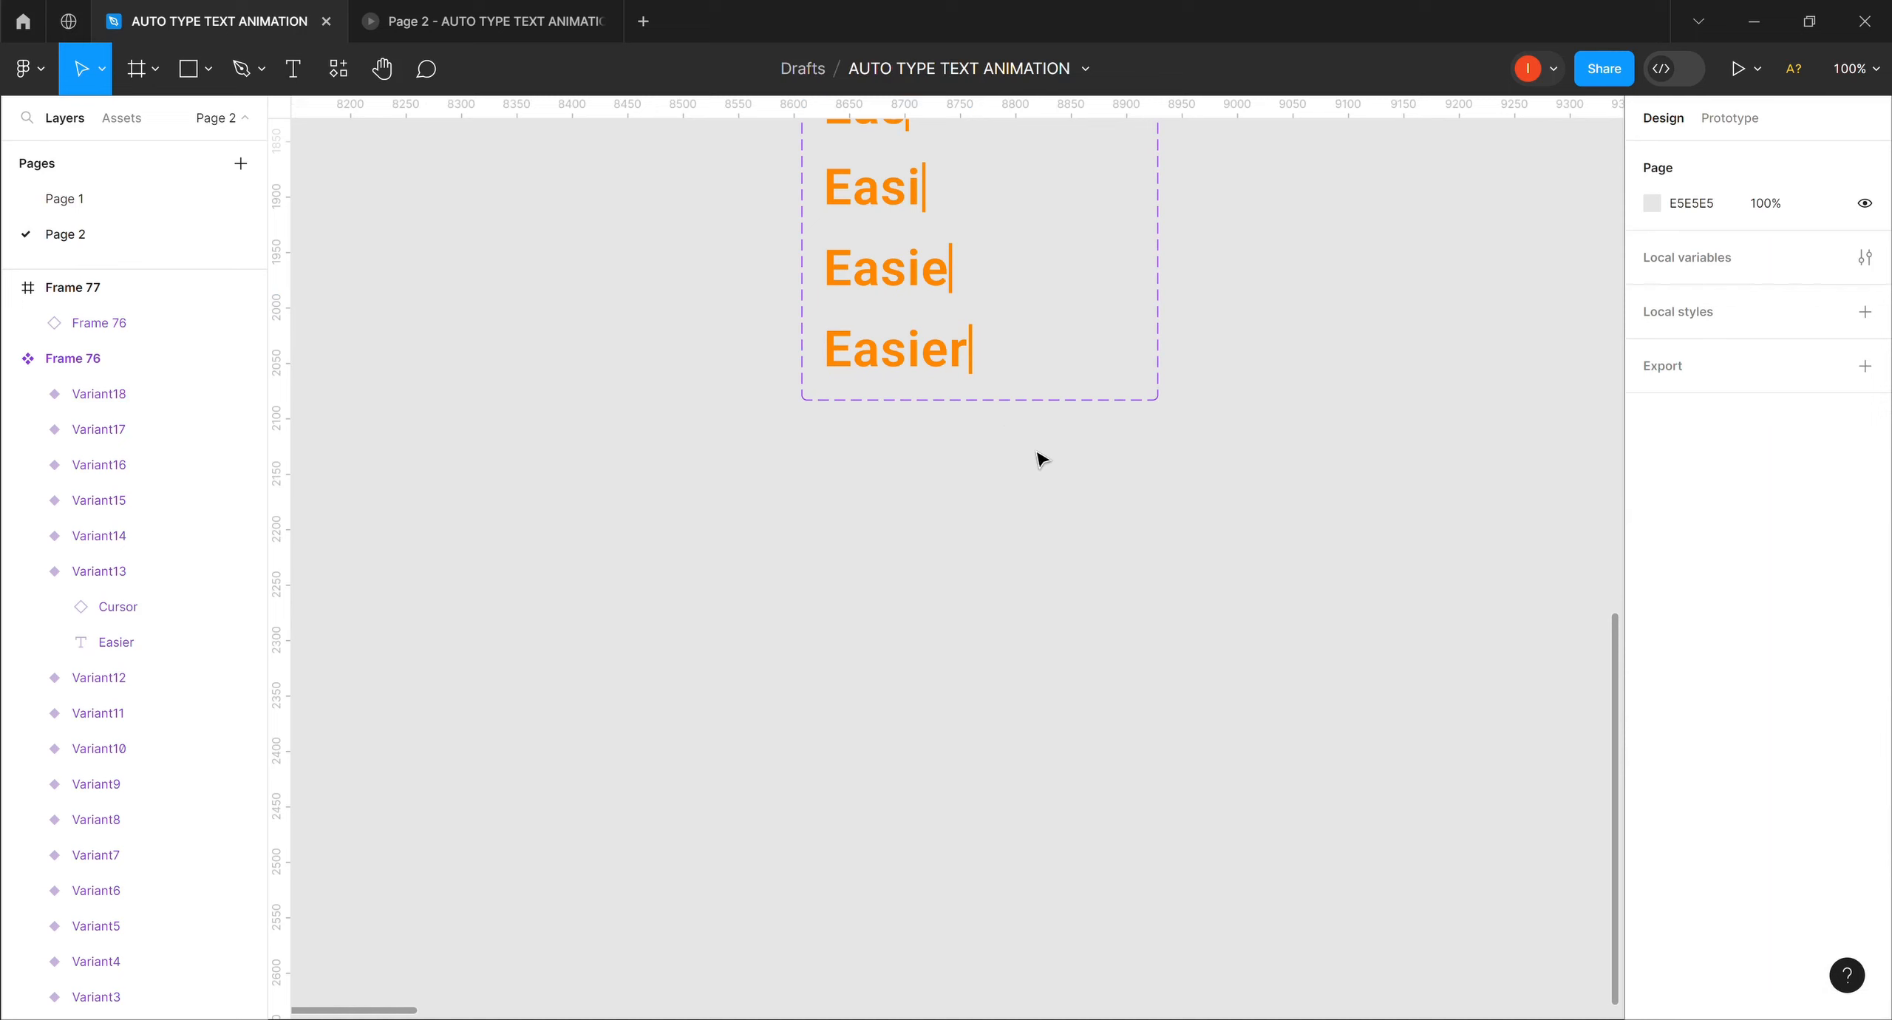
Add two variants below Variant18, narrowed to 116 and 92 so they show "Easie" and "Easi".
{"action": "left_click", "coordinate": [930, 369]}
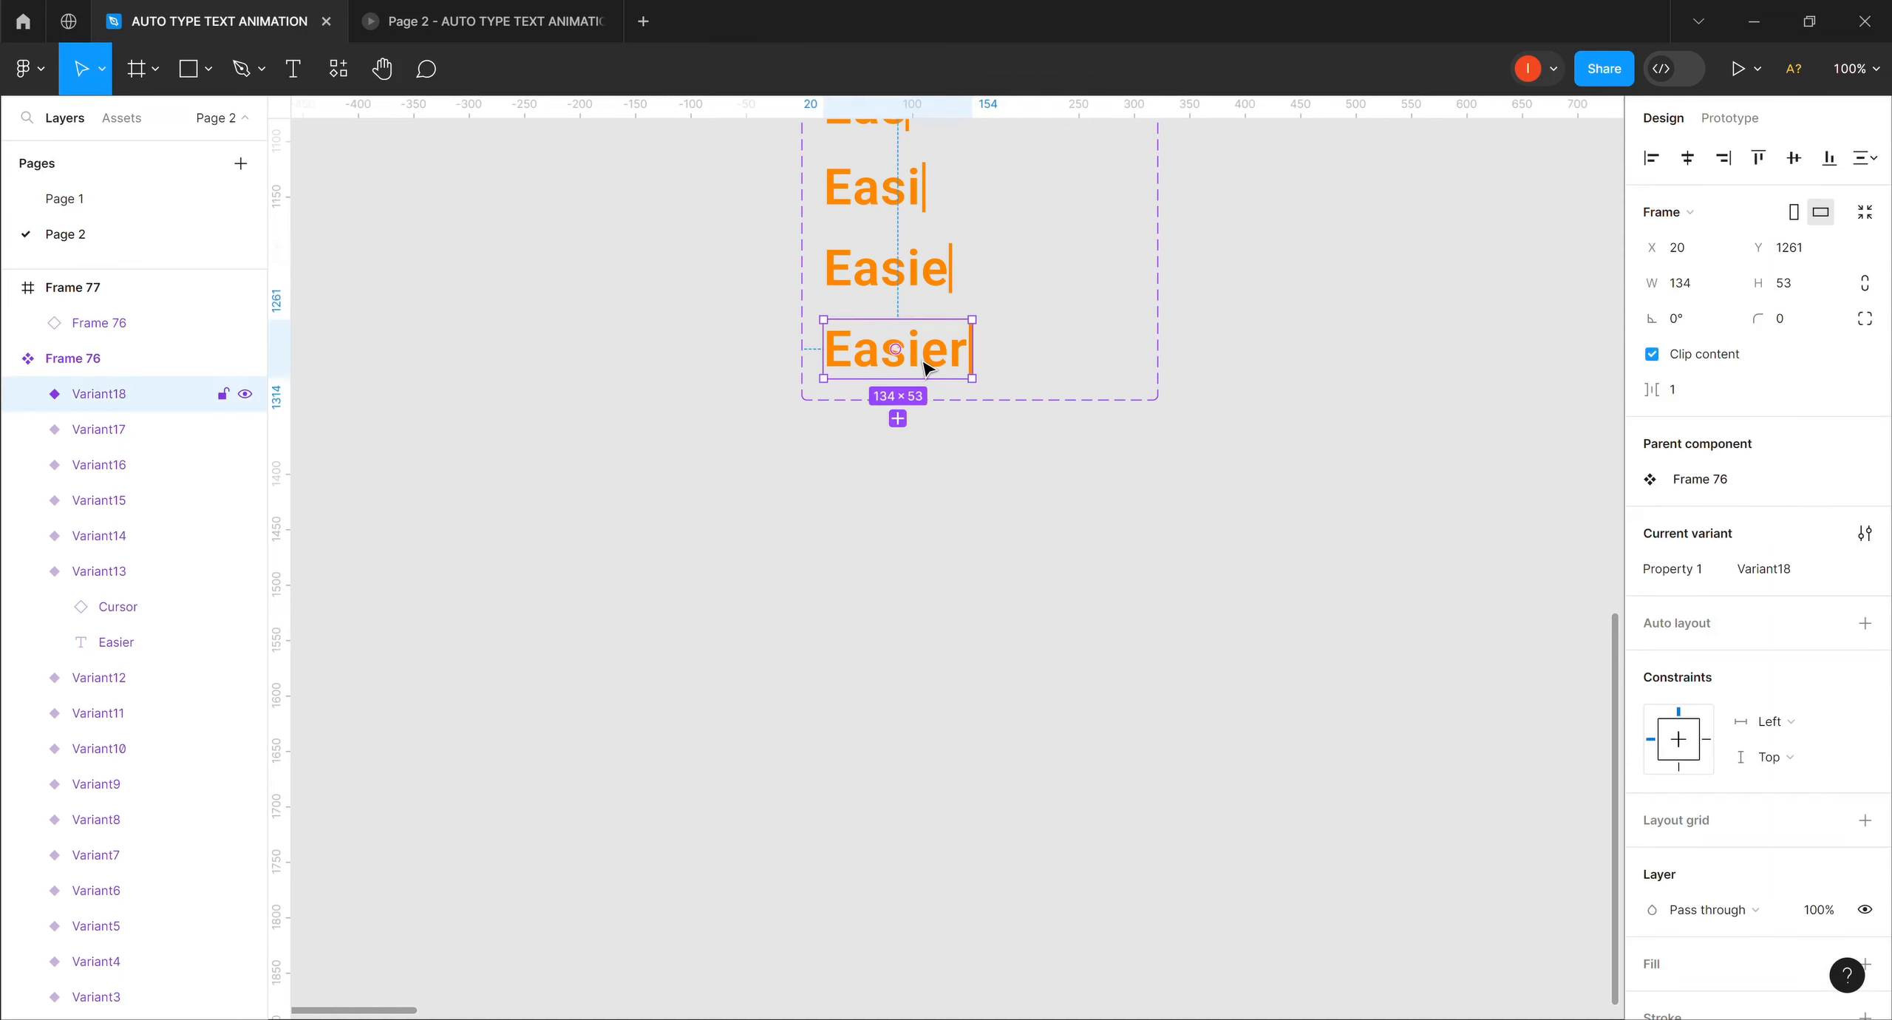
{"action": "left_click", "coordinate": [897, 419]}
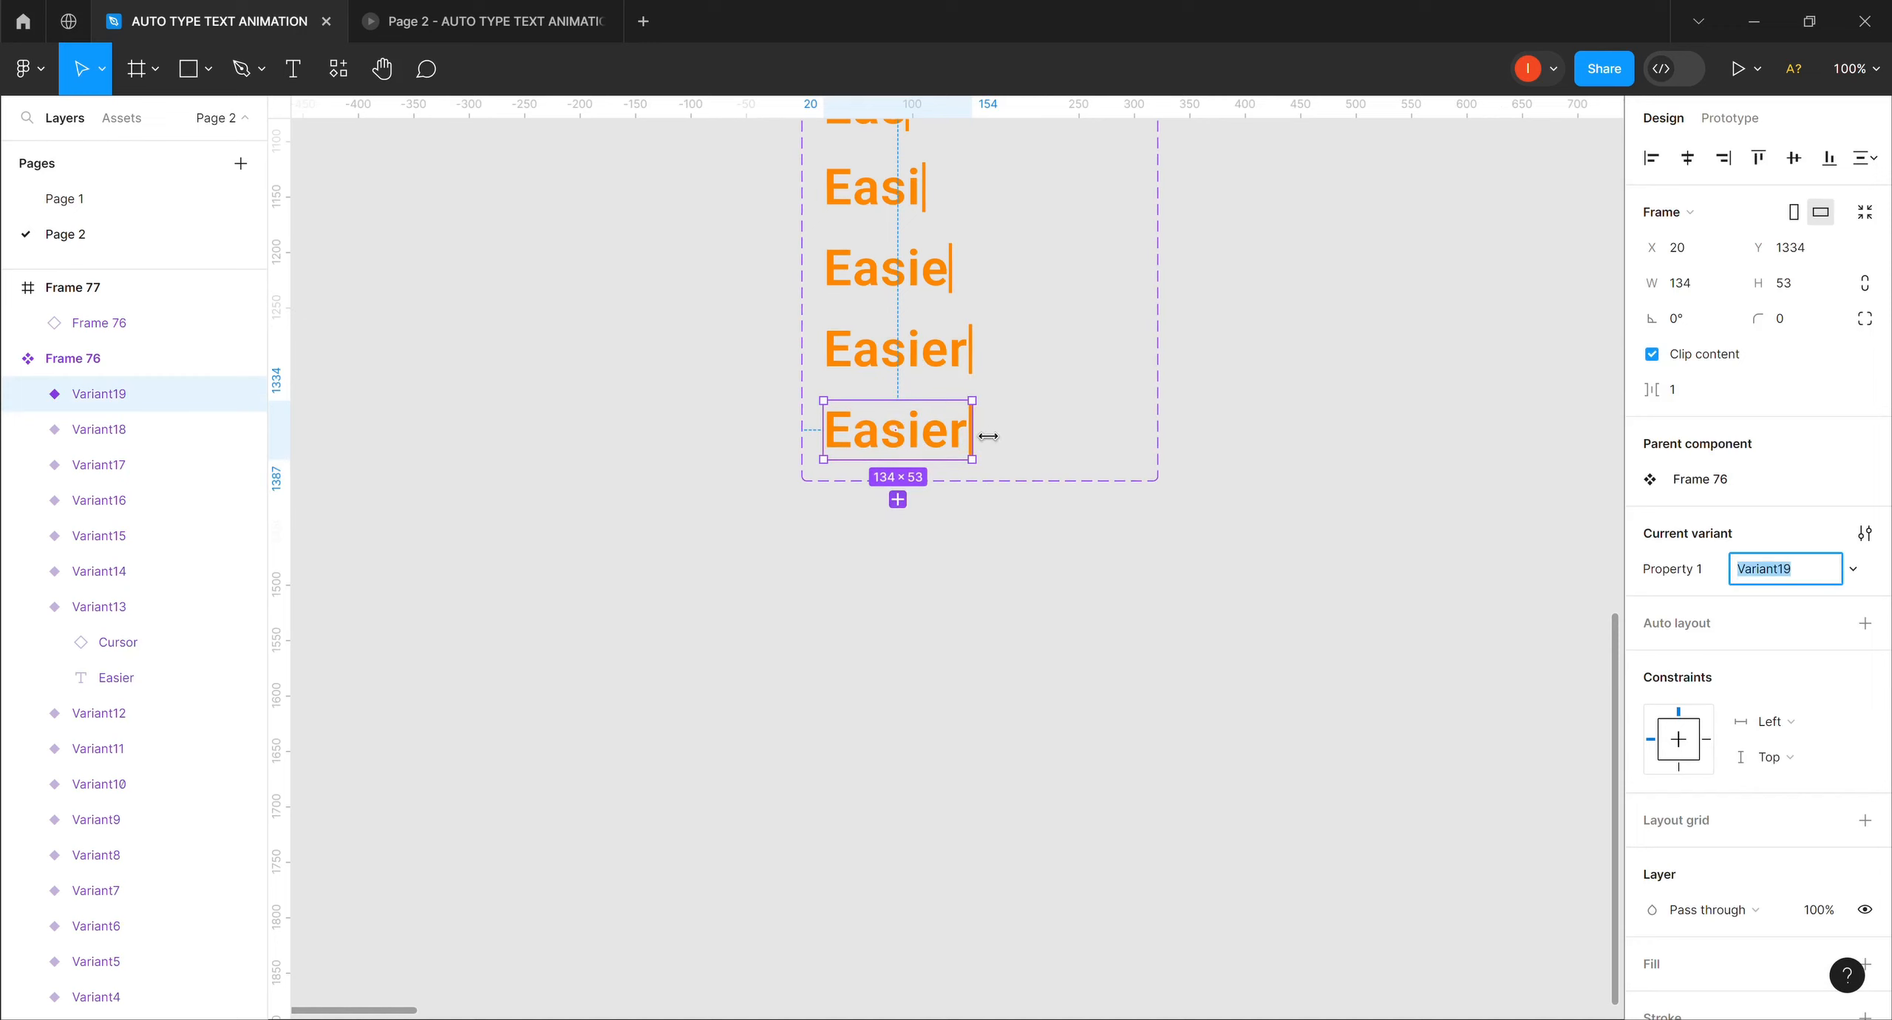
{"action": "key", "text": "Return"}
{"action": "left_click_drag", "start_coordinate": [976, 433], "coordinate": [969, 432]}
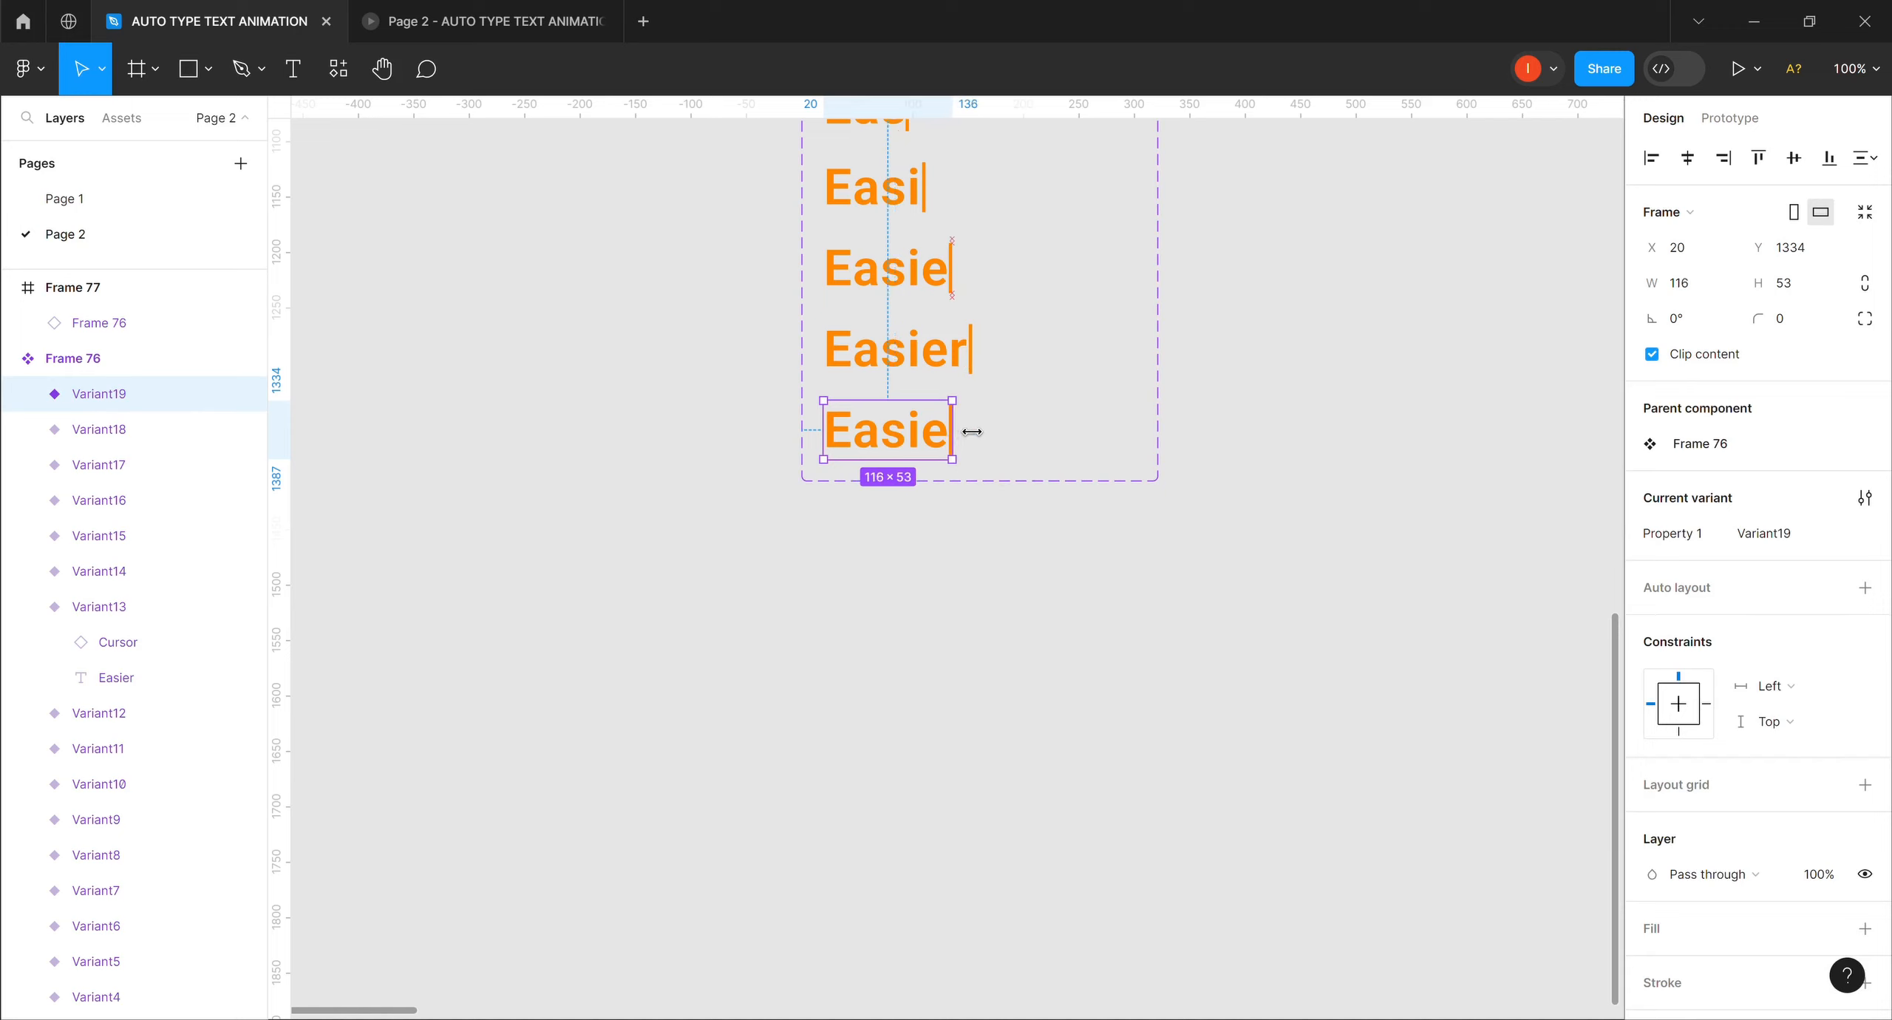
{"action": "mouse_move", "coordinate": [988, 465]}
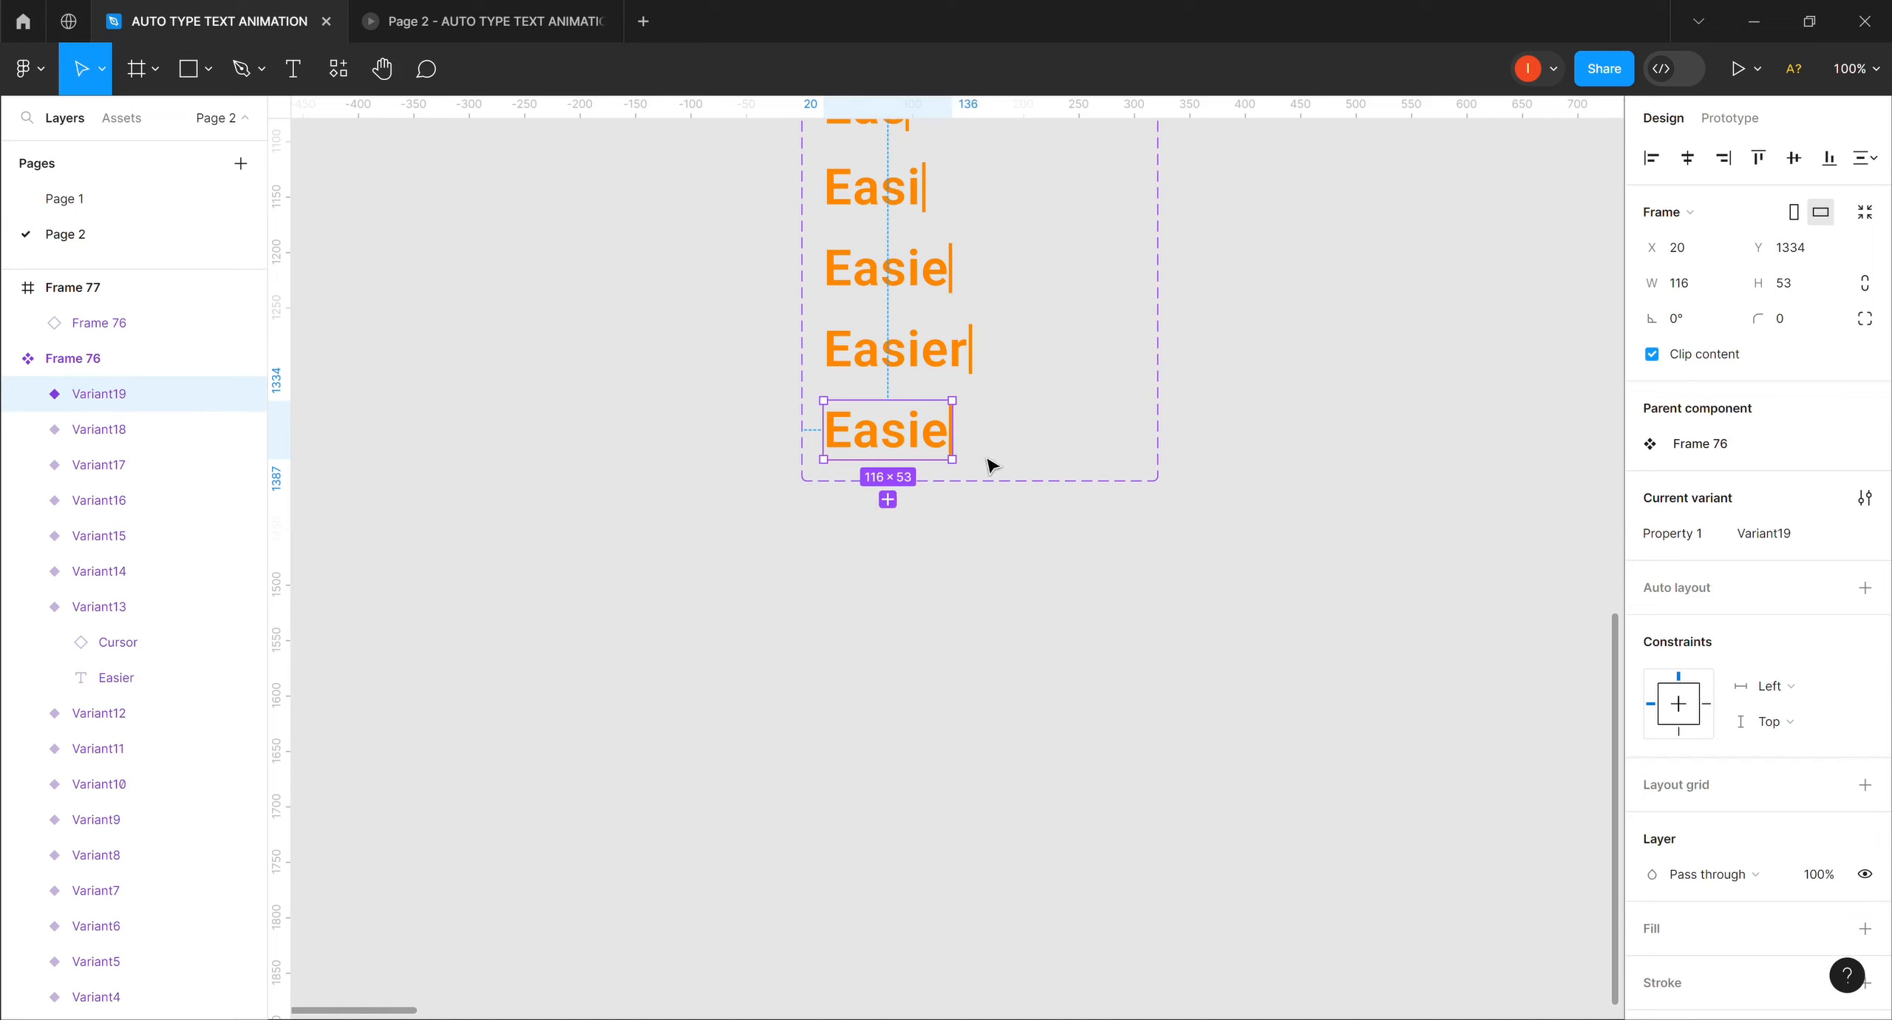
{"action": "left_click", "coordinate": [888, 500]}
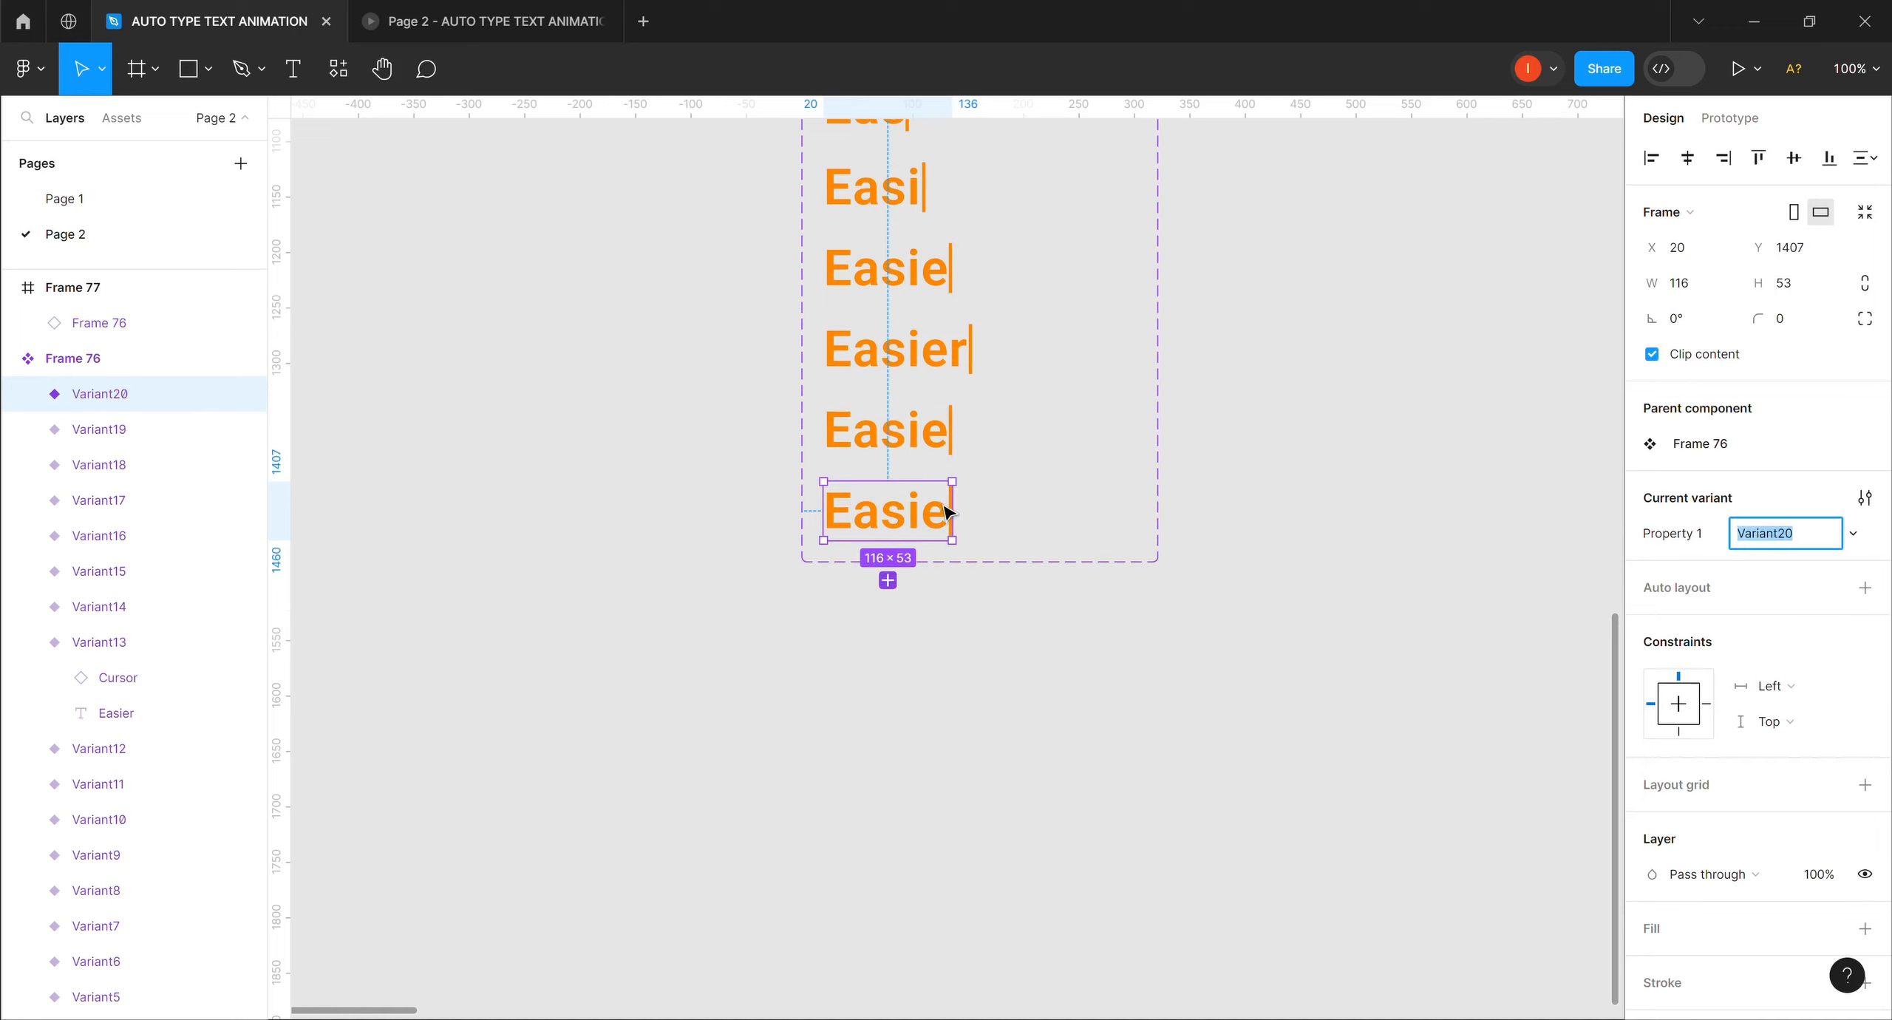
{"action": "left_click", "coordinate": [970, 514]}
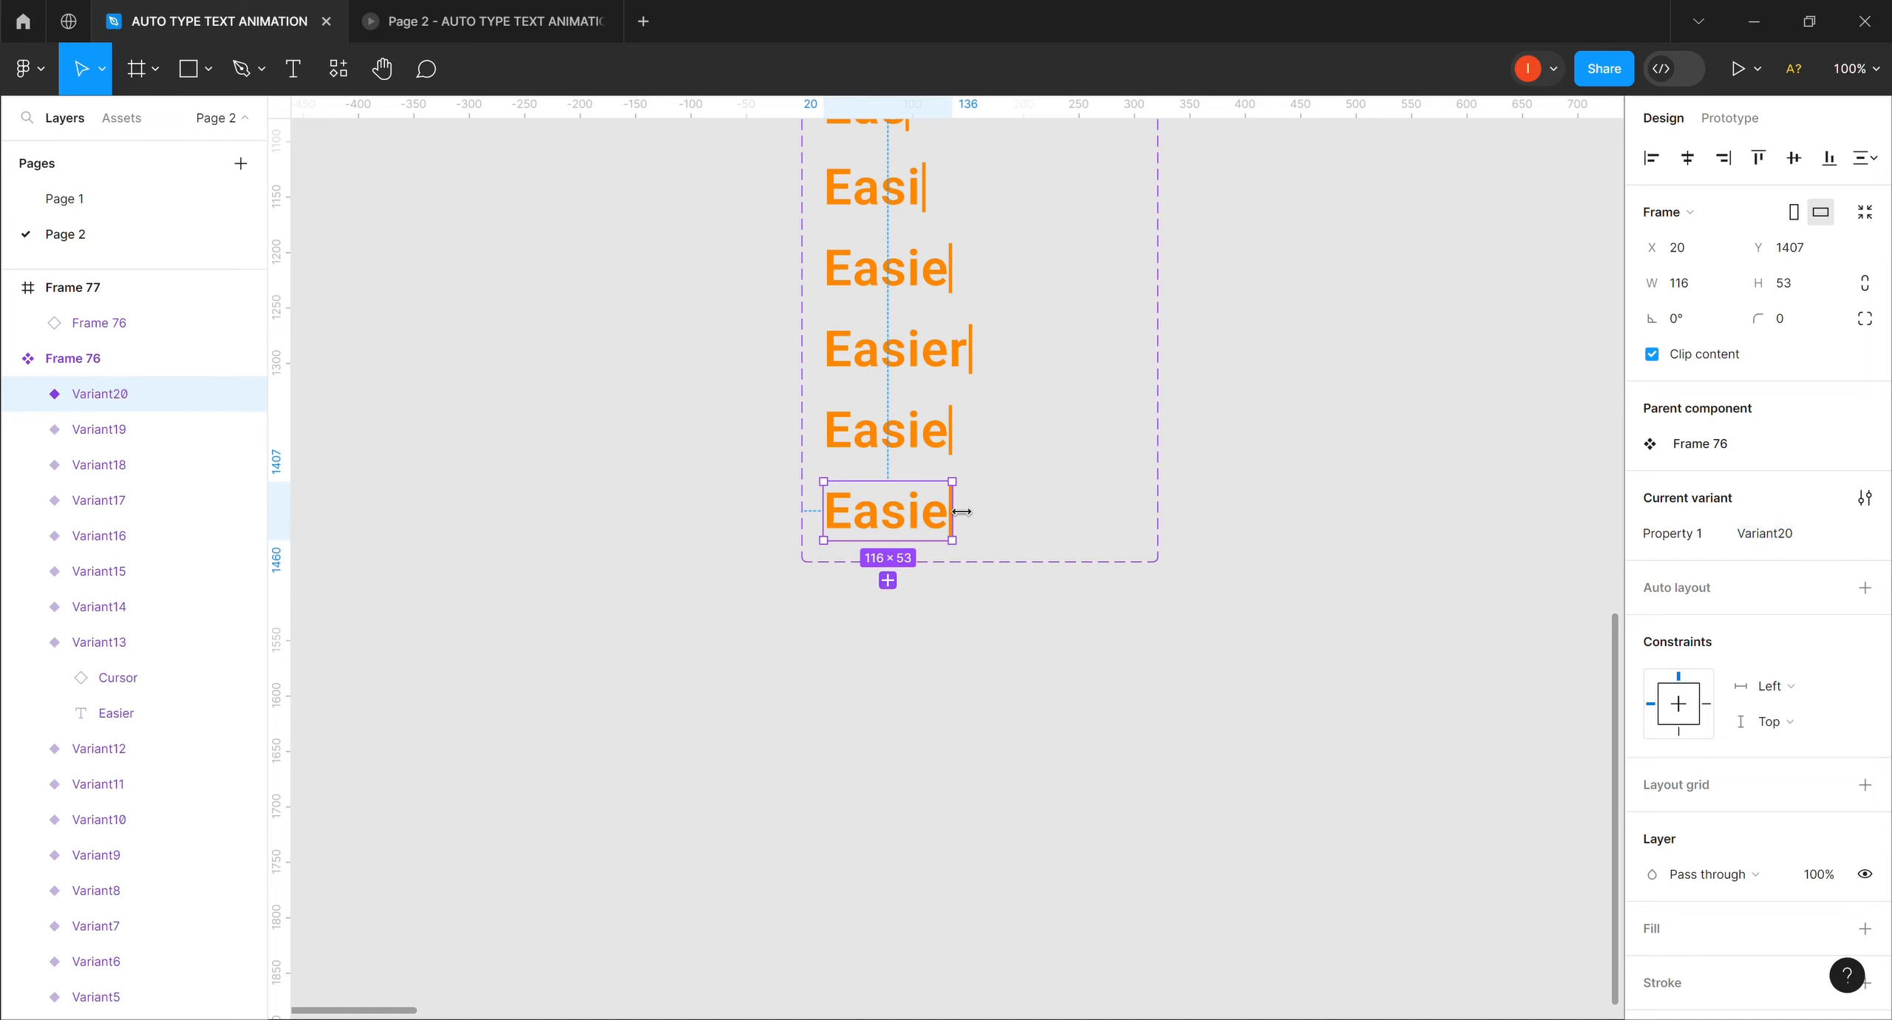
{"action": "left_click_drag", "start_coordinate": [953, 511], "coordinate": [943, 512]}
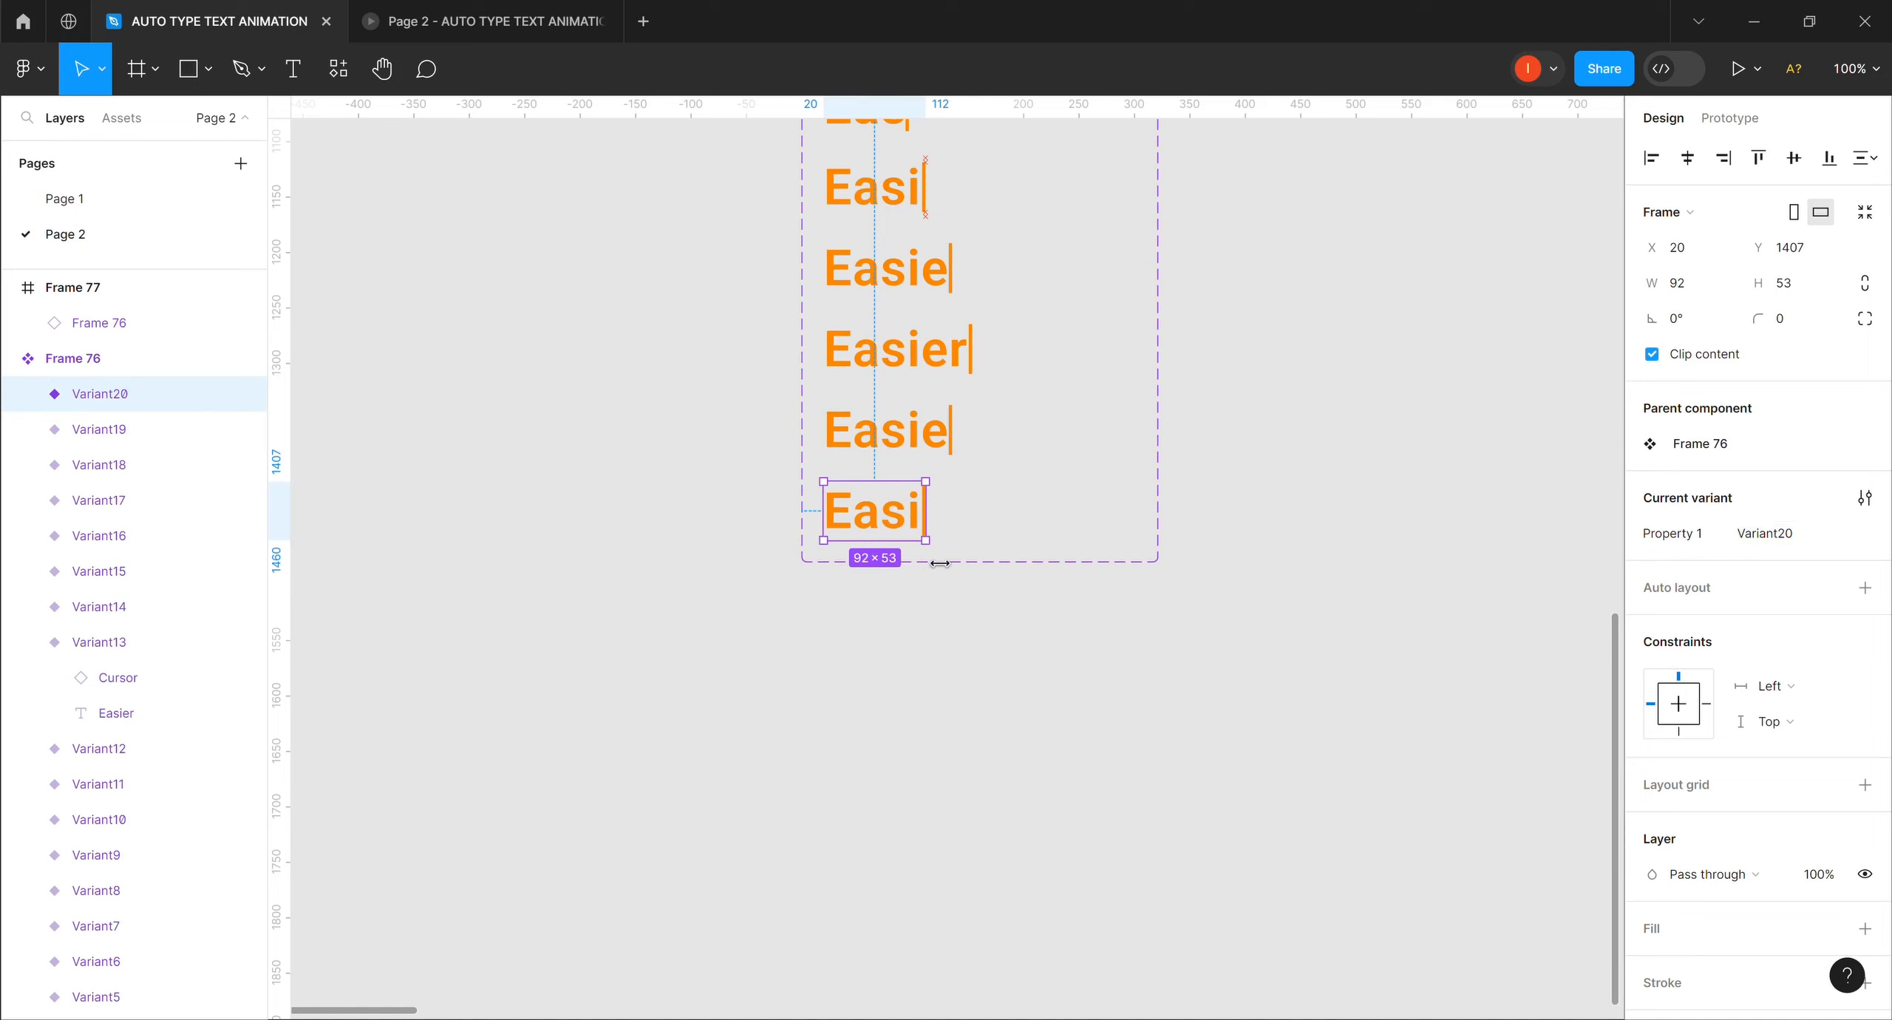
Add two variants below Variant20, narrowed to 77 and 54 so they show "Eas" and "Ea".
{"action": "mouse_move", "coordinate": [886, 580]}
{"action": "left_click", "coordinate": [876, 581]}
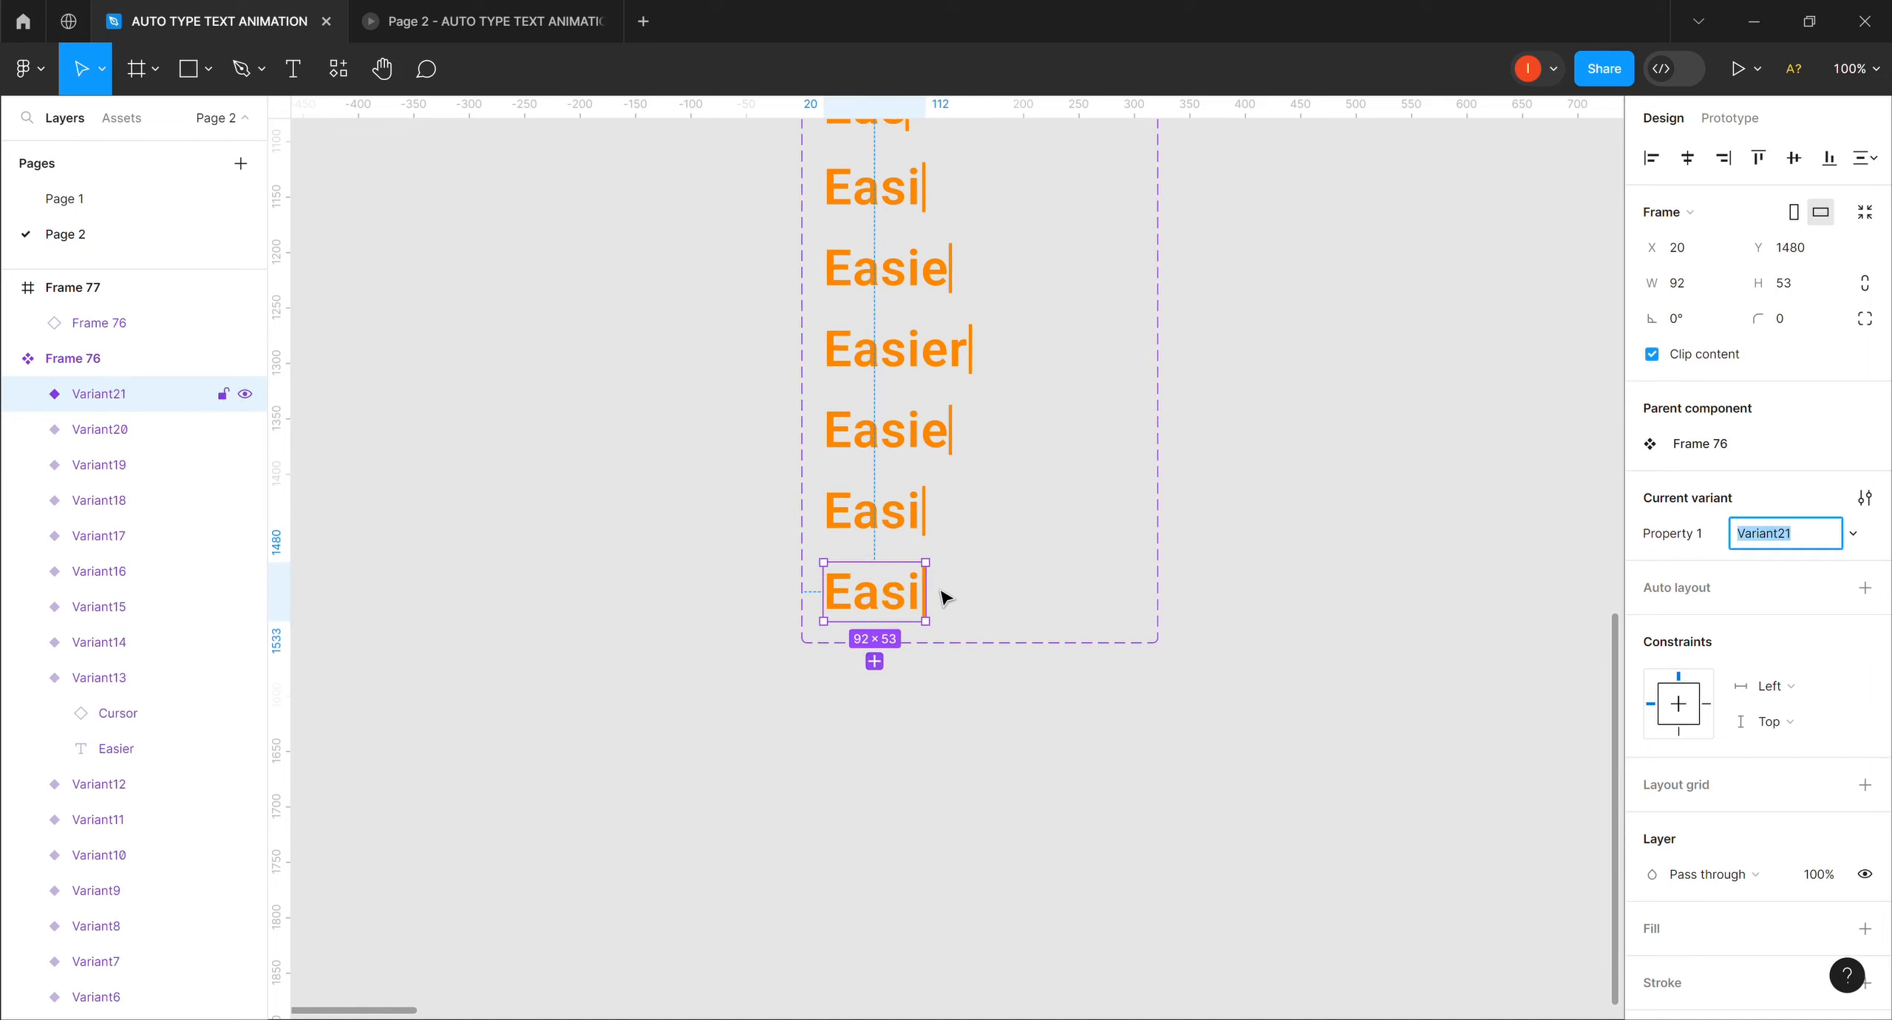
{"action": "left_click_drag", "start_coordinate": [936, 597], "coordinate": [927, 594]}
{"action": "mouse_move", "coordinate": [883, 657]}
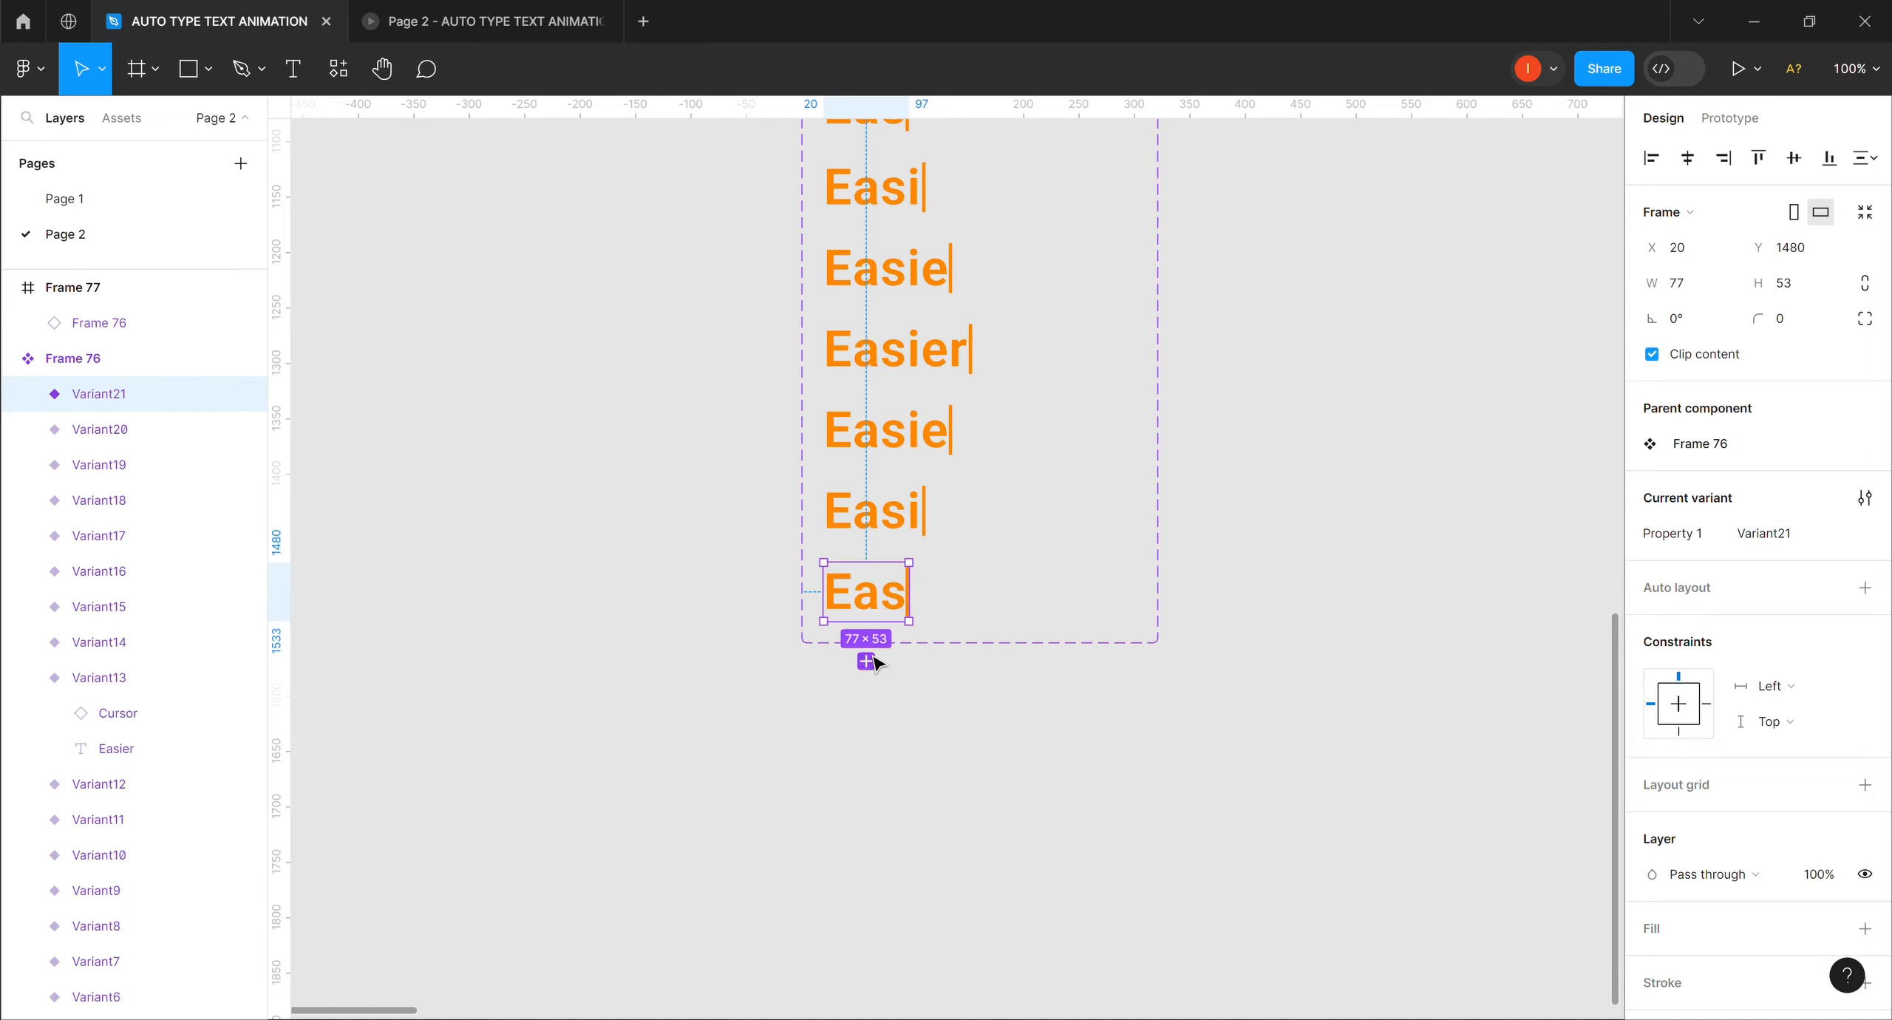
{"action": "left_click", "coordinate": [866, 662]}
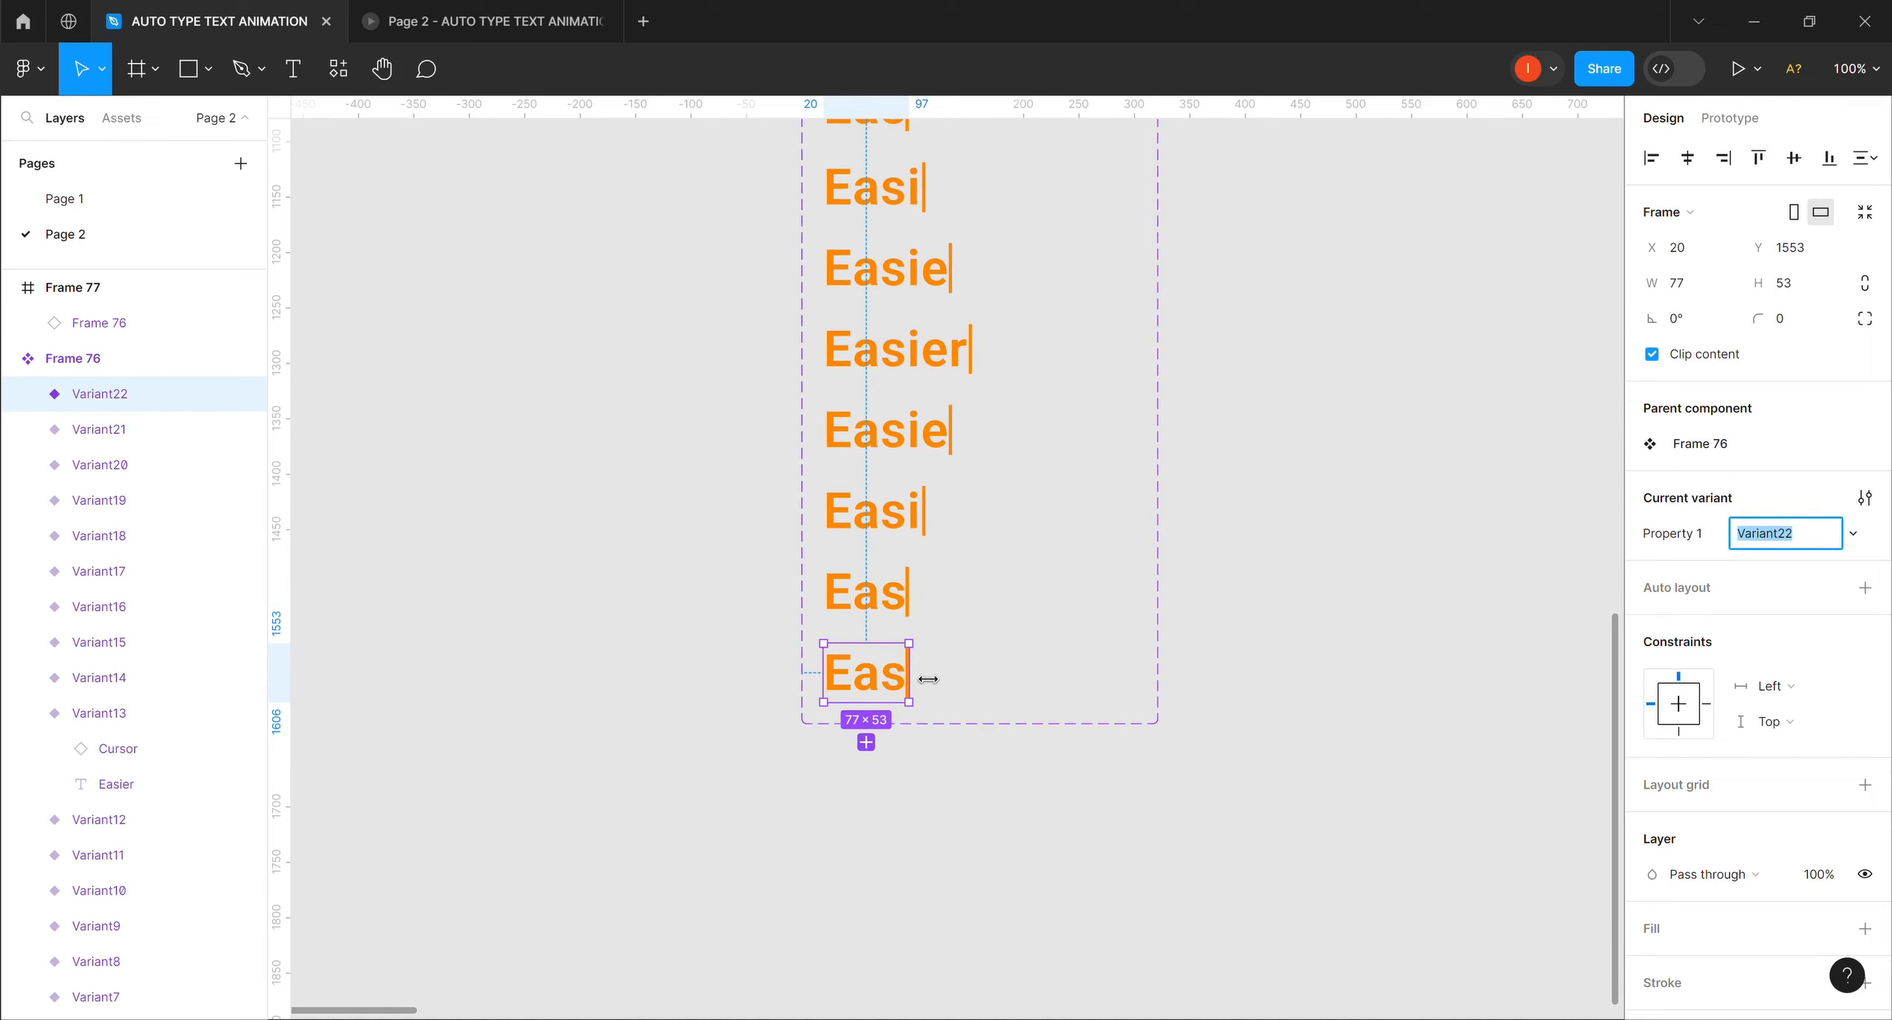
{"action": "key", "text": "Return"}
{"action": "mouse_move", "coordinate": [900, 675]}
{"action": "left_mouse_down"}
{"action": "mouse_move", "coordinate": [883, 675]}
{"action": "mouse_move", "coordinate": [902, 675]}
{"action": "left_mouse_up"}
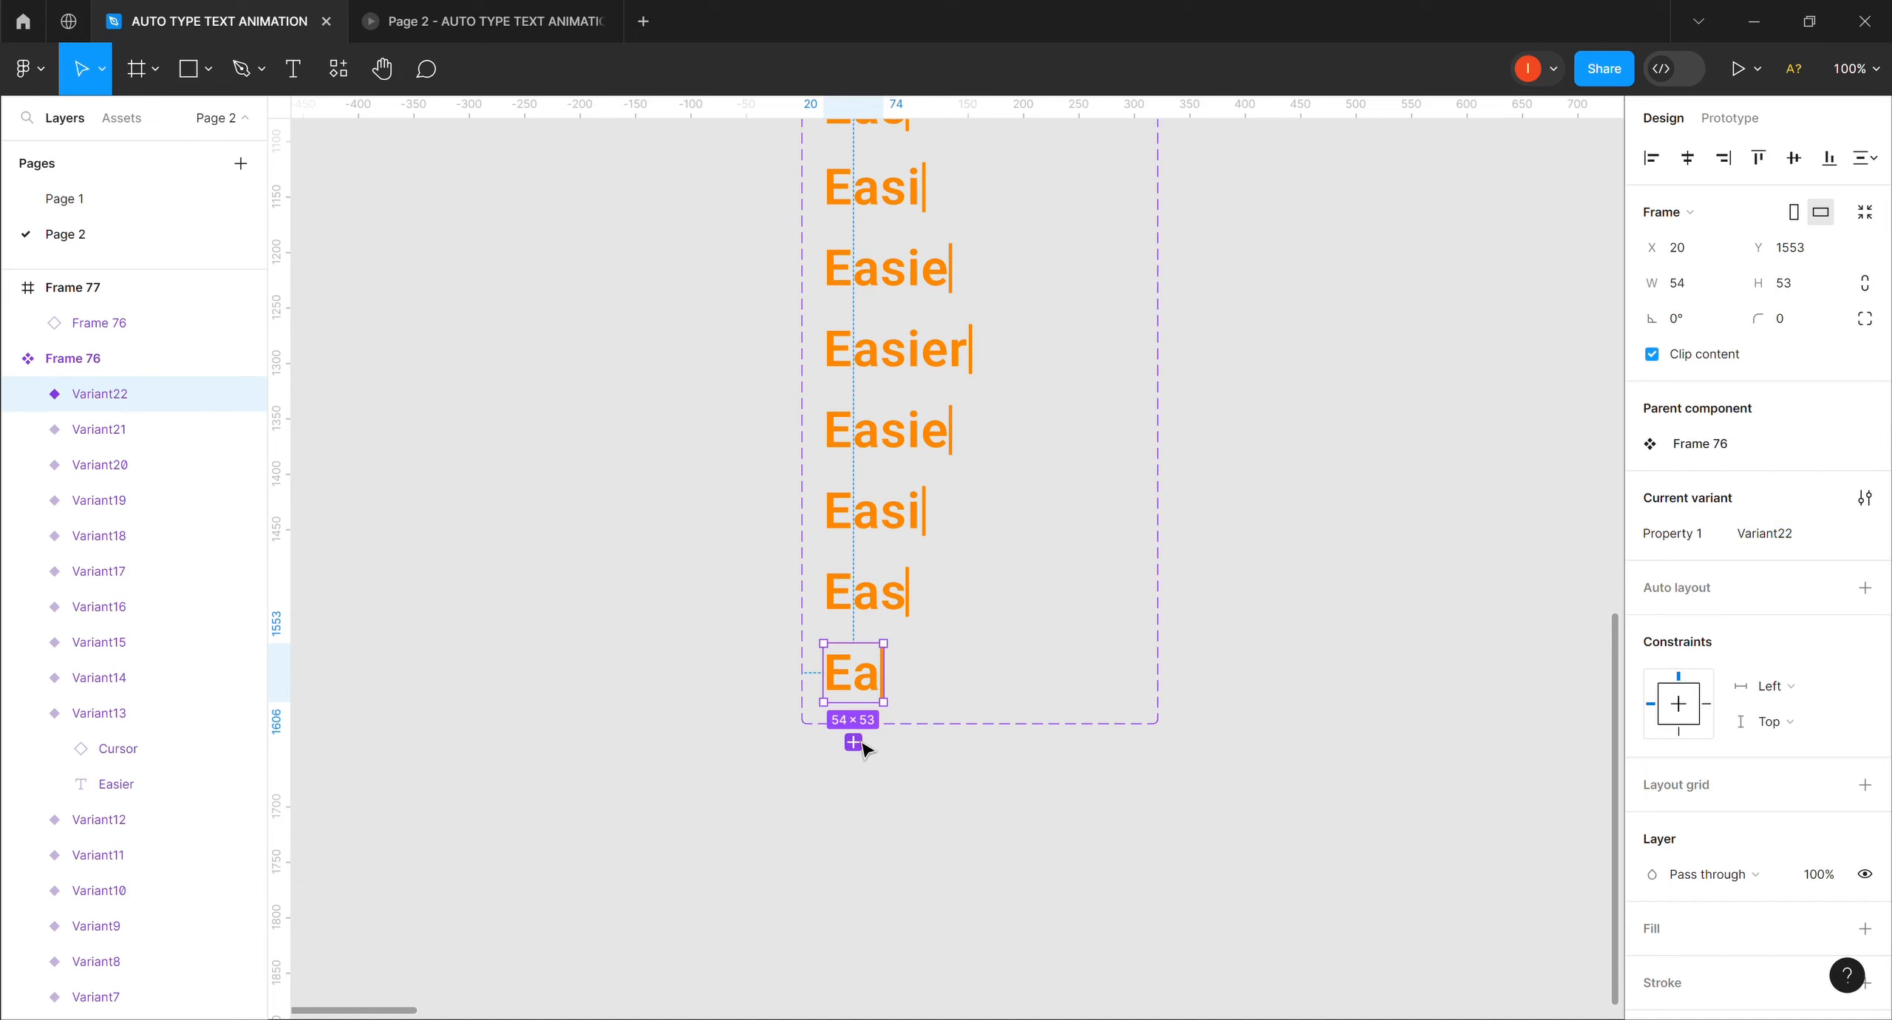
Add two variants below Variant22, narrowed to 31 to show "E" and to 6 to show only the cursor.
{"action": "left_click", "coordinate": [859, 744]}
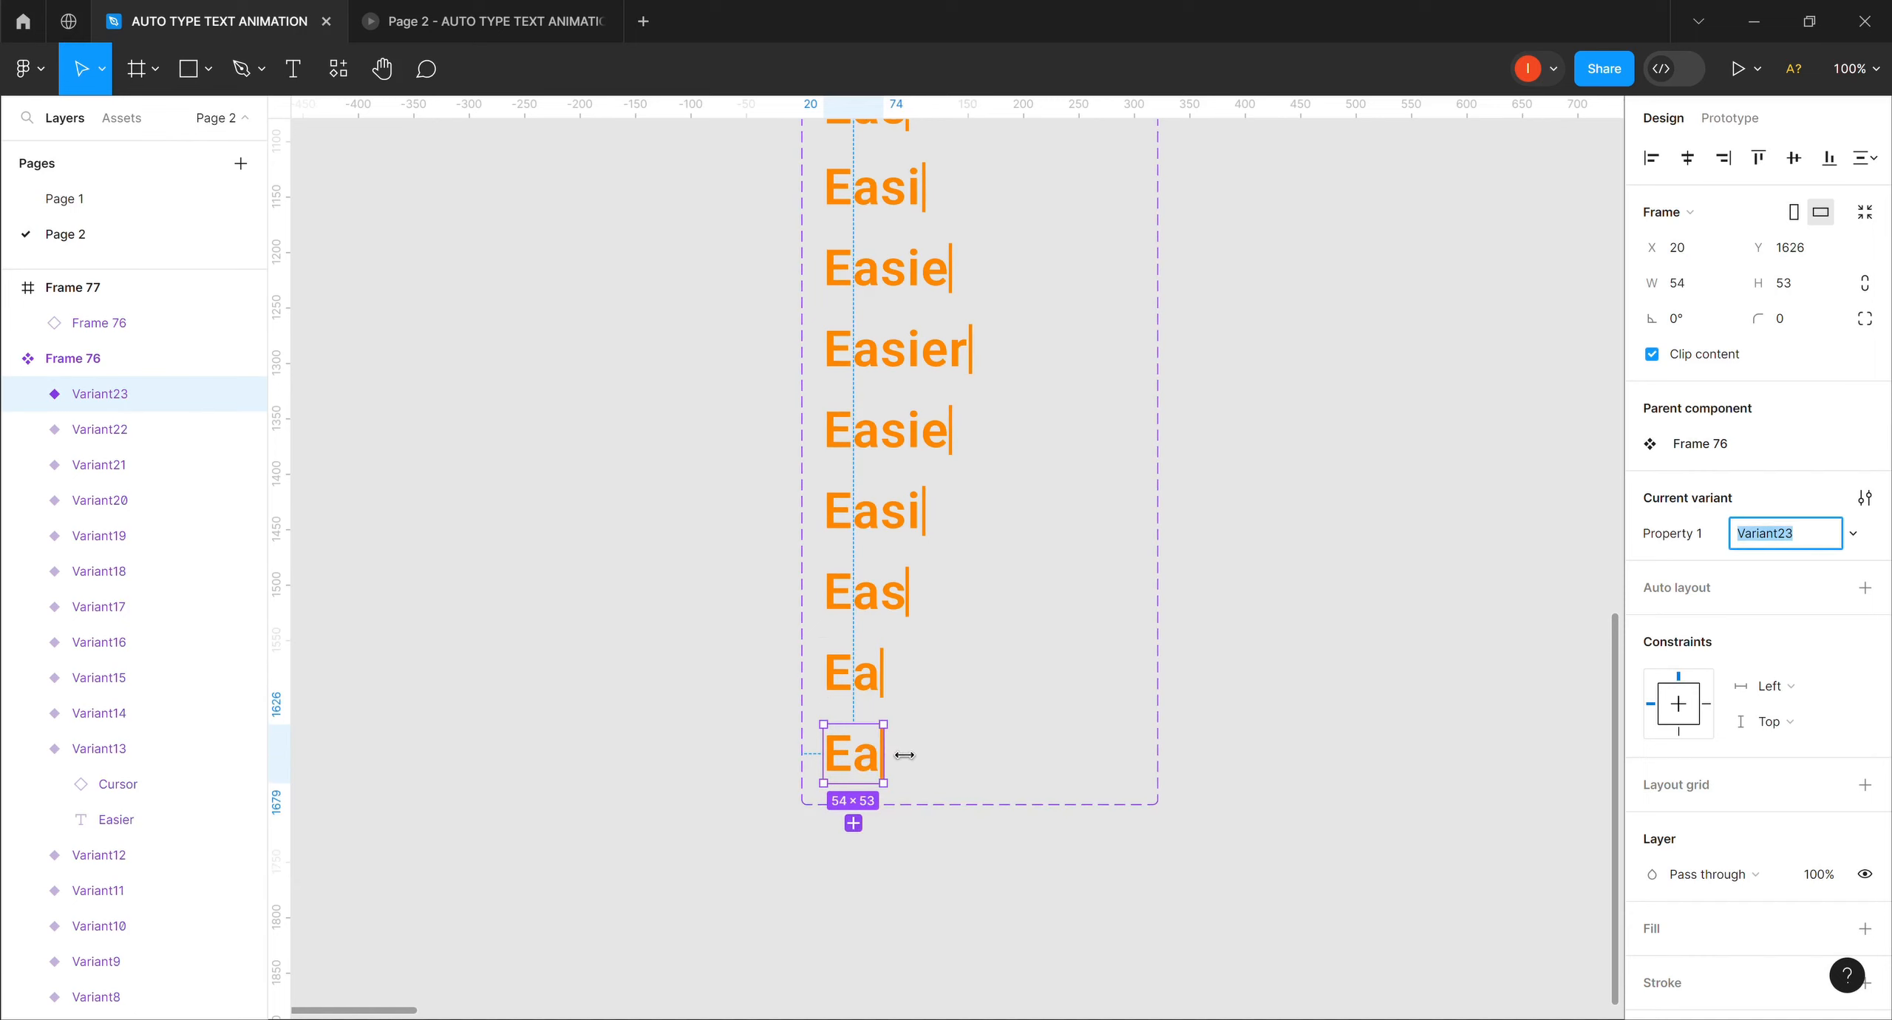
{"action": "left_click_drag", "start_coordinate": [903, 755], "coordinate": [876, 753]}
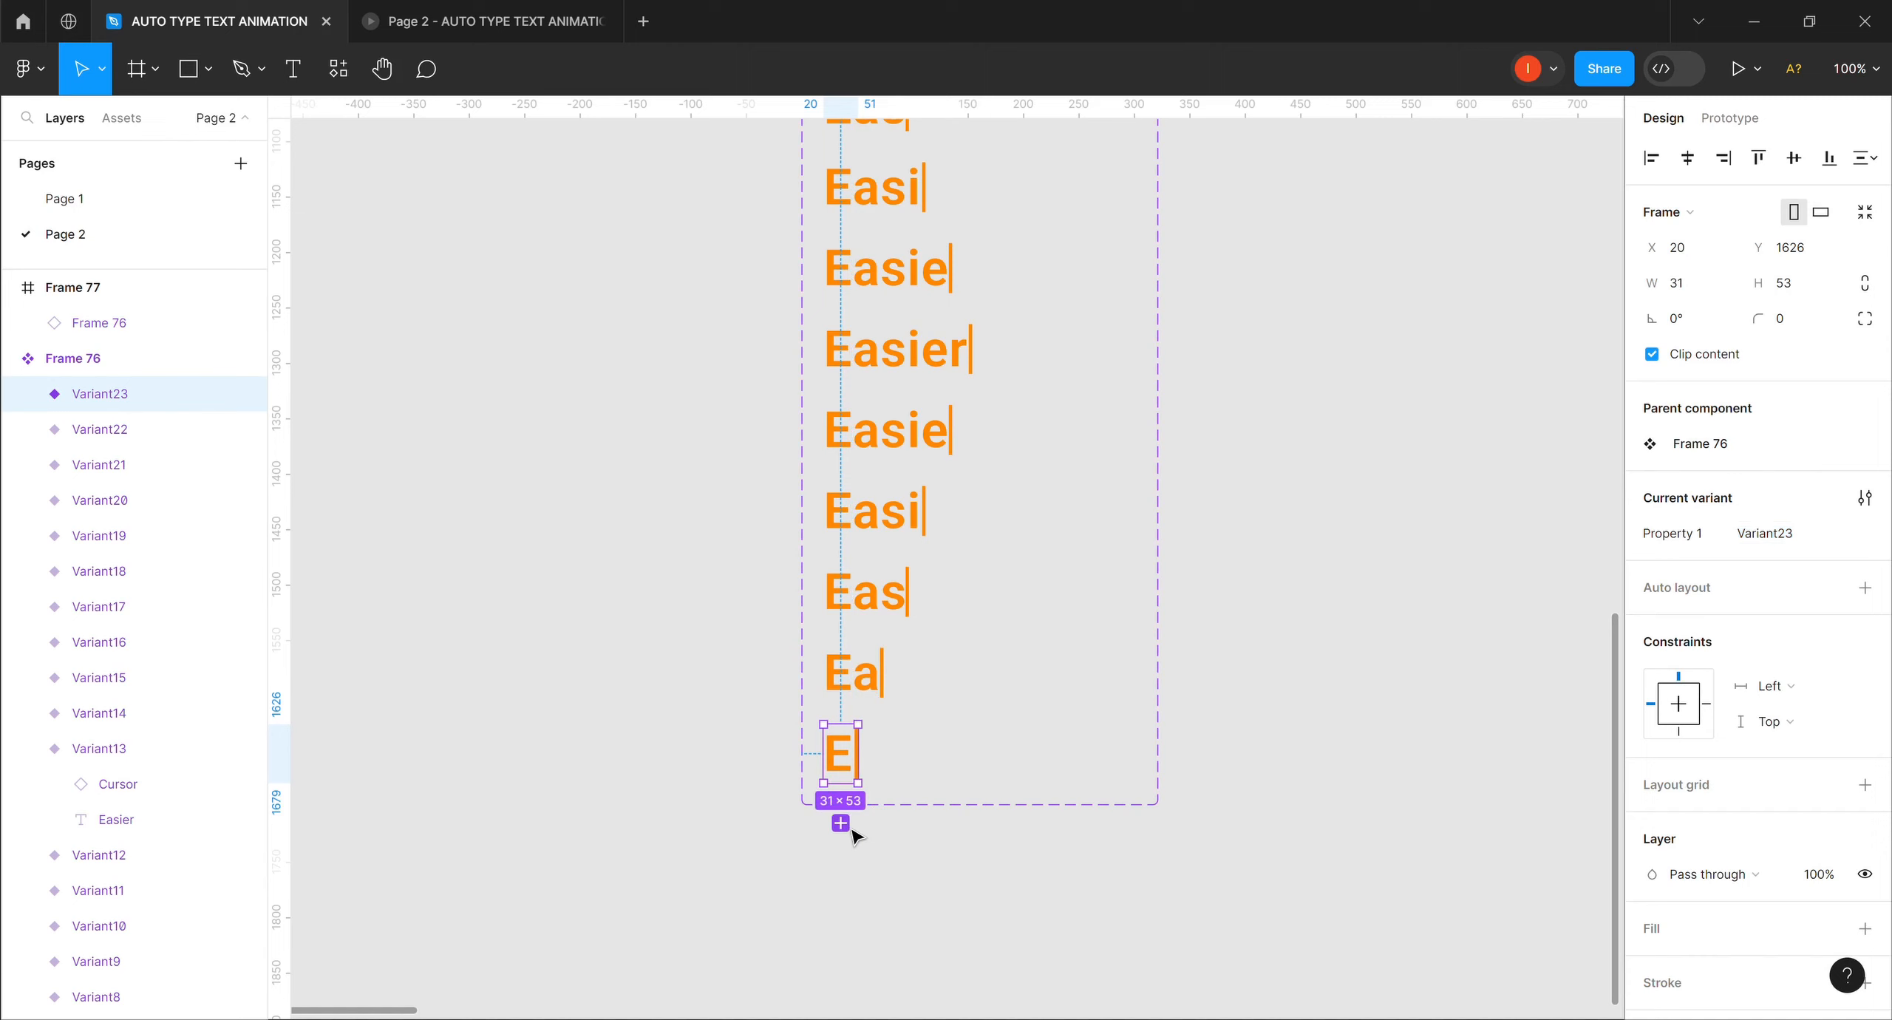
{"action": "left_click", "coordinate": [850, 829]}
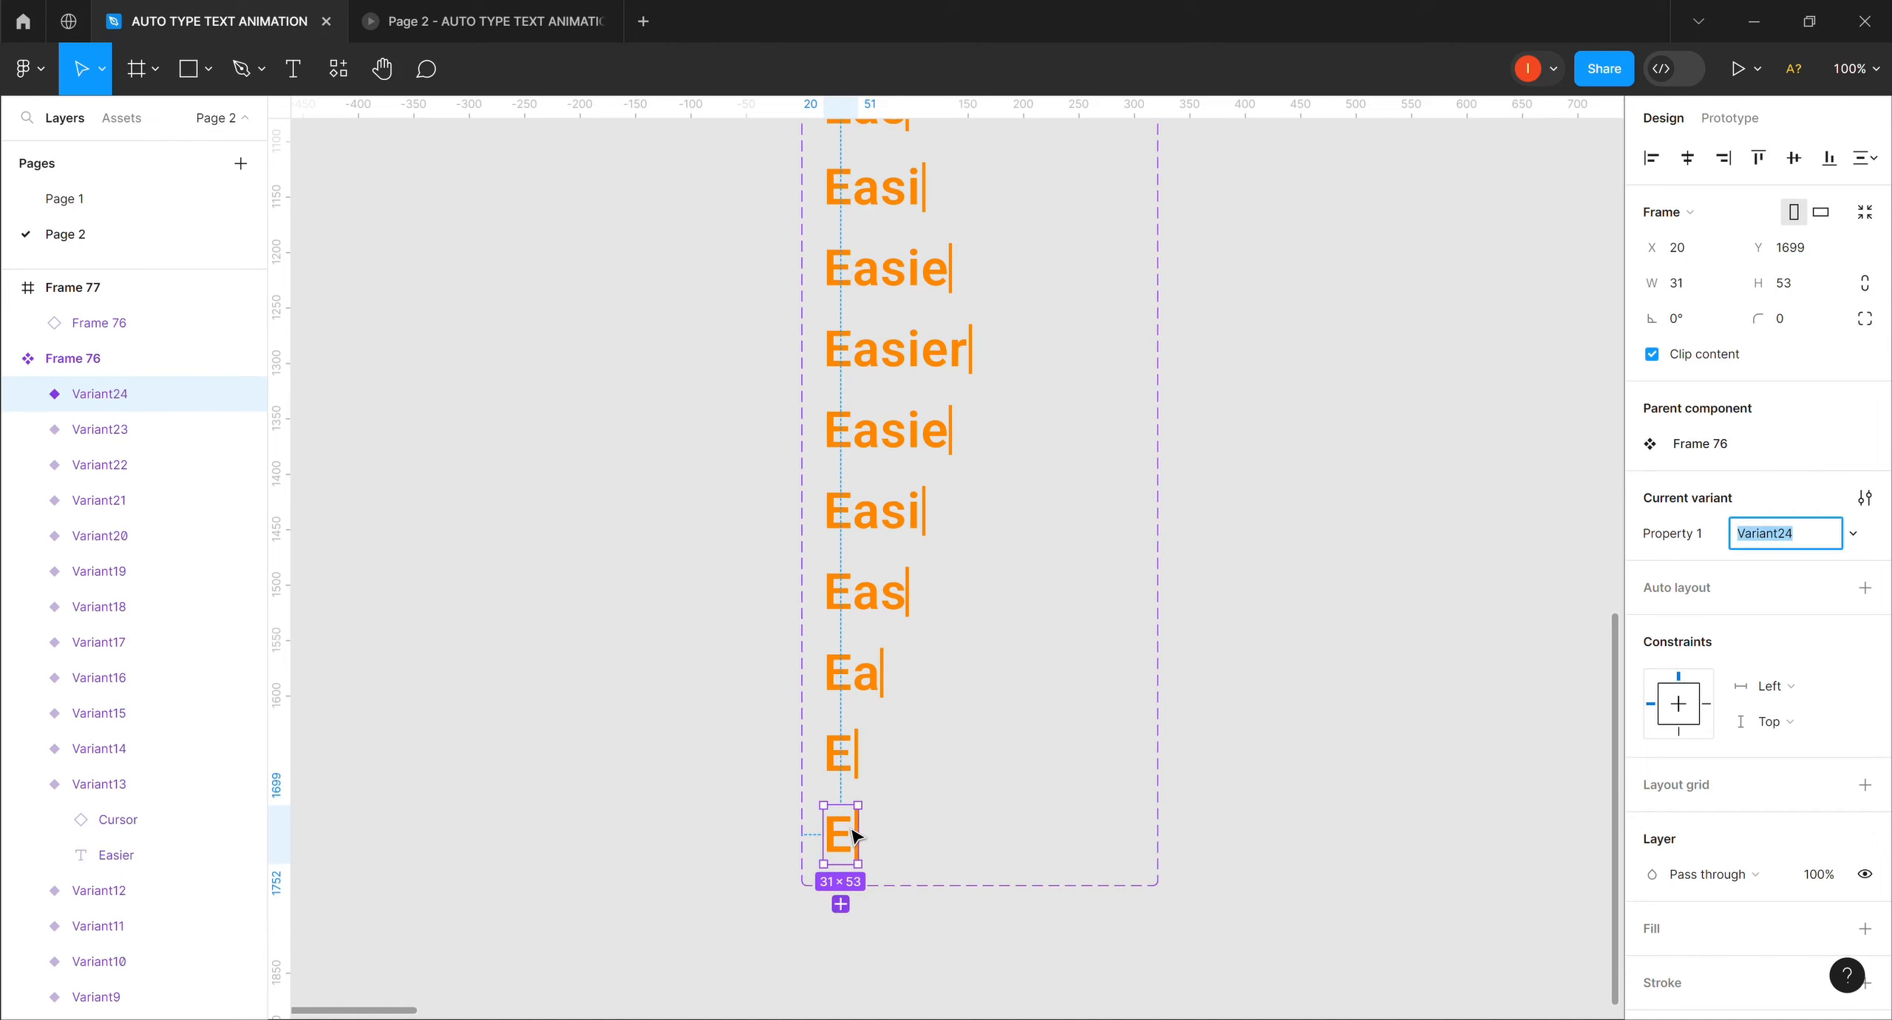
{"action": "key", "text": "Return"}
{"action": "left_click_drag", "start_coordinate": [861, 837], "coordinate": [847, 838]}
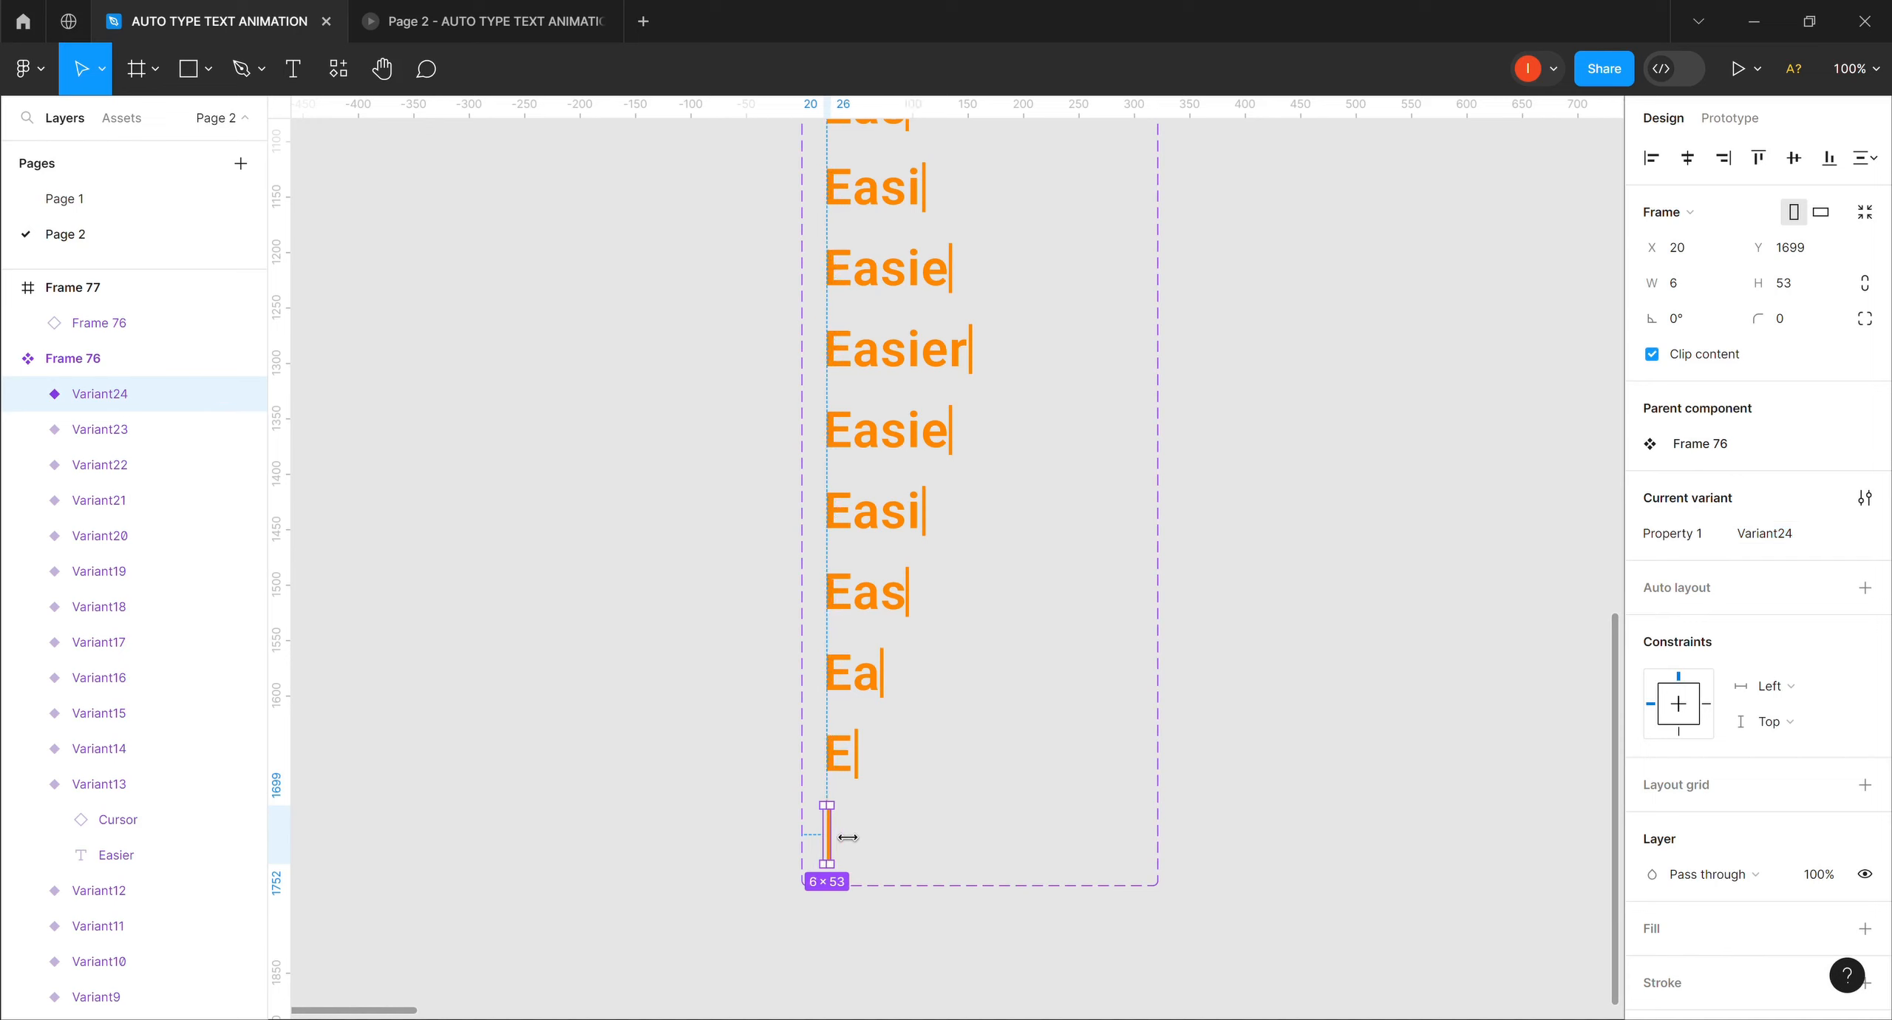
{"action": "left_click", "coordinate": [990, 805]}
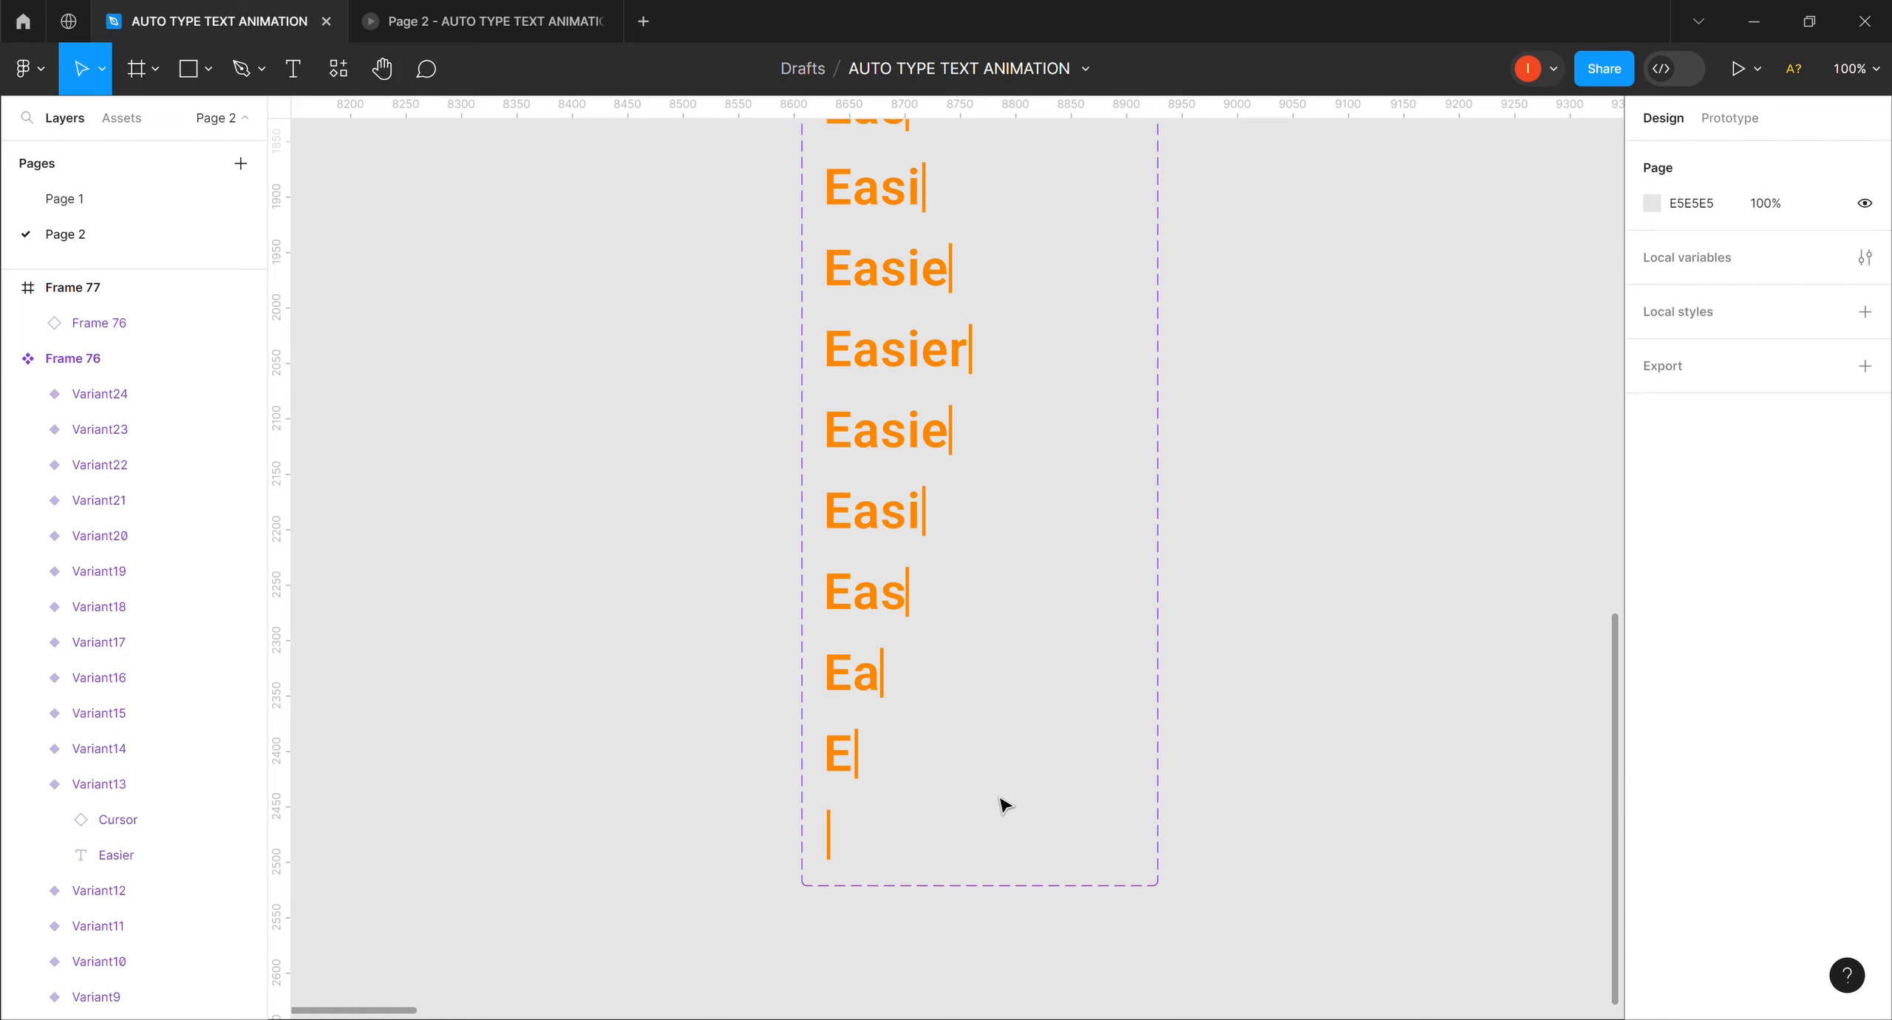
Retarget Variant12's after-delay prototype interaction so it changes to Variant13.
{"action": "scroll", "coordinate": [1587, 649], "scroll_direction": "up", "scroll_amount": 5}
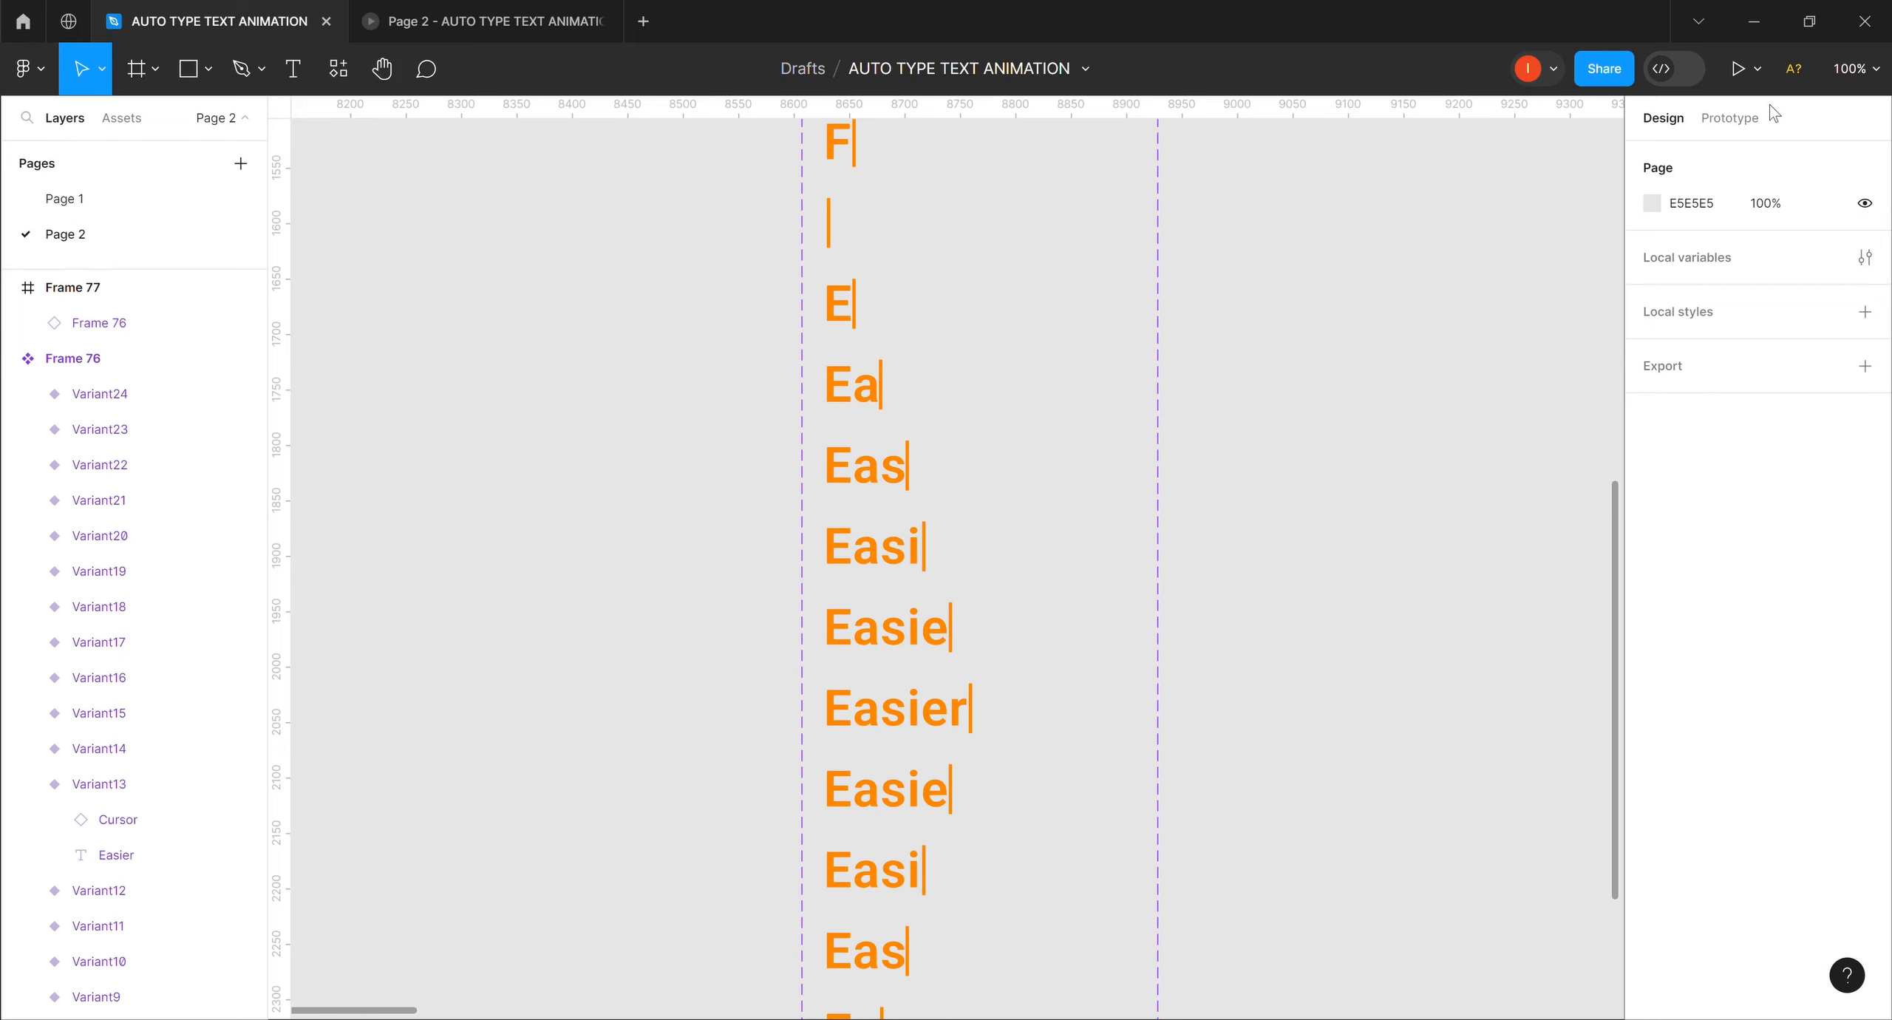
{"action": "left_click", "coordinate": [1744, 118]}
{"action": "scroll", "coordinate": [1388, 273], "scroll_direction": "up", "scroll_amount": 3}
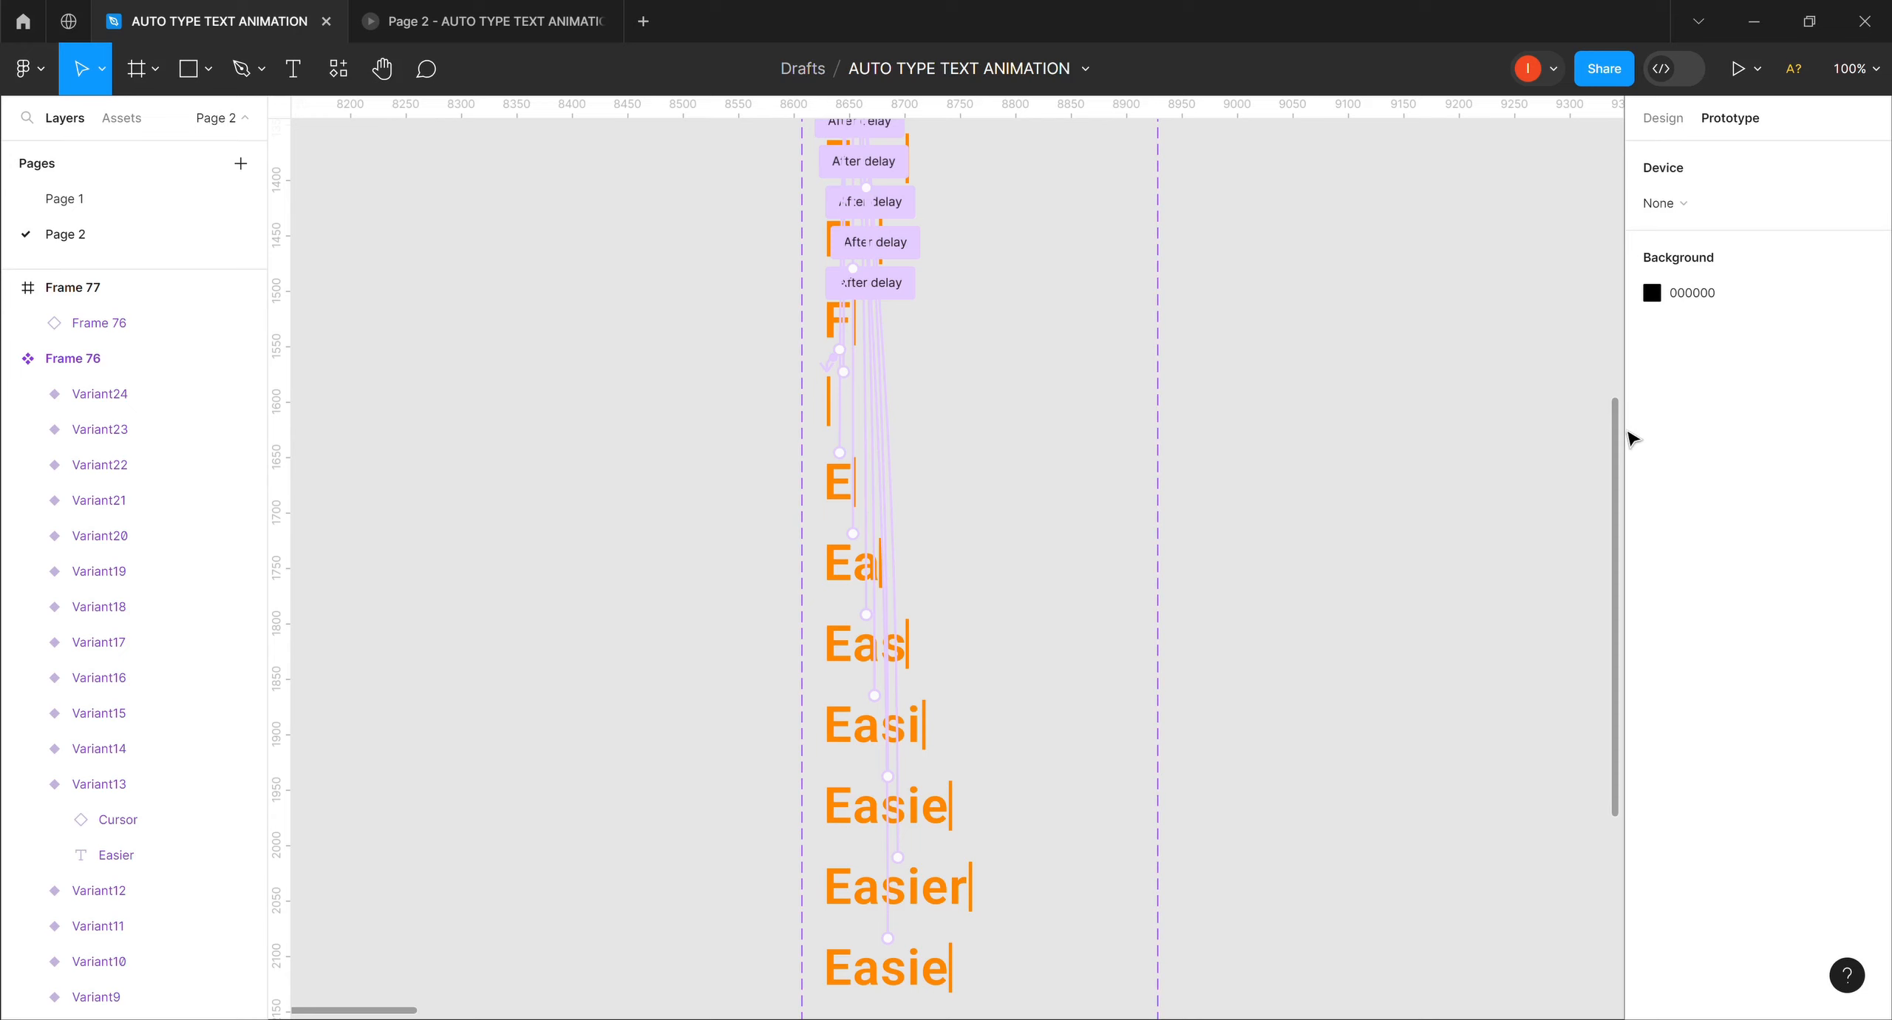
{"action": "left_click_drag", "start_coordinate": [1622, 436], "coordinate": [1621, 565]}
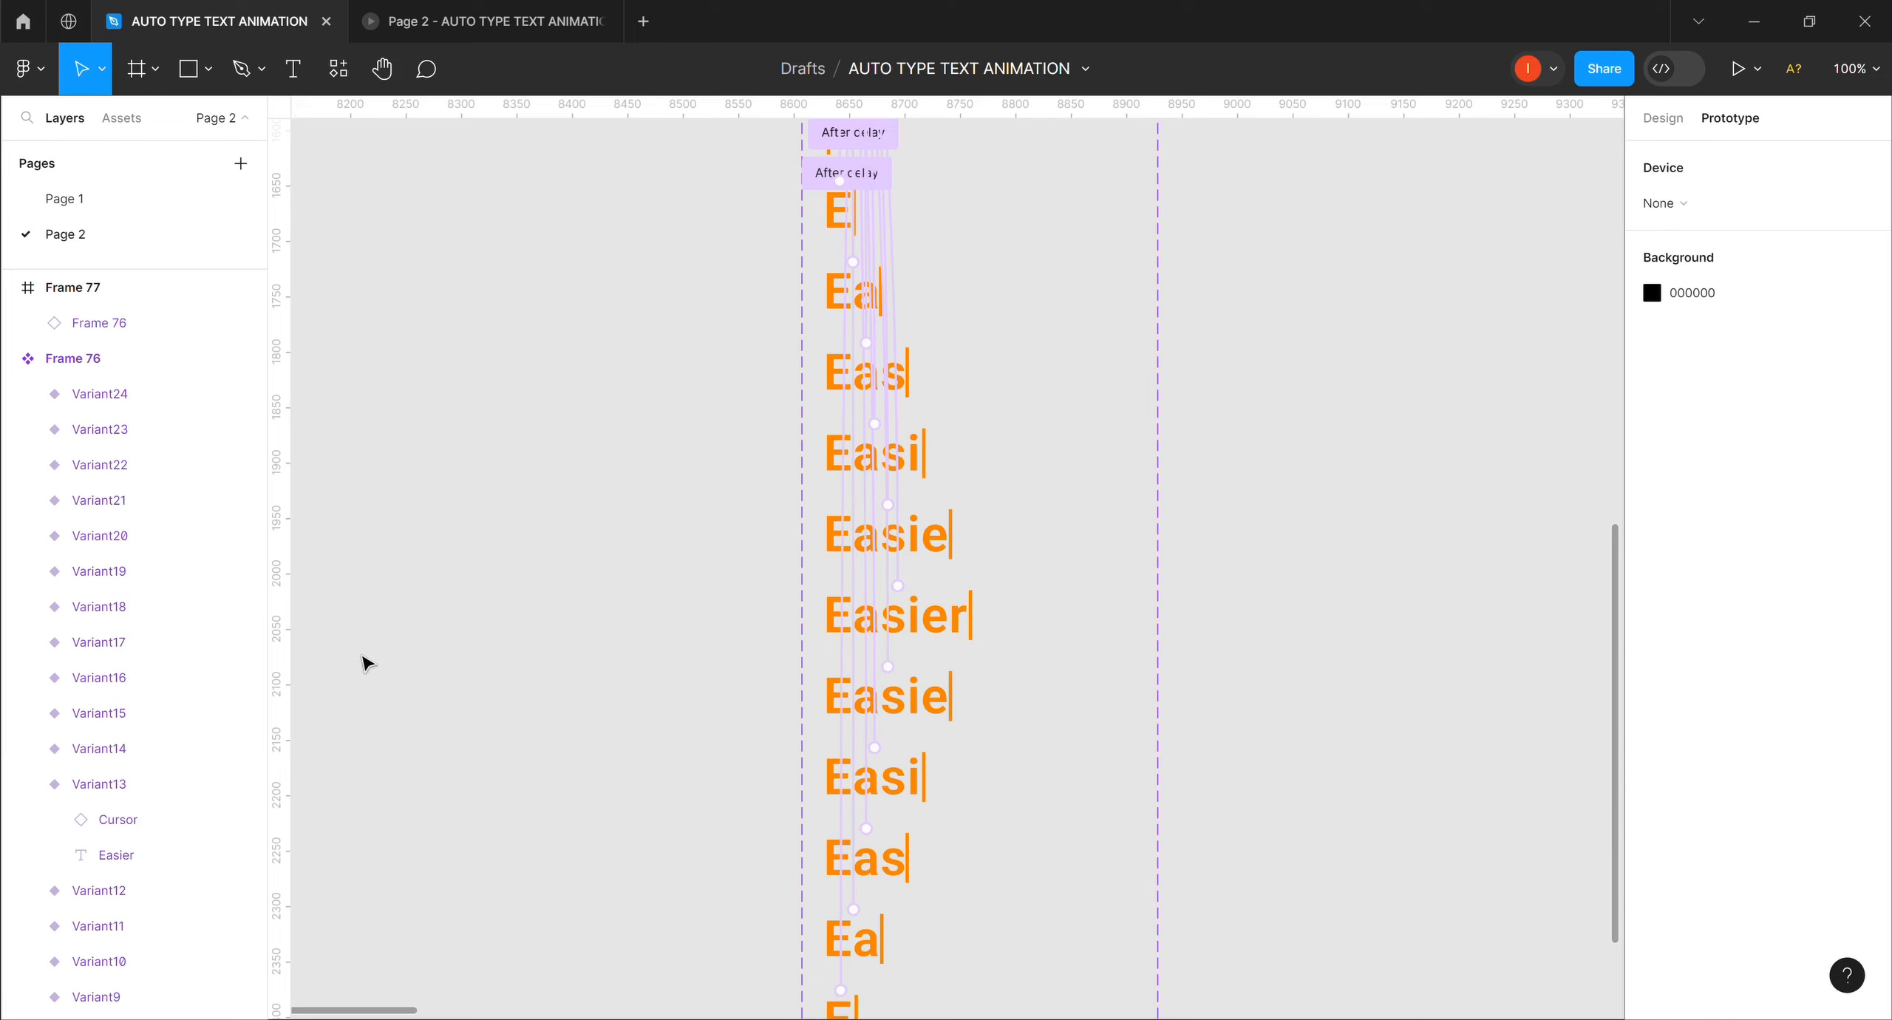
{"action": "left_click", "coordinate": [116, 891]}
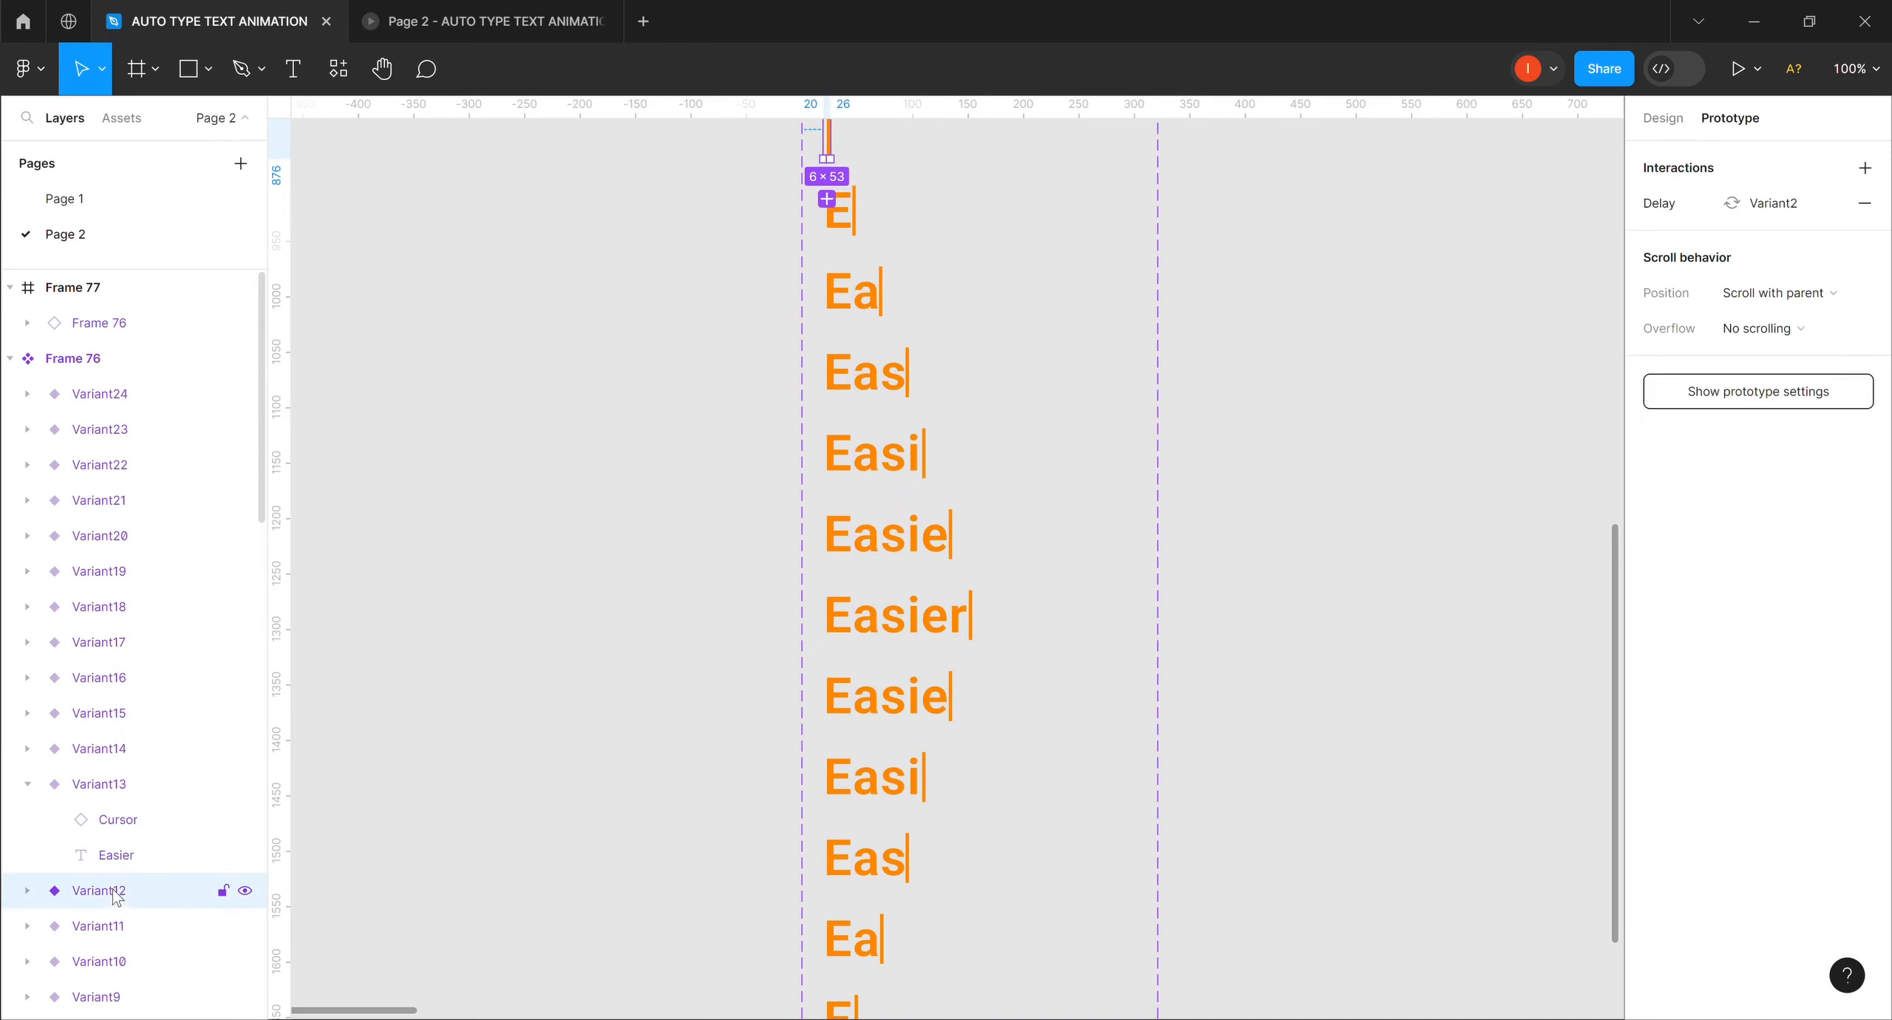
{"action": "left_click", "coordinate": [1765, 209]}
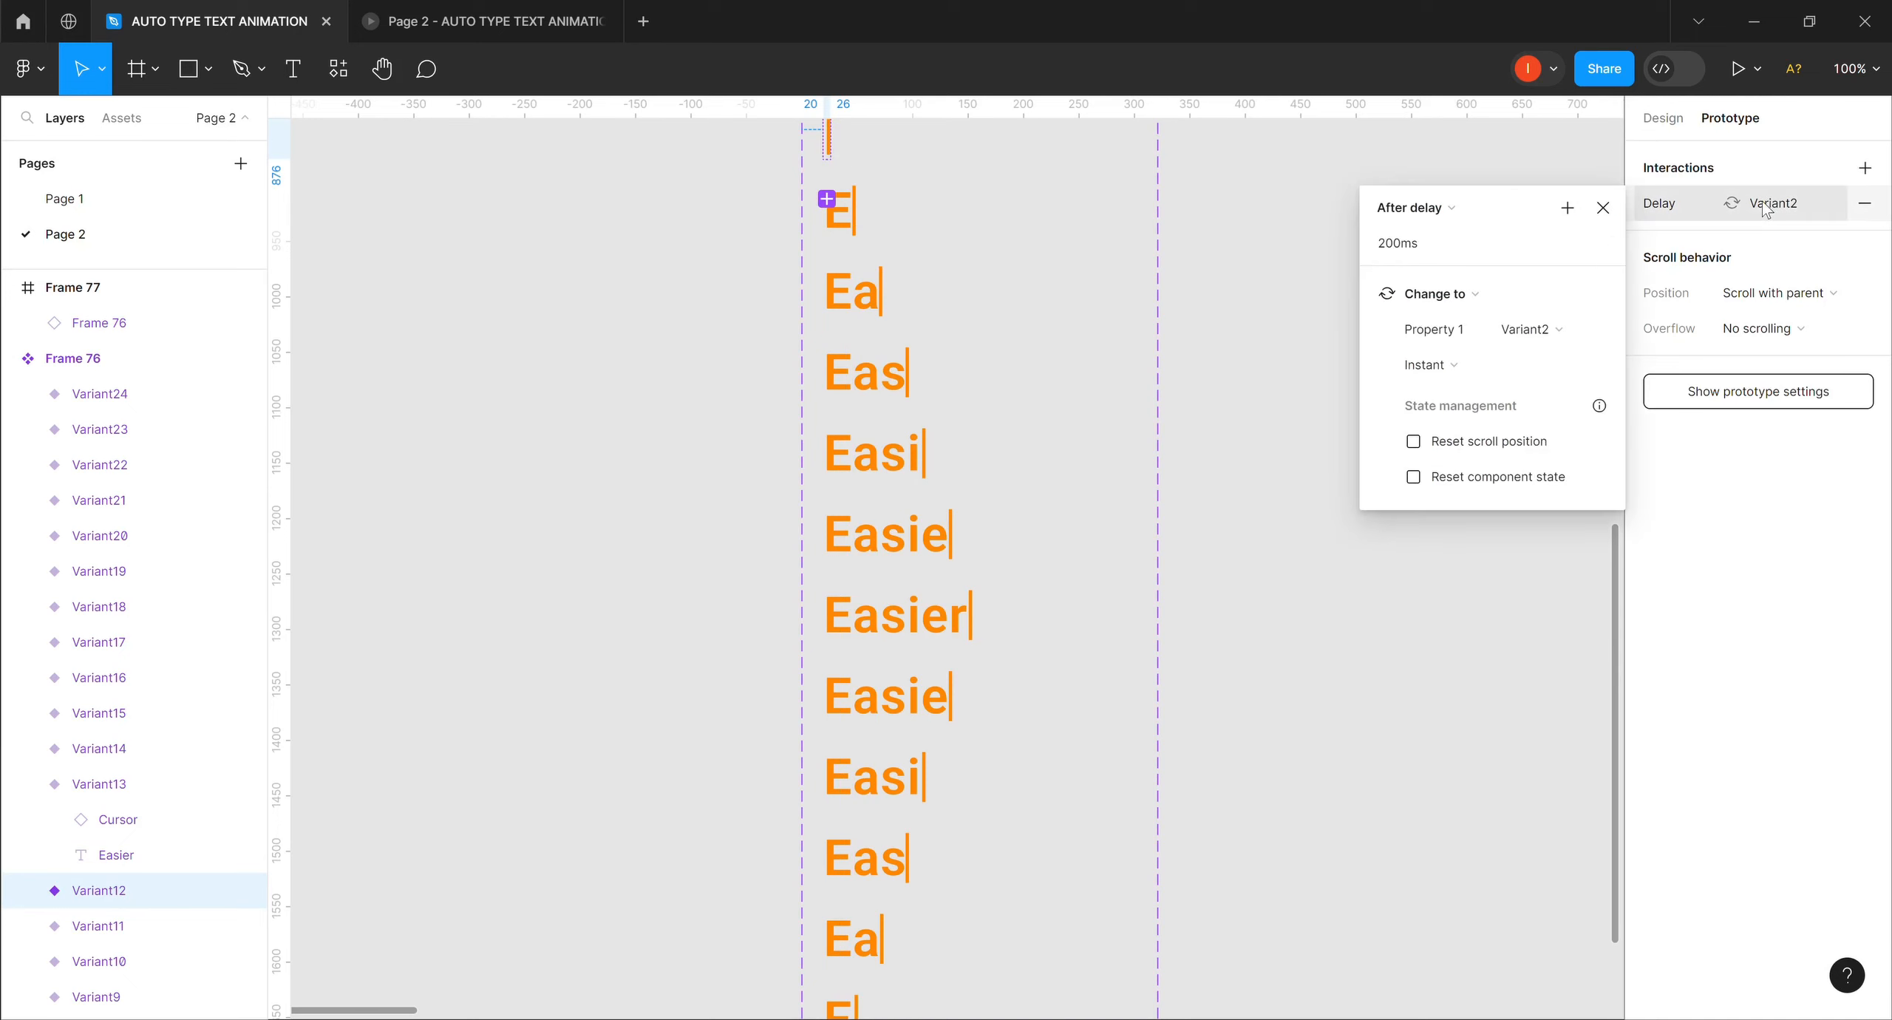
{"action": "left_click", "coordinate": [1592, 334]}
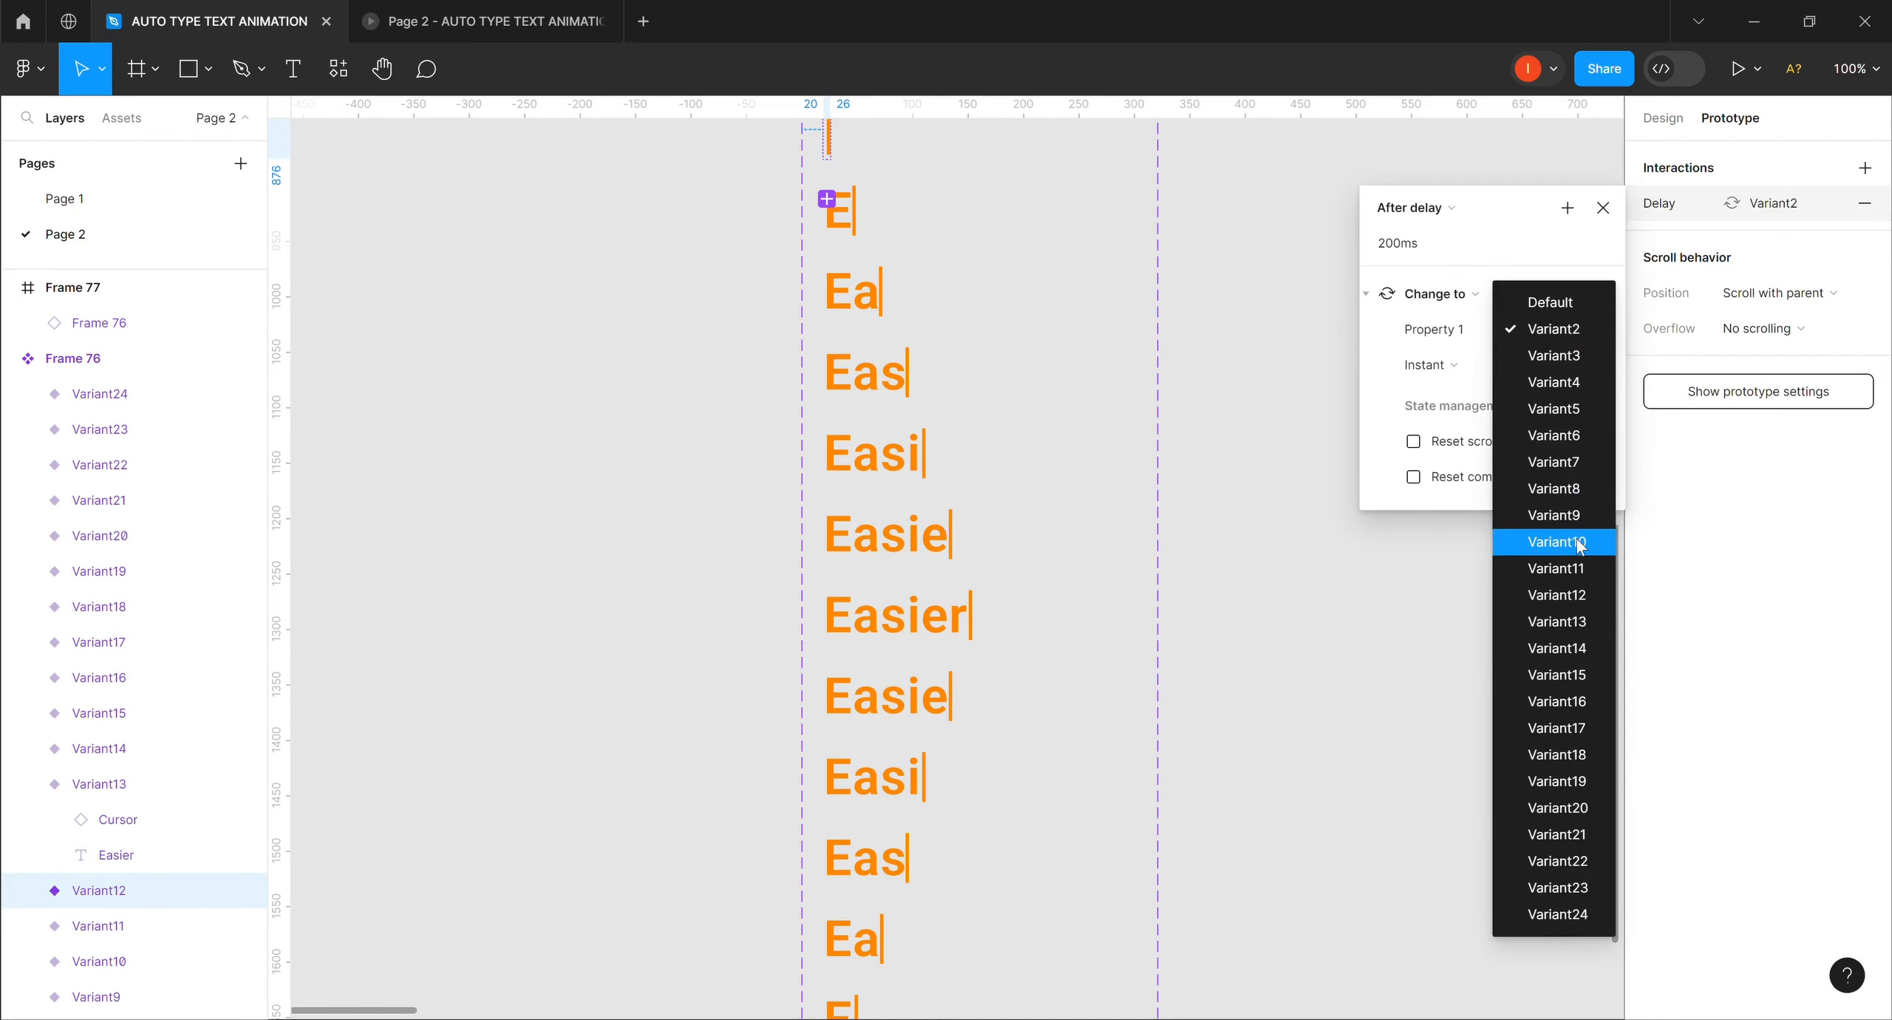
{"action": "left_click", "coordinate": [1552, 623]}
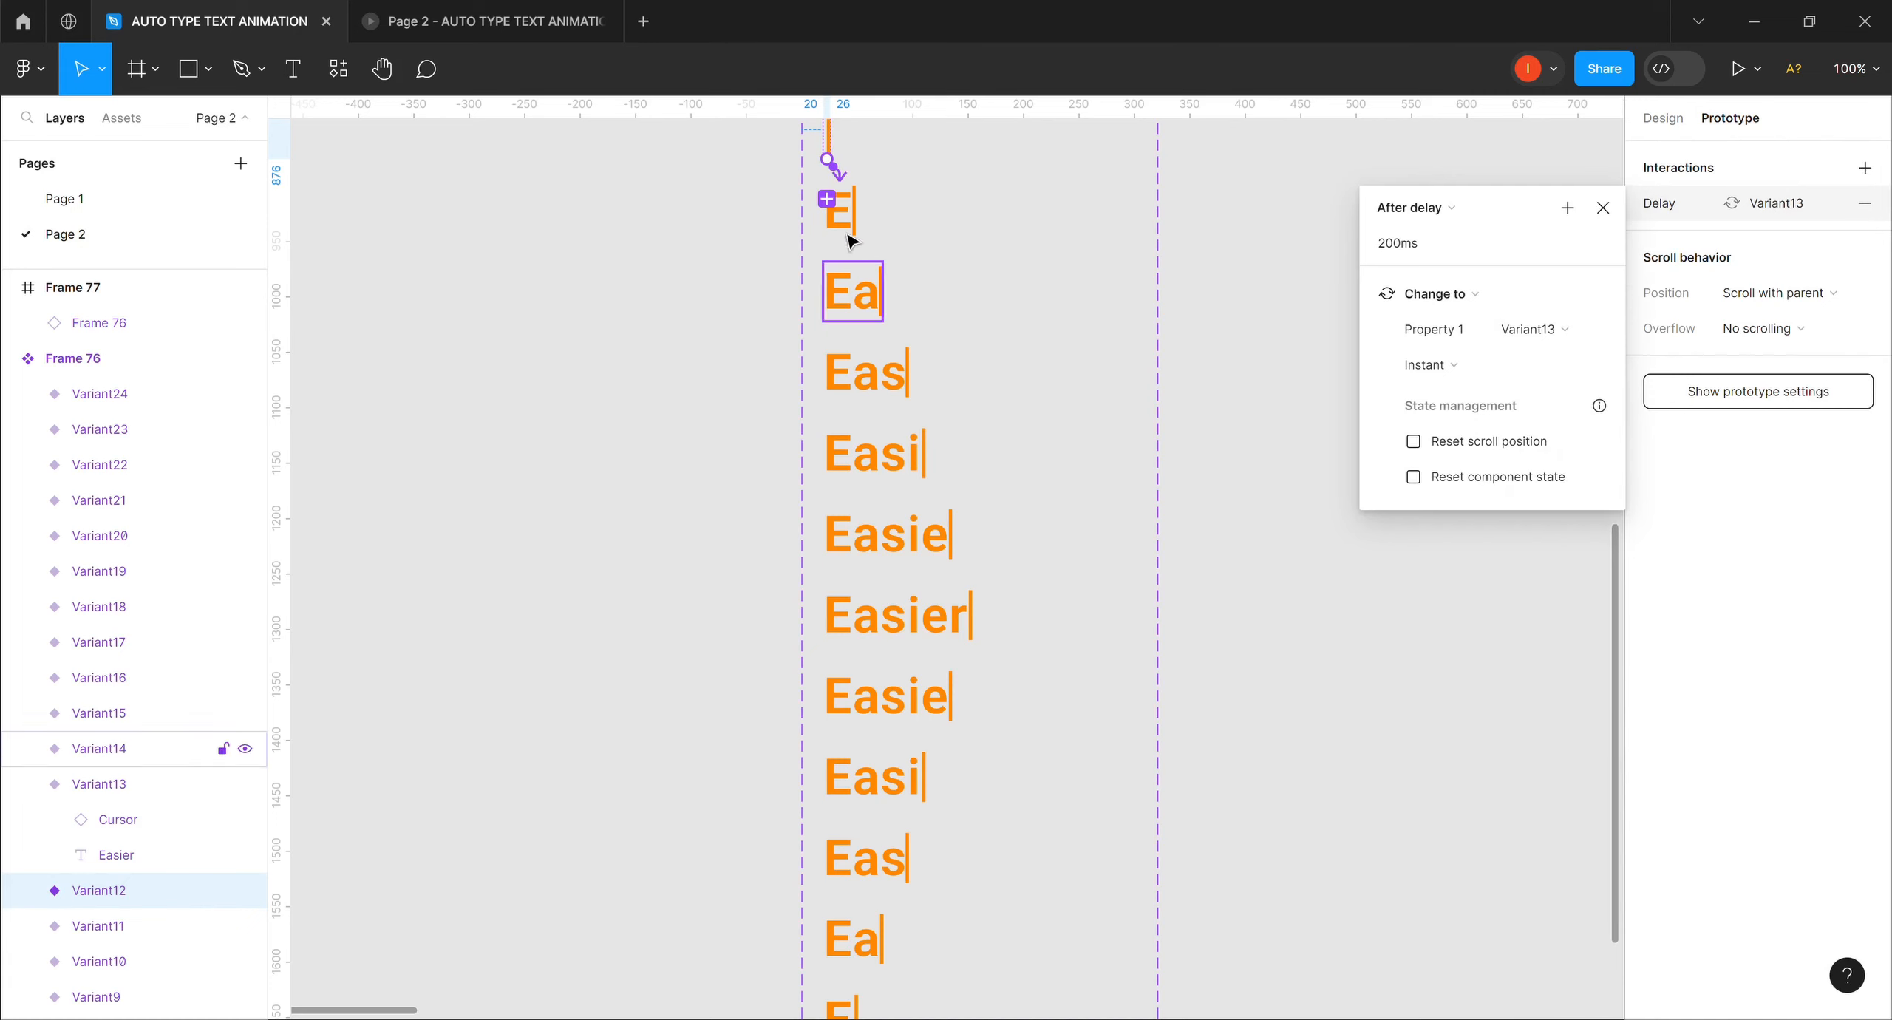
Retarget Variant13's after-delay interaction so it changes to Variant14.
{"action": "left_click", "coordinate": [132, 791]}
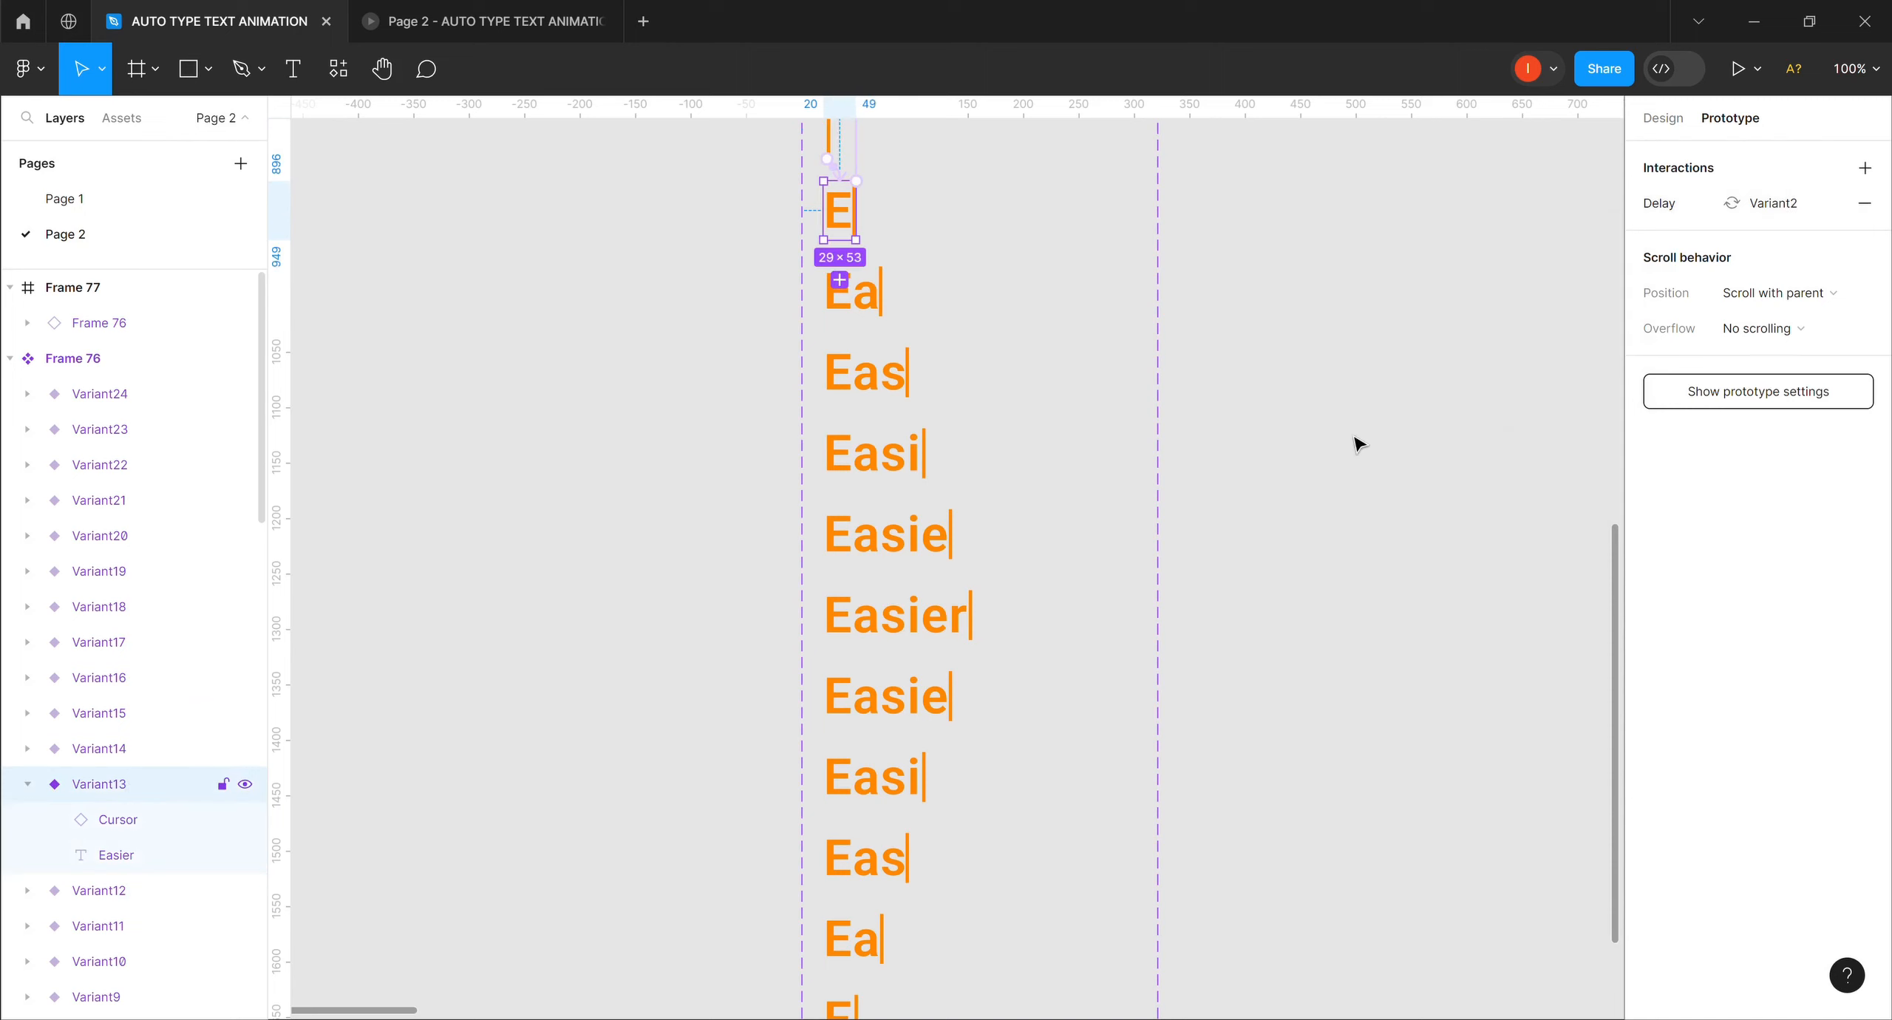
{"action": "left_click", "coordinate": [1768, 211]}
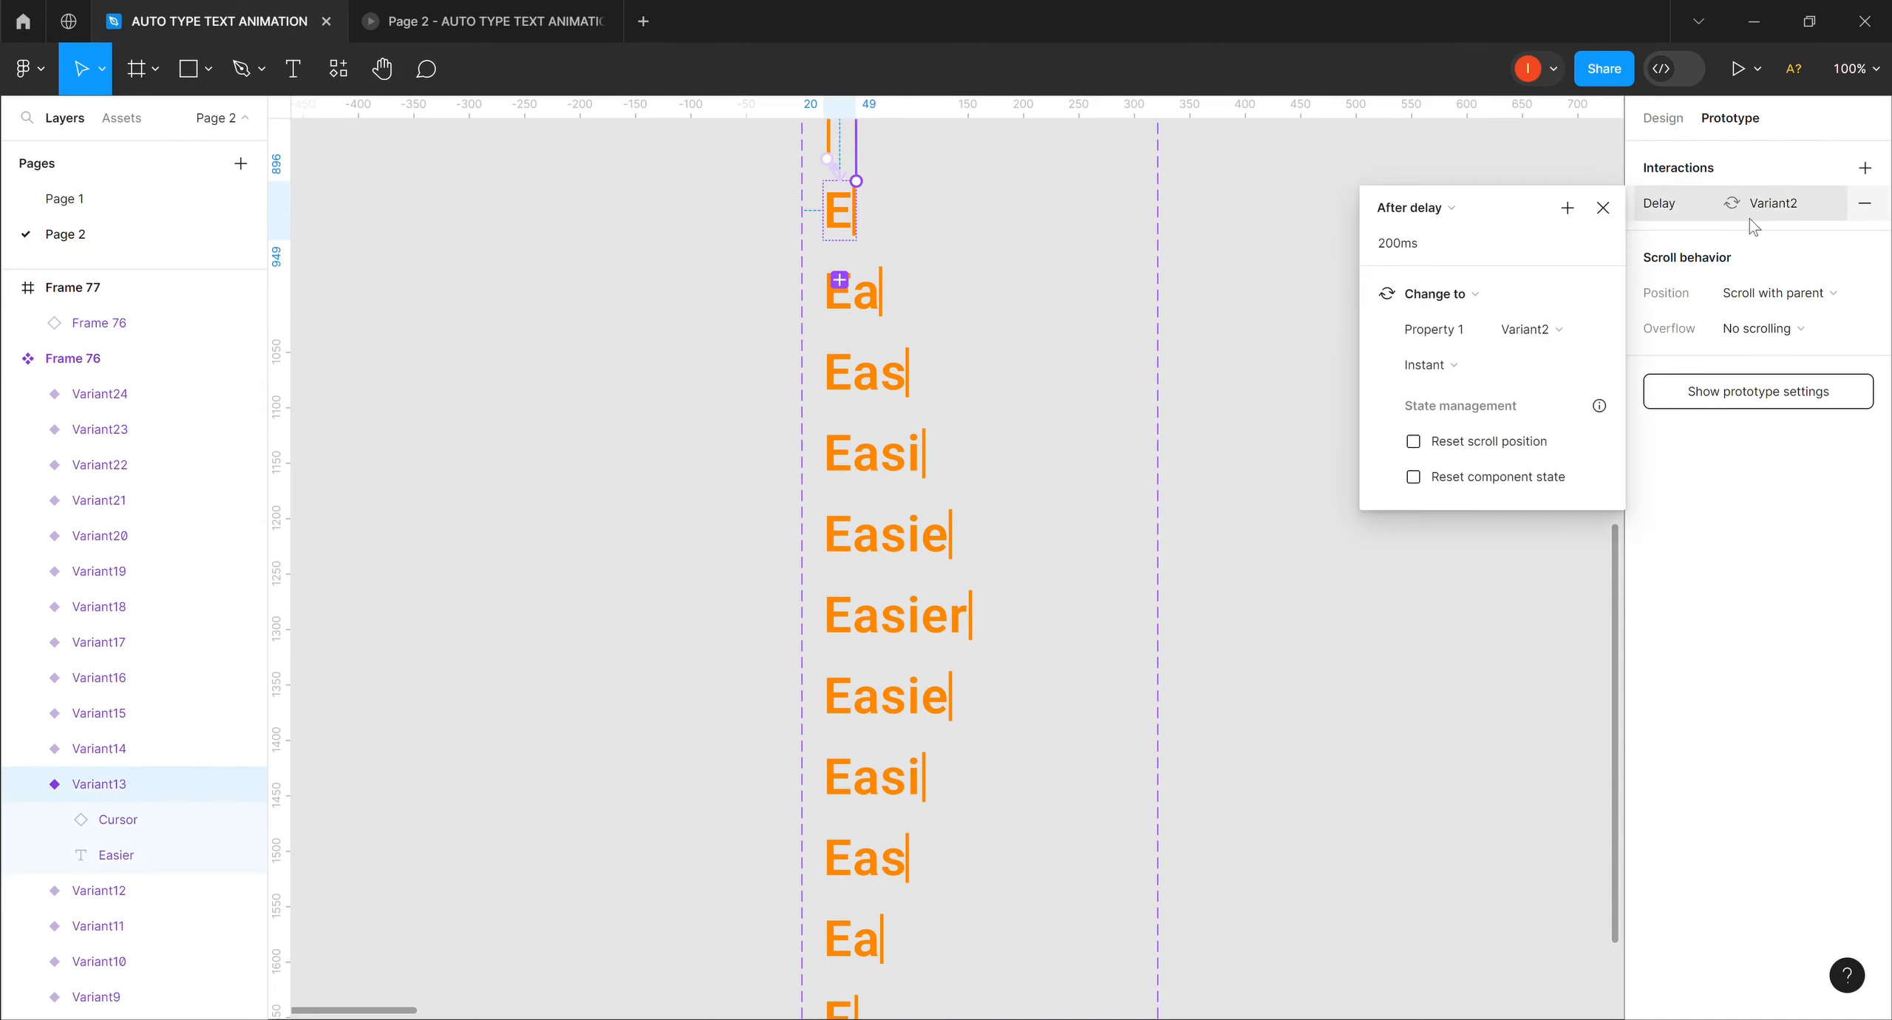
{"action": "left_click", "coordinate": [1576, 332]}
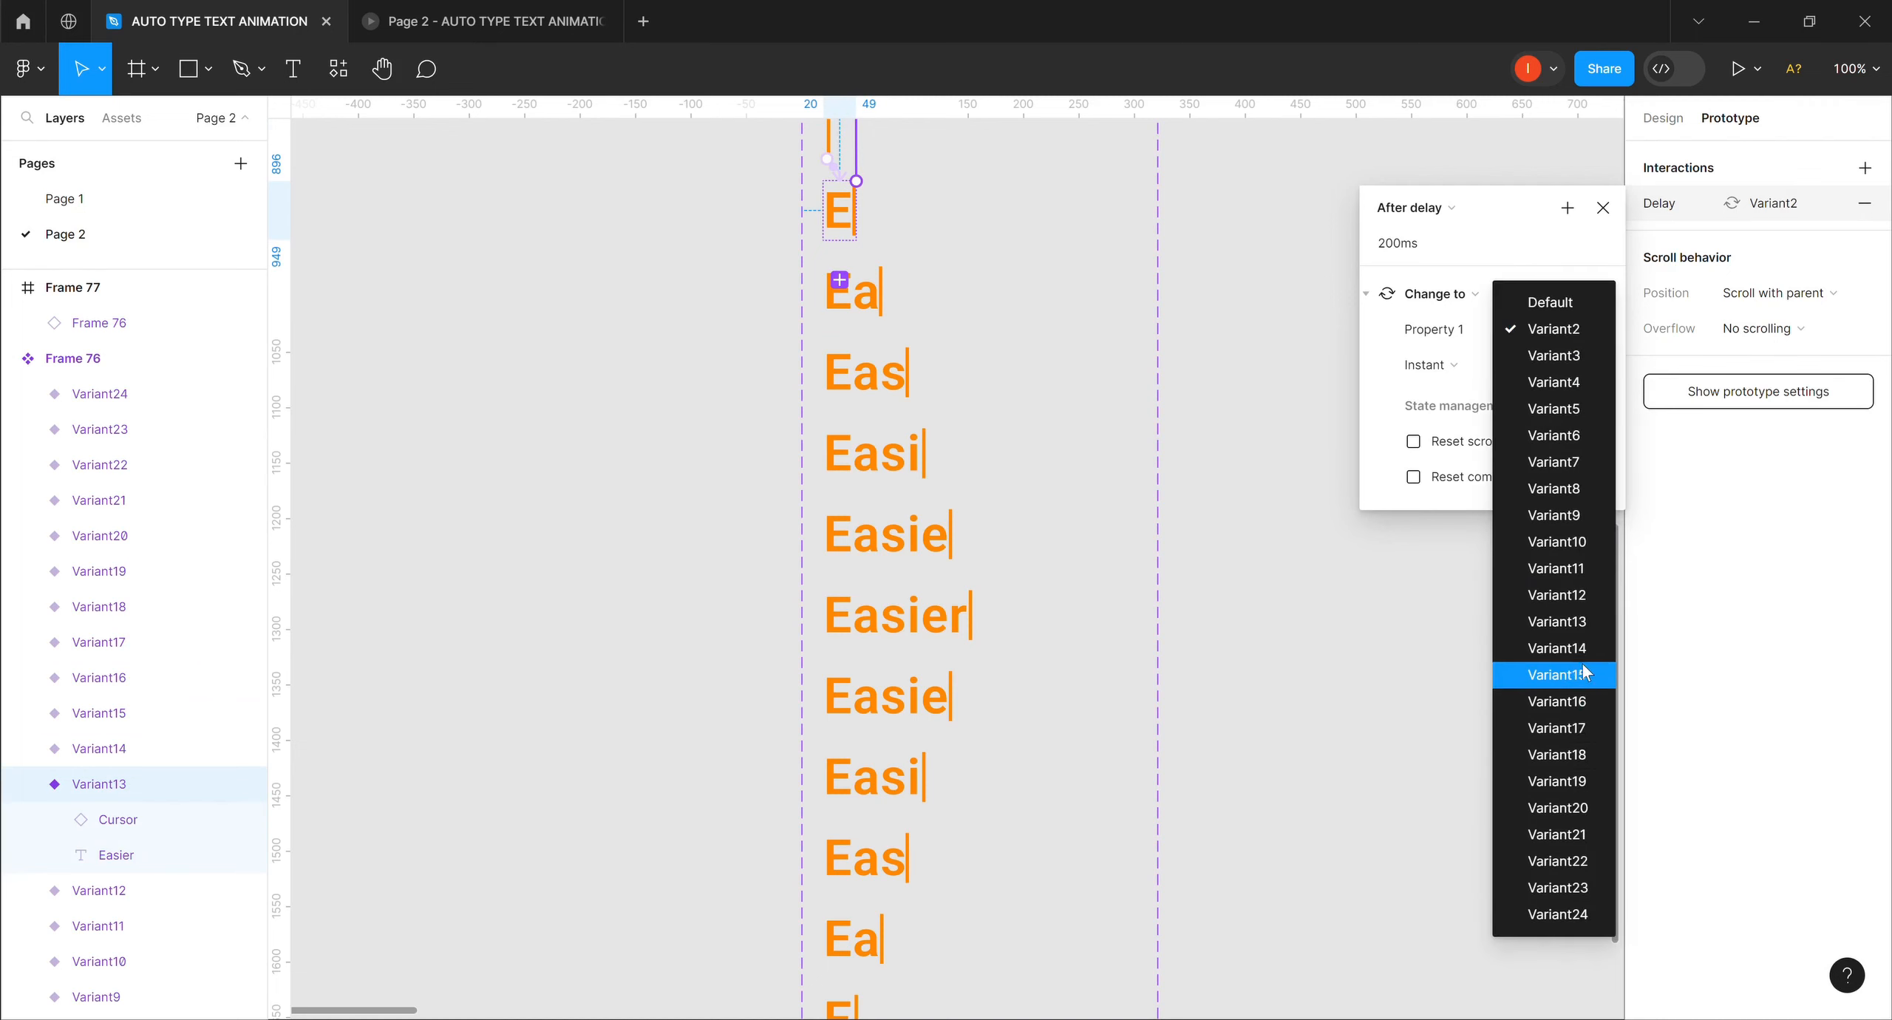
{"action": "left_click", "coordinate": [1556, 648]}
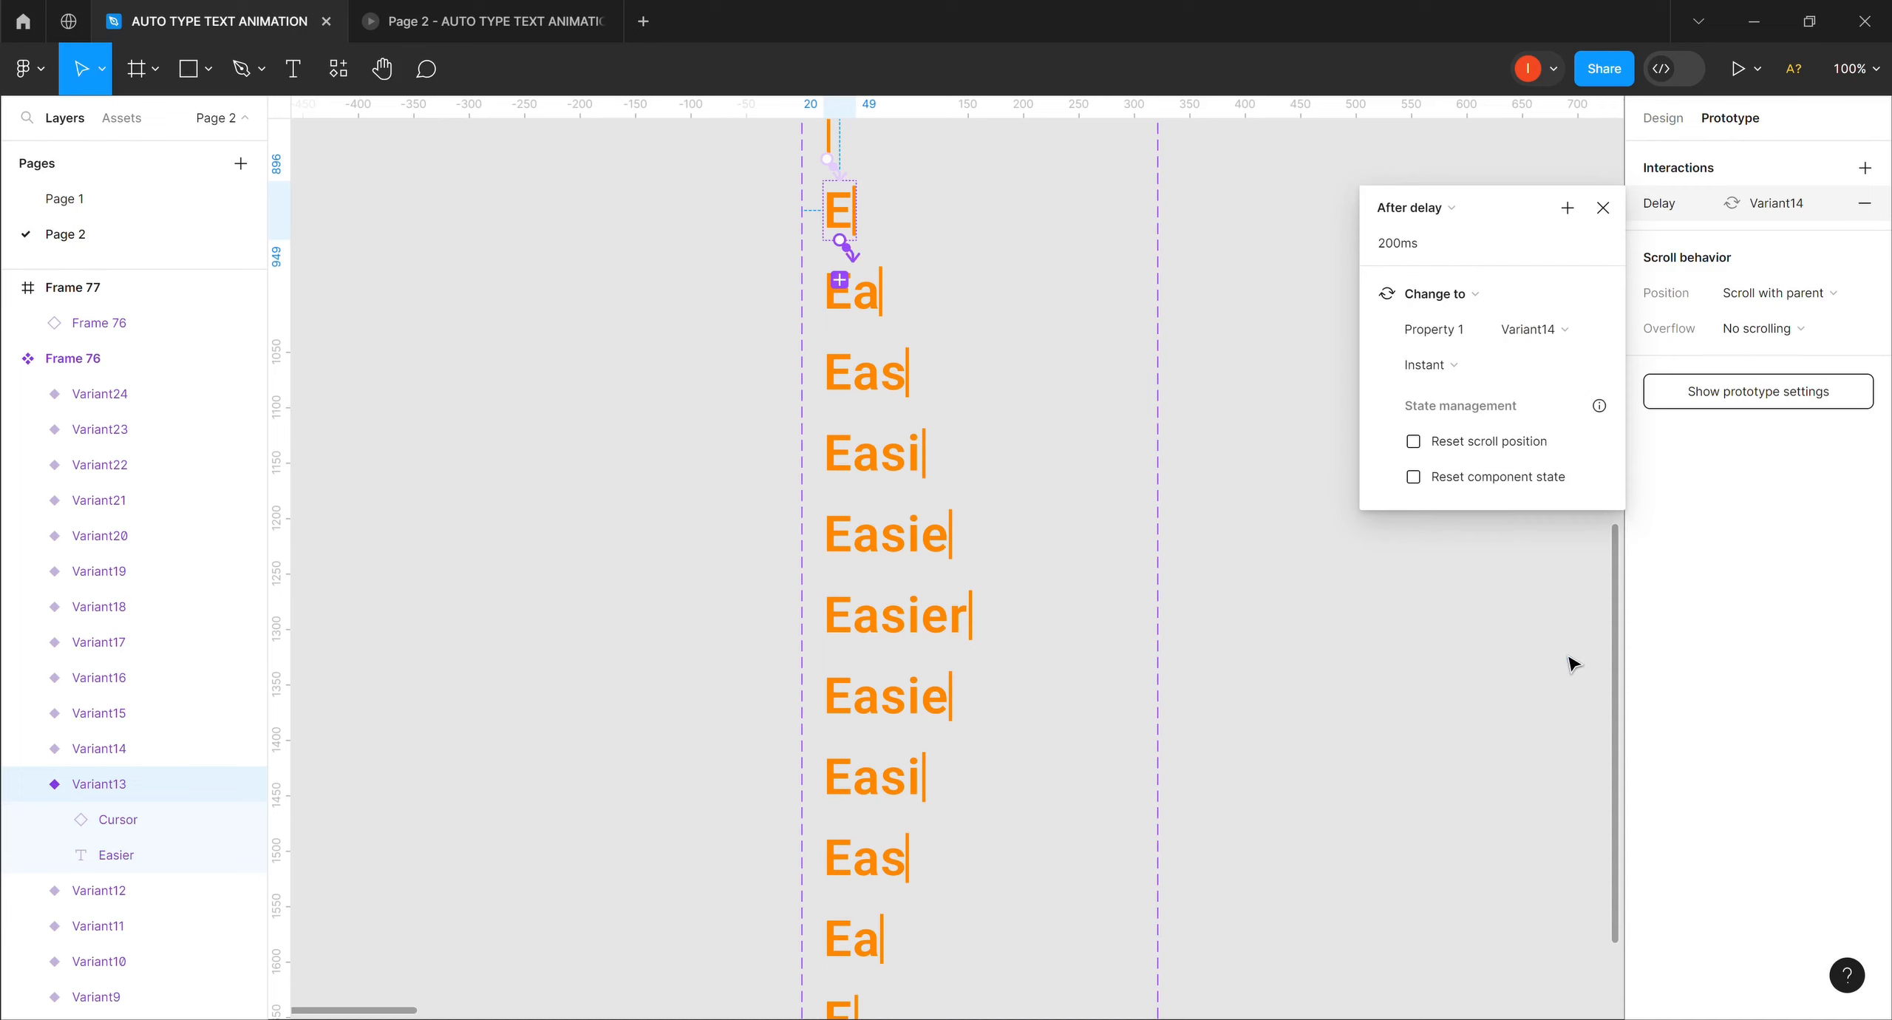
Retarget Variant14's after-delay interaction so it changes to Variant15.
{"action": "left_click", "coordinate": [169, 749]}
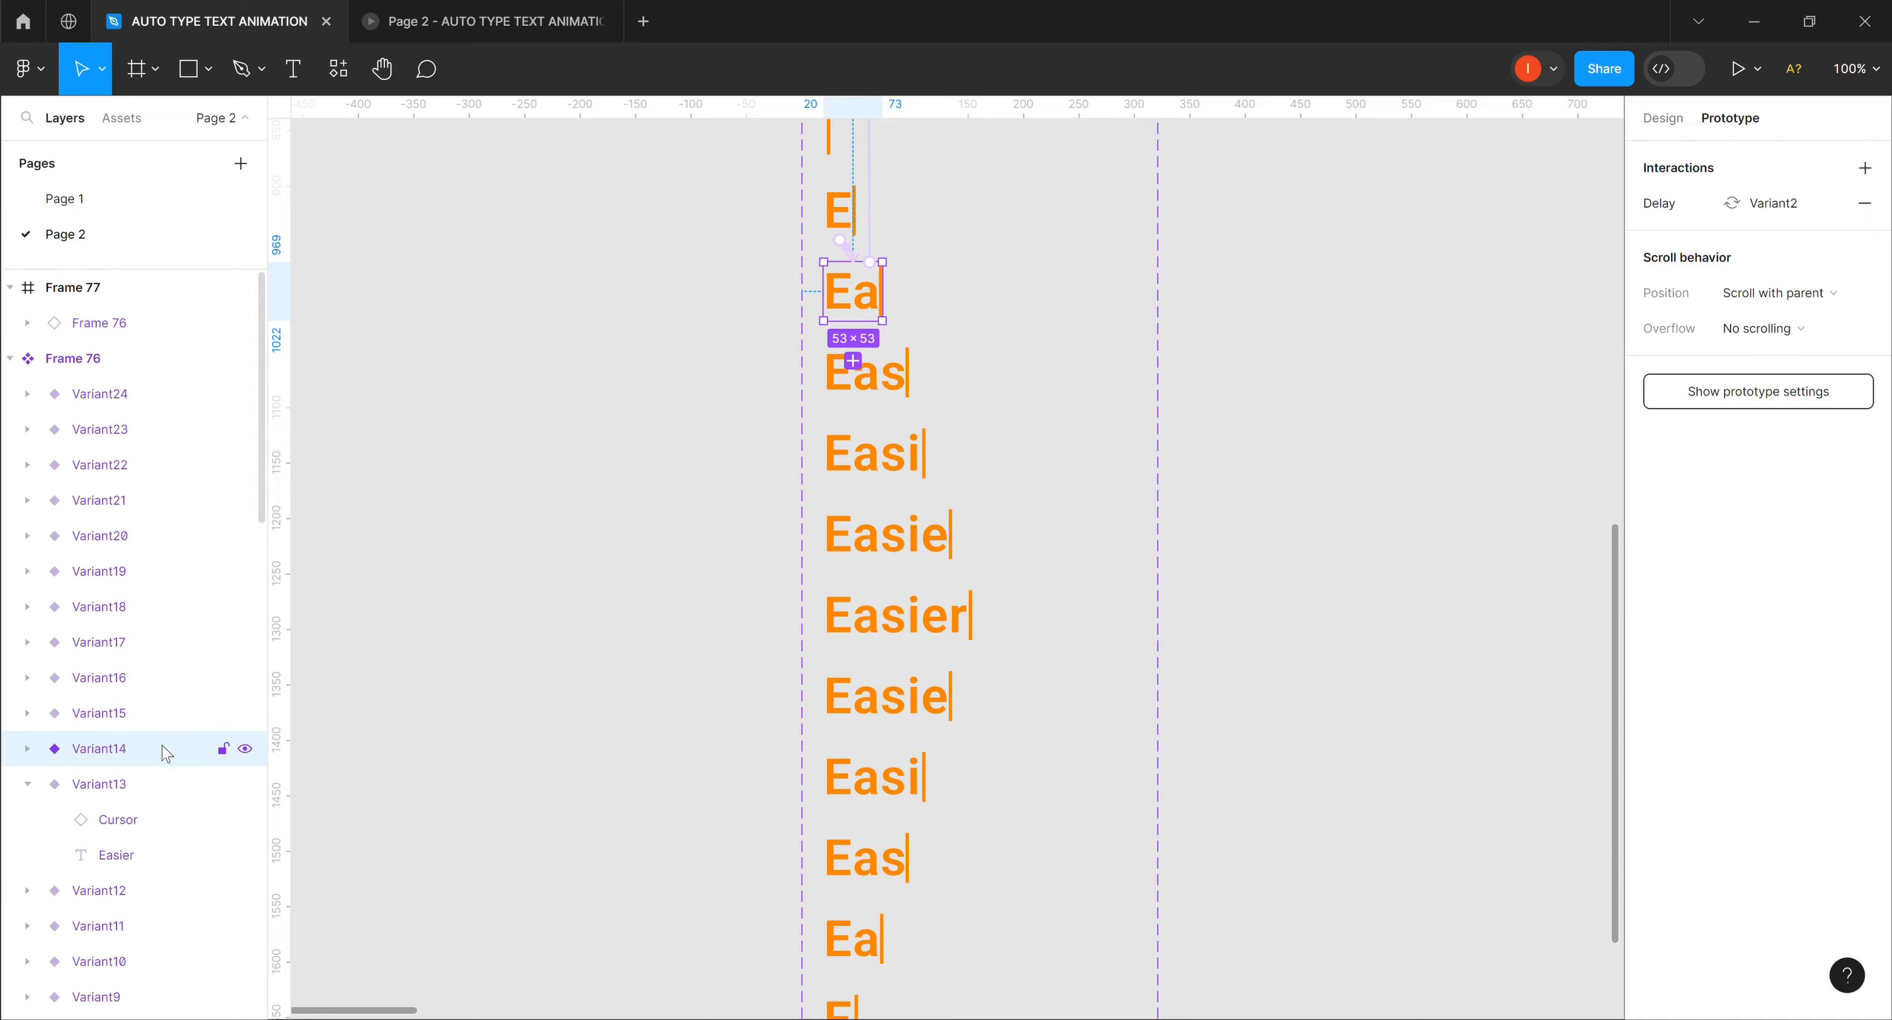
{"action": "left_click", "coordinate": [1792, 207]}
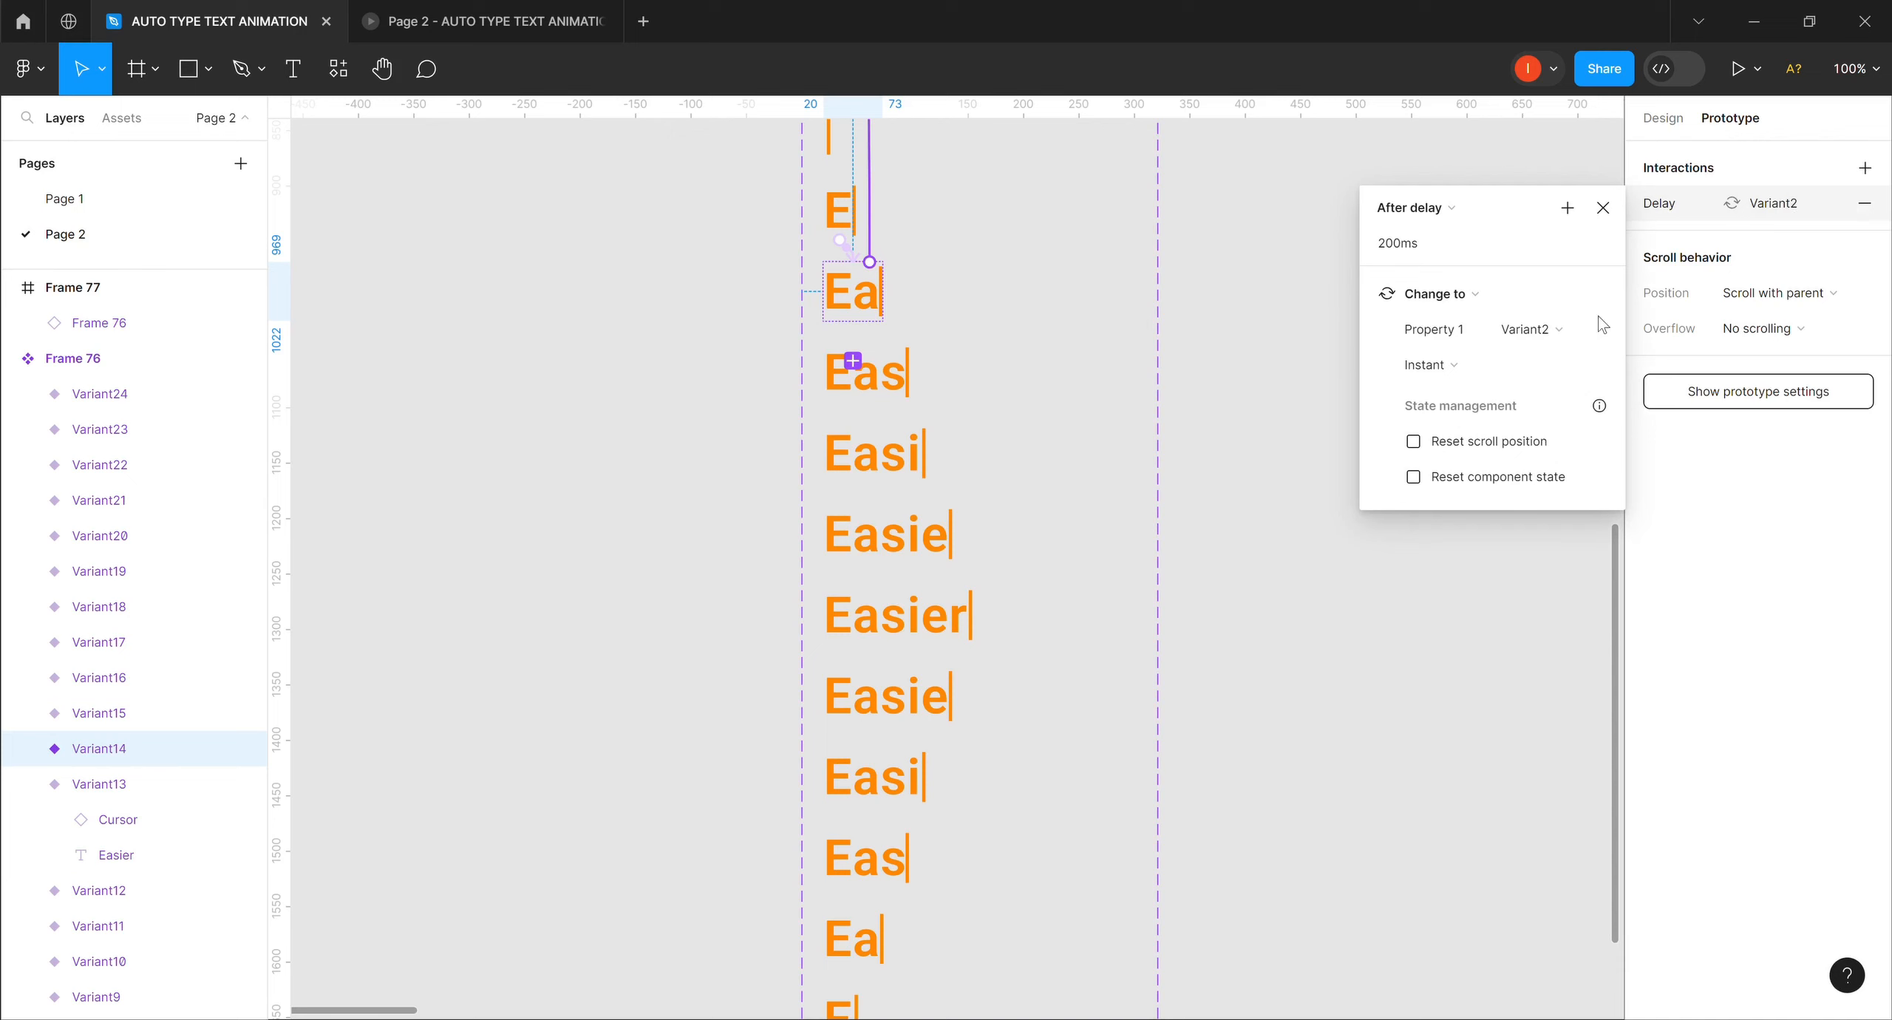
{"action": "left_click", "coordinate": [1579, 334]}
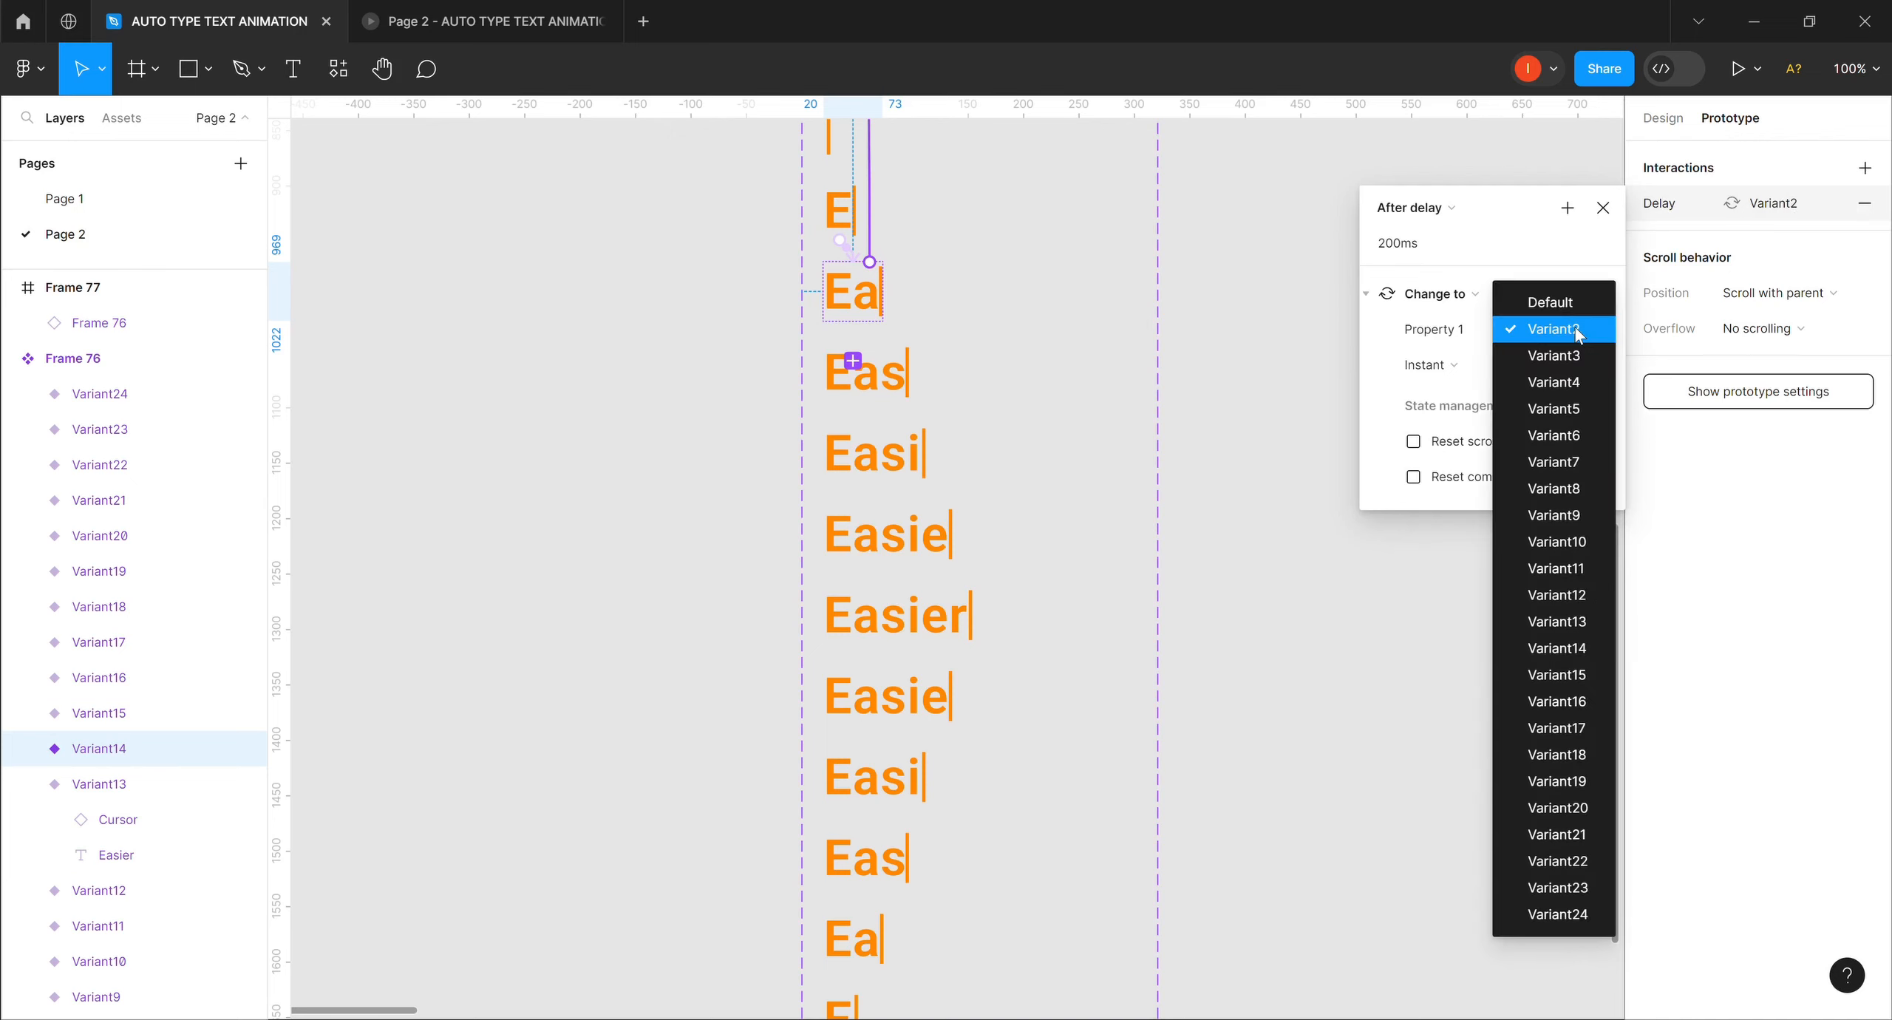
{"action": "left_click", "coordinate": [1568, 677]}
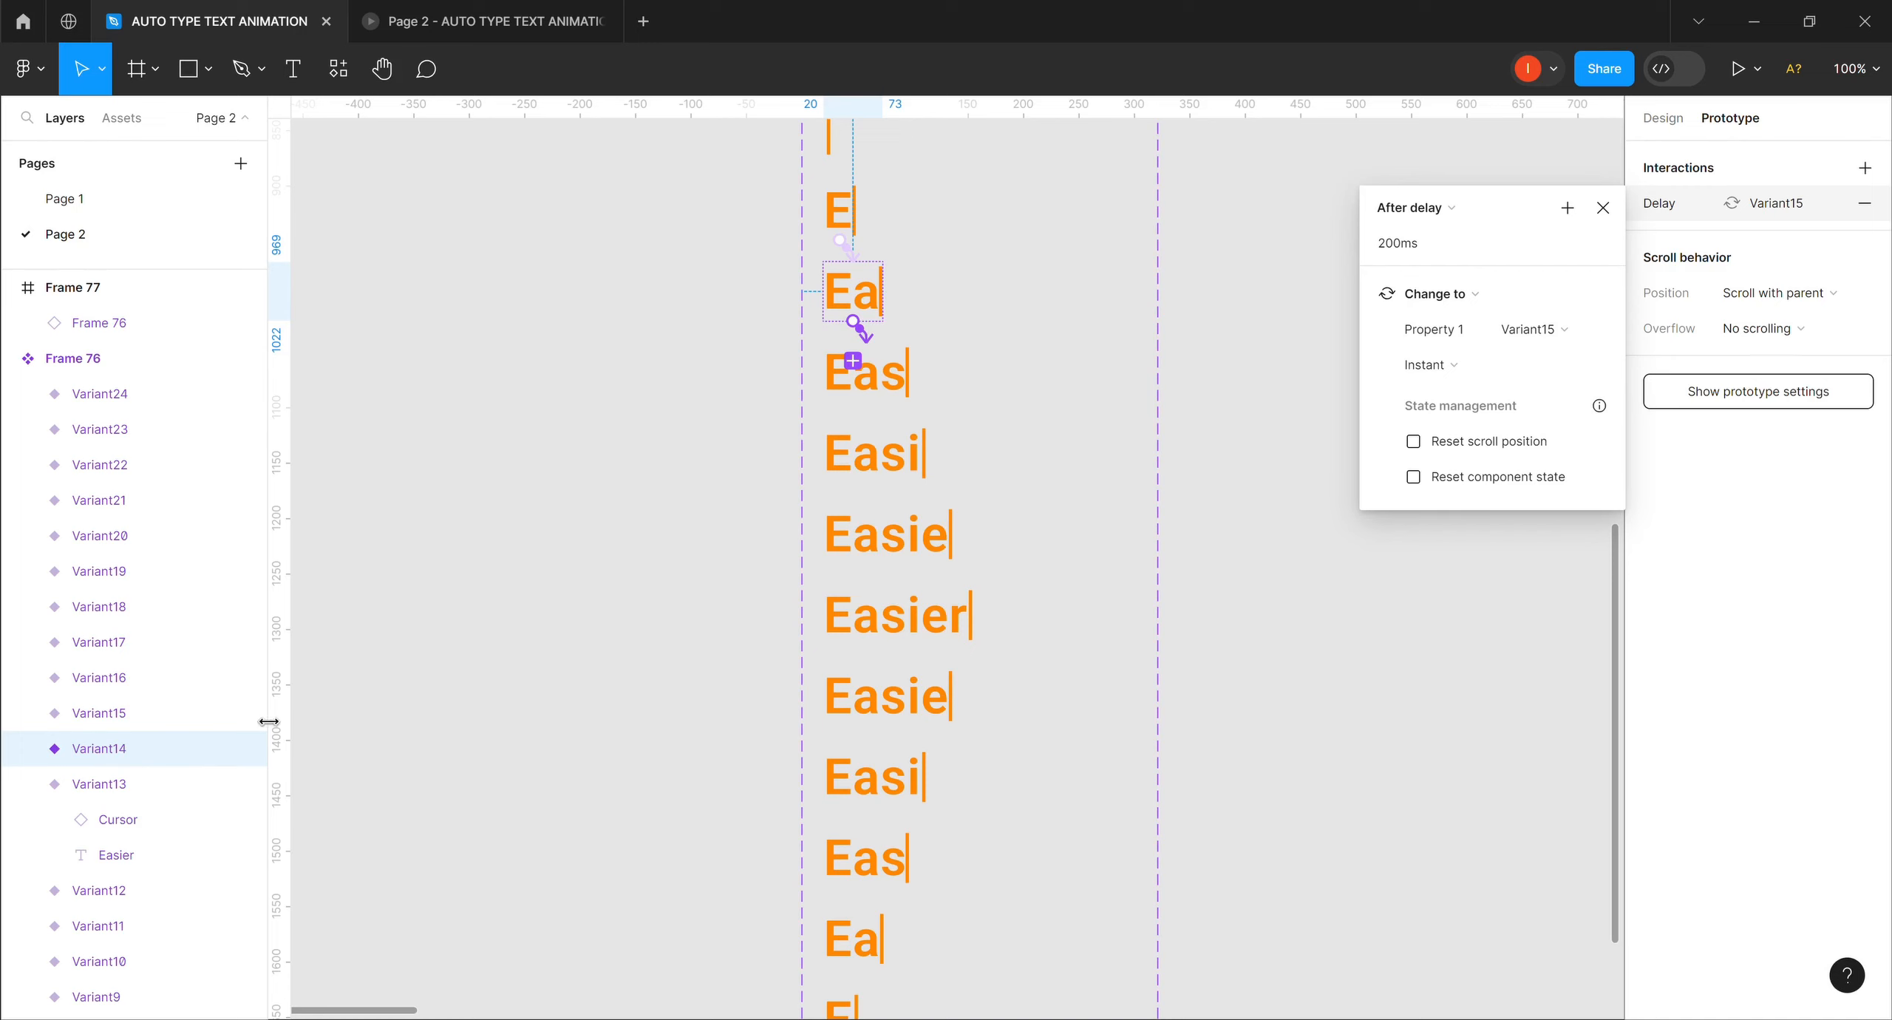
Retarget Variant15's after-delay interaction so it changes to Variant16.
{"action": "left_click", "coordinate": [157, 715]}
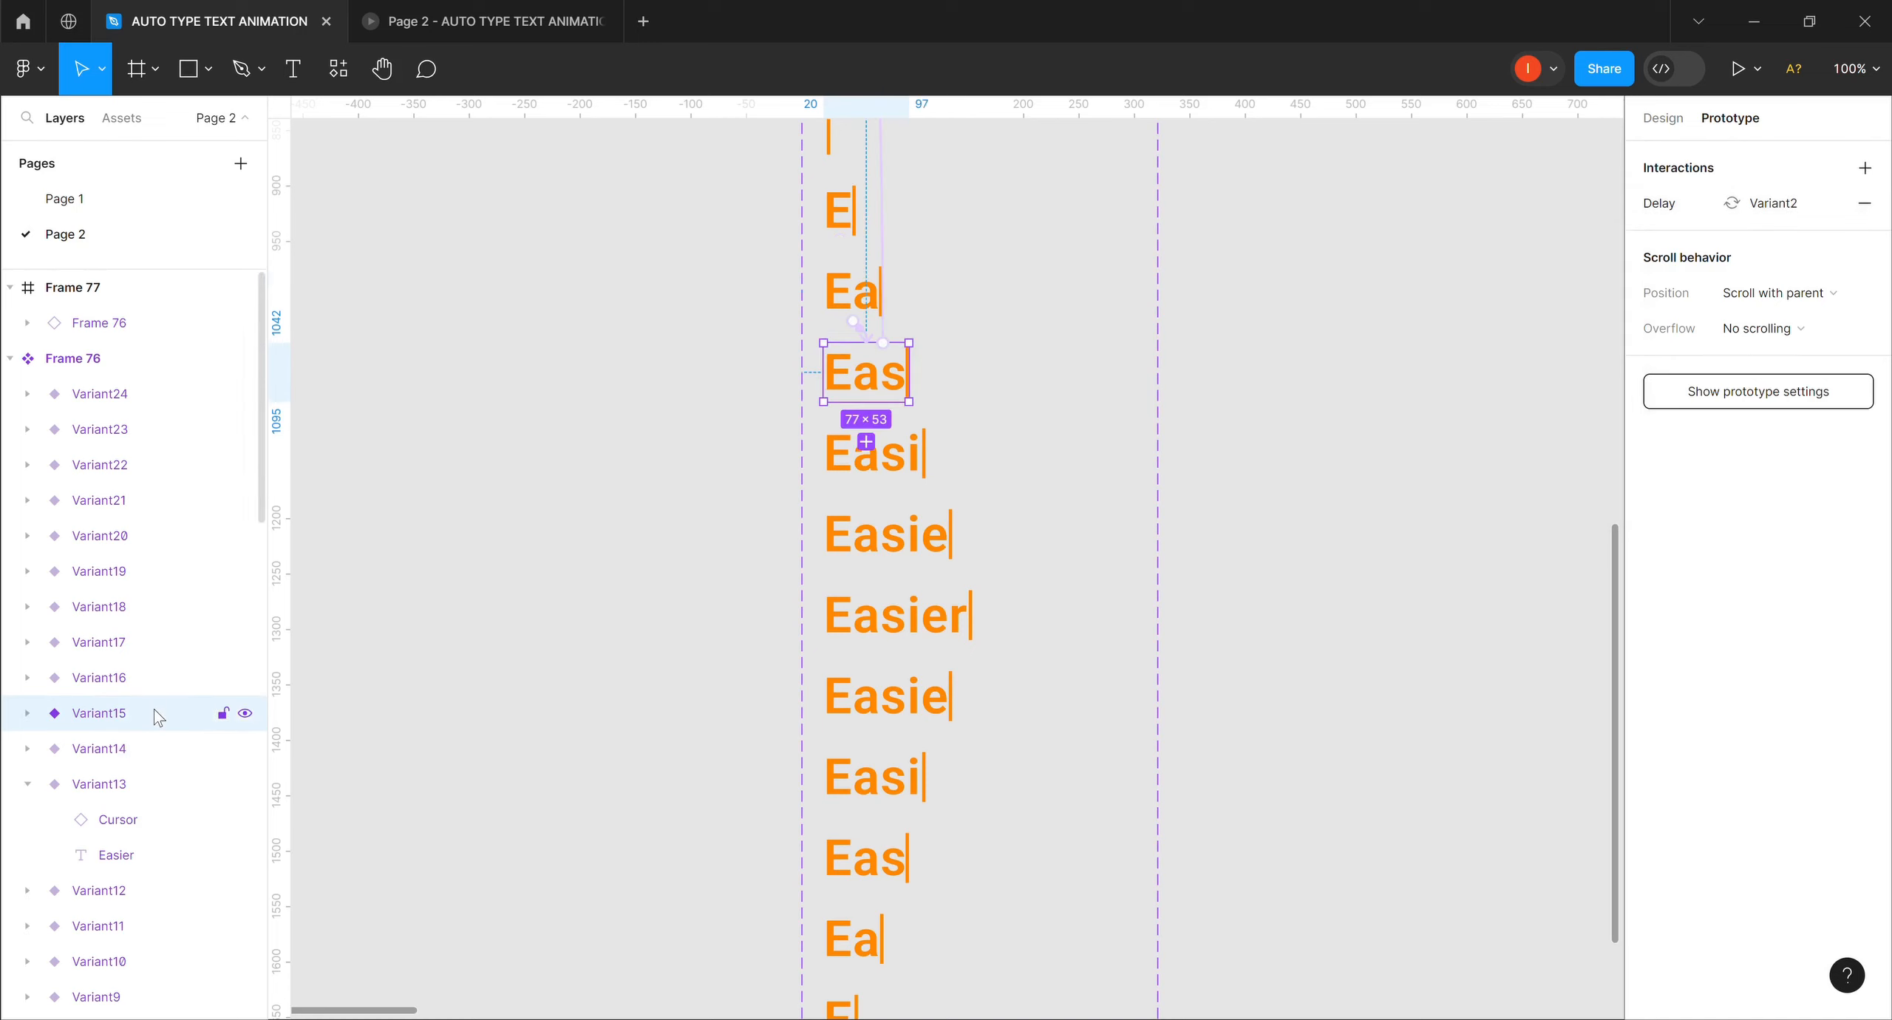
{"action": "left_click", "coordinate": [1796, 210]}
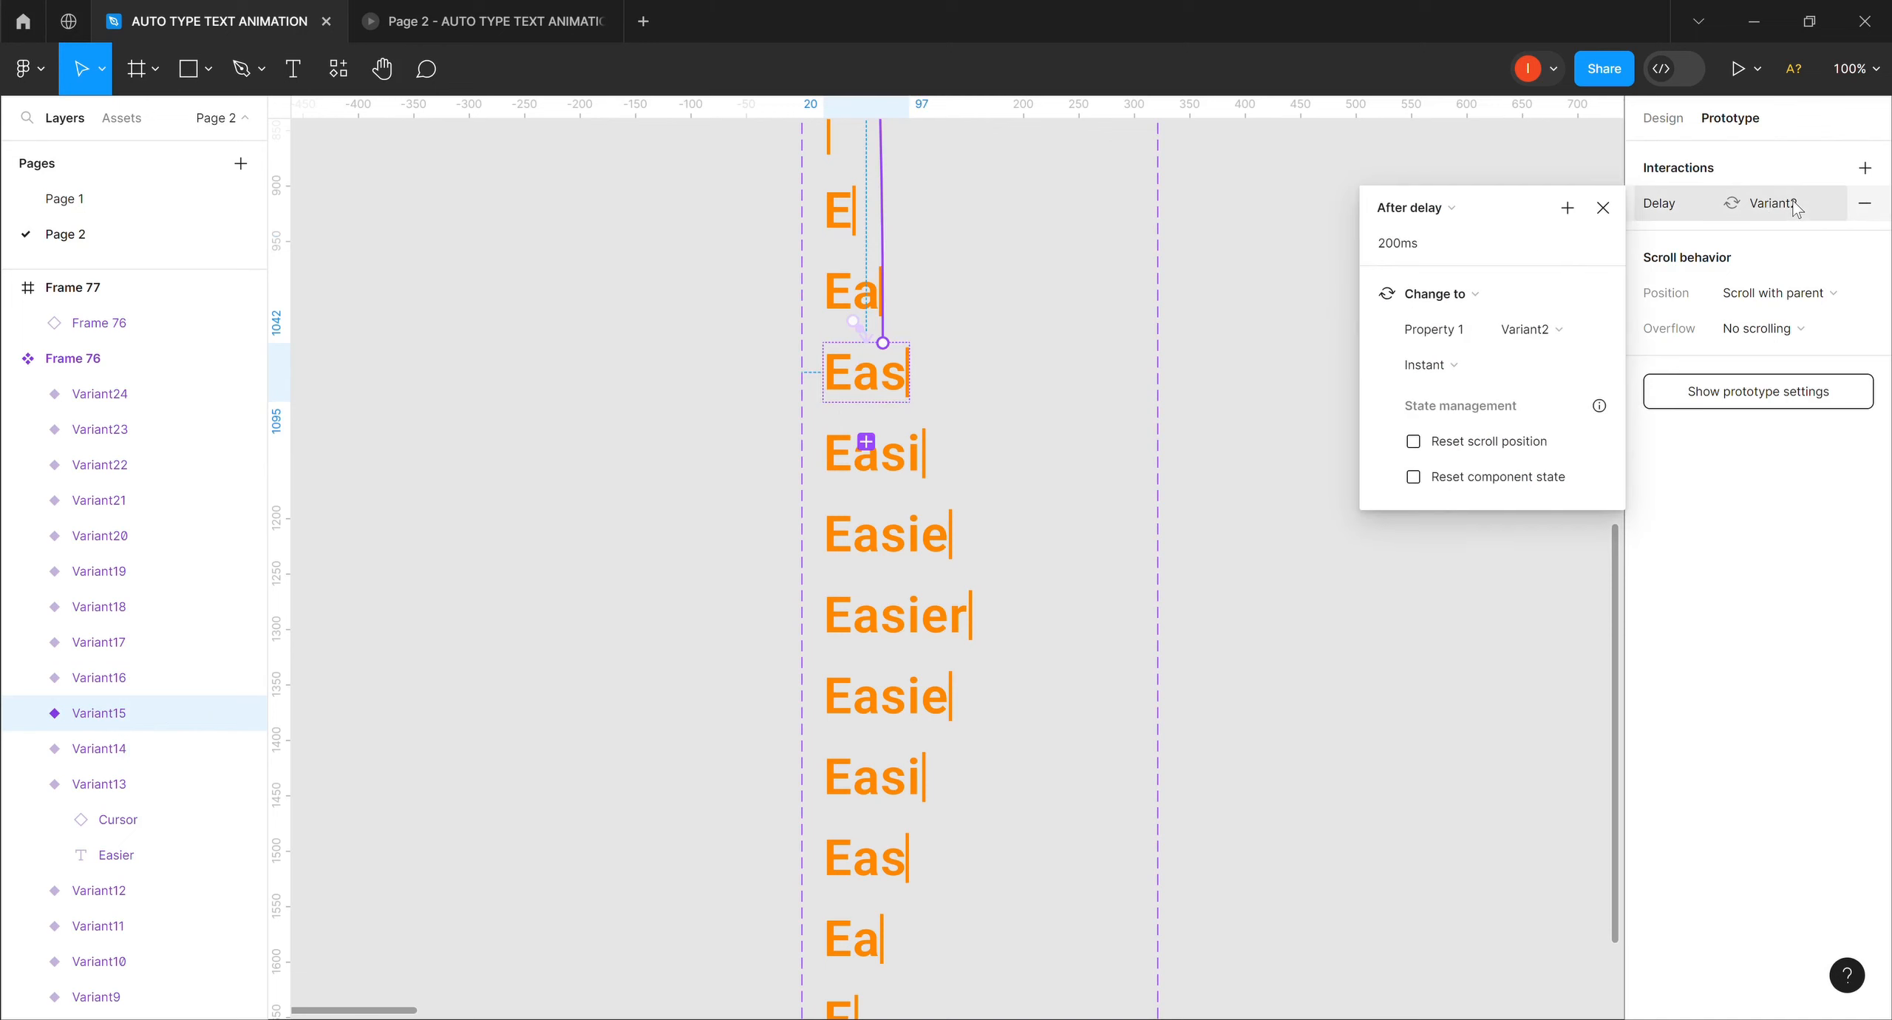
{"action": "left_click", "coordinate": [1565, 339]}
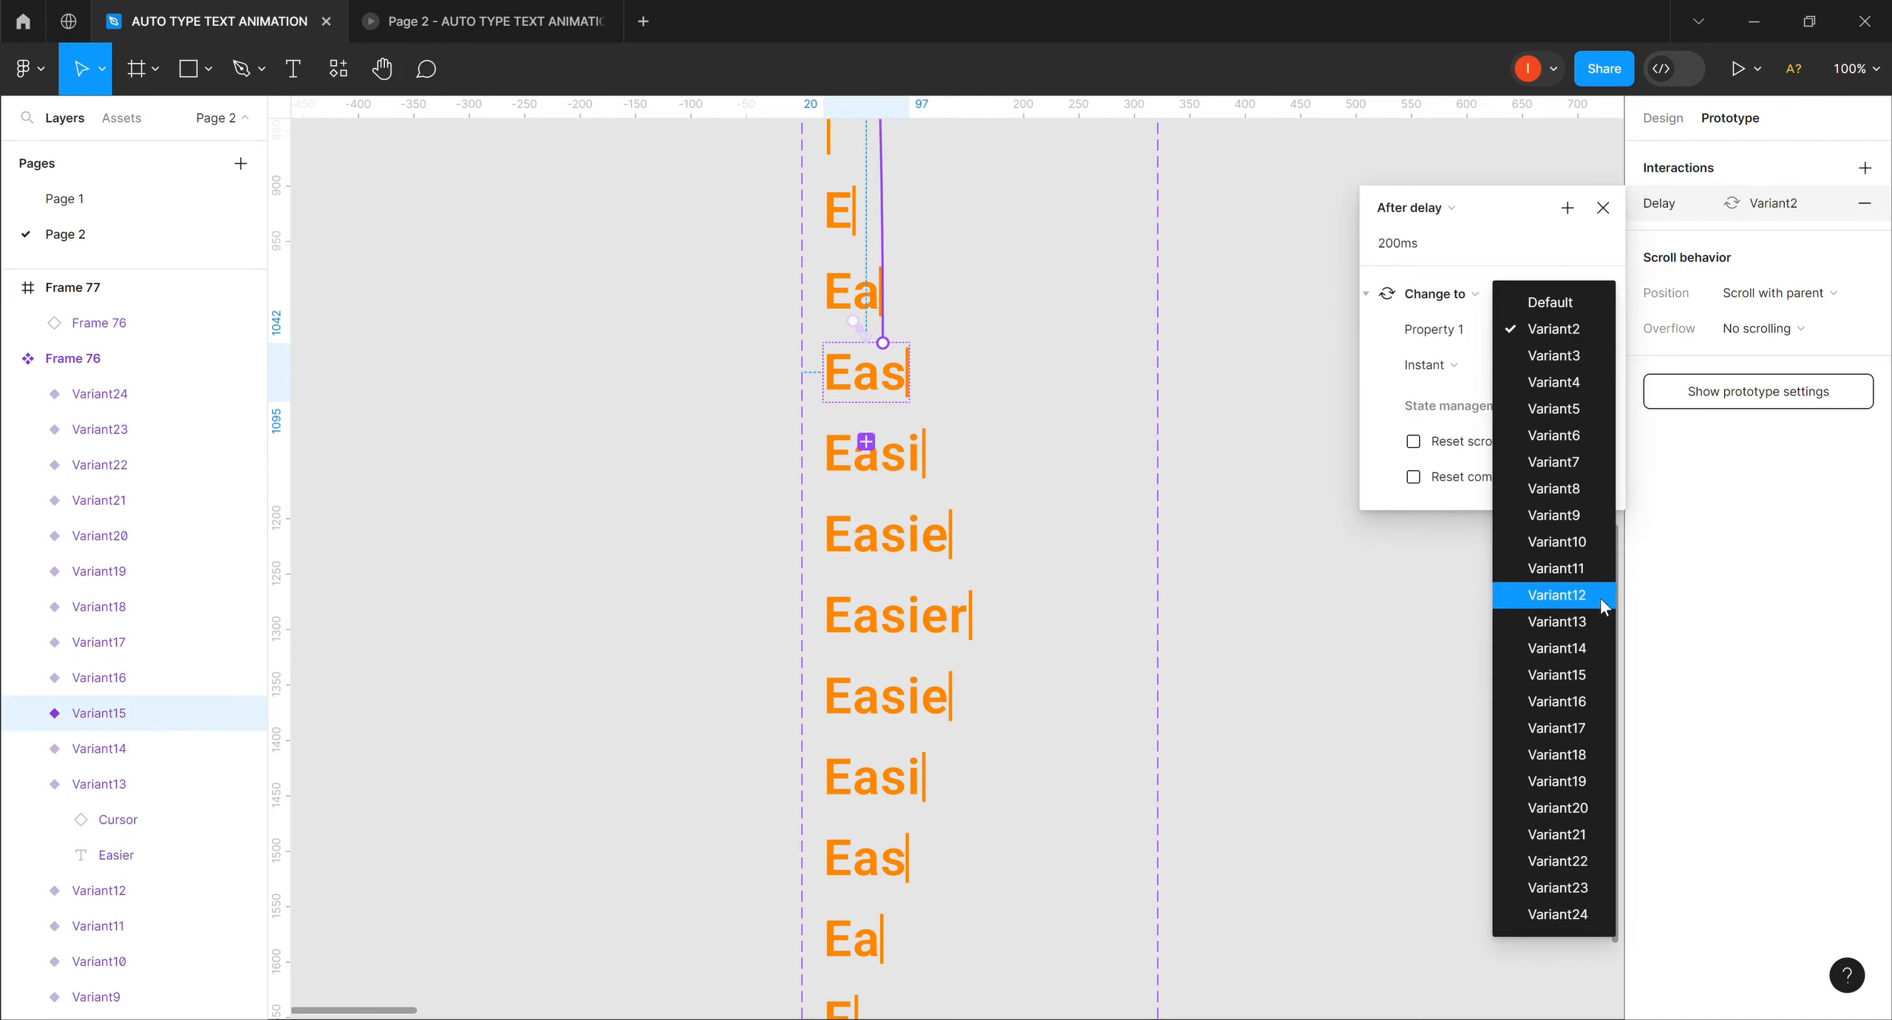
{"action": "left_click", "coordinate": [1578, 702]}
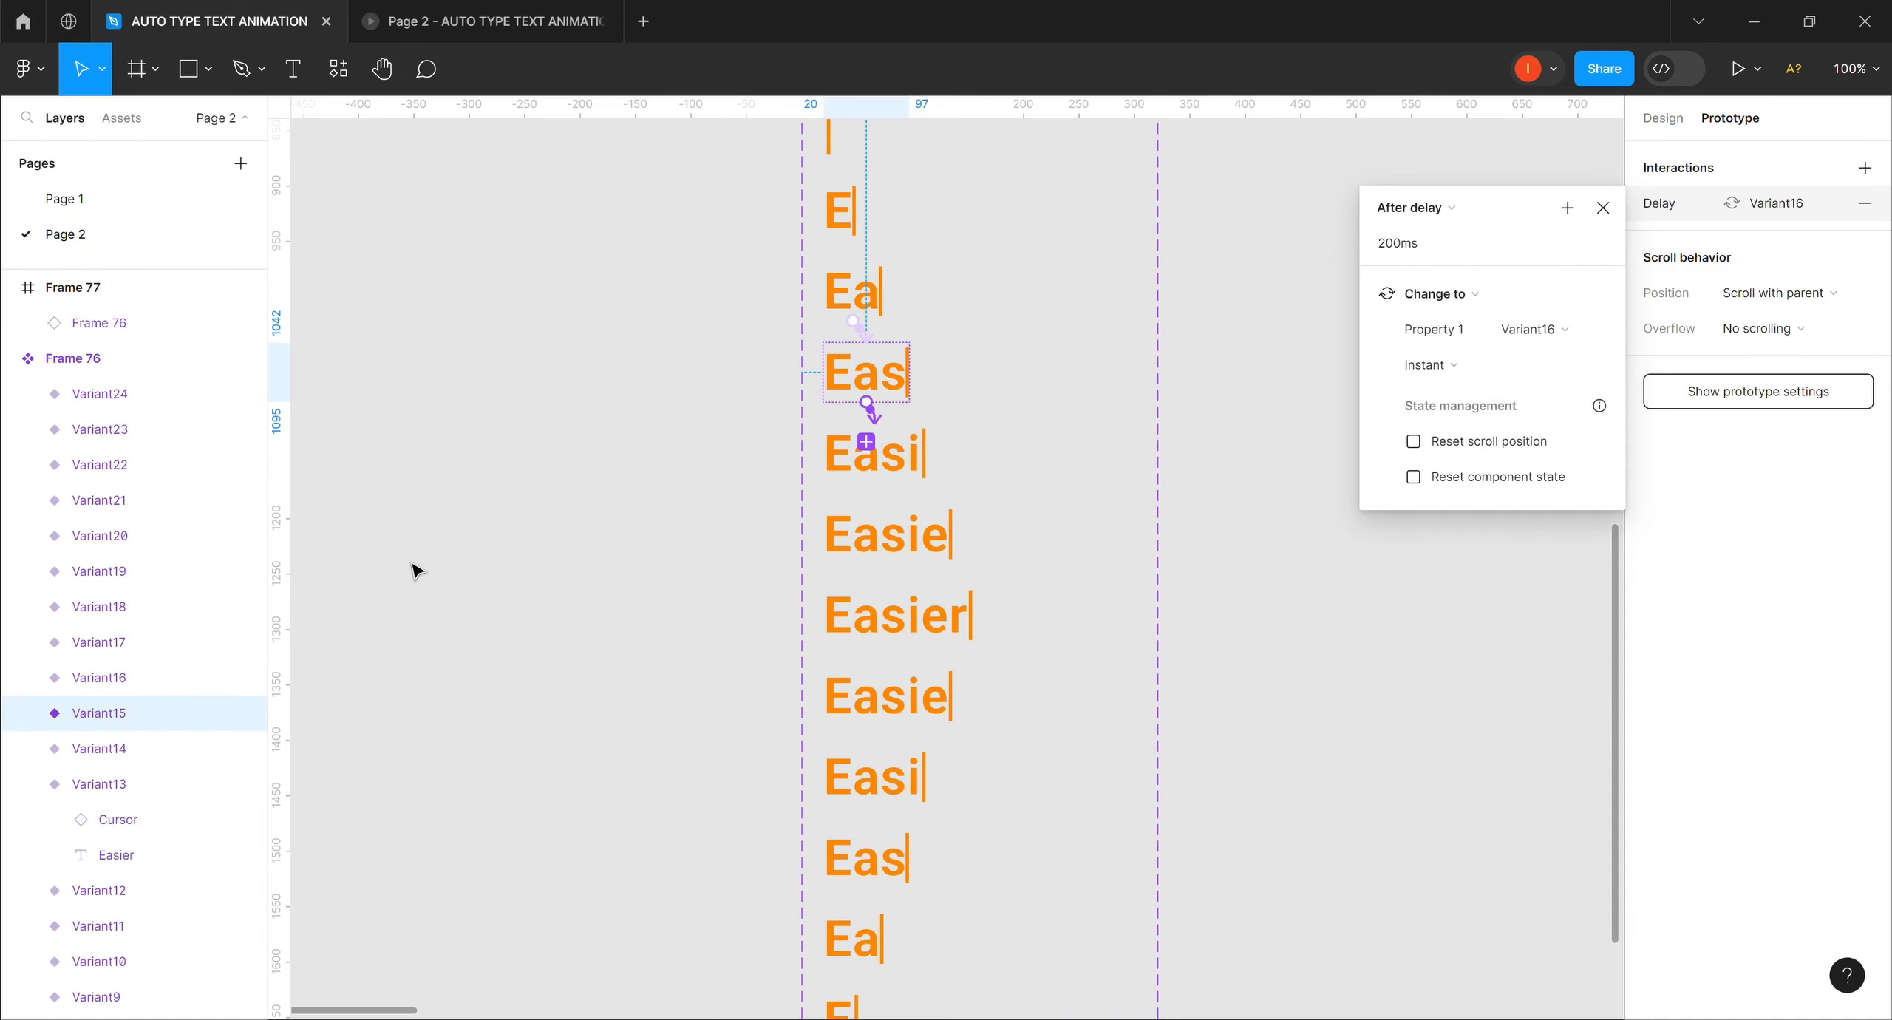
Retarget Variant16's after-delay interaction so it changes to Variant17.
{"action": "left_click", "coordinate": [170, 680]}
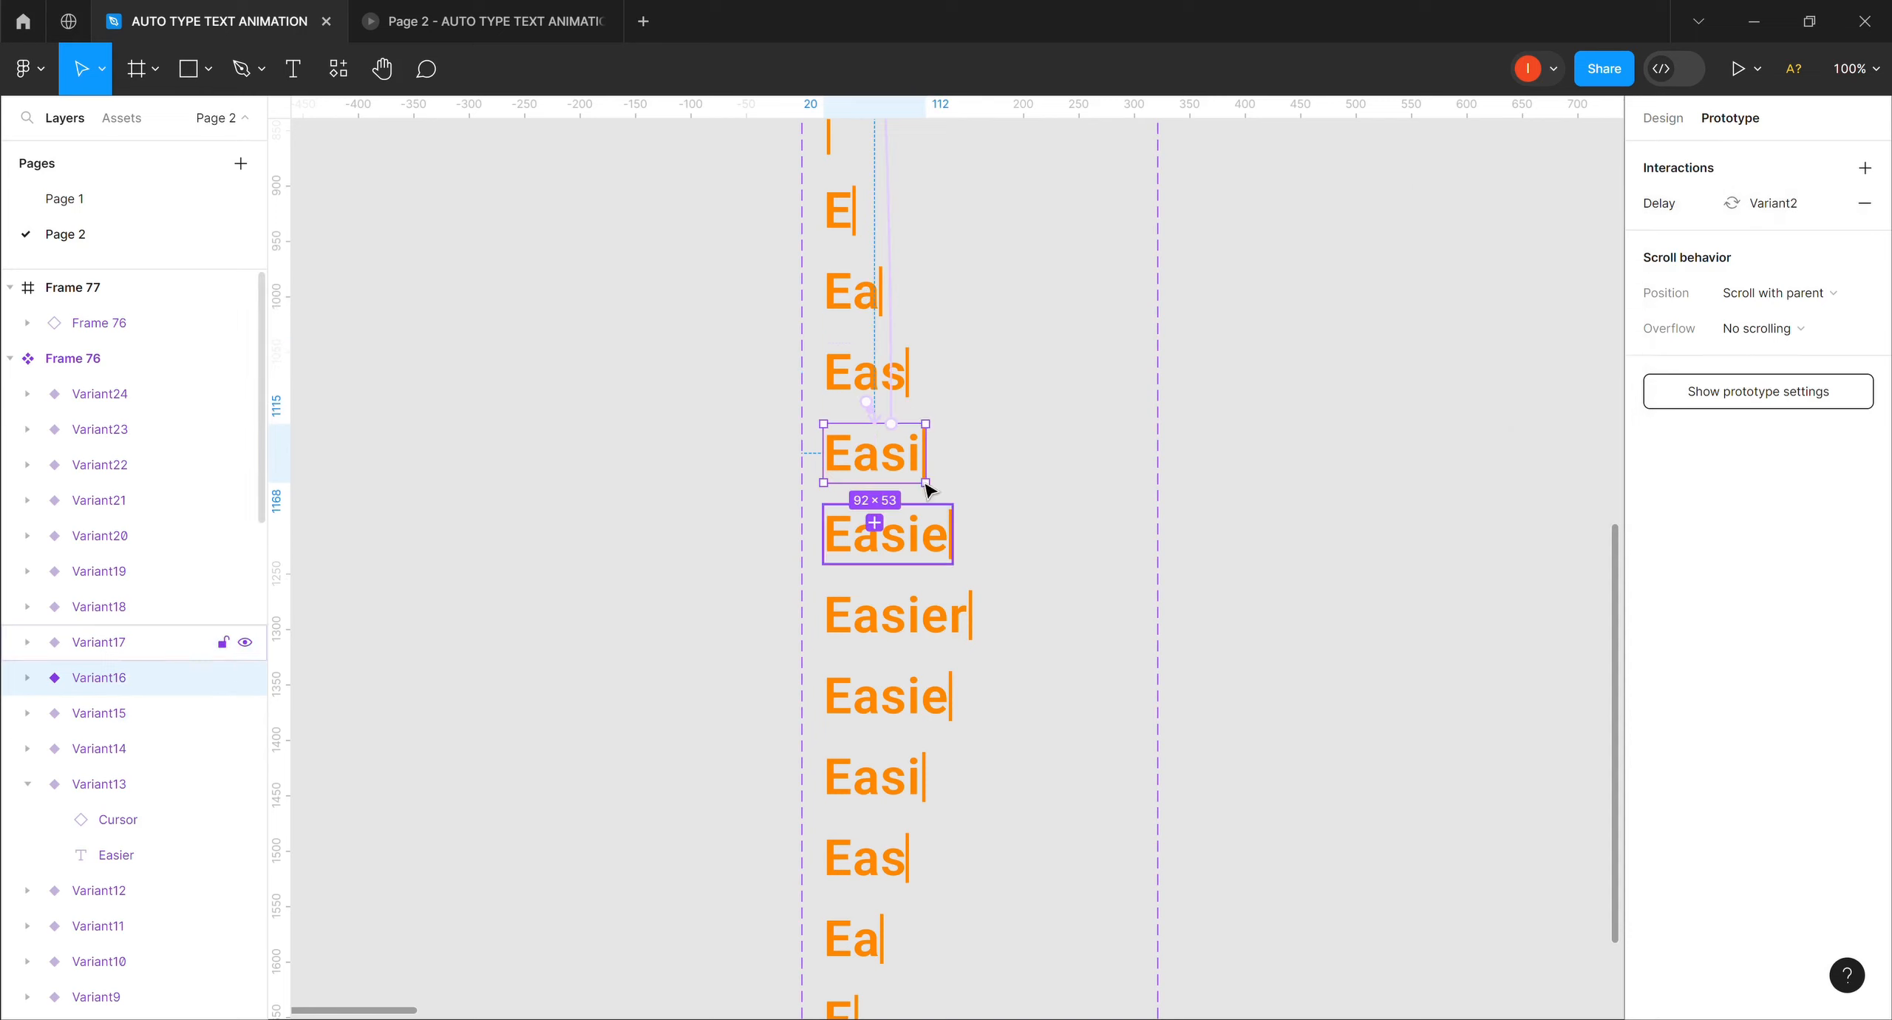
{"action": "left_click", "coordinate": [1760, 204]}
{"action": "left_click", "coordinate": [1528, 332]}
{"action": "left_click", "coordinate": [1552, 724]}
Retarget the after-delay interactions of Variant17 through Variant23 to each following variant, and make Variant24 change to Default.
{"action": "left_click", "coordinate": [169, 606]}
{"action": "left_click", "coordinate": [1760, 203]}
{"action": "left_click", "coordinate": [1544, 333]}
{"action": "left_click", "coordinate": [169, 464]}
{"action": "left_click", "coordinate": [1761, 204]}
{"action": "left_click", "coordinate": [153, 393]}
{"action": "left_click", "coordinate": [1760, 203]}
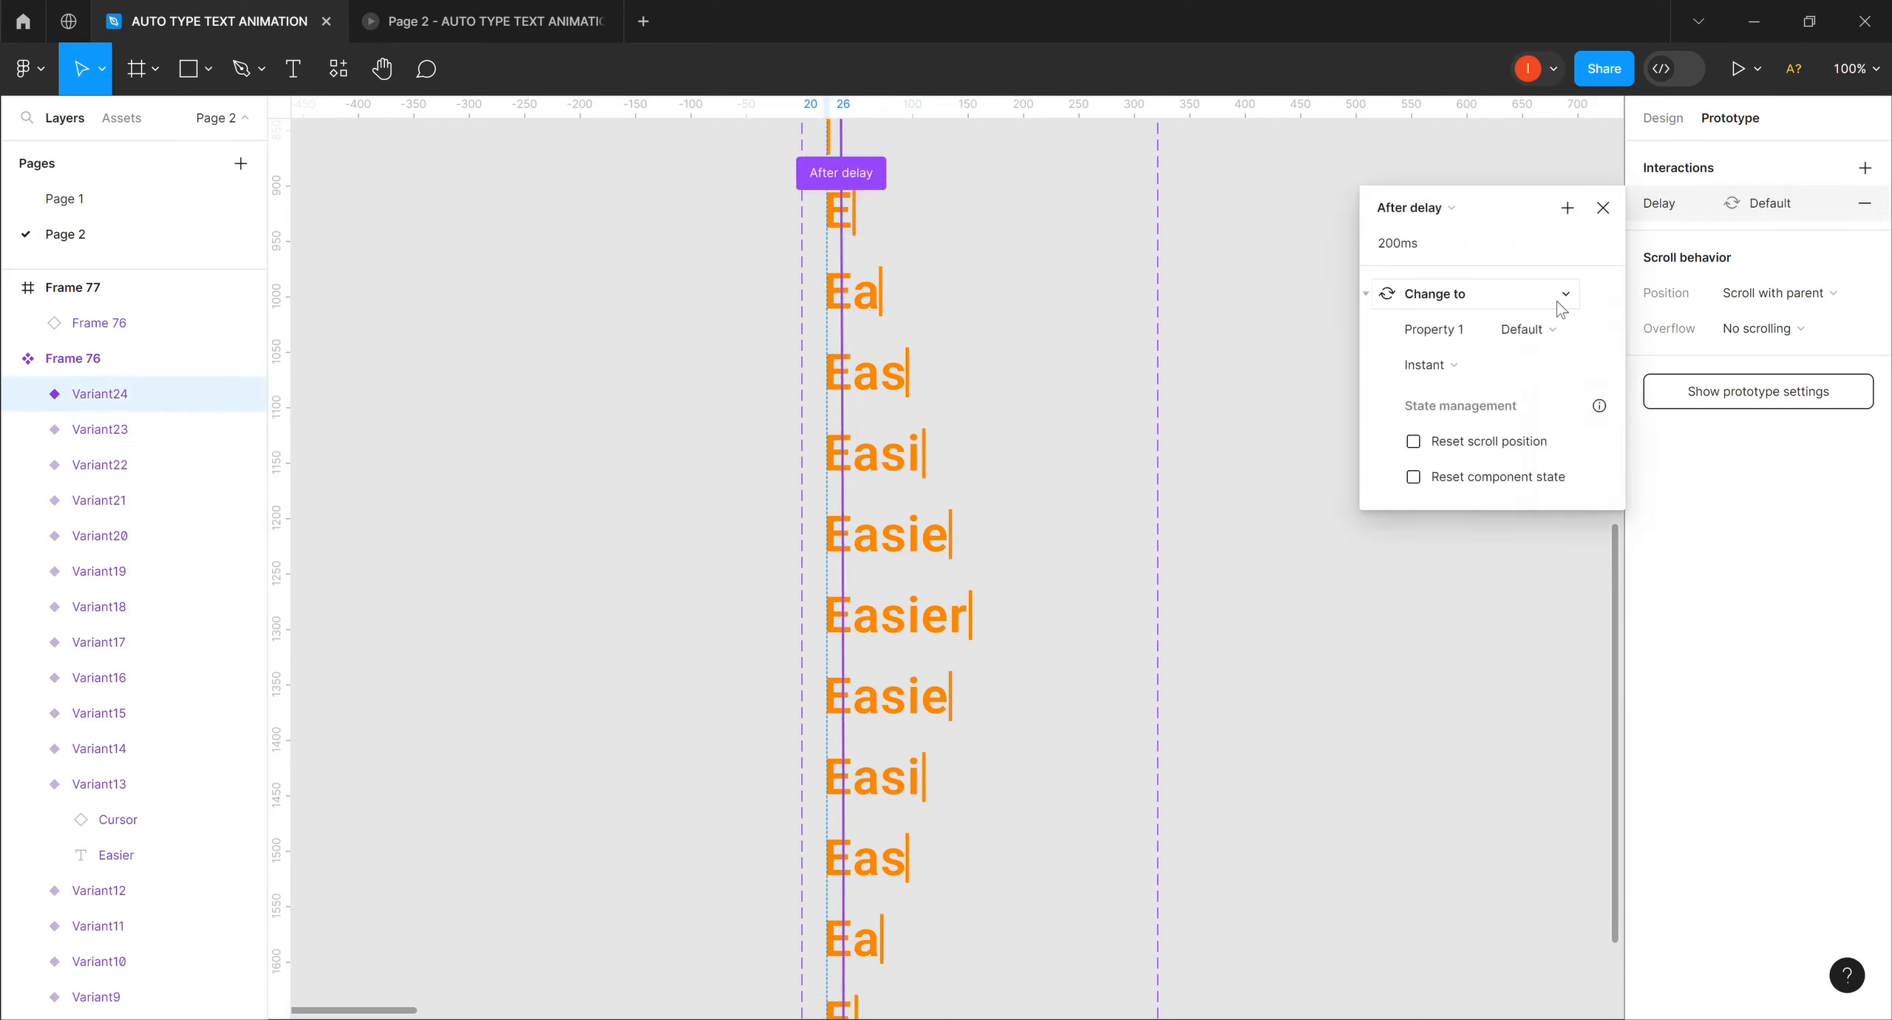
Set the delay of Variant18's interaction, on the full word "Easier", to 1500 ms.
{"action": "left_click", "coordinate": [152, 606]}
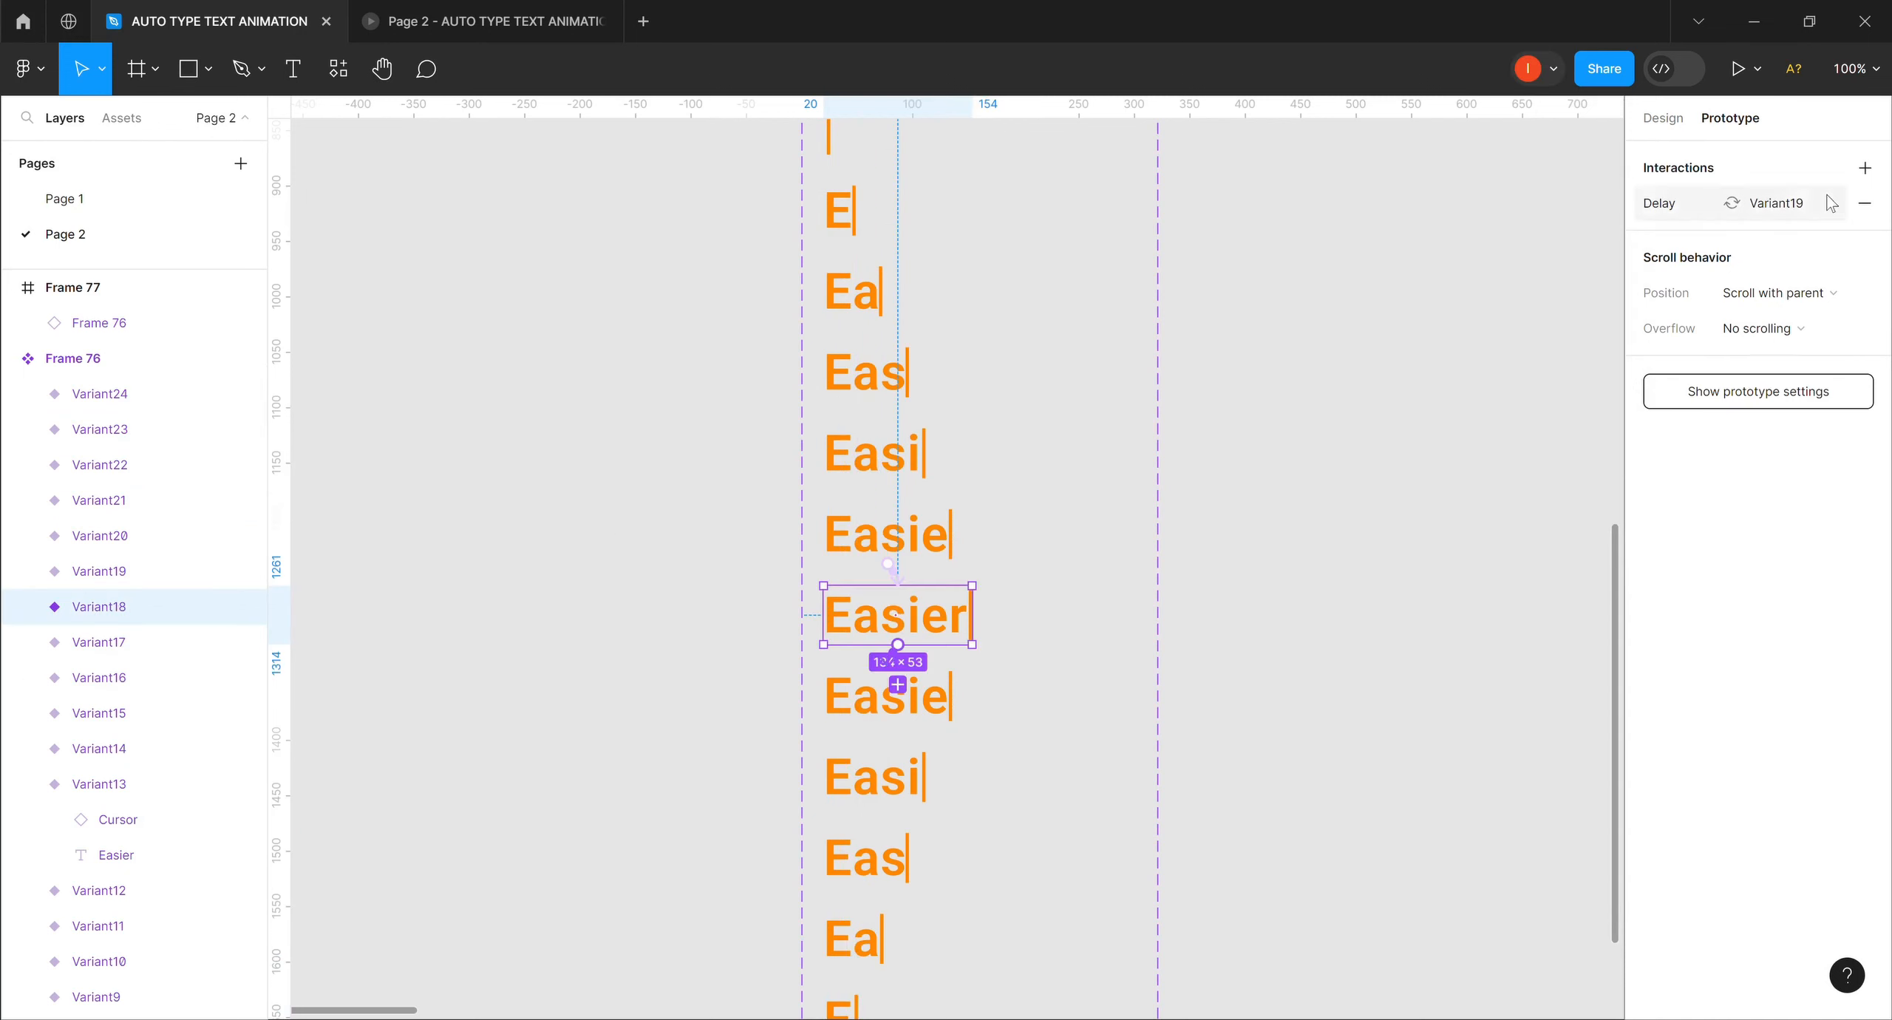
{"action": "left_click", "coordinate": [1748, 209]}
{"action": "left_click", "coordinate": [1407, 248]}
{"action": "type", "text": "1"}
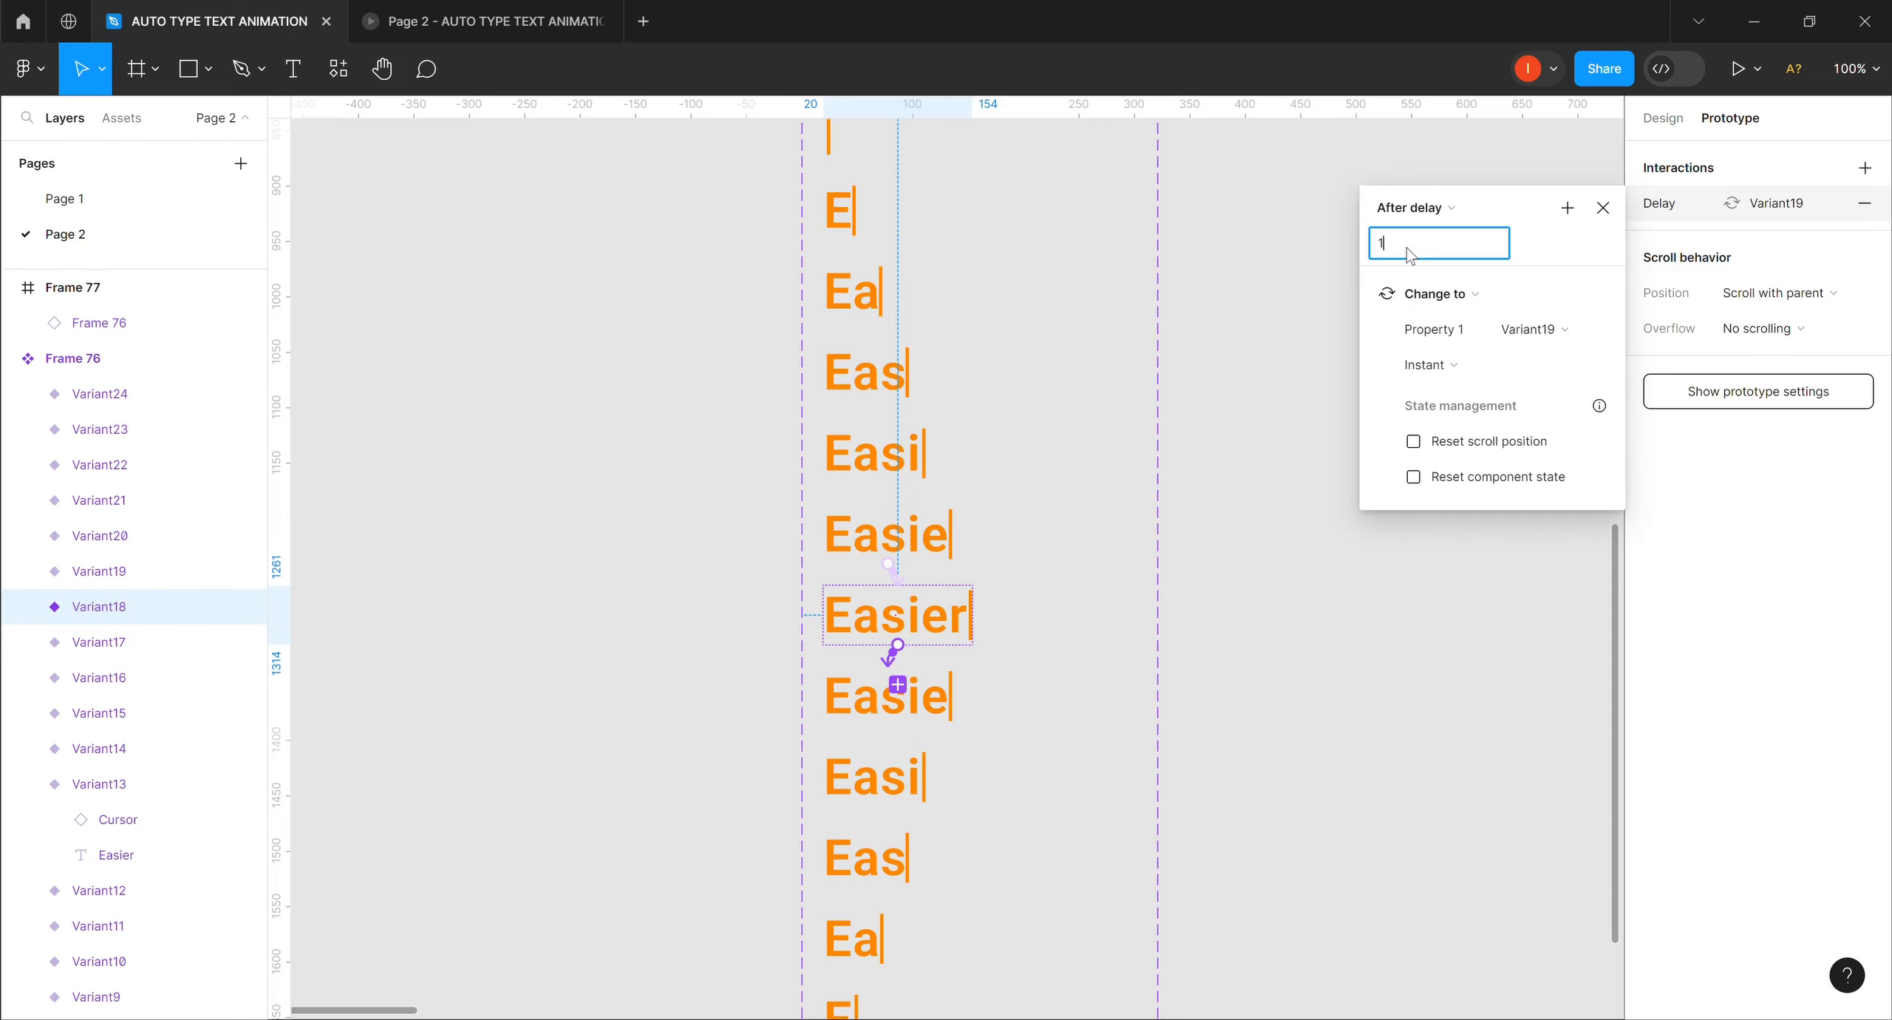
{"action": "type", "text": "5"}
{"action": "key", "text": "Return"}
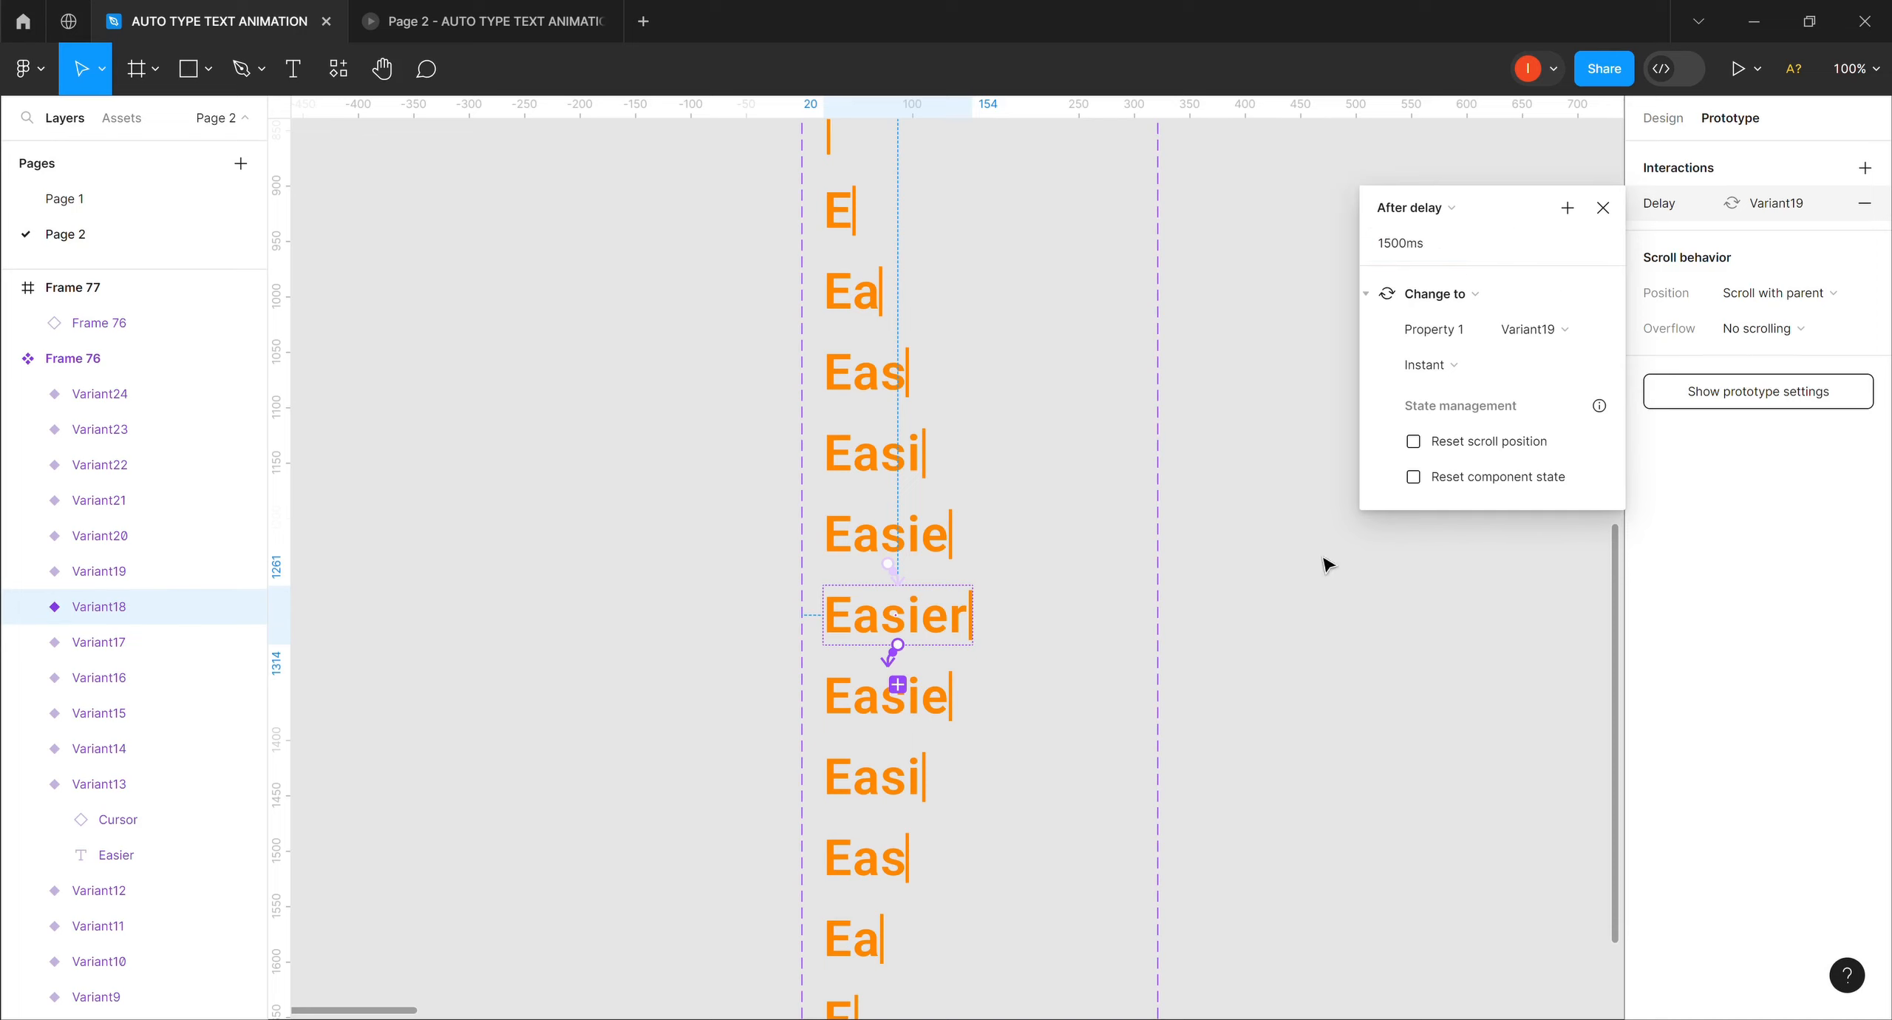
{"action": "left_click", "coordinate": [1214, 617]}
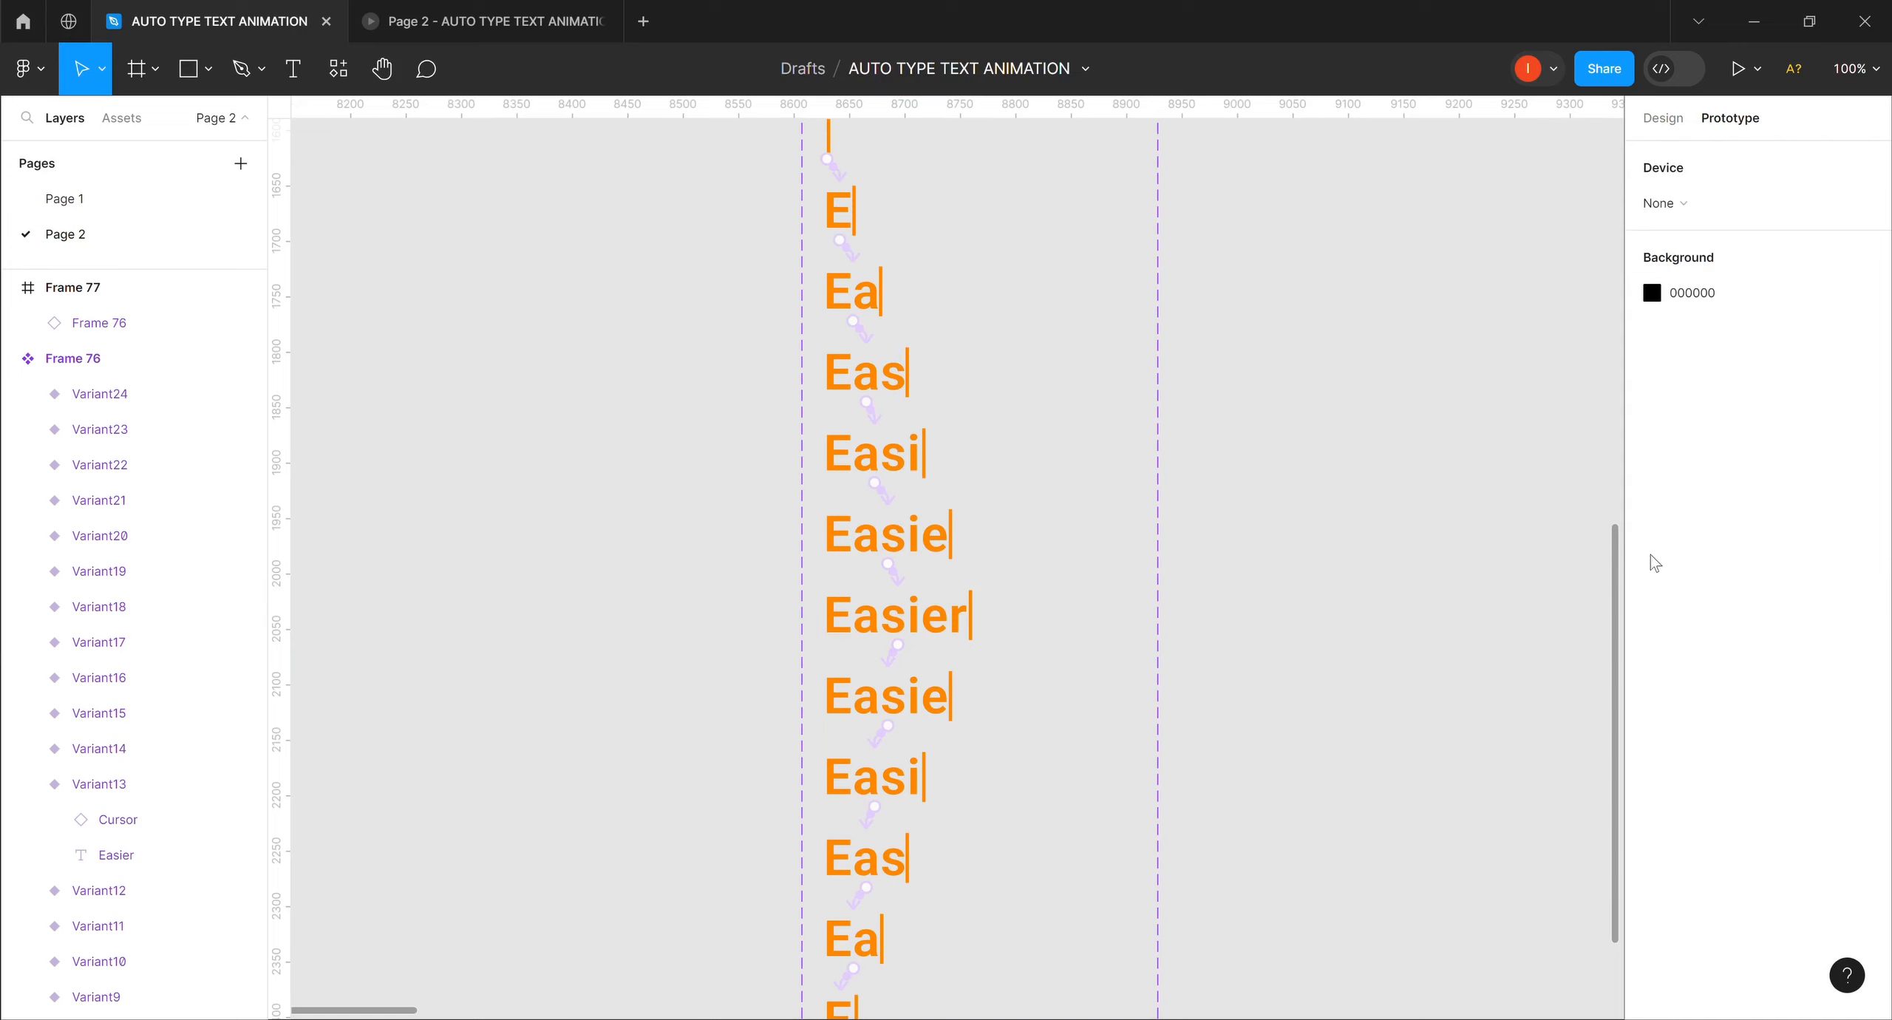
Play the prototype preview of Frame 77 to check the typing animation, and close the preview.
{"action": "right_click", "coordinate": [1615, 567]}
{"action": "left_click", "coordinate": [1599, 447]}
{"action": "scroll", "coordinate": [1598, 420], "scroll_direction": "up", "scroll_amount": 5}
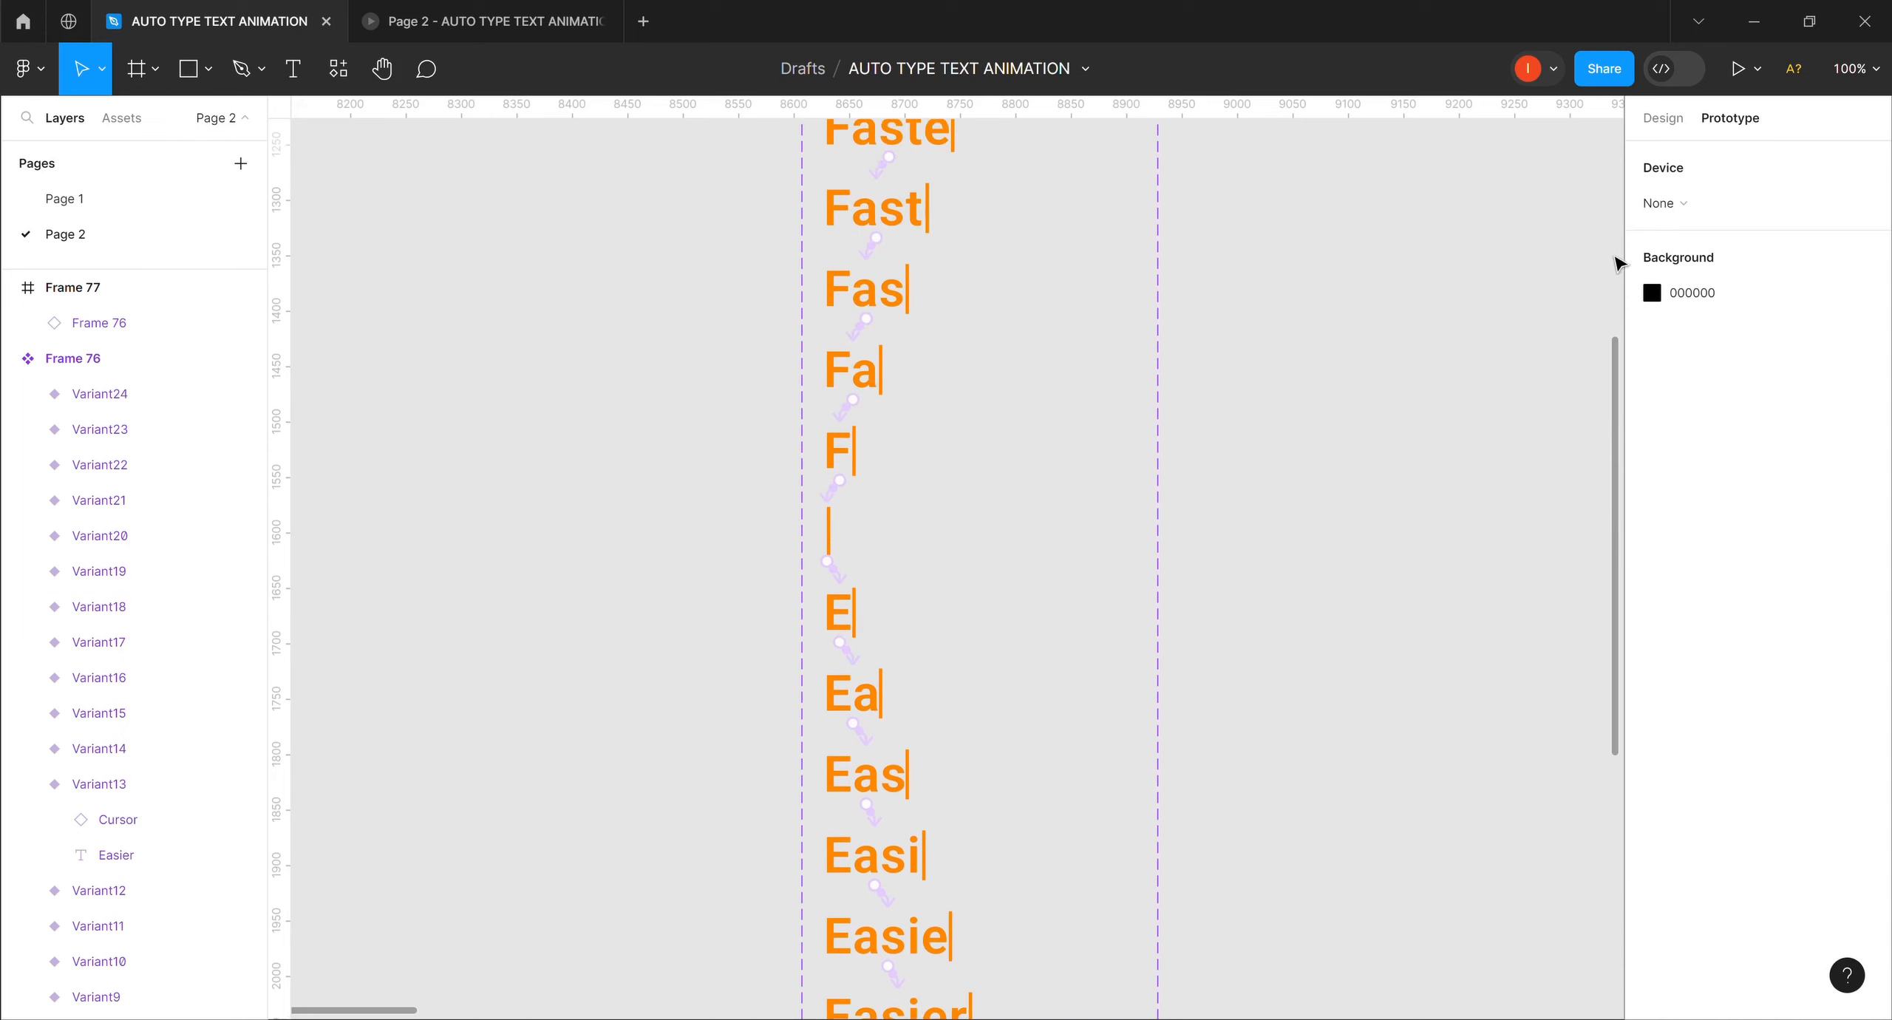
{"action": "scroll", "coordinate": [1613, 262], "scroll_direction": "up", "scroll_amount": 5}
{"action": "scroll", "coordinate": [1596, 140], "scroll_direction": "up", "scroll_amount": 1}
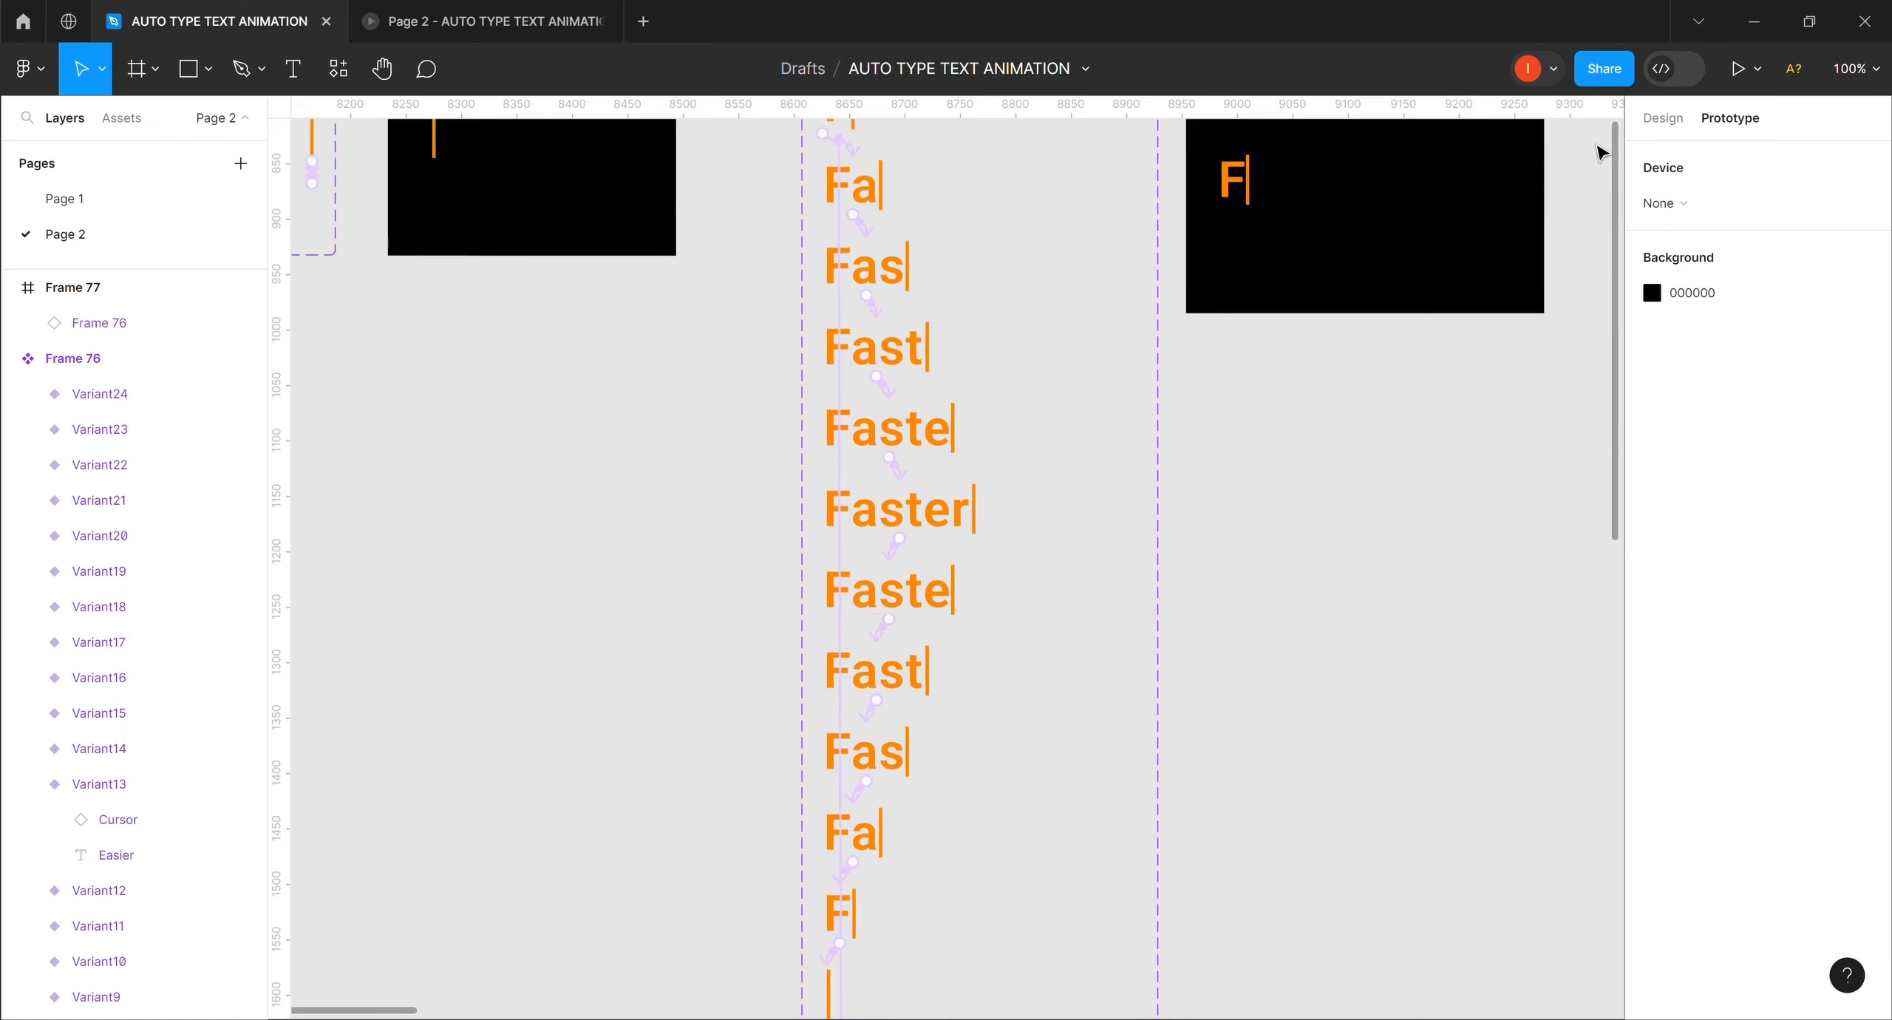
{"action": "scroll", "coordinate": [1593, 125], "scroll_direction": "up", "scroll_amount": 1}
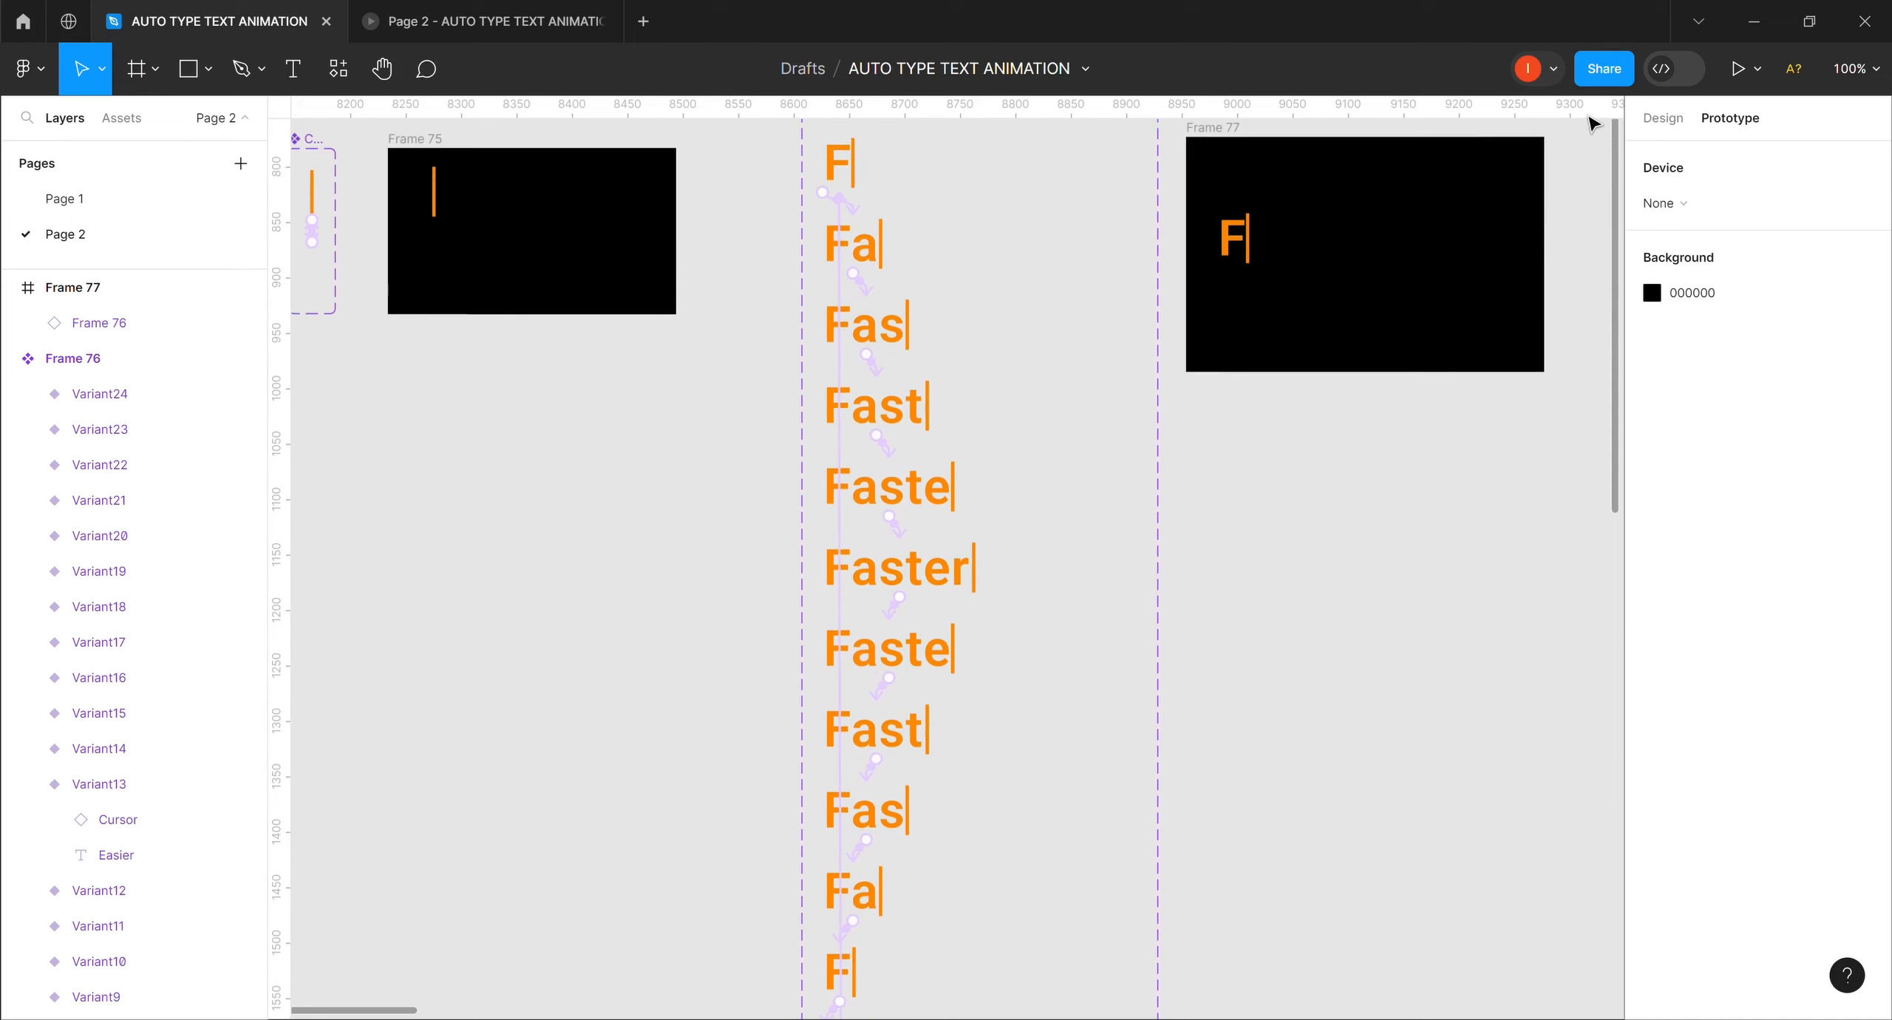
{"action": "left_click", "coordinate": [1215, 144]}
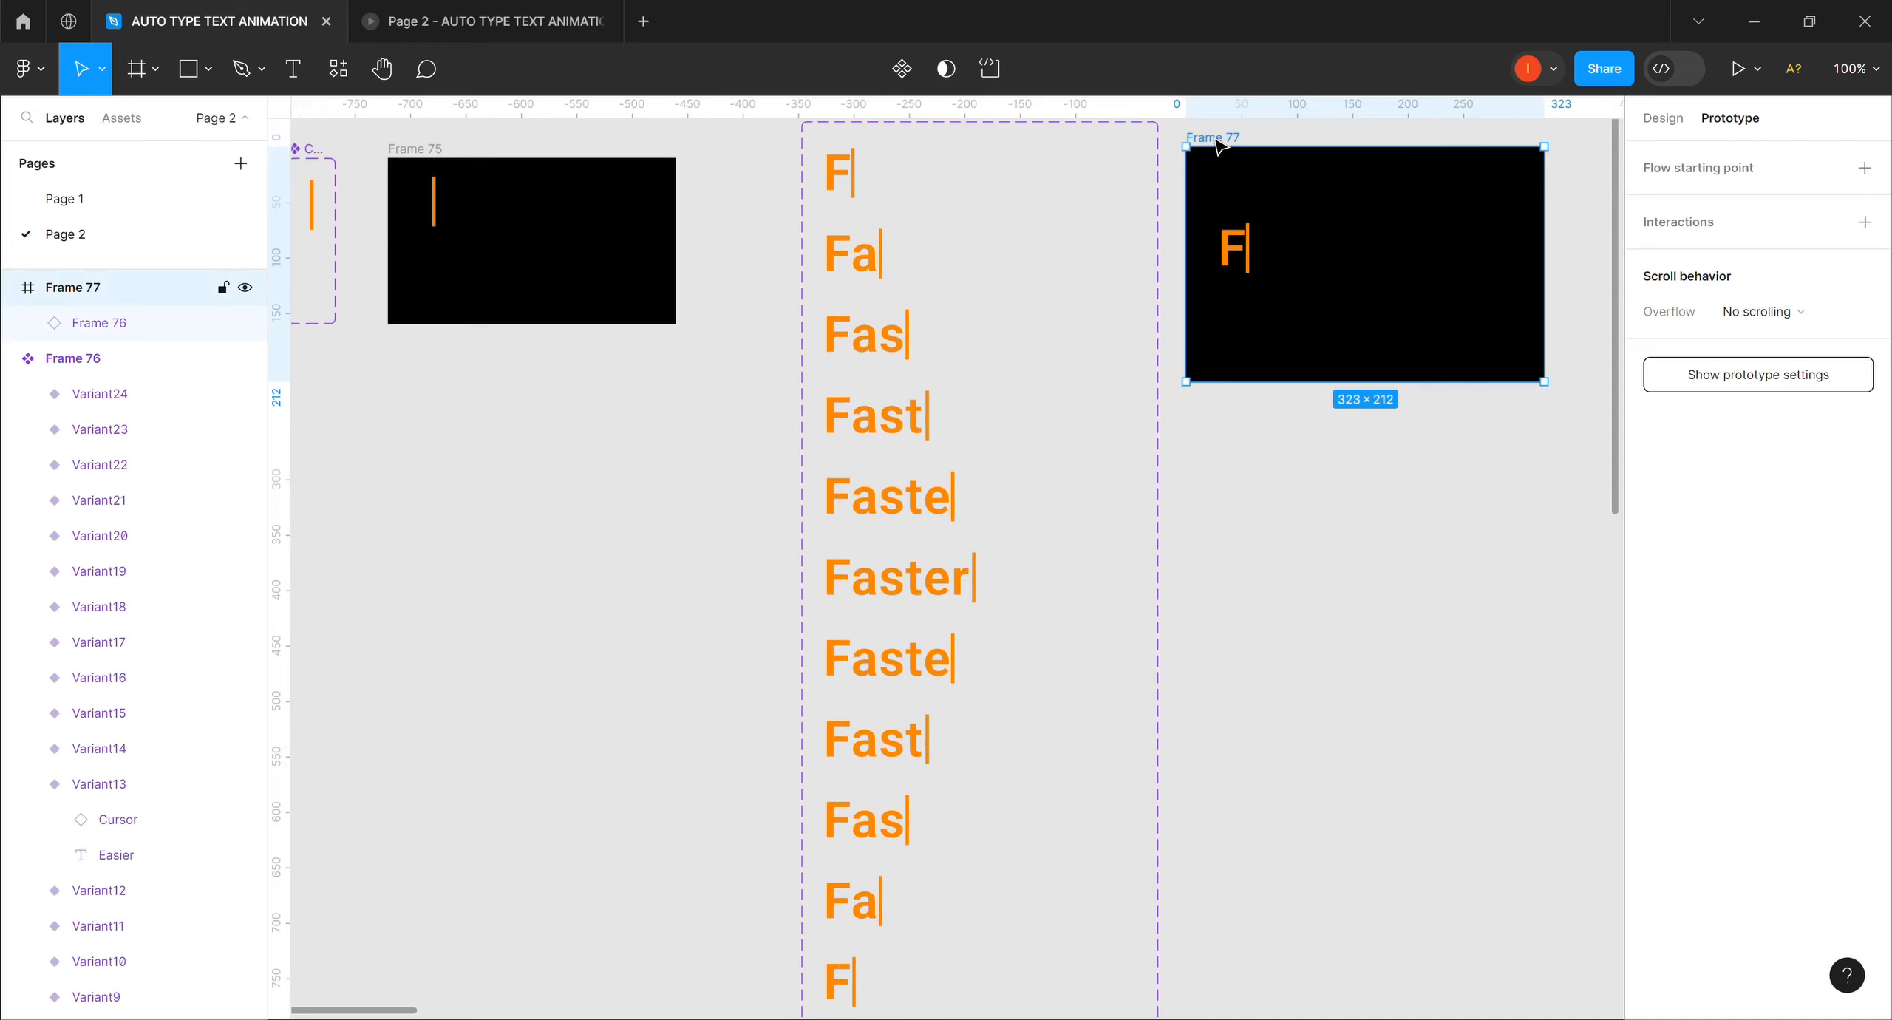
{"action": "left_click", "coordinate": [1738, 70]}
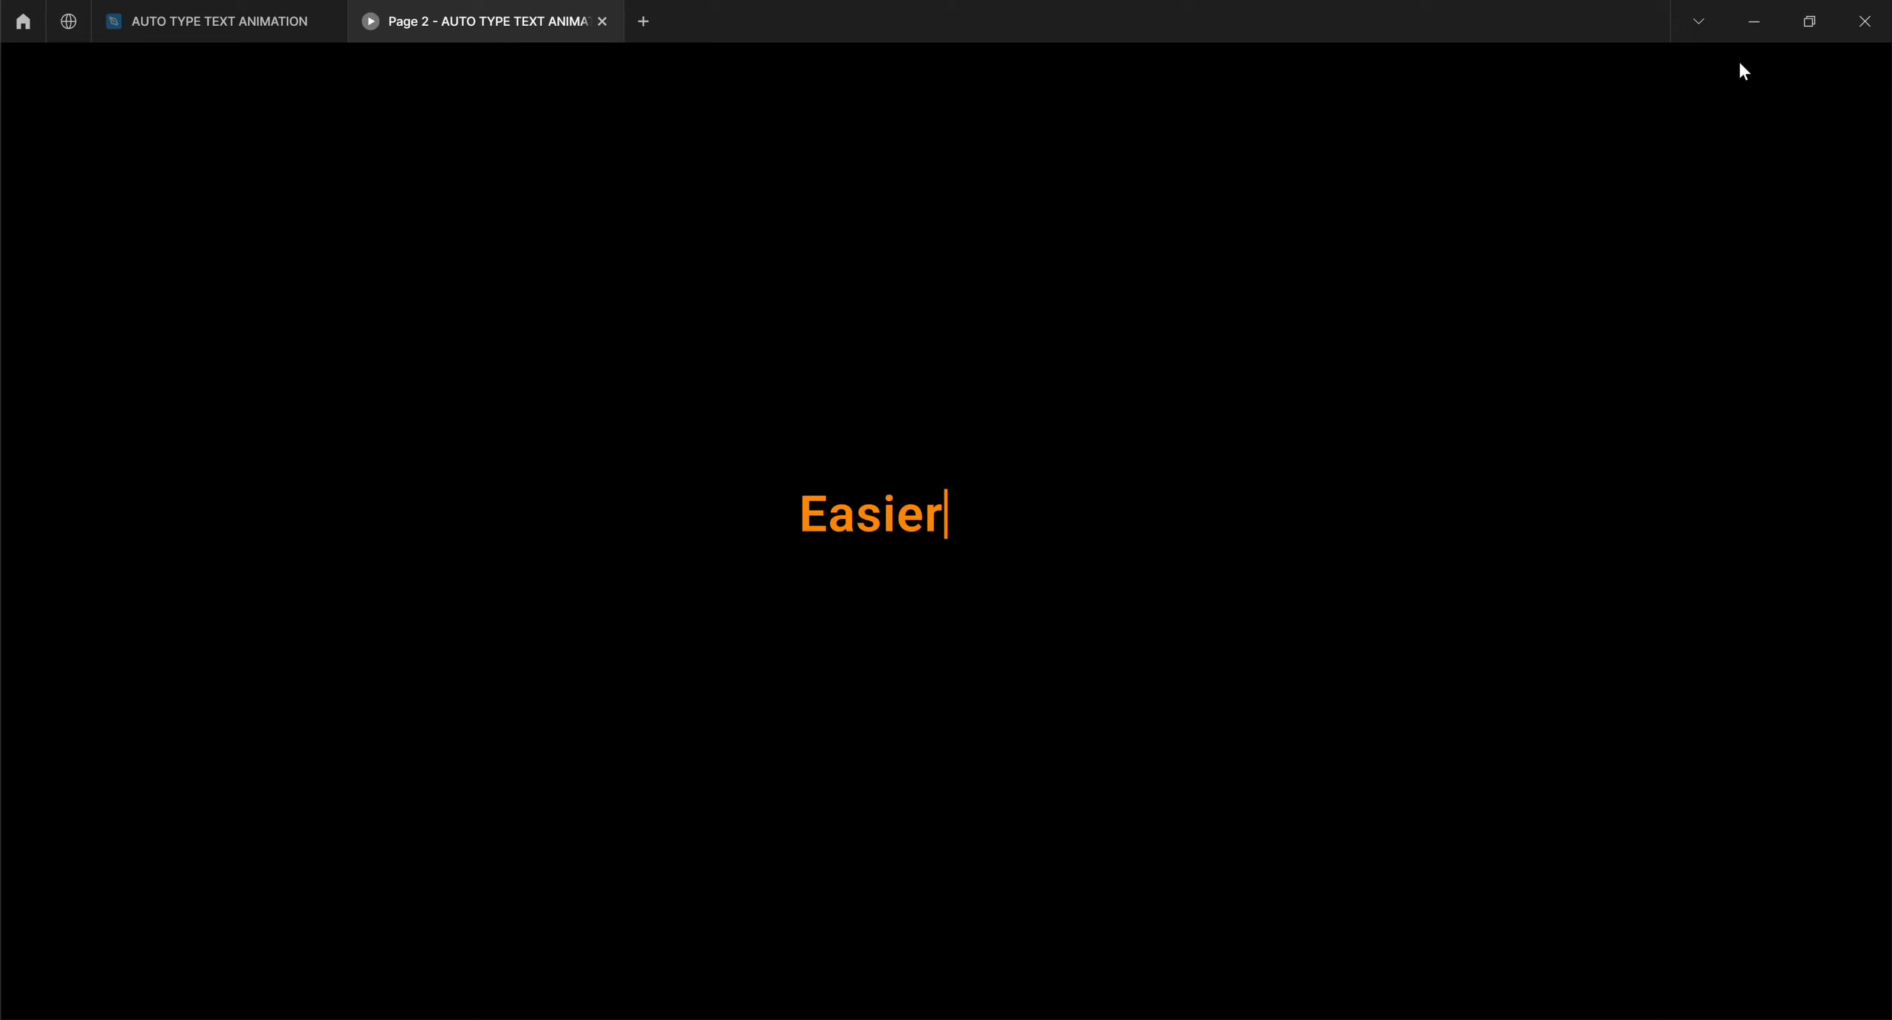
{"action": "key", "text": "ctrl+w"}
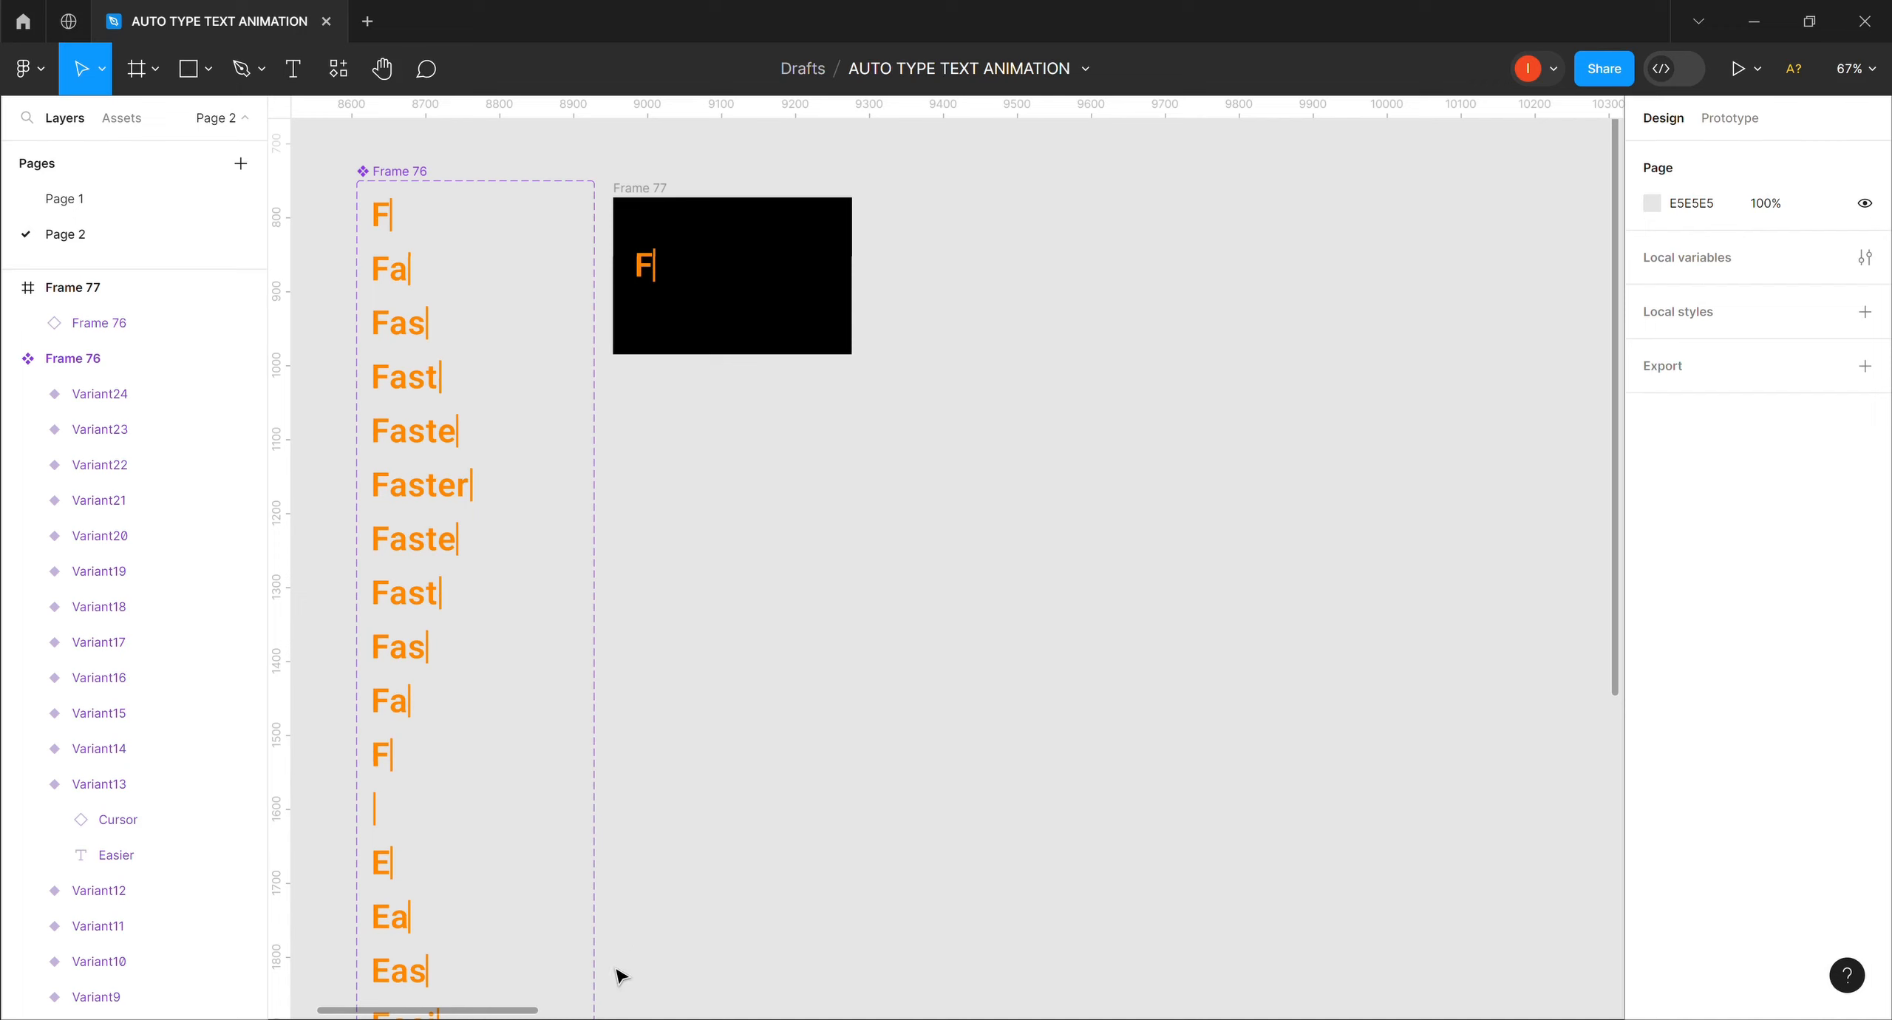
Remove the vertical and horizontal ruler guides crossing the TradeVista landing page in Frame 5.
{"action": "left_click_drag", "start_coordinate": [531, 1013], "coordinate": [765, 1007]}
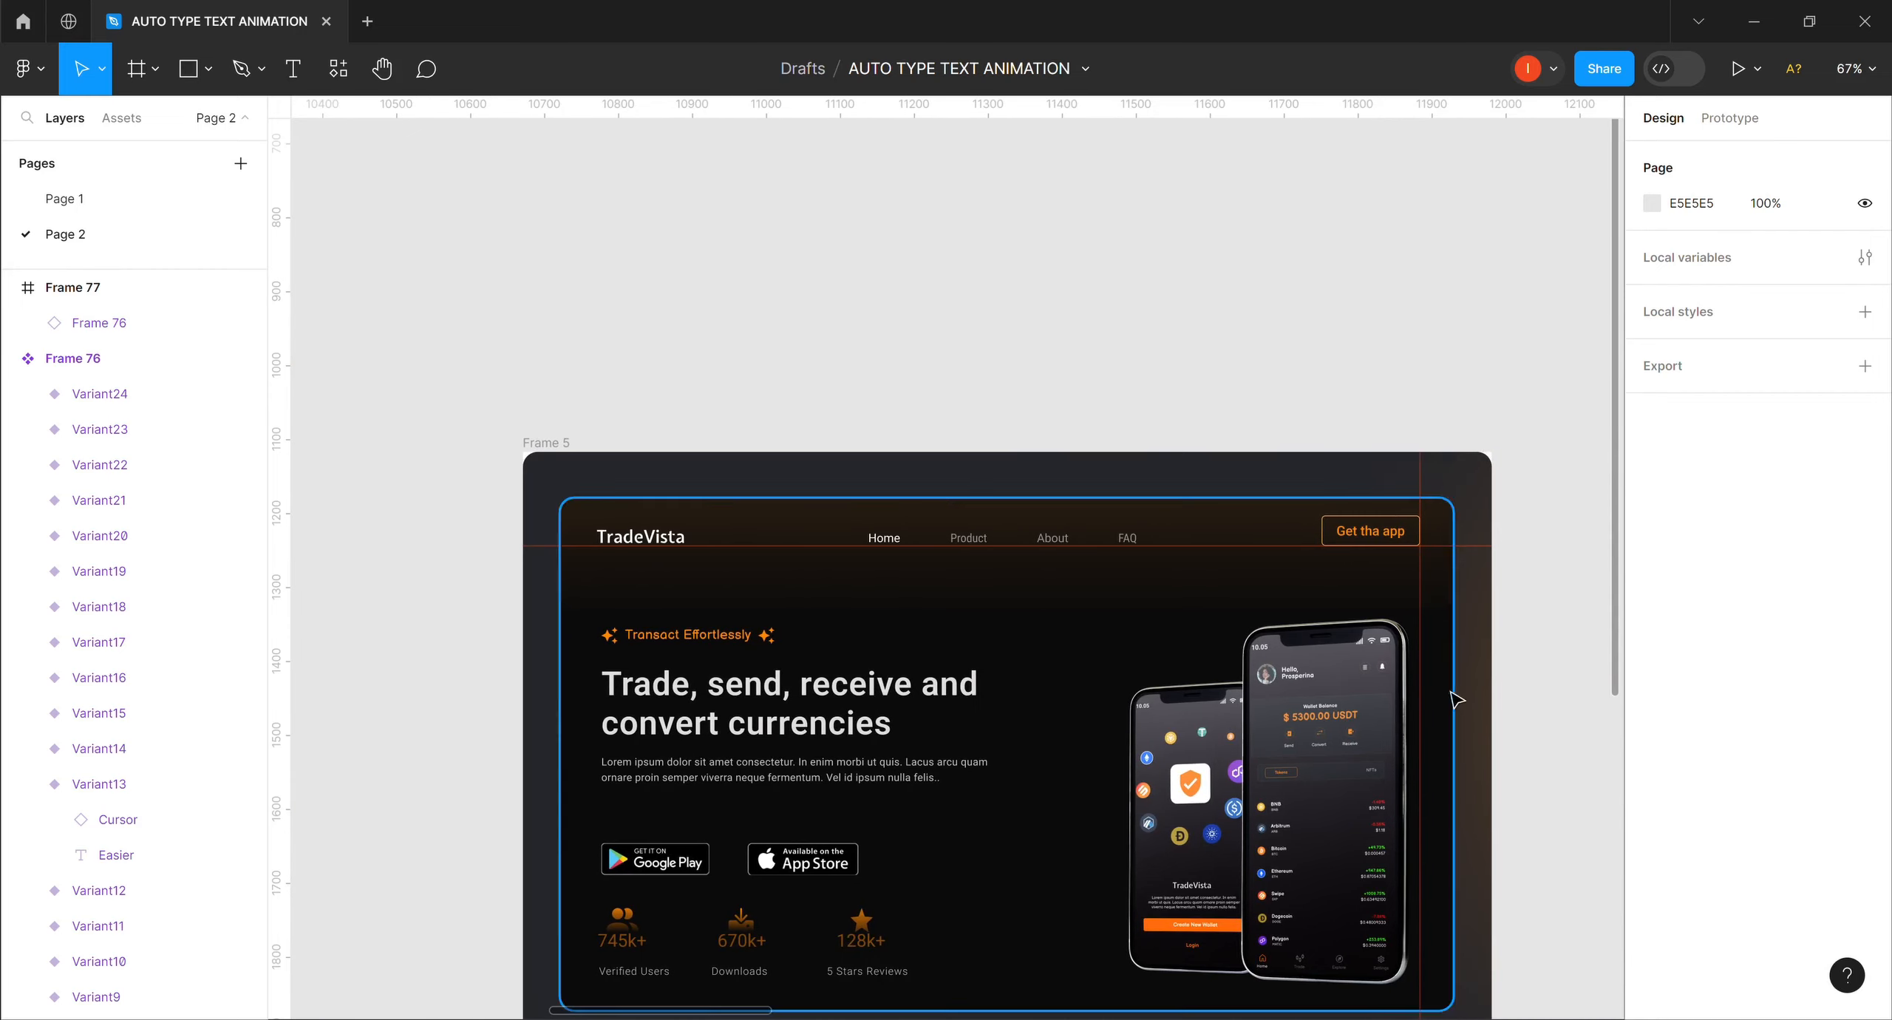
{"action": "left_click_drag", "start_coordinate": [1619, 580], "coordinate": [1638, 714]}
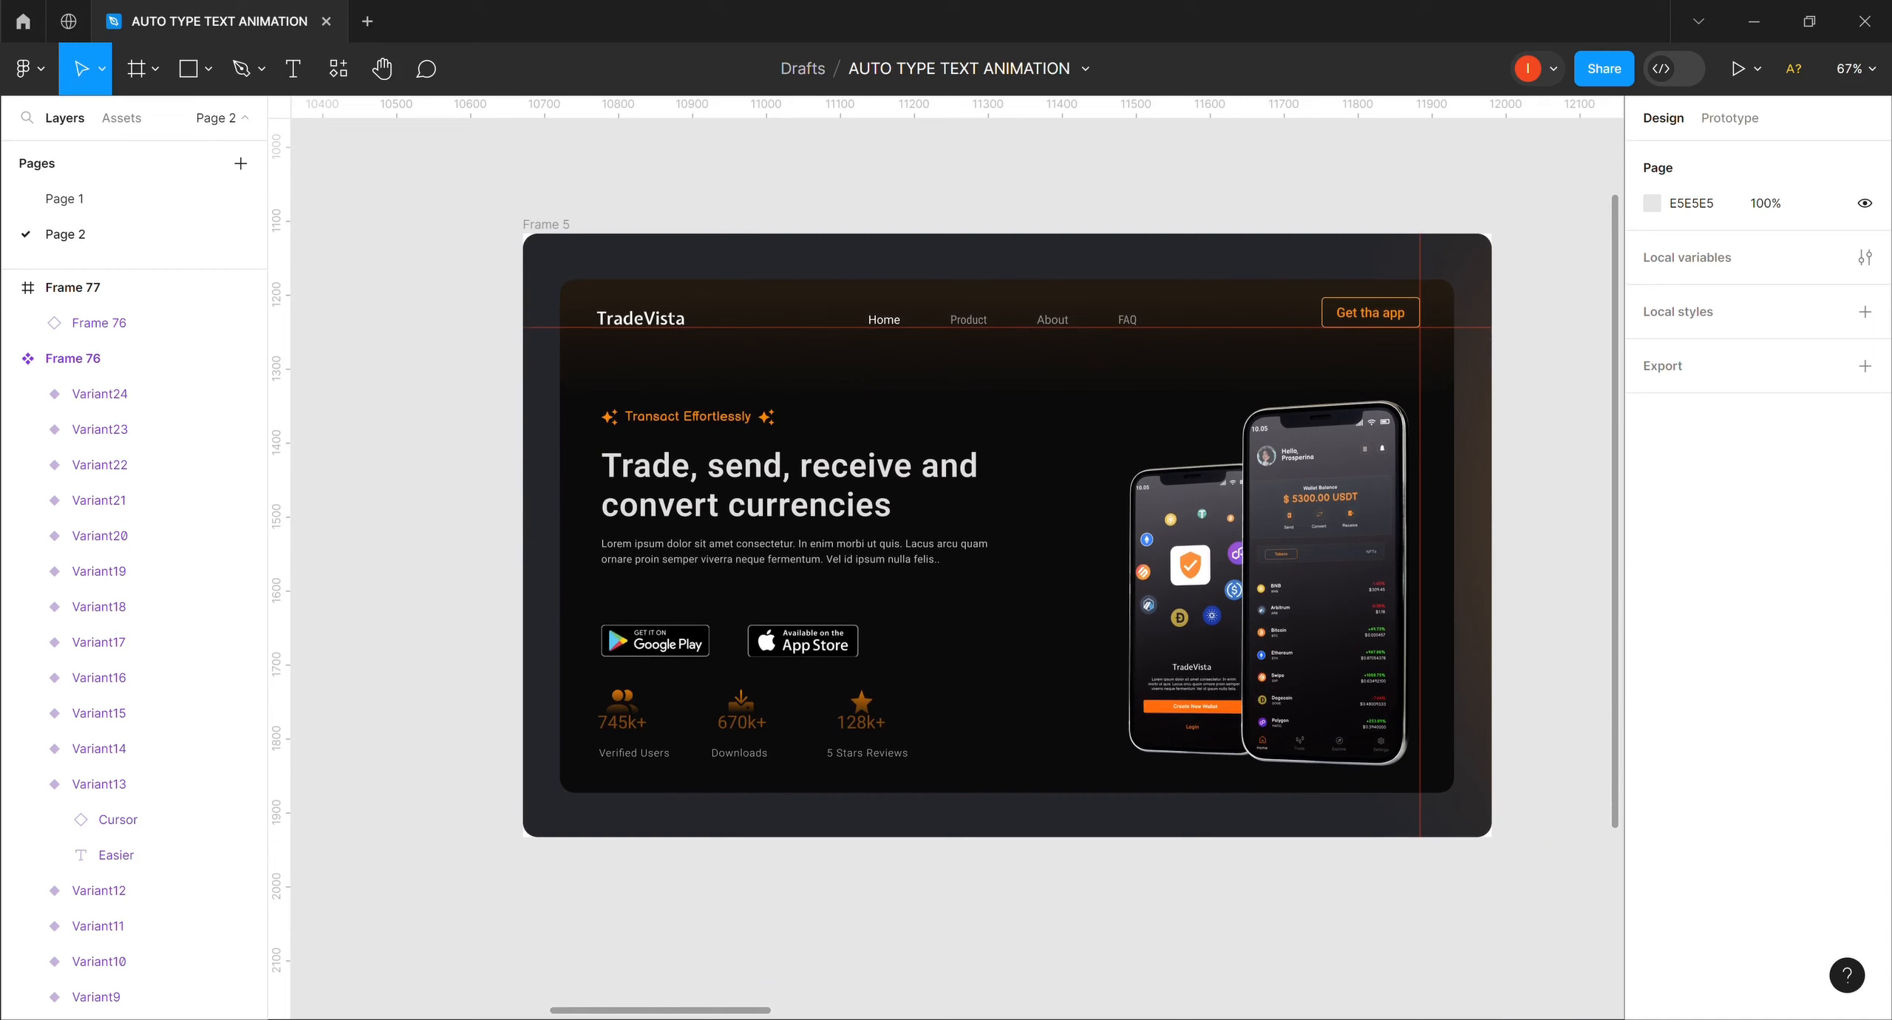
{"action": "mouse_move", "coordinate": [765, 1018]}
{"action": "left_mouse_down"}
{"action": "mouse_move", "coordinate": [795, 1018]}
{"action": "mouse_move", "coordinate": [770, 1017]}
{"action": "left_mouse_up"}
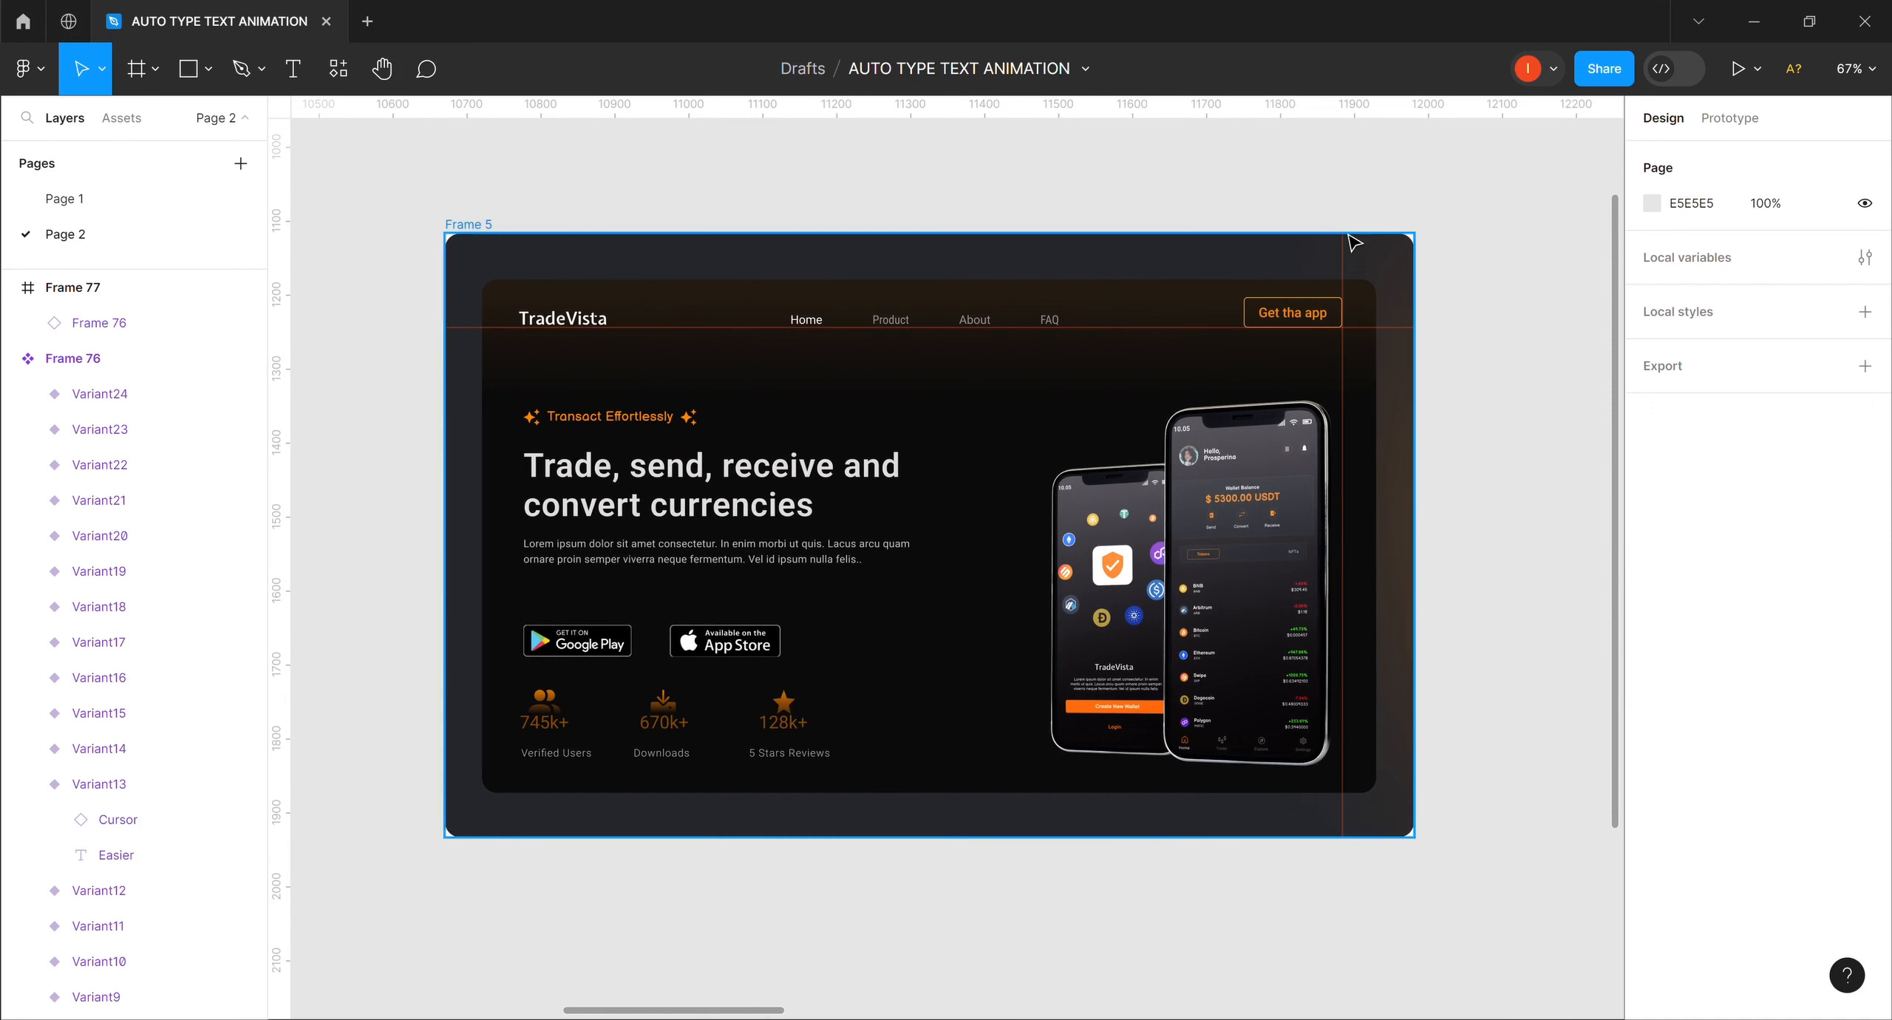
{"action": "left_click_drag", "start_coordinate": [1358, 273], "coordinate": [114, 451]}
{"action": "left_click_drag", "start_coordinate": [1106, 329], "coordinate": [939, 77]}
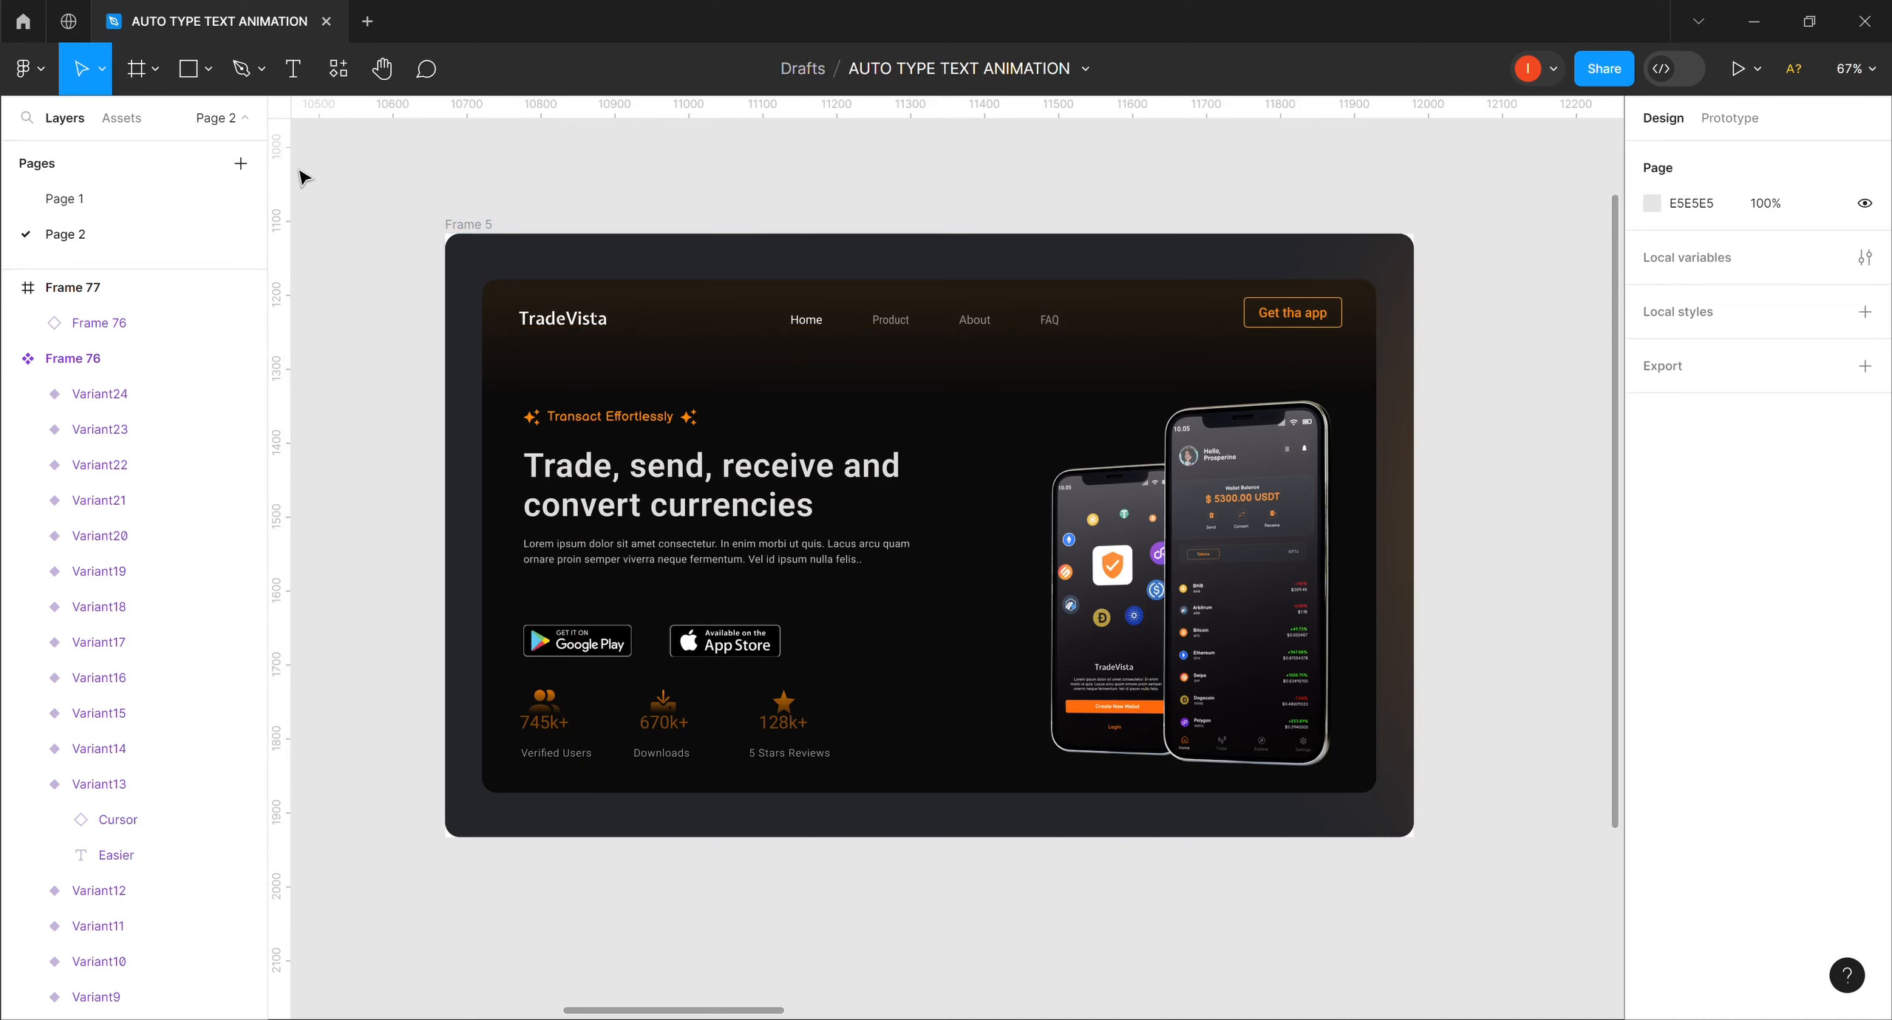
Place an instance of the Frame 76 component in Frame 5 right after "convert currencies", at X 511, Y 340.
{"action": "left_click", "coordinate": [127, 119]}
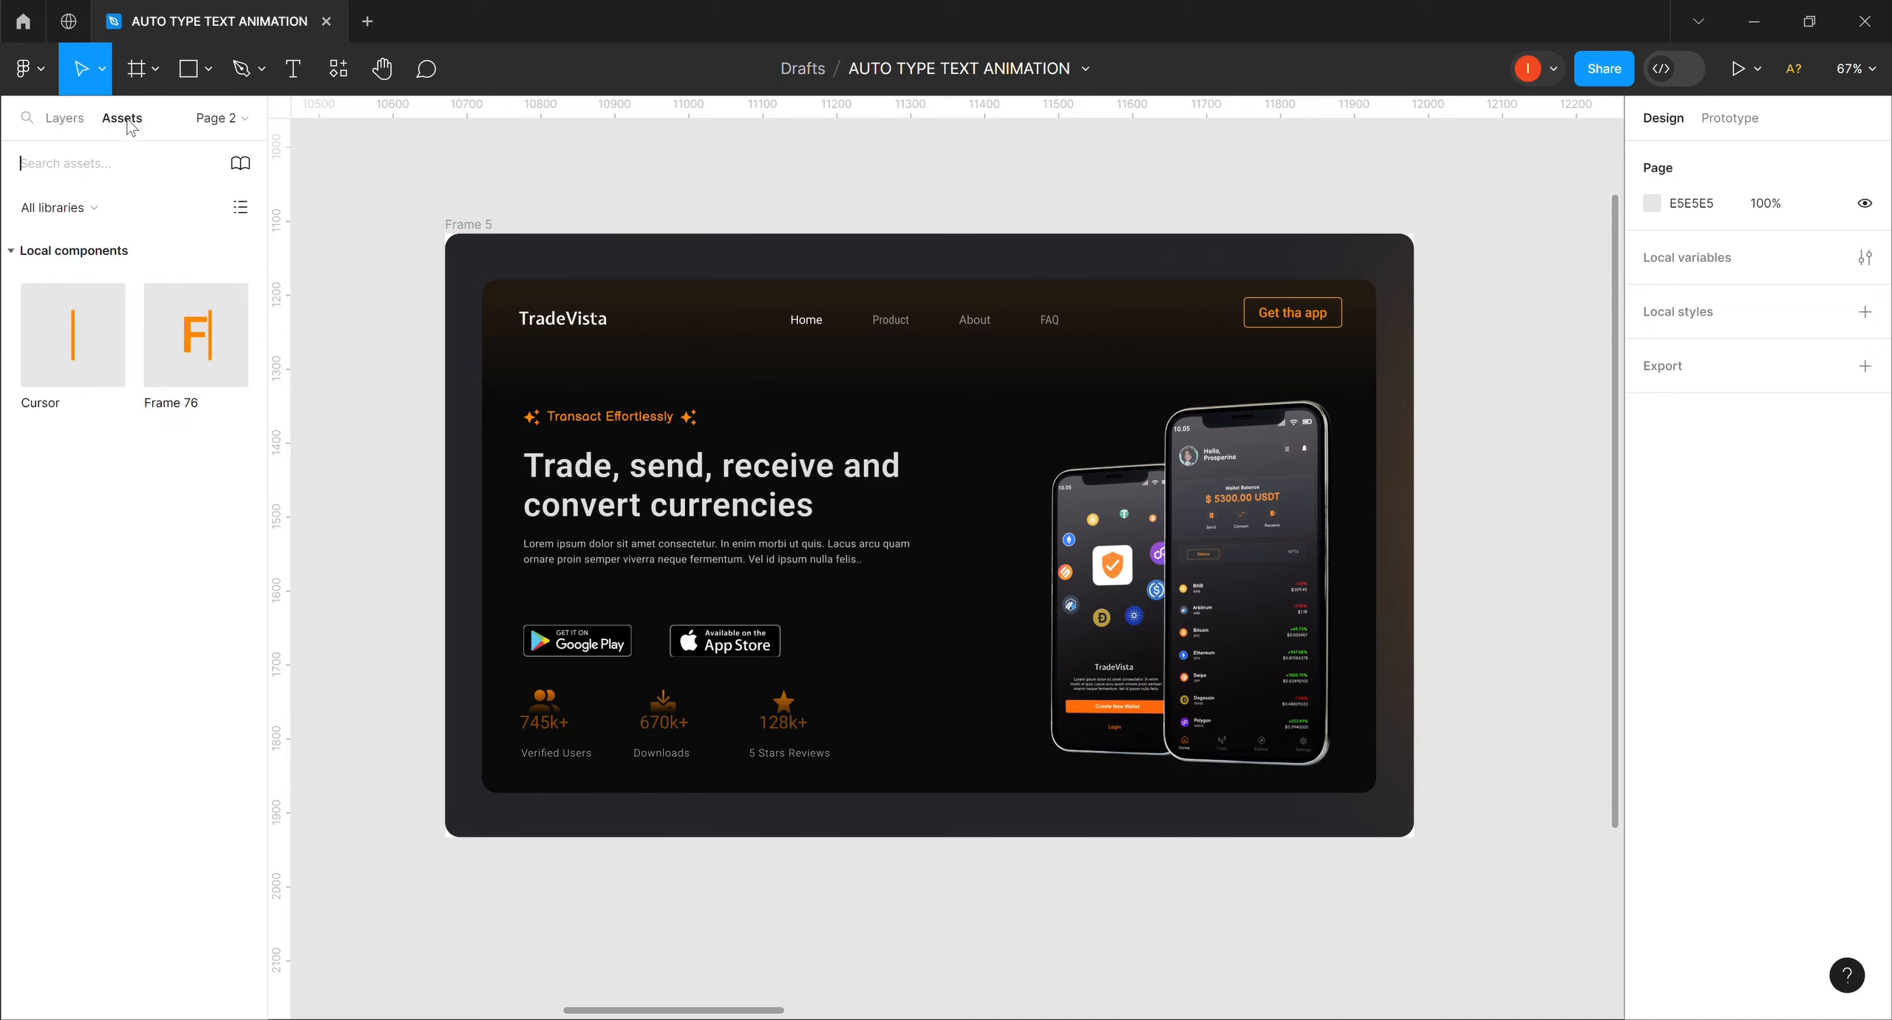
{"action": "left_click_drag", "start_coordinate": [199, 349], "coordinate": [834, 512]}
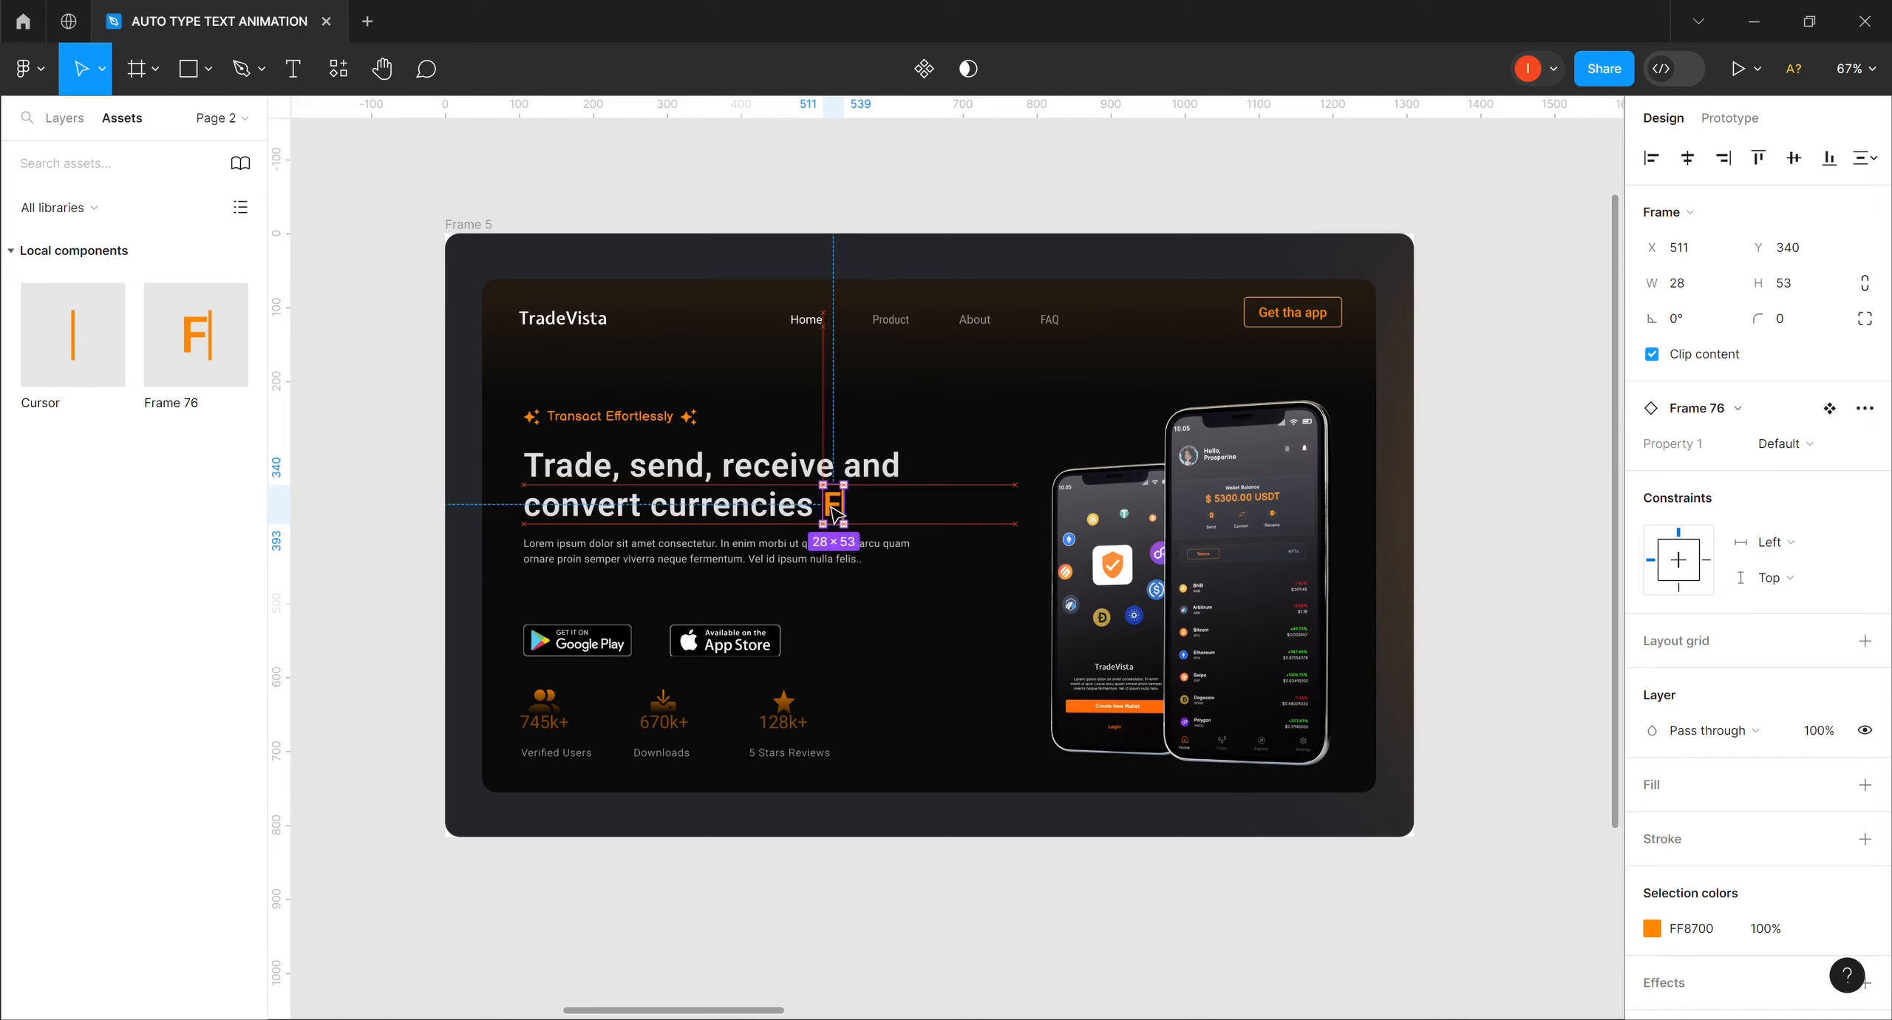
{"action": "left_click_drag", "start_coordinate": [835, 511], "coordinate": [835, 512]}
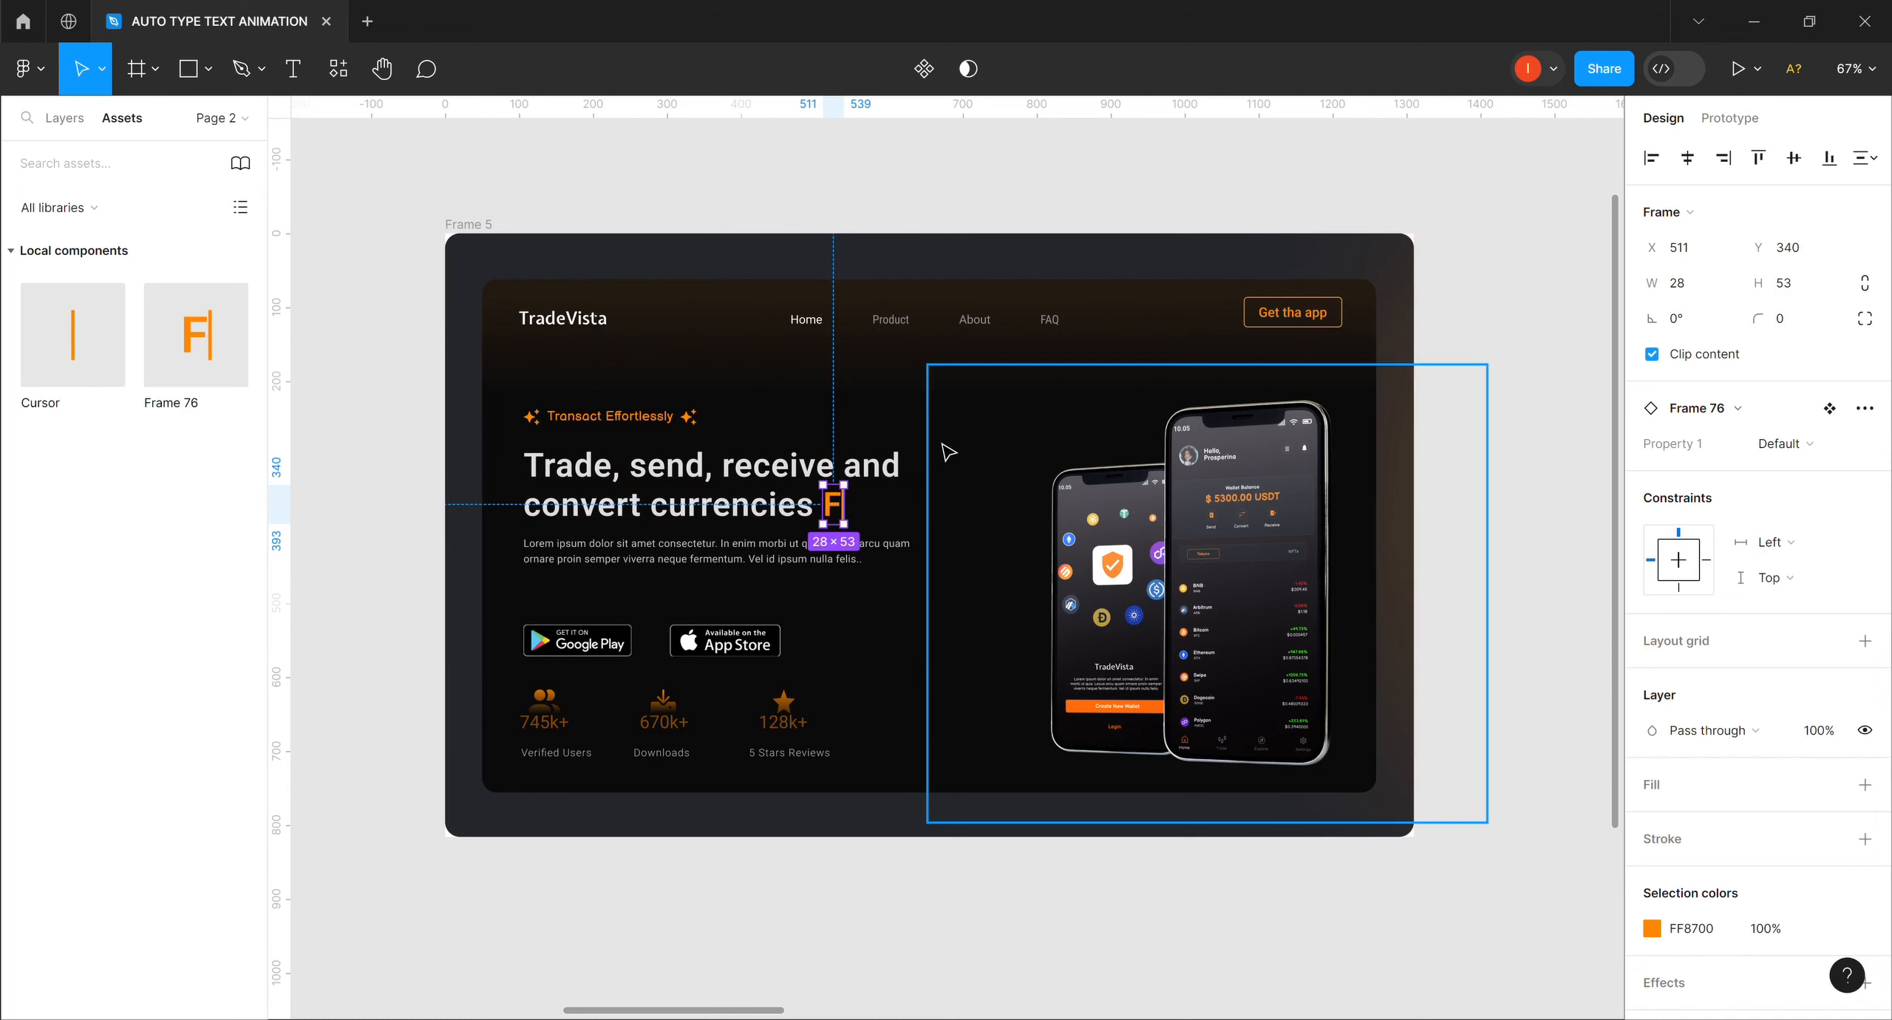
{"action": "left_click", "coordinate": [930, 382]}
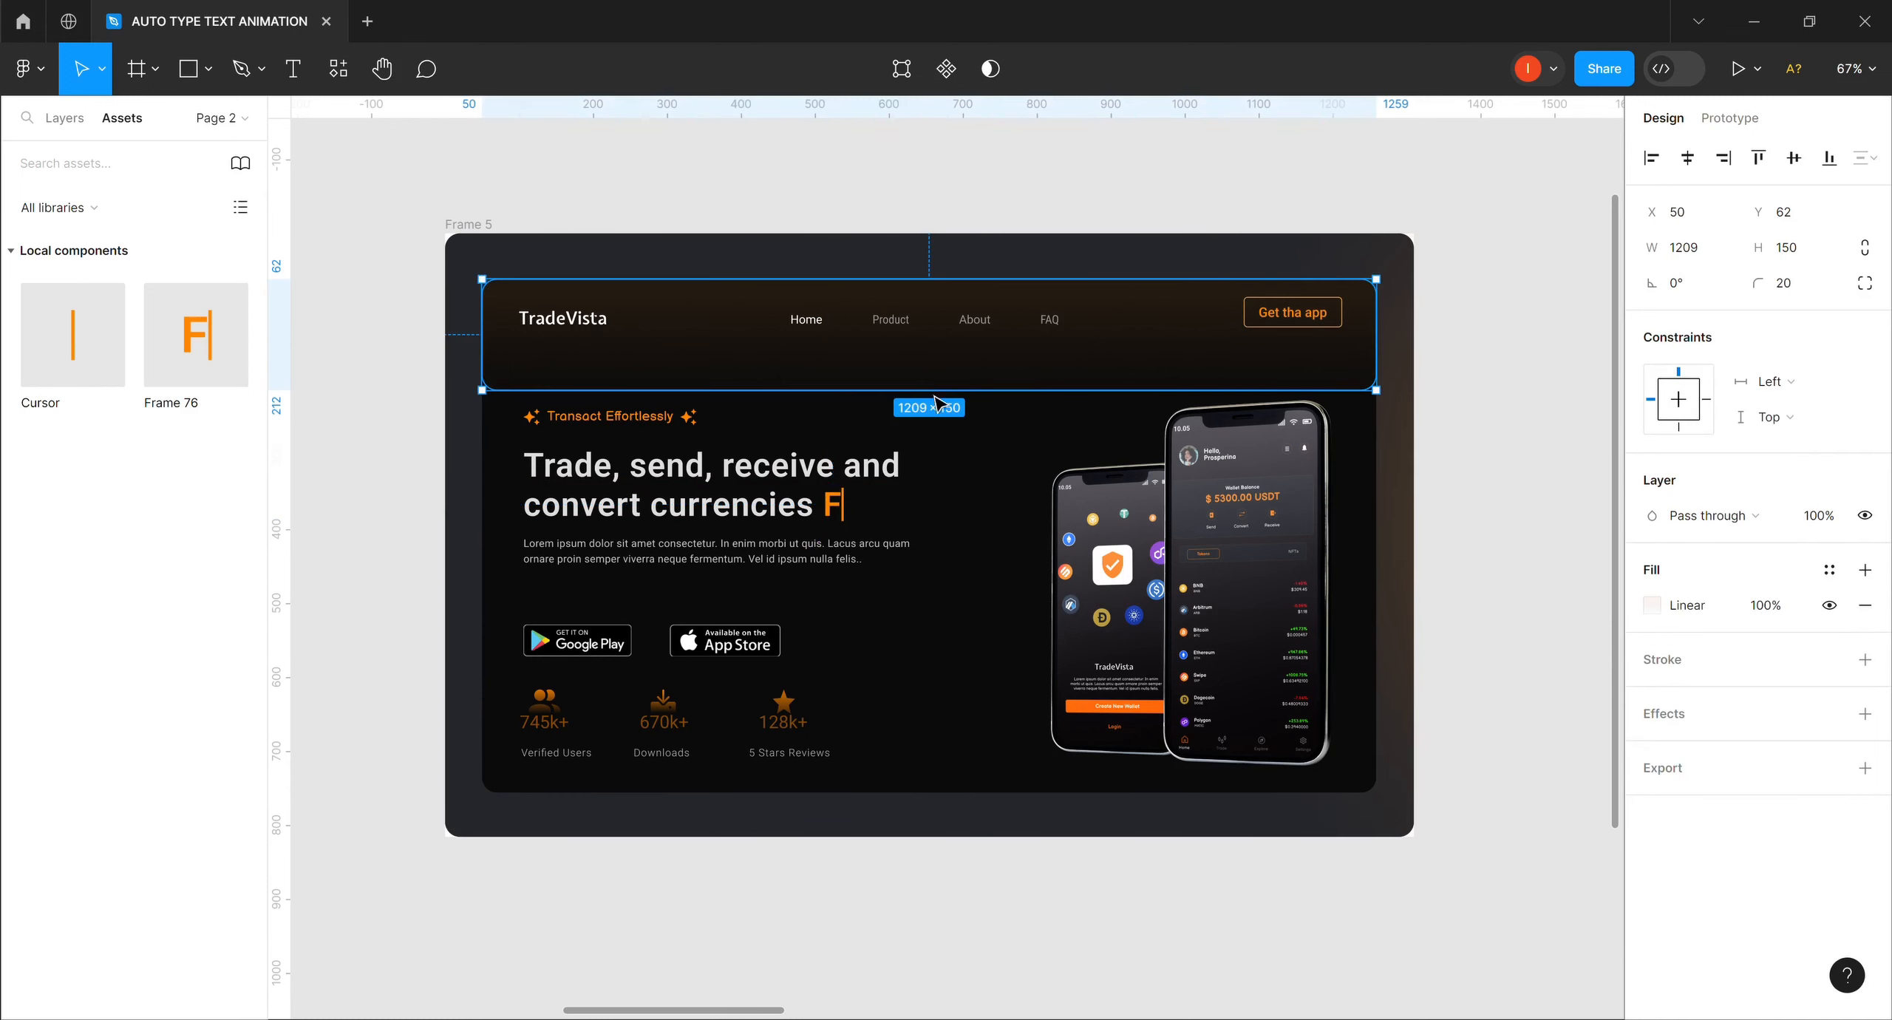
{"action": "left_click", "coordinate": [1515, 434]}
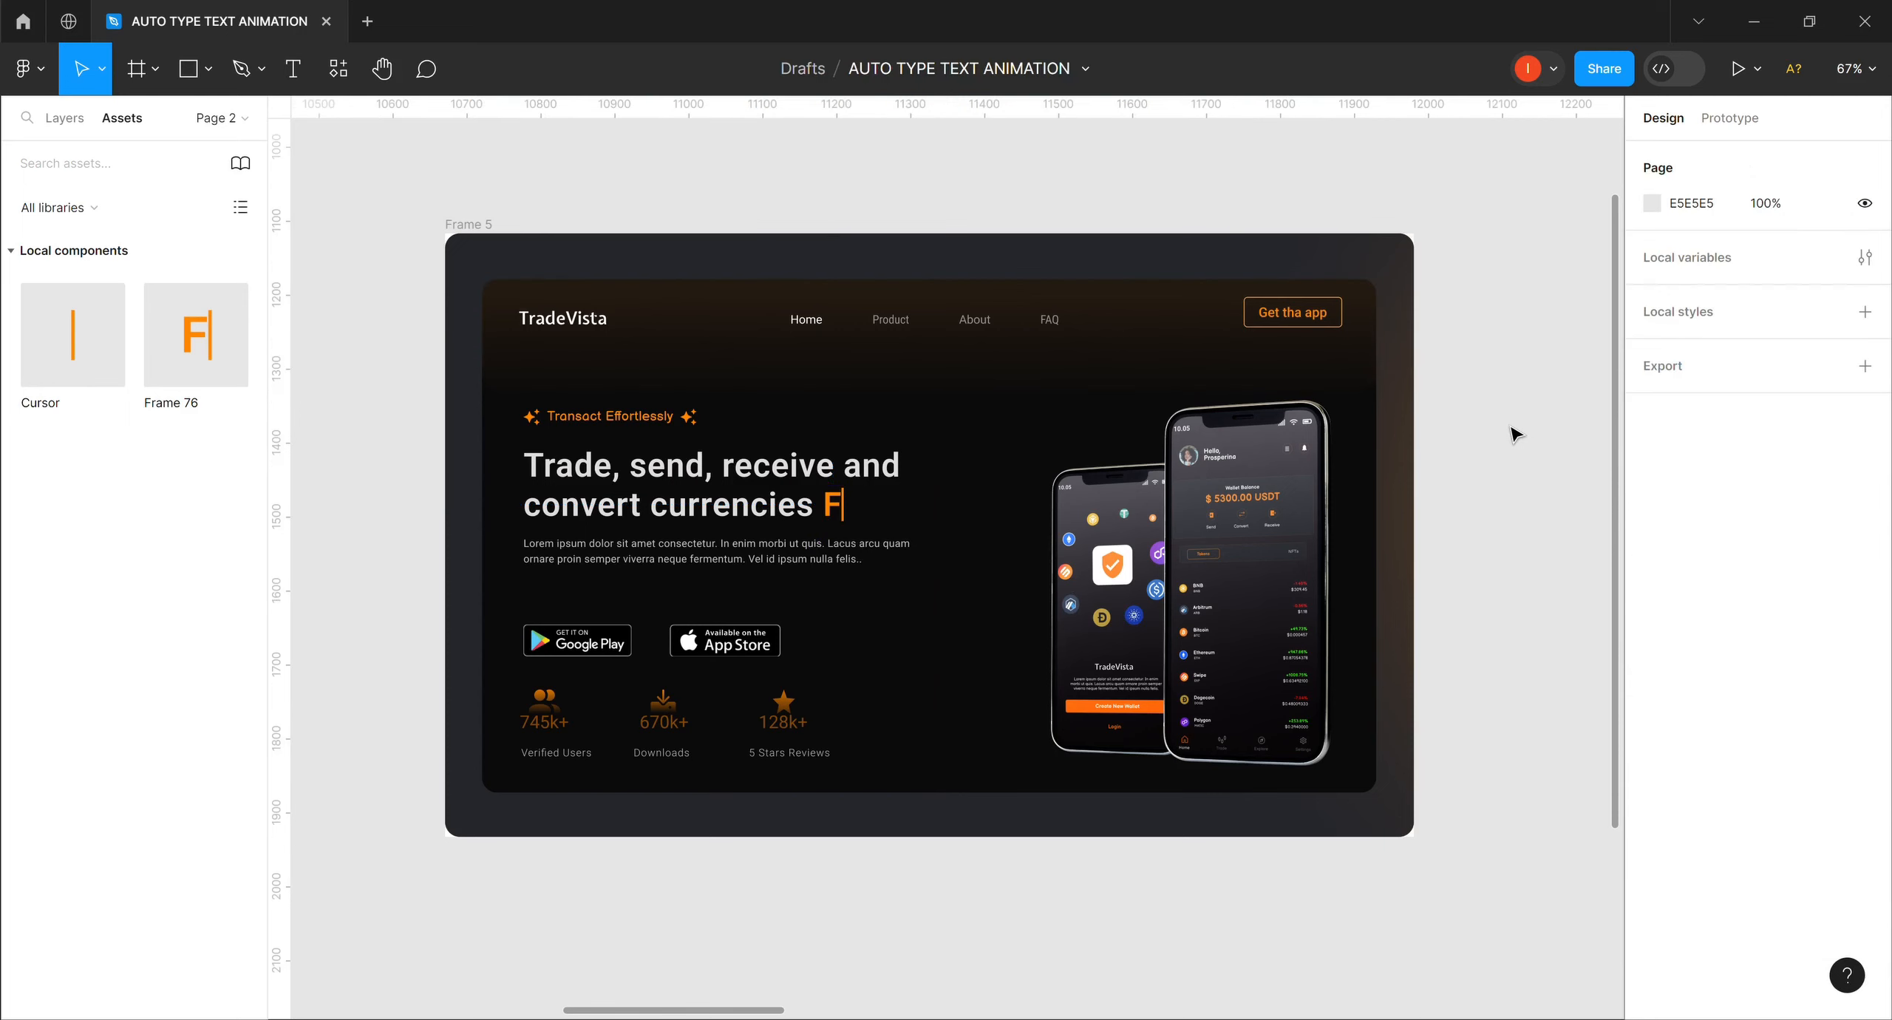
Play the prototype preview of Frame 5 to check the typing animation in the landing page heading.
{"action": "left_click", "coordinate": [473, 225]}
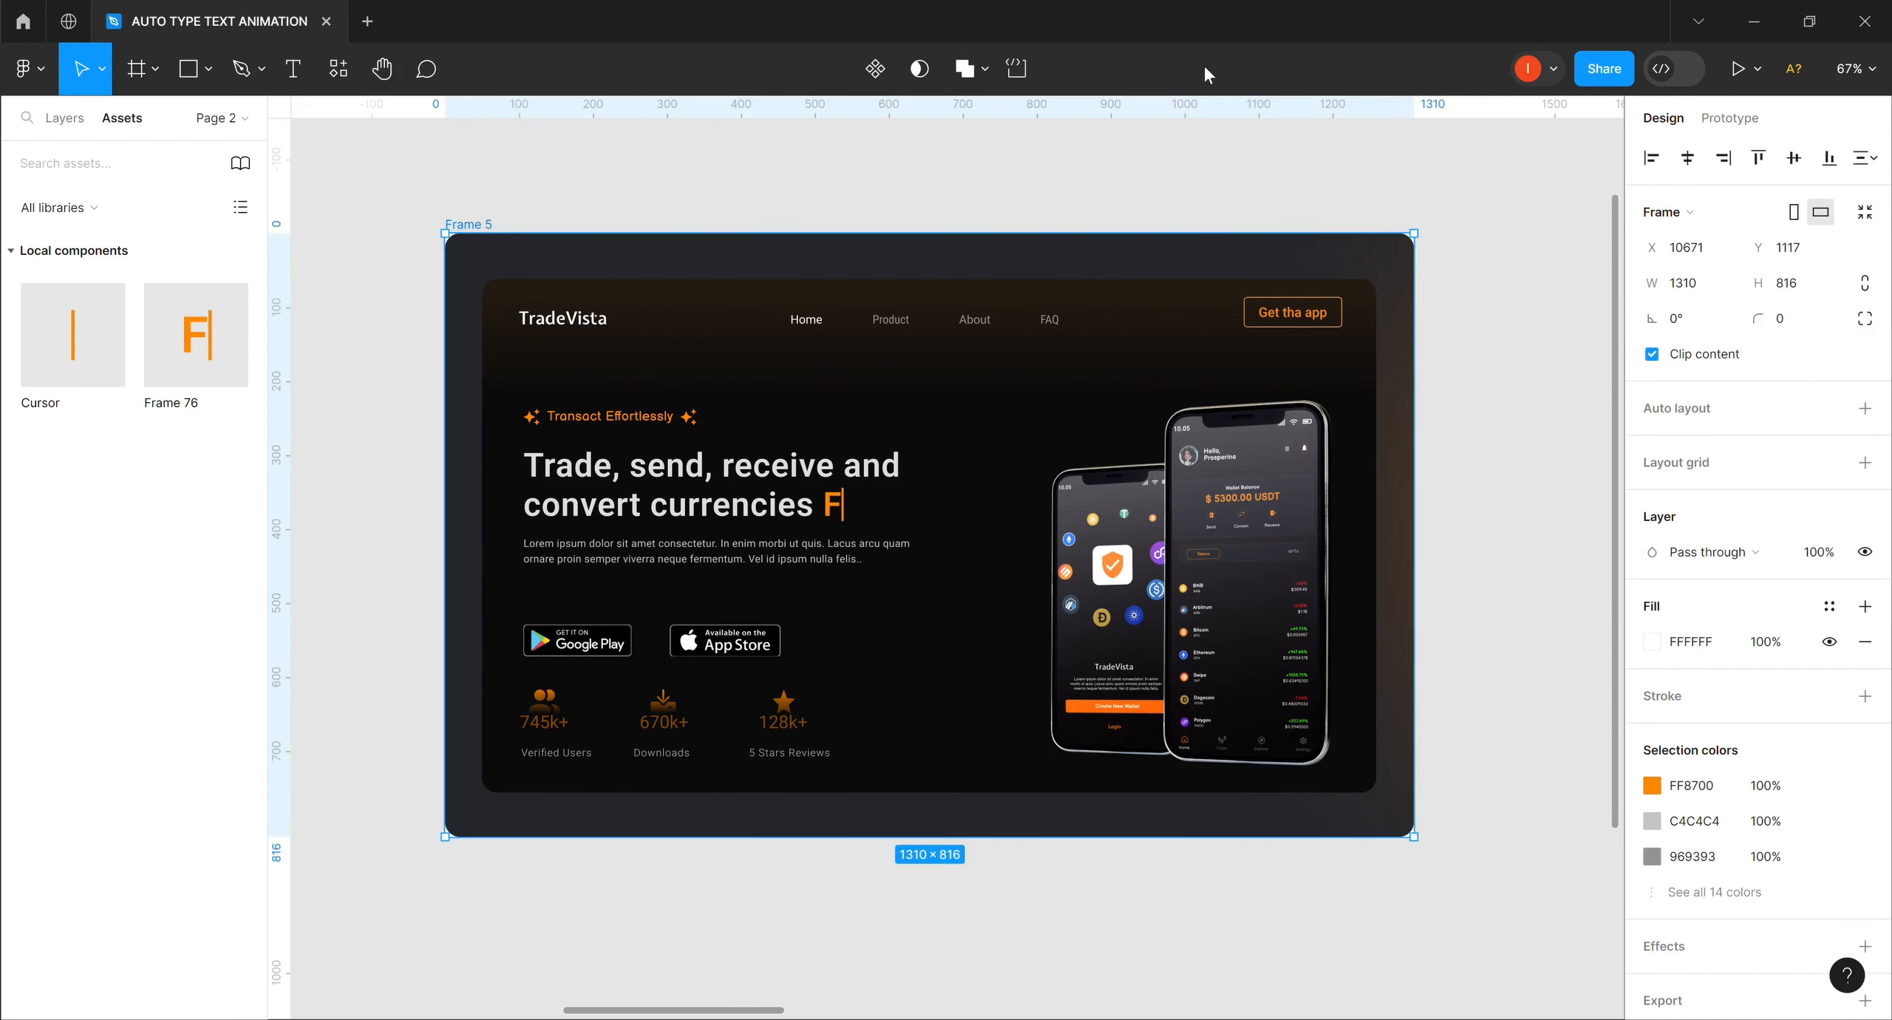
{"action": "left_click", "coordinate": [1739, 73]}
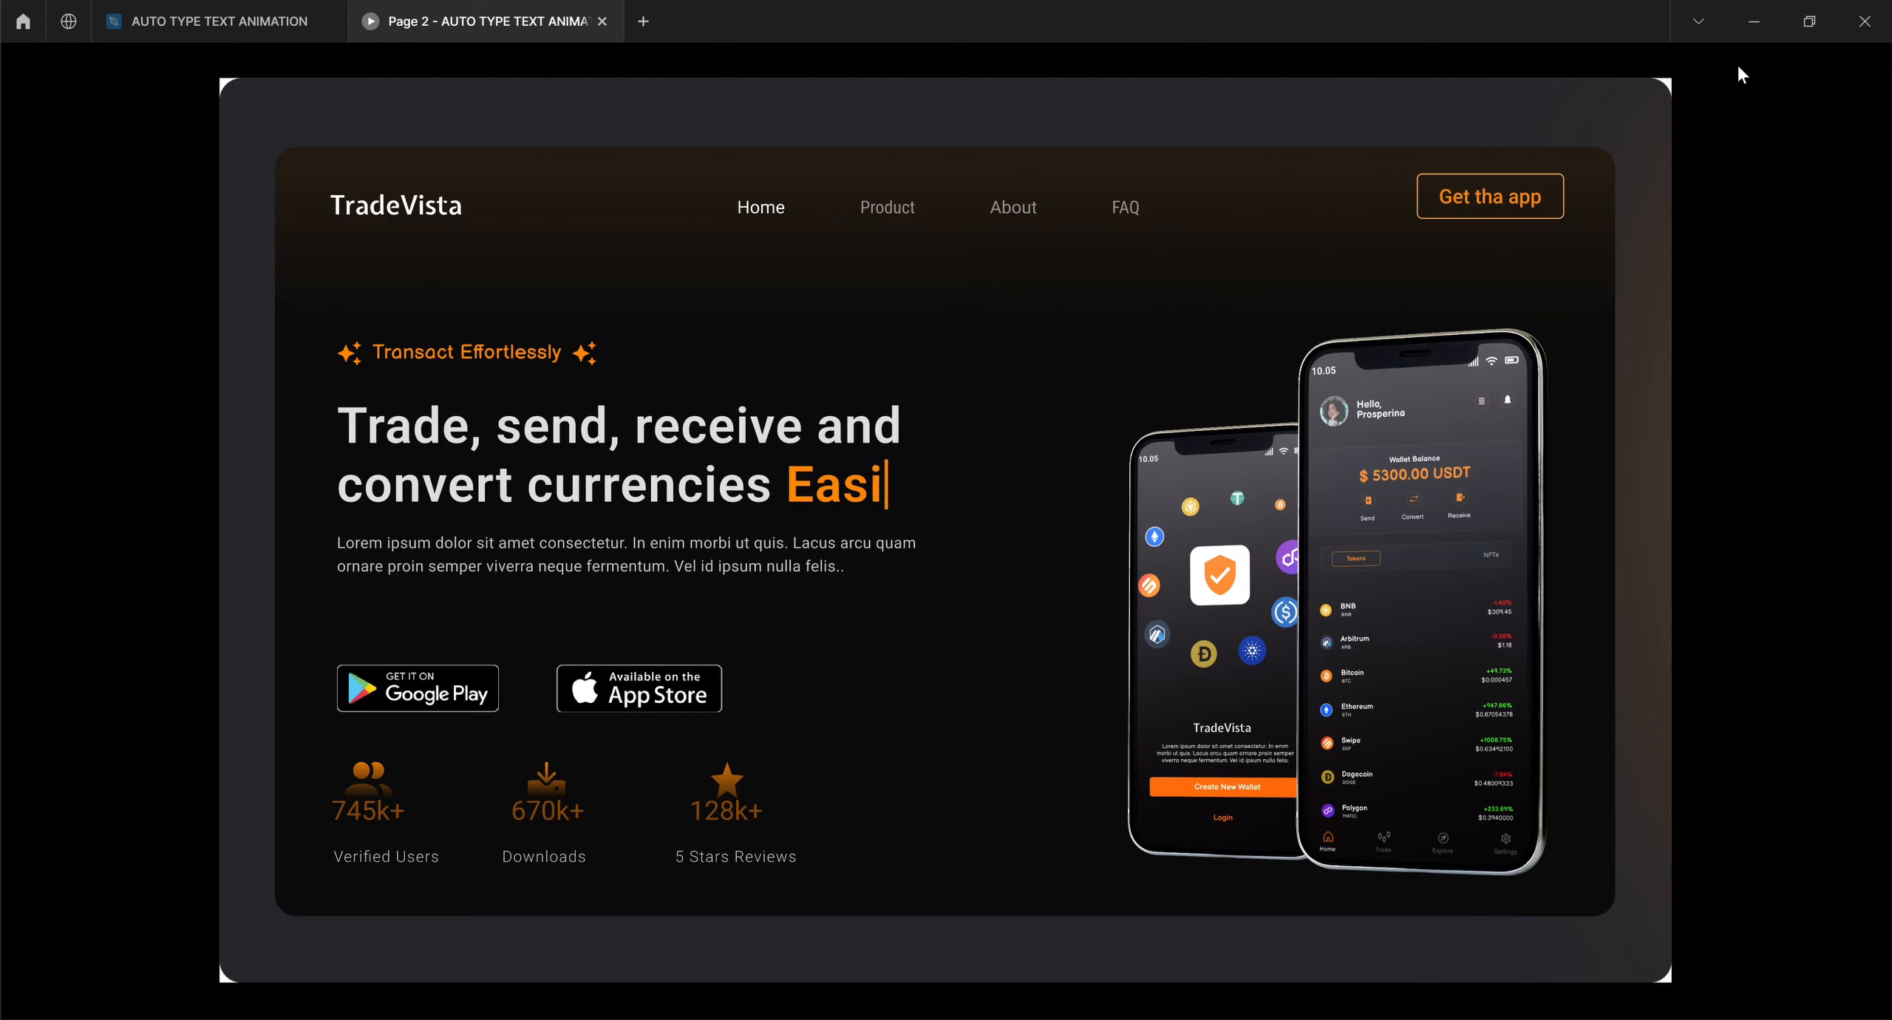
{"action": "mouse_move", "coordinate": [1761, 95]}
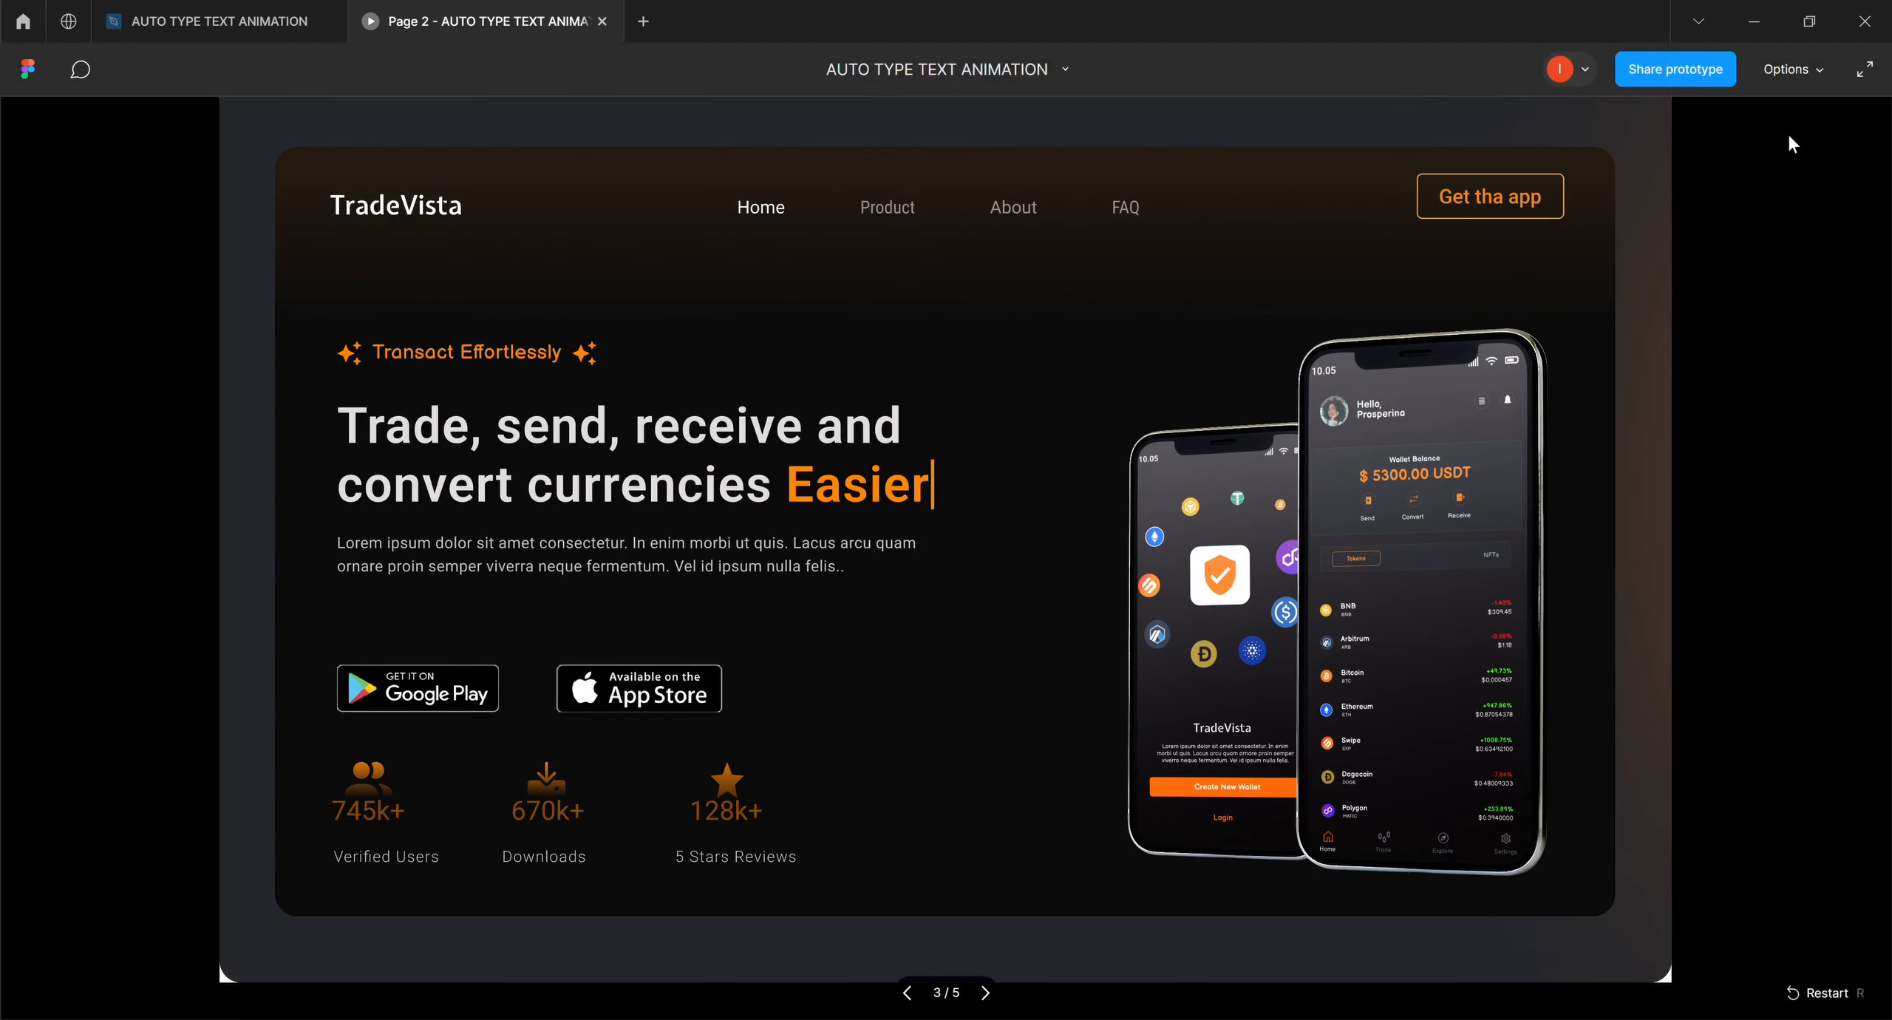